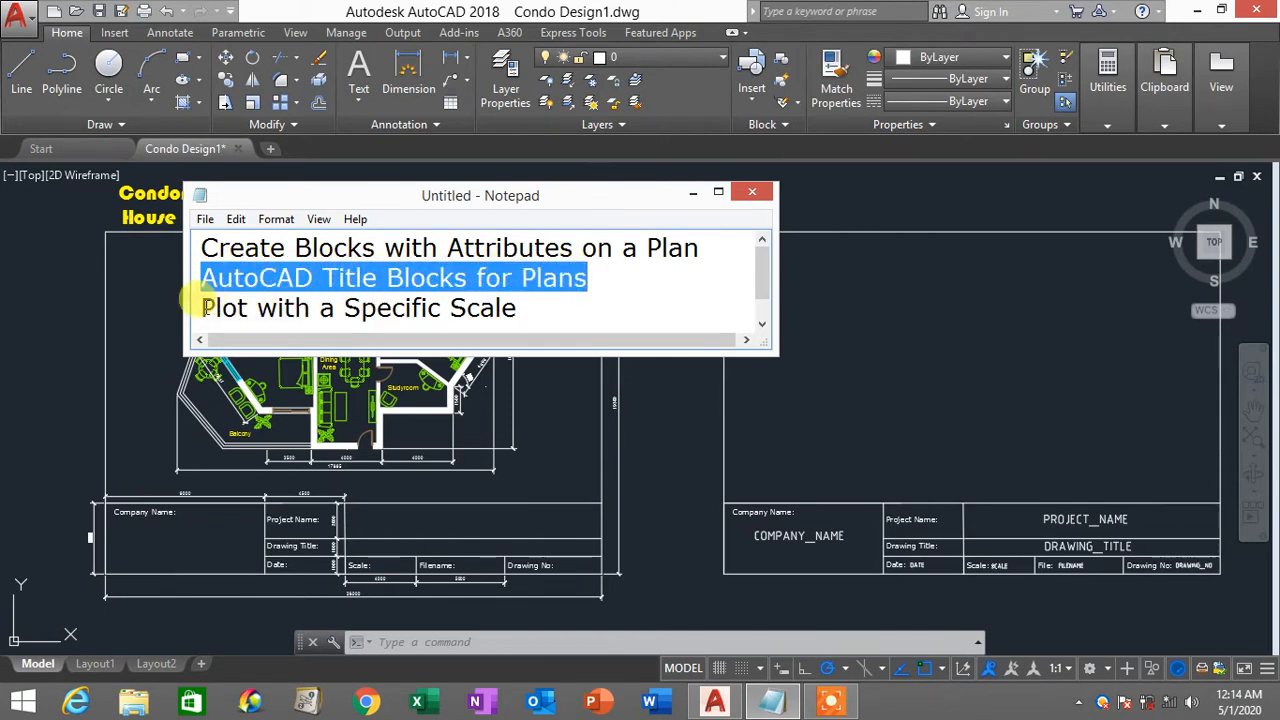
Step: Highlight the line "Plot with a Specific Scale" in the notes and minimize Notepad to reveal the drawing
drag(203, 308, 529, 307)
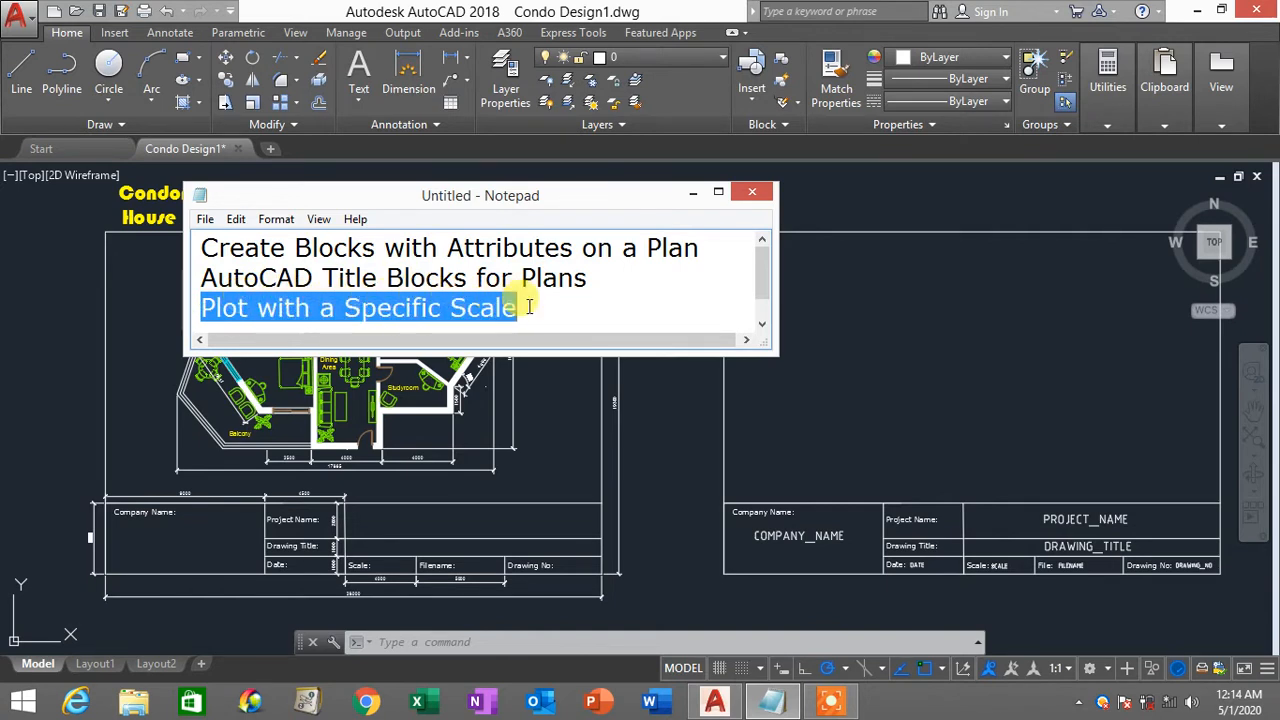
click(692, 192)
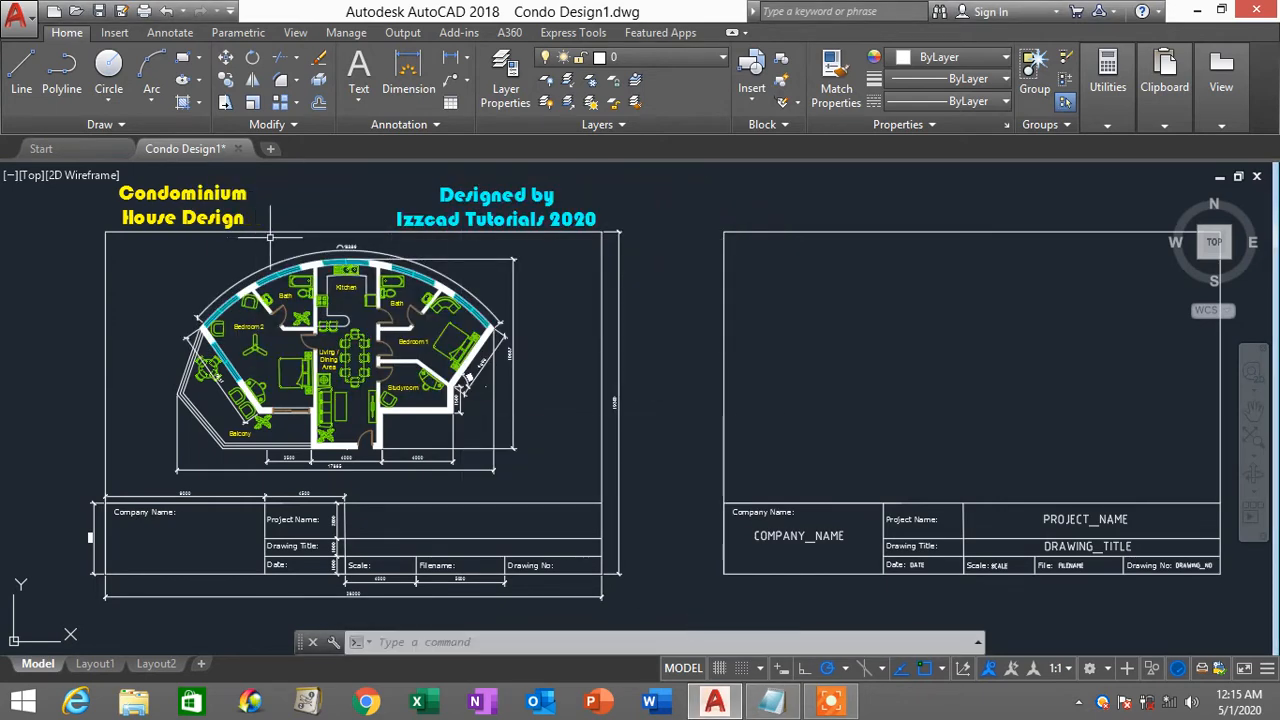
Step: Examine the condominium floor plan, its surrounding frame and the dimensioned title block below it
middle_drag(270, 237, 408, 240)
scroll(369, 343, up, 2)
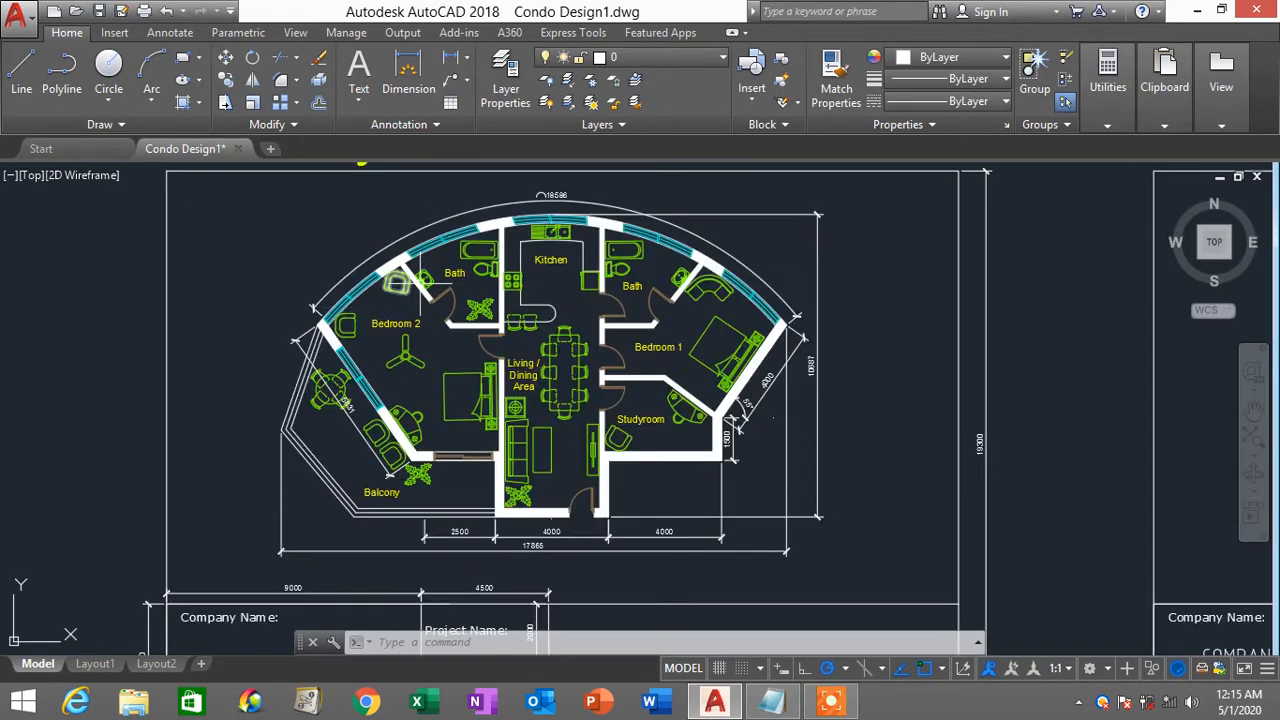
scroll(439, 303, down, 2)
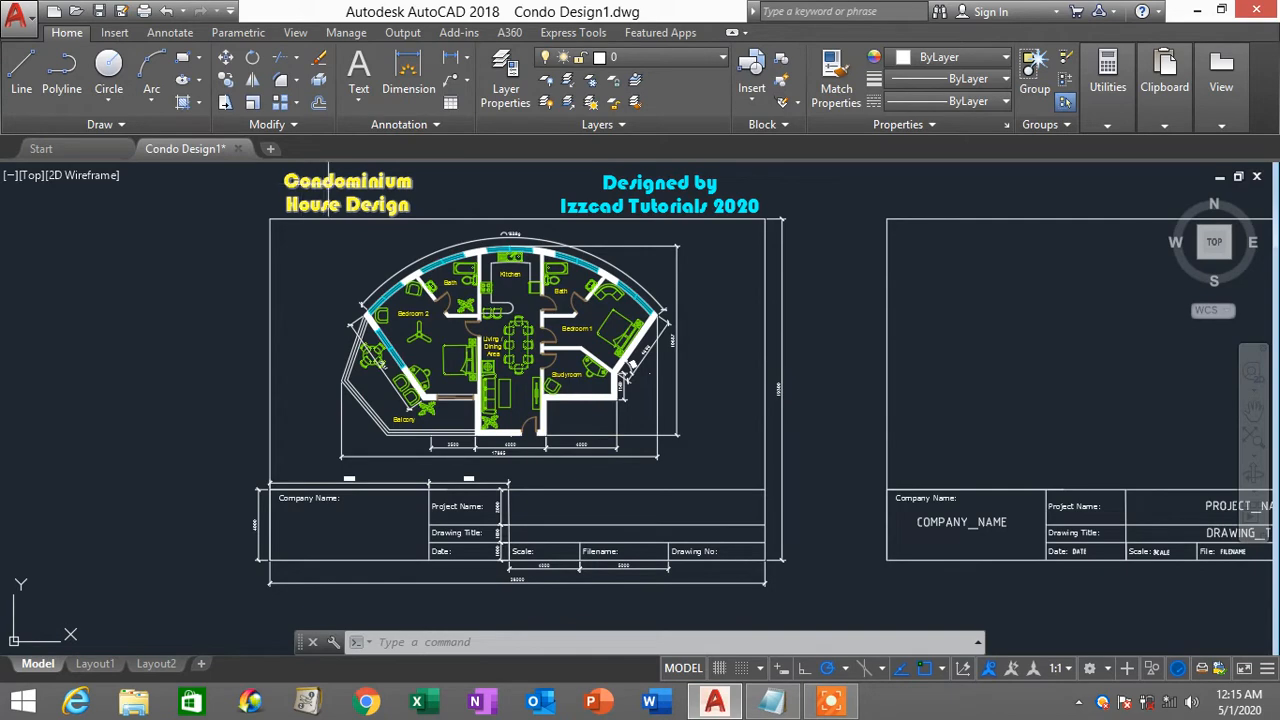
scroll(425, 270, up, 2)
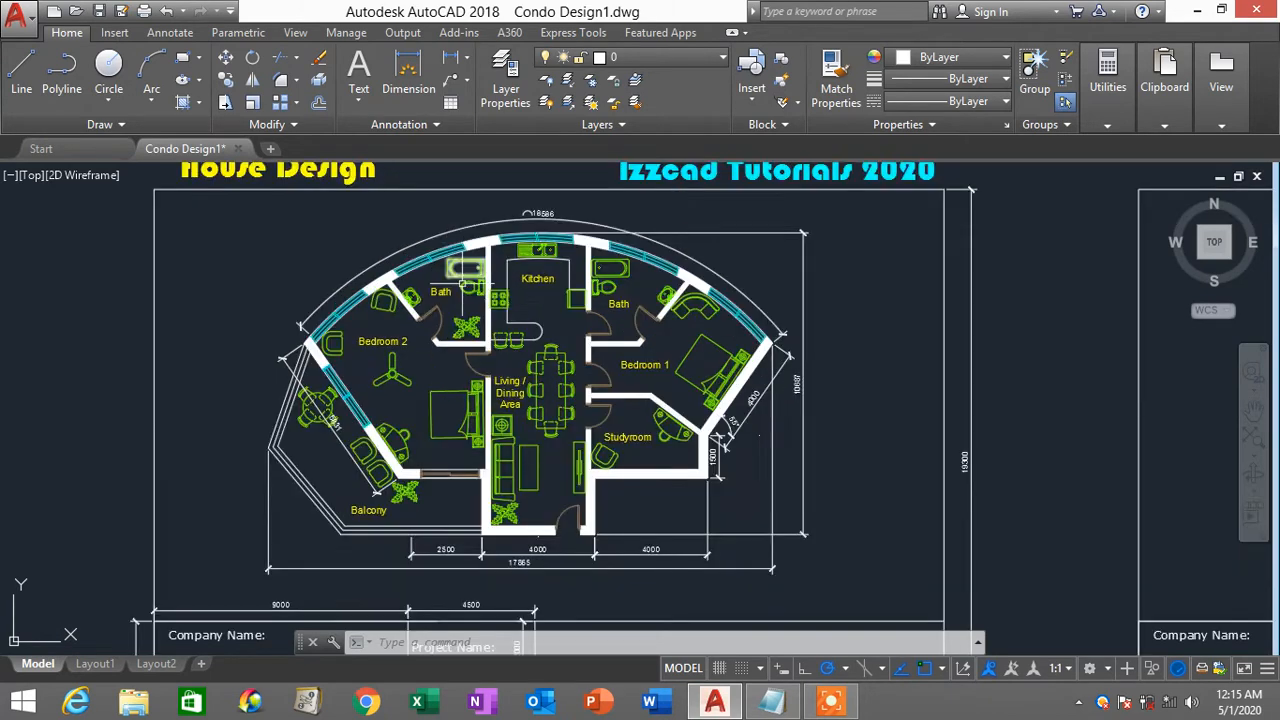
scroll(420, 275, down, 2)
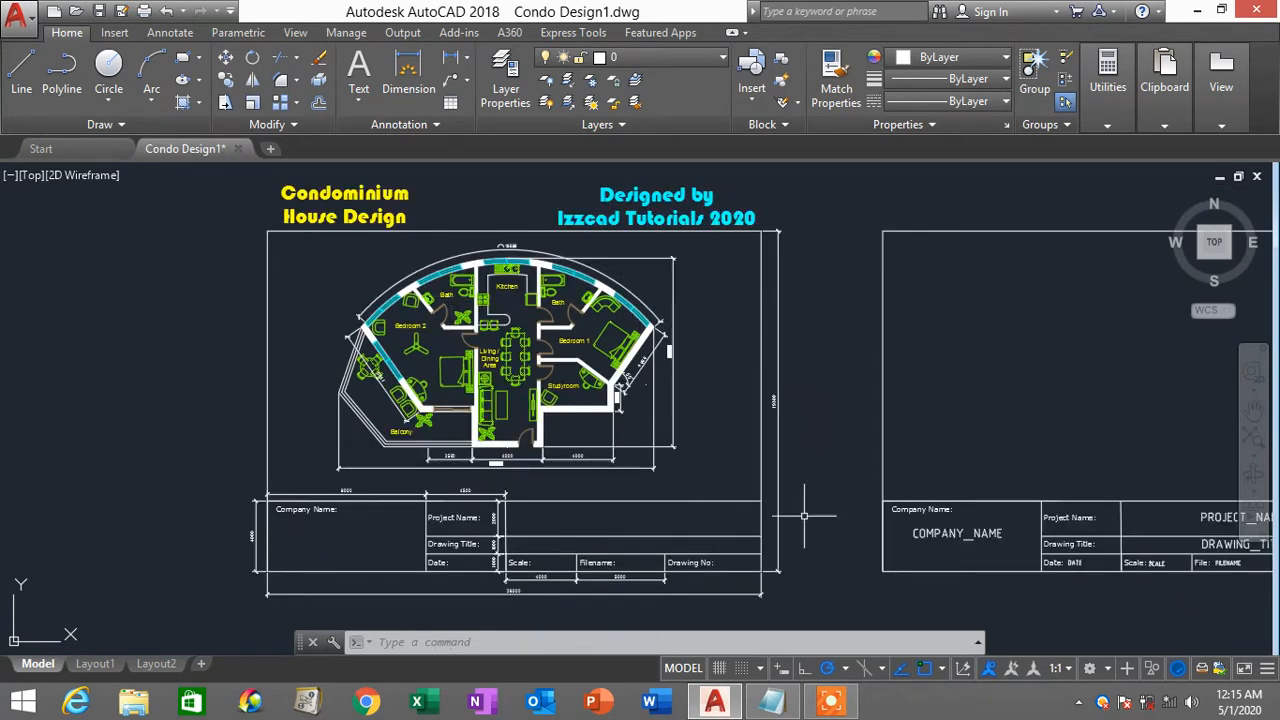
scroll(600, 532, up, 4)
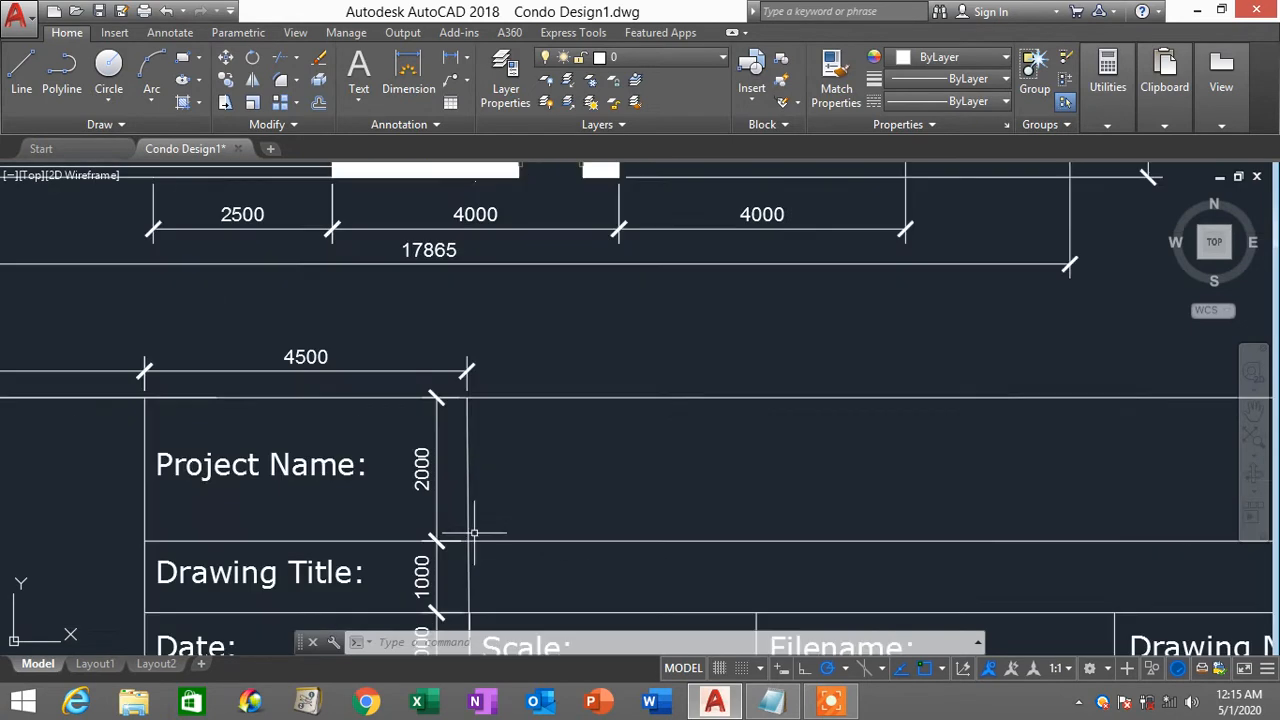
scroll(471, 523, down, 3)
middle_drag(188, 488, 408, 470)
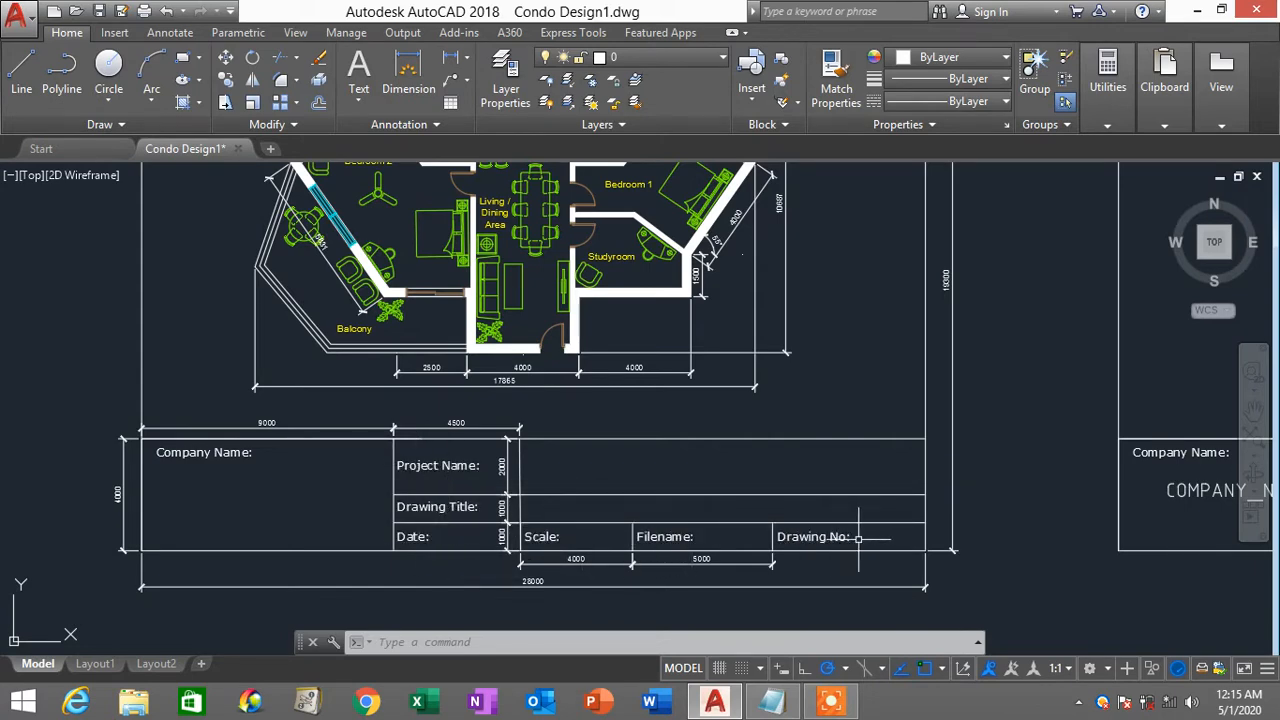
scroll(833, 545, down, 2)
middle_drag(833, 545, 598, 541)
scroll(742, 527, down, 2)
scroll(688, 518, up, 2)
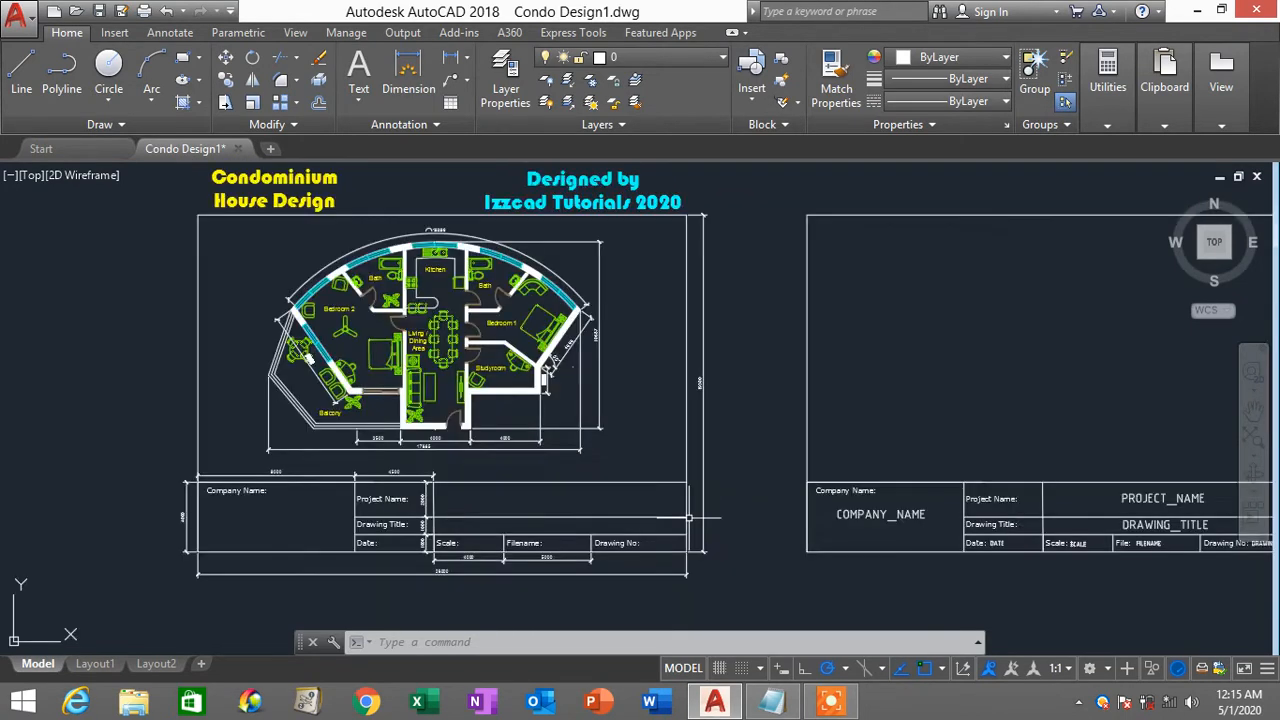
scroll(775, 515, down, 1)
scroll(779, 514, up, 2)
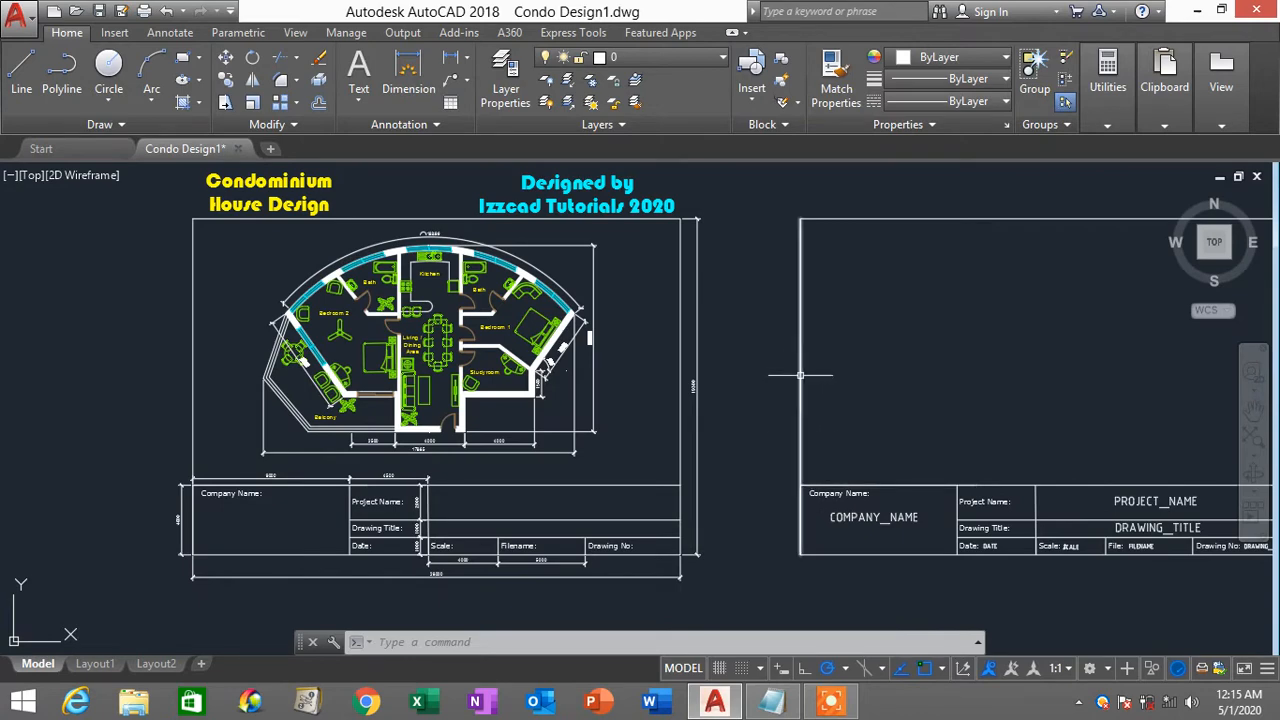
Step: Examine the second sheet frame and the attribute placeholders in its title block, from company name to drawing number
scroll(800, 375, down, 2)
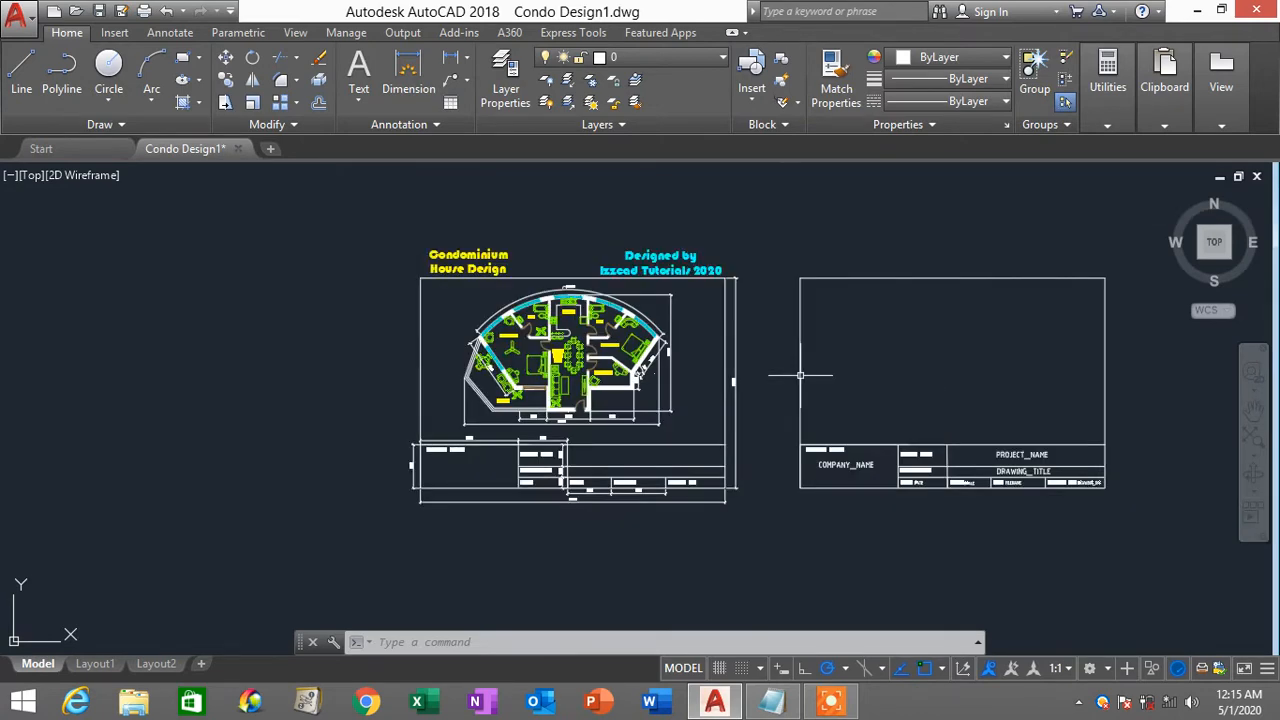
scroll(800, 375, up, 2)
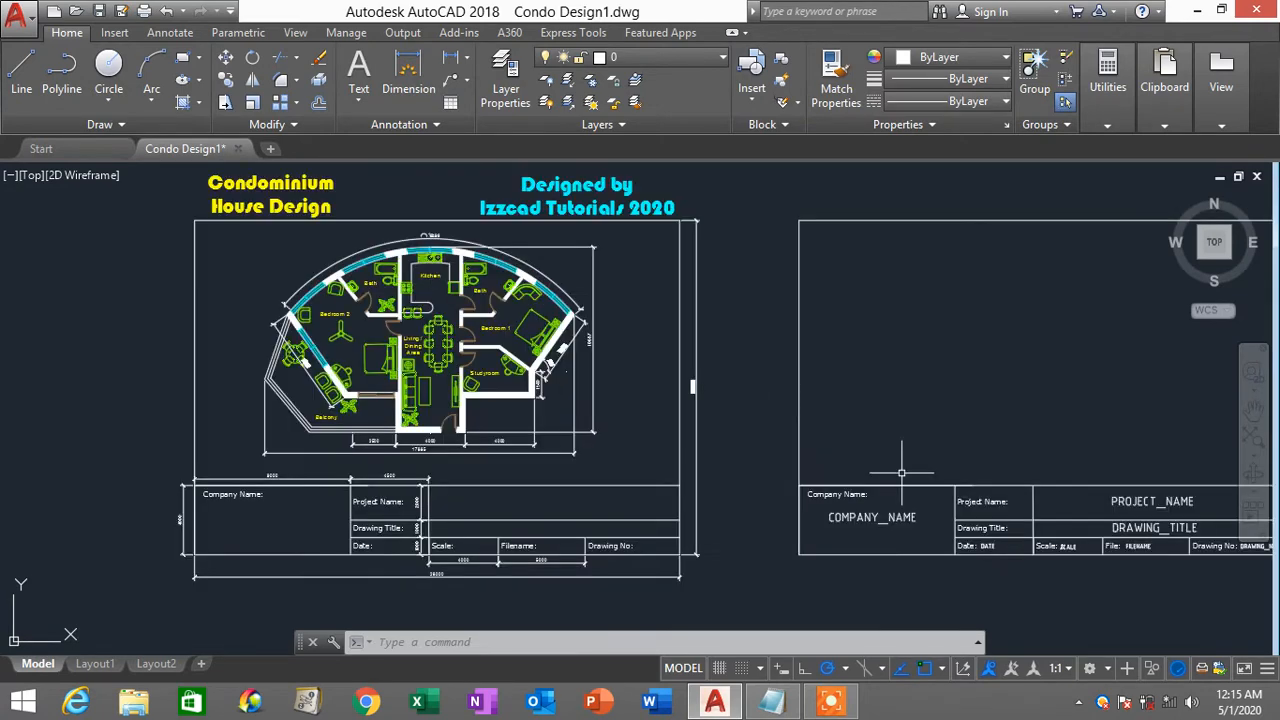
scroll(900, 520, up, 2)
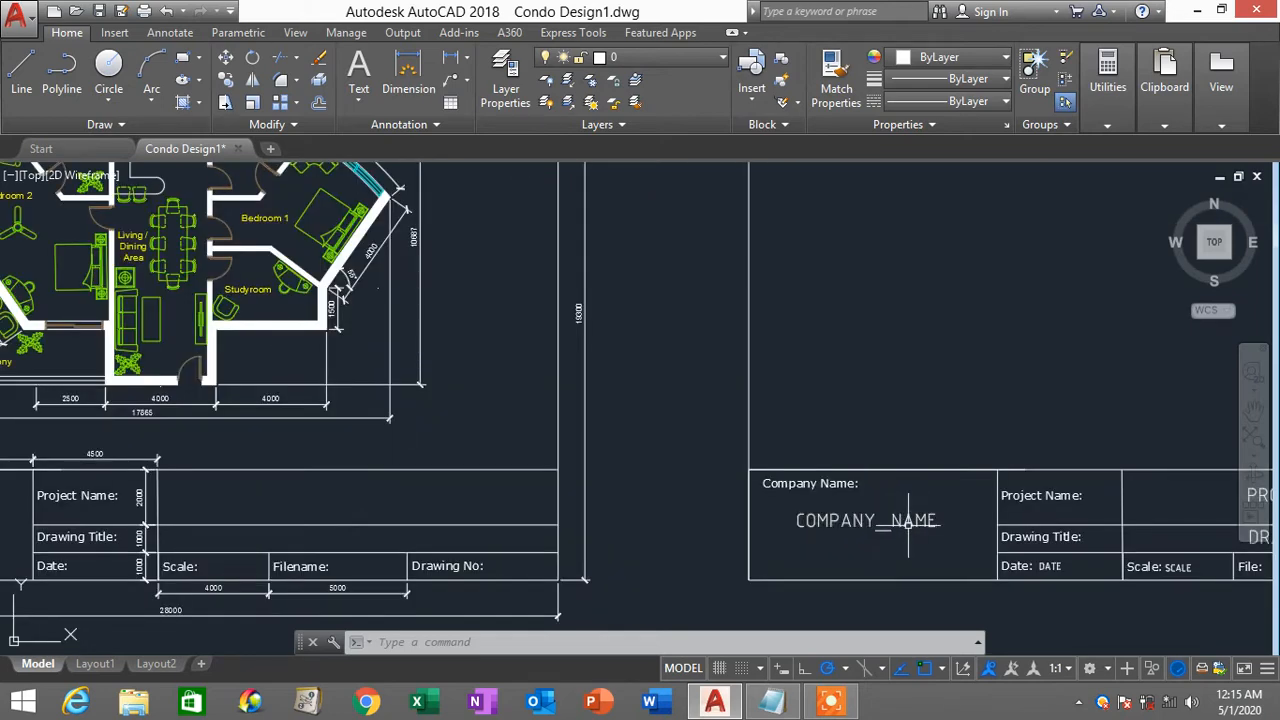
scroll(909, 522, down, 2)
middle_drag(1179, 528, 964, 502)
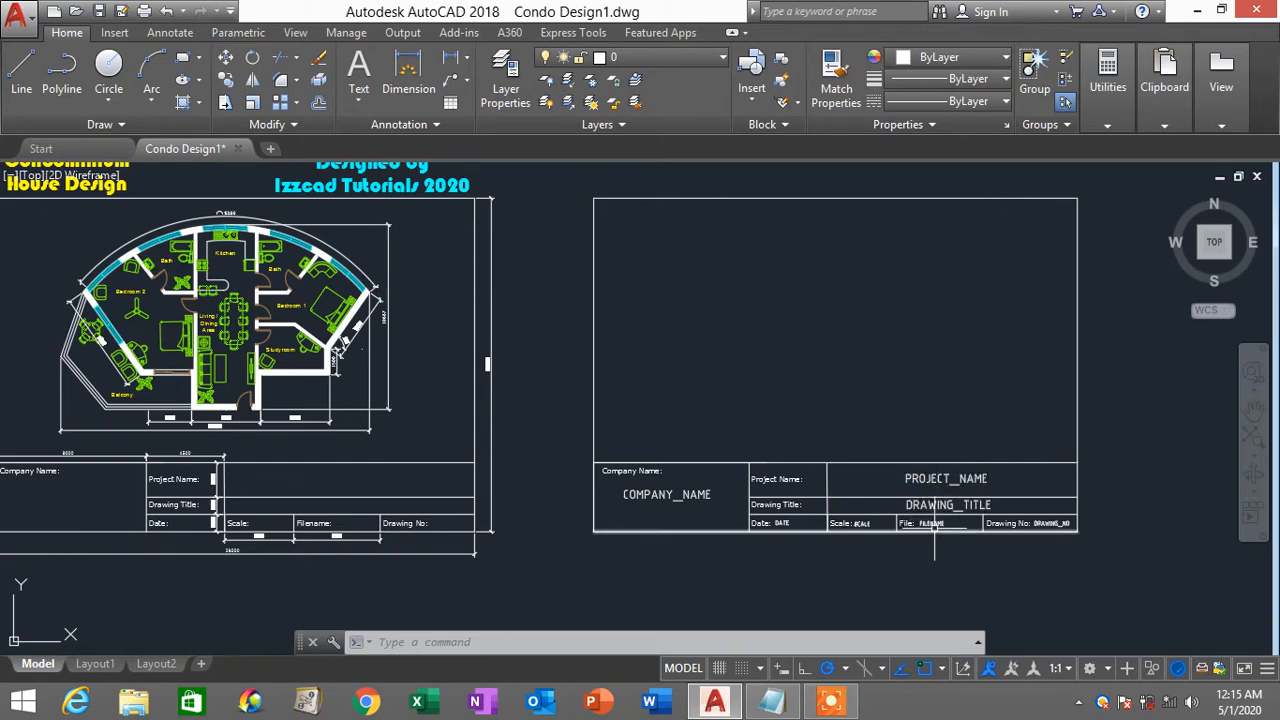
scroll(926, 505, down, 2)
scroll(720, 395, up, 2)
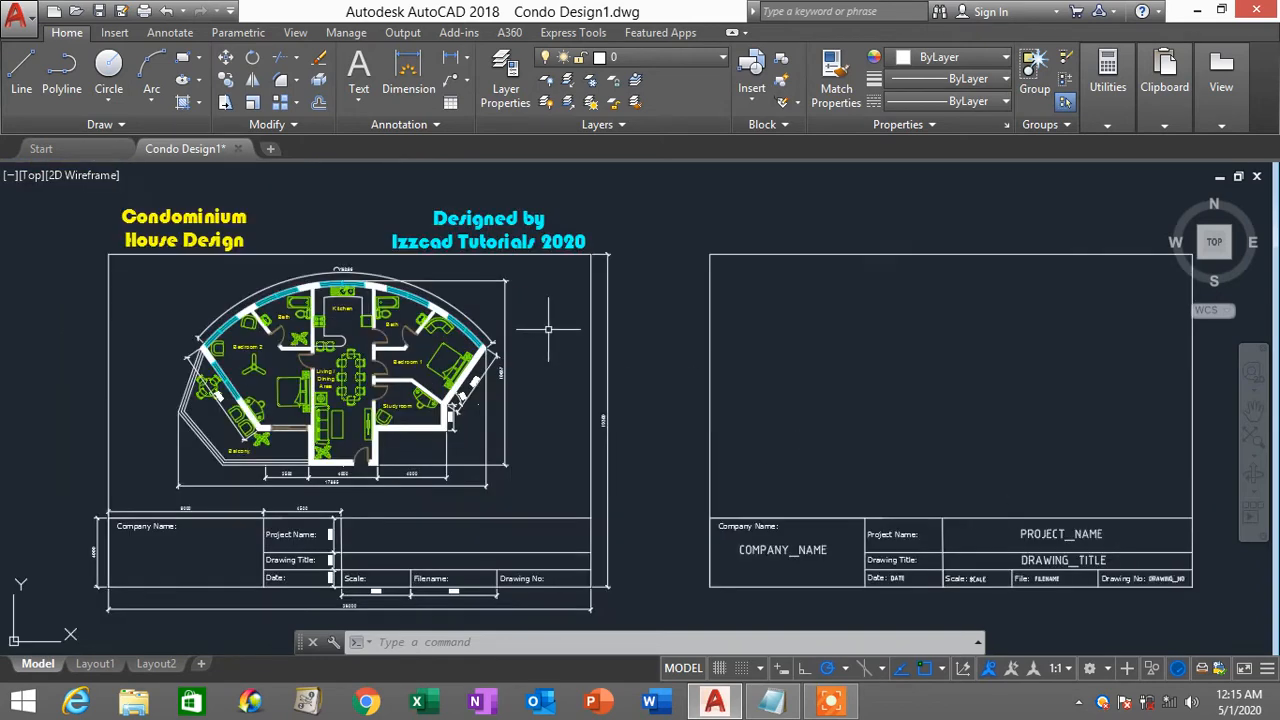
scroll(670, 358, down, 2)
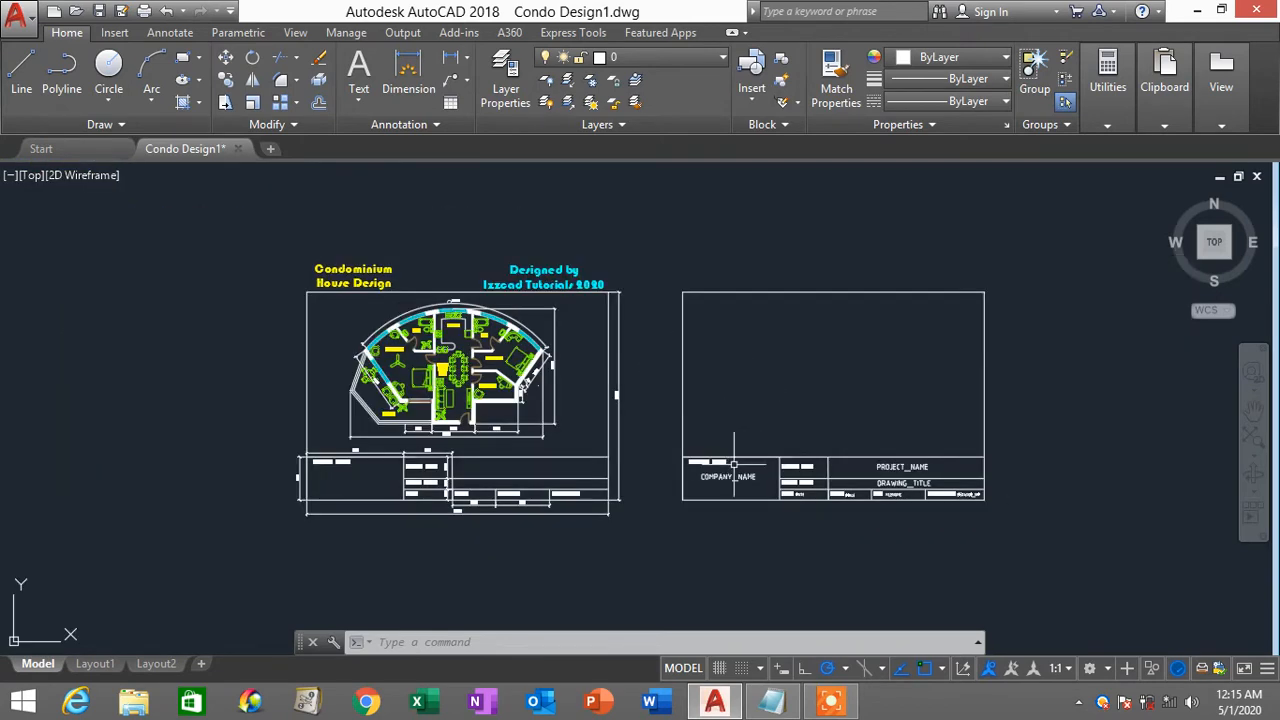
scroll(733, 472, up, 2)
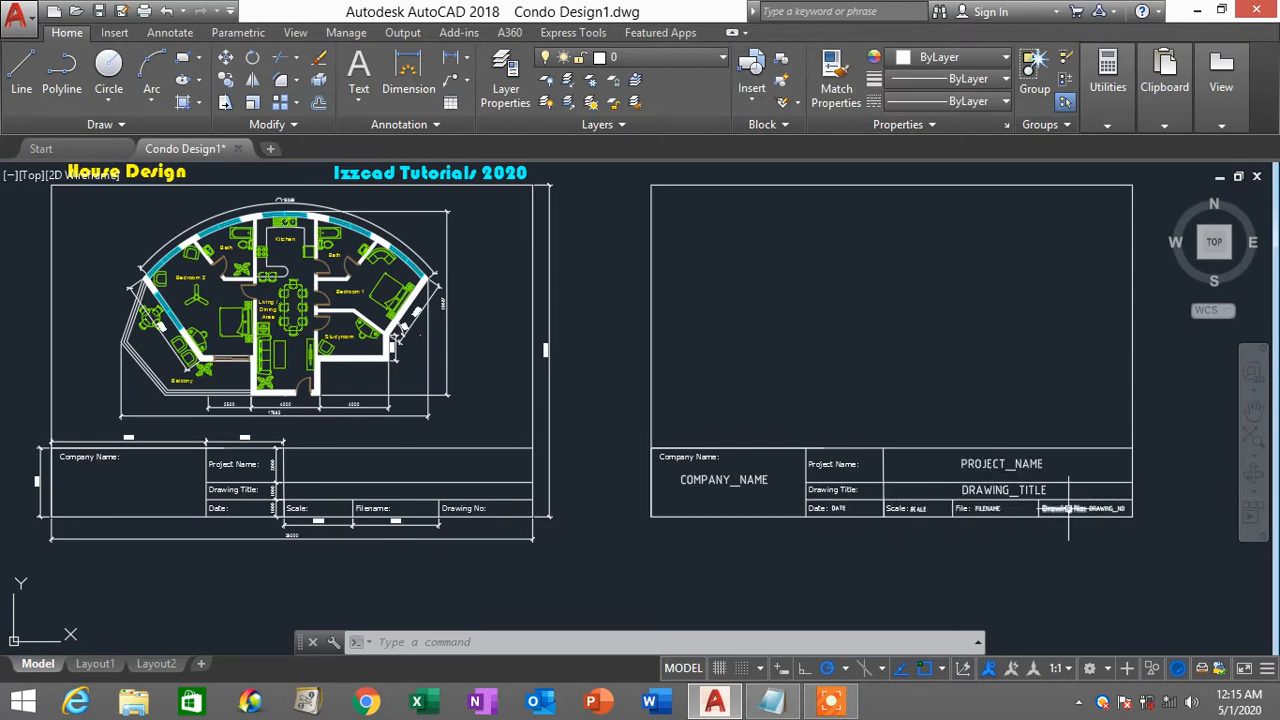
scroll(926, 487, down, 2)
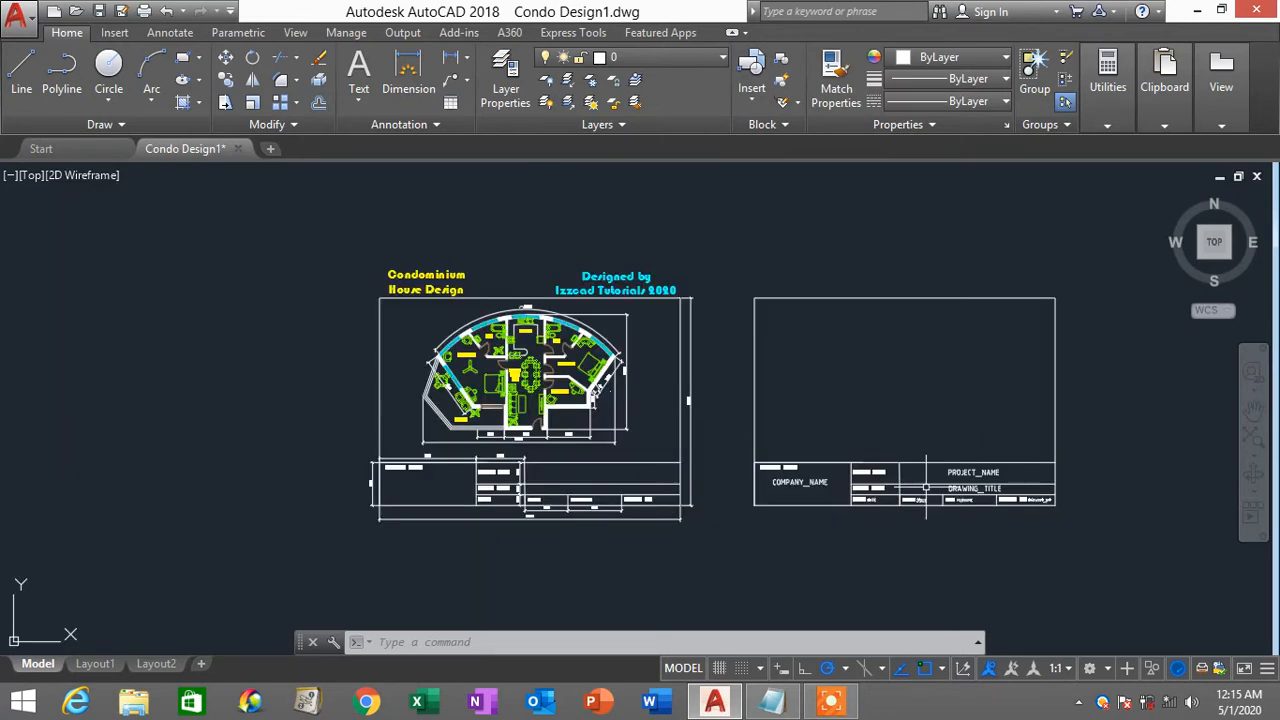
scroll(950, 489, up, 2)
scroll(976, 492, down, 2)
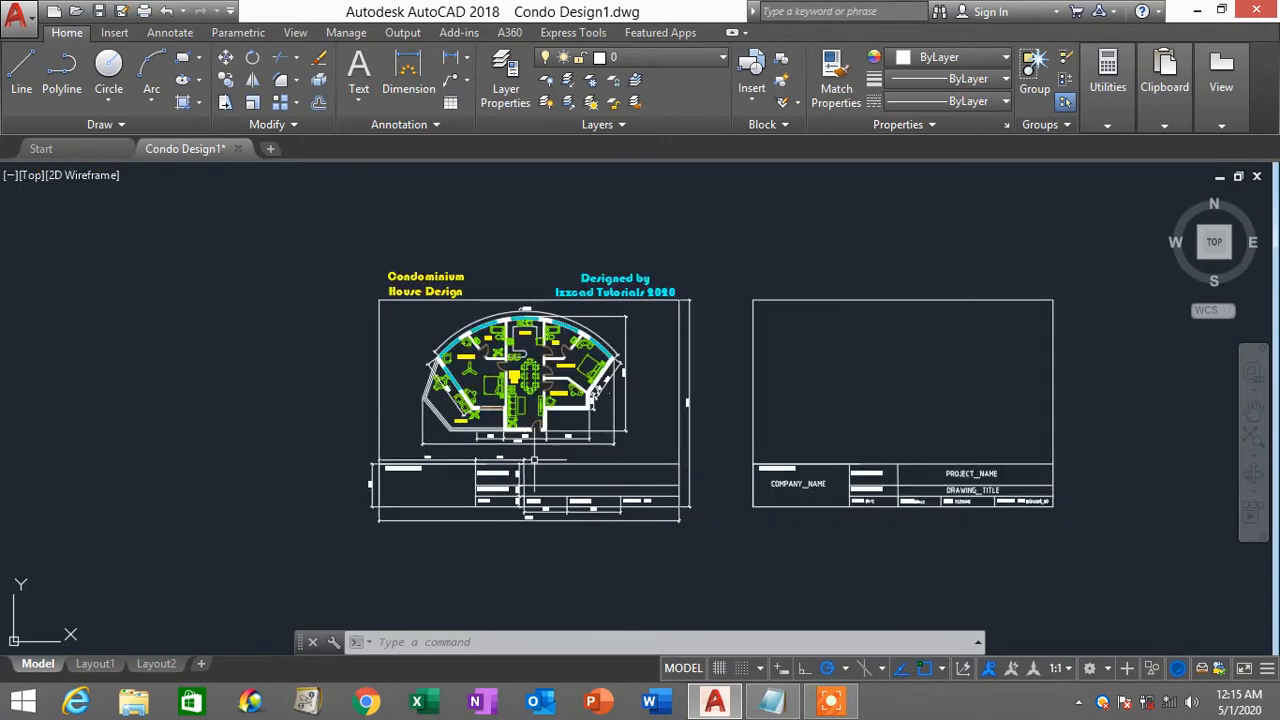
Step: Examine the cell dimensions of the title block beneath the floor plan and the overall width of its frame
scroll(425, 483, up, 3)
scroll(306, 488, up, 2)
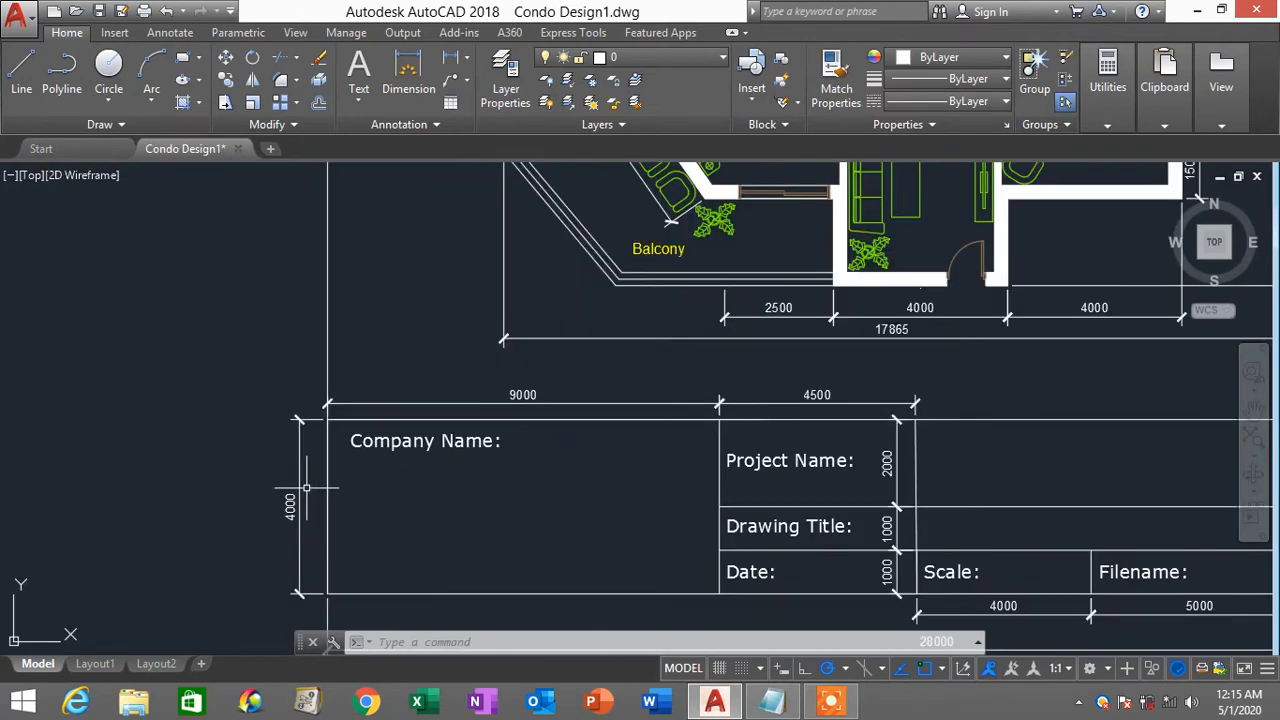
scroll(306, 488, down, 4)
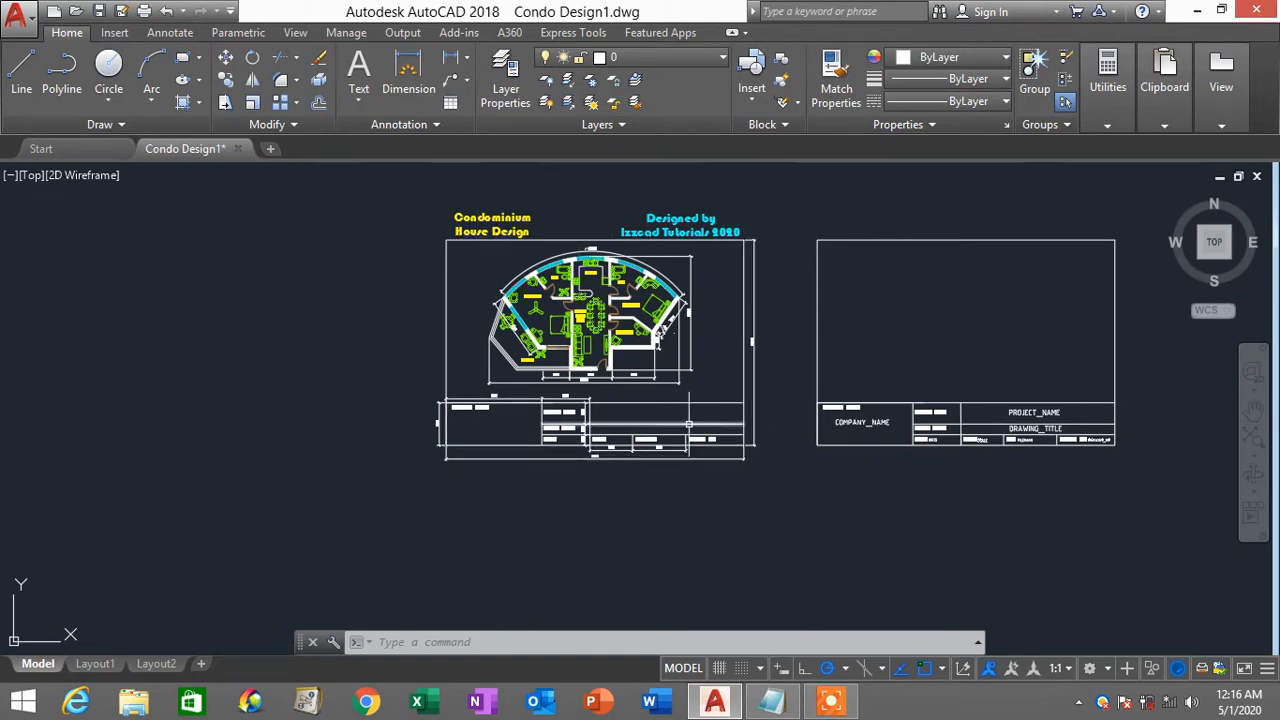
middle_drag(709, 345, 583, 432)
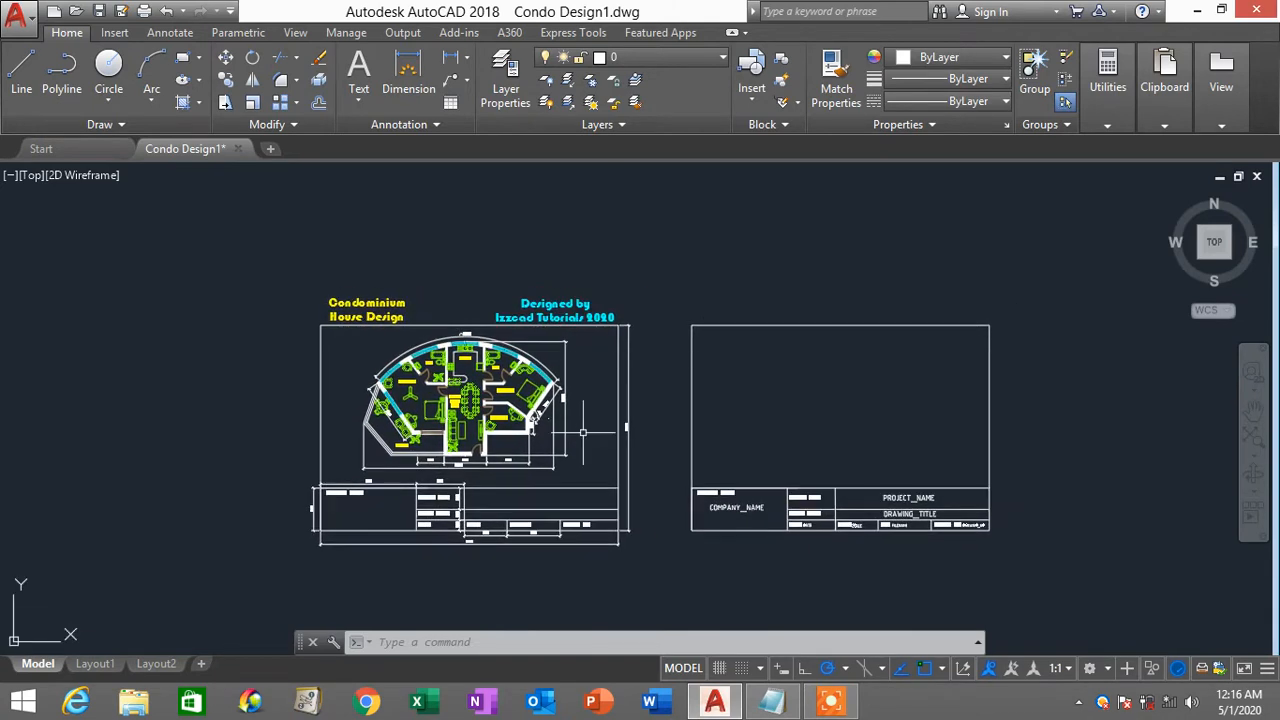
mouse_move(549, 347)
middle_down()
mouse_move(529, 382)
mouse_move(415, 393)
middle_up()
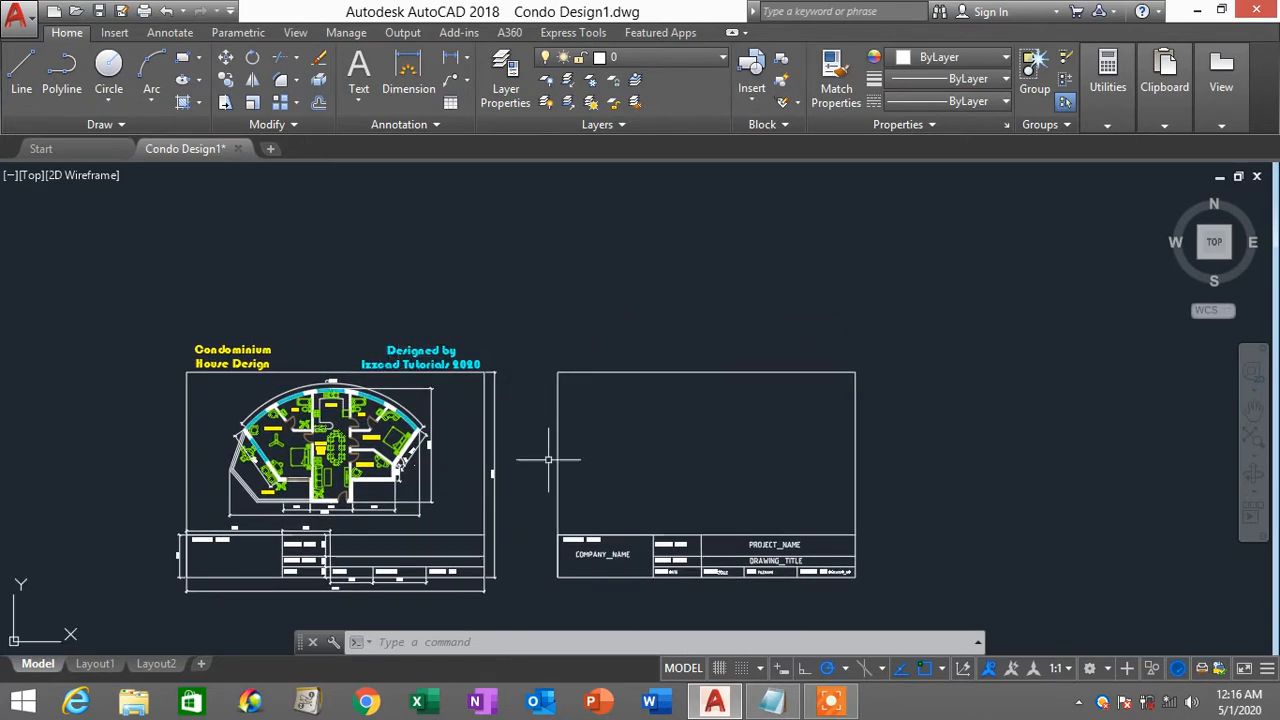
scroll(329, 572, up, 8)
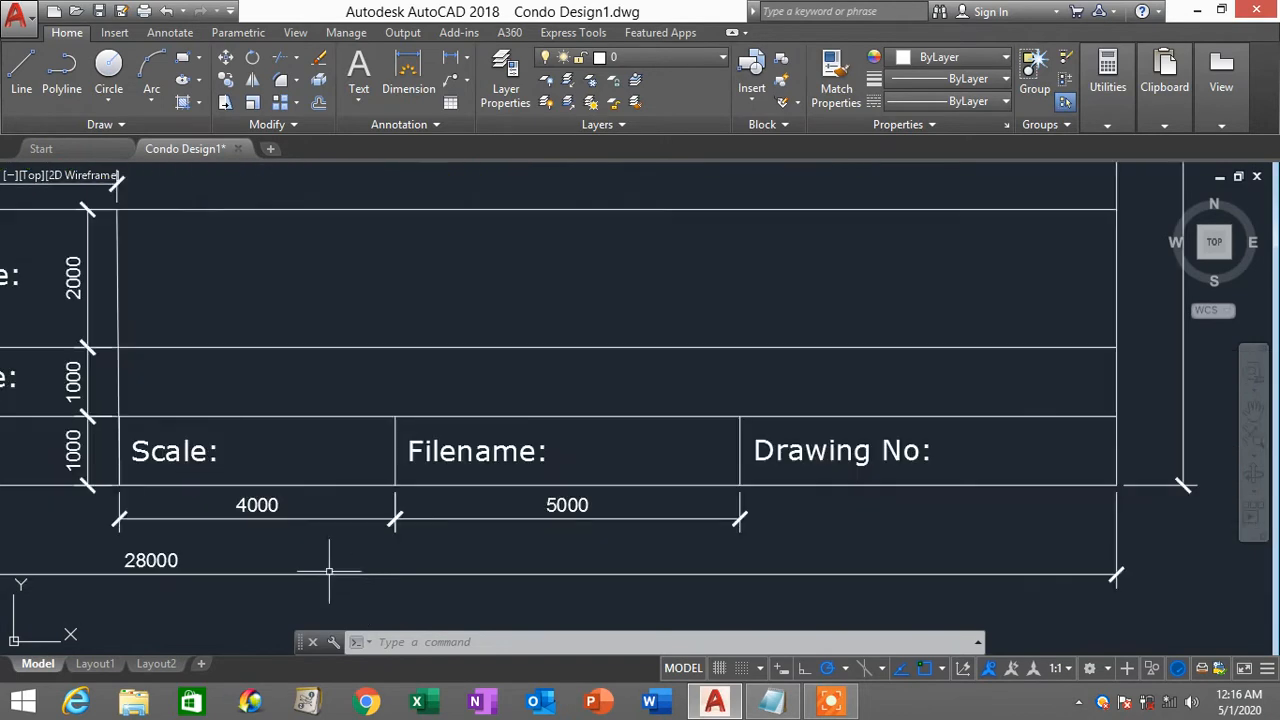
scroll(290, 547, down, 2)
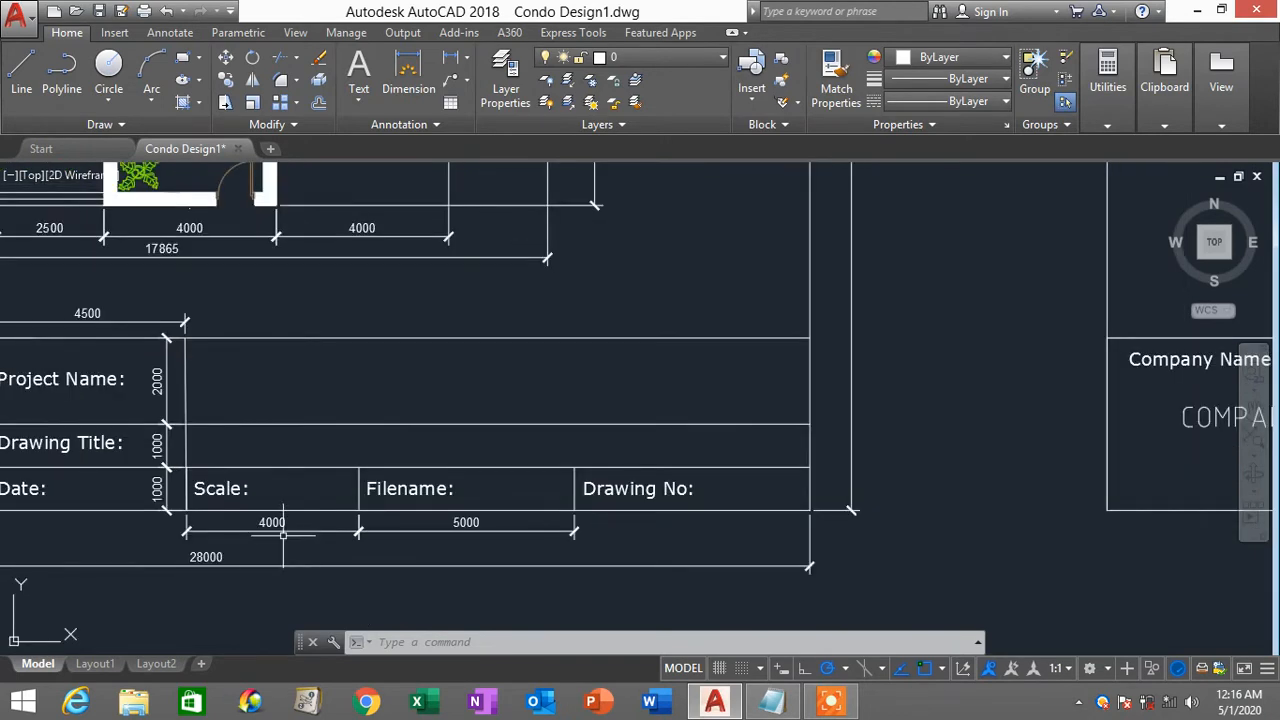
scroll(283, 536, down, 5)
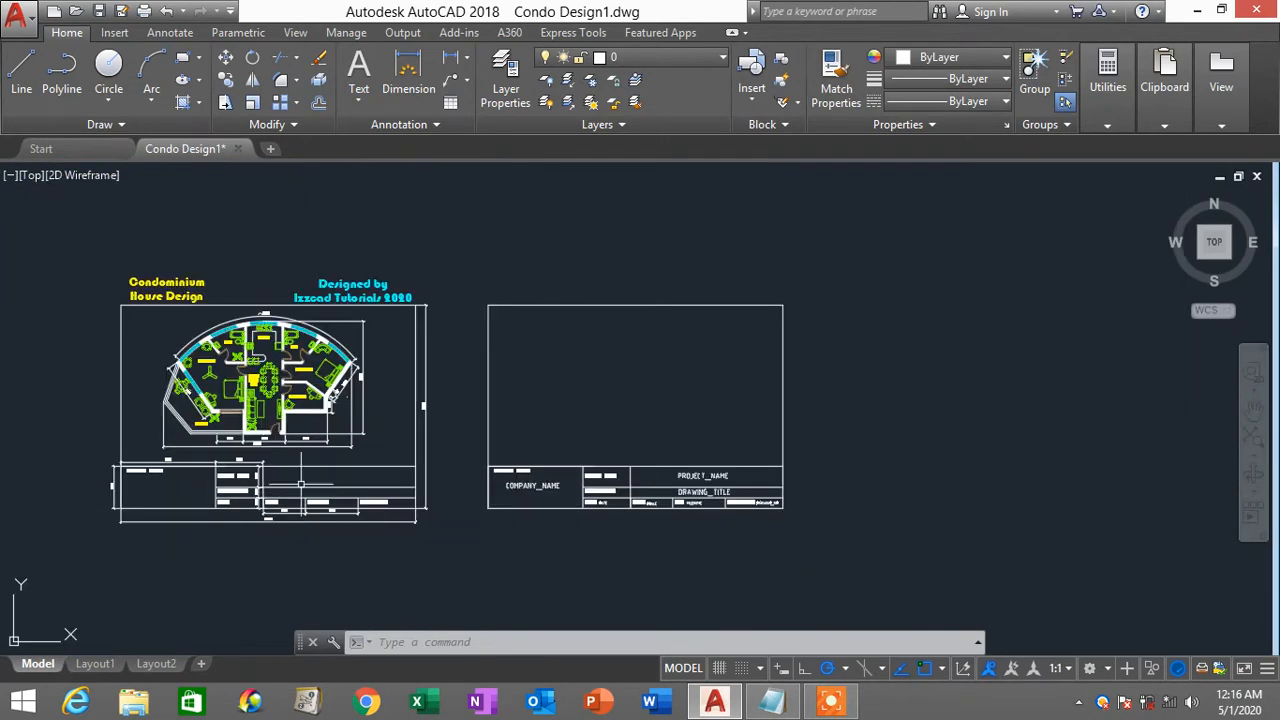
Step: Draw a freehand rectangle in the empty space above the condominium plan's titles
mouse_move(300, 484)
middle_down()
mouse_move(480, 494)
mouse_move(470, 534)
mouse_move(441, 549)
middle_up()
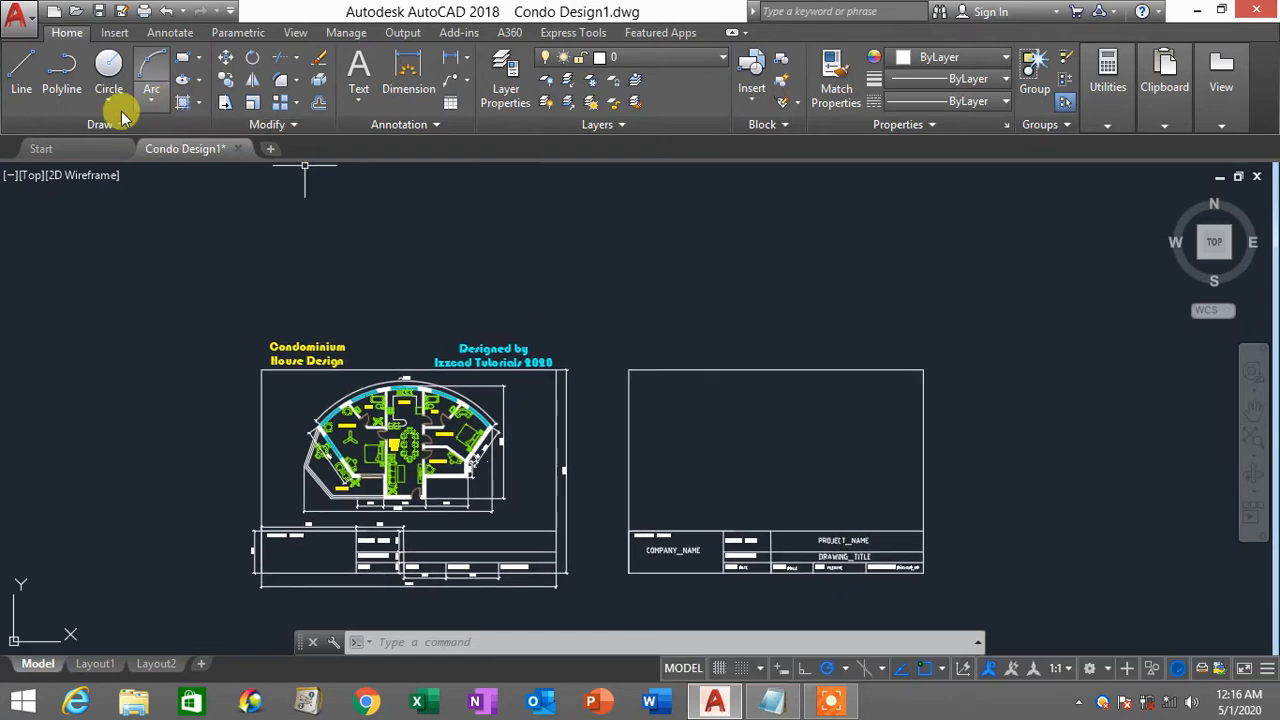
click(182, 57)
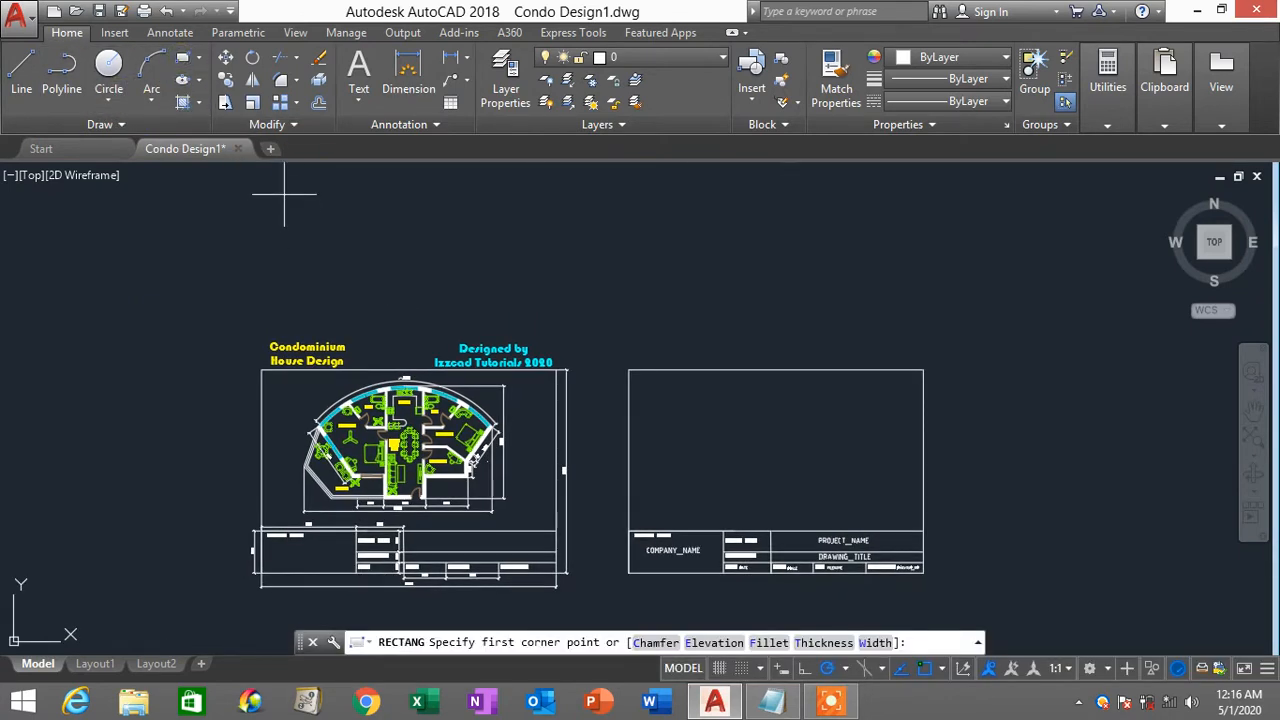
click(284, 188)
click(550, 326)
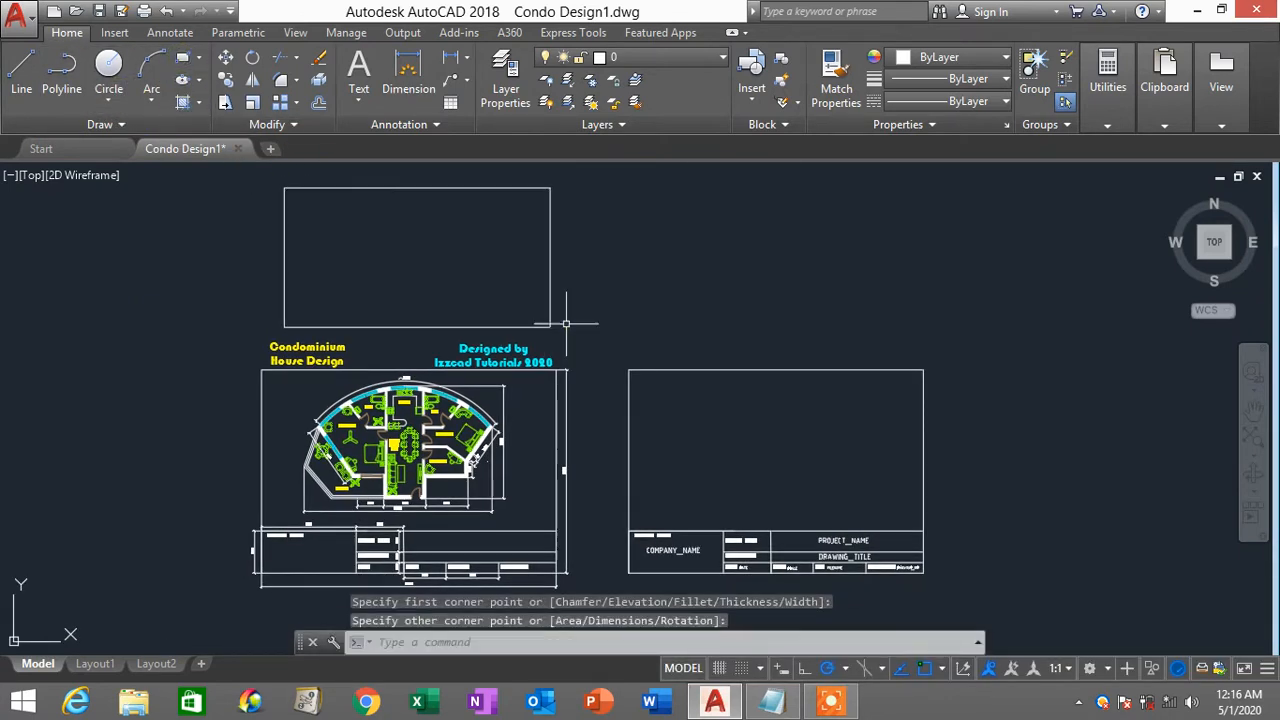
Step: Add the multiline text "A4" at a height of 1000 inside the empty rectangle above the condominium plan
text(t)
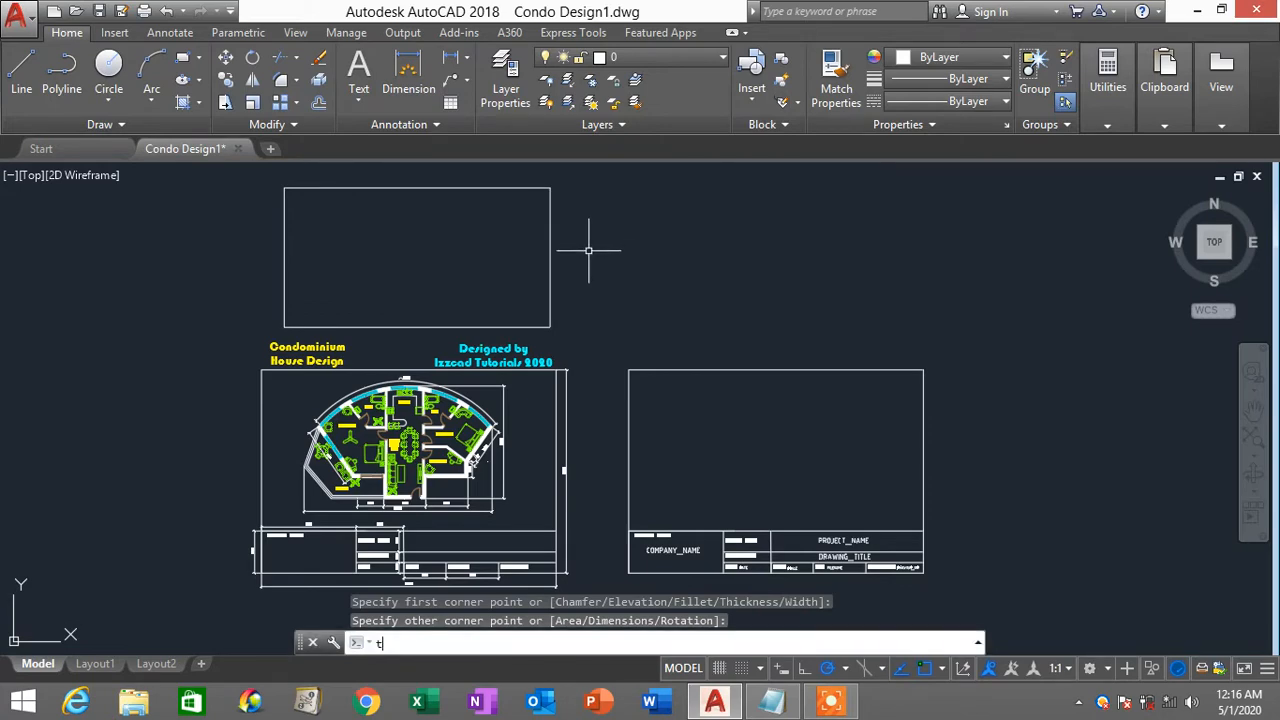
key(Return)
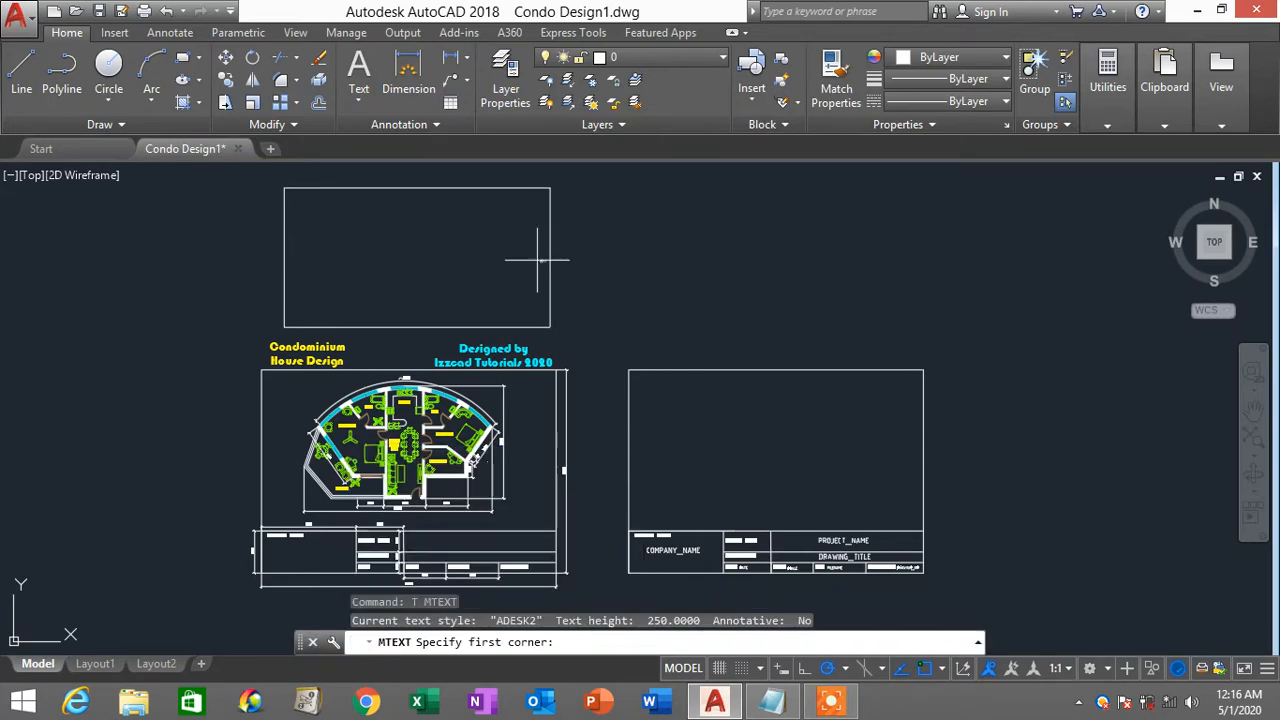
click(323, 210)
click(415, 260)
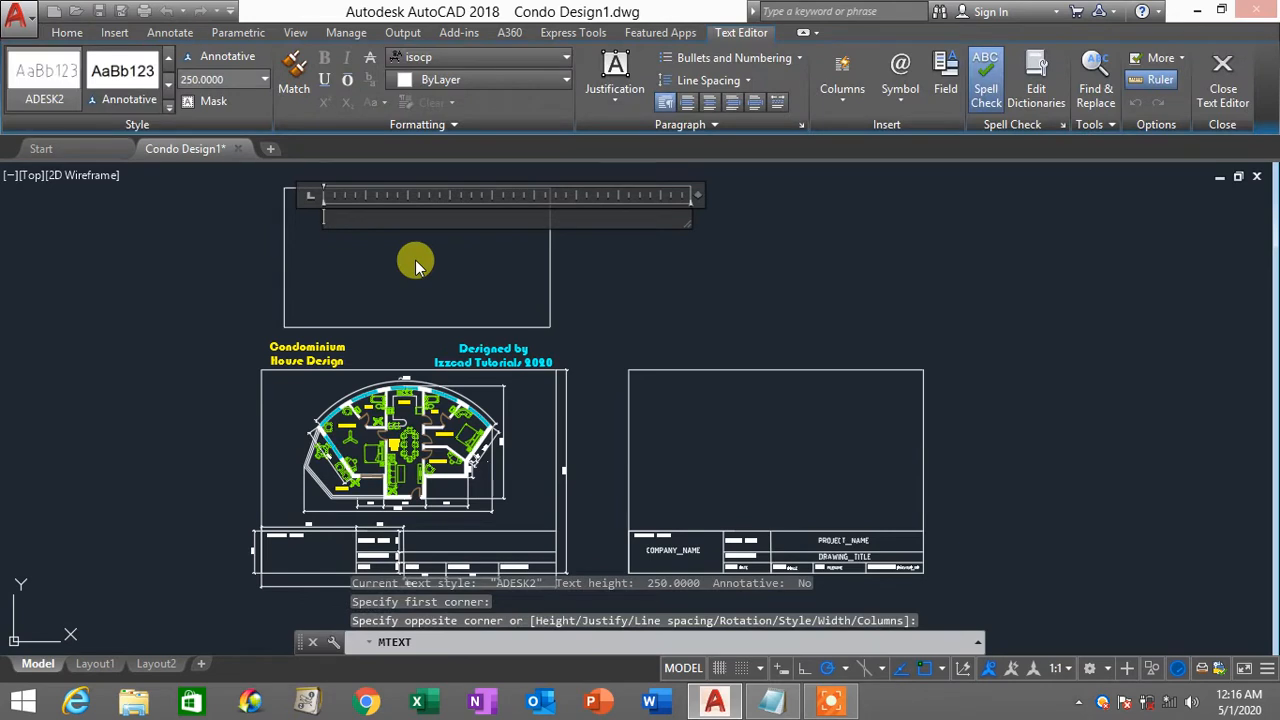
text(A4)
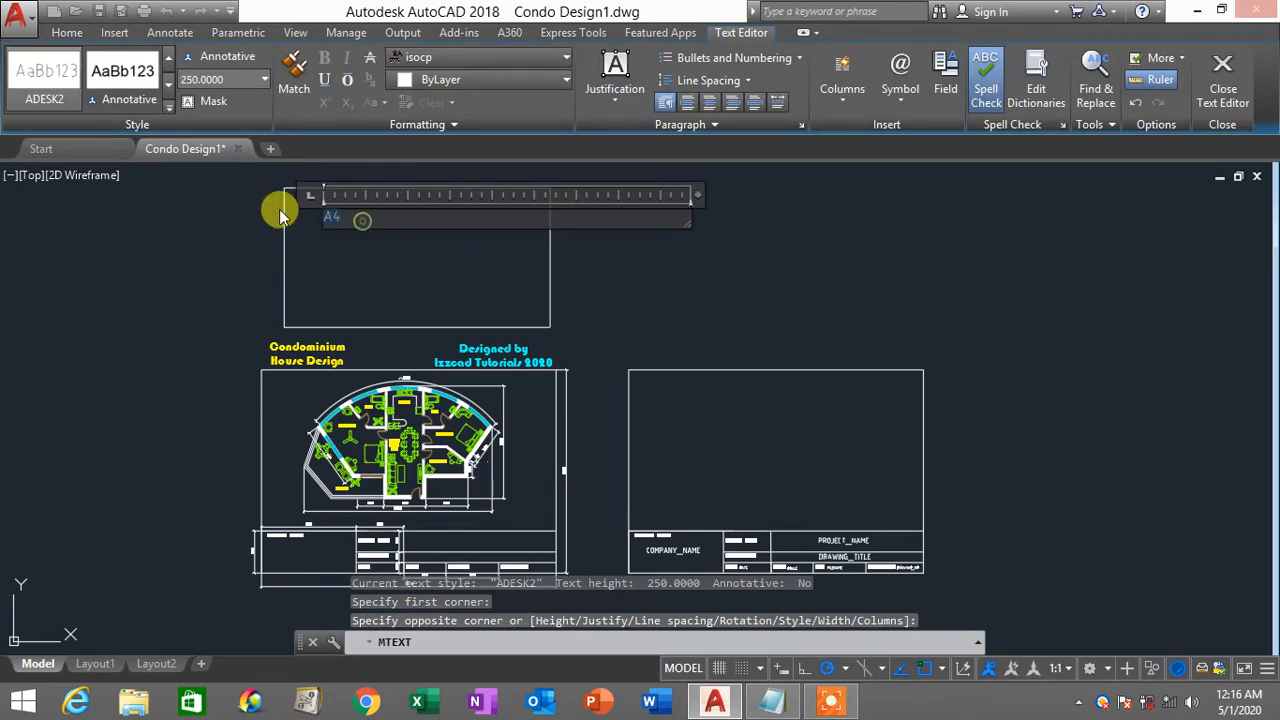
click(212, 79)
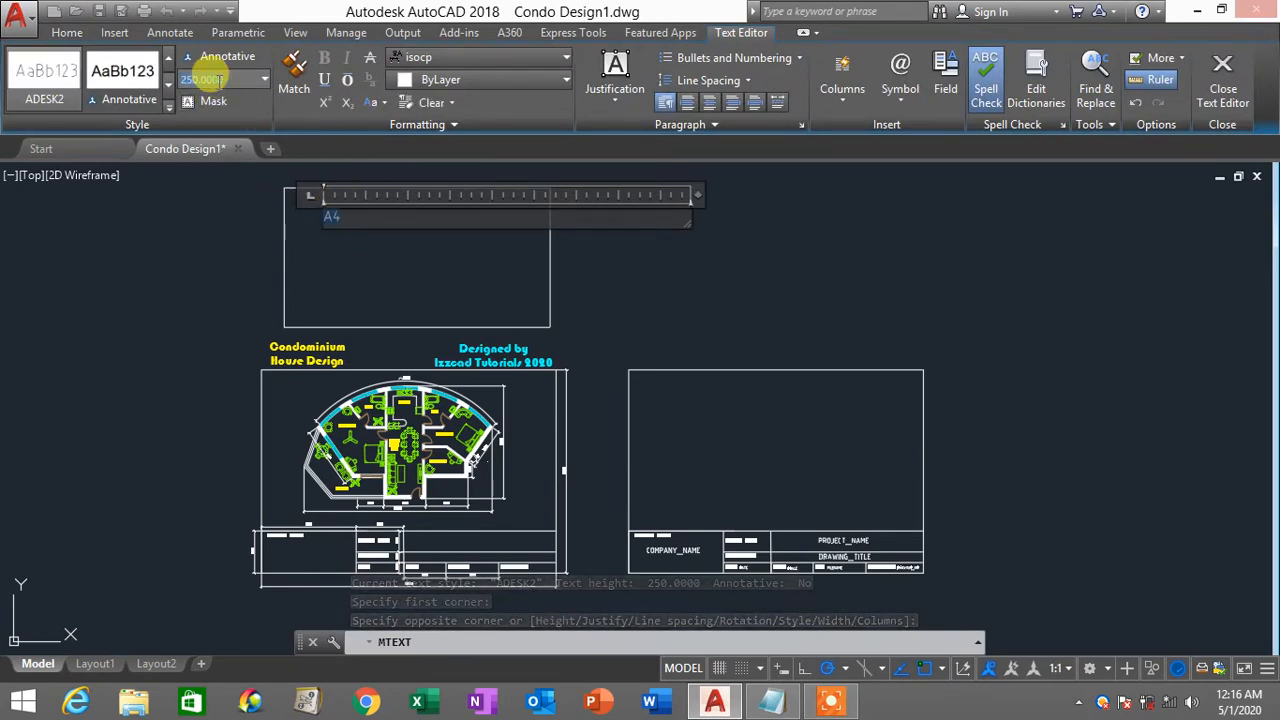
text(1000)
key(Return)
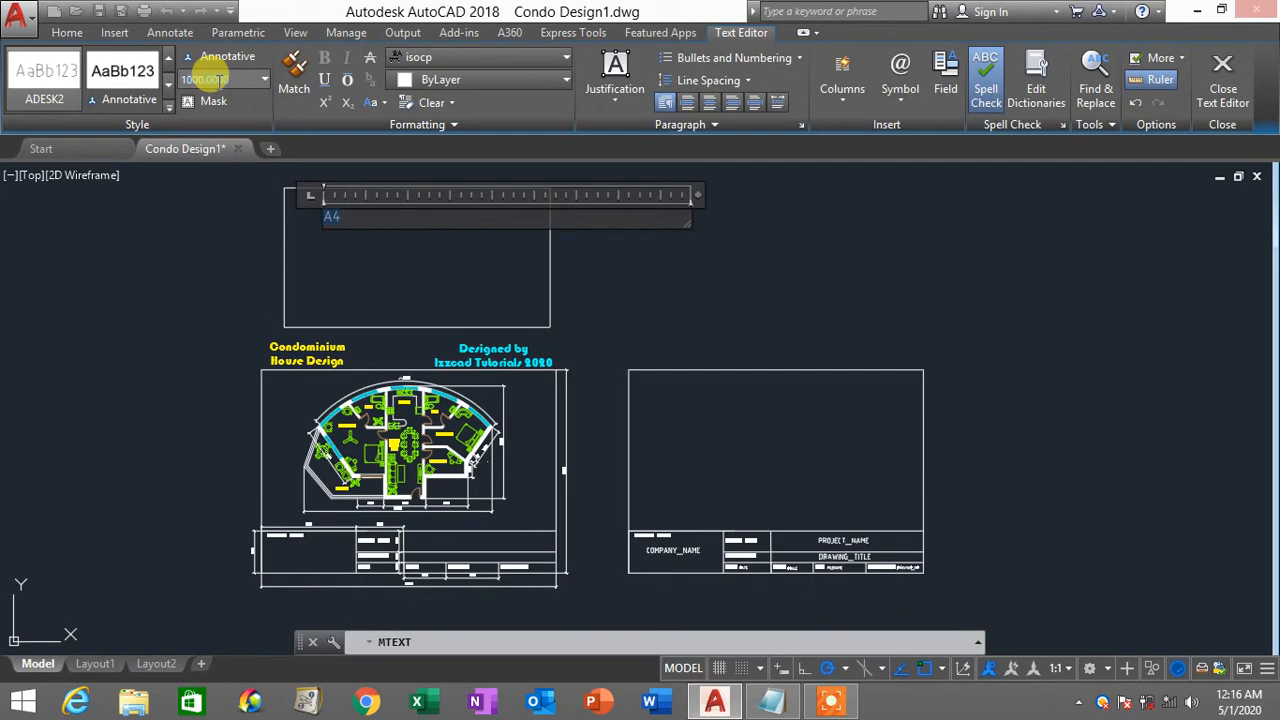
click(786, 286)
scroll(333, 218, up, 4)
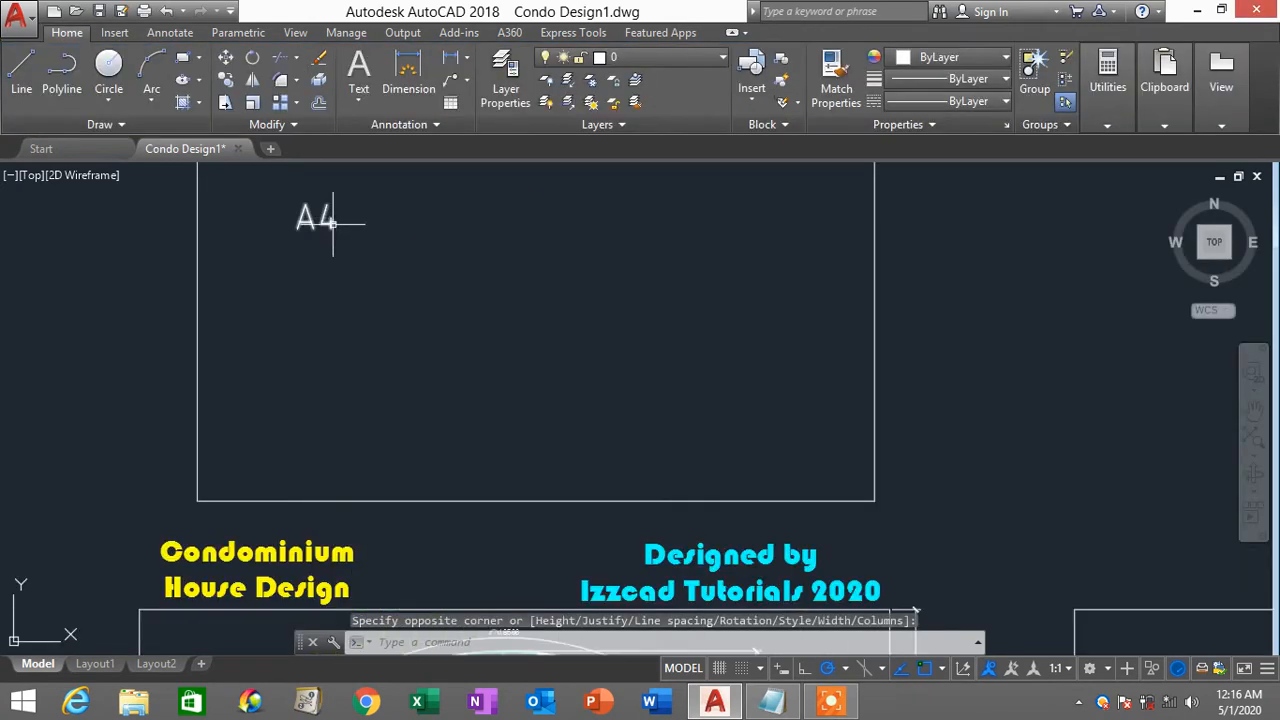
double_click(333, 218)
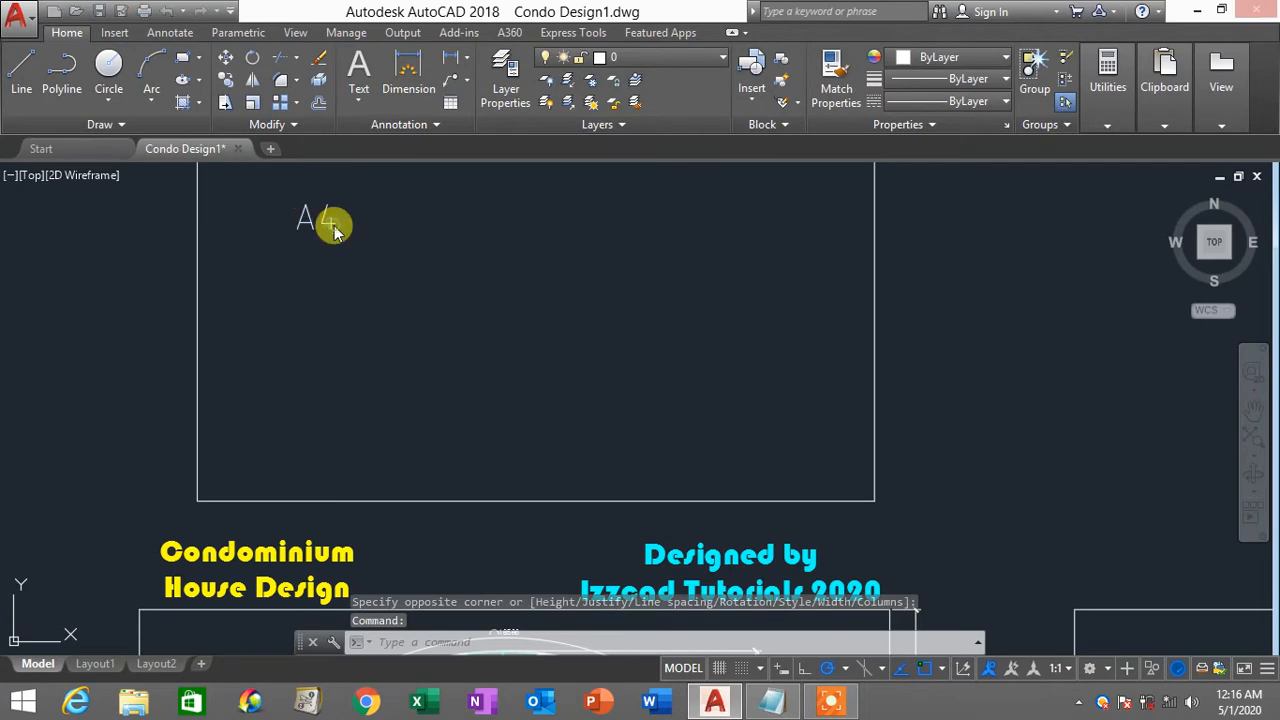
click(360, 272)
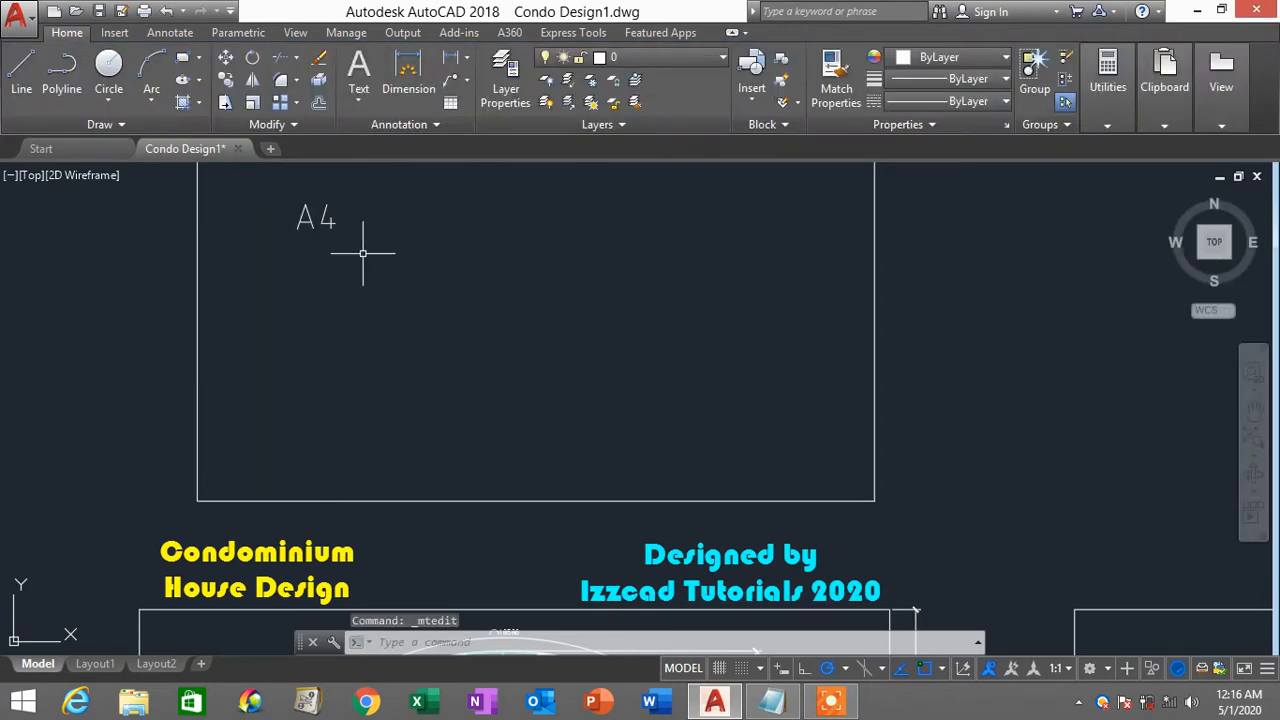
Step: Copy the A4 text to a spot diagonally below it inside the rectangle
text(co)
key(Return)
click(316, 218)
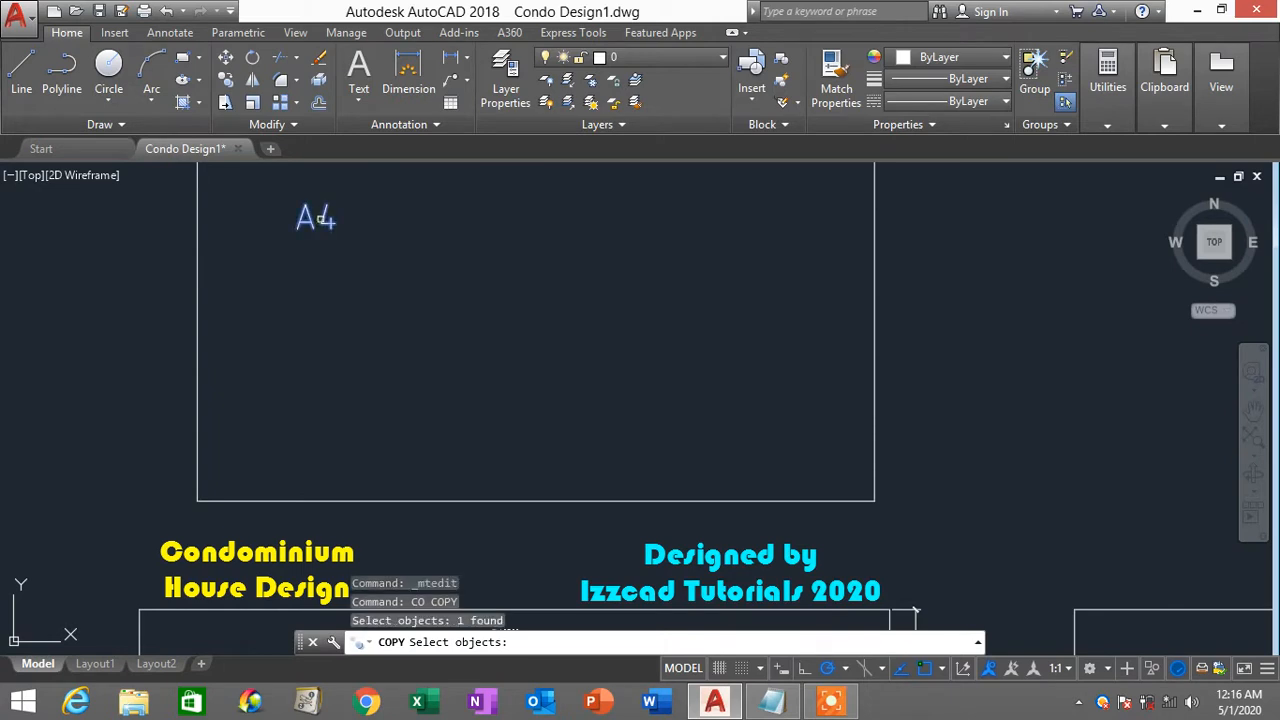
key(Return)
click(318, 218)
click(385, 307)
key(Escape)
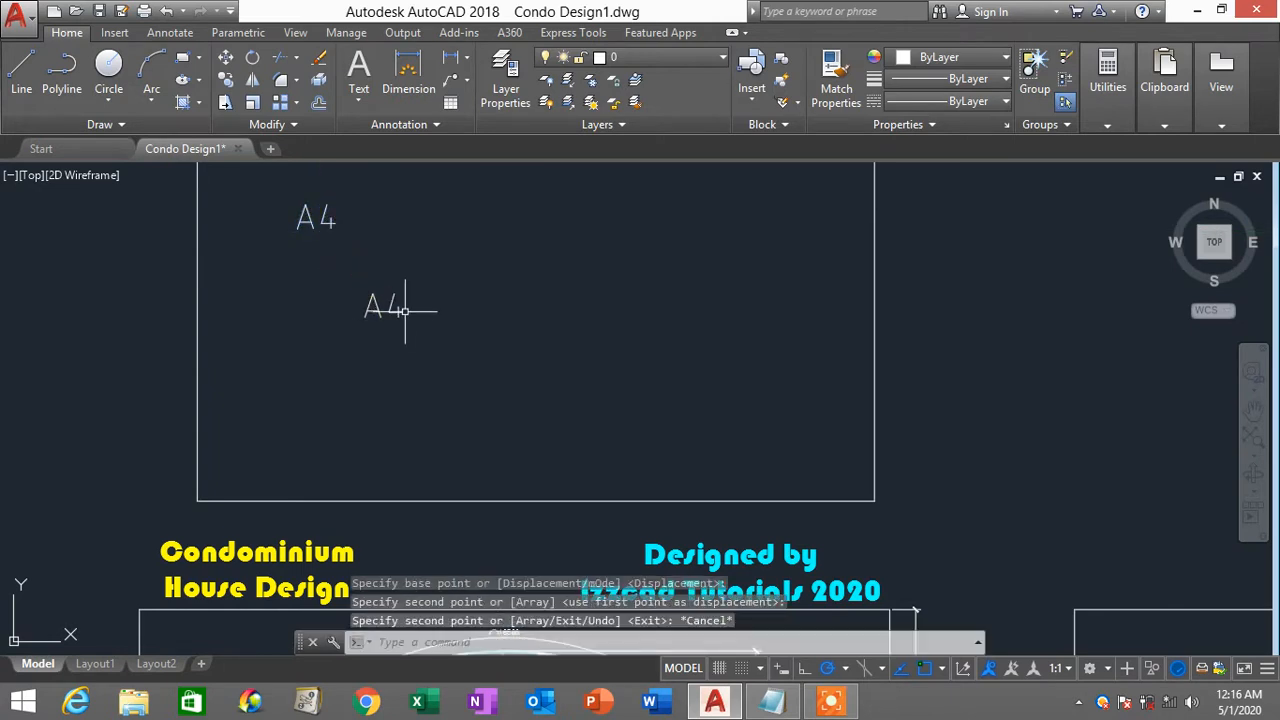
Step: Change the copied text inside the rectangle to read "1:100"
click(400, 308)
double_click(395, 309)
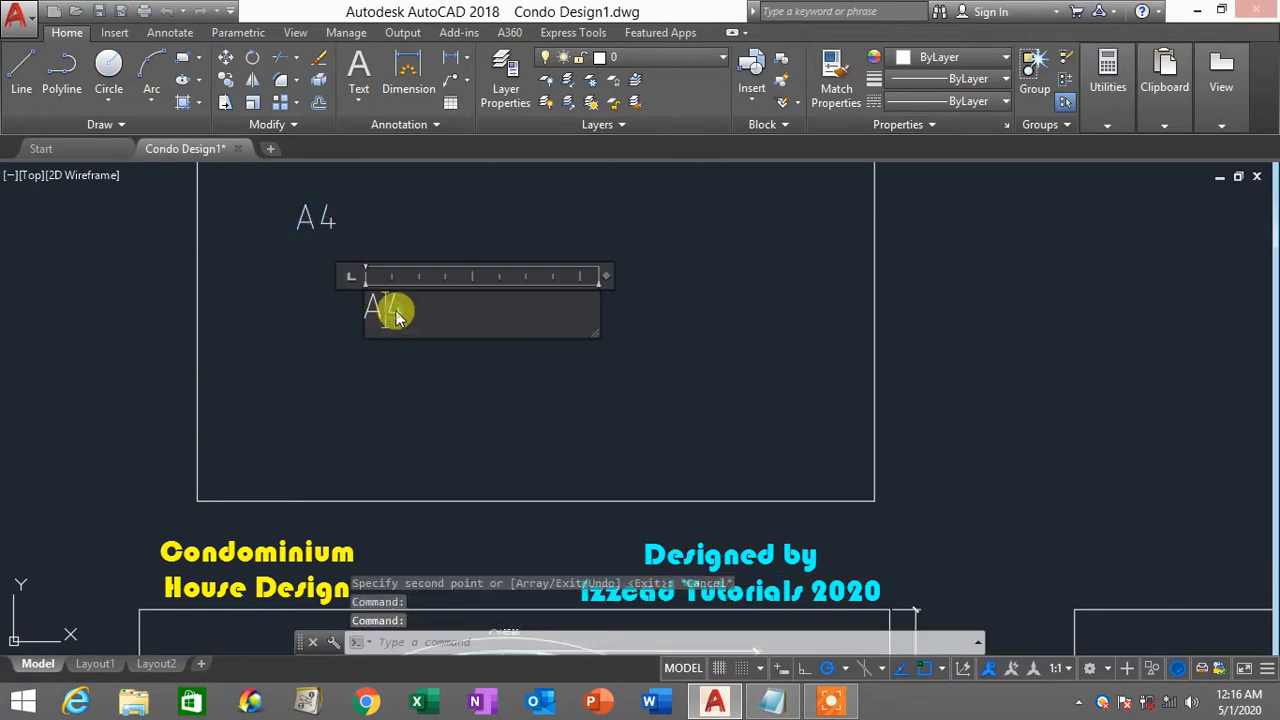
key(ctrl+a)
key(Delete)
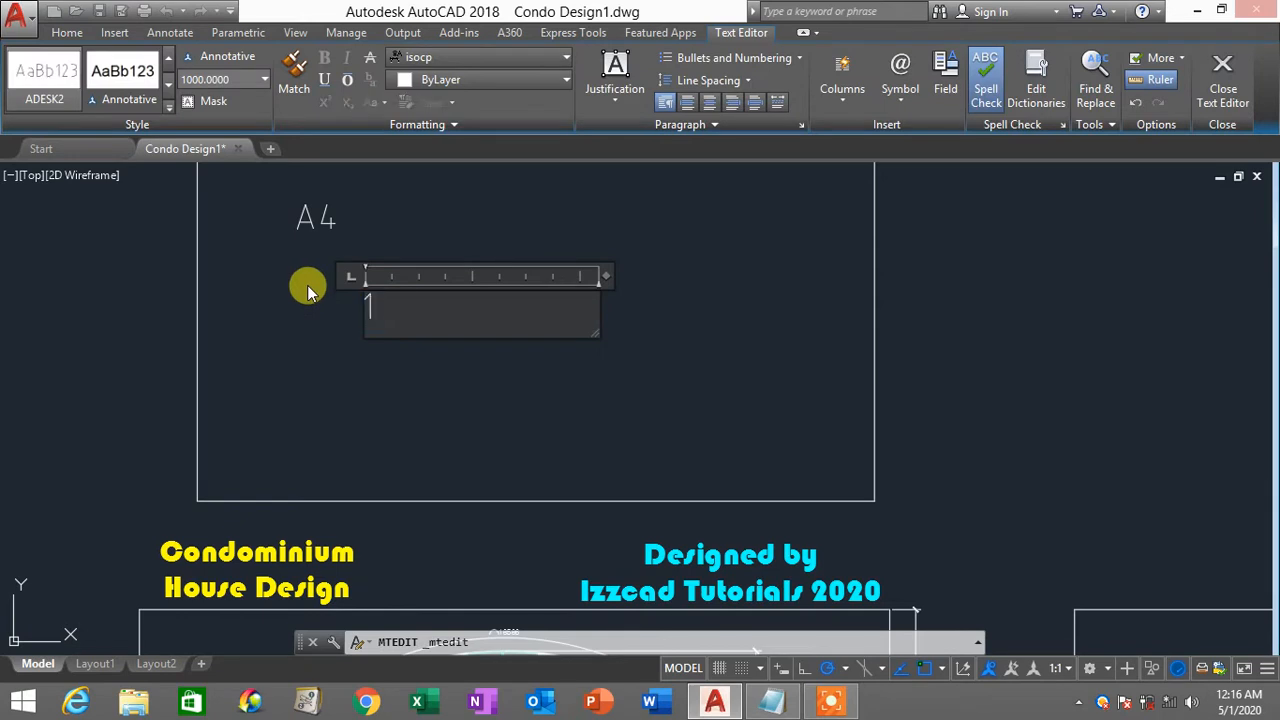
text(1:100)
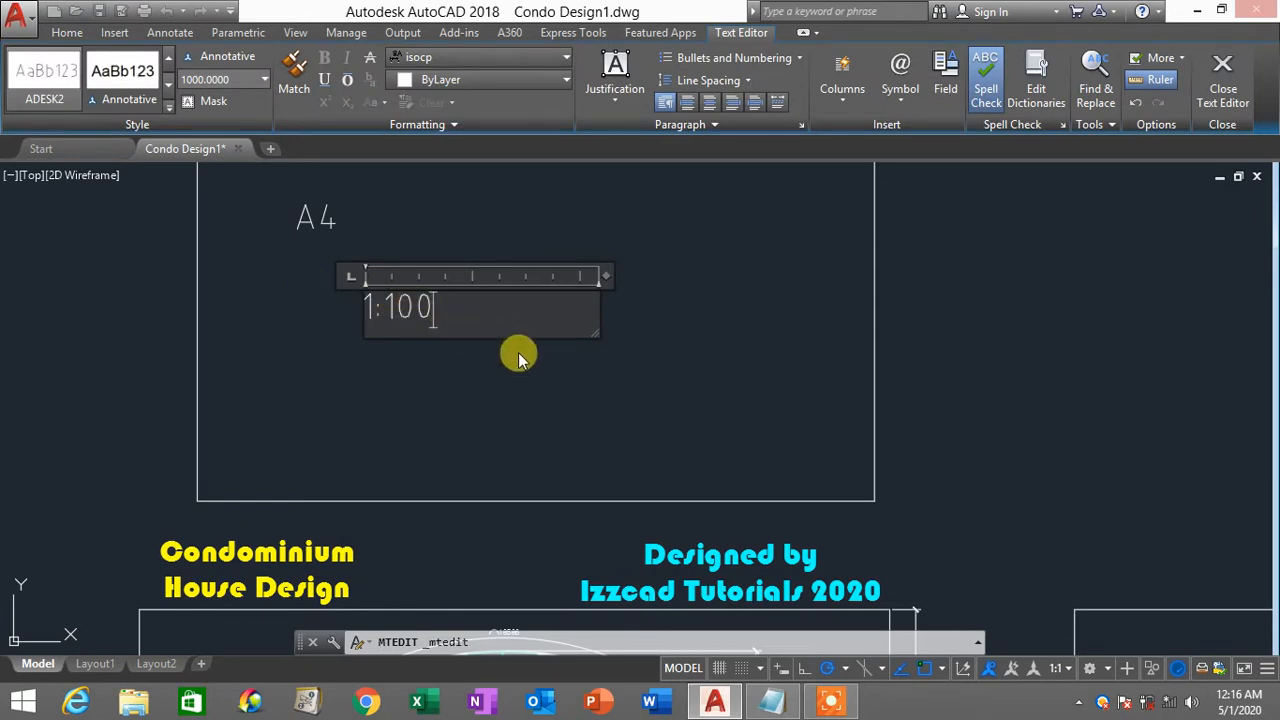
click(549, 389)
scroll(549, 390, down, 2)
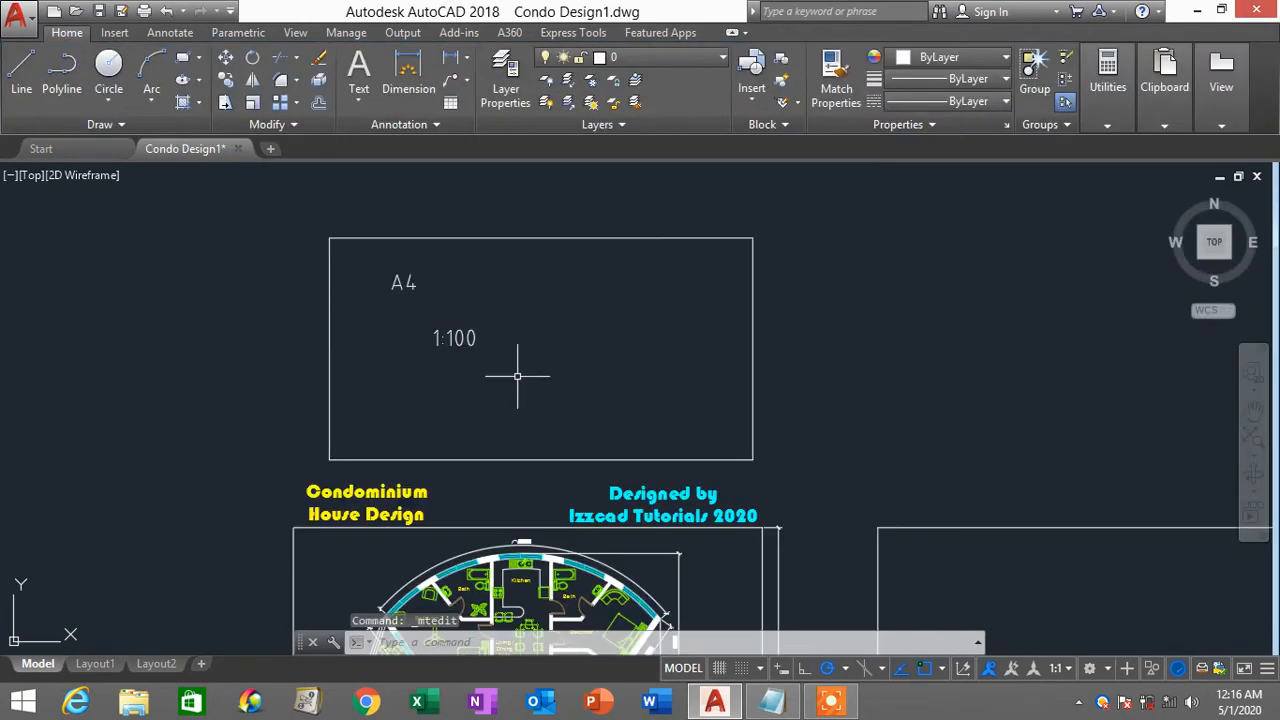
Step: Examine the selected rectangle with its paper size and scale labels against the condominium plan and the sheet frames
middle_drag(517, 376, 618, 401)
click(568, 262)
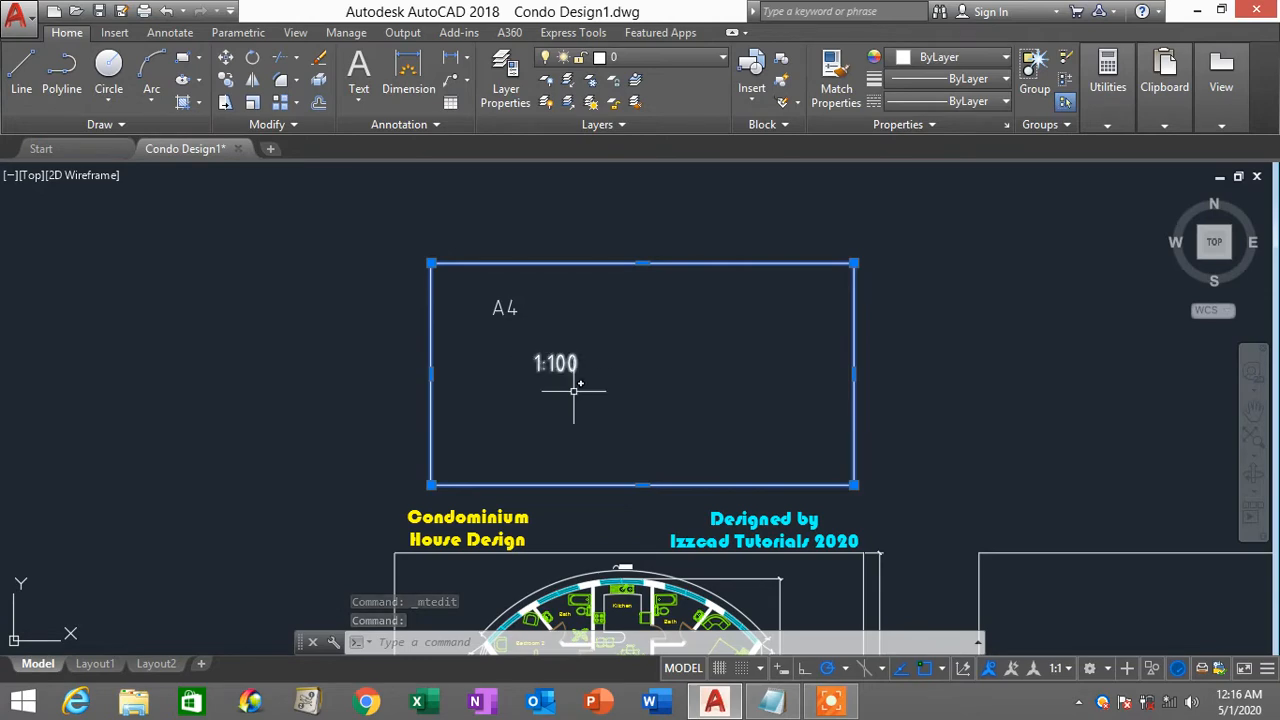
middle_drag(571, 394, 530, 242)
scroll(640, 526, down, 2)
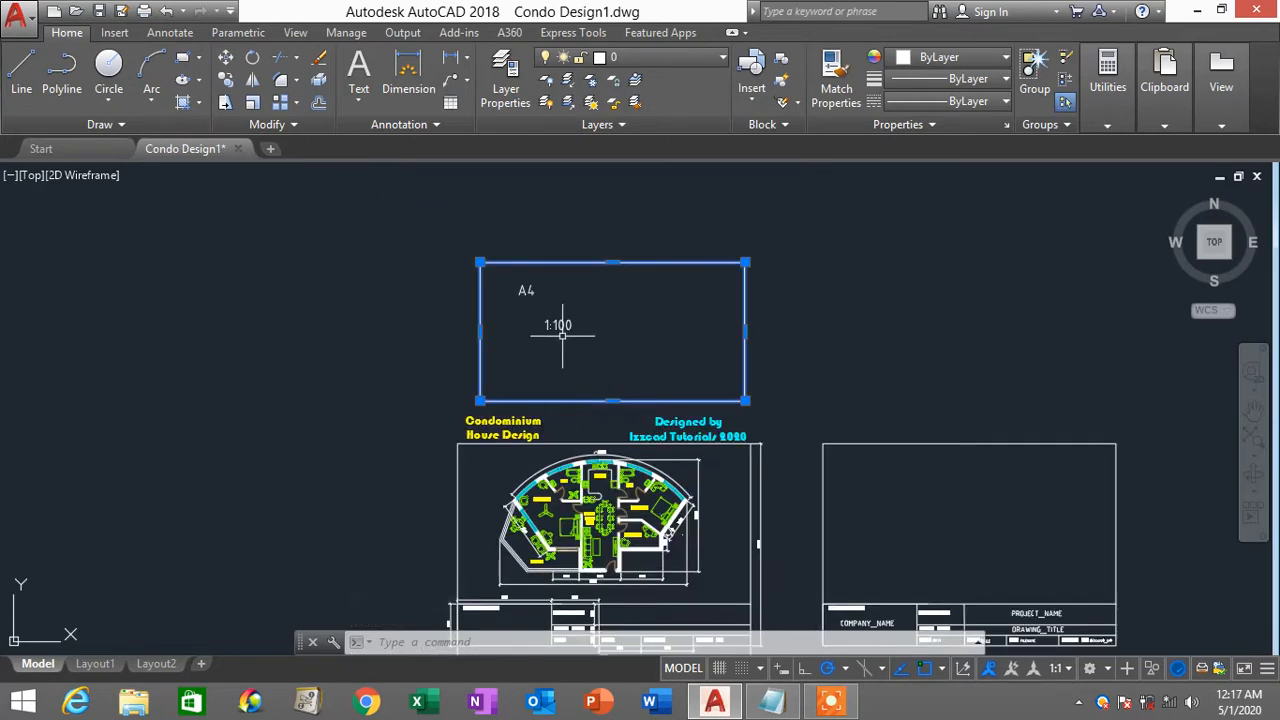
scroll(545, 330, up, 4)
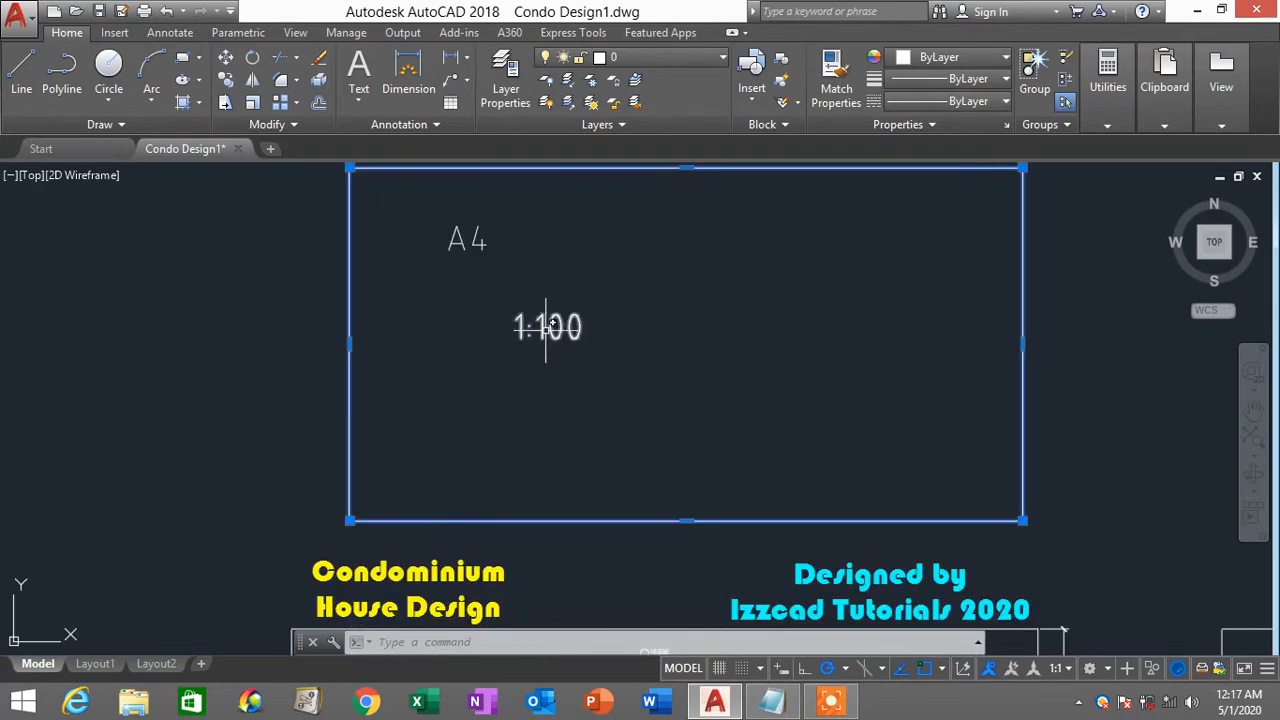
scroll(591, 325, down, 4)
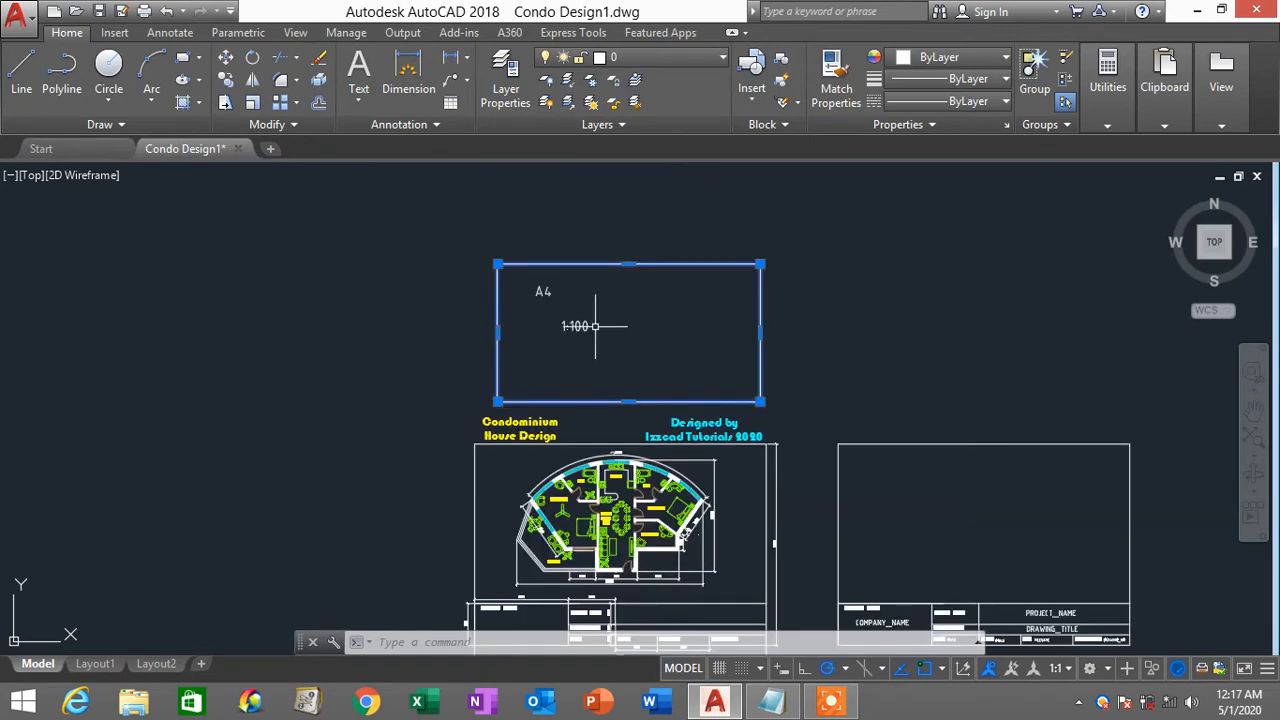
mouse_move(753, 348)
middle_down()
mouse_move(606, 350)
mouse_move(498, 330)
middle_up()
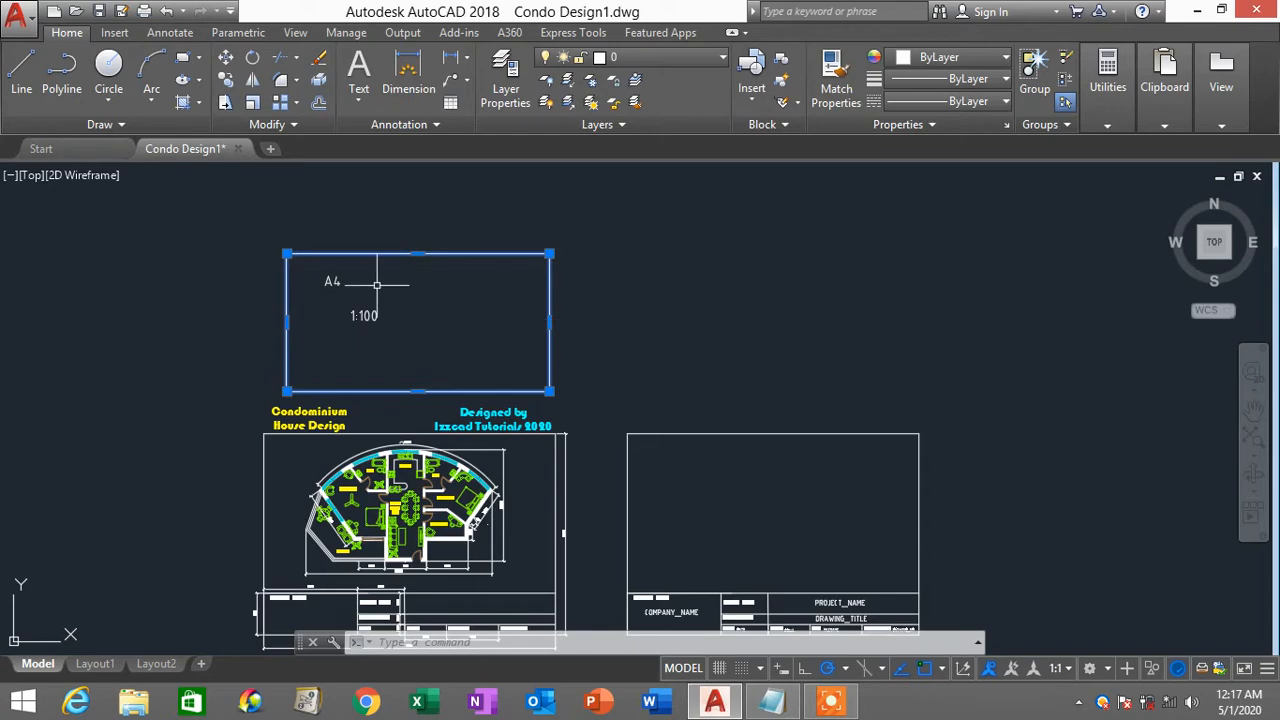
scroll(377, 285, up, 2)
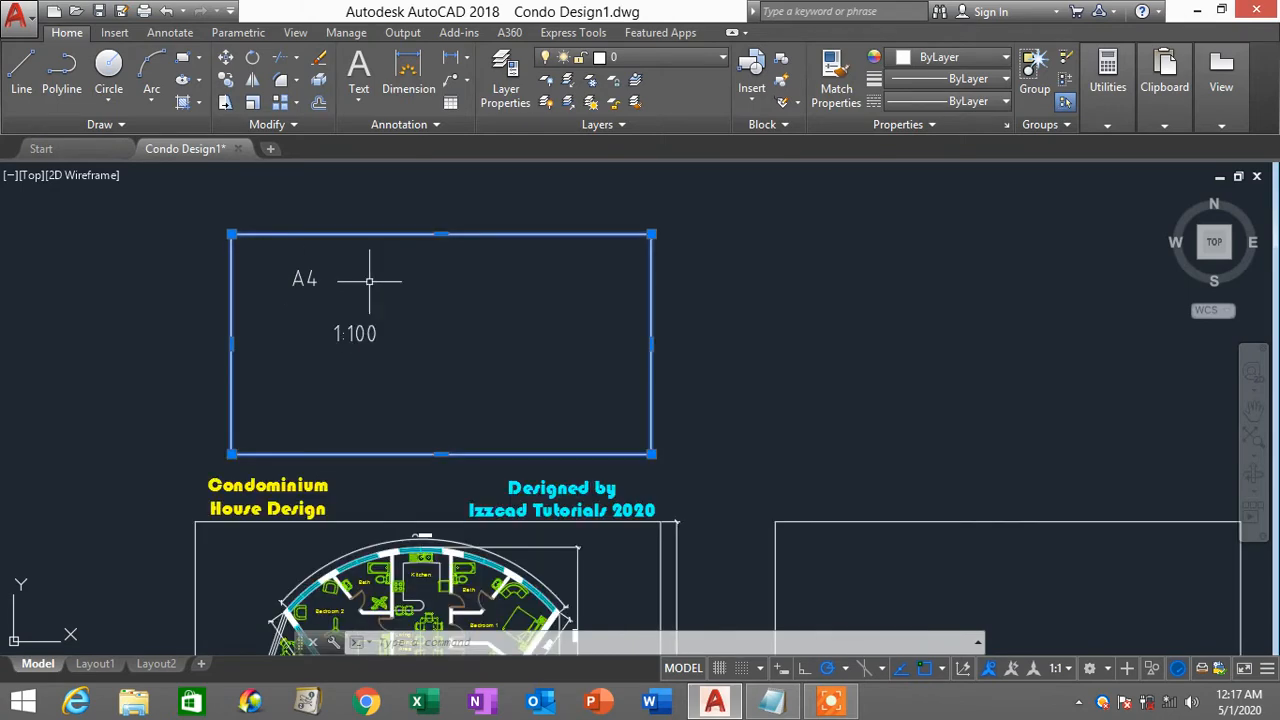
Step: Switch to the Notepad notes, enlarge the window and add the line "A4 Paper: 297mm X 210mm"
click(772, 701)
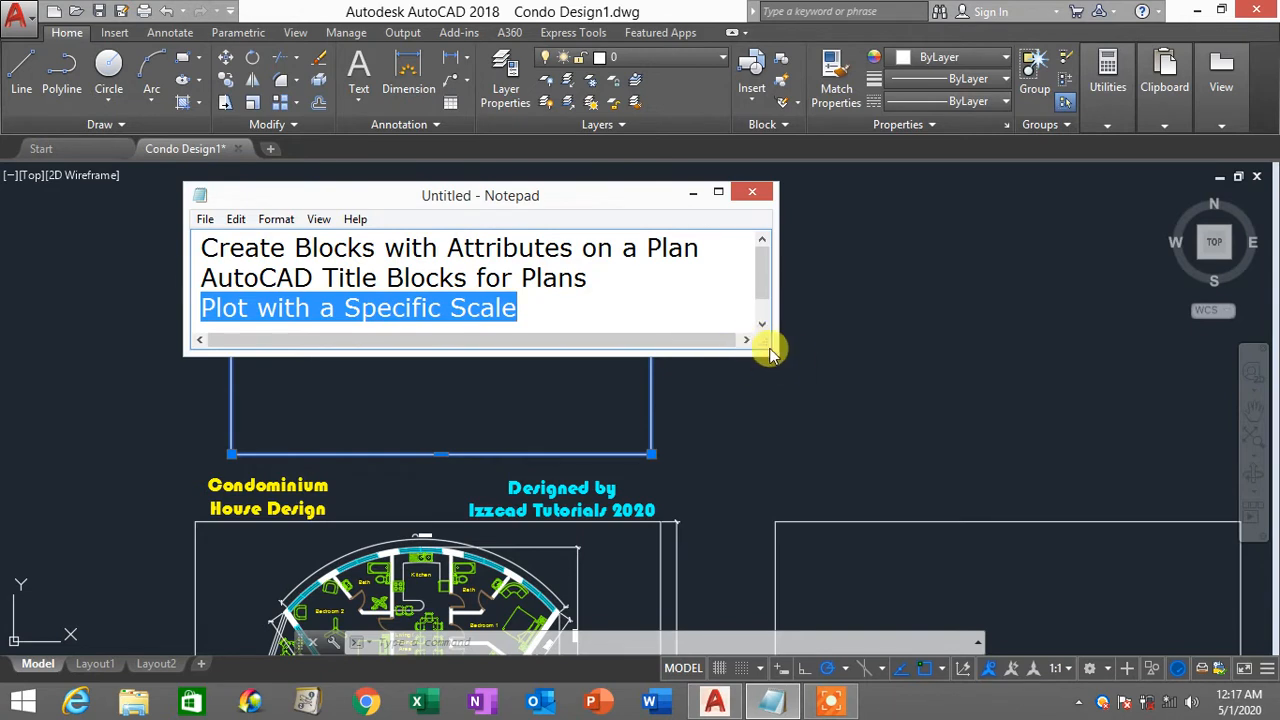
drag(766, 349, 780, 391)
click(680, 326)
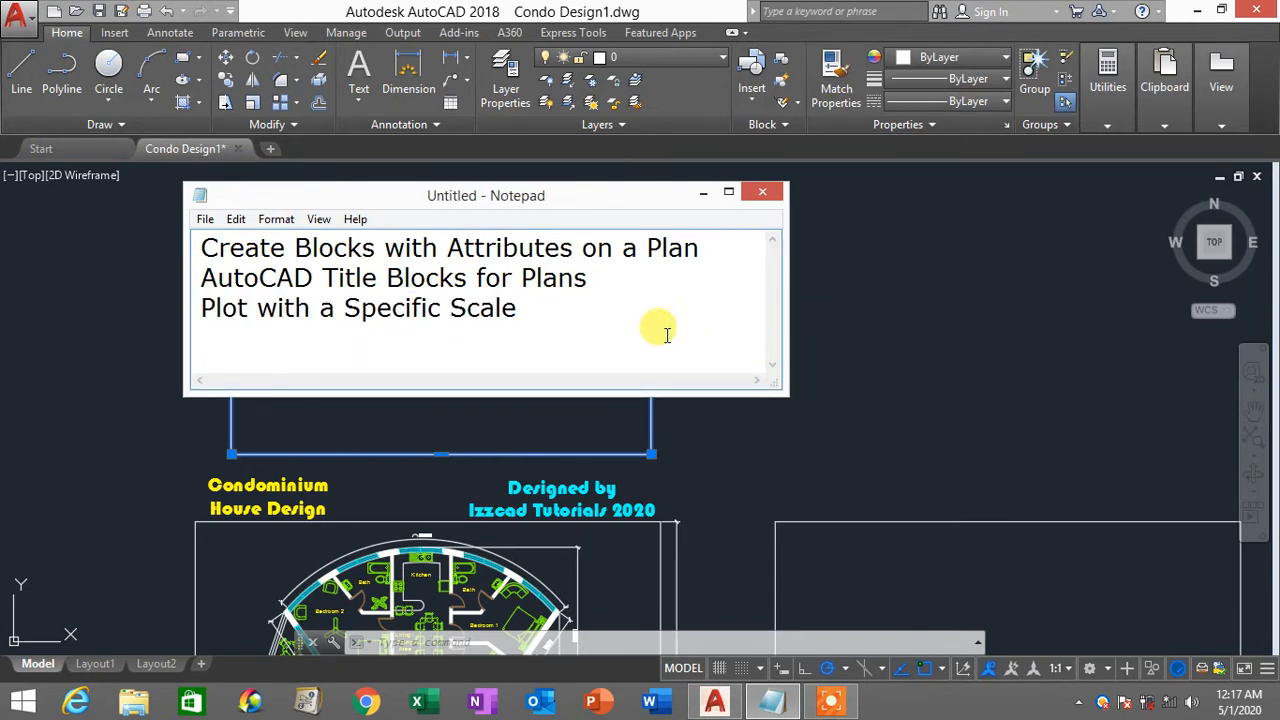
text(aper: 297mm X 210mm)
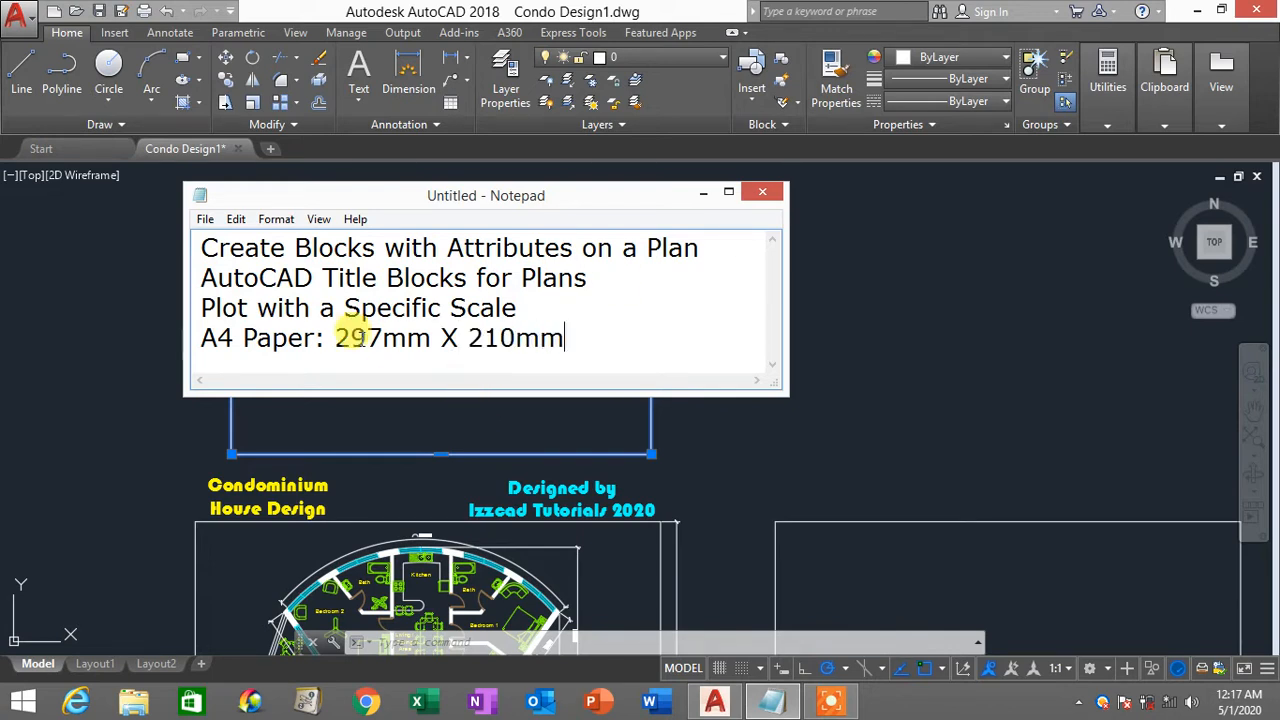
Step: Move the notes window off the A4 and 1:100 labels and highlight the paper dimensions in the notes
drag(333, 338, 196, 337)
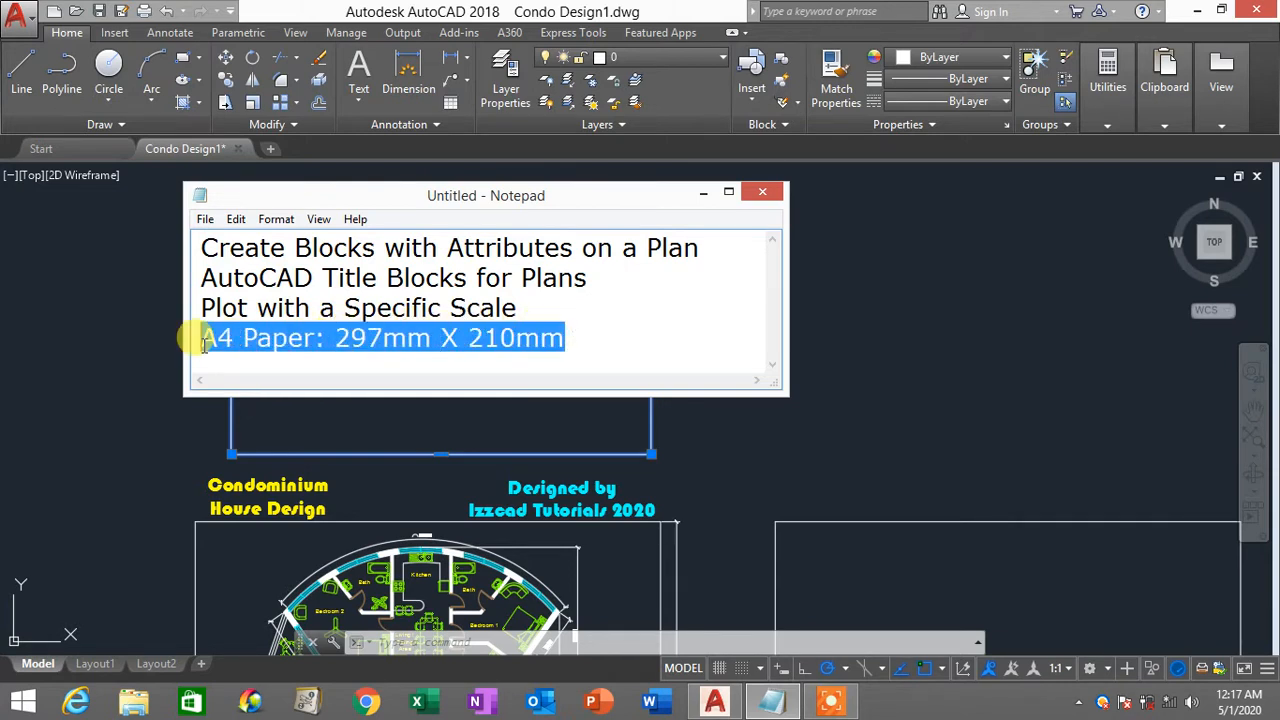
drag(634, 195, 1018, 217)
click(813, 358)
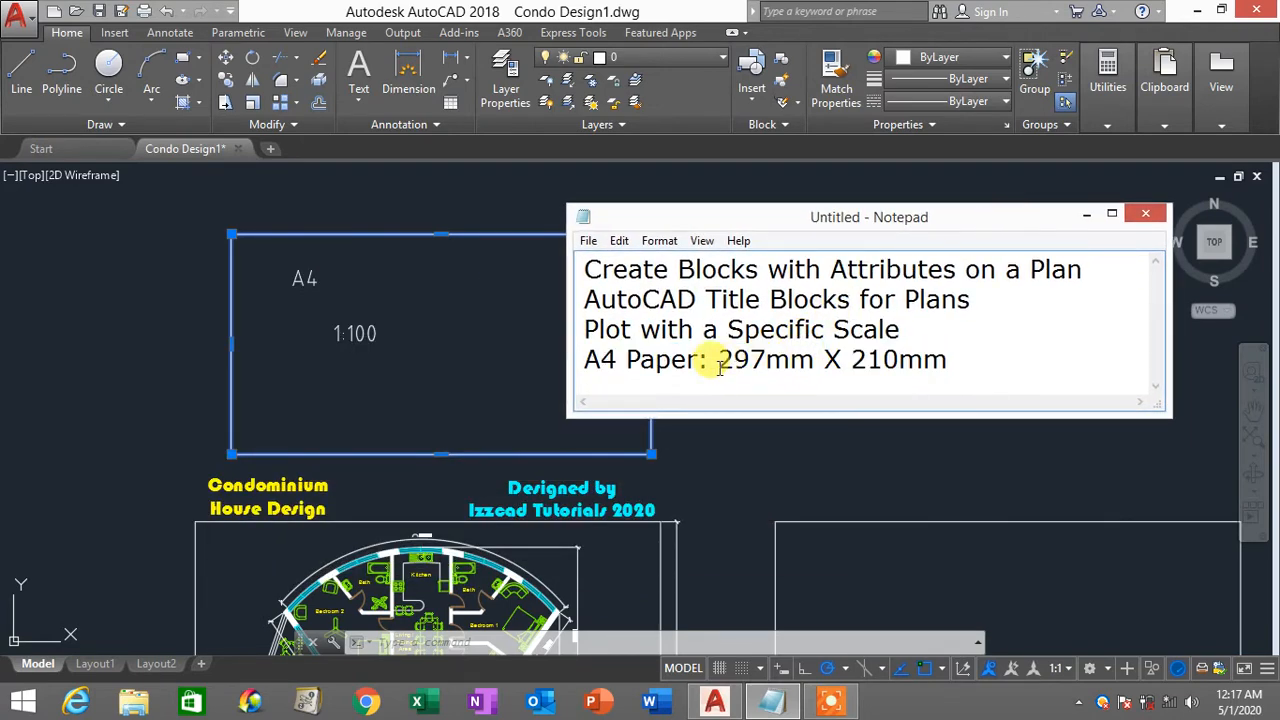
drag(722, 363, 948, 360)
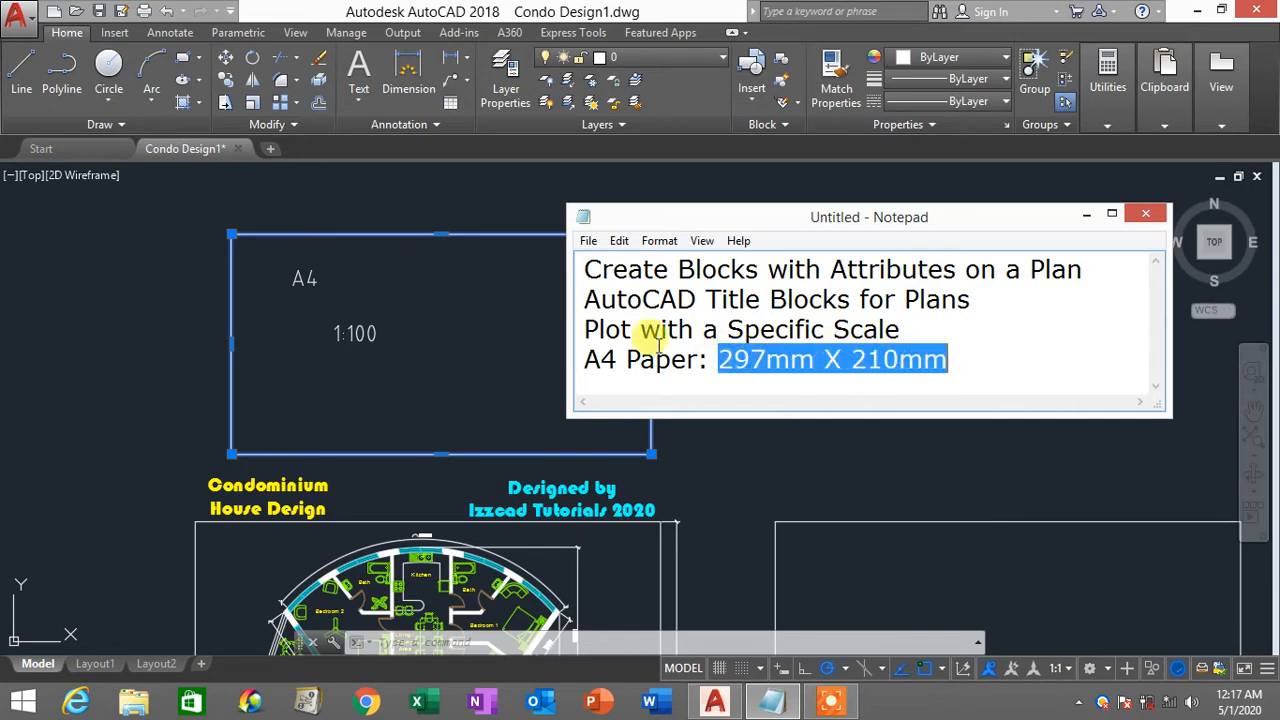
Step: Check the 1:100 label in the drawing, and highlight the 297 and 210 values in the Notepad notes
click(397, 365)
scroll(394, 356, up, 4)
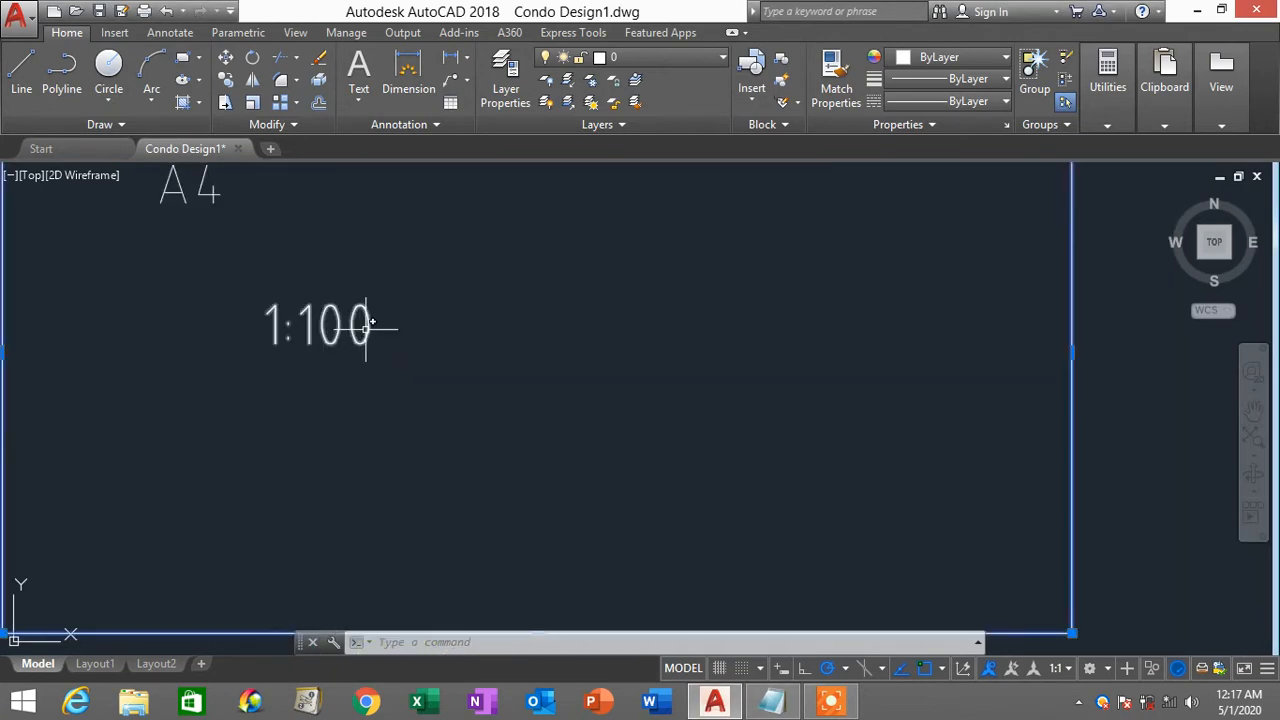
scroll(366, 328, down, 2)
scroll(366, 328, down, 2)
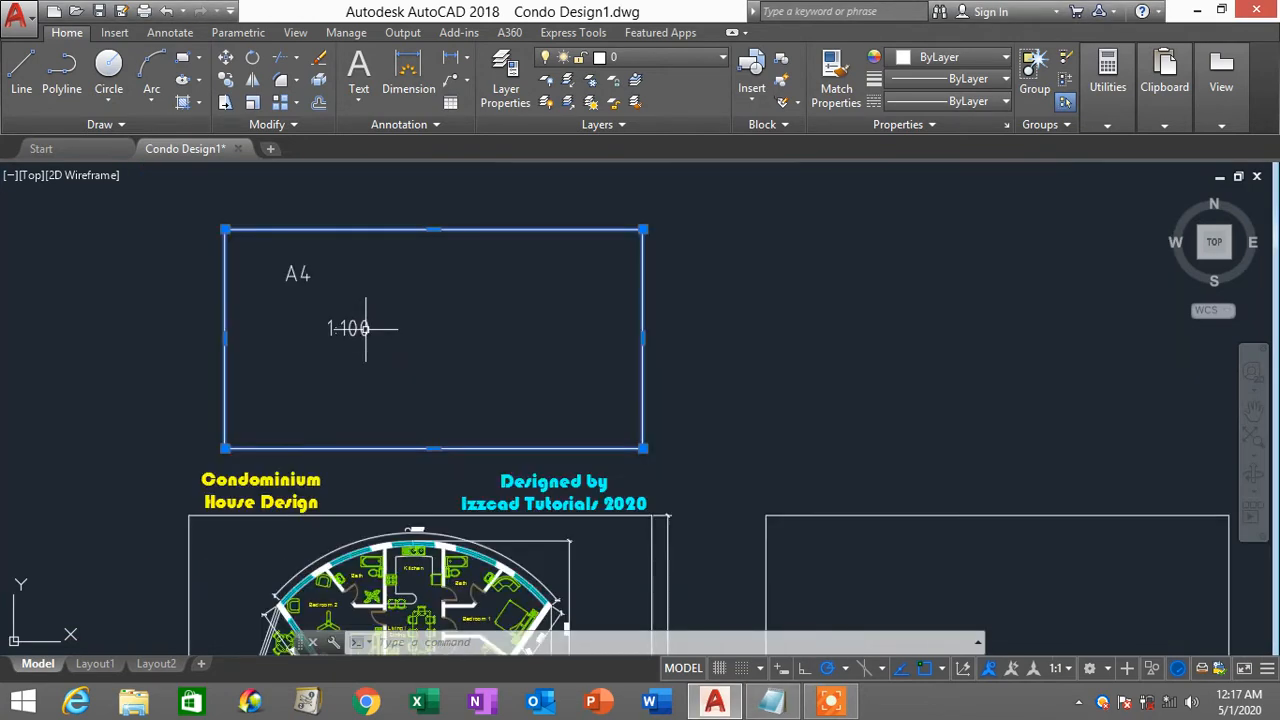
click(788, 706)
drag(718, 360, 766, 360)
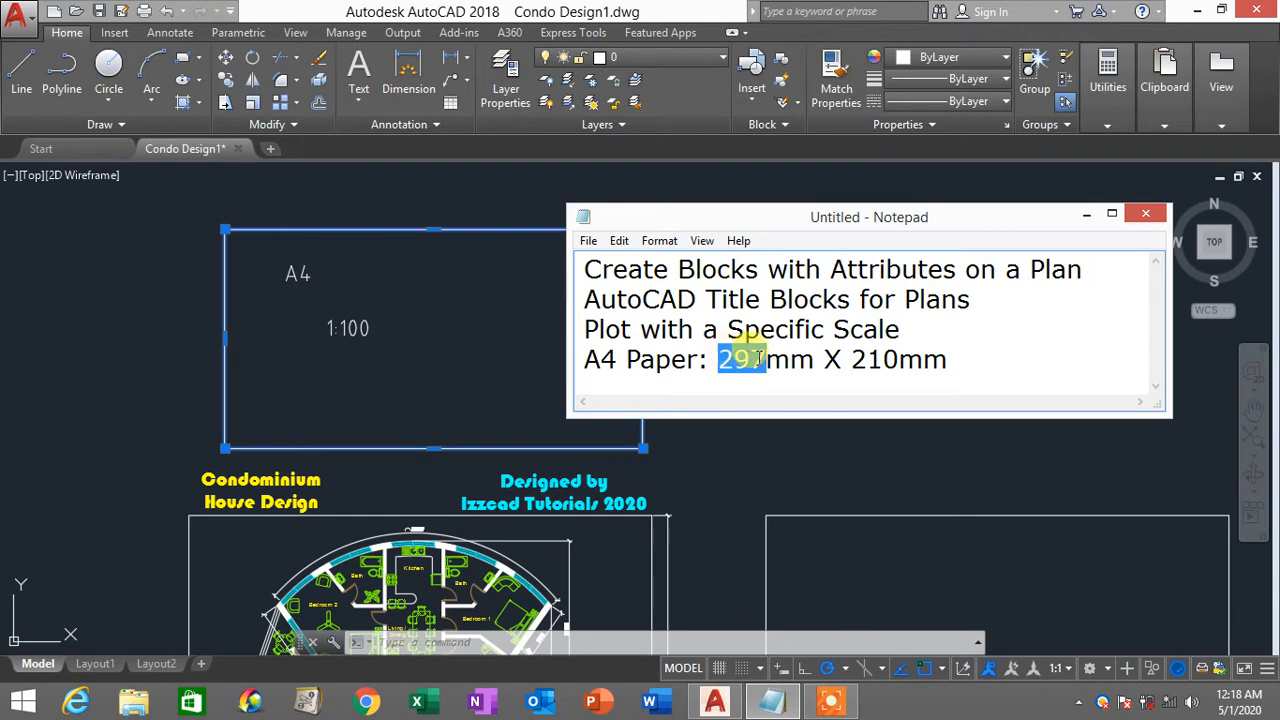
drag(851, 360, 899, 360)
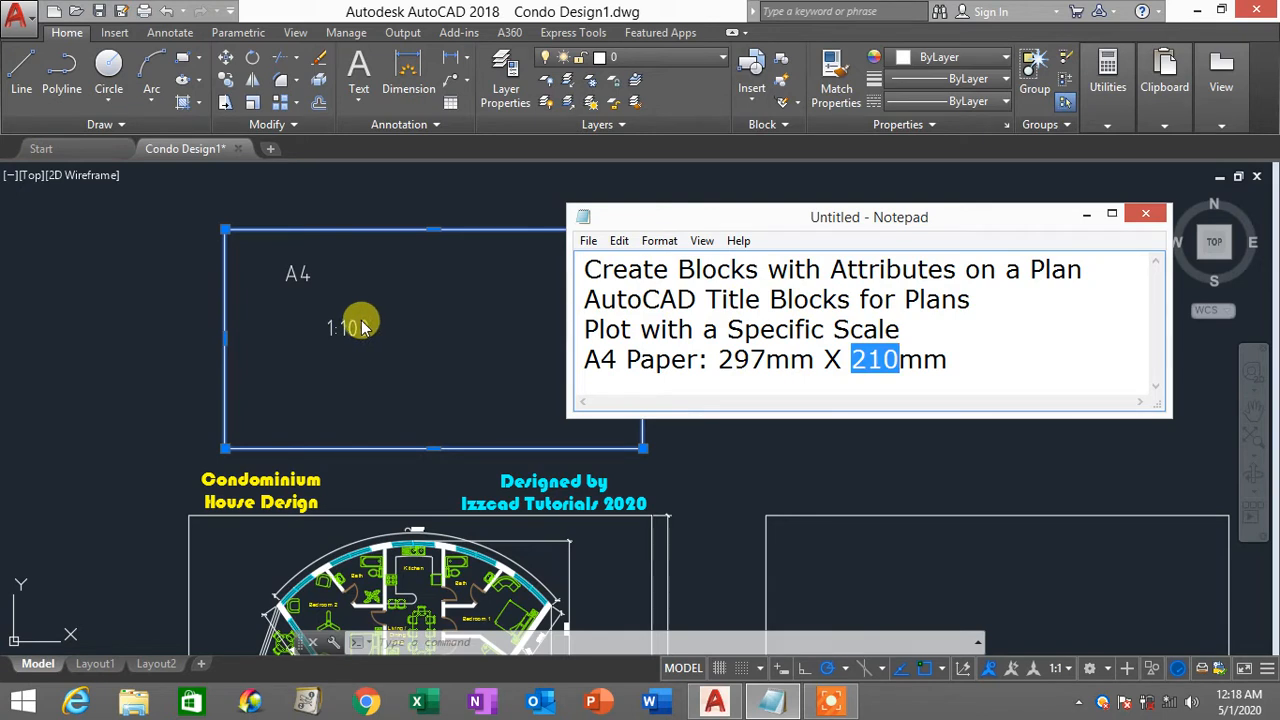
Step: Add the scaled size "29700 X 21000" on a new line under the A4 paper dimensions and highlight it
click(940, 374)
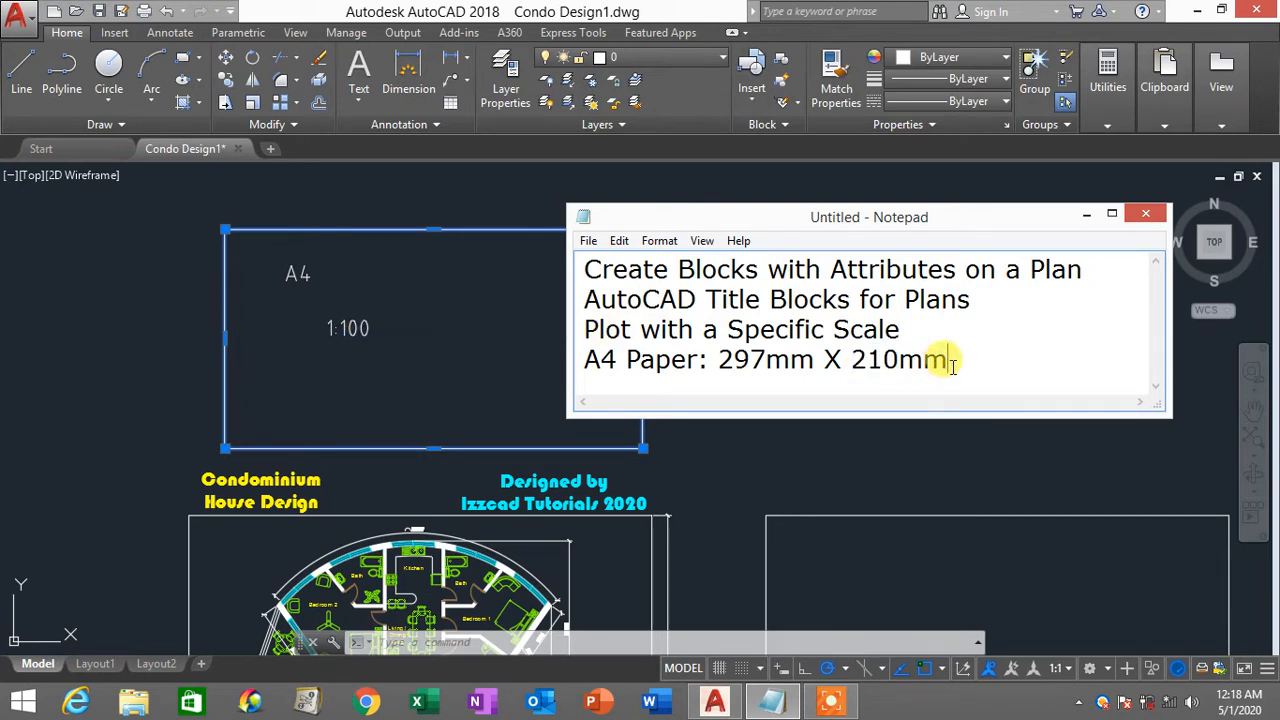
drag(1159, 404, 1162, 424)
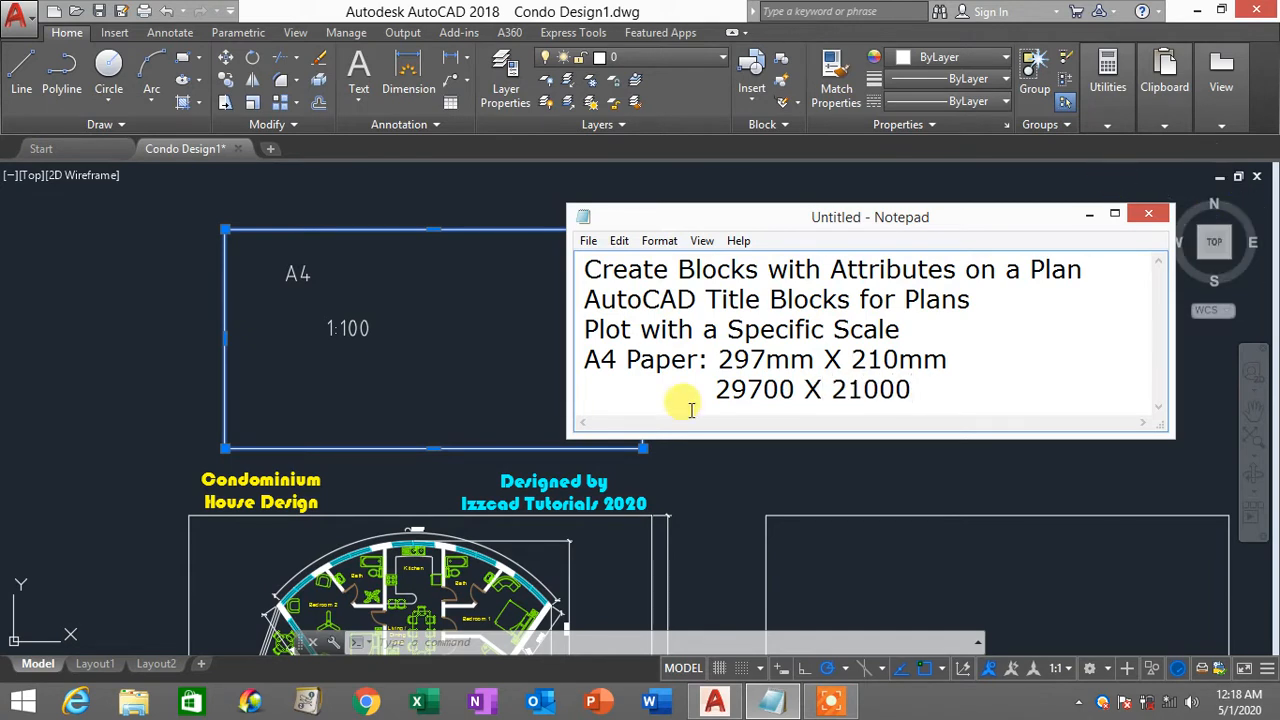
drag(715, 390, 913, 390)
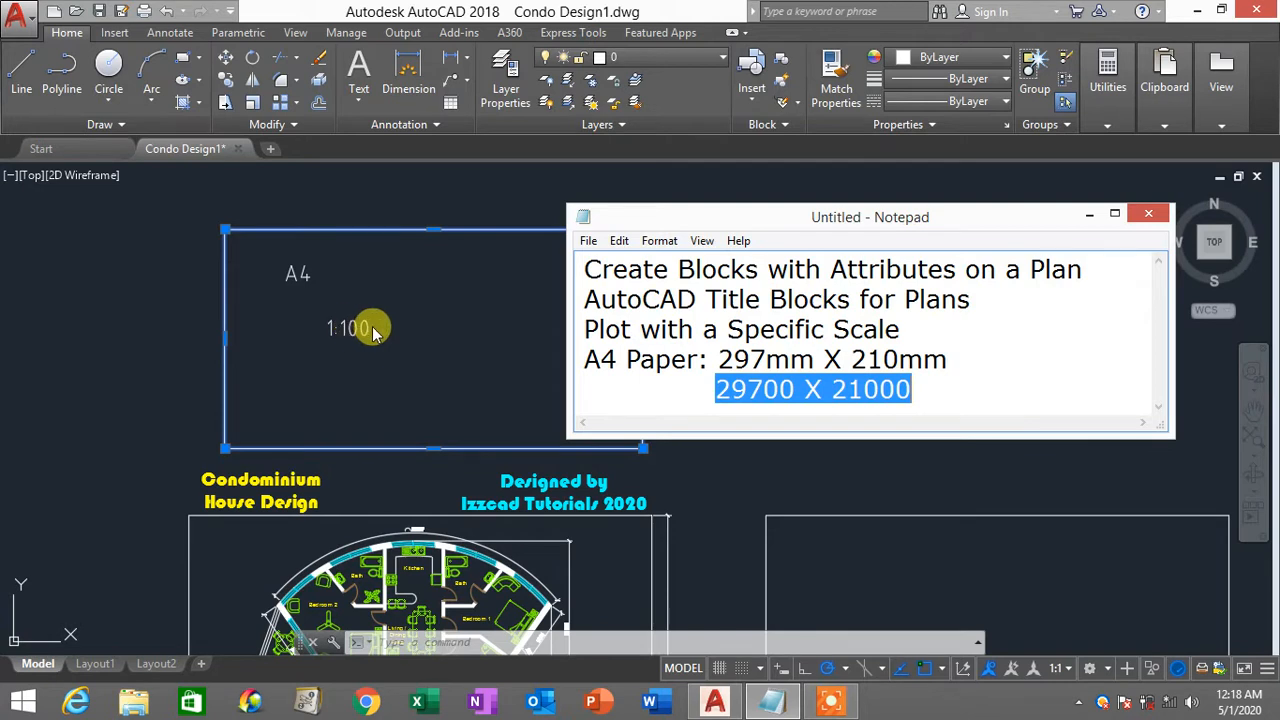
click(716, 390)
drag(716, 388, 912, 390)
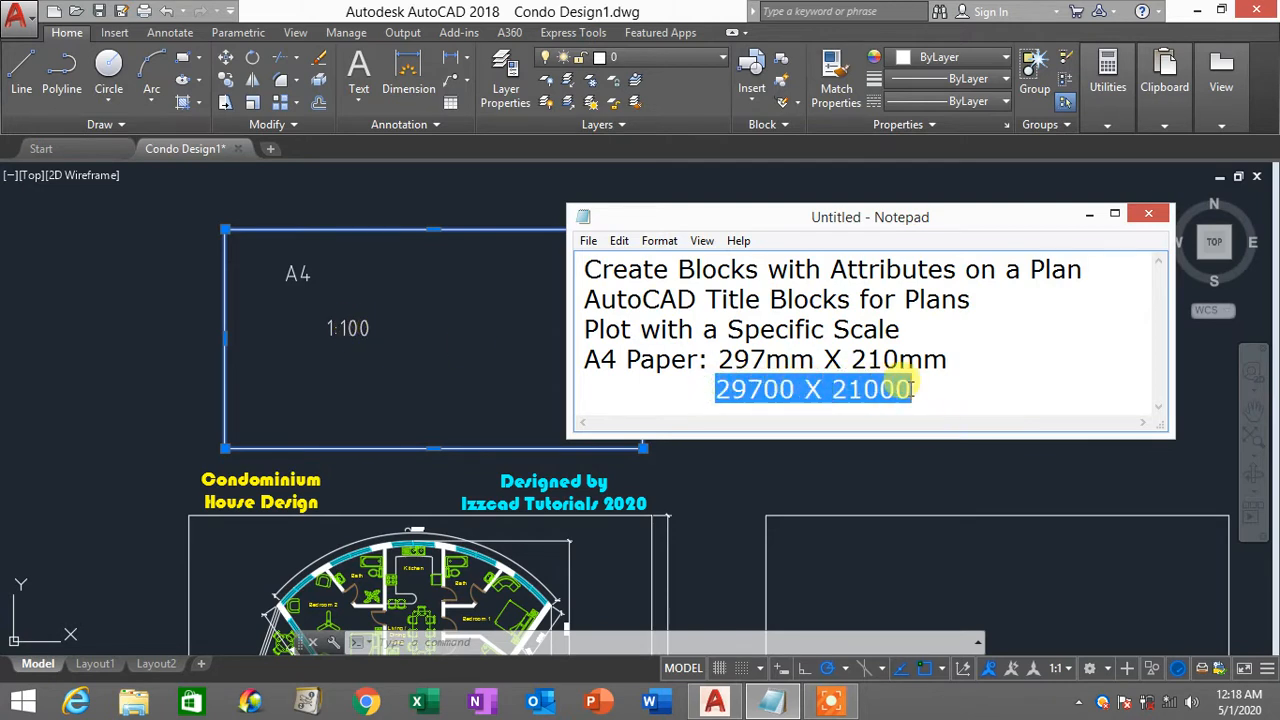
Step: Leave the notes and draw a 29700 x 21000 rectangle in the empty area above the title block template
click(1086, 215)
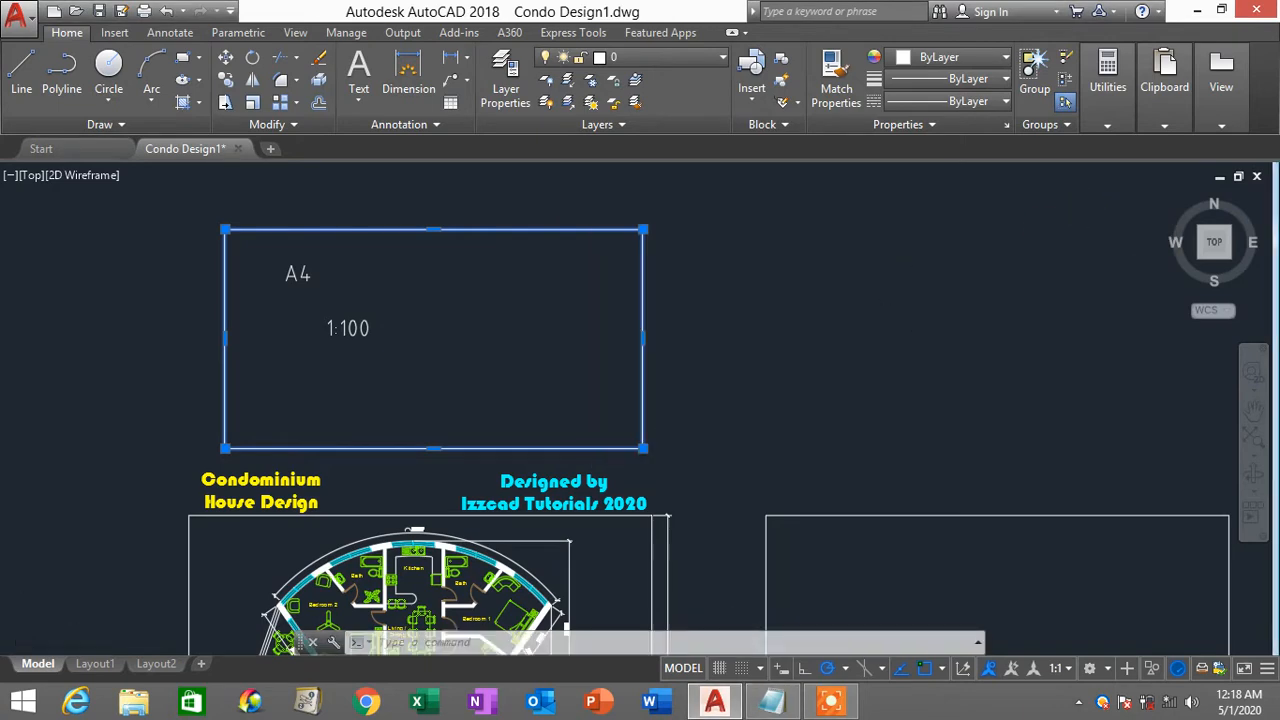
scroll(889, 300, down, 3)
mouse_move(889, 300)
middle_down()
mouse_move(749, 277)
mouse_move(454, 284)
middle_up()
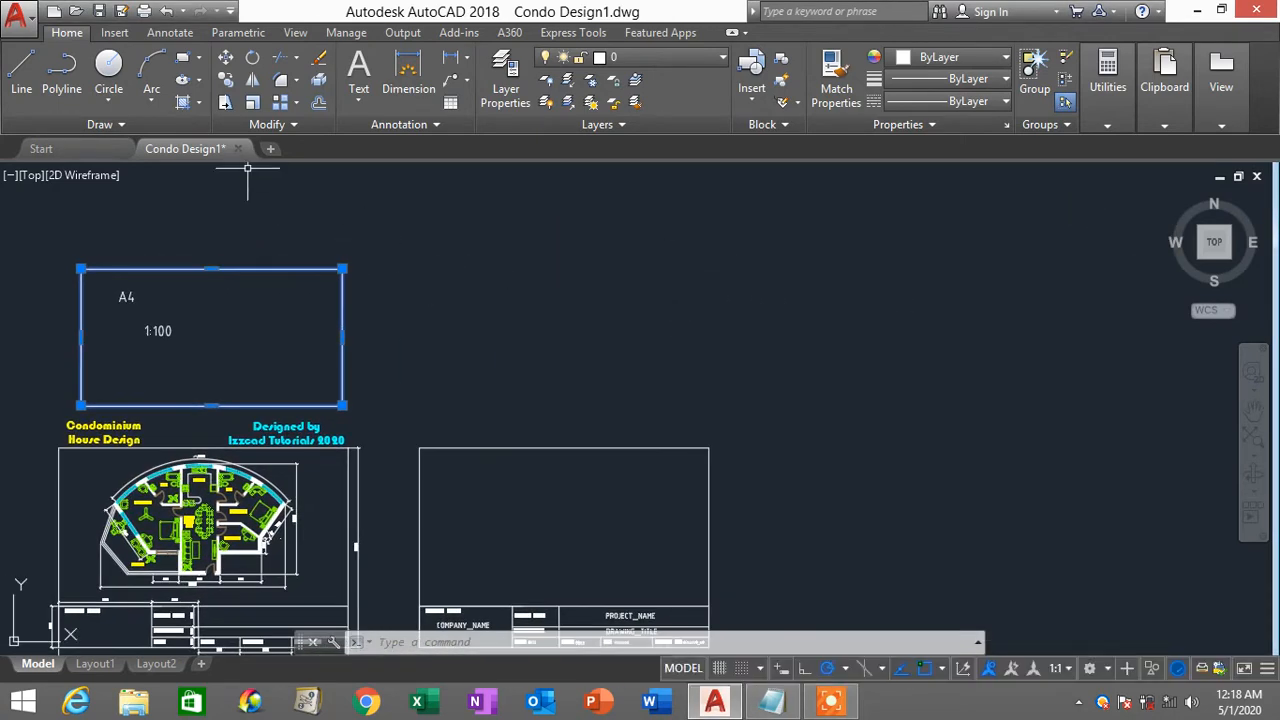
click(183, 60)
click(183, 60)
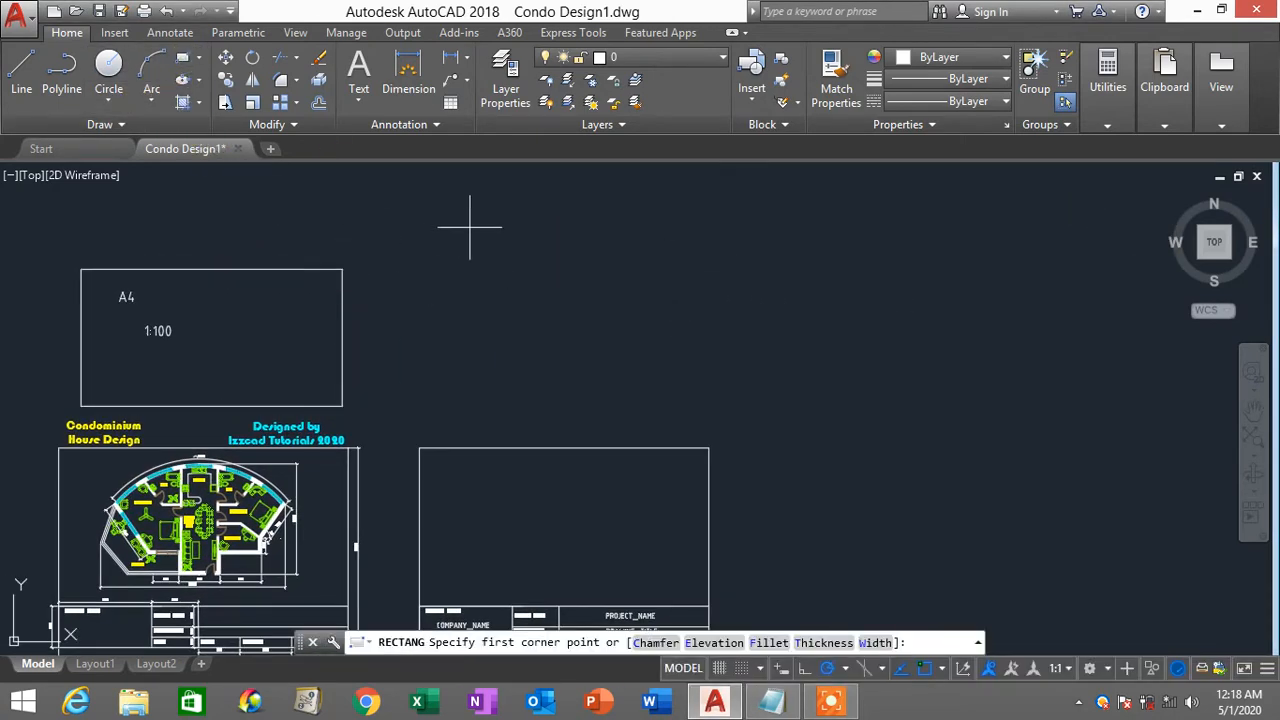
click(463, 208)
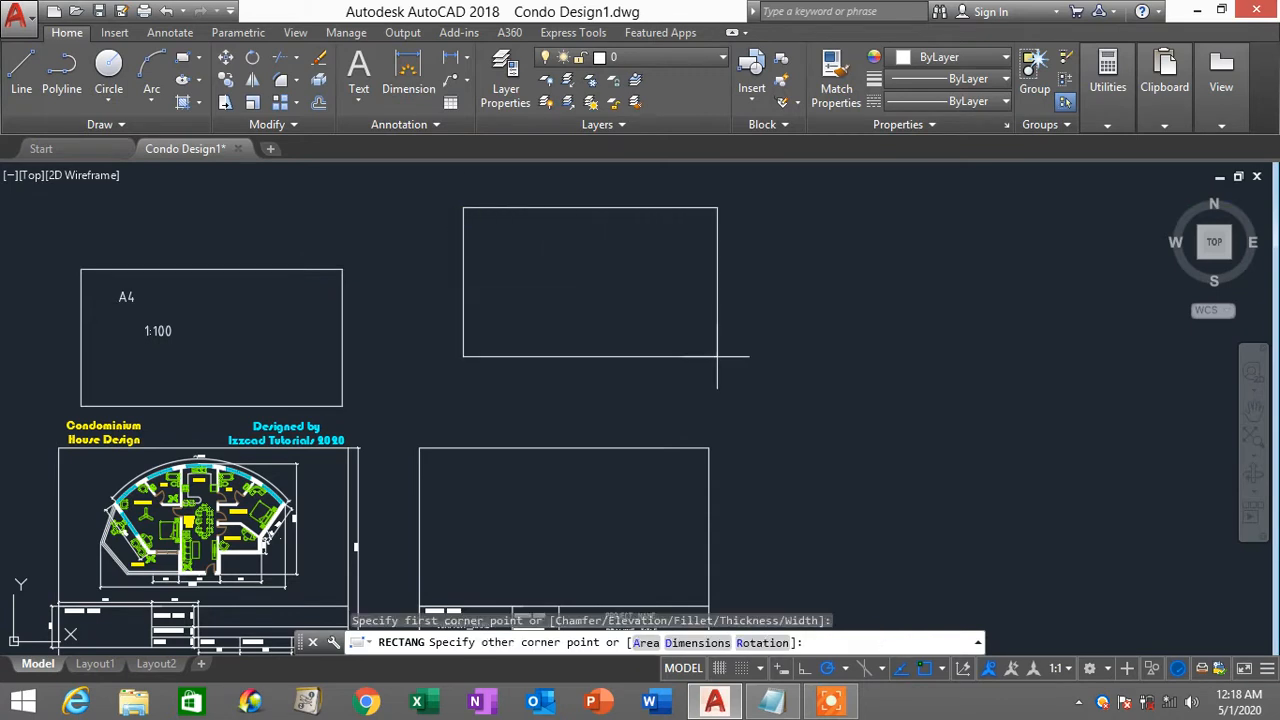
text(D)
key(Return)
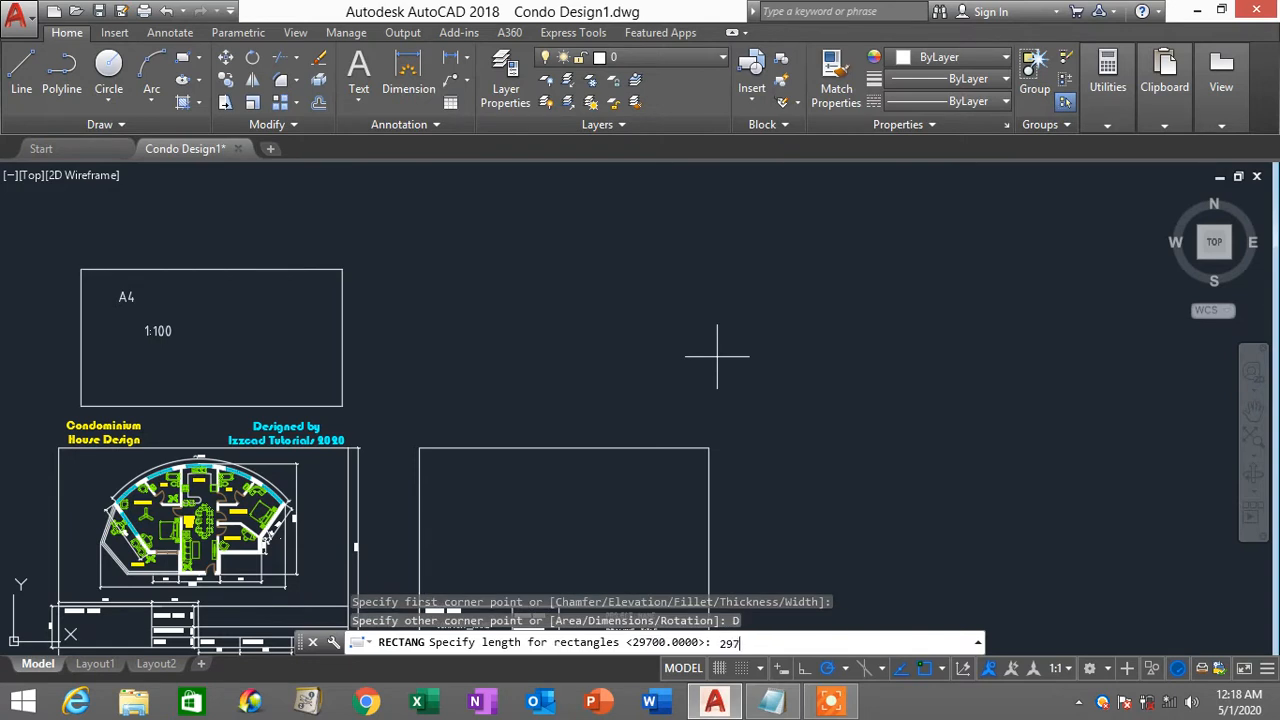
key(Return)
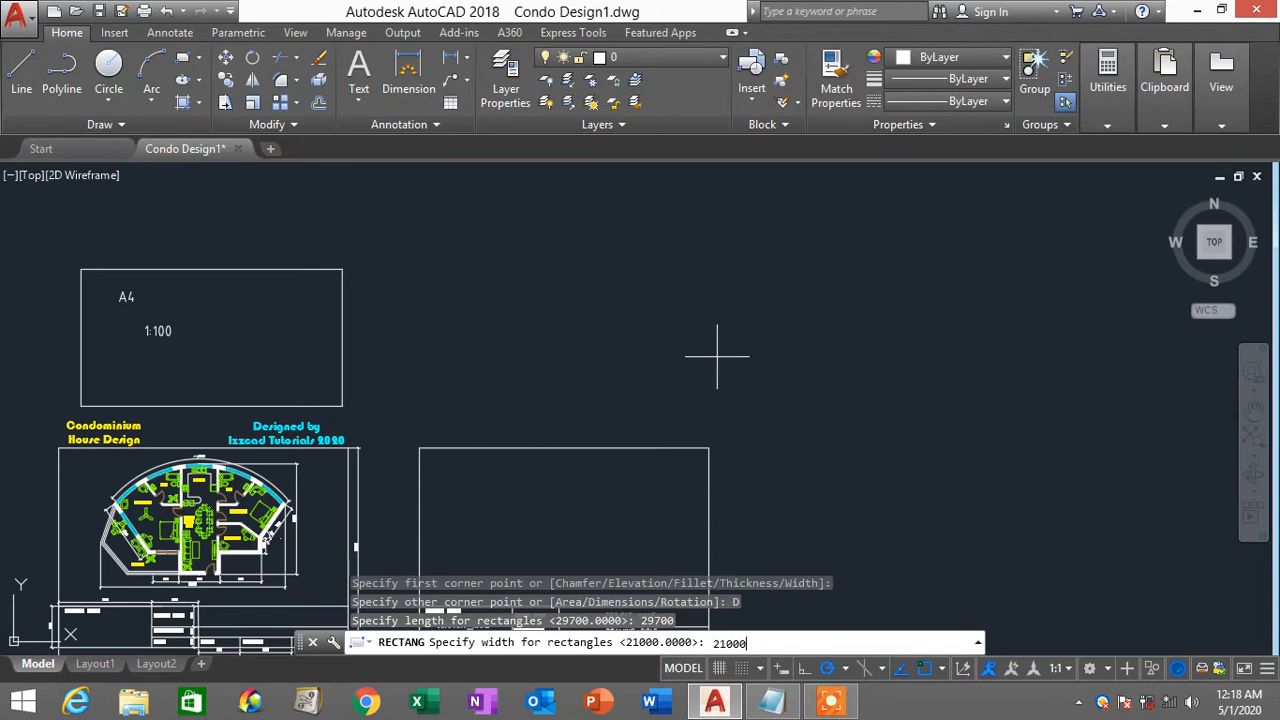
key(Return)
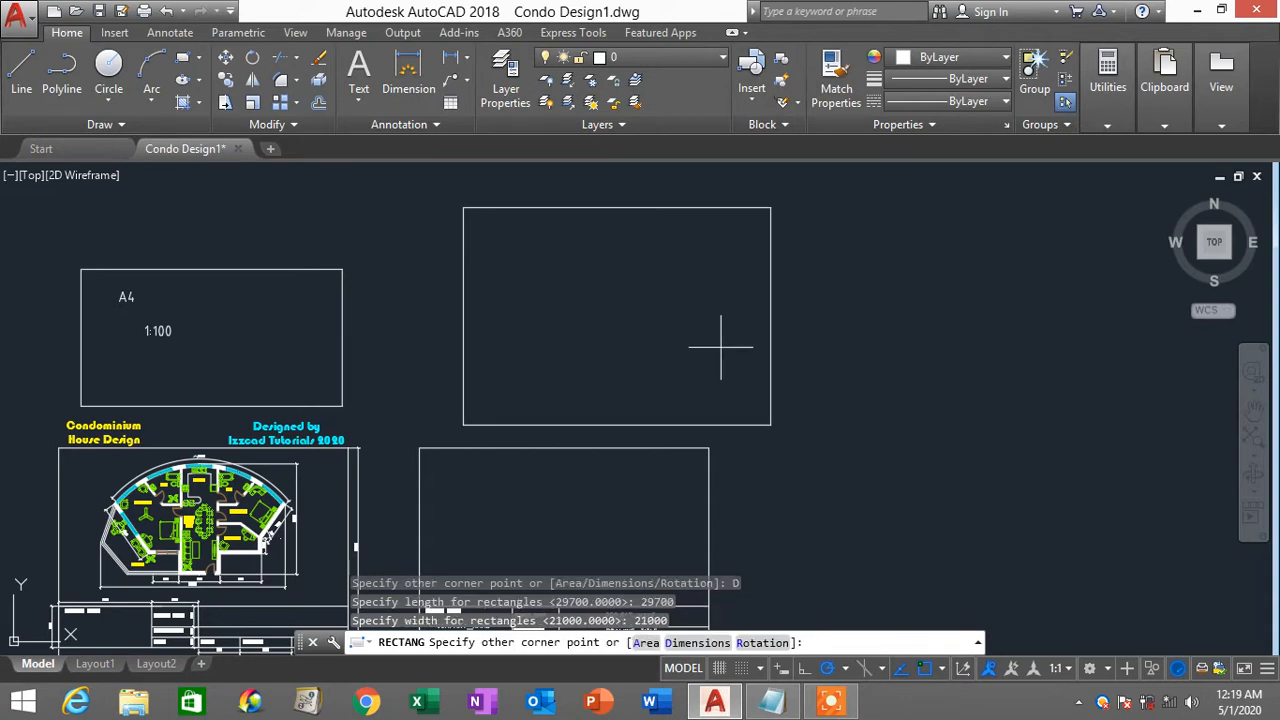
click(720, 348)
scroll(720, 352, down, 2)
middle_drag(706, 357, 826, 317)
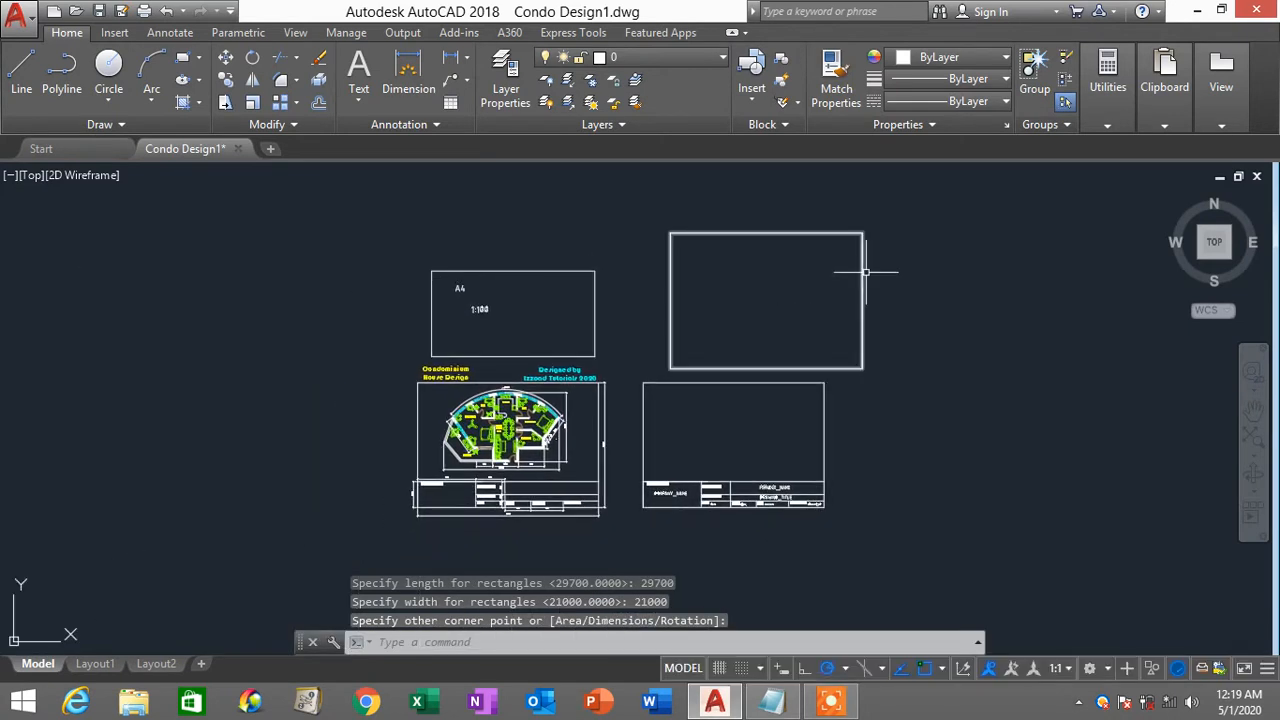
click(866, 277)
click(795, 257)
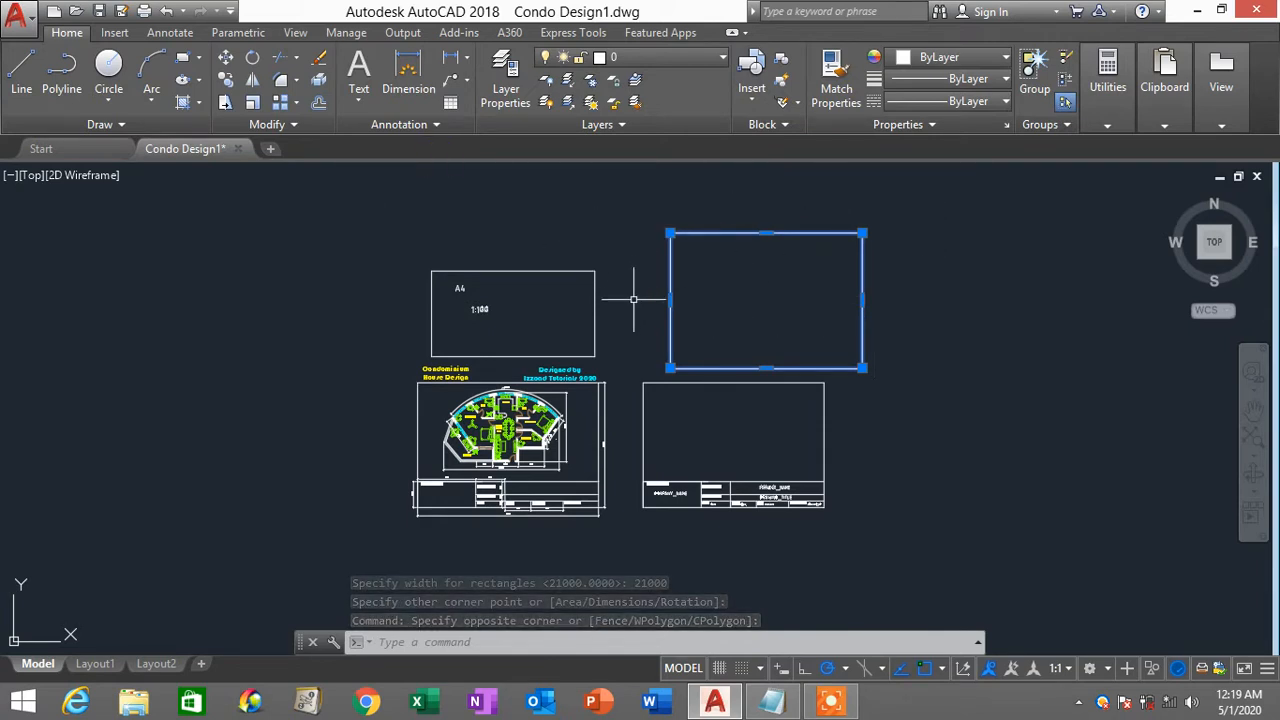
key(Escape)
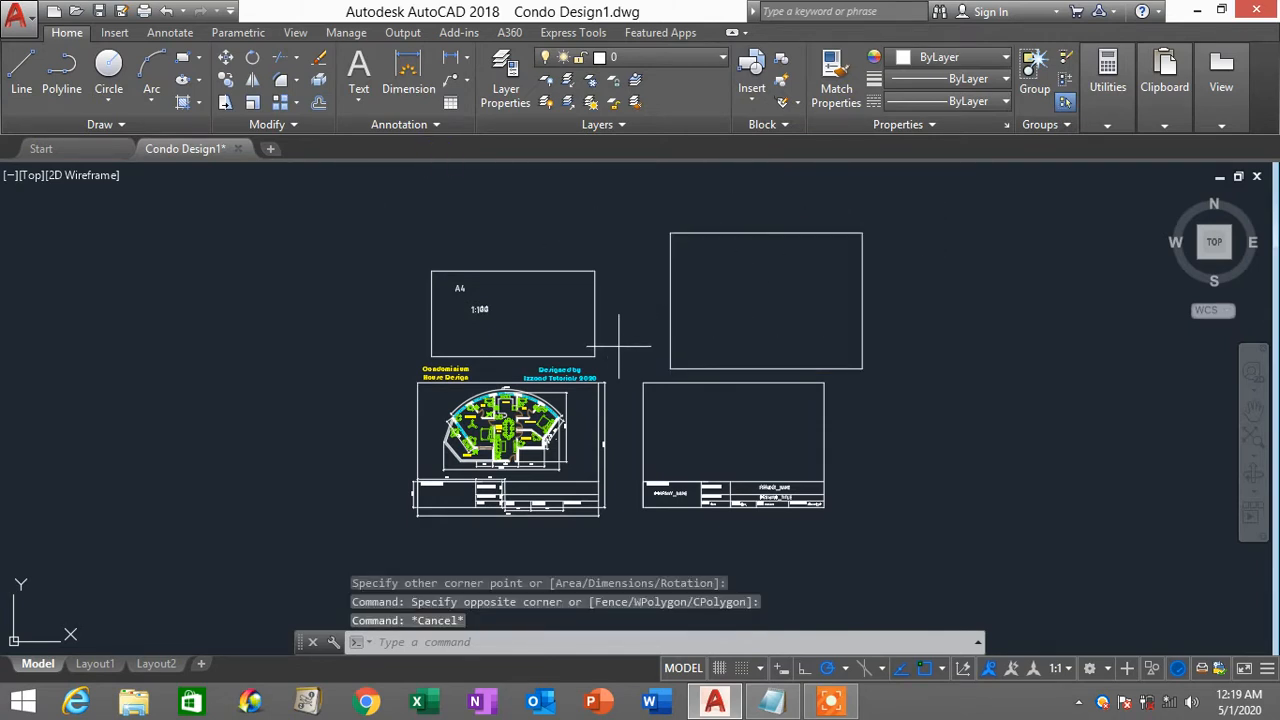
click(618, 346)
click(617, 288)
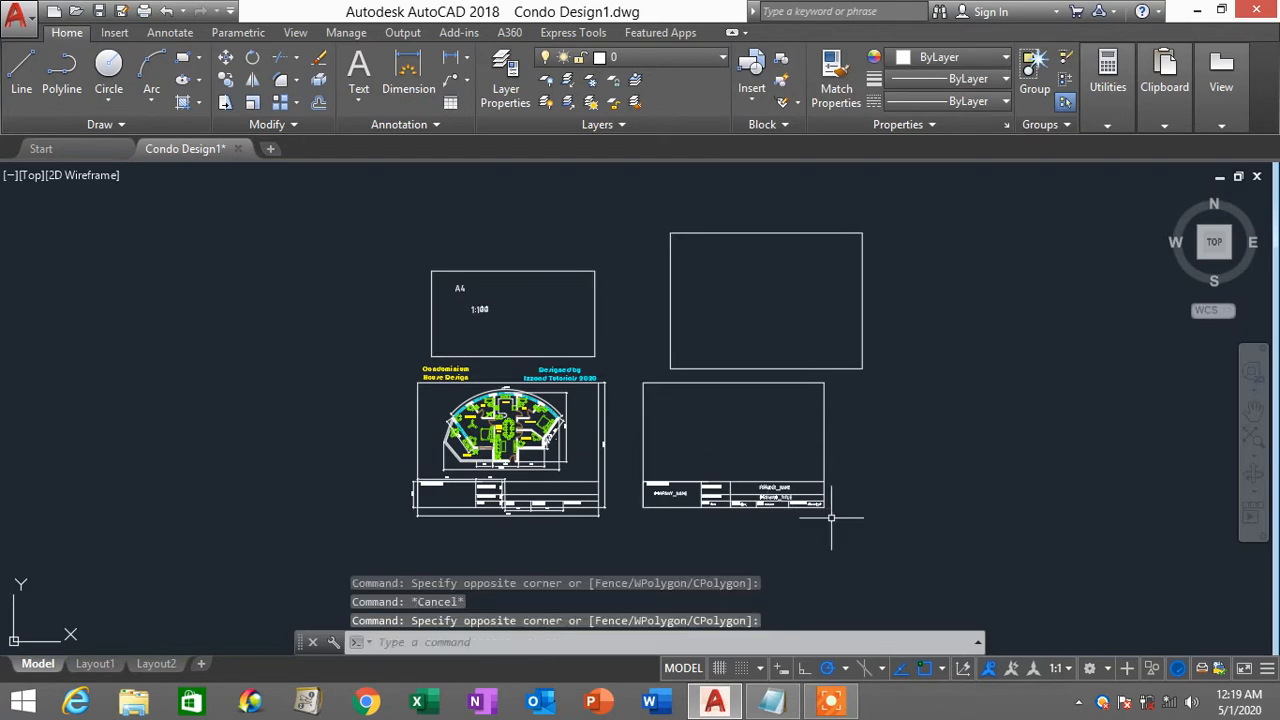
Step: Move the entire title block template with its attributes inside the 29700 x 21000 rectangle, leaving an even margin all round
scroll(831, 517, up, 2)
middle_drag(836, 508, 856, 533)
scroll(853, 531, down, 2)
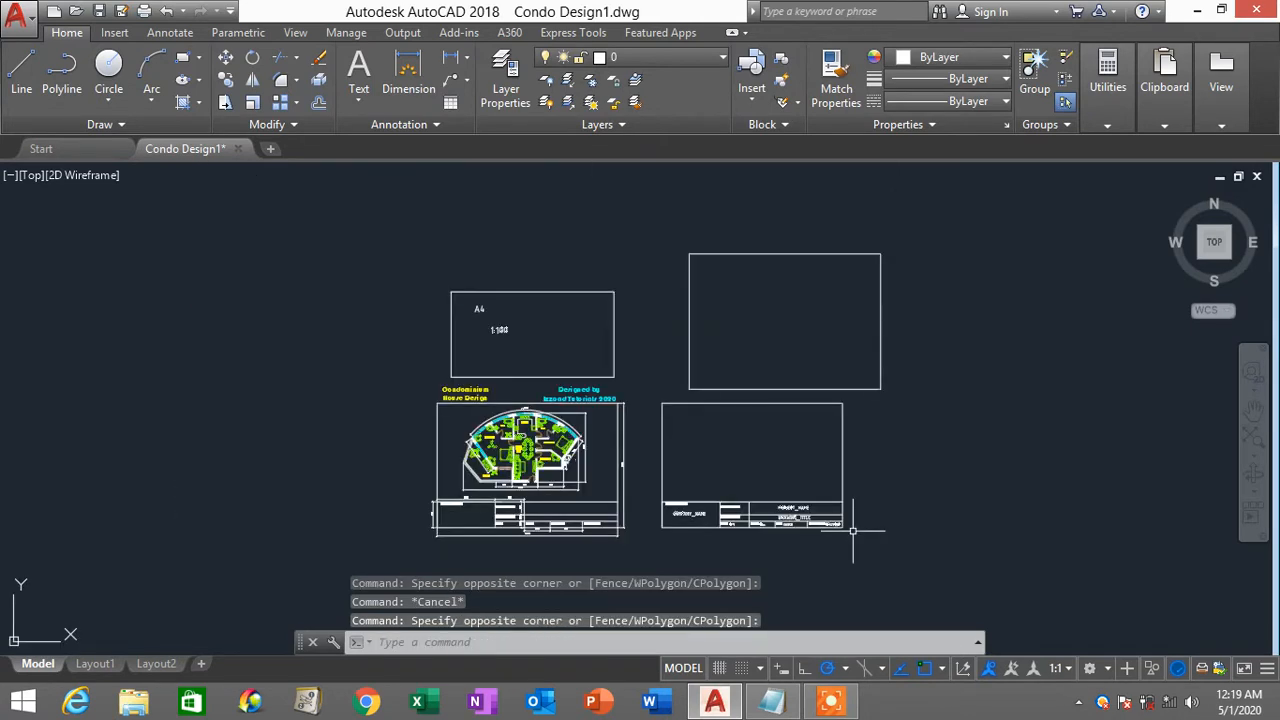
text(m)
key(Return)
click(873, 544)
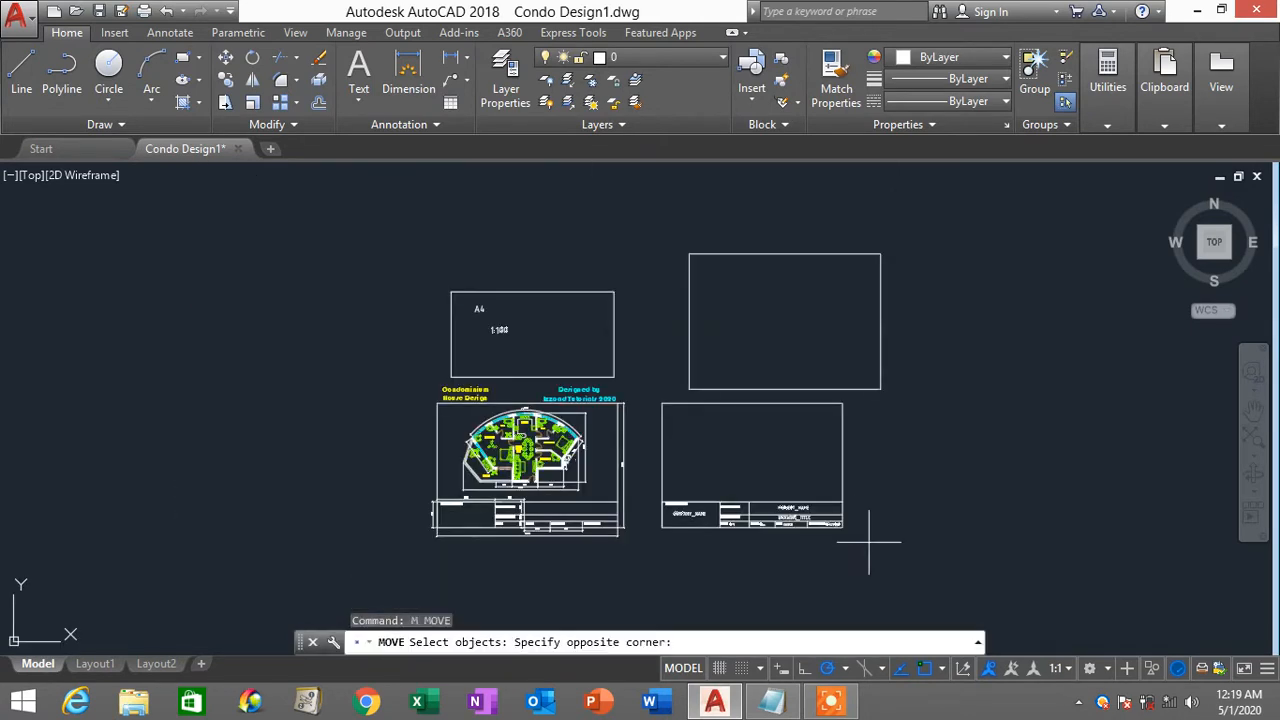
click(657, 388)
key(Return)
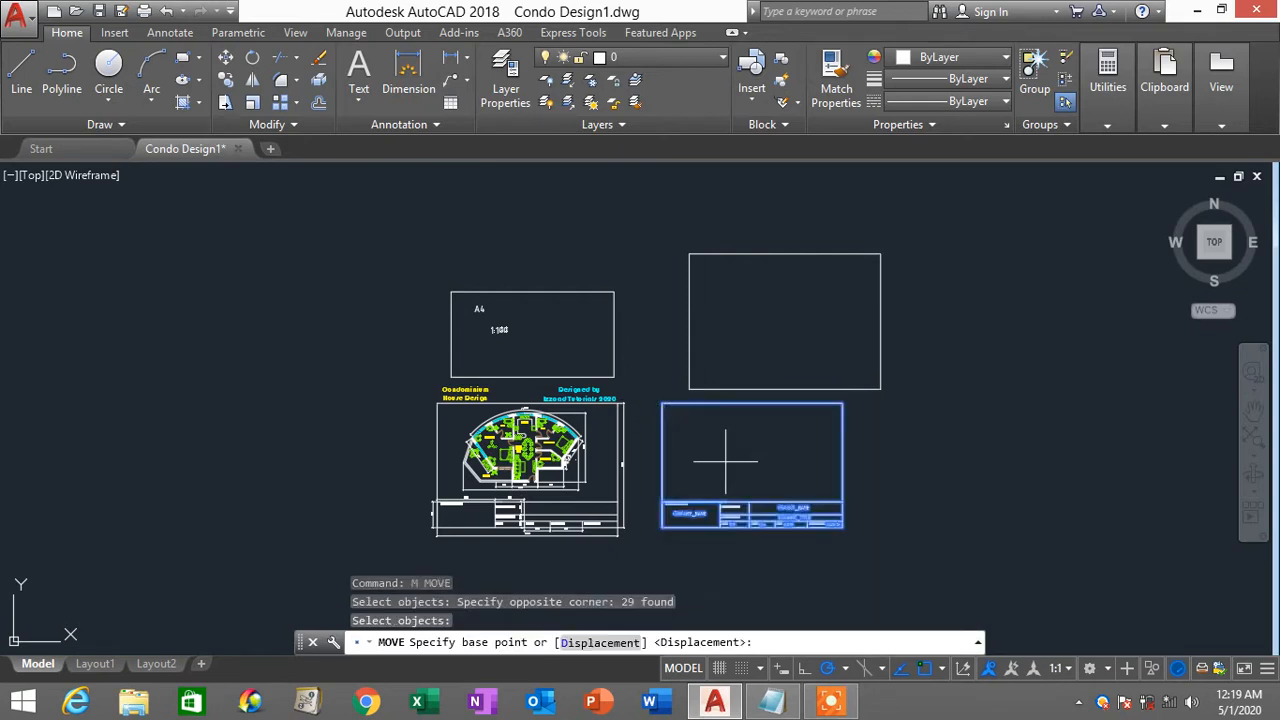
click(722, 458)
scroll(775, 330, up, 2)
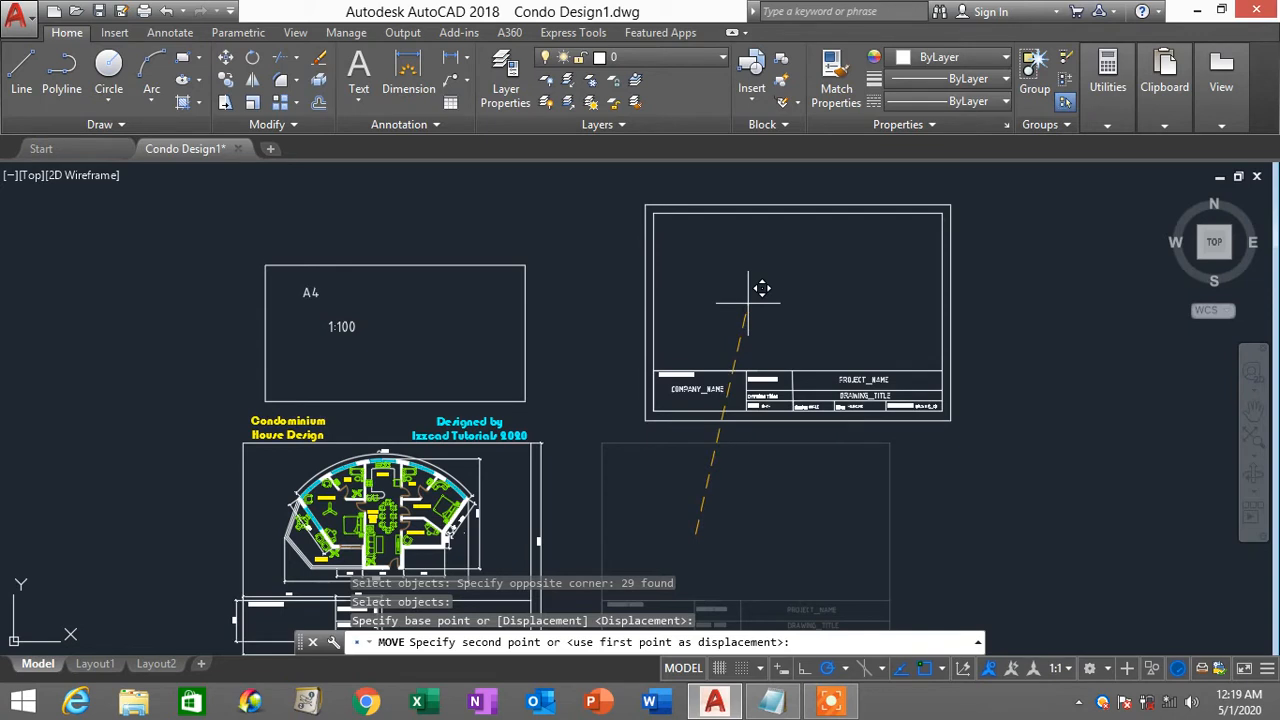
click(748, 301)
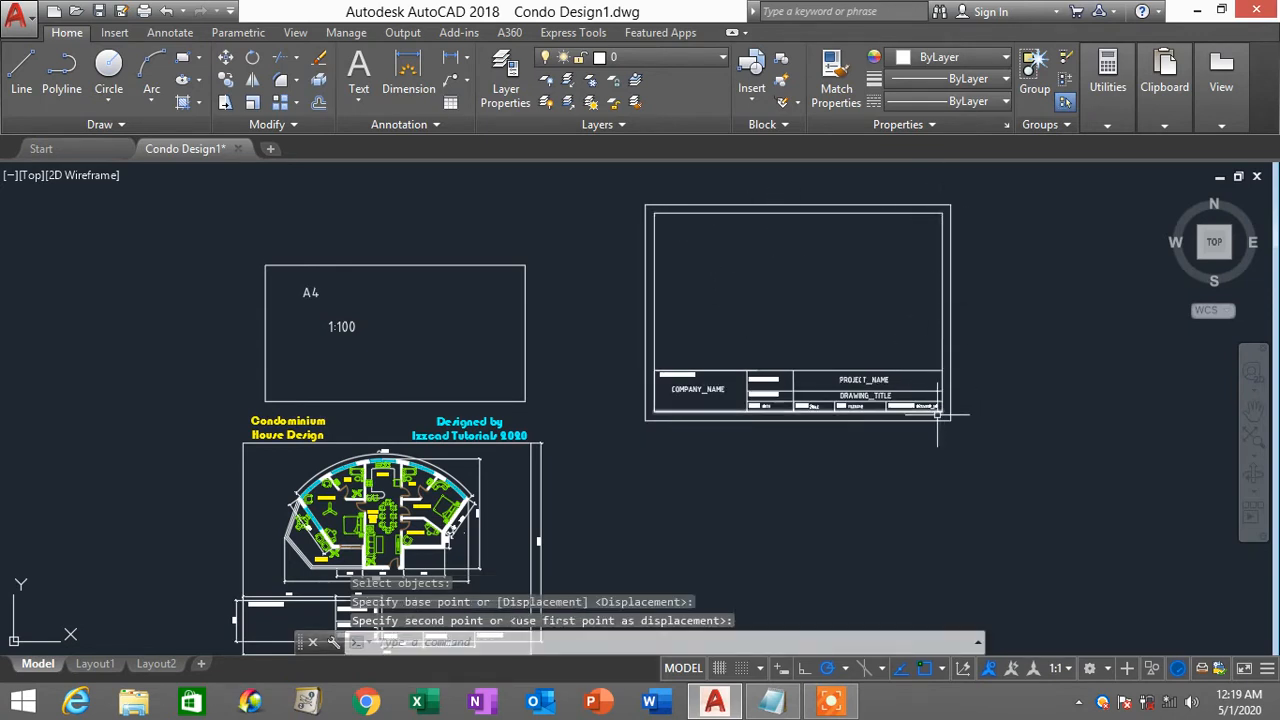
Step: Erase the outer paper-size rectangle around the title block template
click(890, 205)
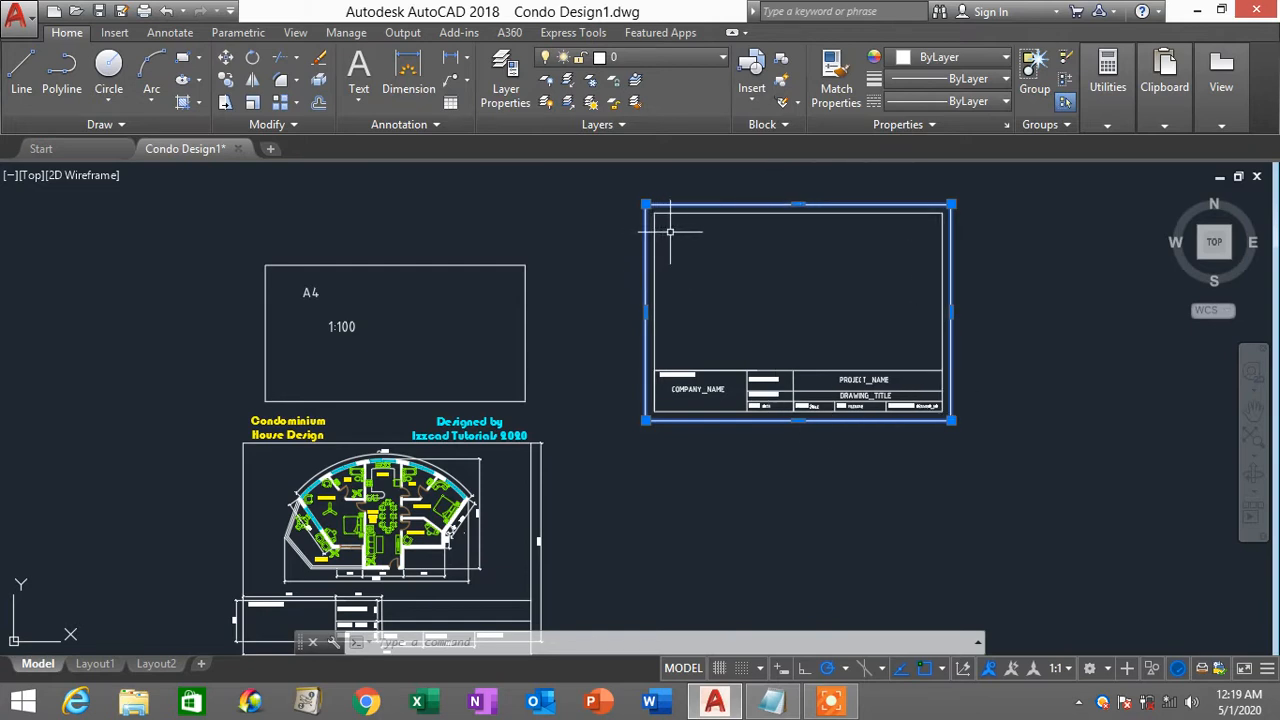
key(Escape)
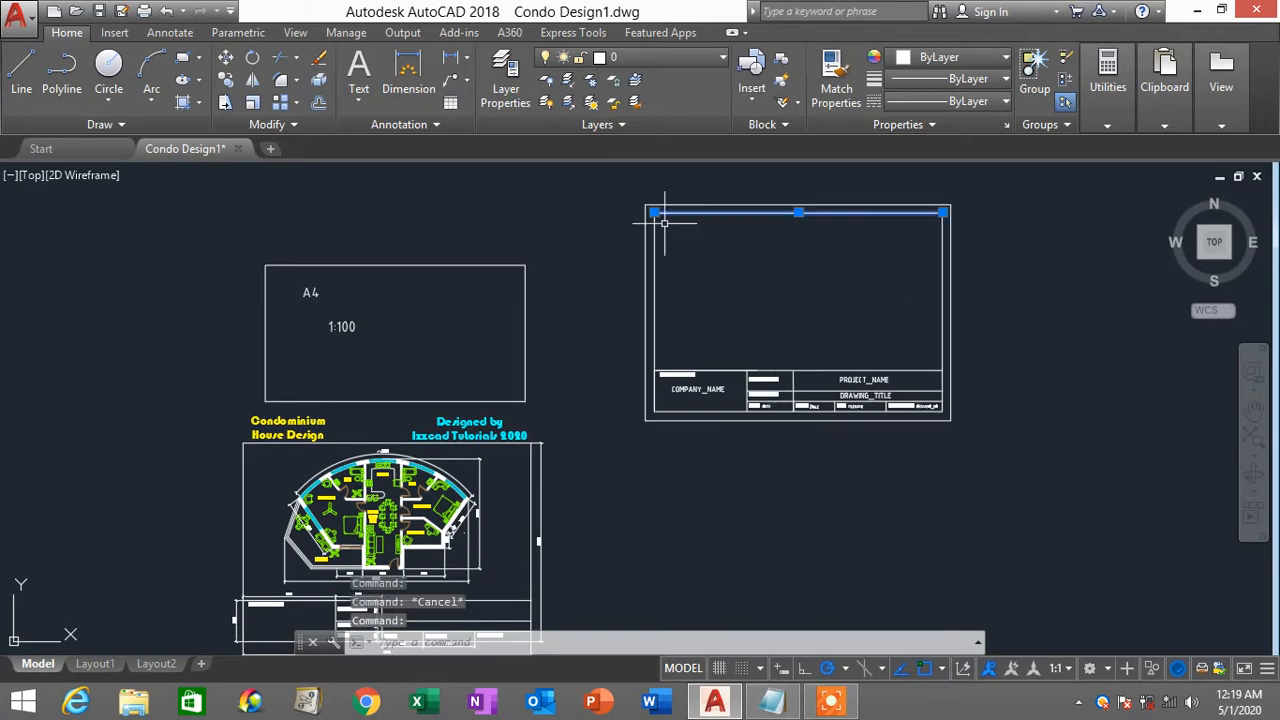
click(668, 204)
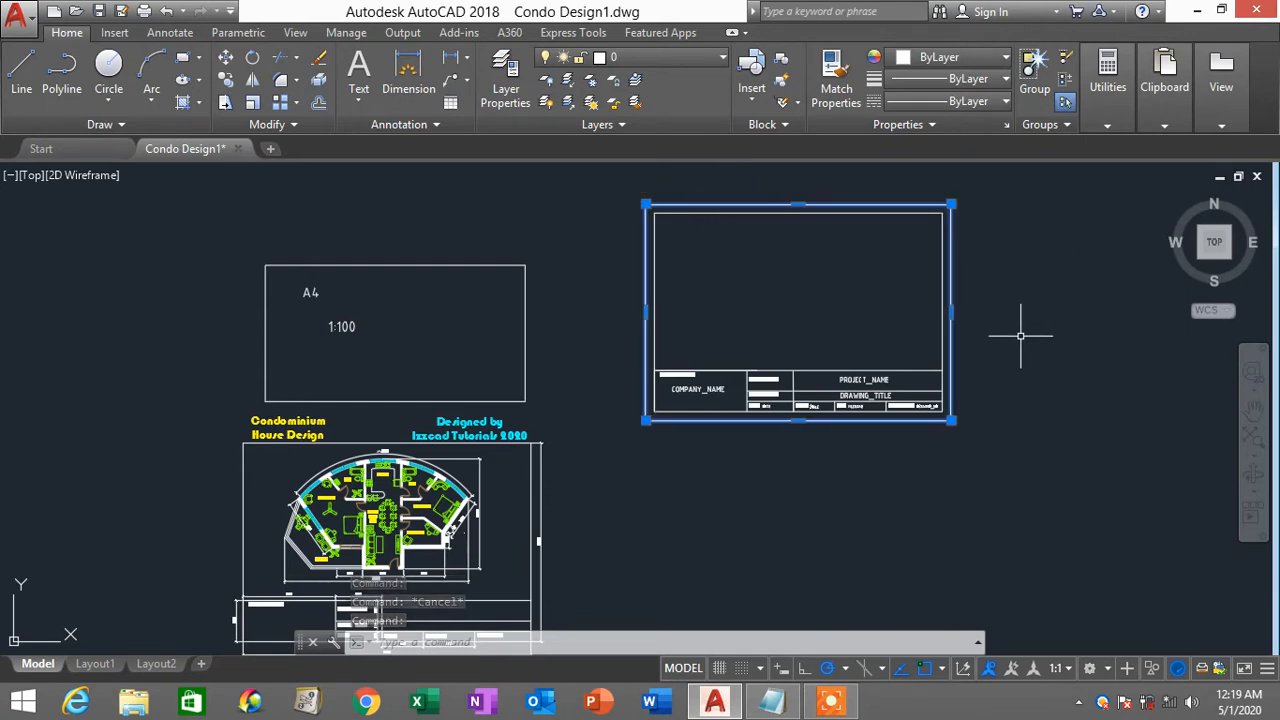
key(Delete)
Step: Examine the title block cells and the overall width dimension beneath the dimensioned floor plan frame
middle_drag(658, 515, 674, 386)
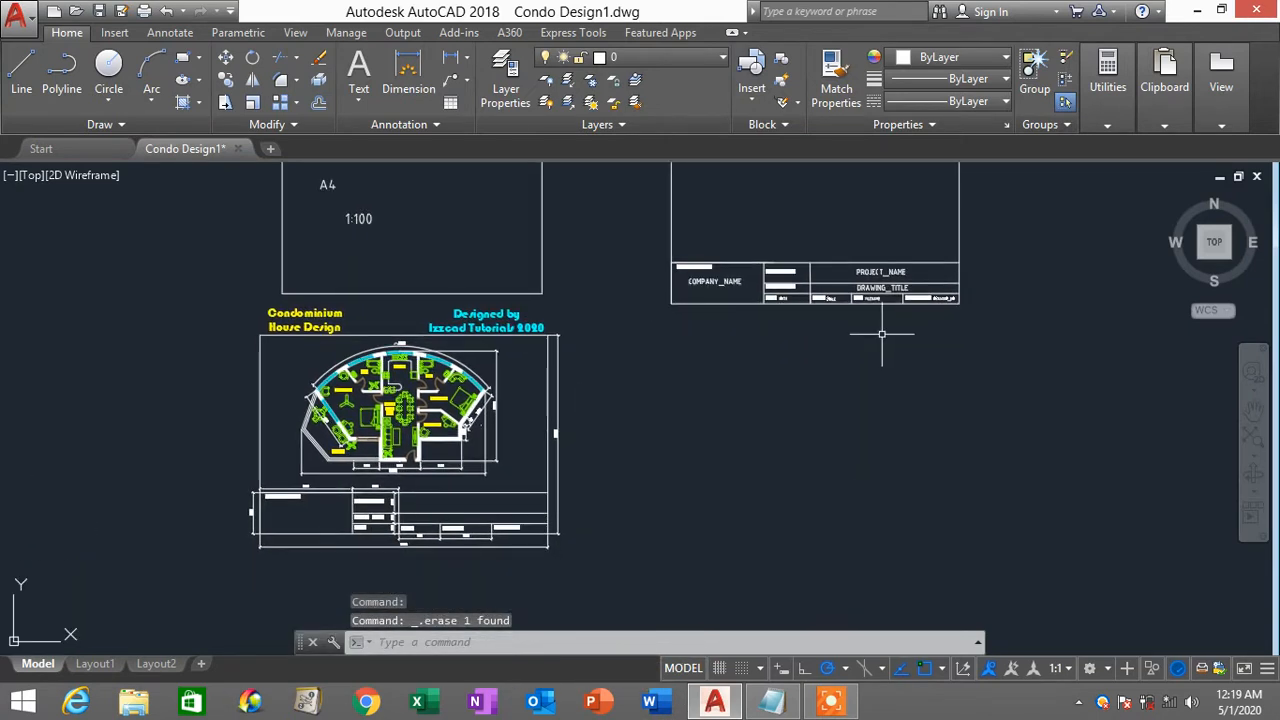
mouse_move(882, 334)
middle_down()
mouse_move(757, 380)
mouse_move(749, 406)
middle_up()
scroll(519, 521, up, 4)
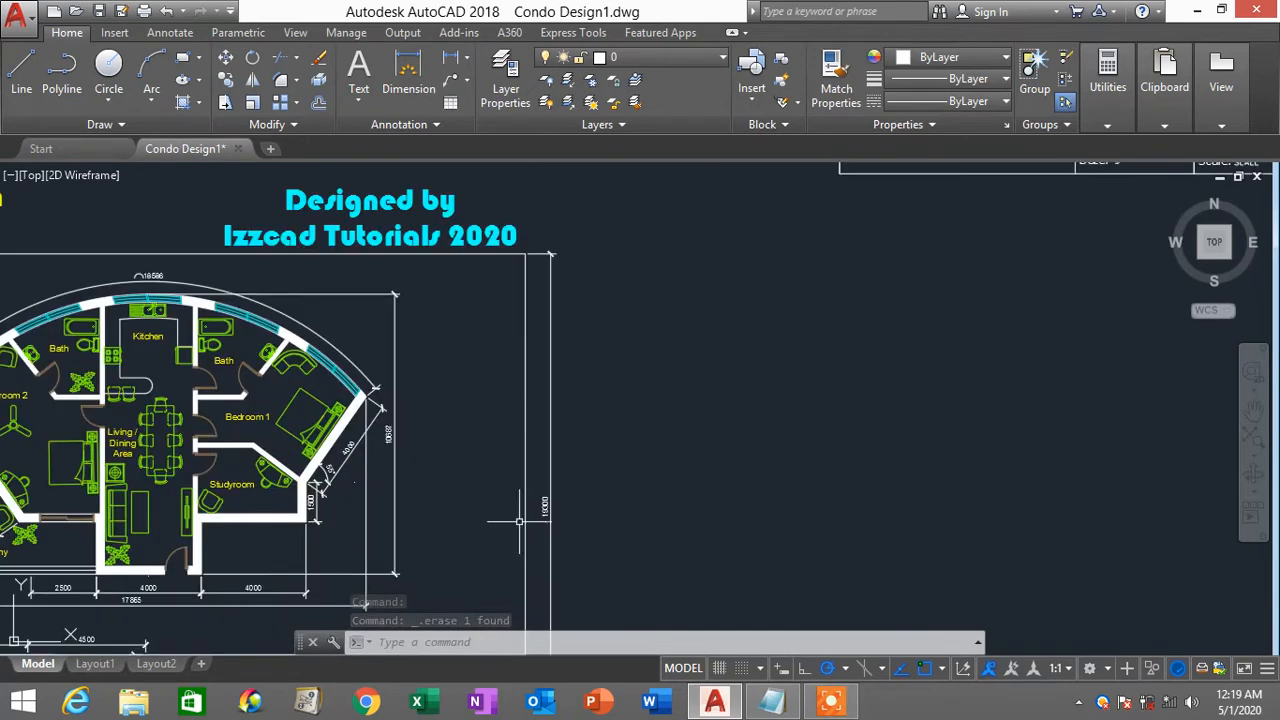
middle_drag(588, 493, 755, 278)
scroll(559, 477, up, 2)
middle_drag(559, 477, 751, 392)
middle_drag(445, 571, 529, 497)
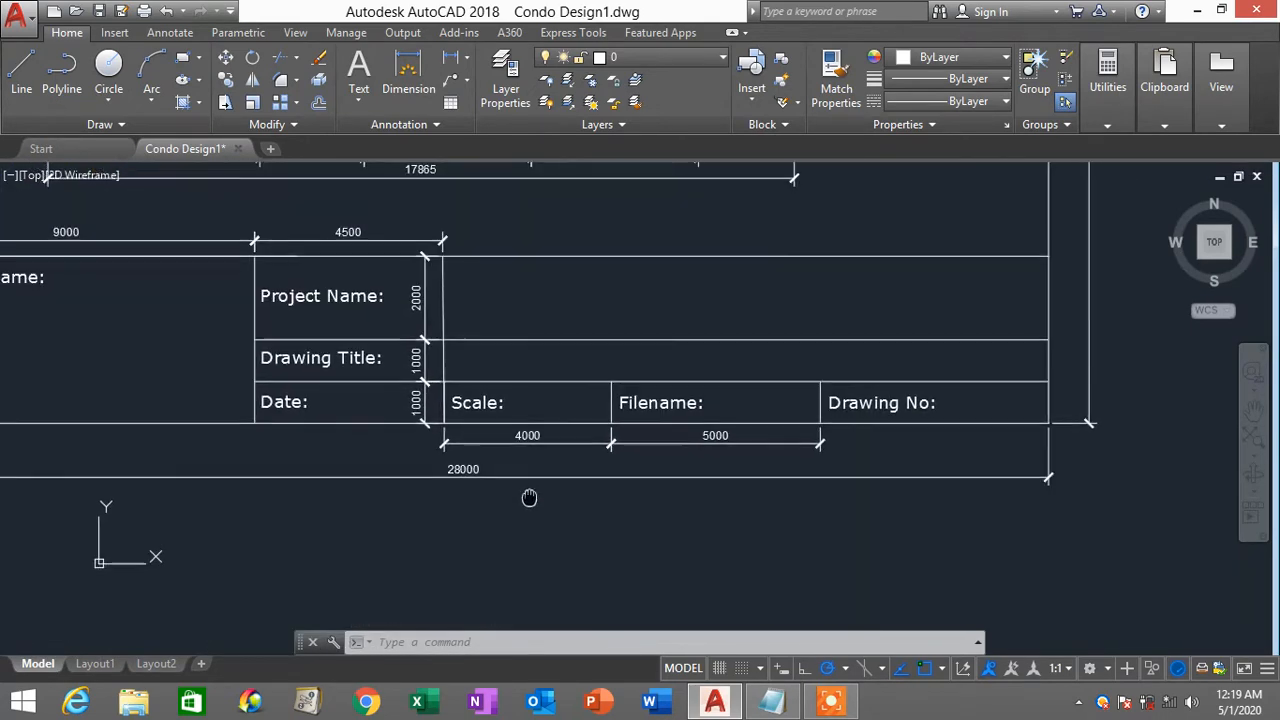
scroll(470, 494, down, 2)
scroll(460, 474, up, 2)
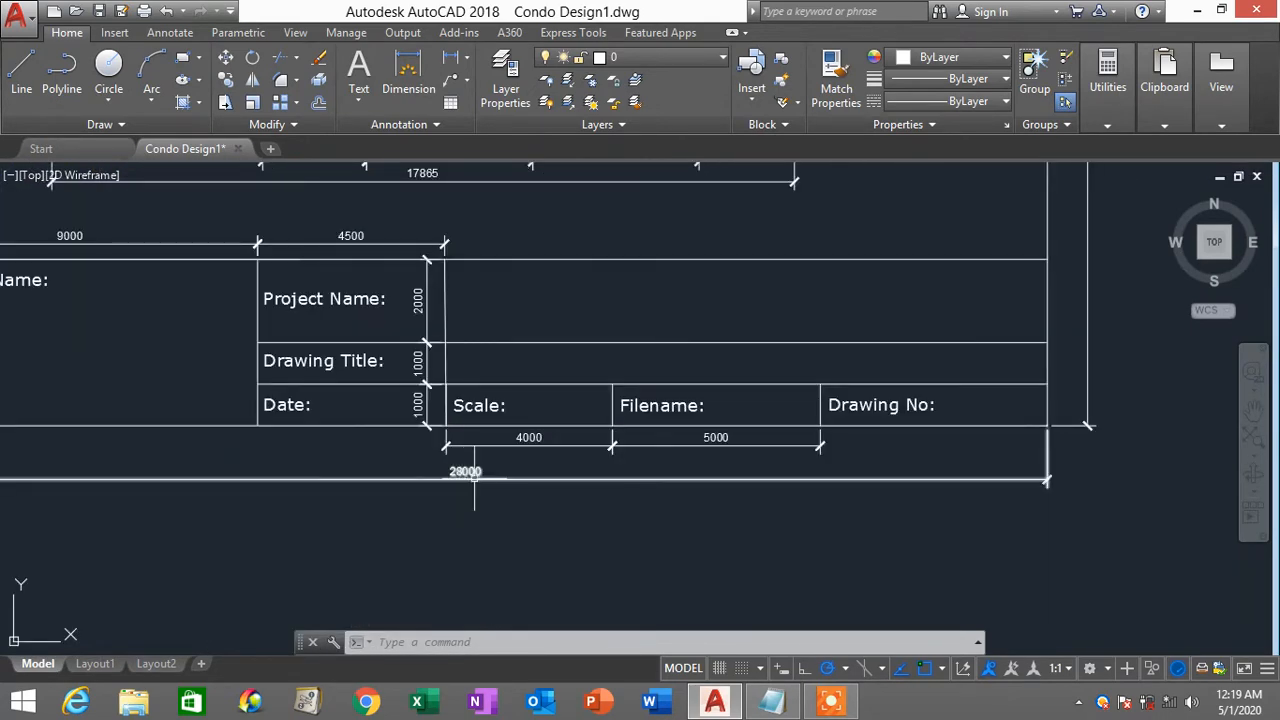
scroll(469, 489, down, 2)
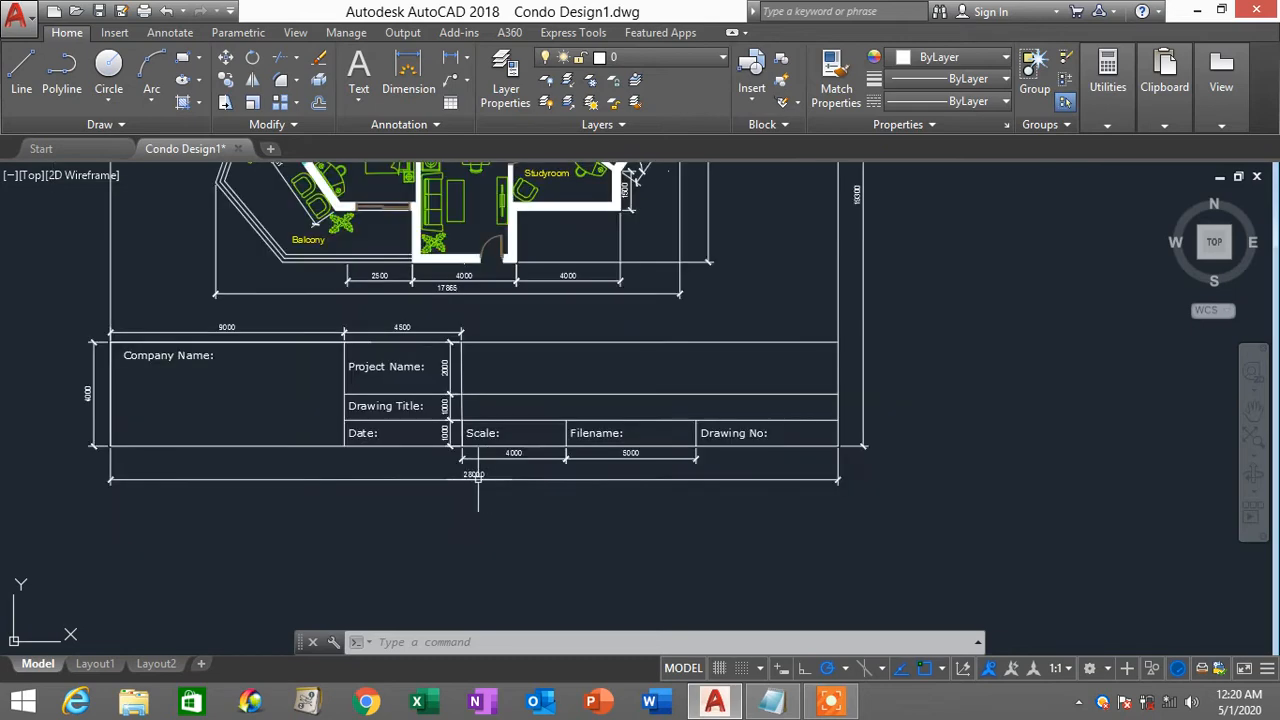
scroll(470, 470, up, 4)
scroll(478, 468, down, 2)
scroll(481, 470, down, 3)
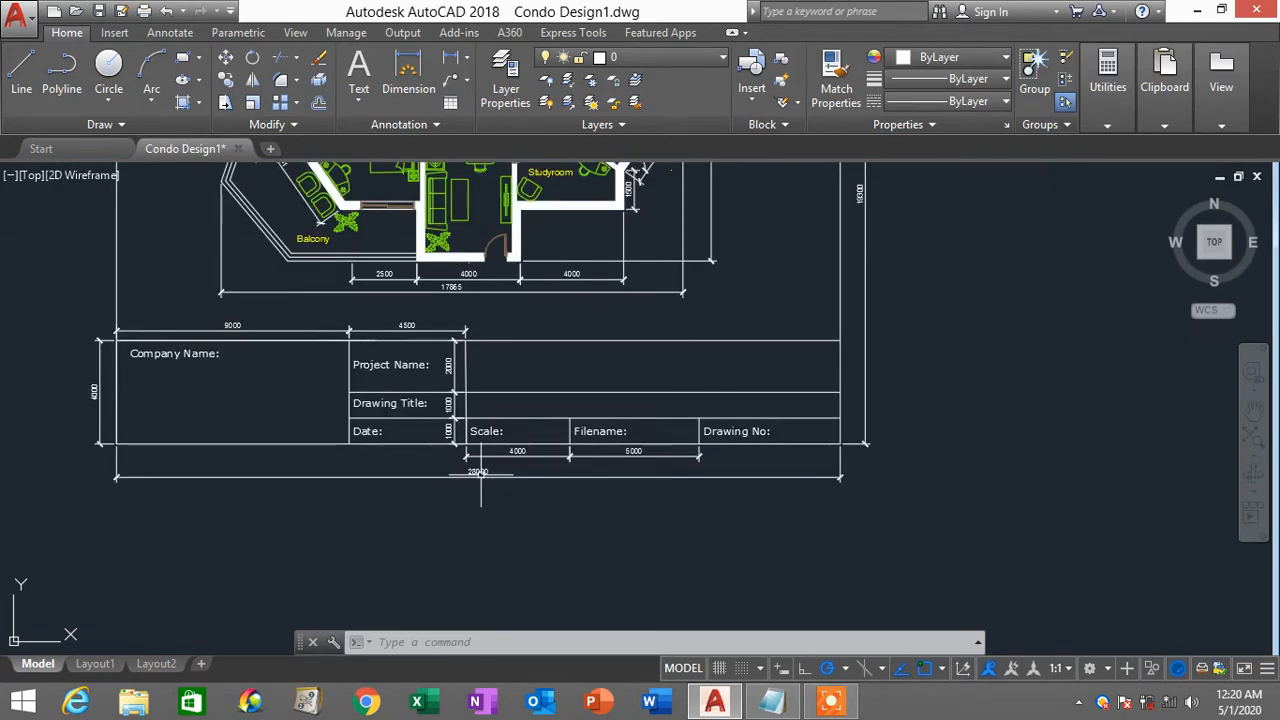
scroll(481, 472, up, 3)
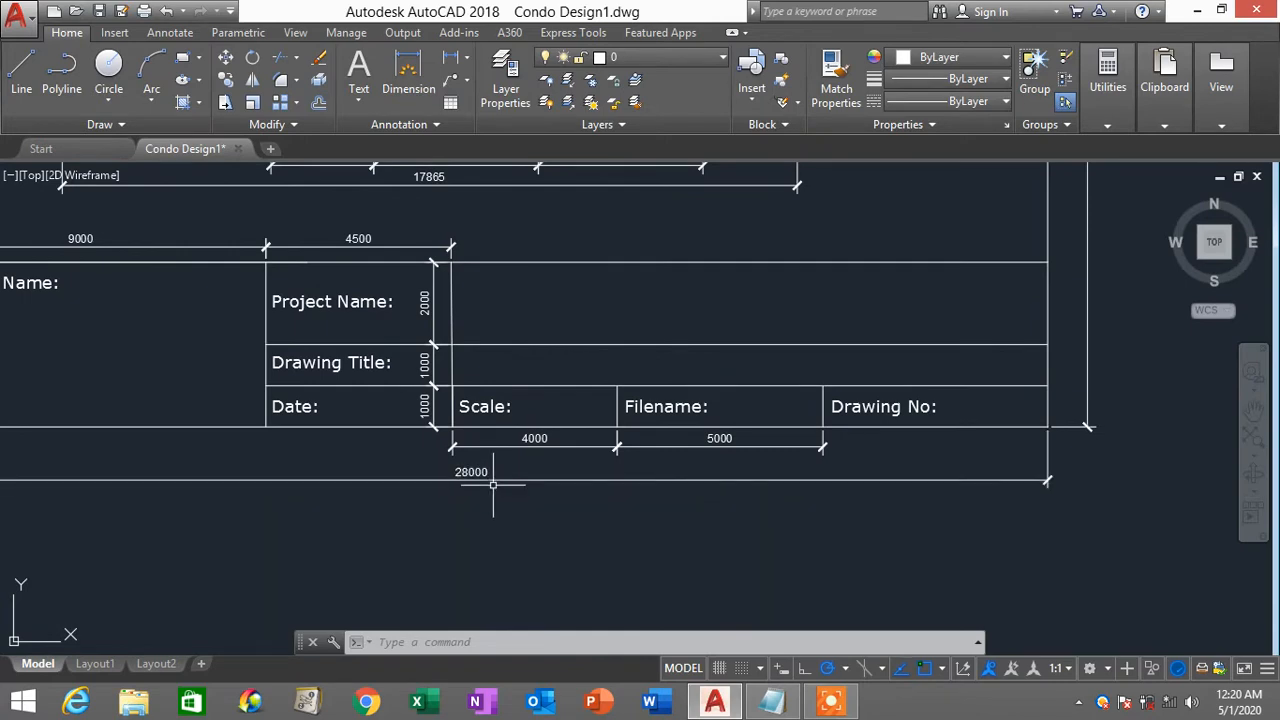
scroll(492, 485, down, 4)
Step: Review the A4 and 1:100 label rectangle, and check the plan frame's overall width and height dimensions
middle_drag(491, 469, 617, 592)
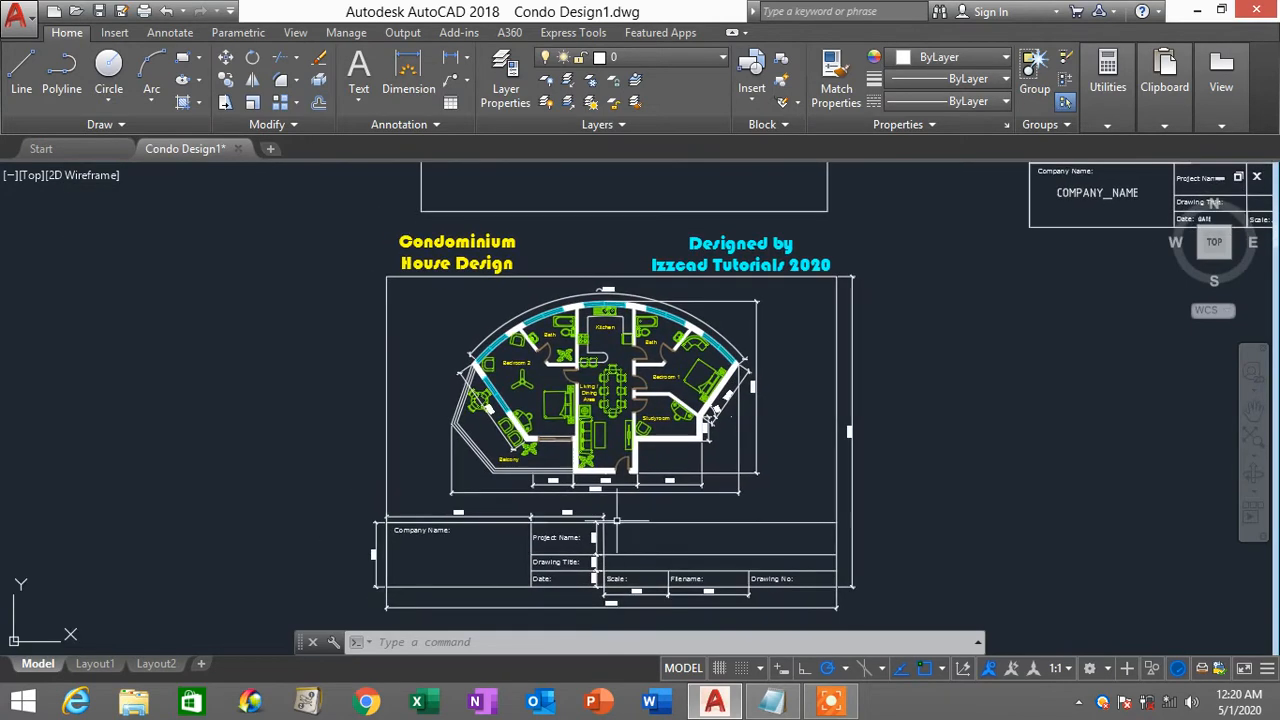
middle_drag(605, 335, 566, 497)
mouse_move(669, 270)
middle_down()
mouse_move(643, 352)
mouse_move(608, 402)
middle_up()
middle_drag(809, 343, 688, 353)
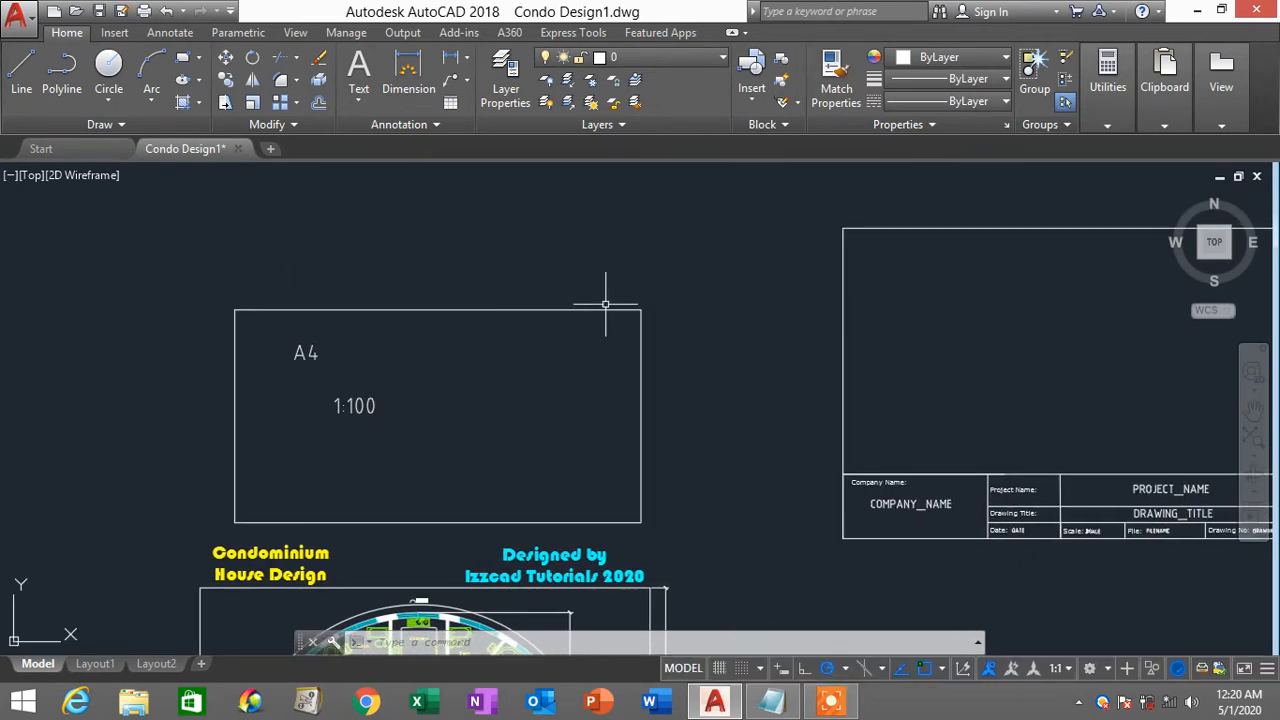
middle_drag(651, 434, 652, 253)
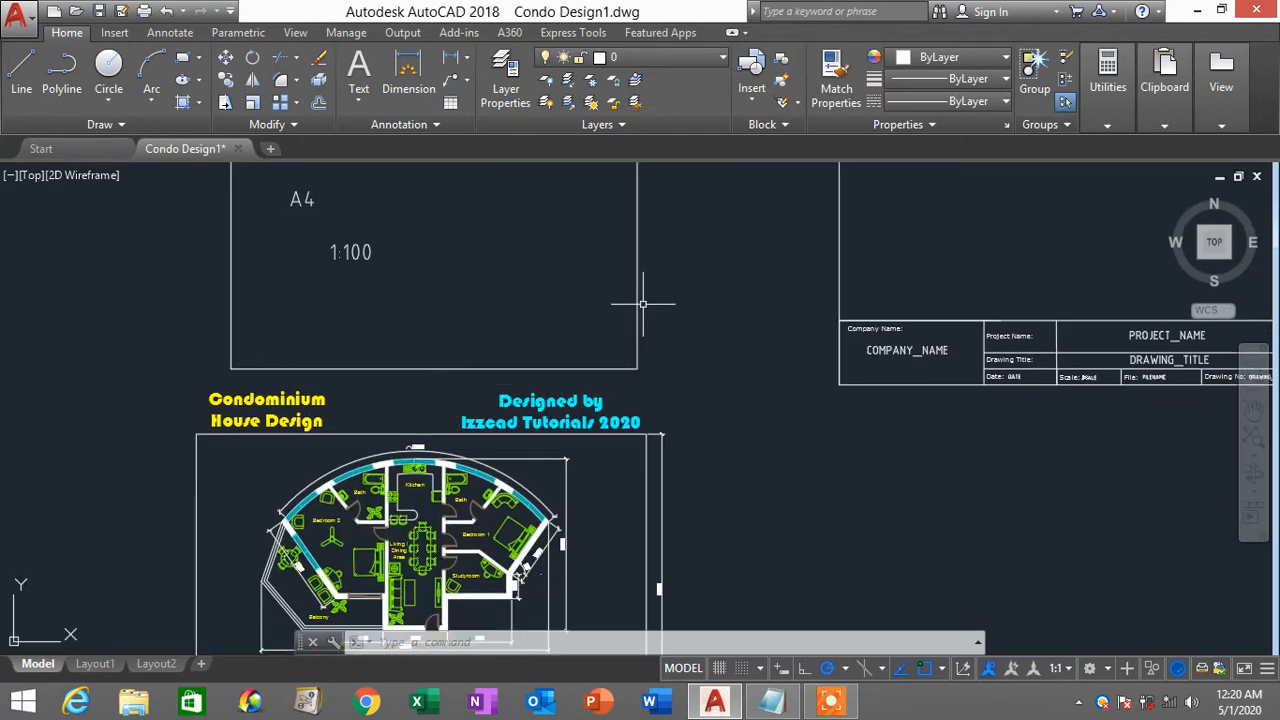
scroll(643, 303, down, 1)
scroll(510, 578, up, 5)
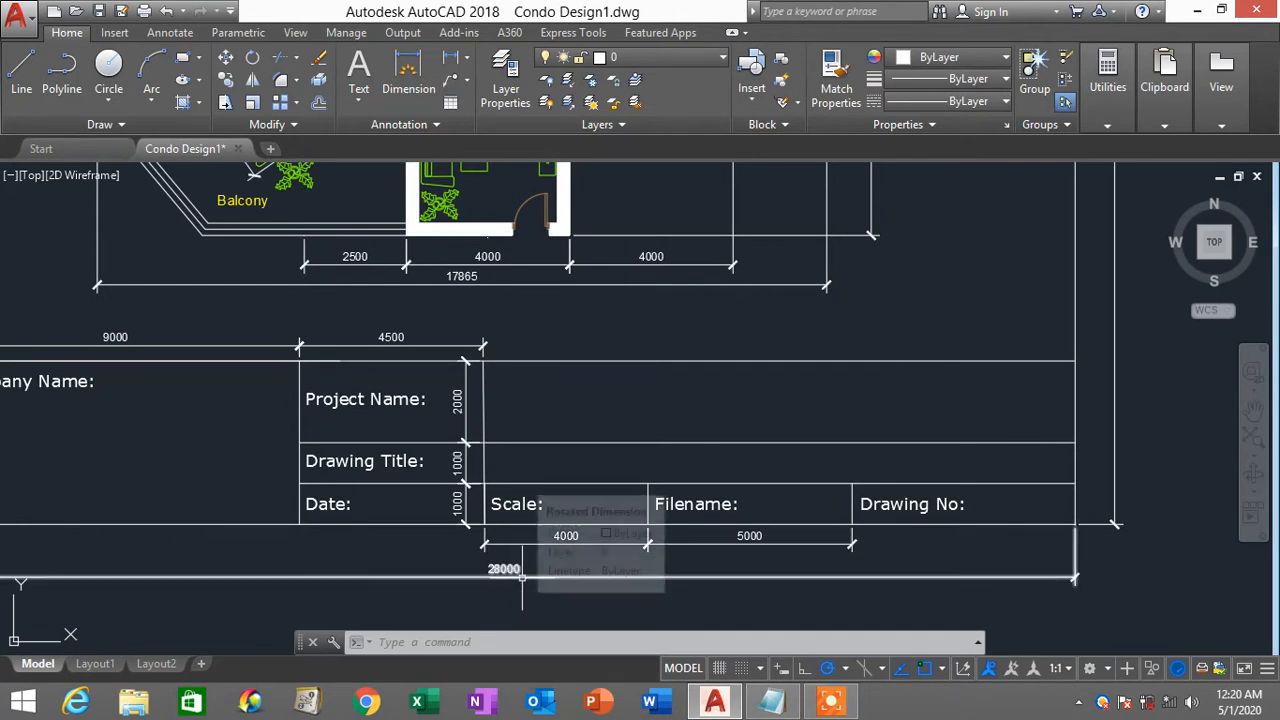
scroll(522, 576, down, 2)
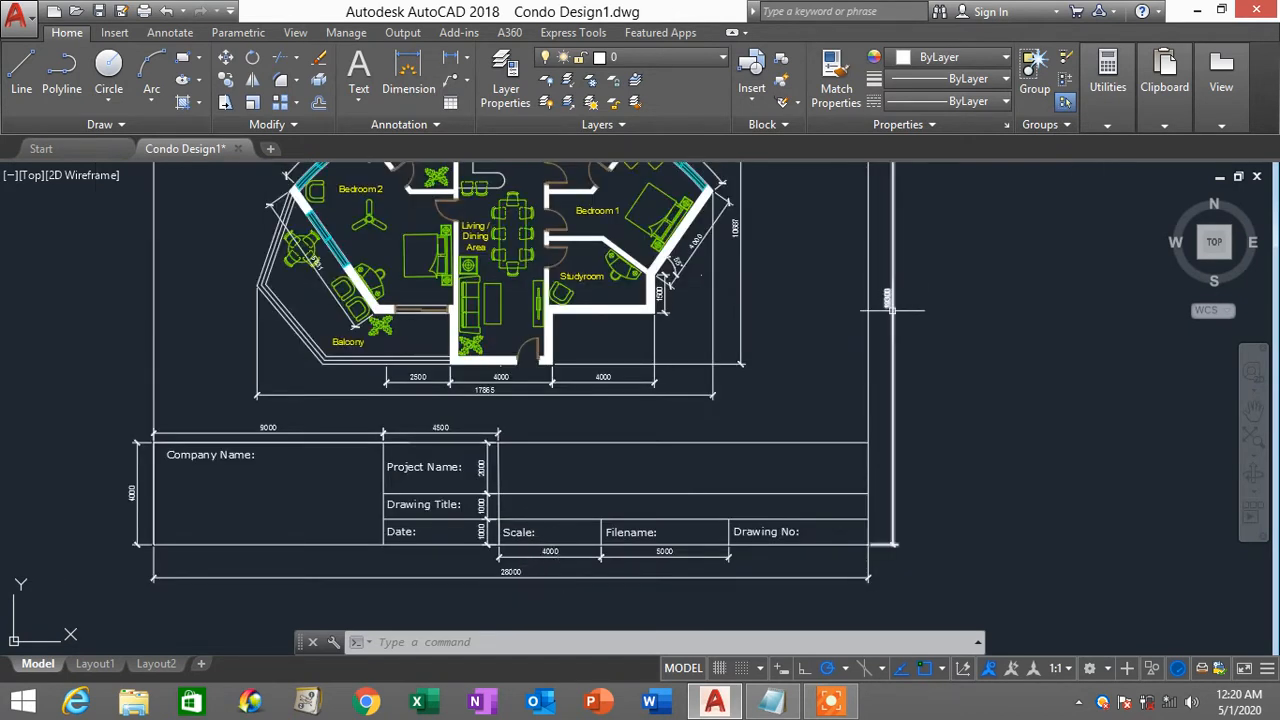
scroll(884, 300, up, 5)
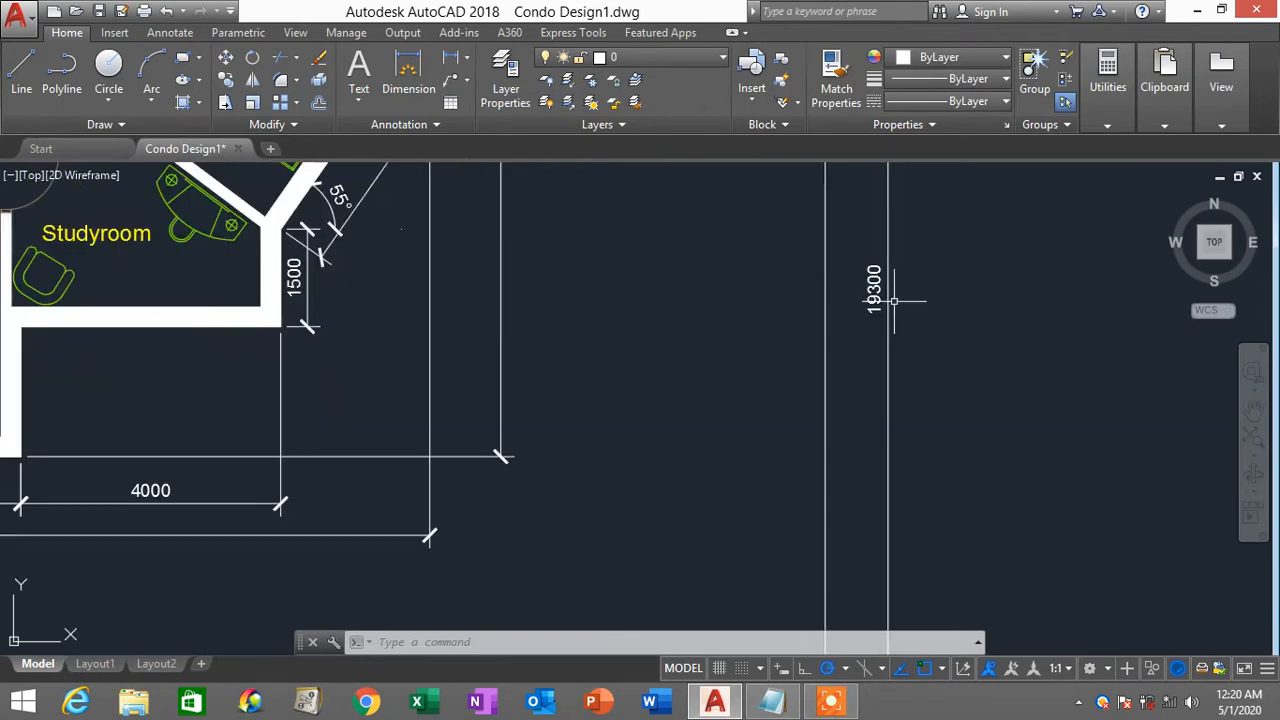
scroll(880, 318, down, 7)
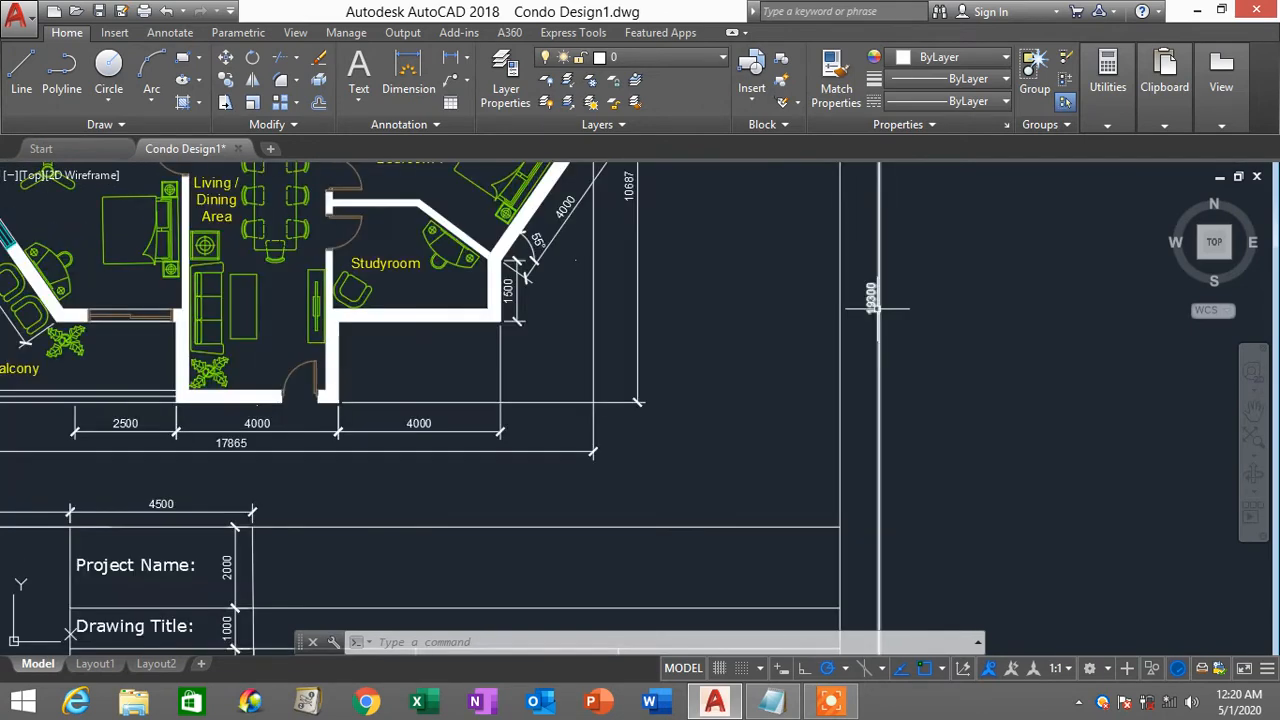
mouse_move(876, 309)
middle_down()
mouse_move(826, 372)
mouse_move(706, 445)
mouse_move(715, 436)
mouse_move(670, 490)
middle_up()
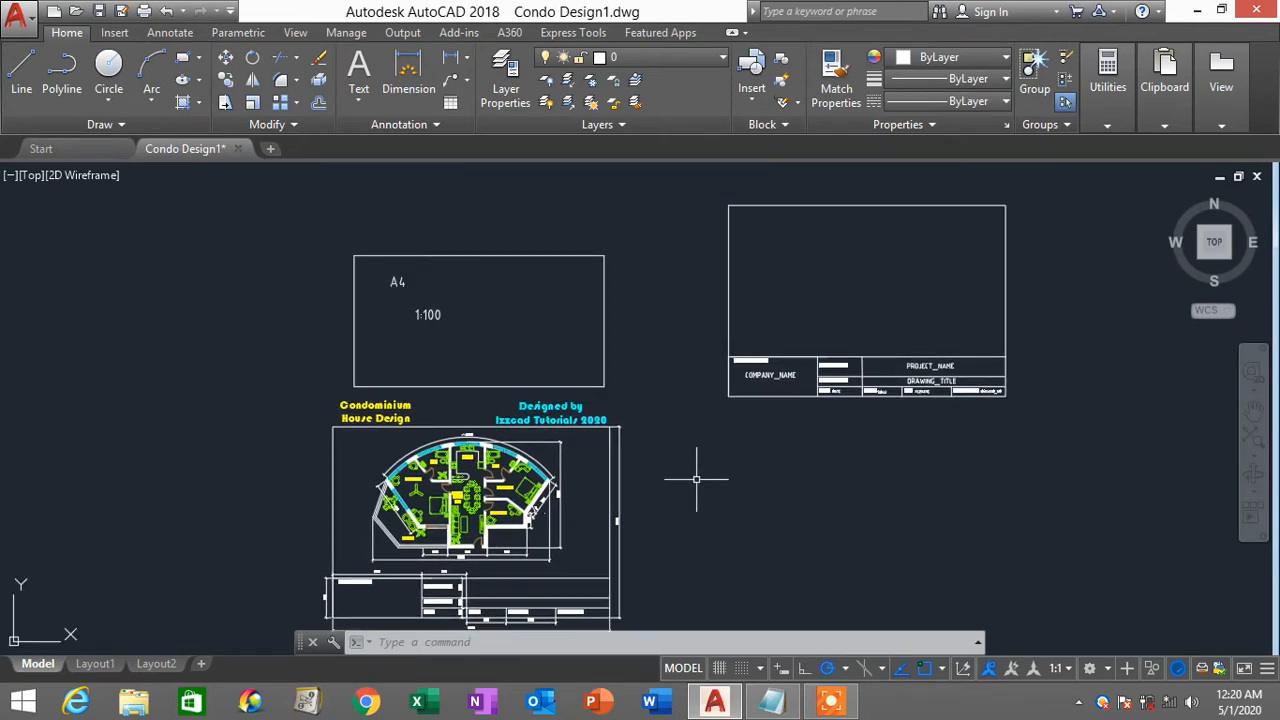
Step: Undo the erasure of the outer paper rectangle around the title block template
text(u)
key(Return)
key(Return)
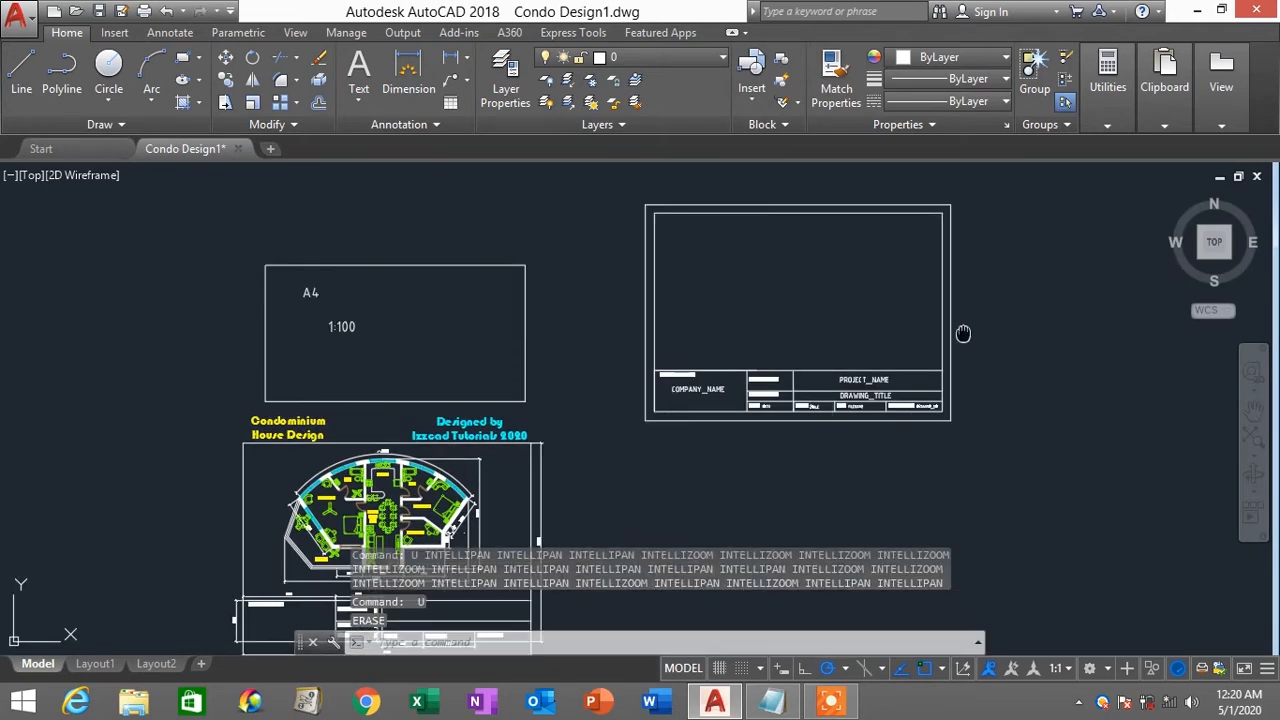
Step: Add a linear dimension for the overall width above the outer paper rectangle around the title block template
middle_drag(963, 333, 919, 405)
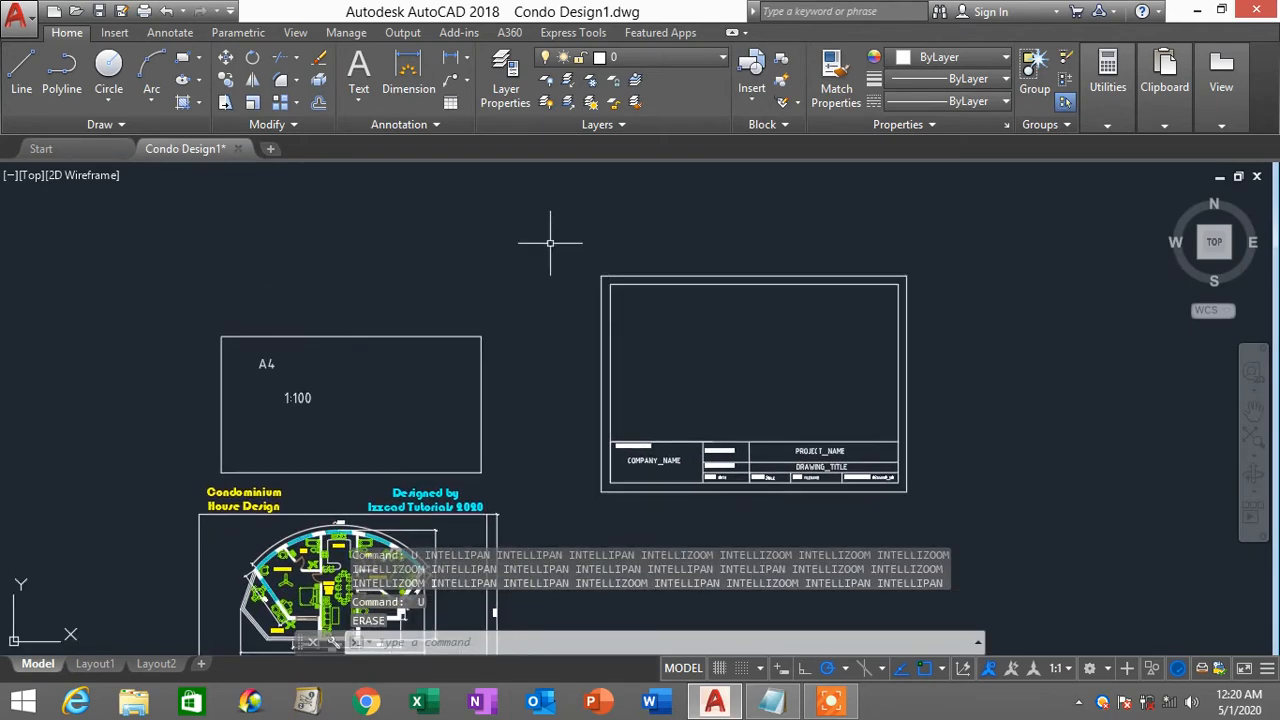
click(450, 57)
scroll(577, 213, up, 2)
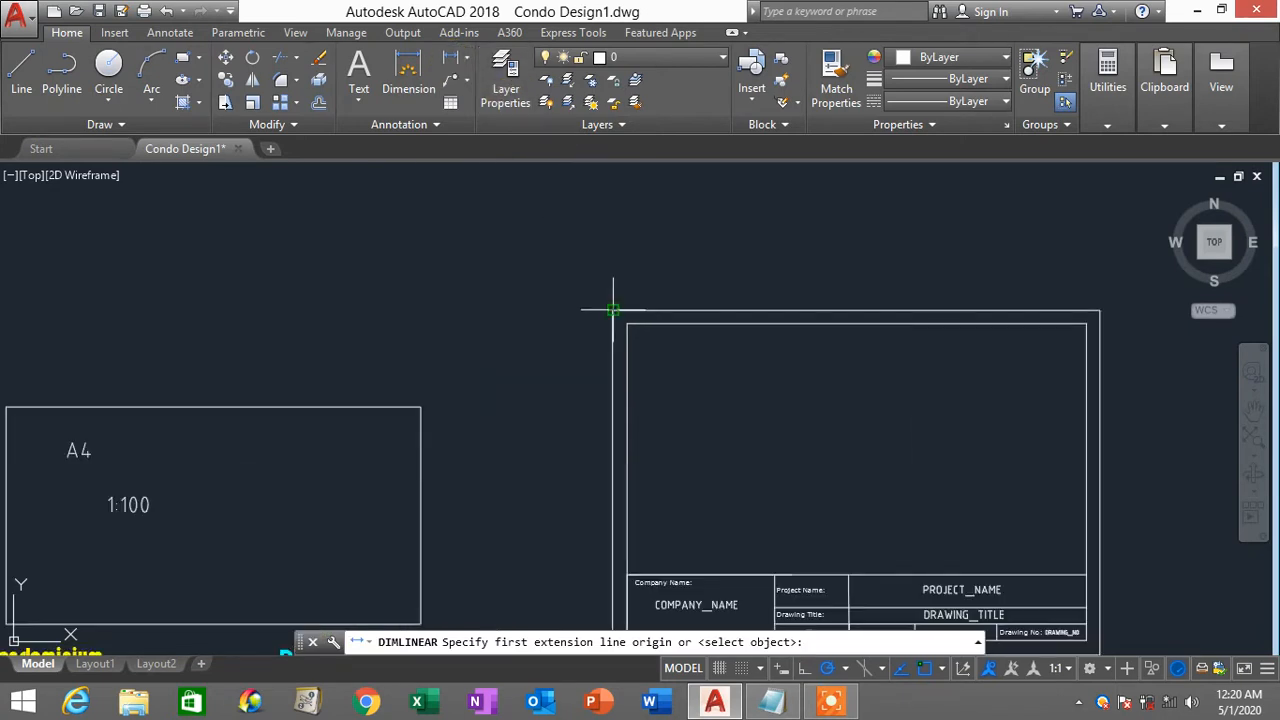
click(613, 310)
click(1100, 310)
click(904, 279)
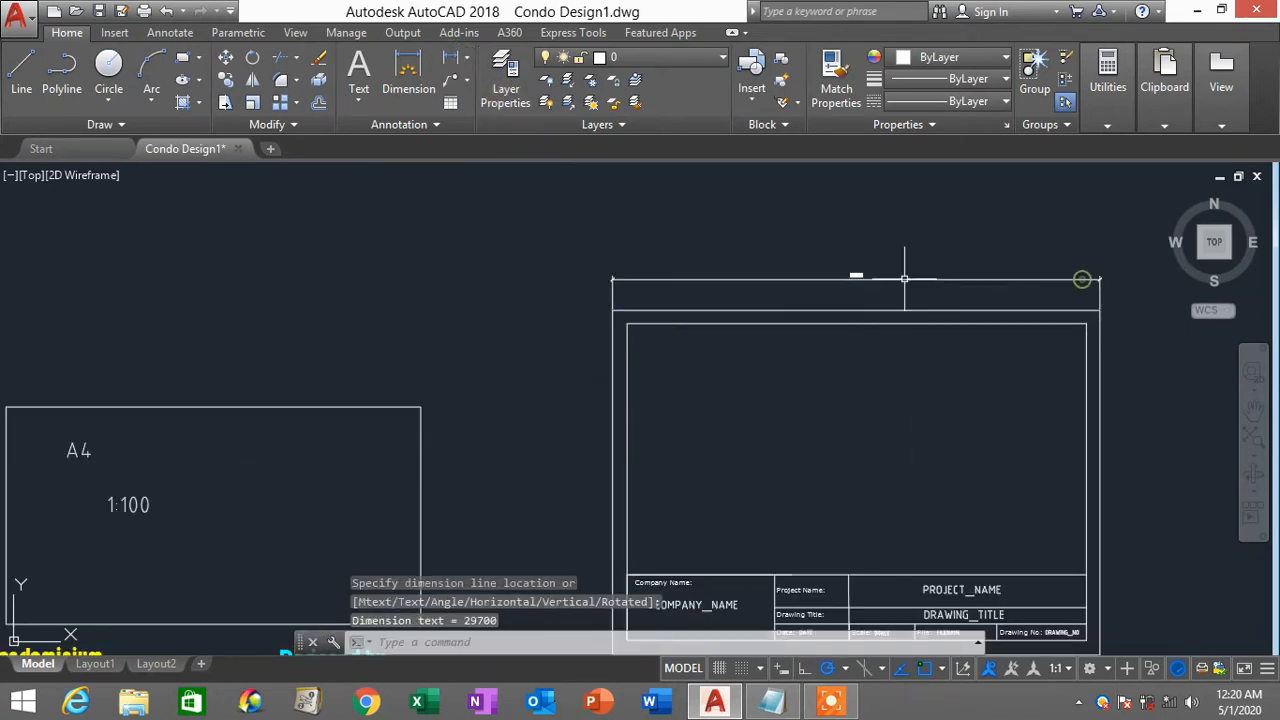
scroll(758, 270, up, 5)
scroll(749, 274, down, 5)
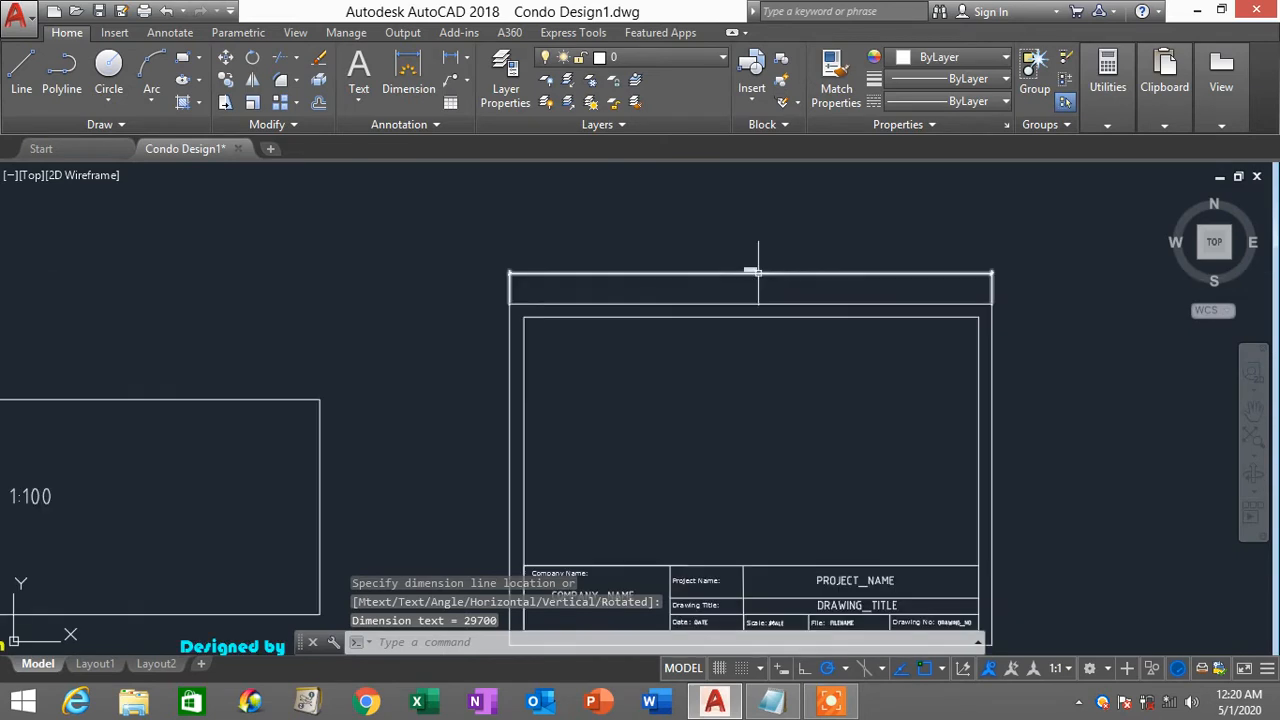
Step: Add a linear dimension for the overall height beside the outer paper rectangle
key(Return)
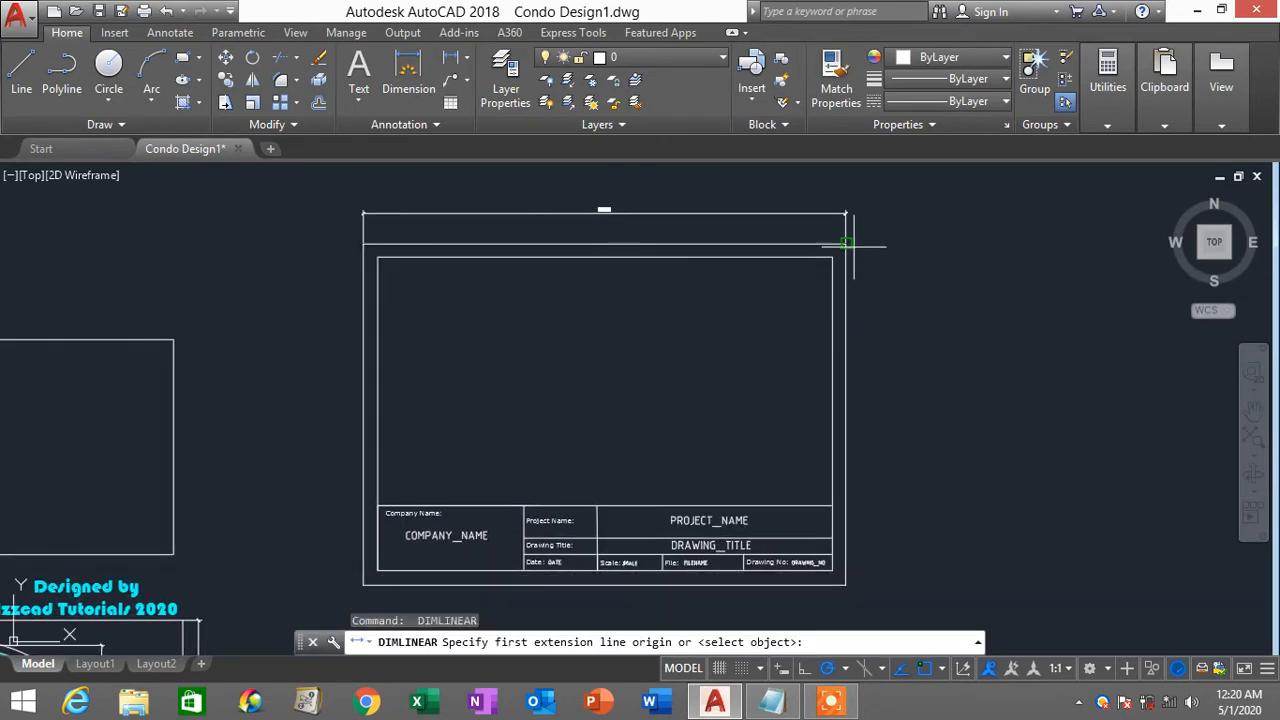
click(846, 243)
click(846, 584)
click(875, 585)
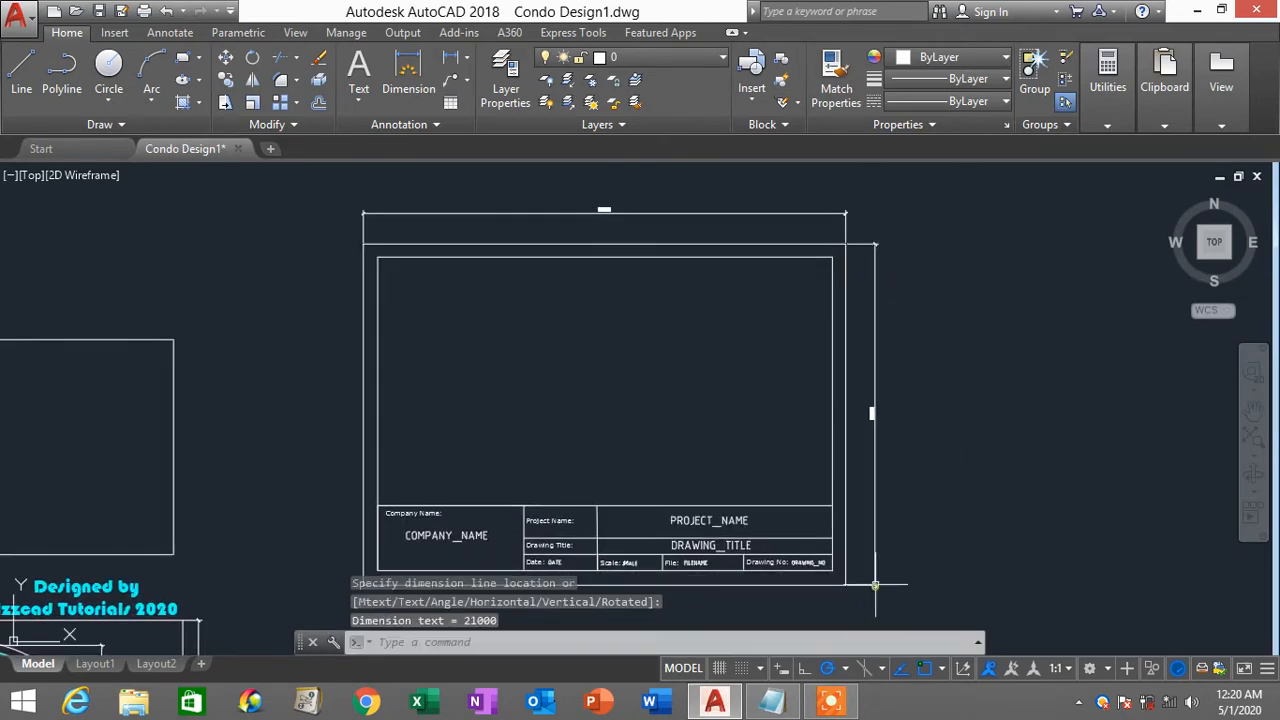
scroll(871, 400, up, 4)
scroll(888, 480, down, 4)
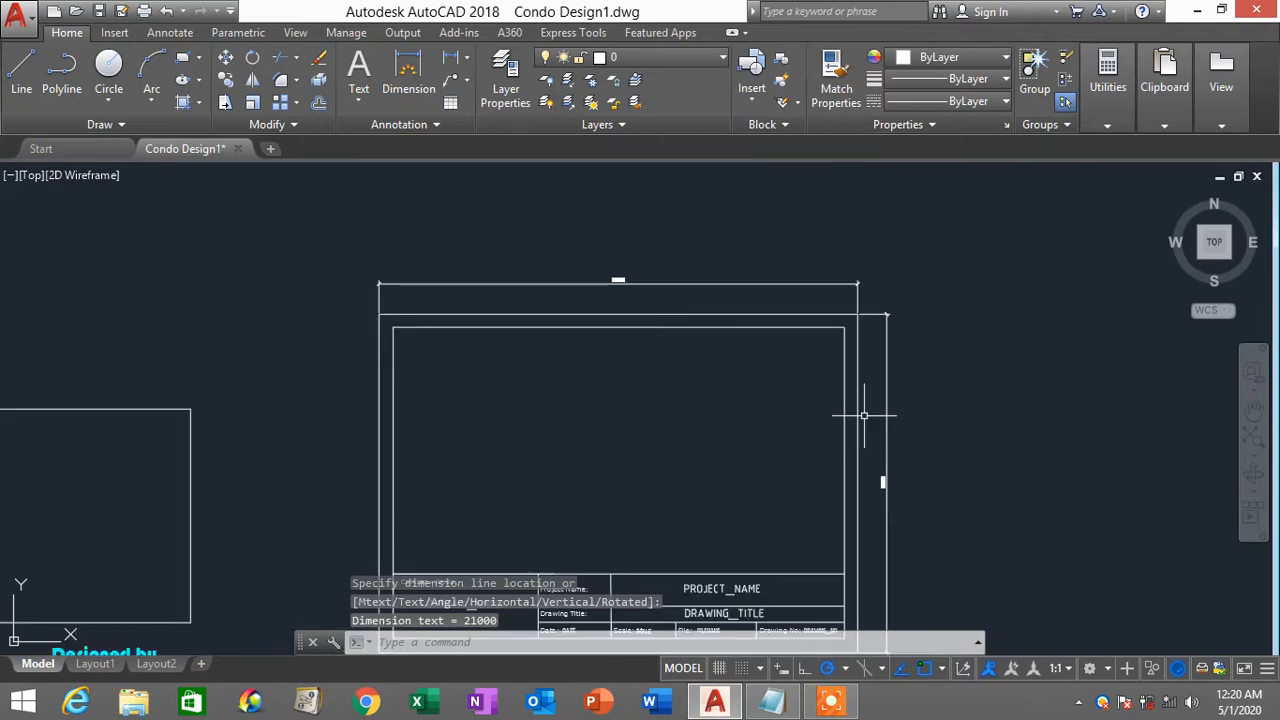
middle_drag(864, 415, 911, 364)
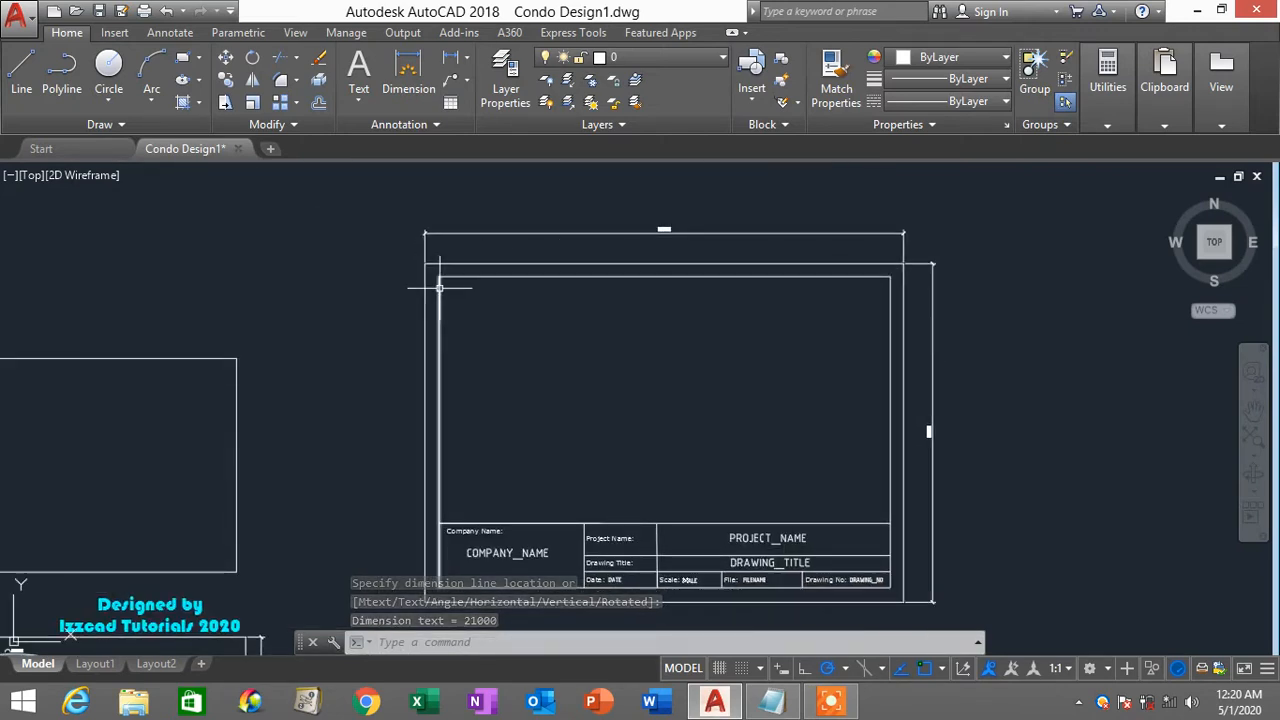
Step: Add a linear dimension for the inner frame's width, placed inside the title block template
click(450, 60)
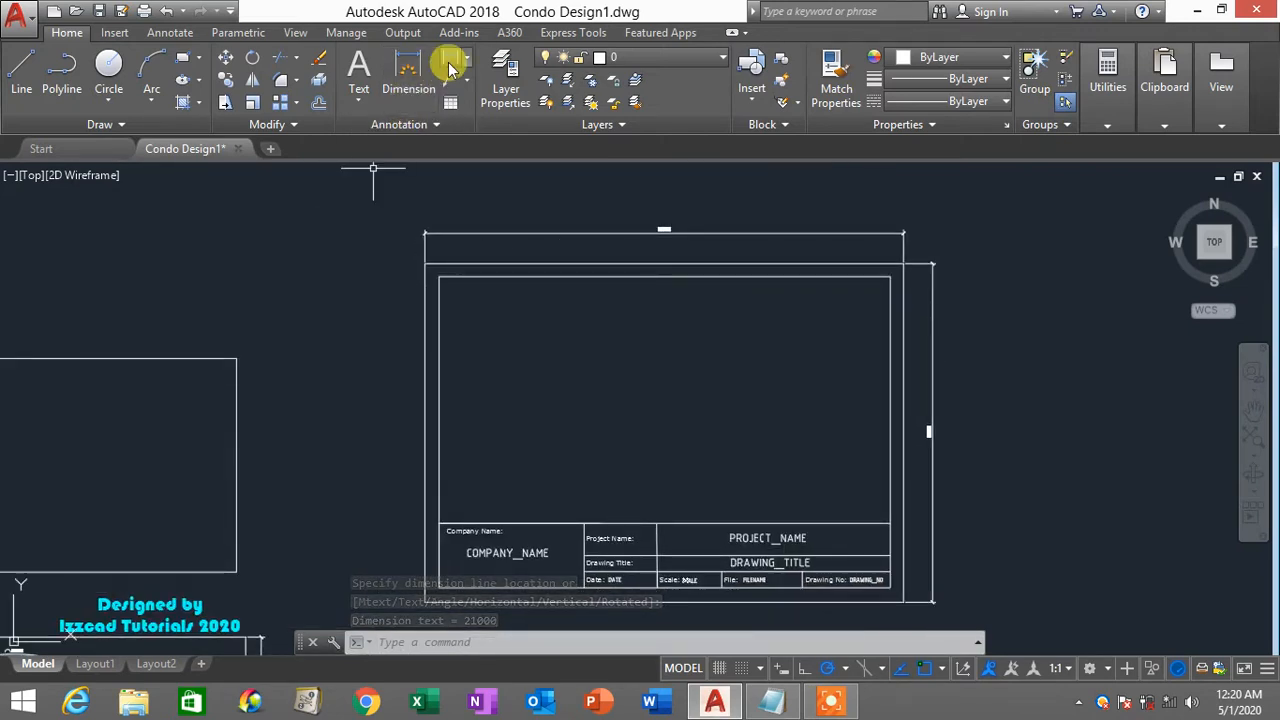
click(445, 279)
click(890, 277)
click(793, 320)
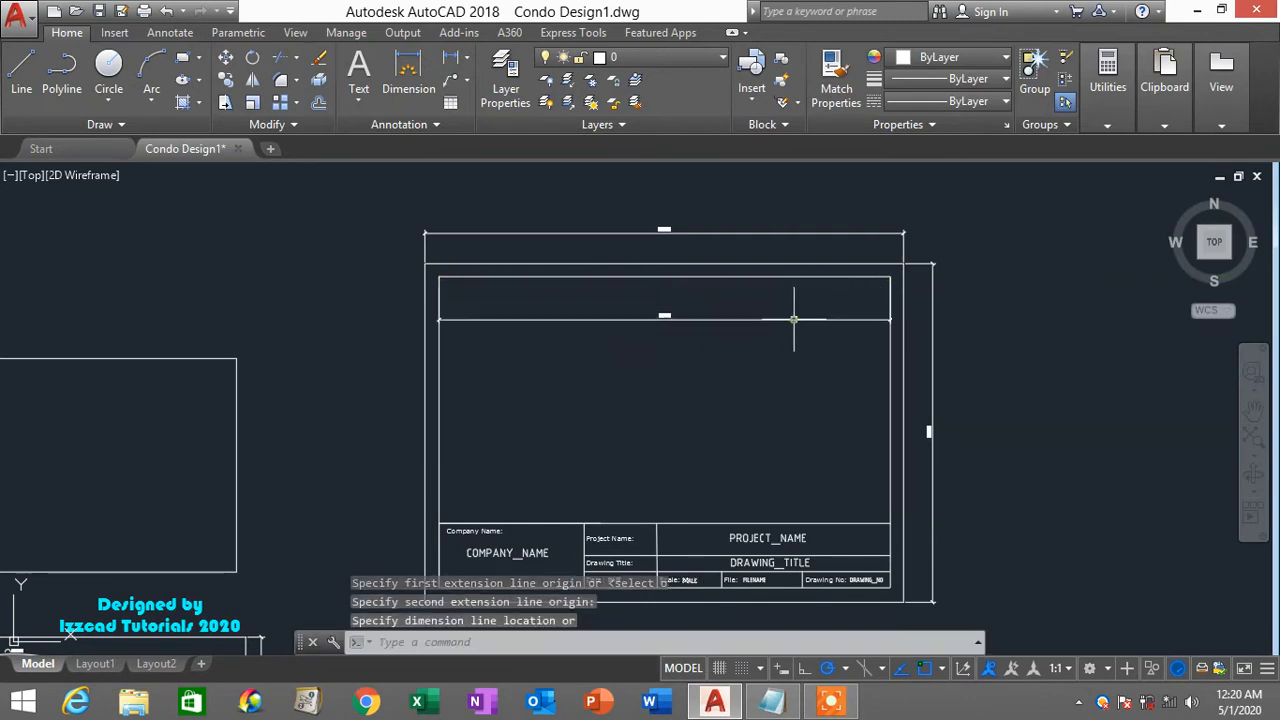
scroll(675, 321, up, 10)
scroll(674, 321, down, 12)
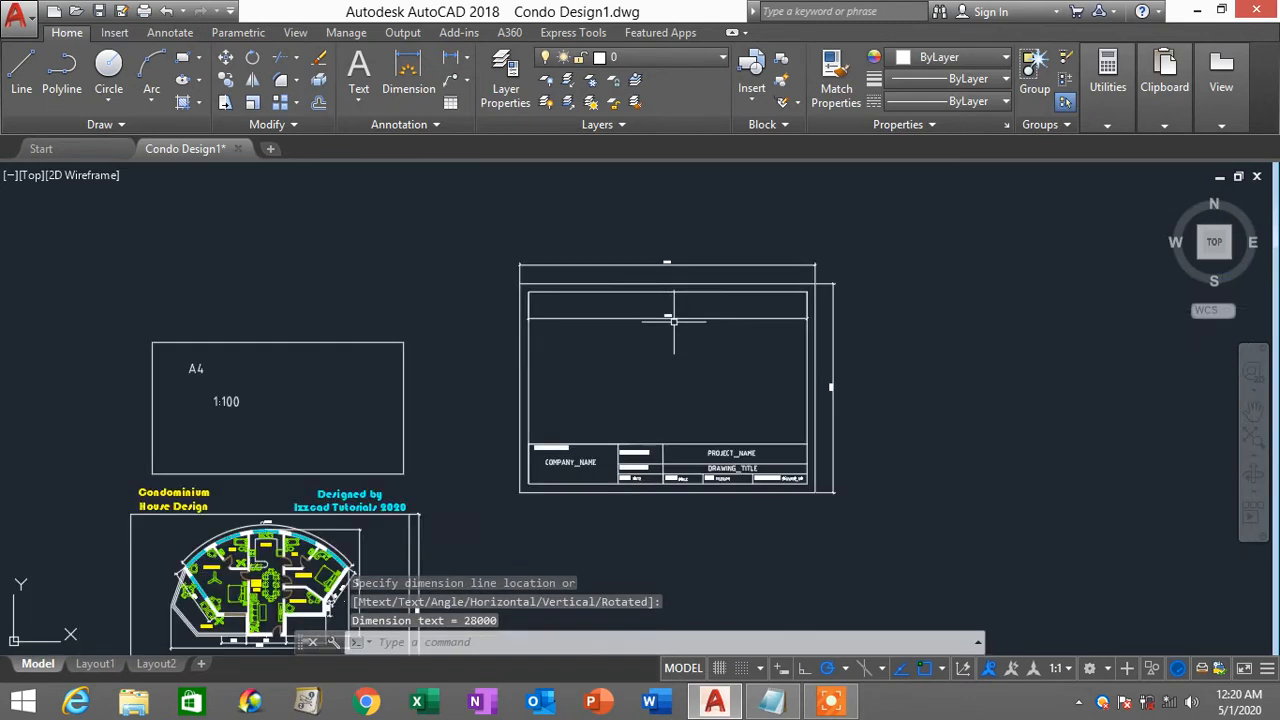
Step: Add a linear dimension for the inner frame's height, placed beyond the outer rectangle's height dimension
key(Return)
click(807, 292)
scroll(770, 510, up, 2)
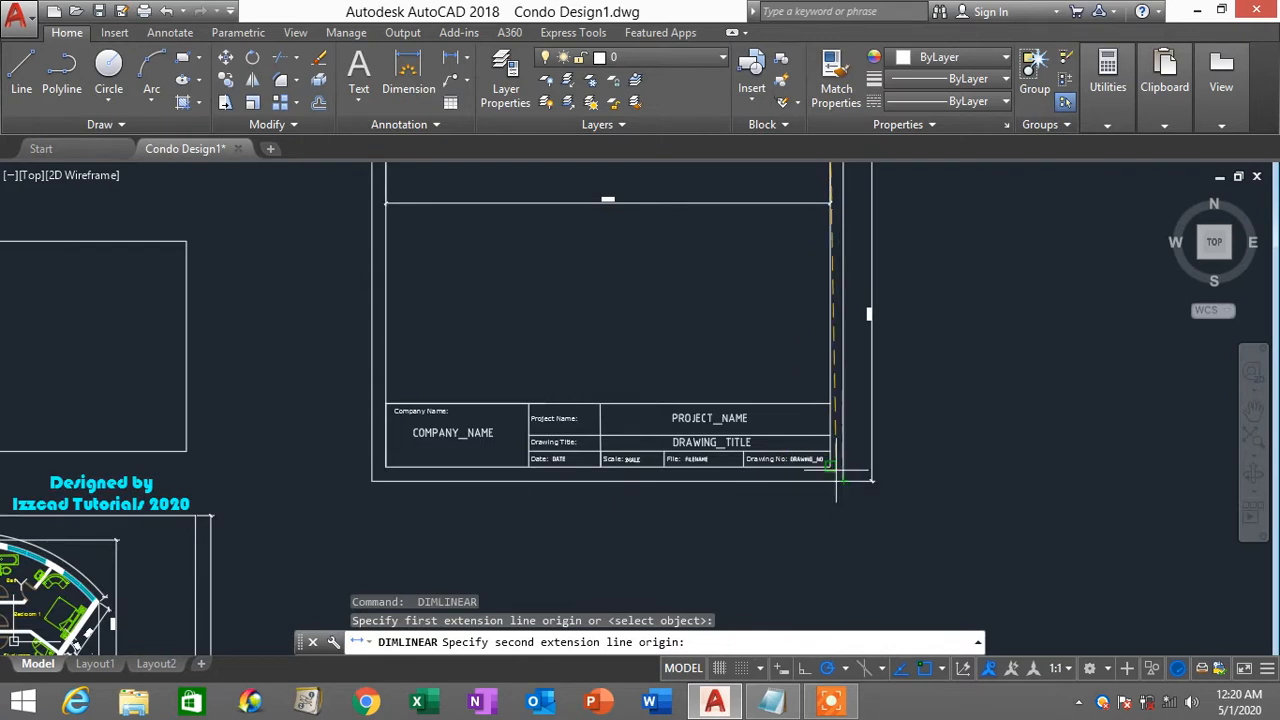
click(828, 467)
click(911, 462)
scroll(912, 287, up, 8)
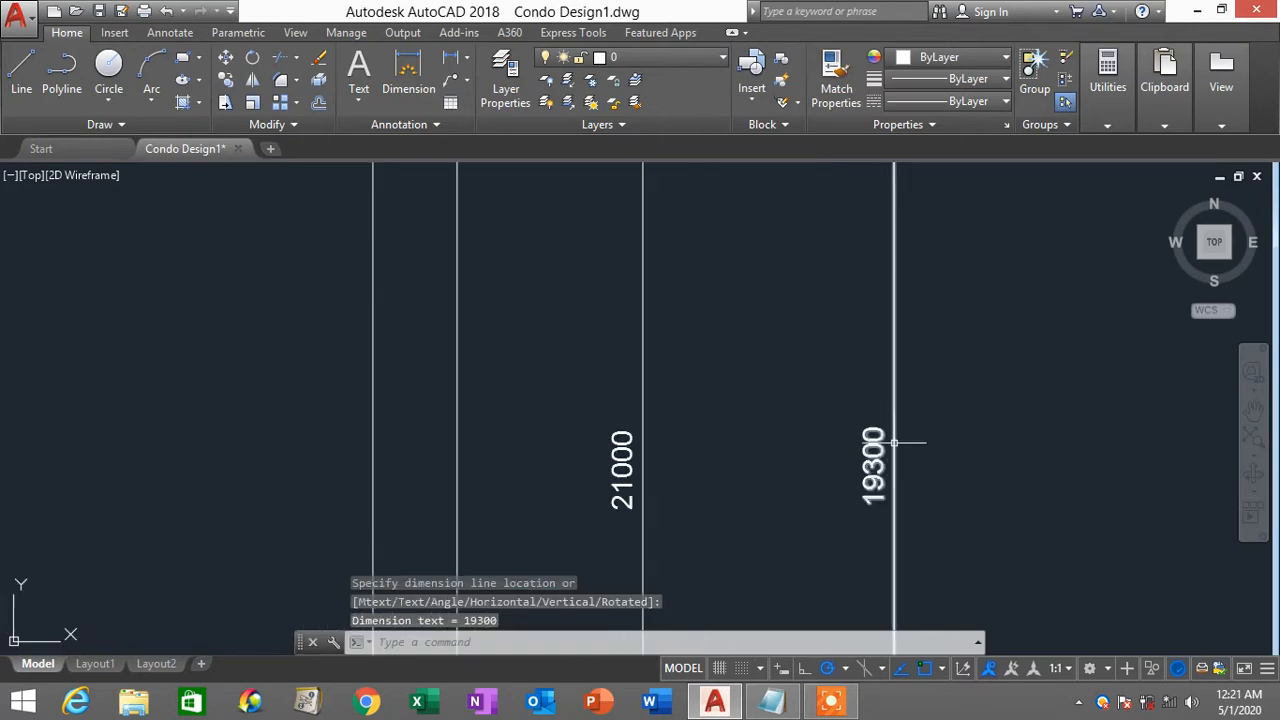
scroll(893, 442, down, 5)
scroll(893, 446, down, 3)
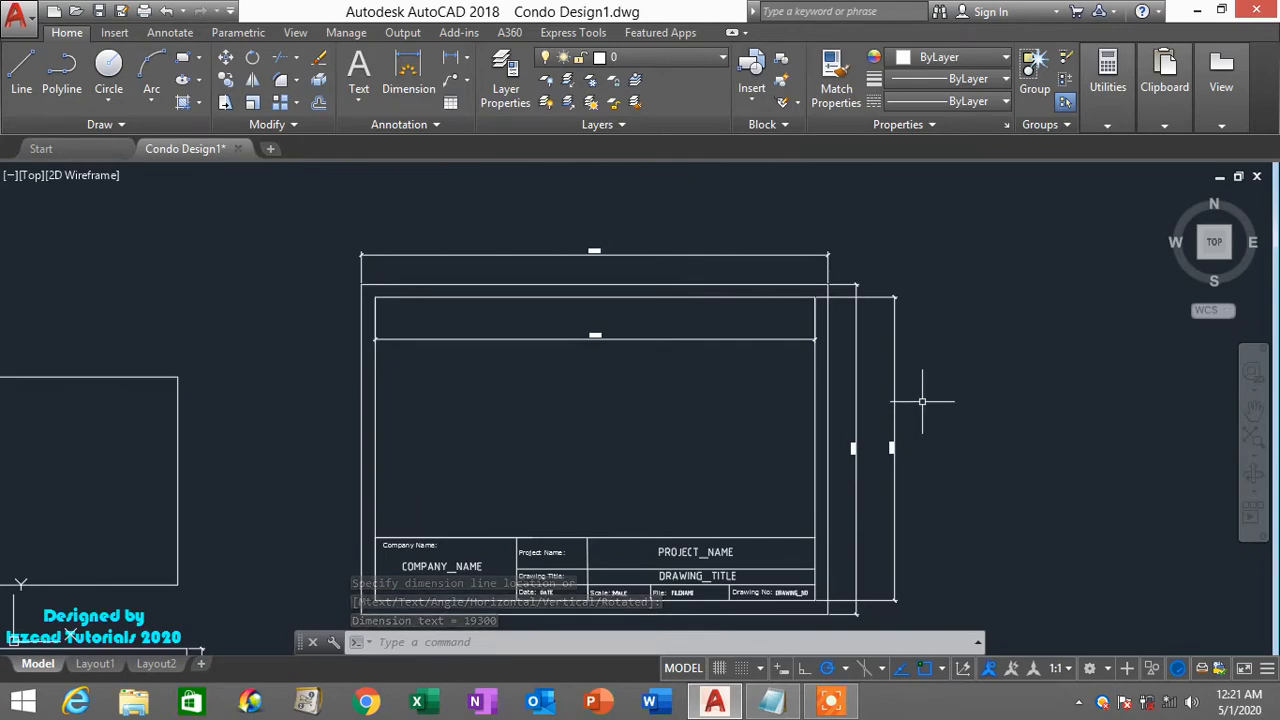
Step: Undo the four linear dimensions and the move that placed the title block template inside the paper rectangle
text(U)
key(Return)
key(Return)
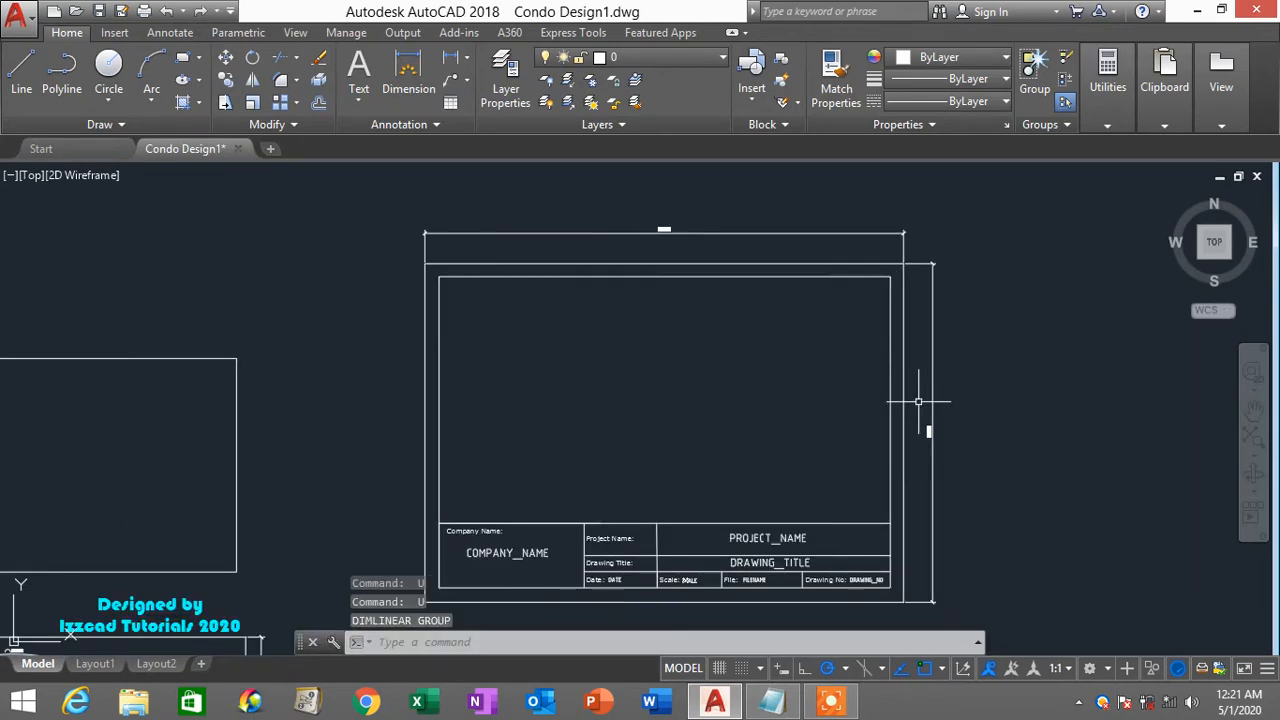
key(Return)
key(Return)
key(Return)
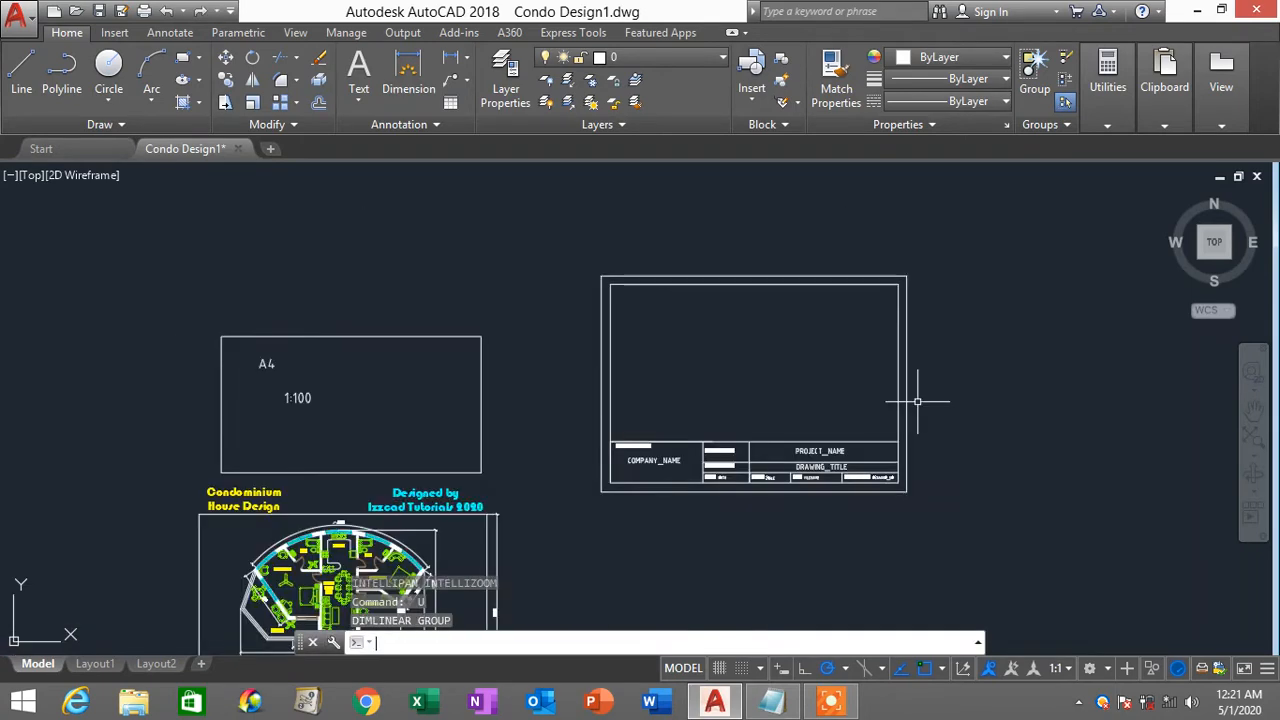
key(Return)
key(Return)
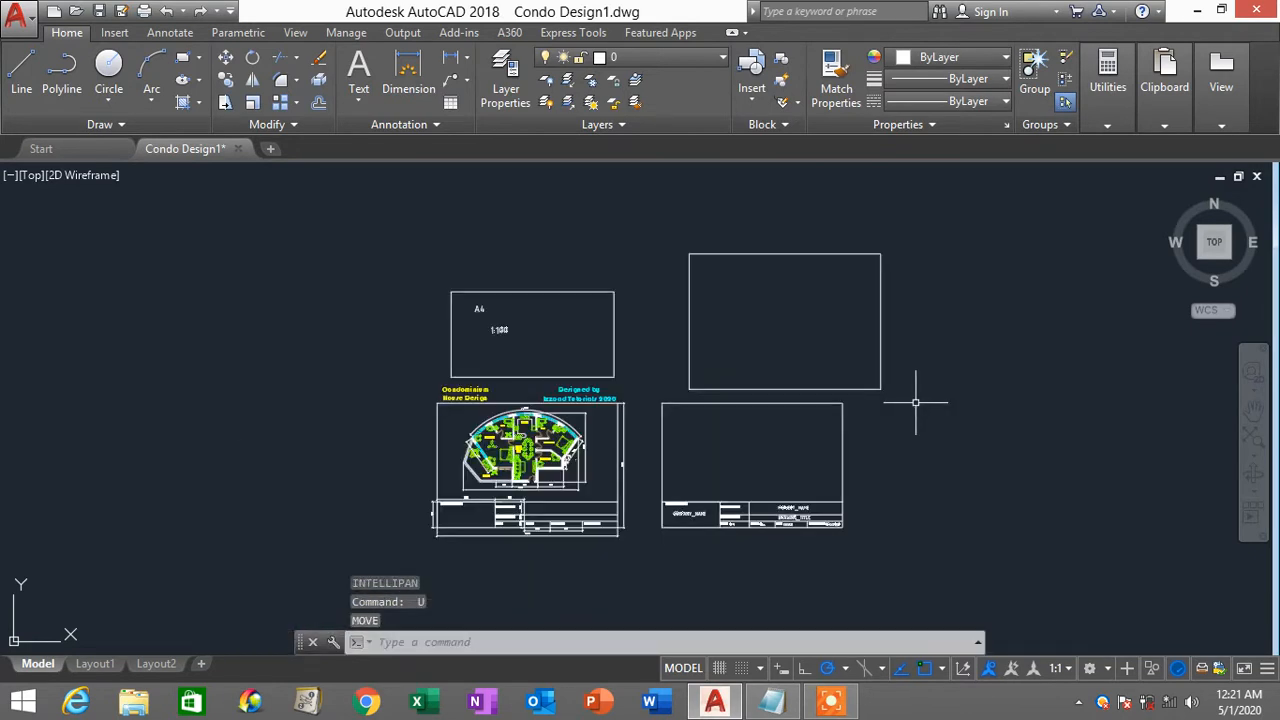
Step: Erase the empty paper-size rectangle above the title block template
click(916, 390)
click(840, 243)
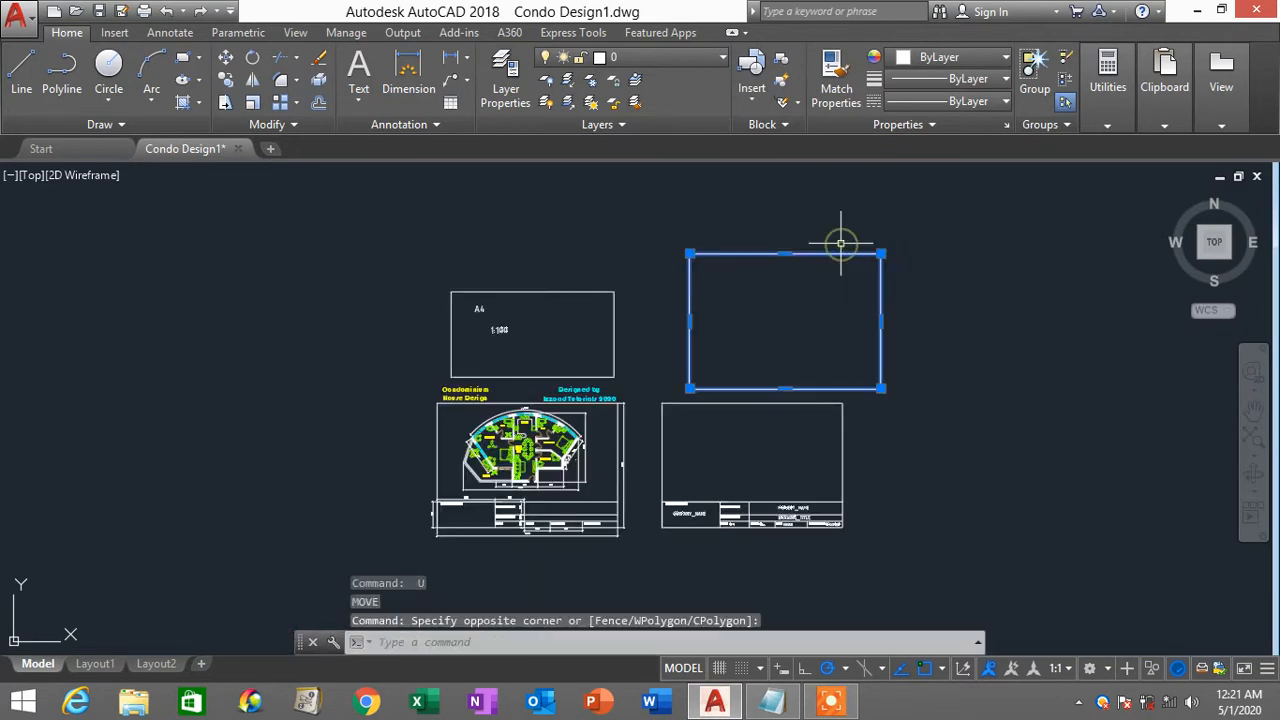
key(Delete)
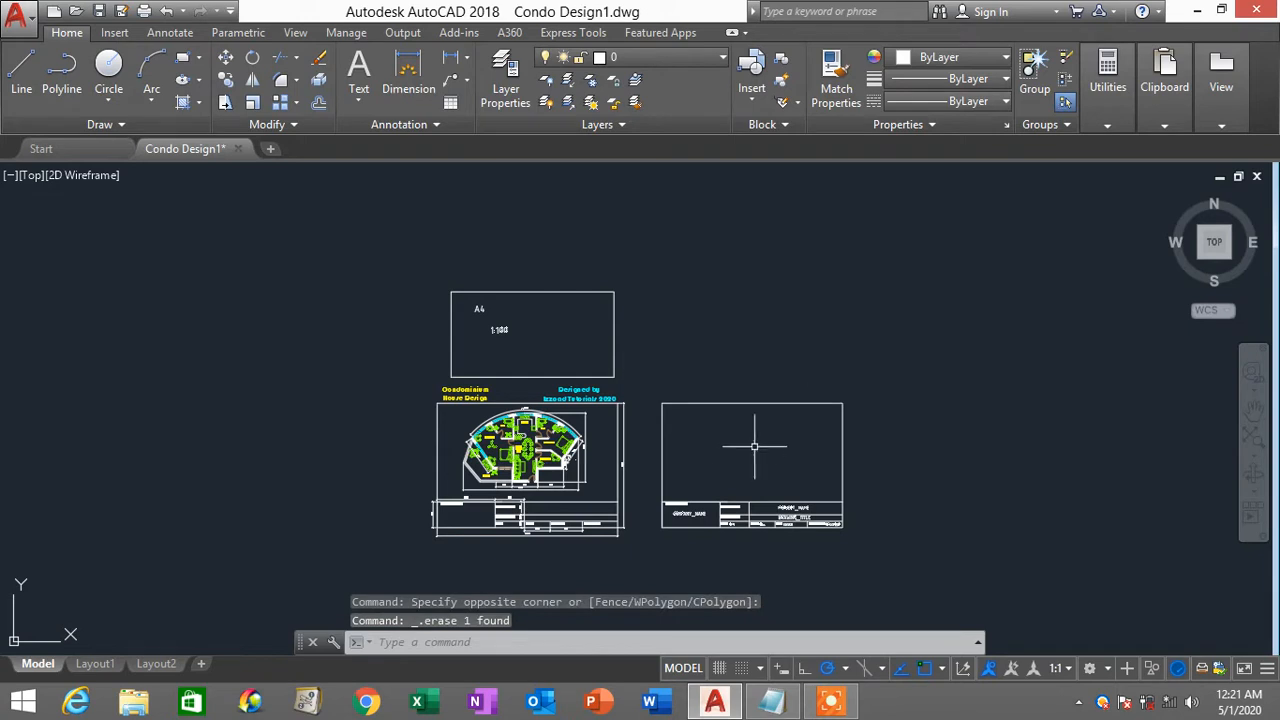
Step: Examine the title block cell dimensions beneath the floor plan and the plan frame's overall width and height dimensions
scroll(754, 446, up, 3)
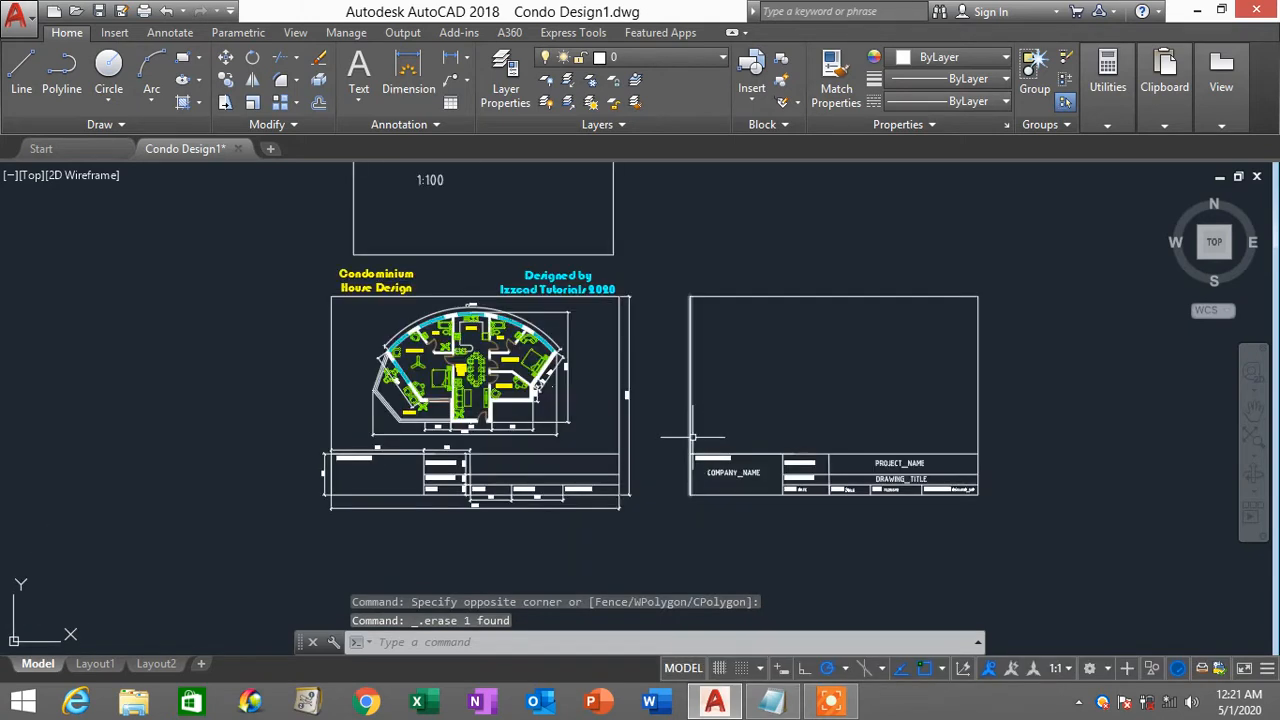
middle_drag(740, 428, 581, 450)
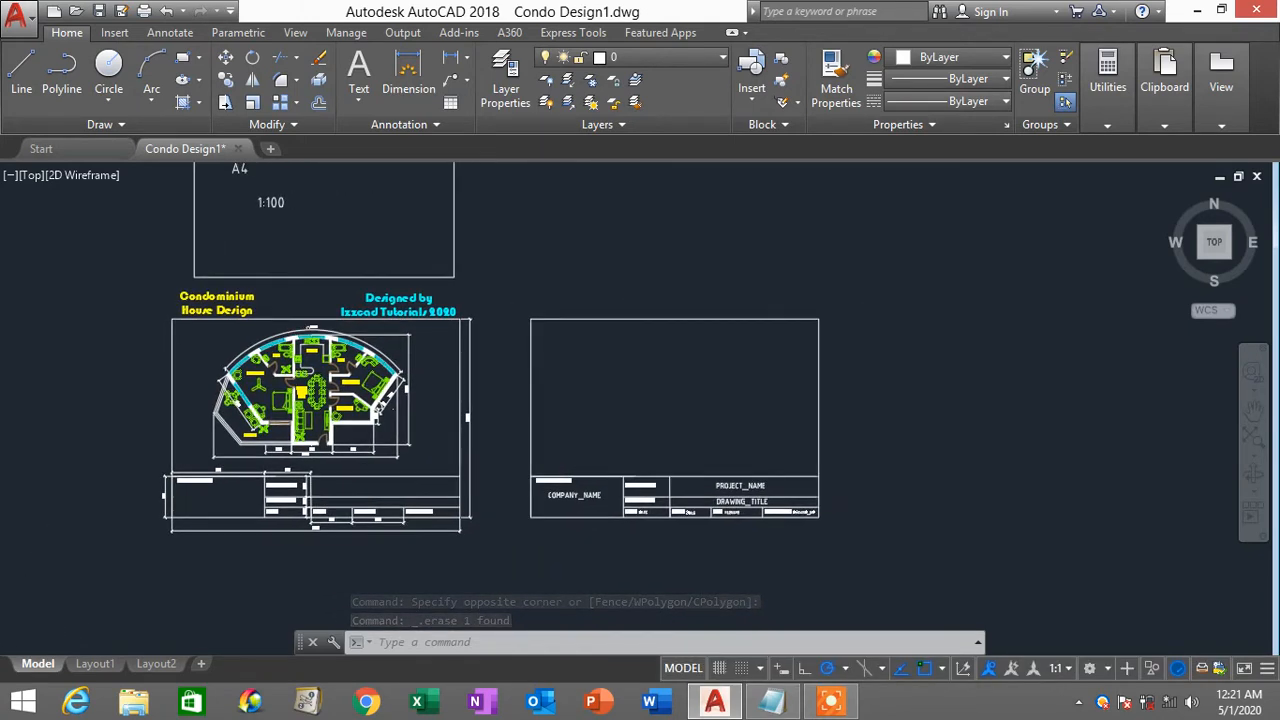
middle_drag(603, 517, 918, 440)
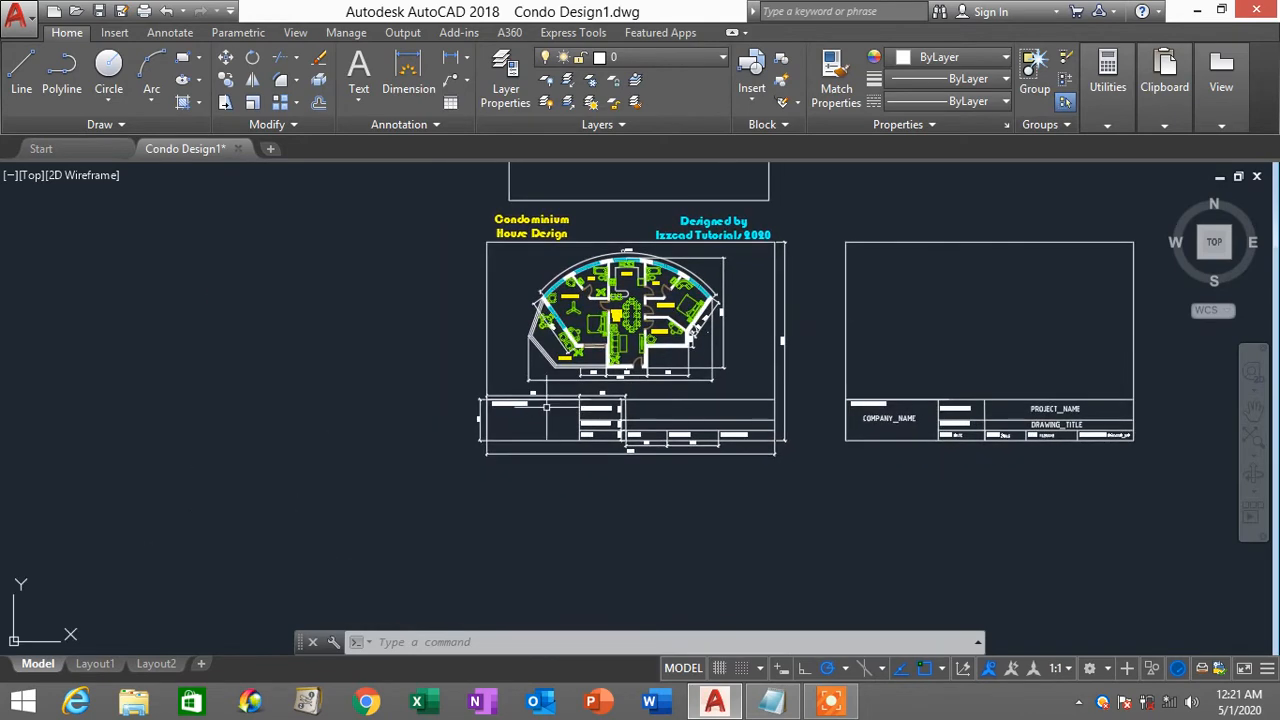
scroll(617, 432, up, 5)
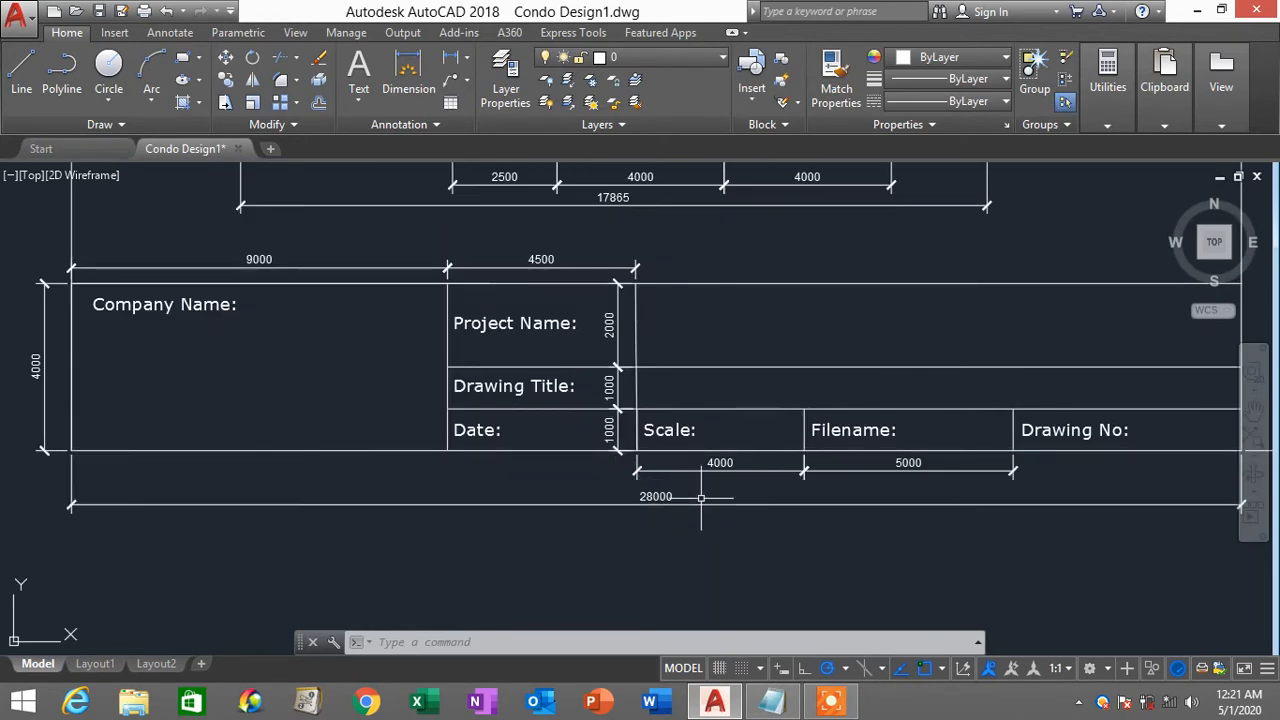
scroll(701, 497, down, 6)
scroll(937, 326, up, 6)
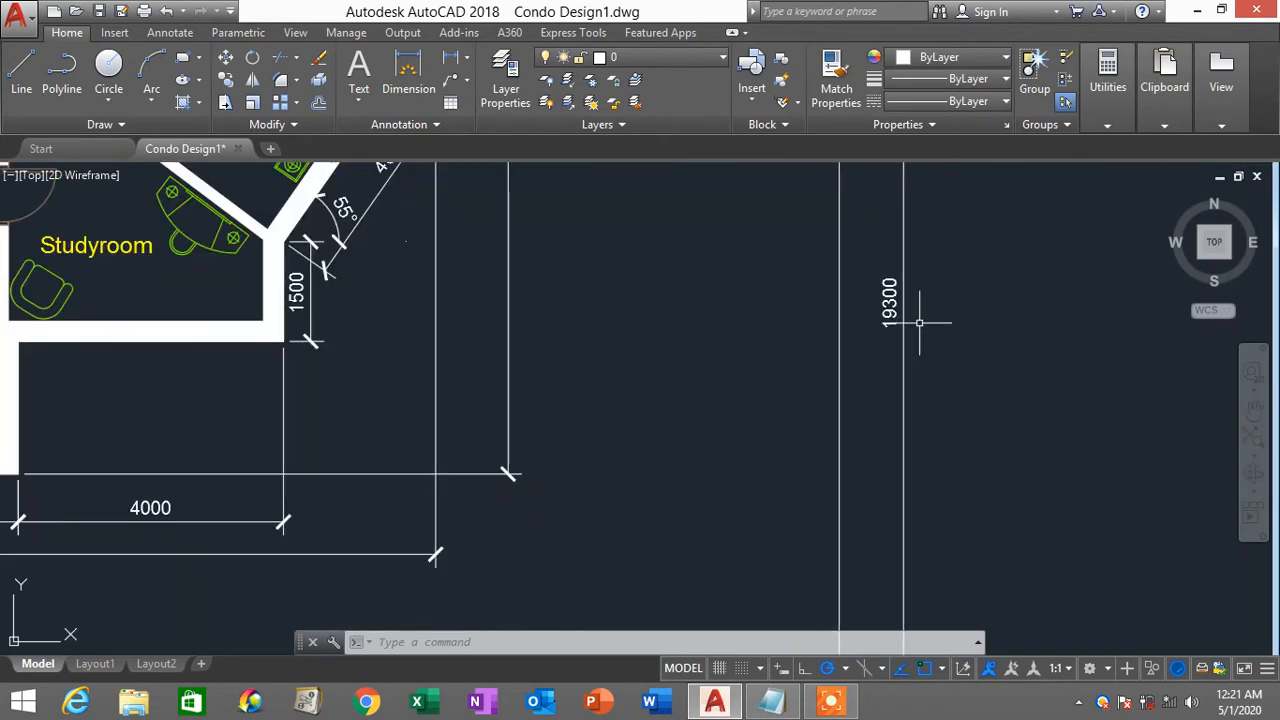
scroll(919, 323, down, 8)
middle_drag(918, 323, 494, 346)
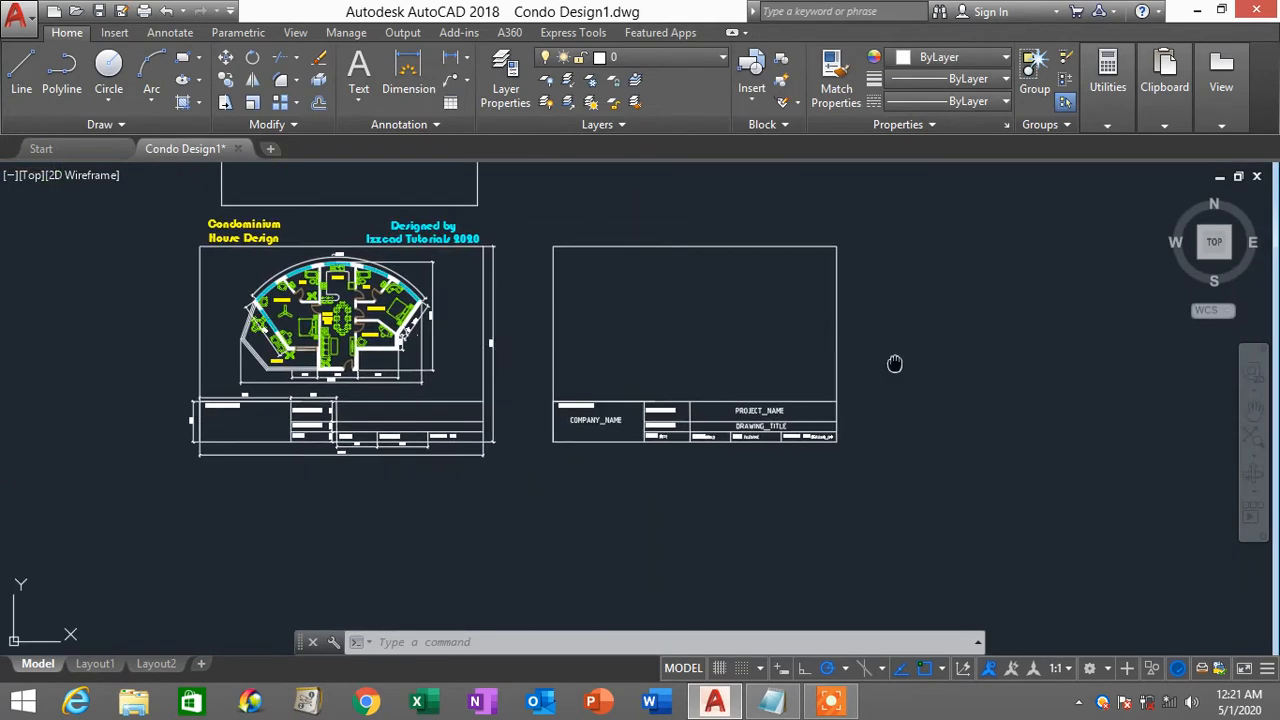
middle_drag(894, 364, 748, 383)
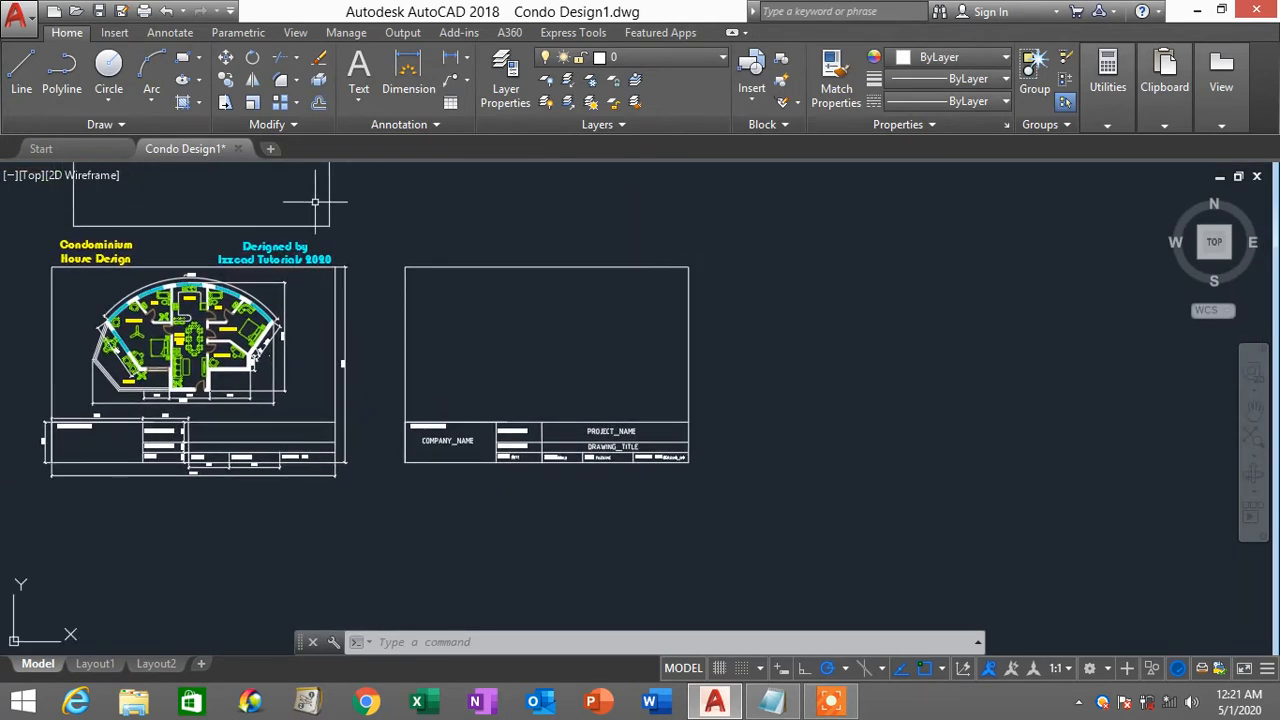
Step: Draw a rectangle 28000 long and 19300 wide beside the title block template
click(184, 60)
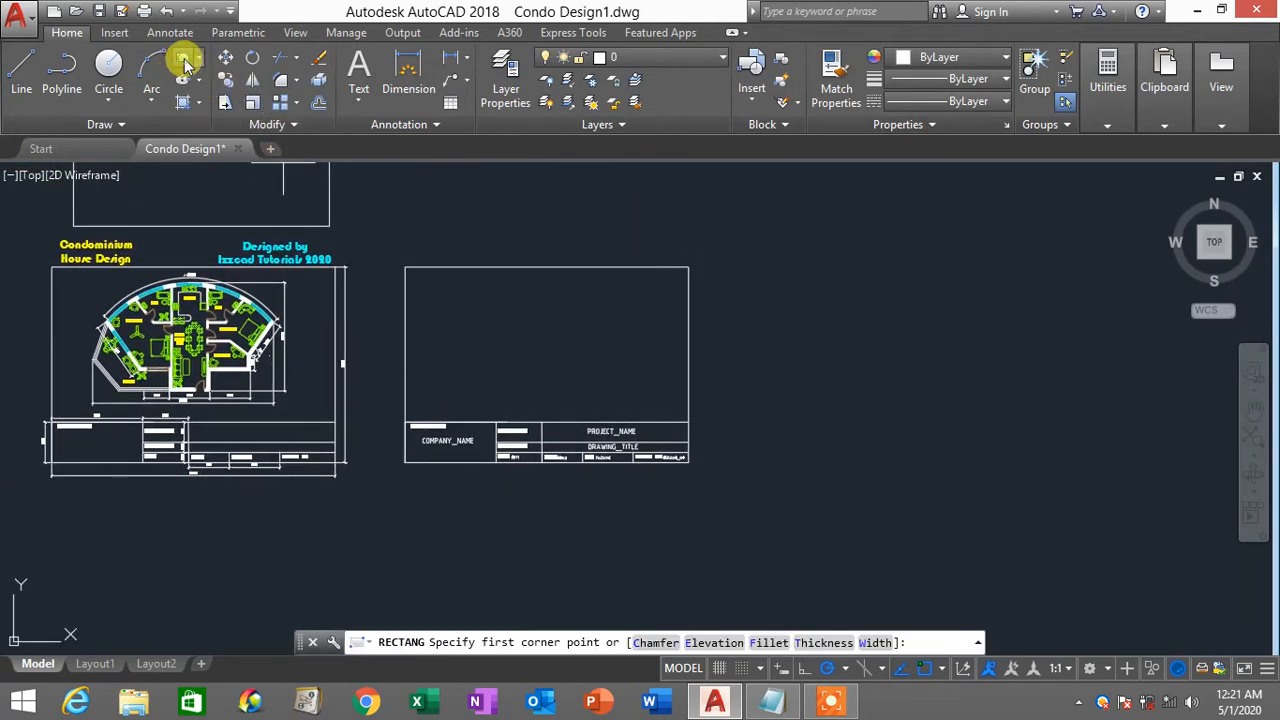
click(768, 269)
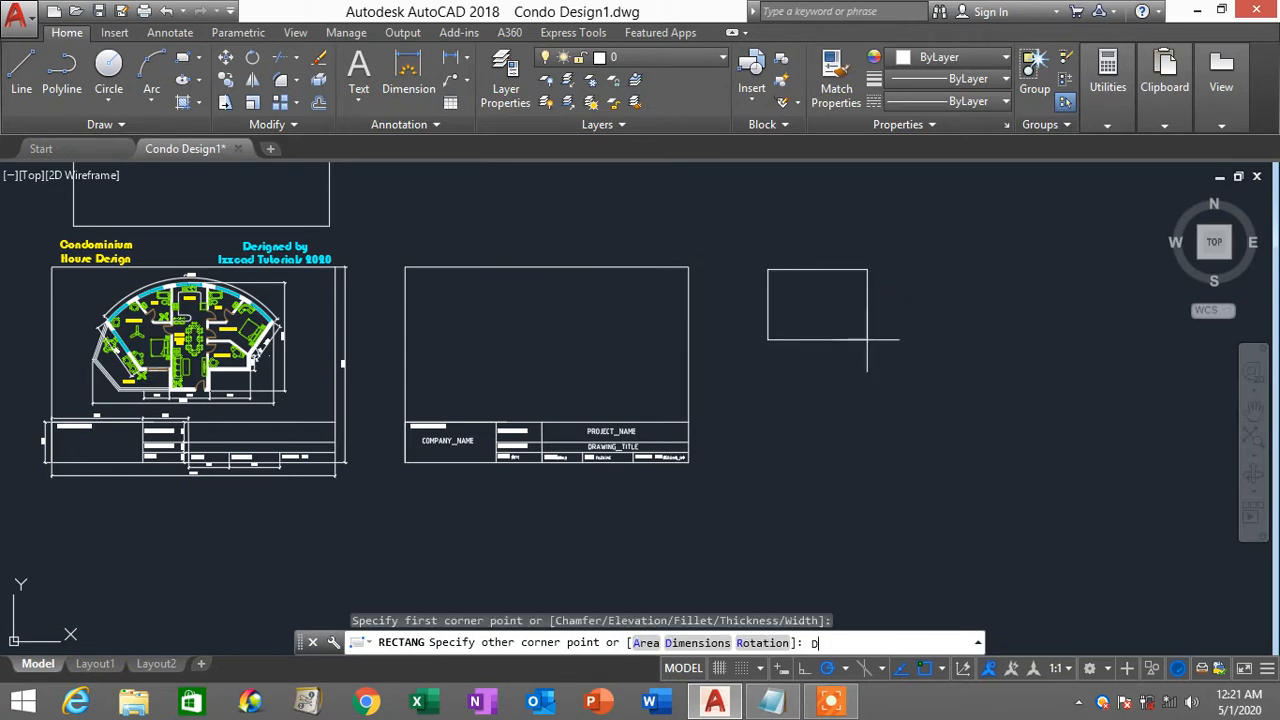
text(D)
key(Return)
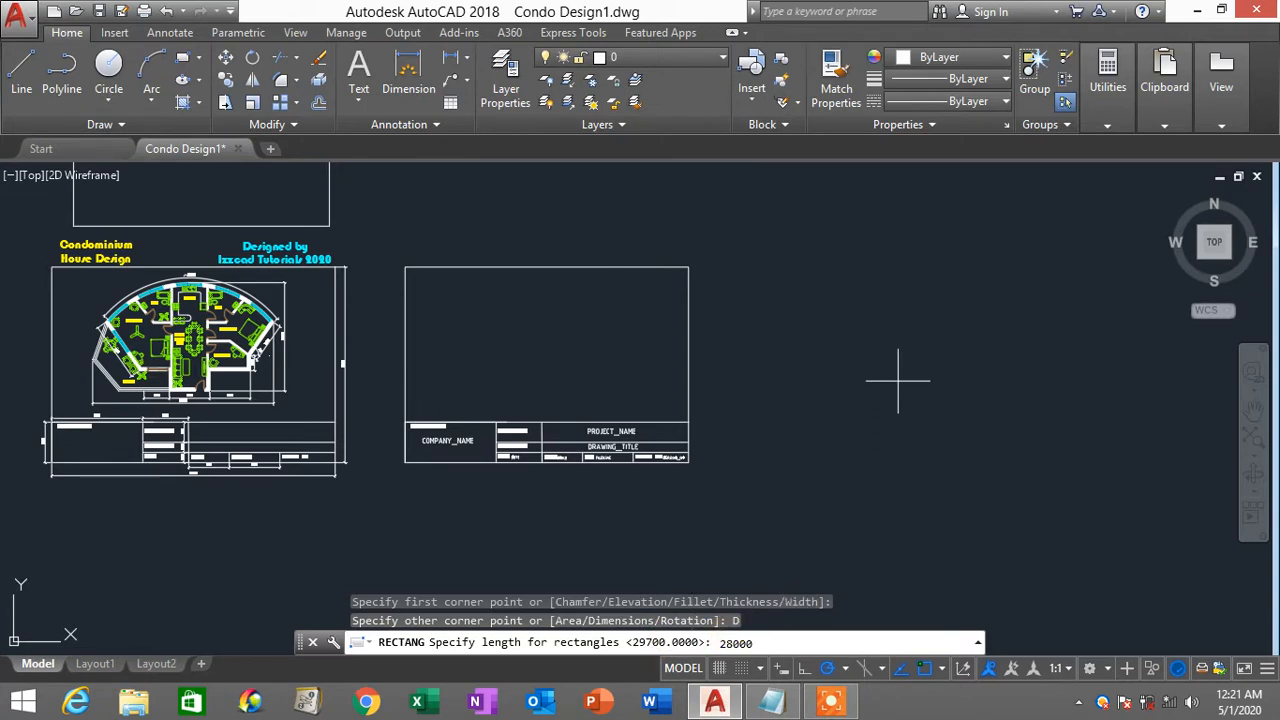
key(Return)
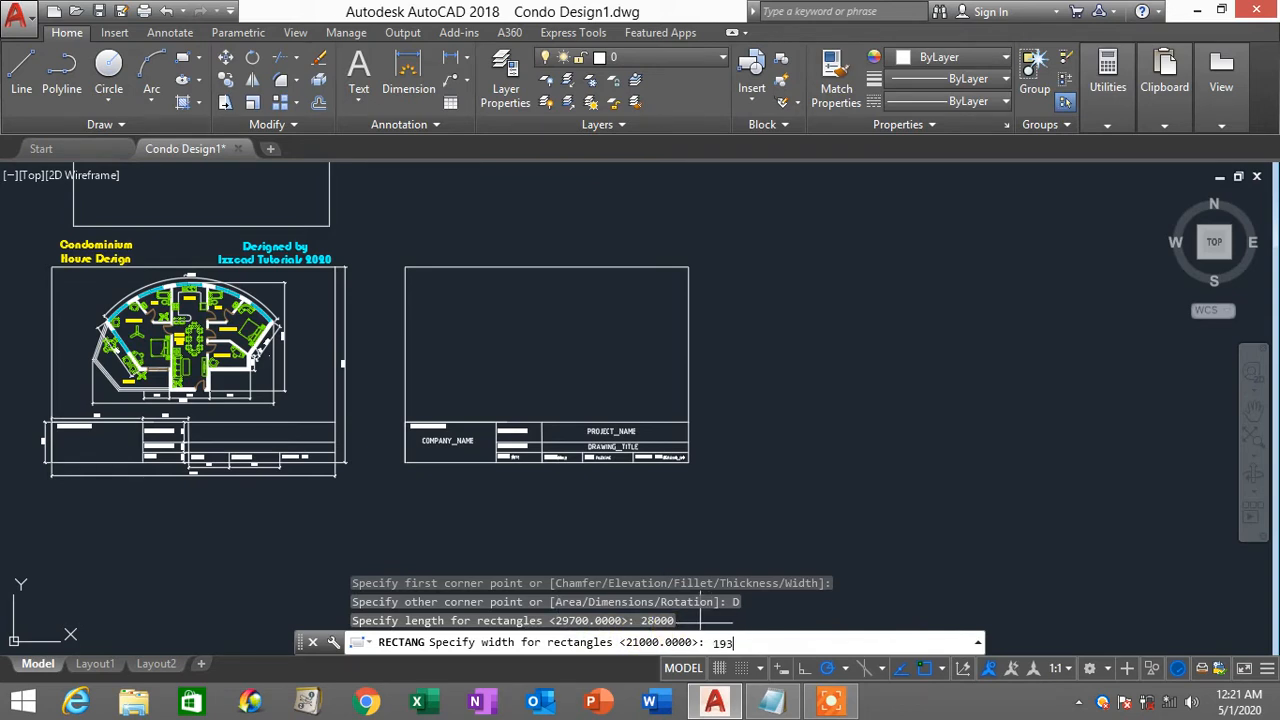
text(19300)
key(Return)
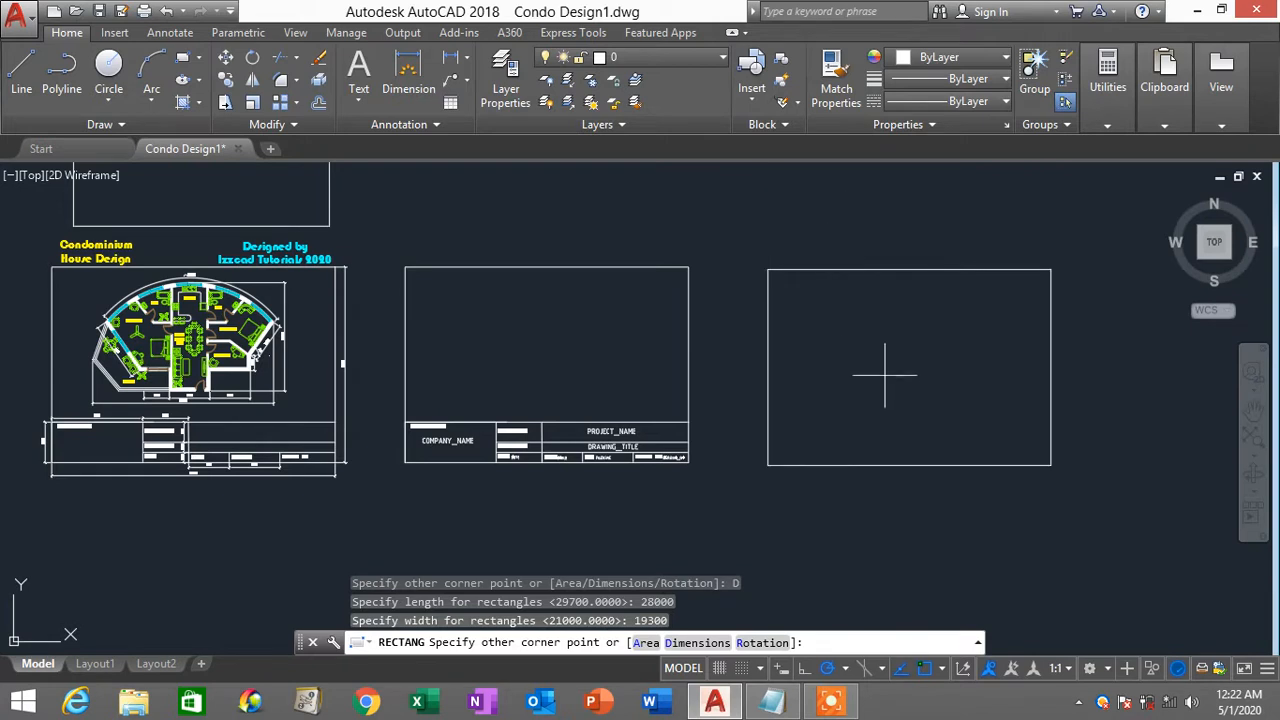
click(884, 376)
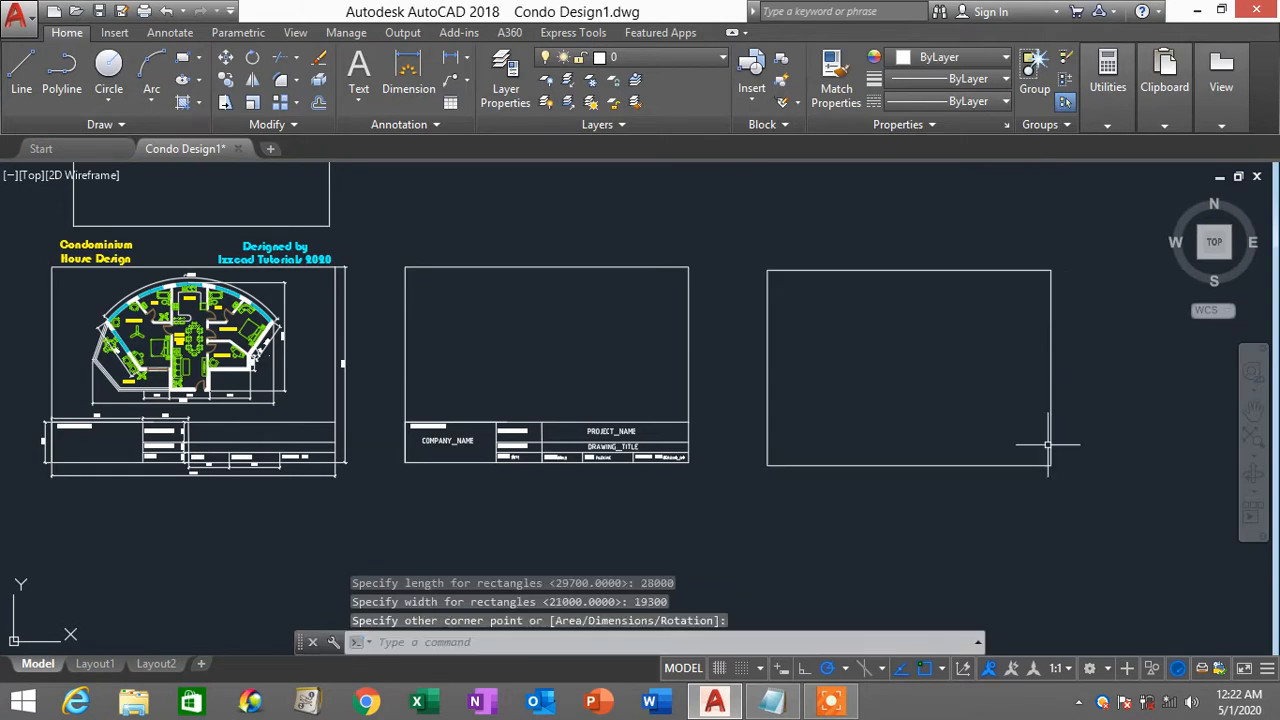
Step: Examine the width and height dimensions of the company name cell in the title block beneath the floor plan
middle_drag(656, 462, 756, 437)
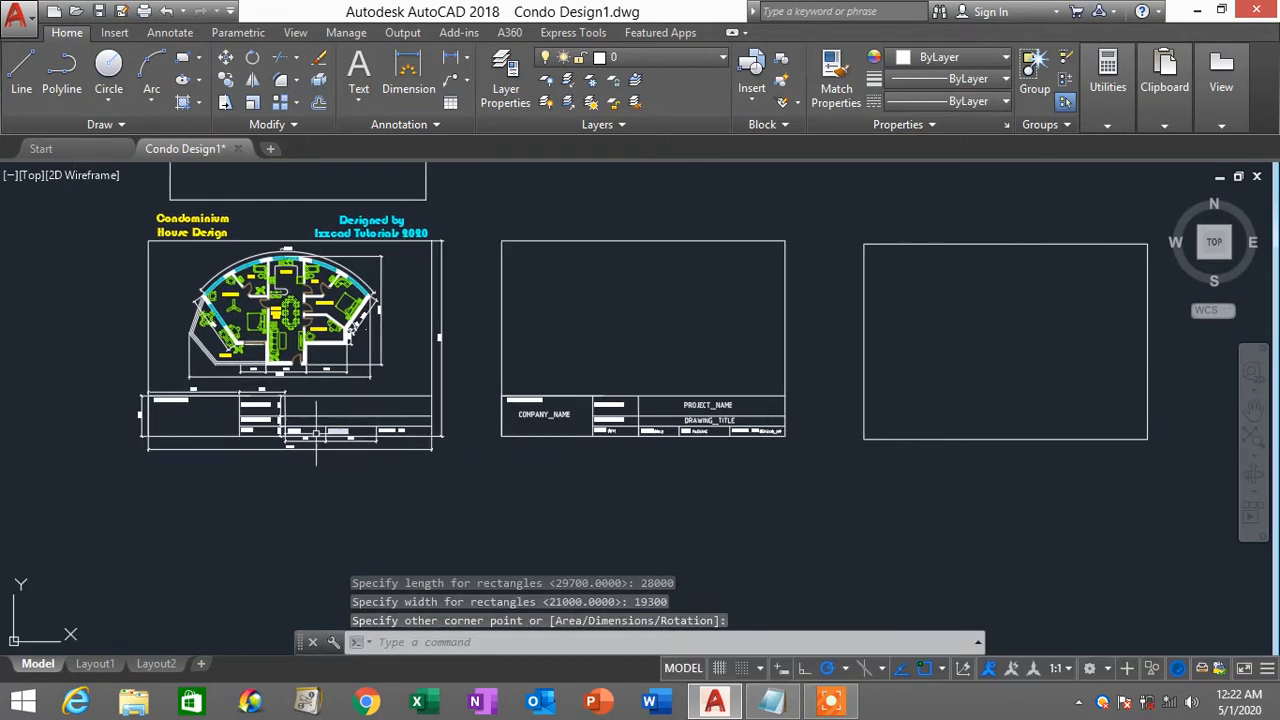
scroll(289, 453, up, 2)
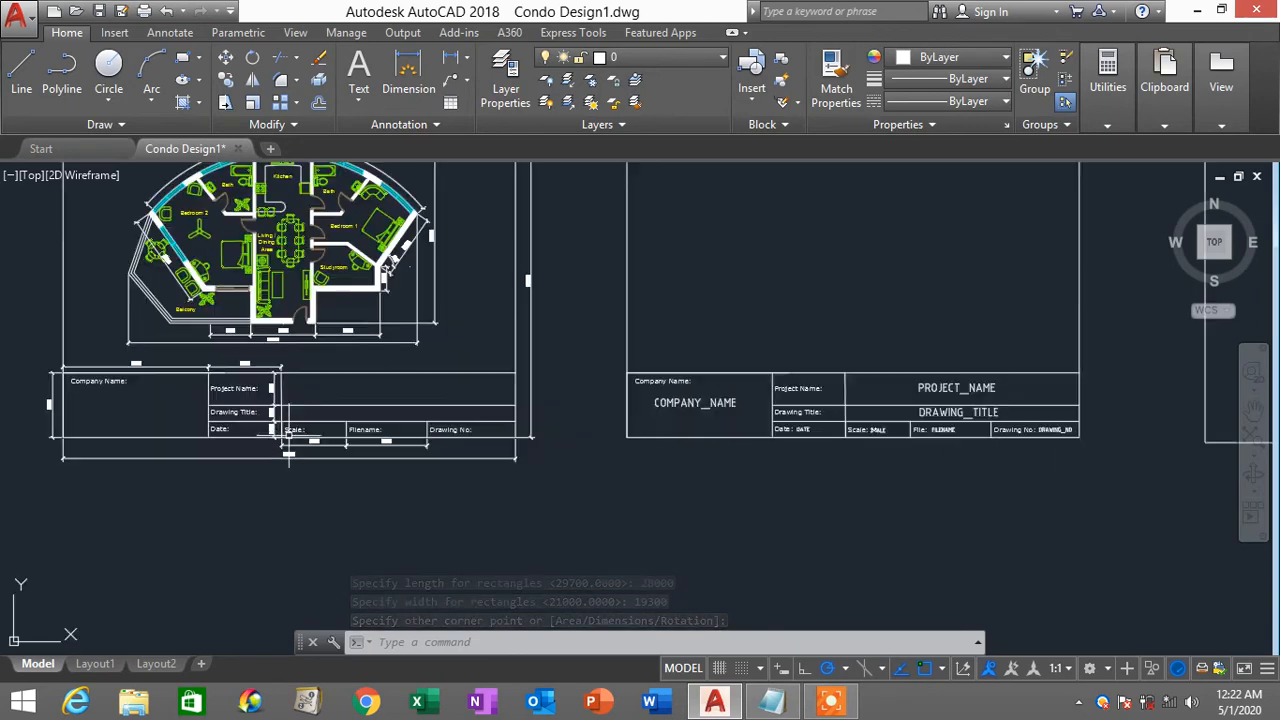
scroll(129, 403, up, 2)
middle_drag(129, 403, 309, 420)
scroll(309, 420, up, 2)
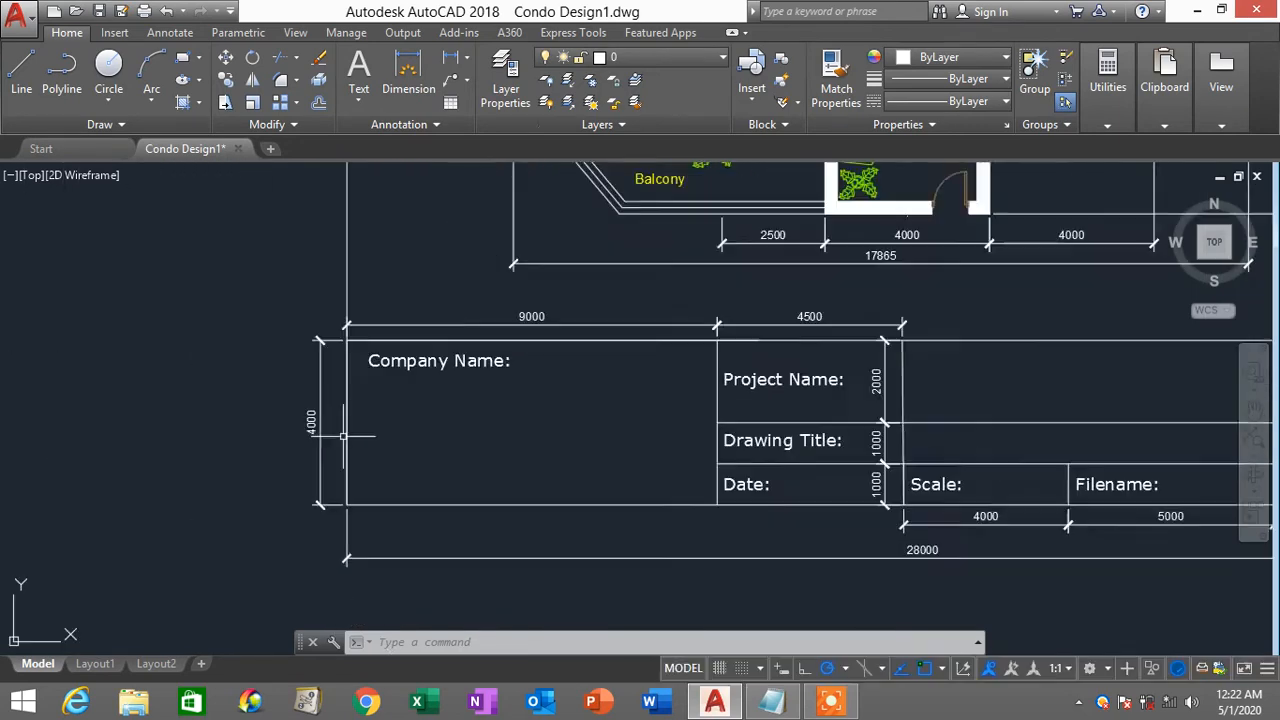
scroll(343, 436, up, 2)
scroll(343, 500, down, 2)
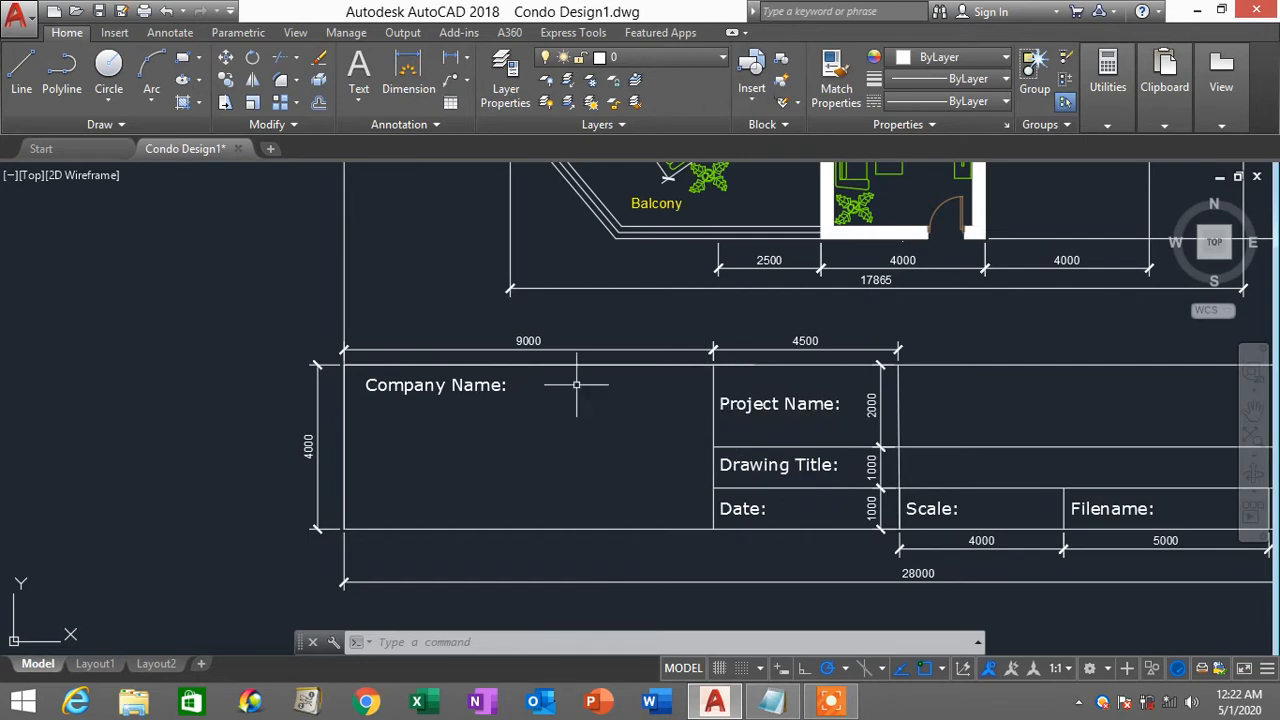
scroll(575, 411, down, 2)
scroll(740, 436, down, 4)
middle_drag(811, 438, 483, 440)
scroll(1036, 486, up, 2)
middle_drag(1036, 484, 873, 480)
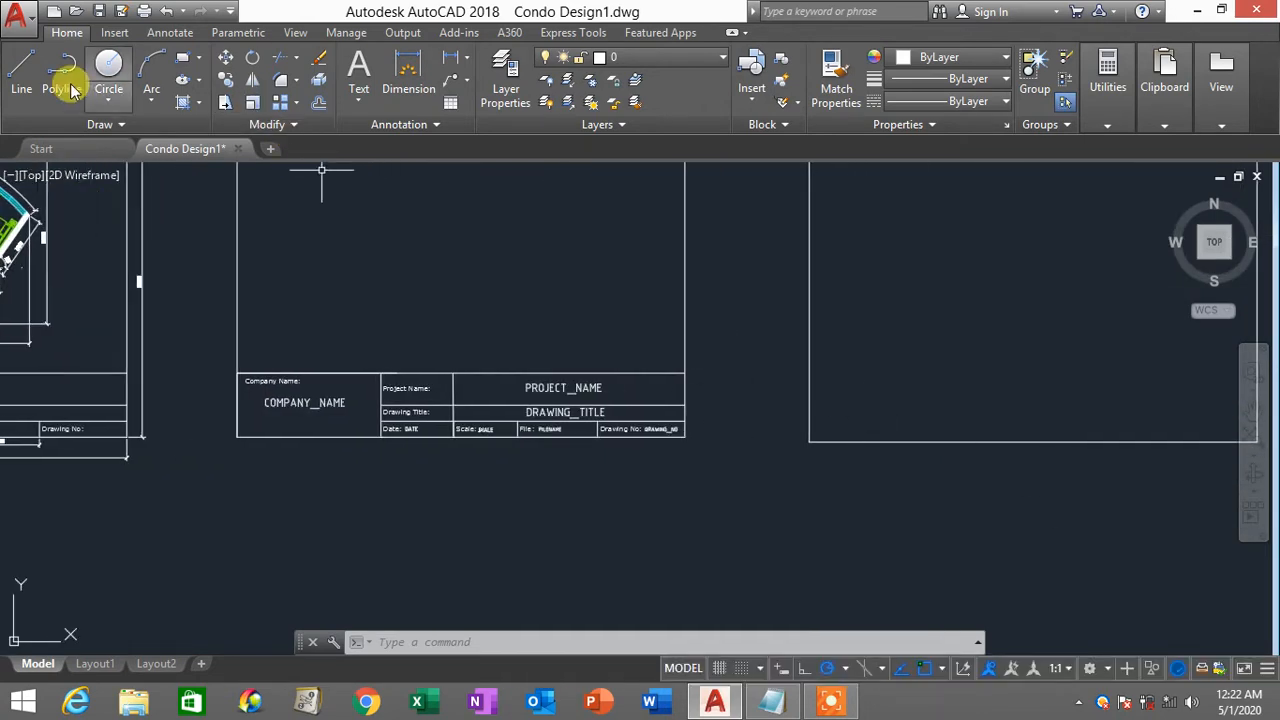
Step: Draw the company name cell from the new frame's lower-left corner with lines 4000 up, 9000 right and down to the bottom edge
click(21, 72)
click(811, 440)
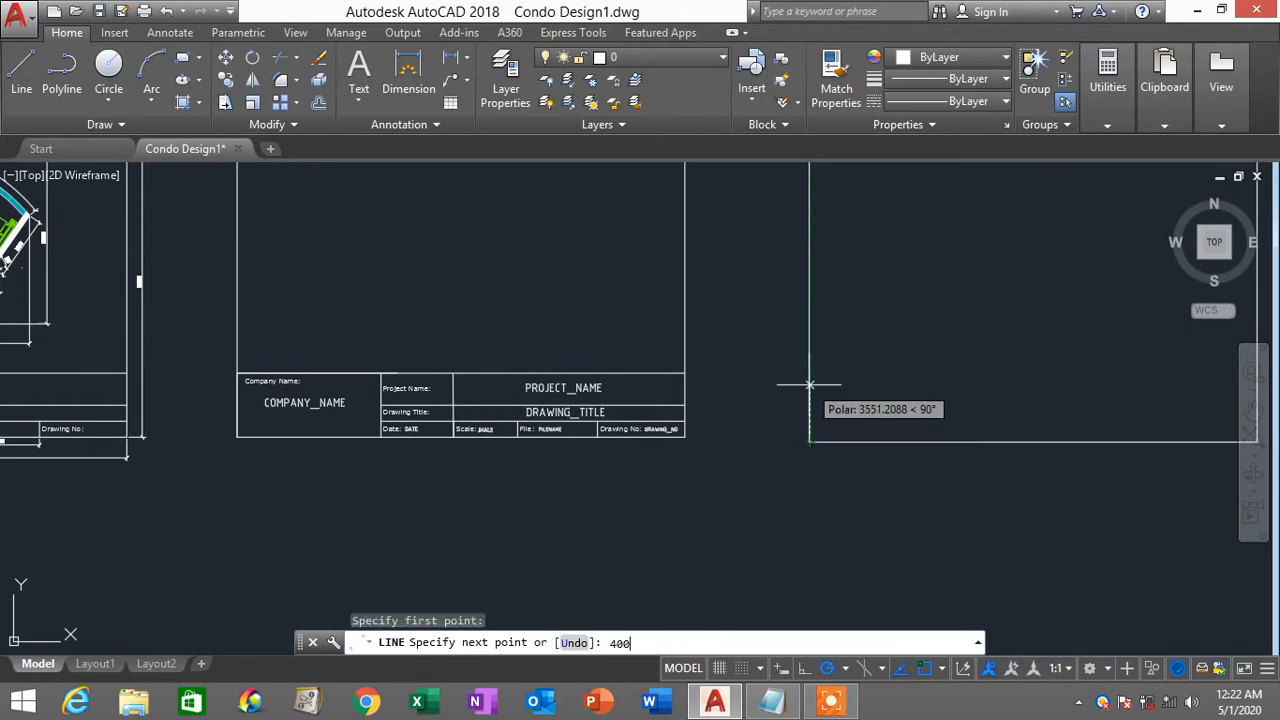
key(Return)
scroll(840, 385, down, 2)
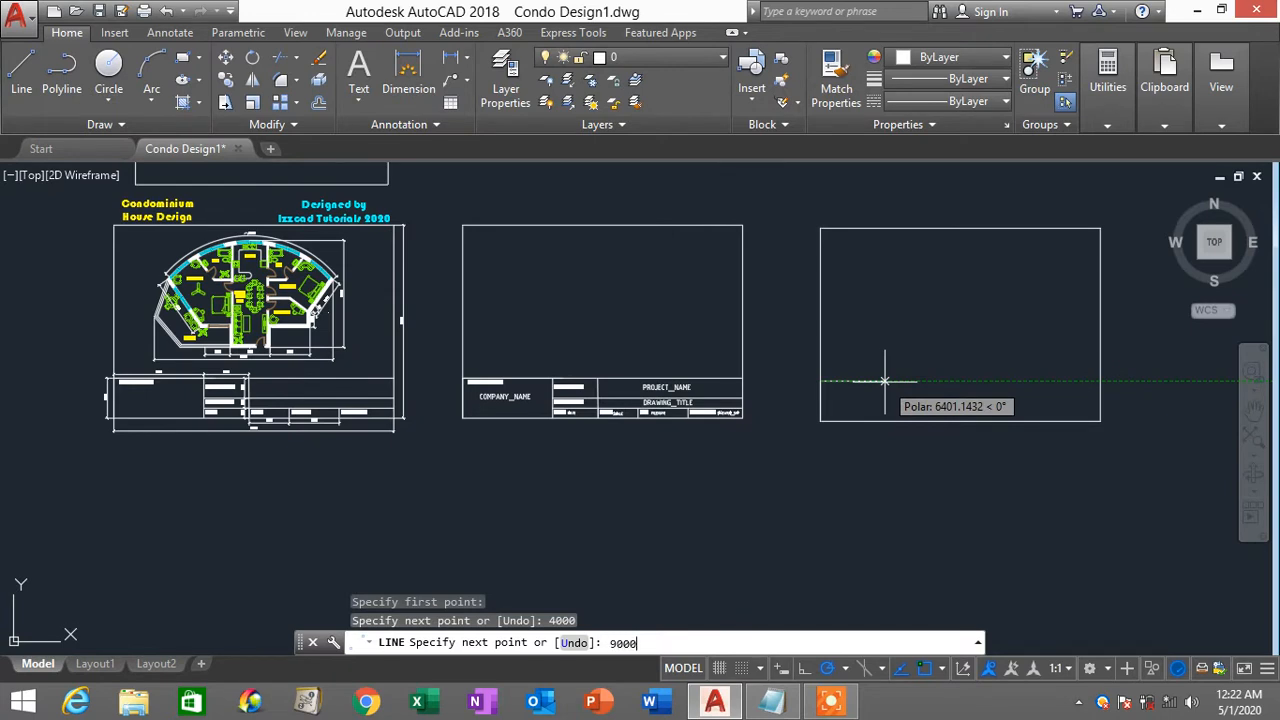
key(Return)
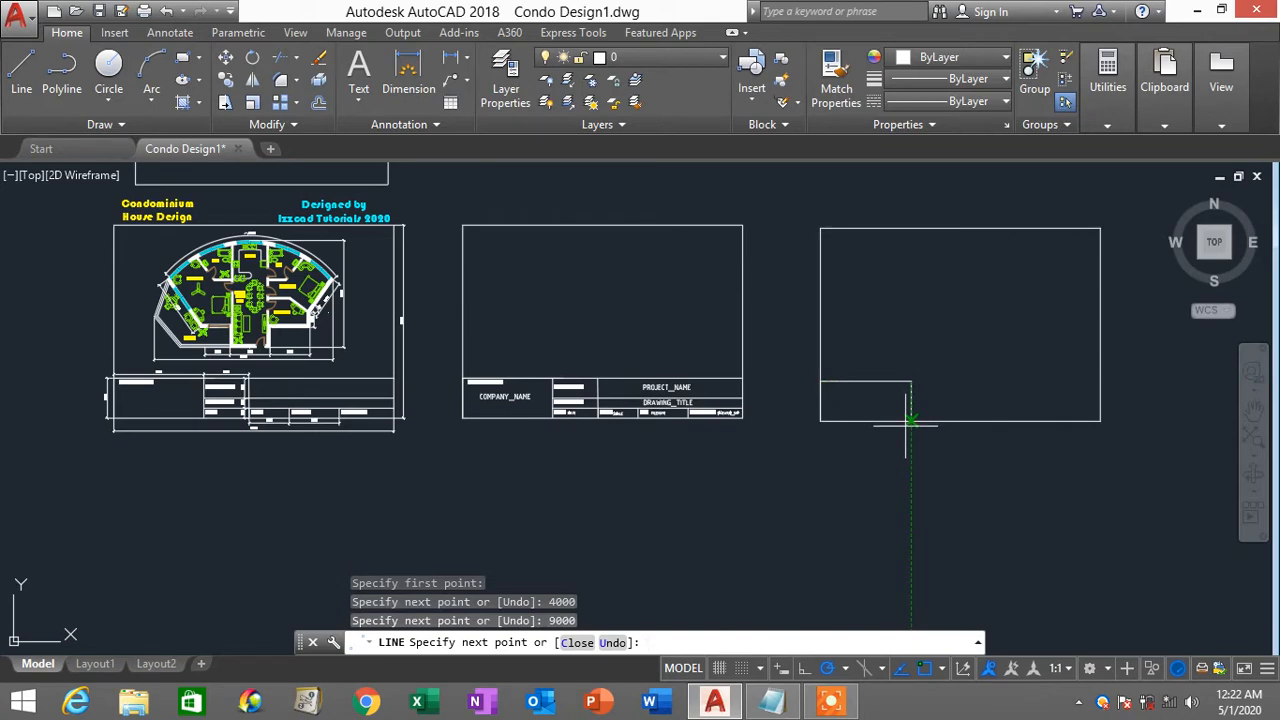
click(910, 421)
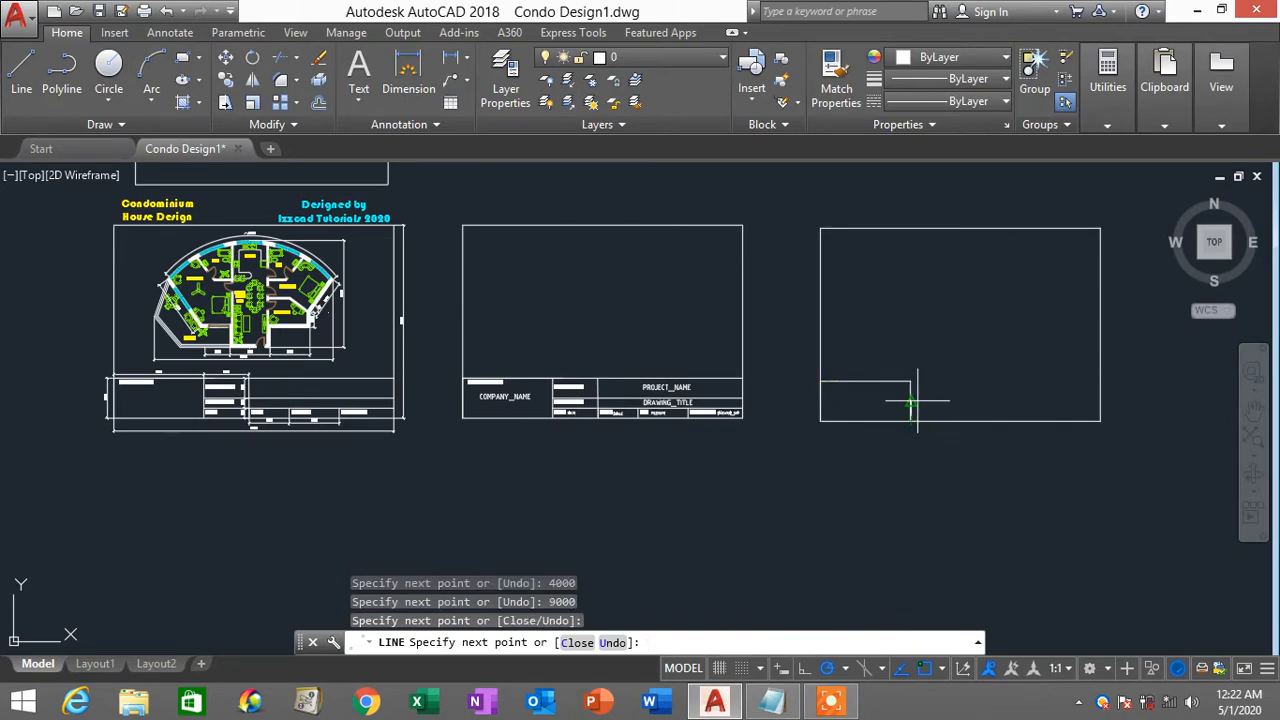
key(Escape)
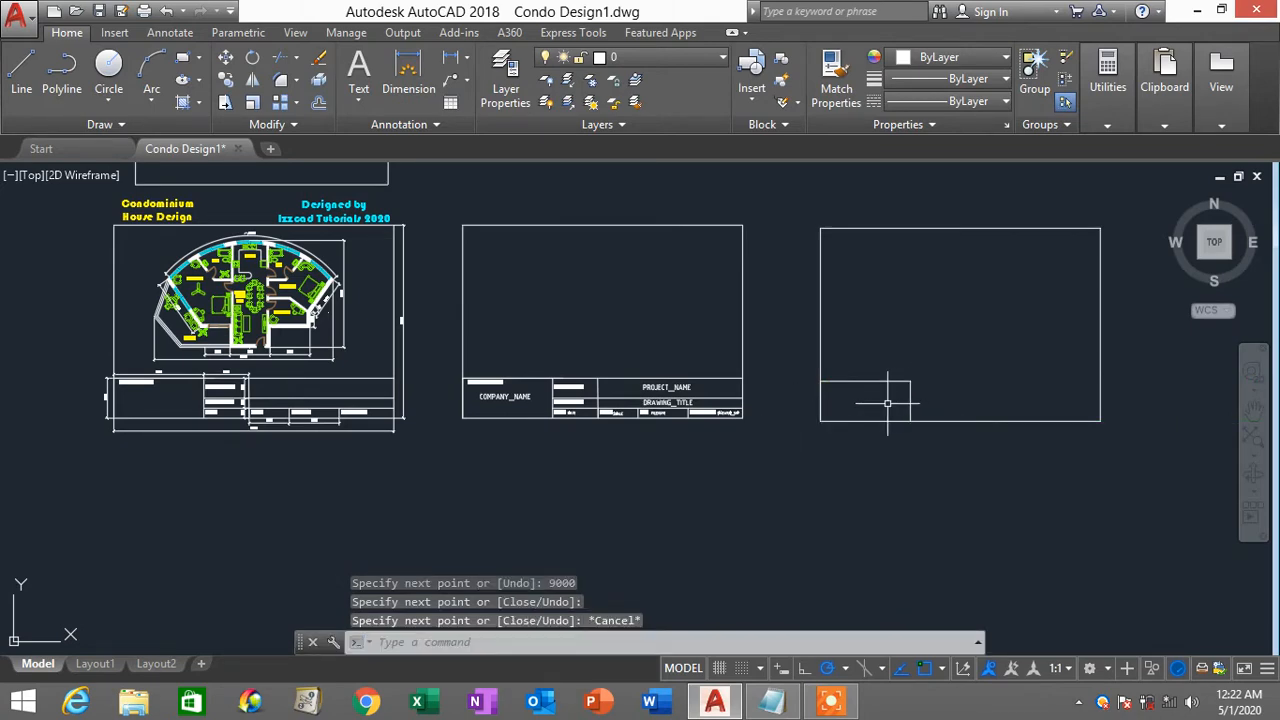
Step: Examine the width and row height dimensions of the project name, drawing title and date cells in the dimensioned title block
scroll(340, 400, up, 3)
middle_drag(251, 373, 608, 425)
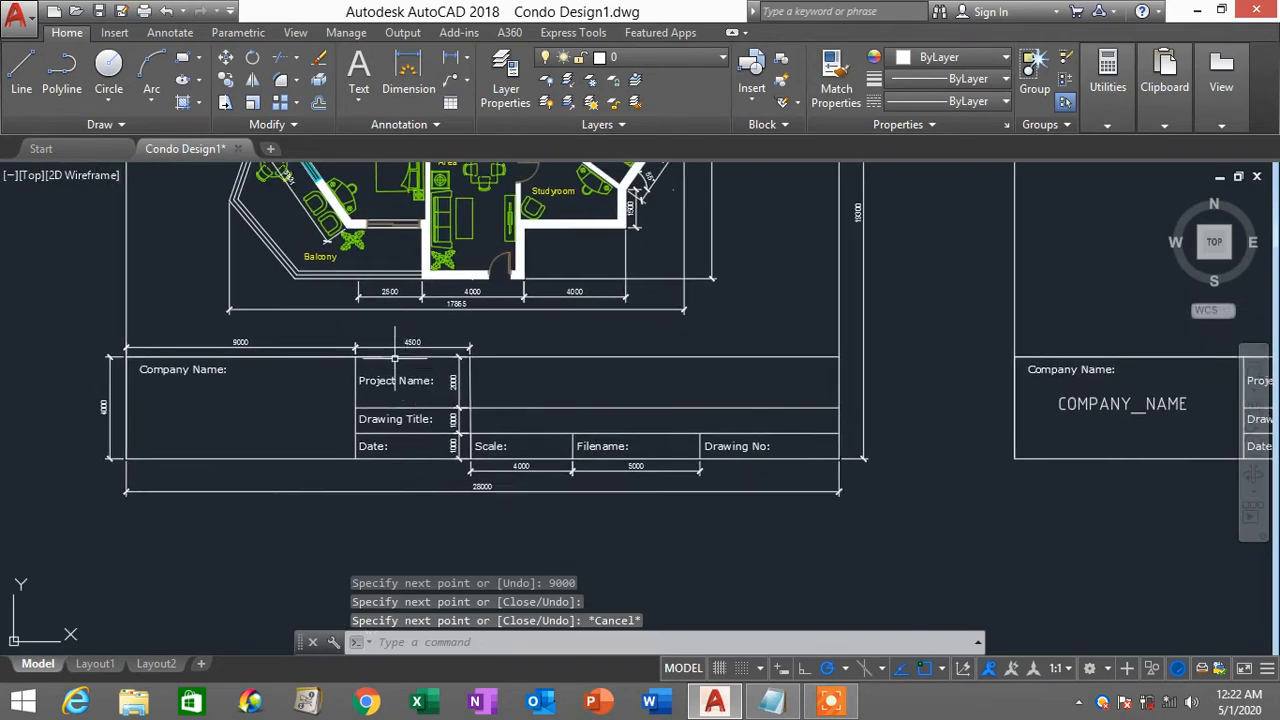
scroll(402, 356, up, 4)
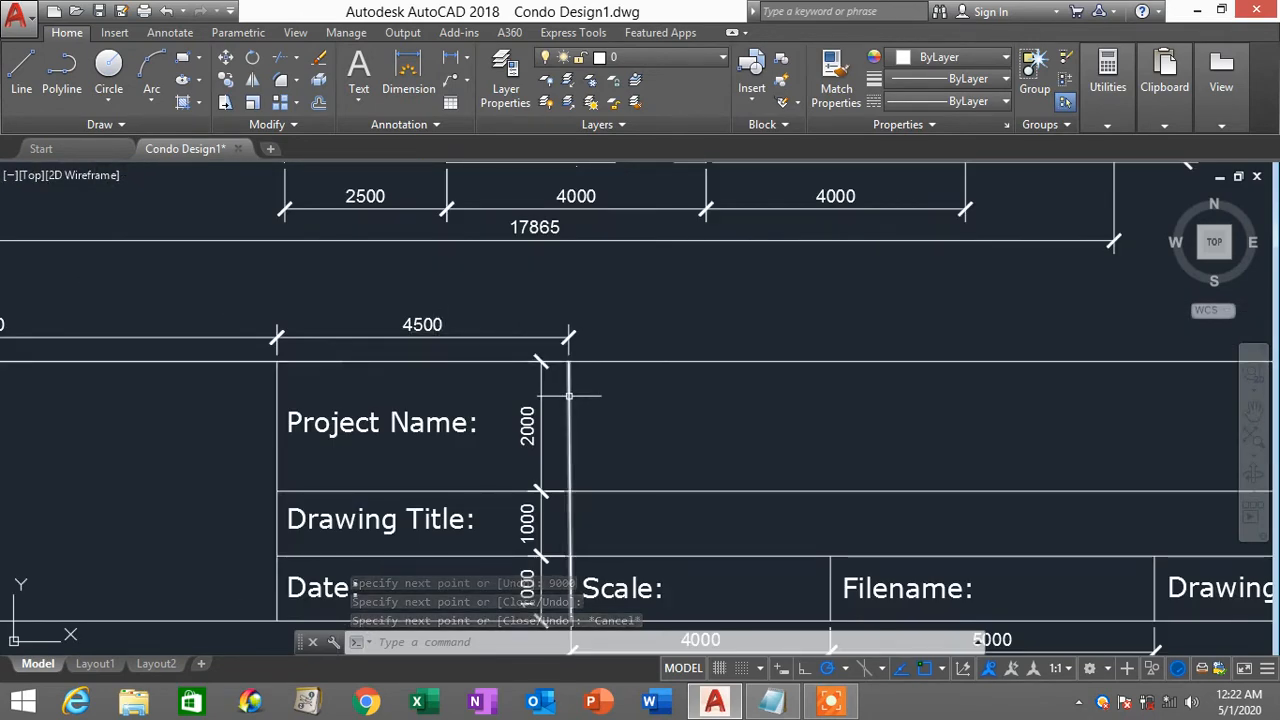
scroll(570, 398, down, 2)
scroll(570, 398, down, 2)
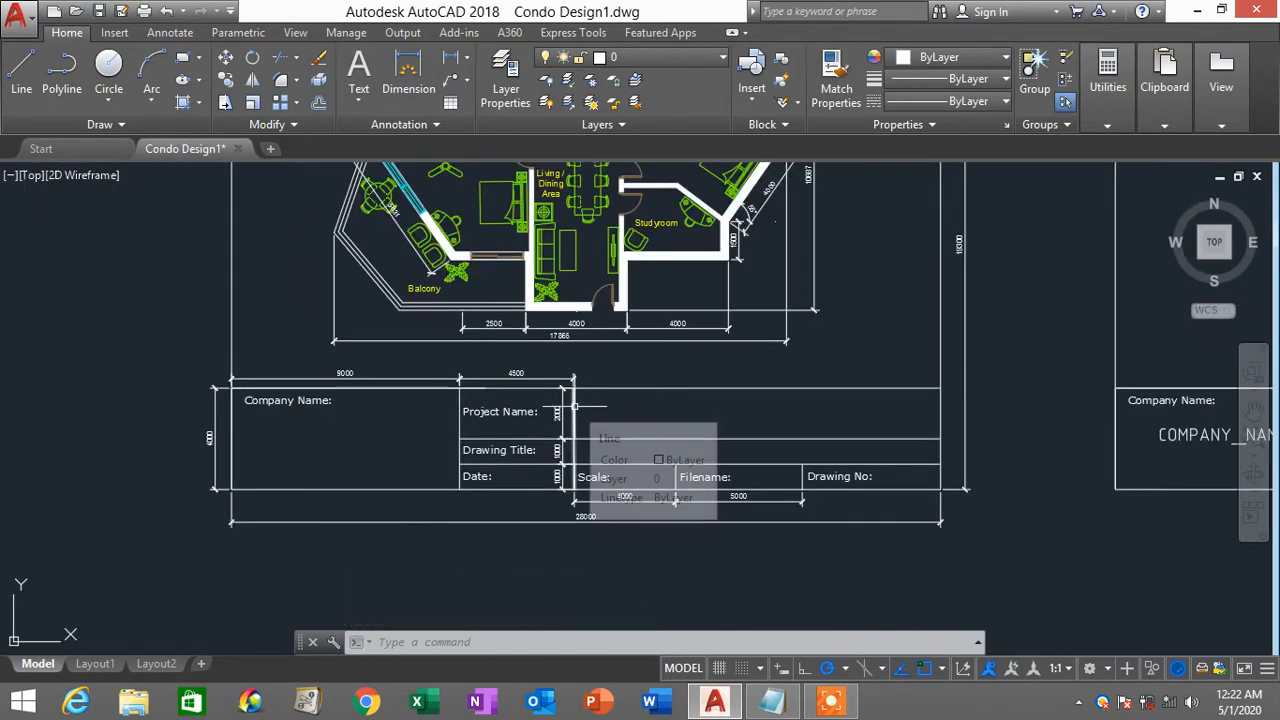
middle_drag(604, 406, 258, 371)
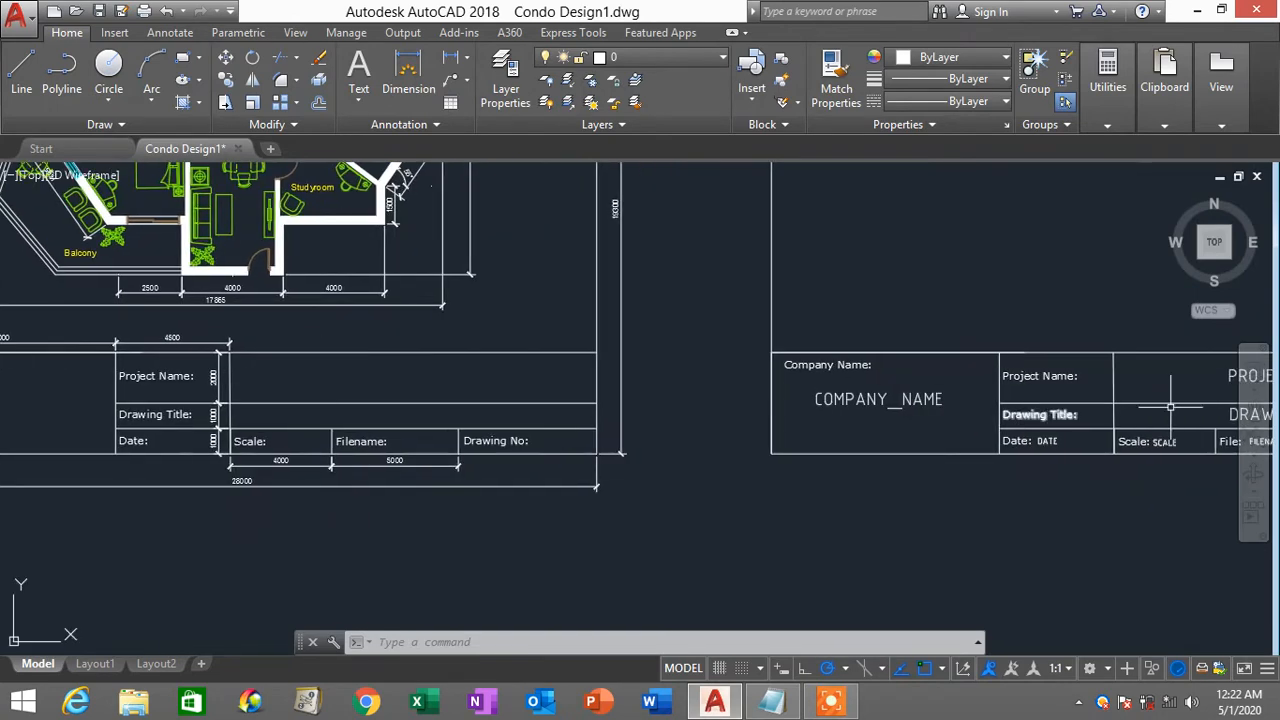
middle_drag(1046, 394, 612, 439)
scroll(899, 439, down, 2)
middle_drag(987, 430, 561, 428)
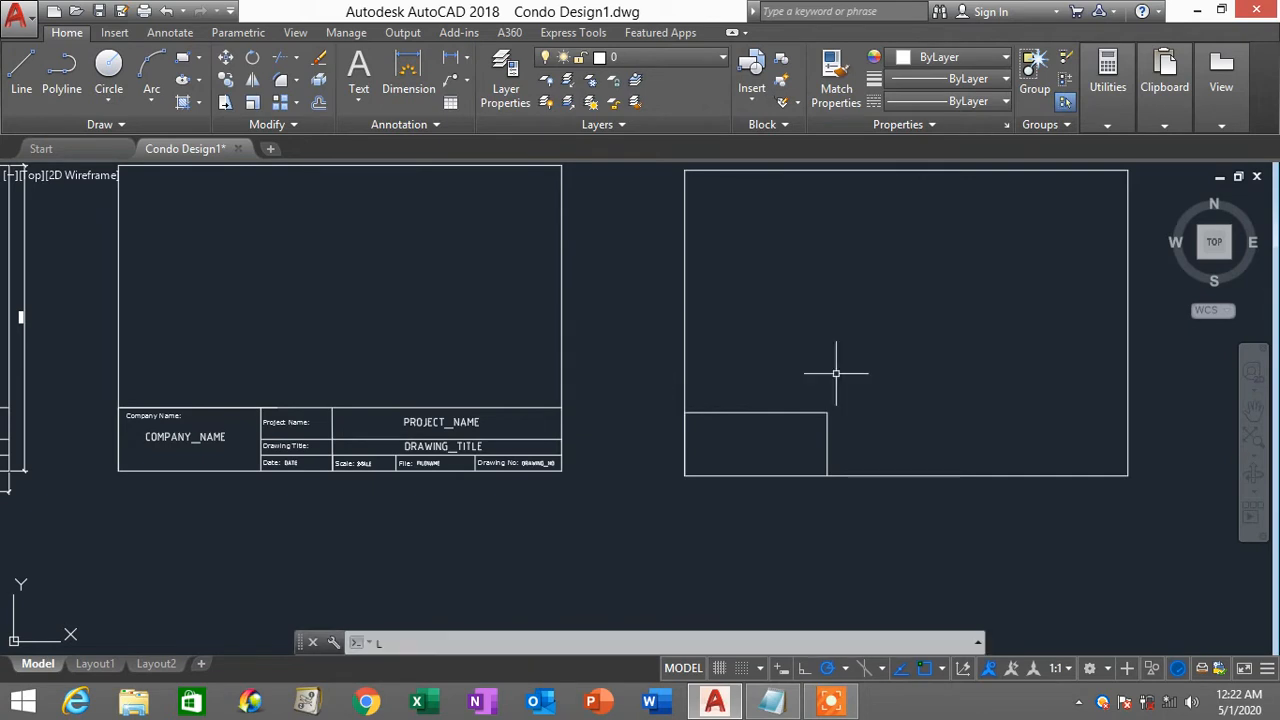
Step: Draw the label column from the company cell's upper-right corner with lines 4500 right and straight down to the frame's bottom edge
text(l)
key(Return)
click(829, 411)
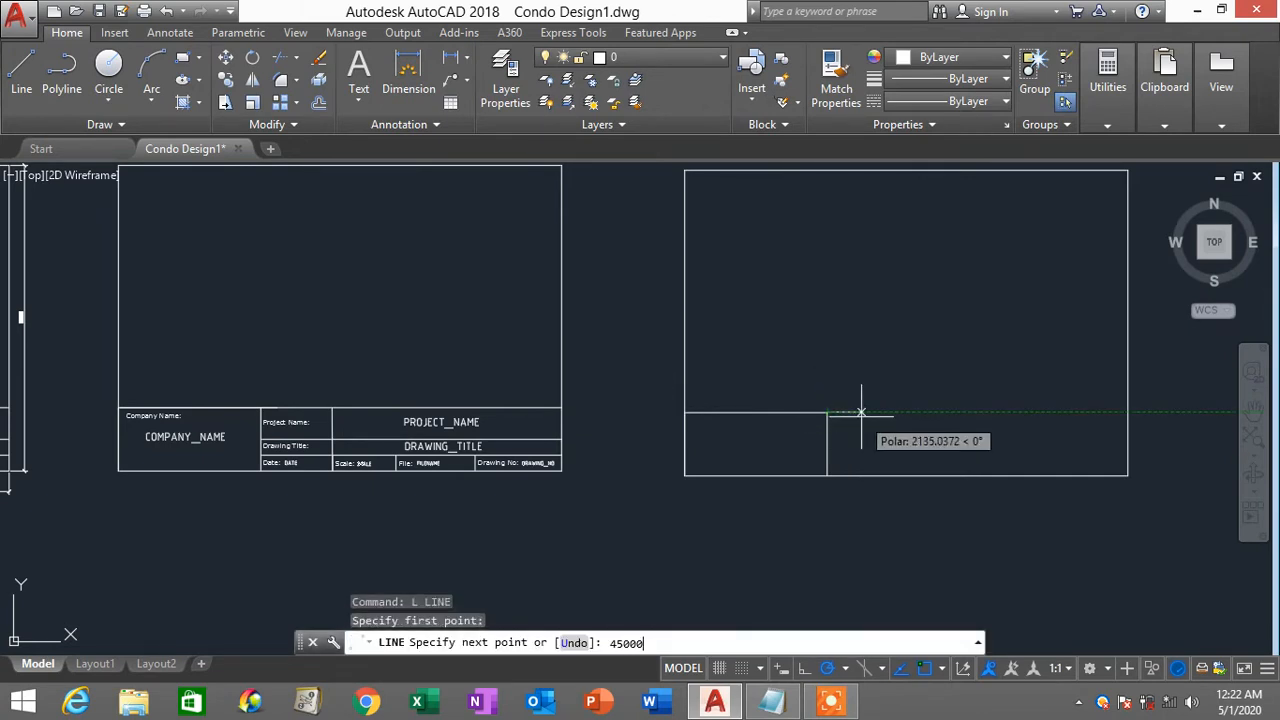
key(Return)
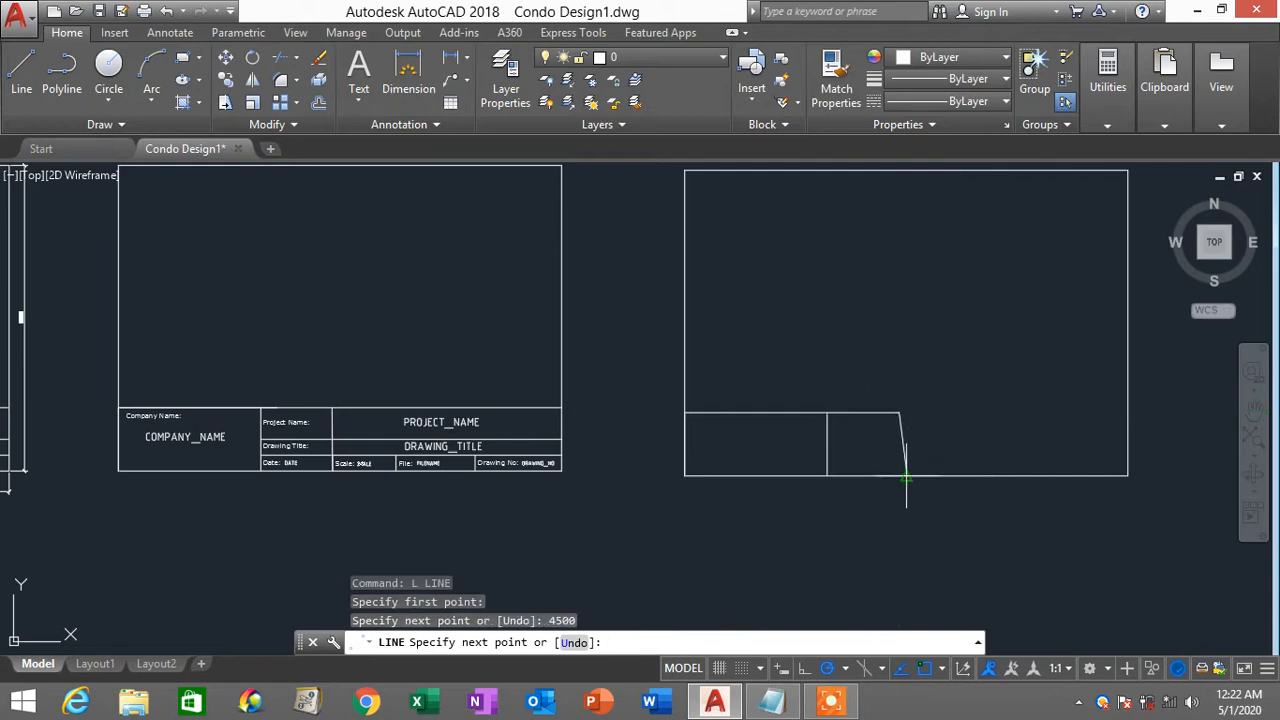
click(899, 476)
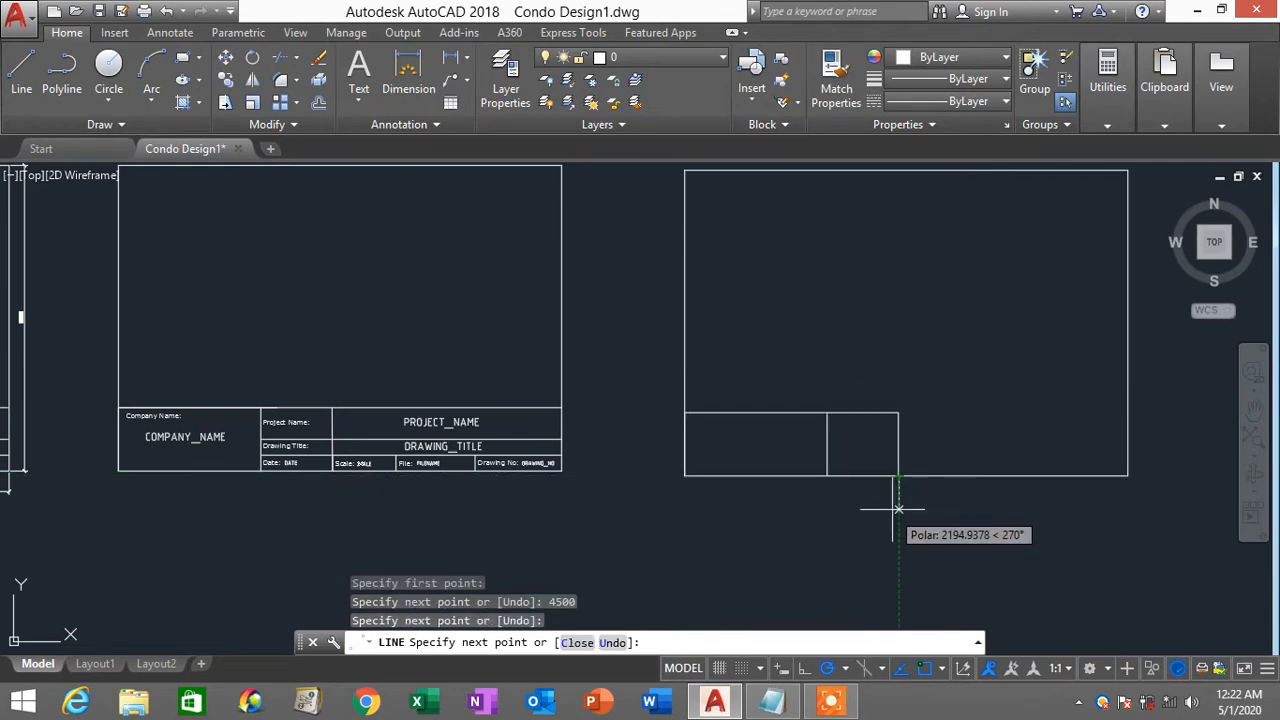
key(Escape)
Step: Draw a horizontal line from the label column's upper-right corner to the frame's right edge
scroll(870, 505, down, 4)
scroll(685, 465, up, 4)
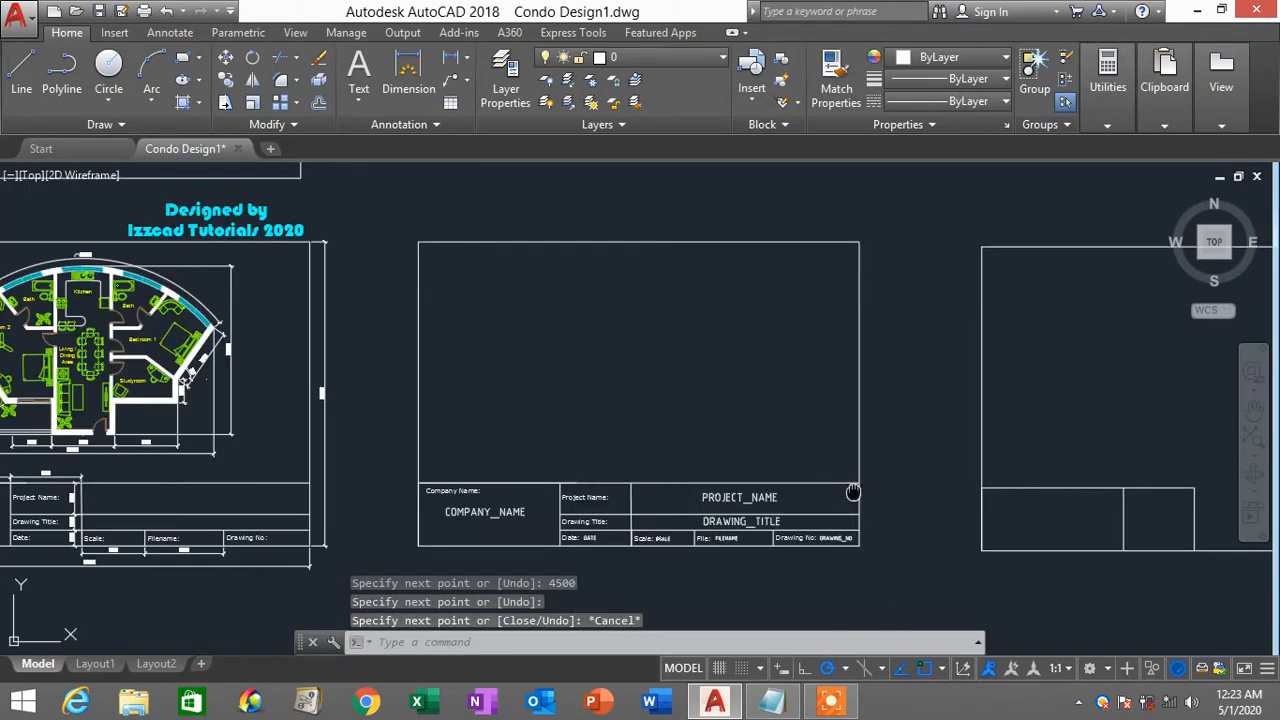
text(l)
key(Return)
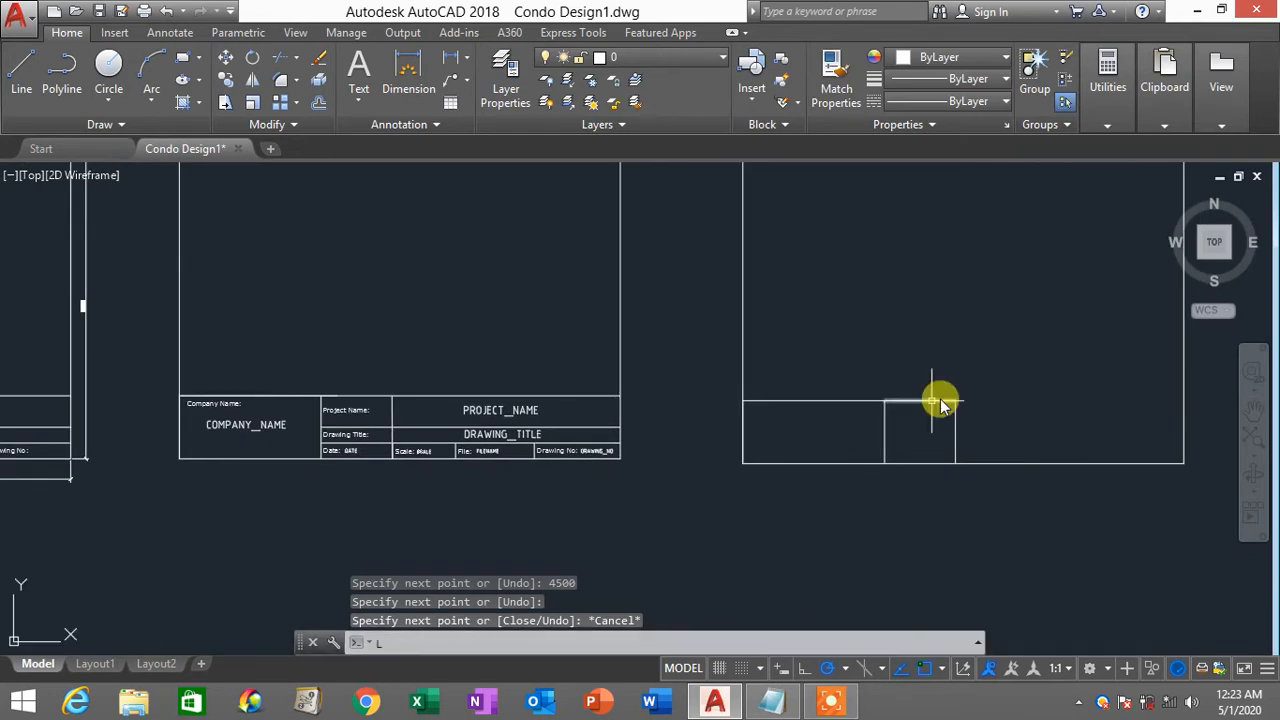
click(956, 400)
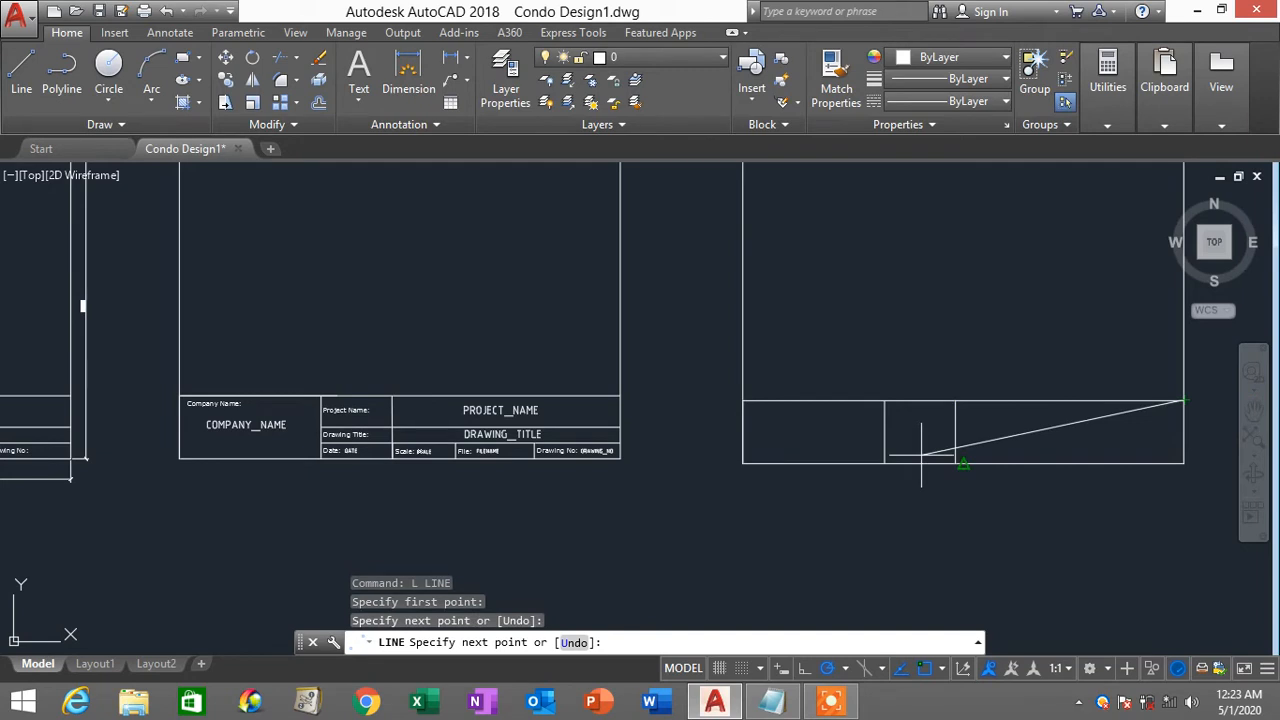
key(Escape)
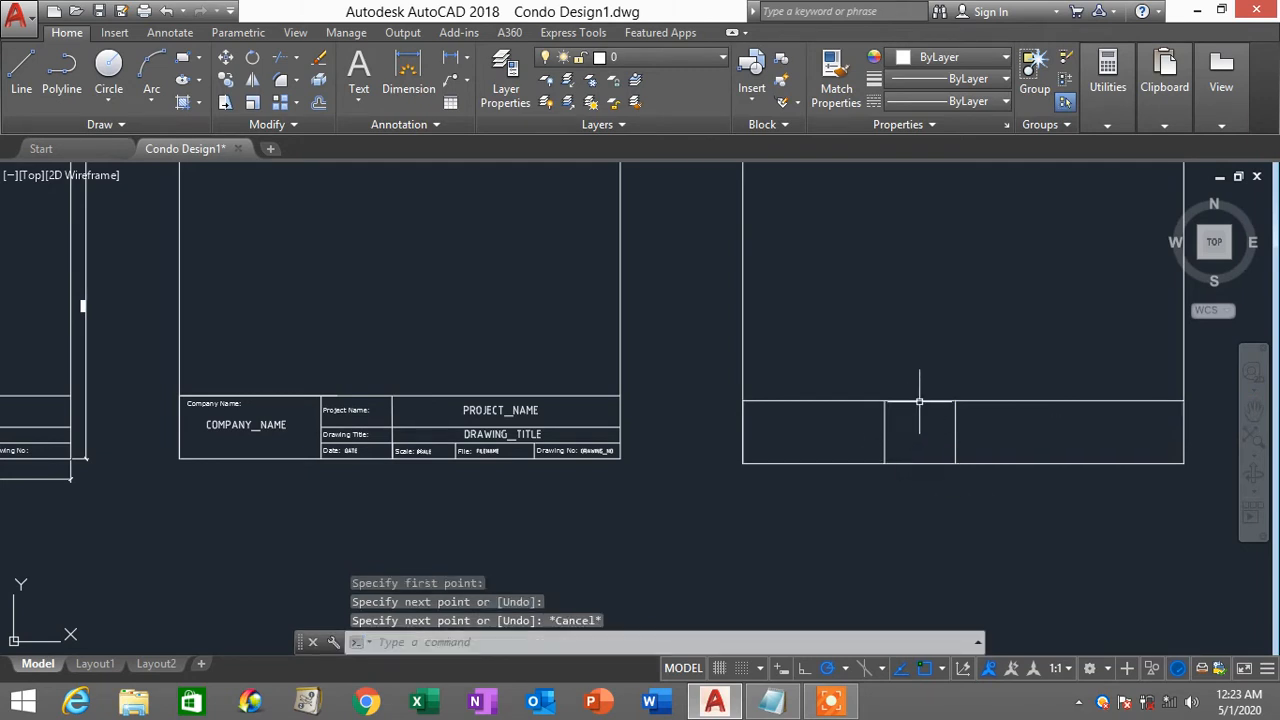
Step: Draw one continuous line from the company cell's upper-right corner to the frame's right edge and check its extent
text(L)
key(Return)
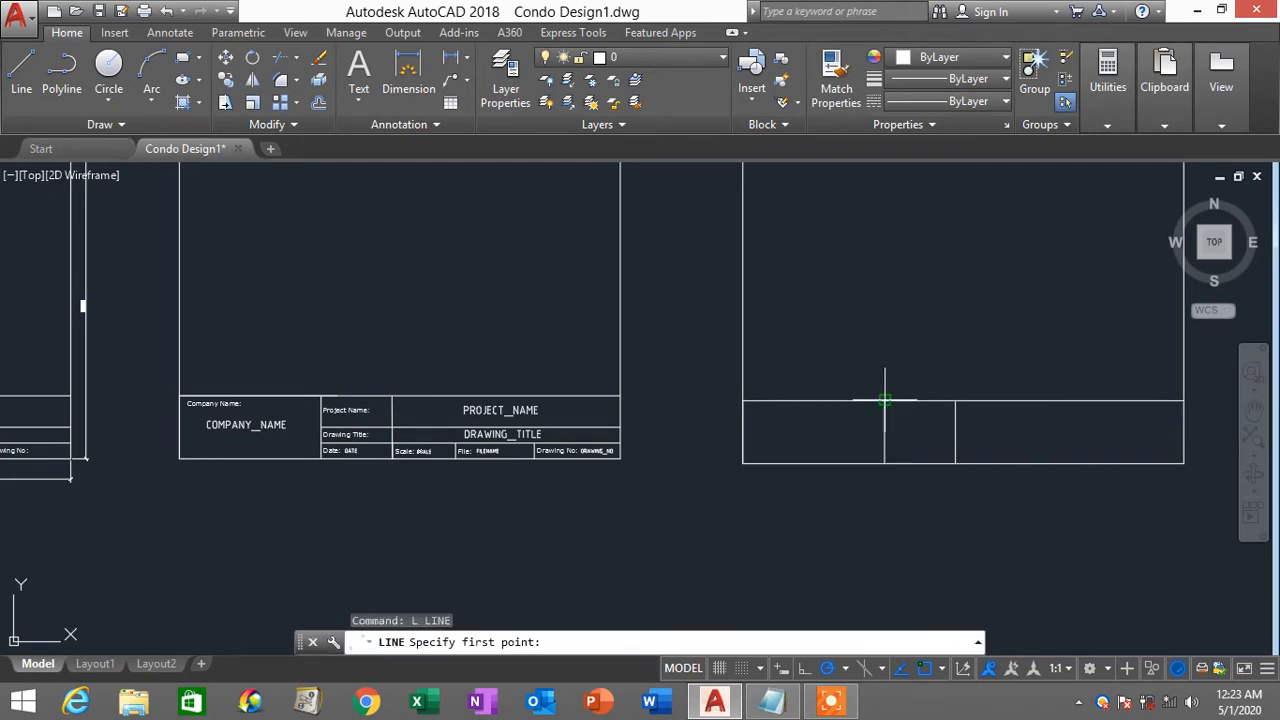
click(882, 400)
click(1183, 400)
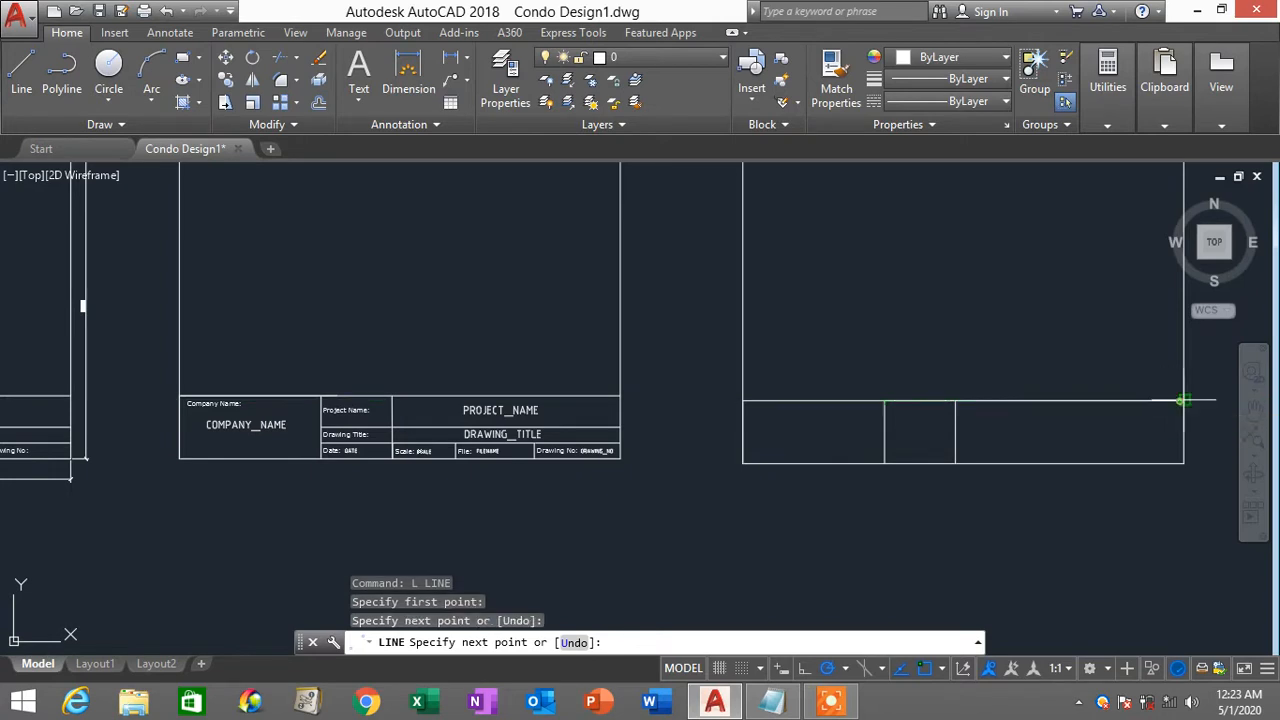
key(Return)
click(1014, 400)
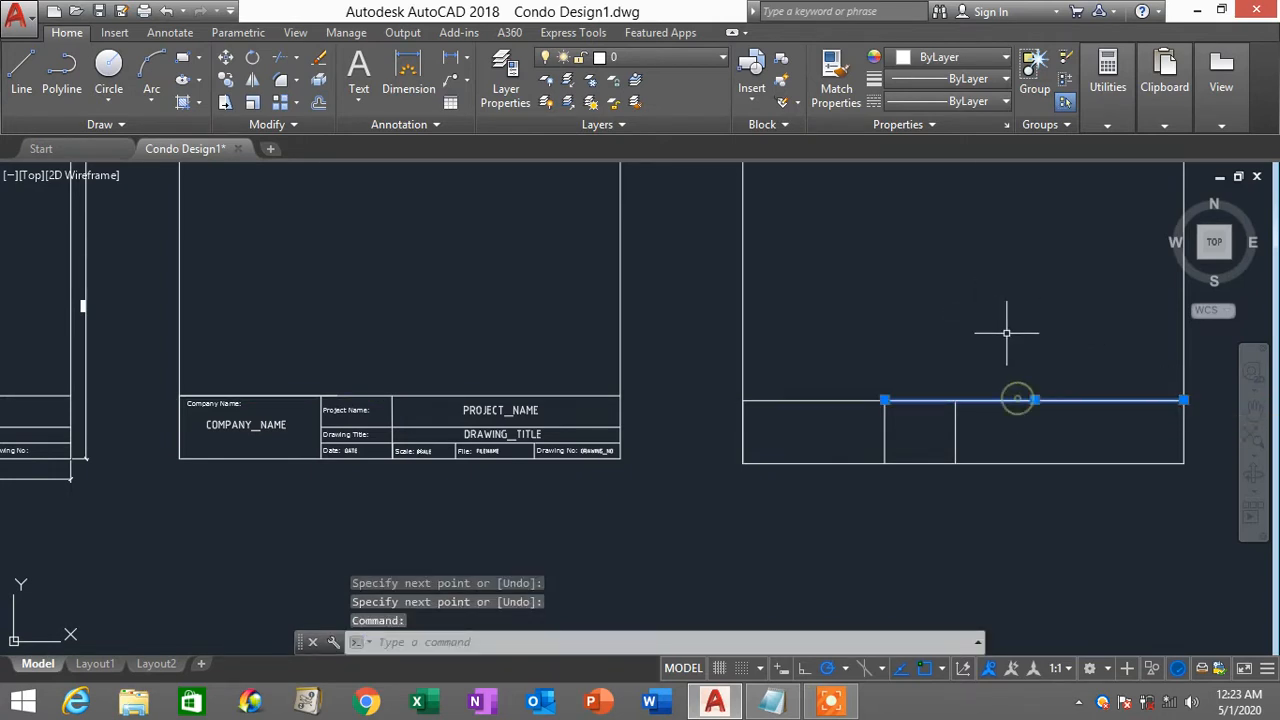
key(Escape)
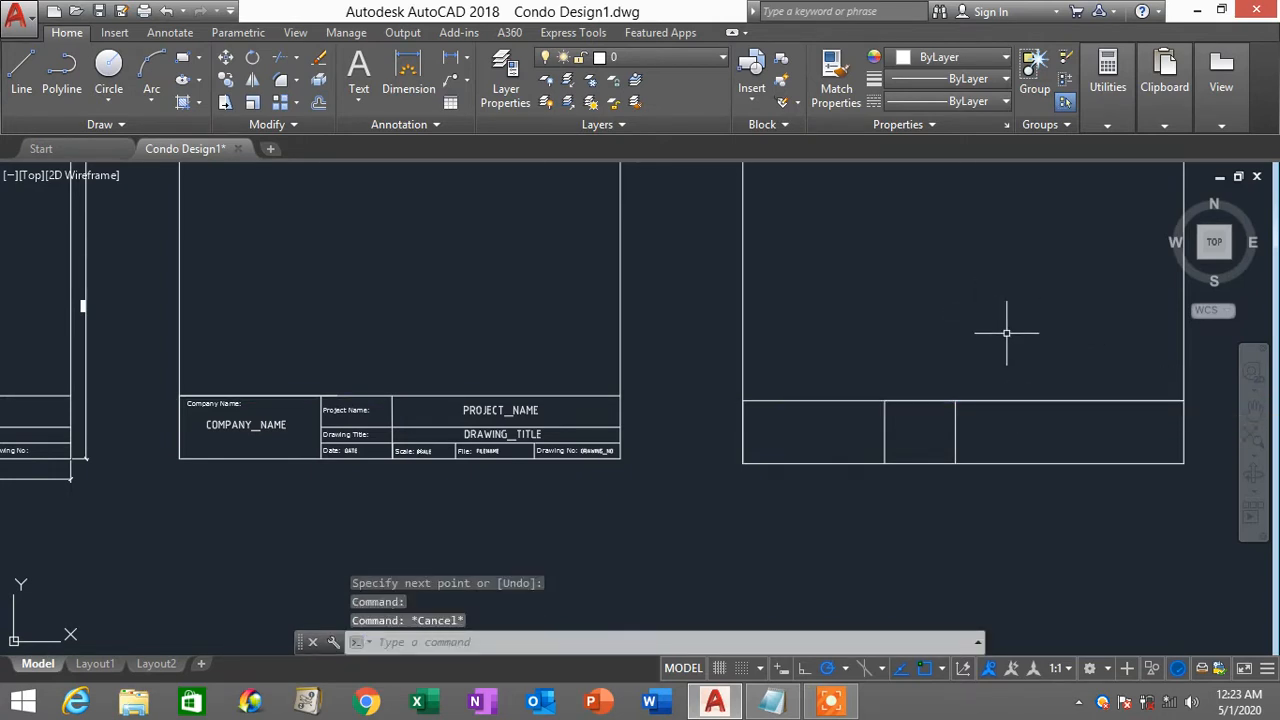
Step: Offset the continuous top line of the title block 2000 downward to form the project name row
text(O)
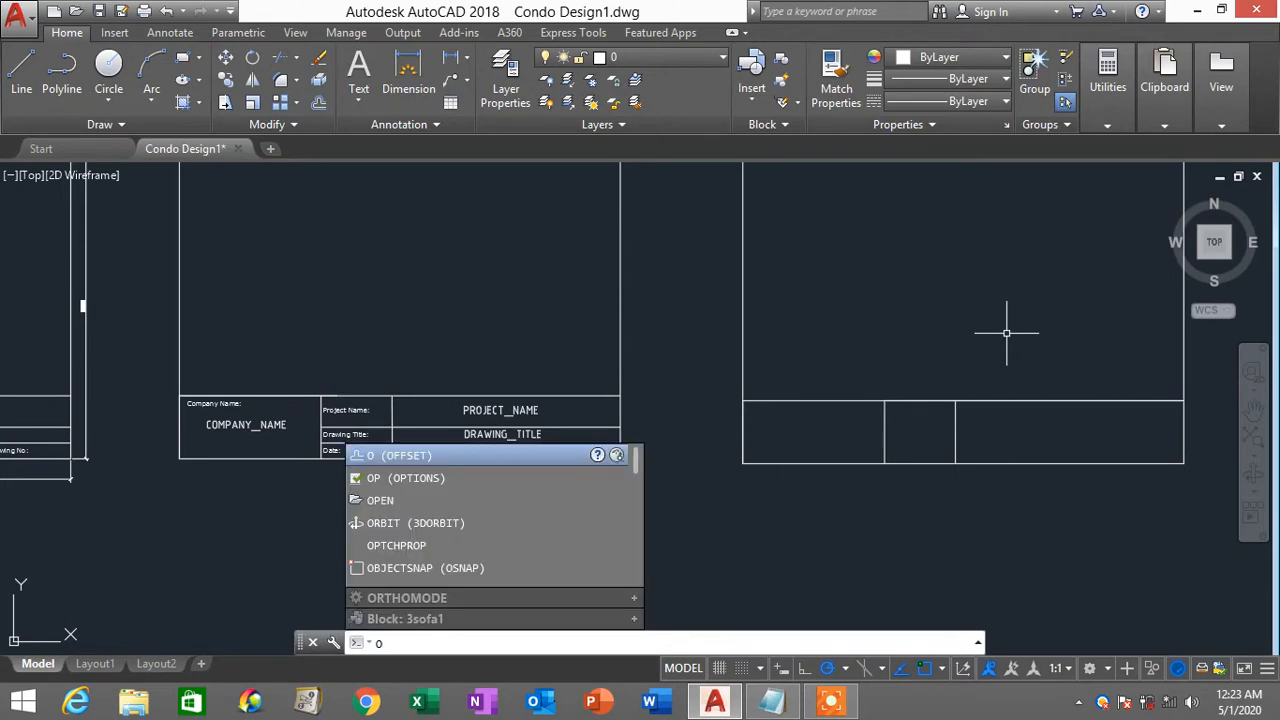
key(Return)
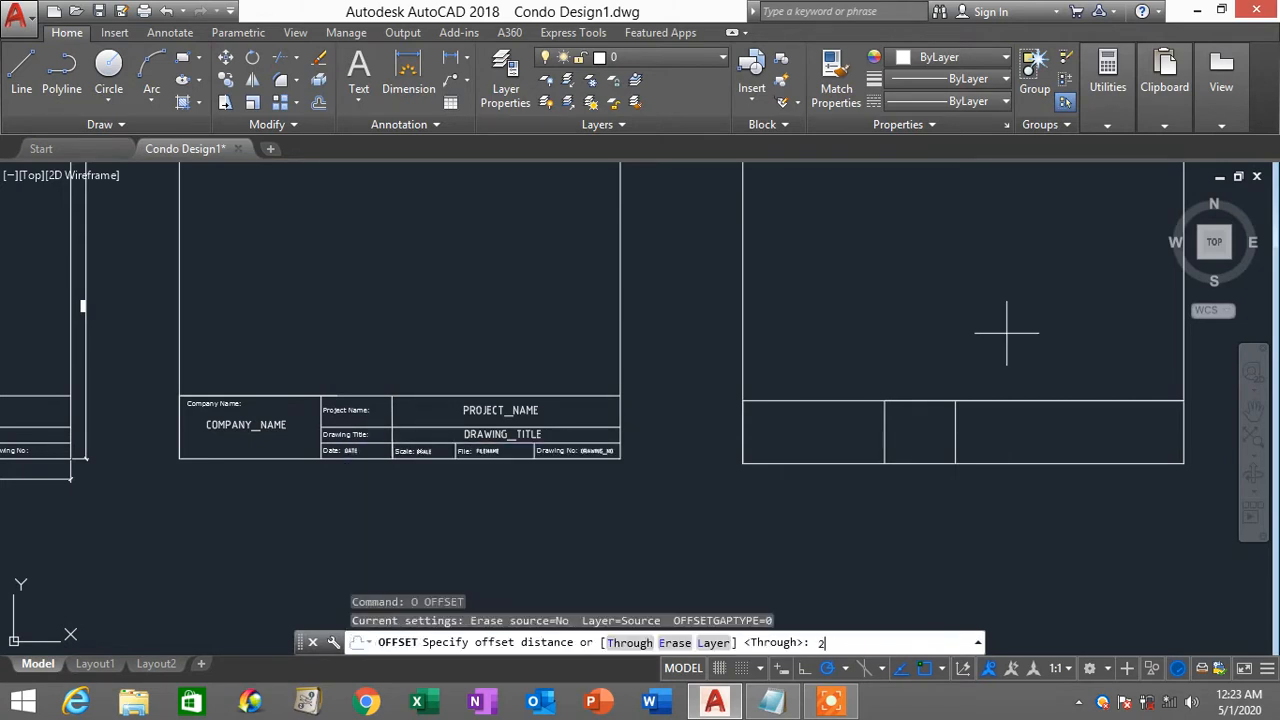
text(2000)
key(Return)
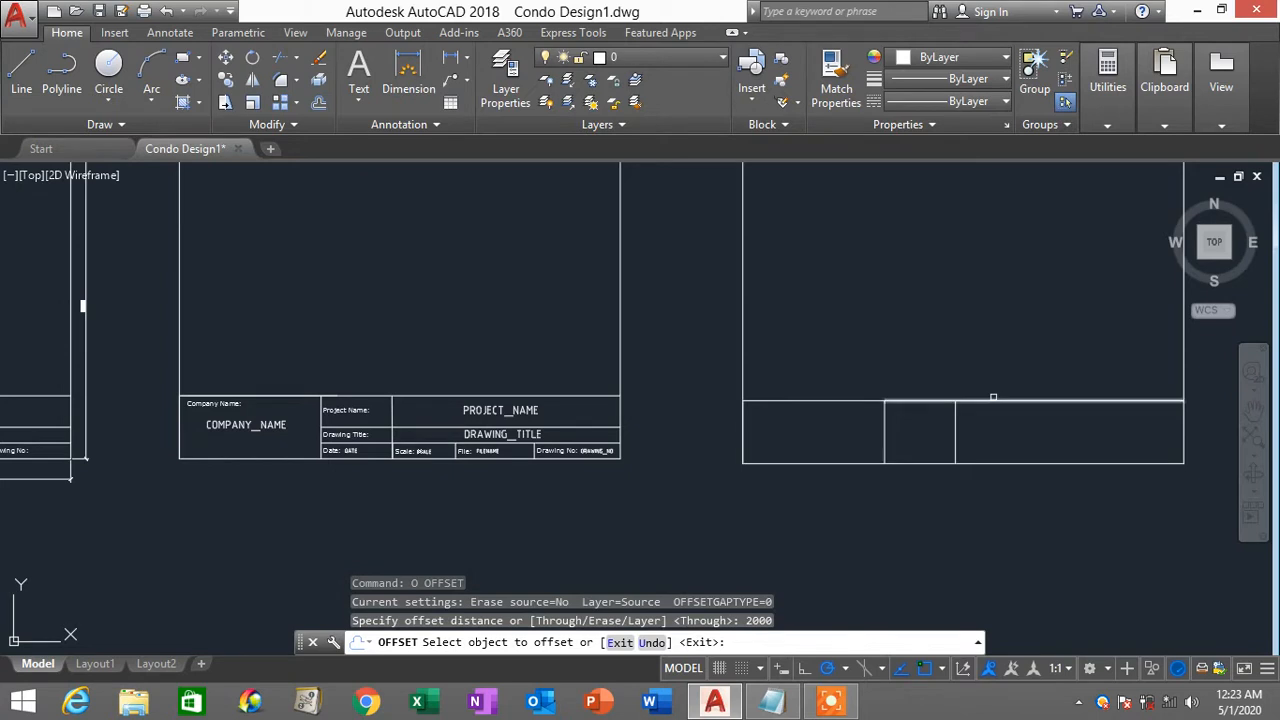
click(994, 400)
click(1006, 453)
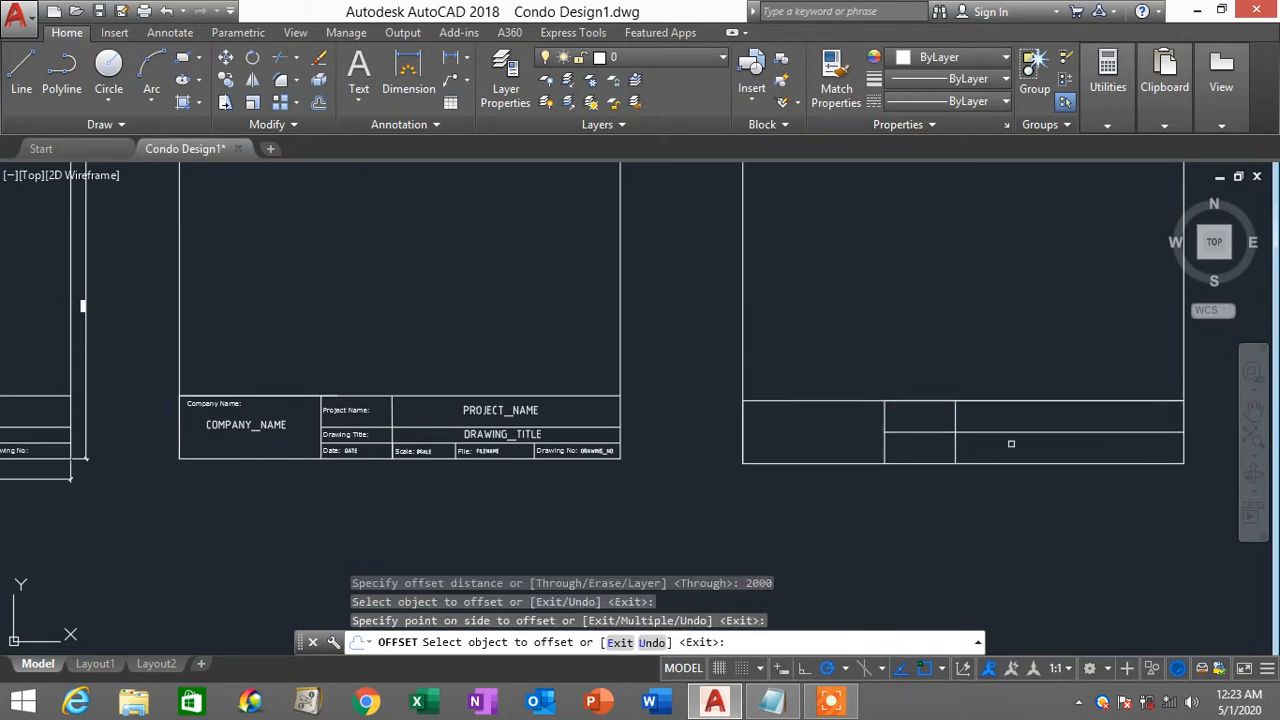
key(Escape)
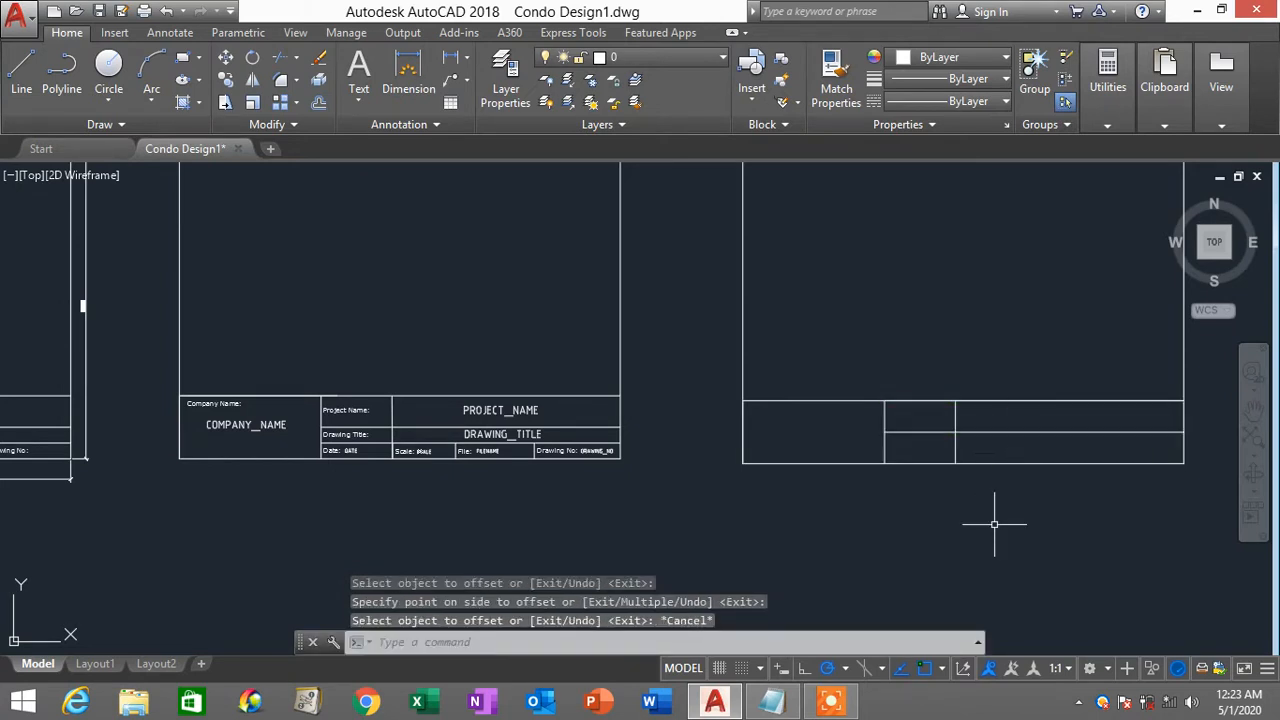
Step: Offset the project name row's lower line 1000 downward to separate the drawing title and date rows
text(o)
key(Return)
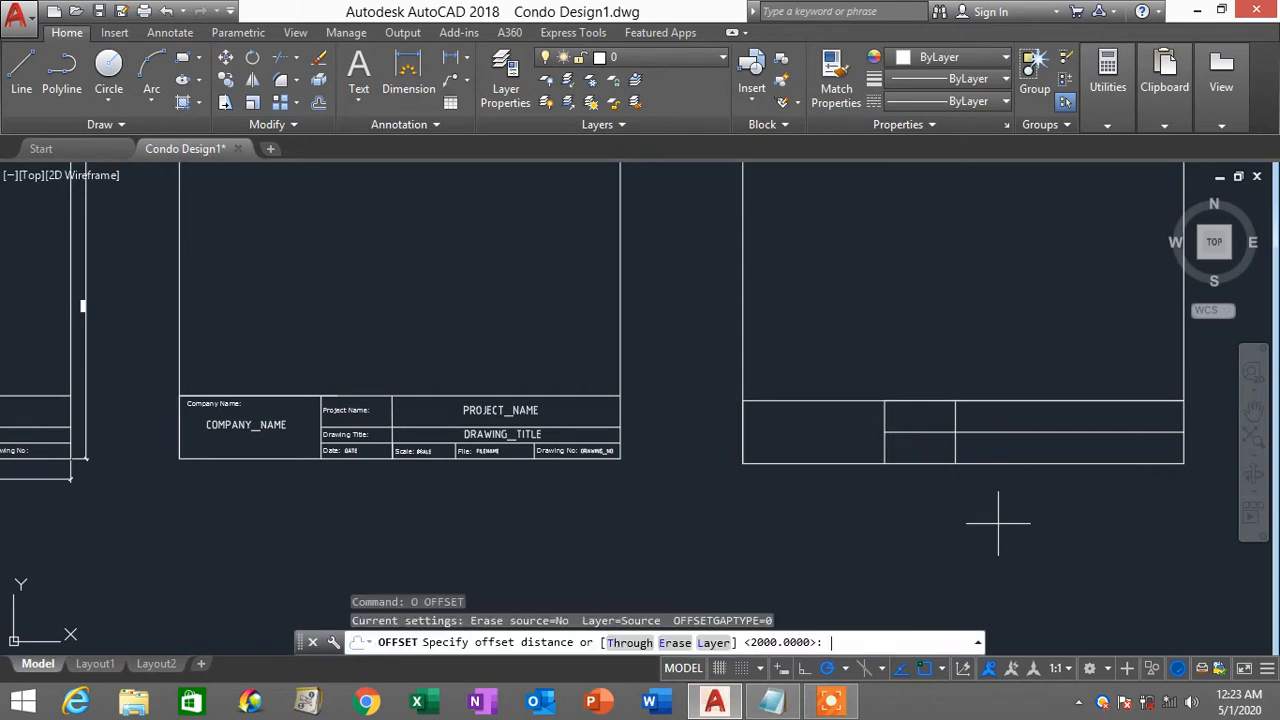
text(1000)
key(Return)
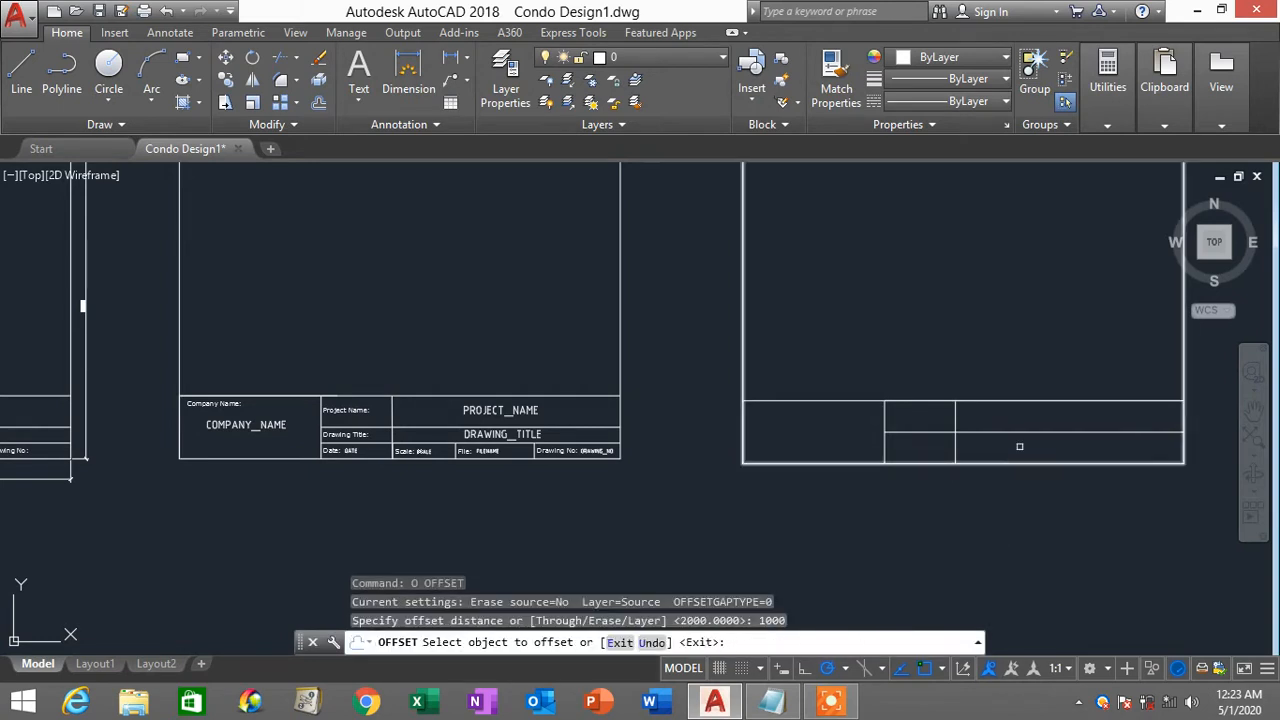
click(1020, 432)
click(1023, 453)
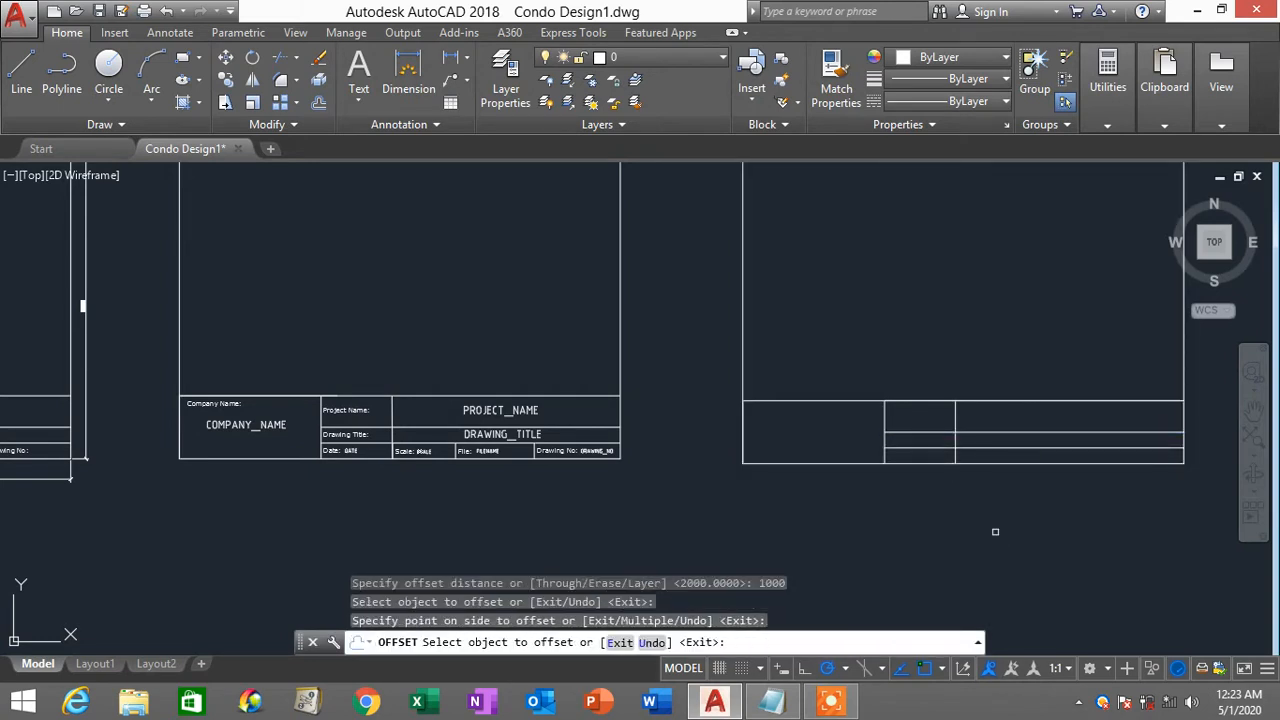
key(Escape)
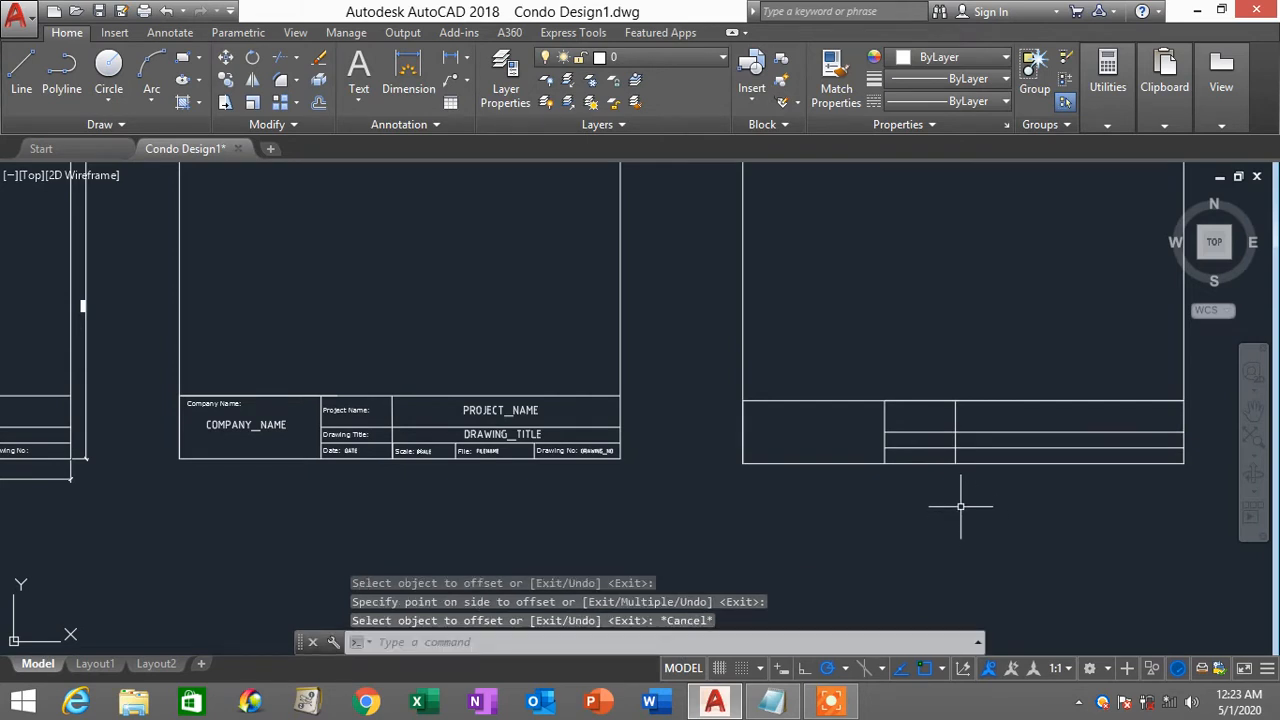
Step: Compare the reference title block's labels and cells with the new, empty title block
scroll(905, 467, down, 2)
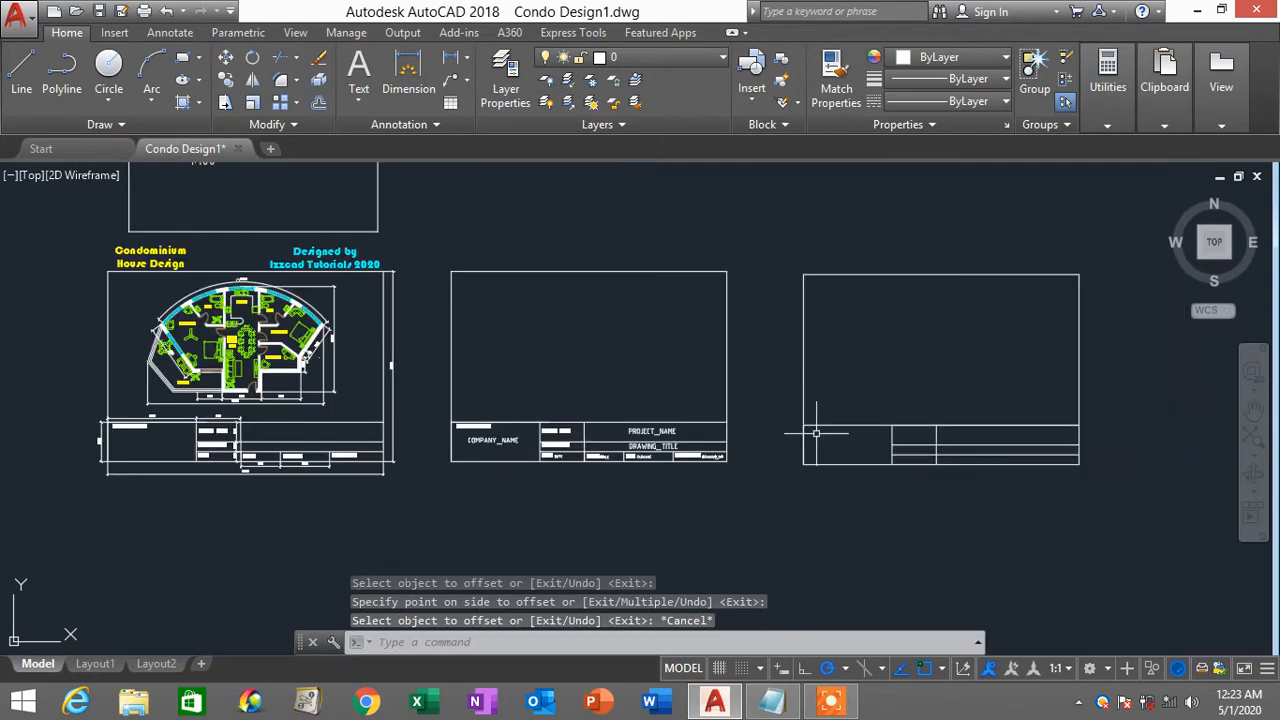
scroll(786, 437, up, 2)
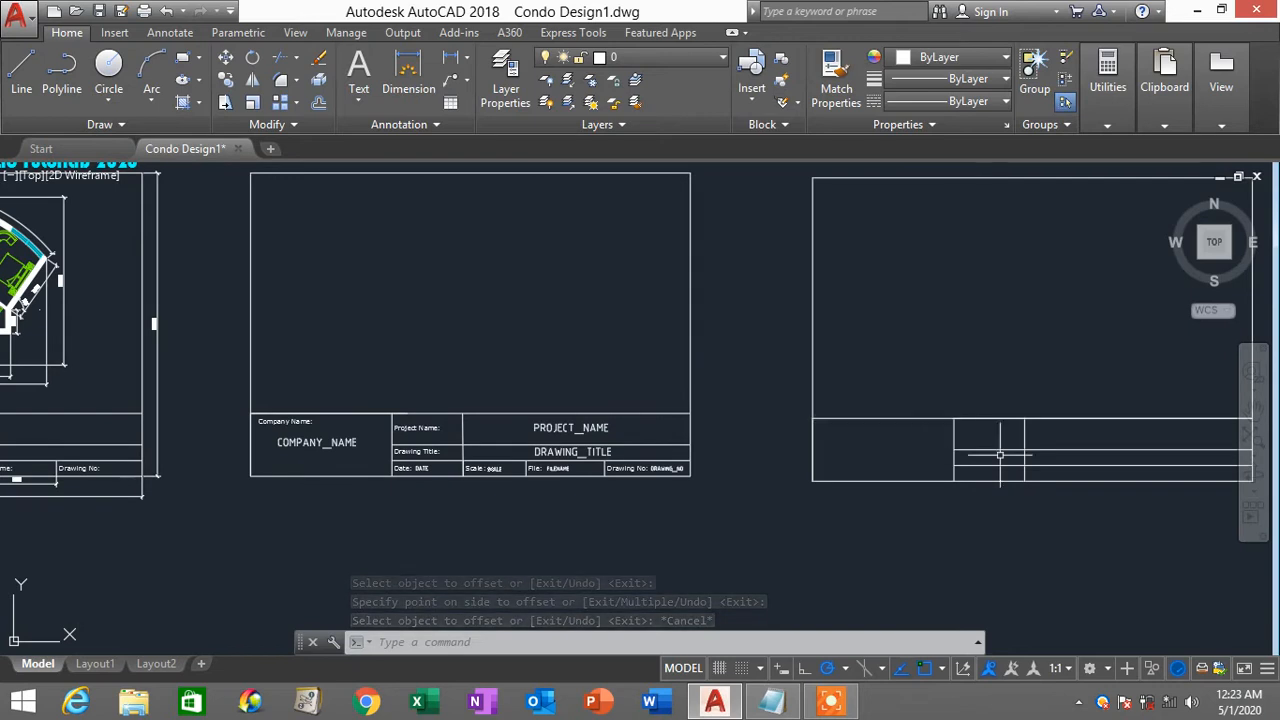
mouse_move(989, 451)
middle_down()
mouse_move(763, 423)
mouse_move(845, 407)
middle_up()
scroll(719, 425, up, 2)
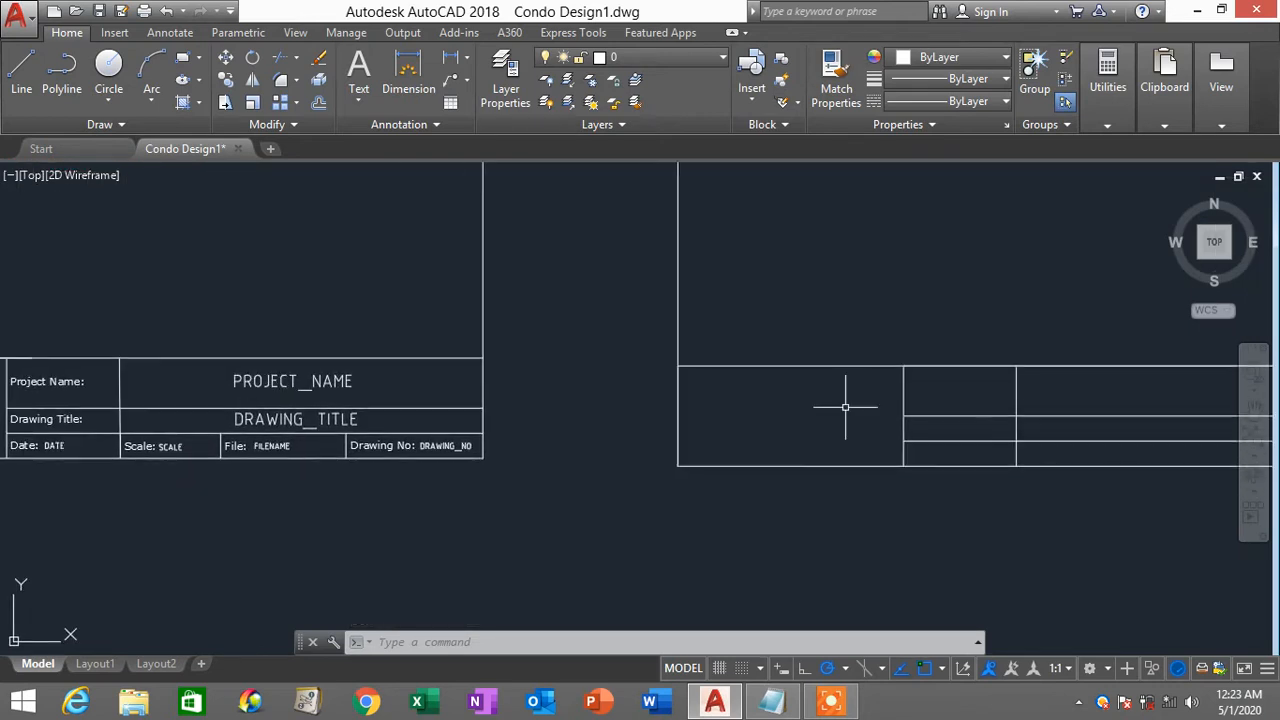
scroll(757, 414, down, 2)
scroll(215, 378, up, 2)
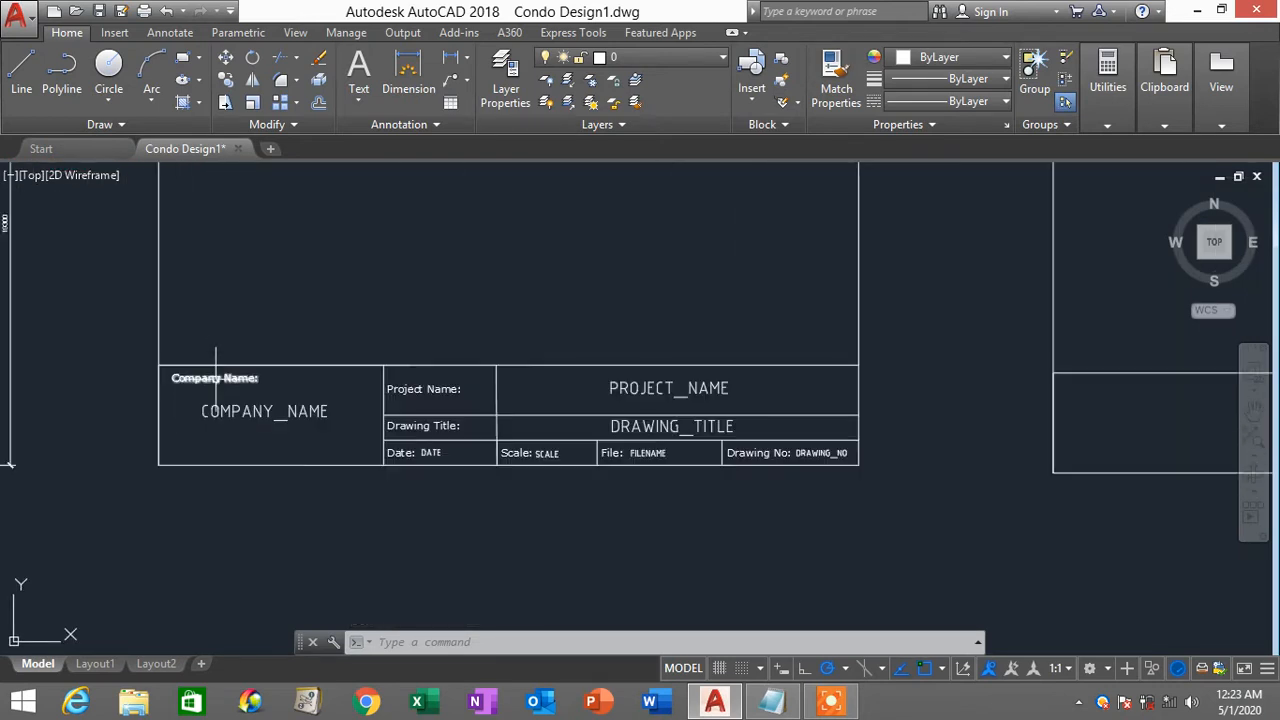
middle_drag(1094, 433, 726, 449)
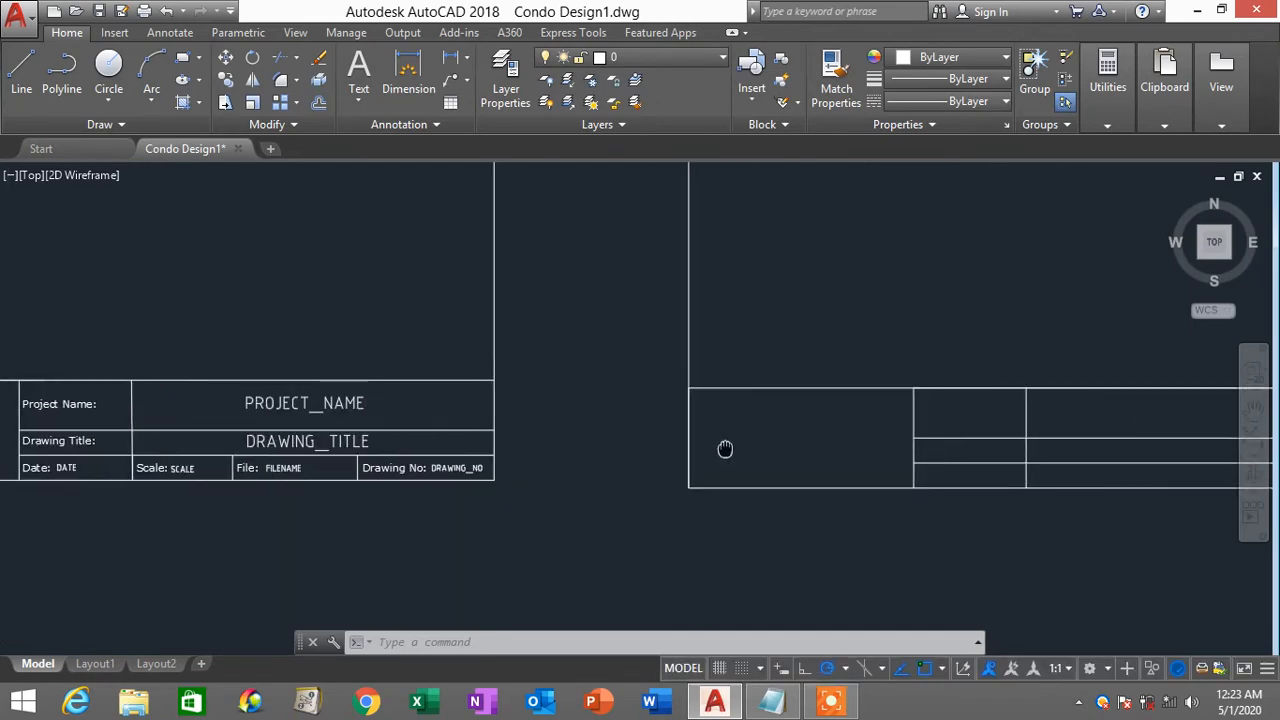
scroll(464, 465, down, 2)
middle_drag(349, 467, 519, 467)
scroll(229, 391, up, 4)
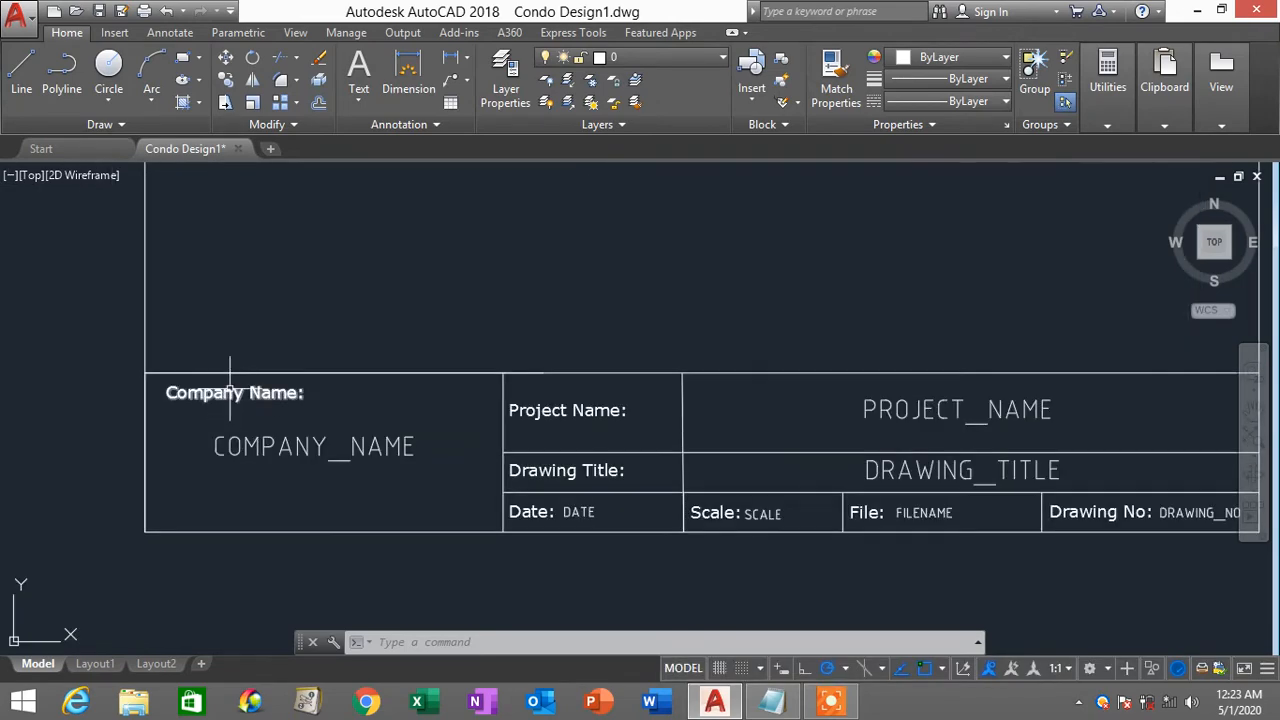
scroll(255, 392, down, 2)
middle_drag(1091, 429, 740, 437)
text(t)
key(Return)
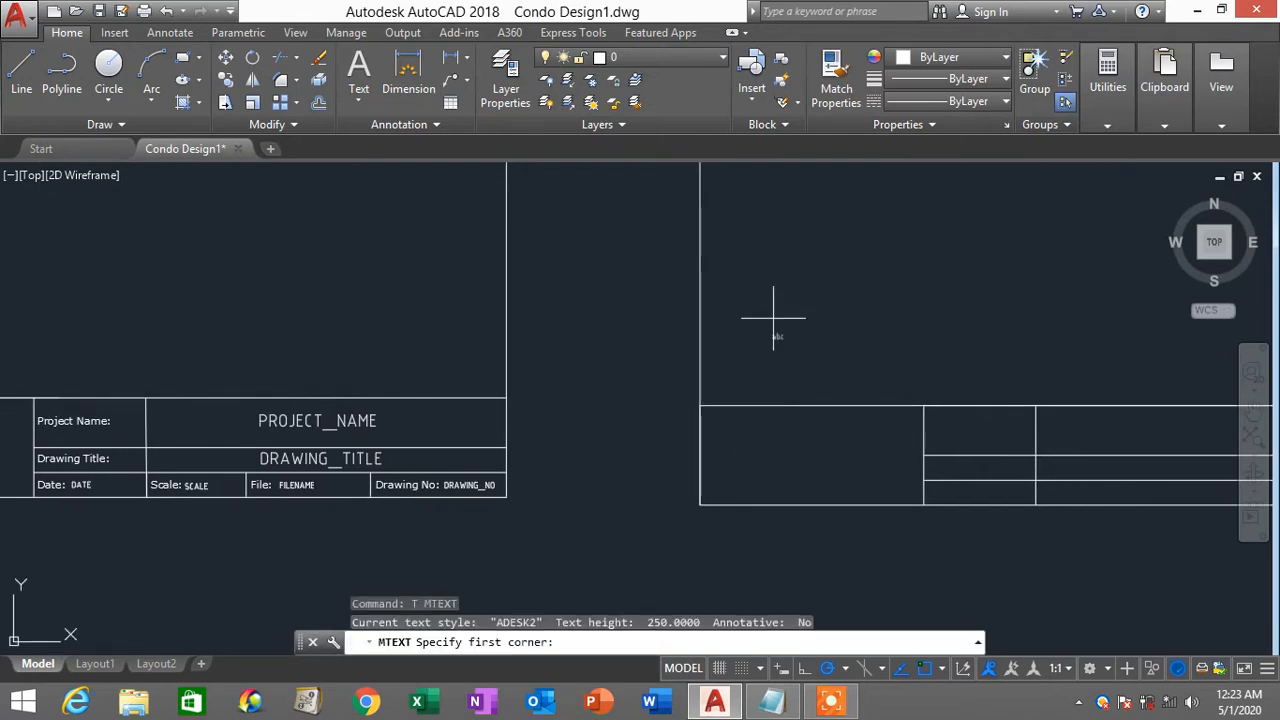
click(767, 281)
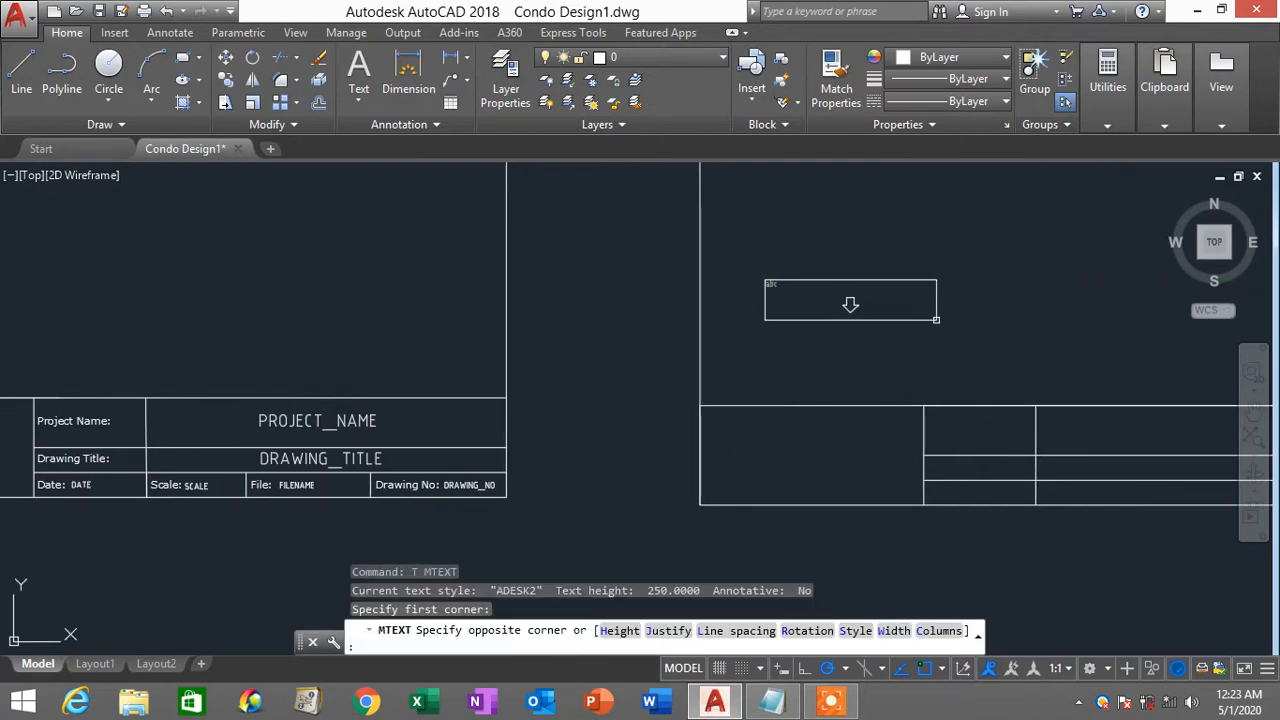
click(955, 330)
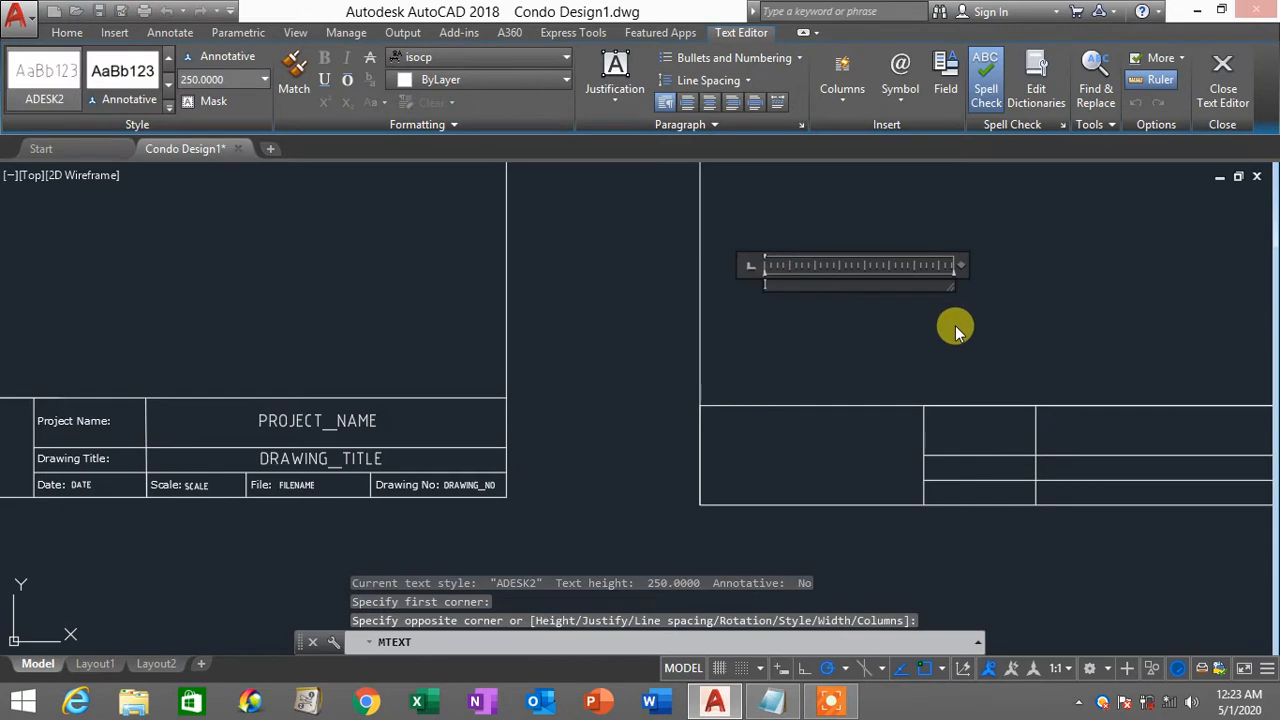
middle_drag(955, 330, 1095, 344)
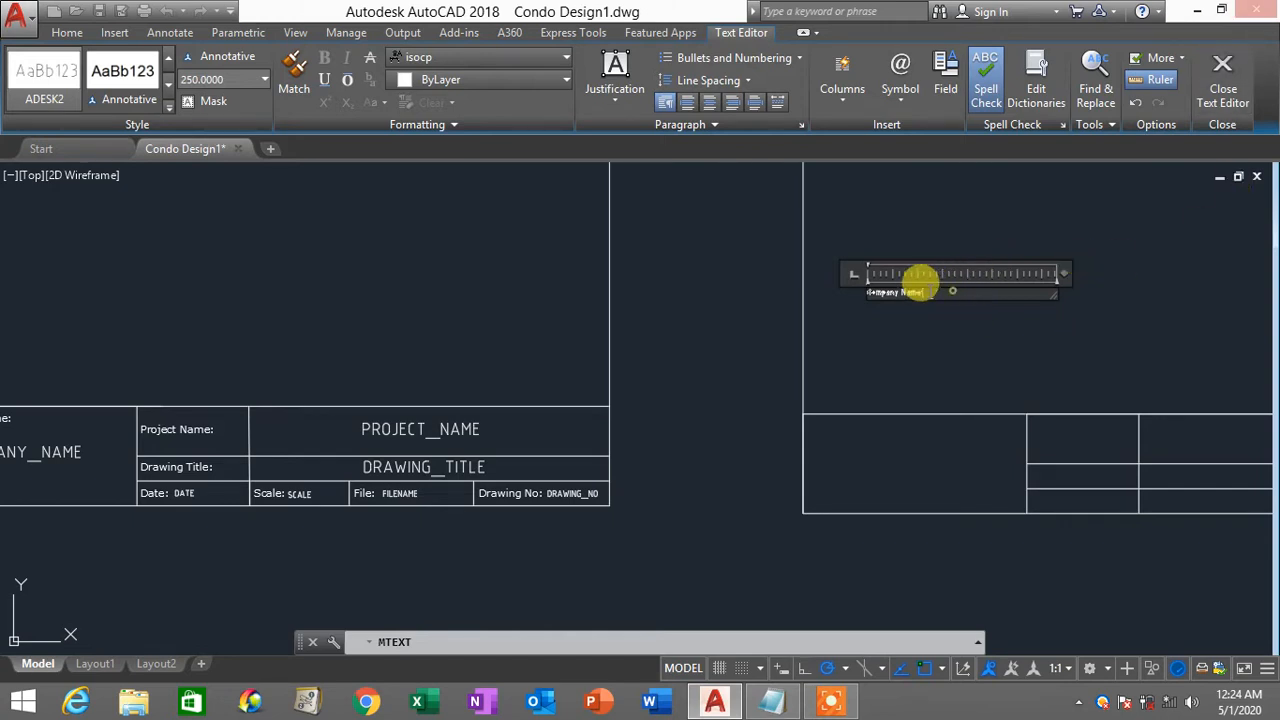
drag(918, 287, 815, 282)
click(226, 80)
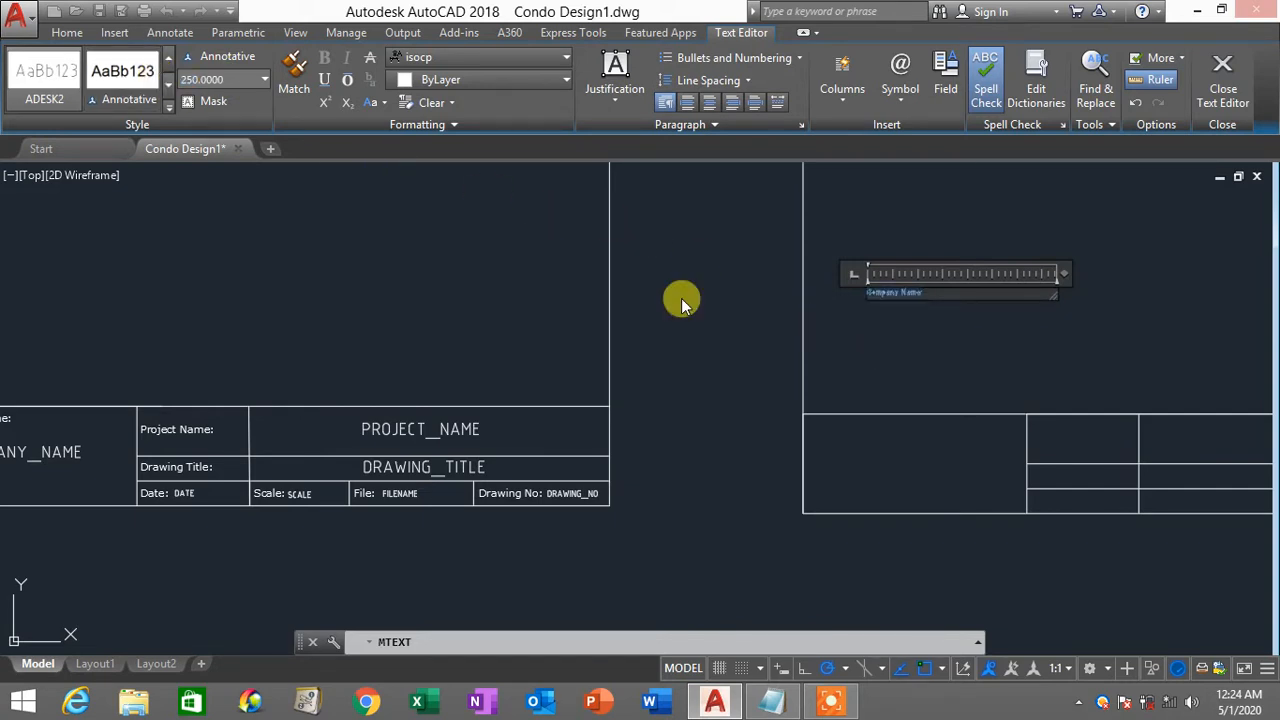
click(226, 79)
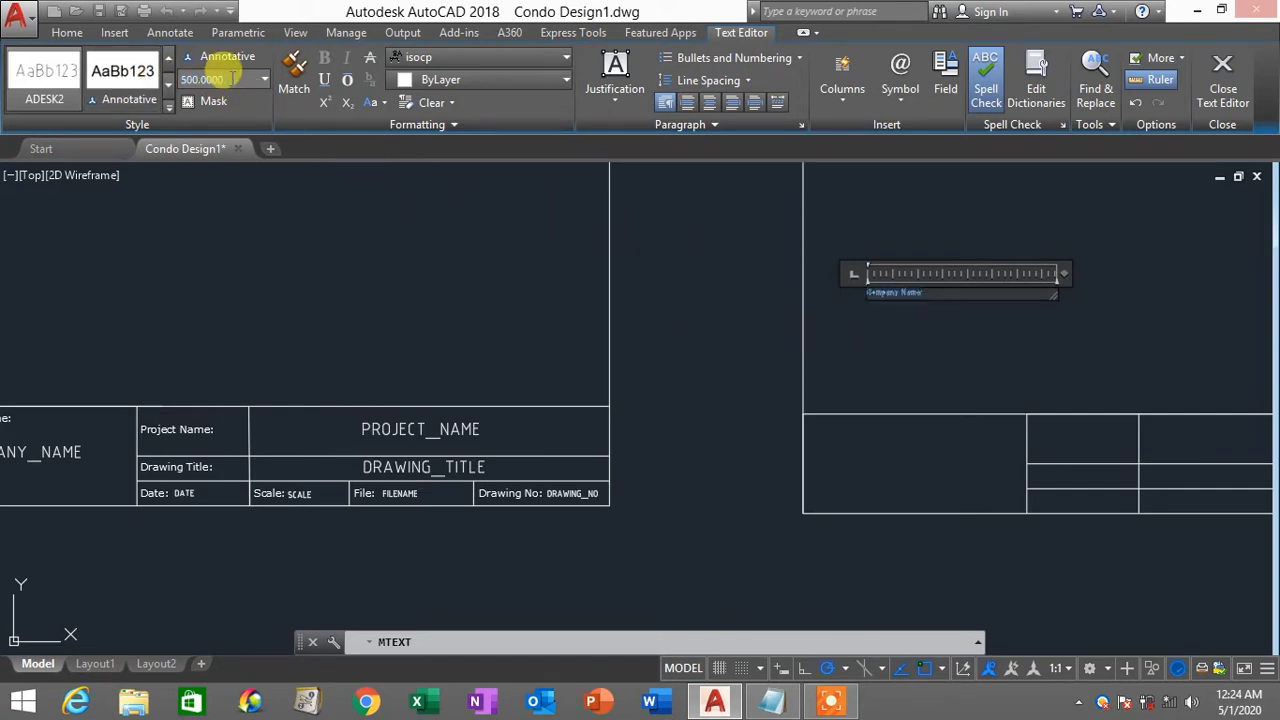
click(888, 282)
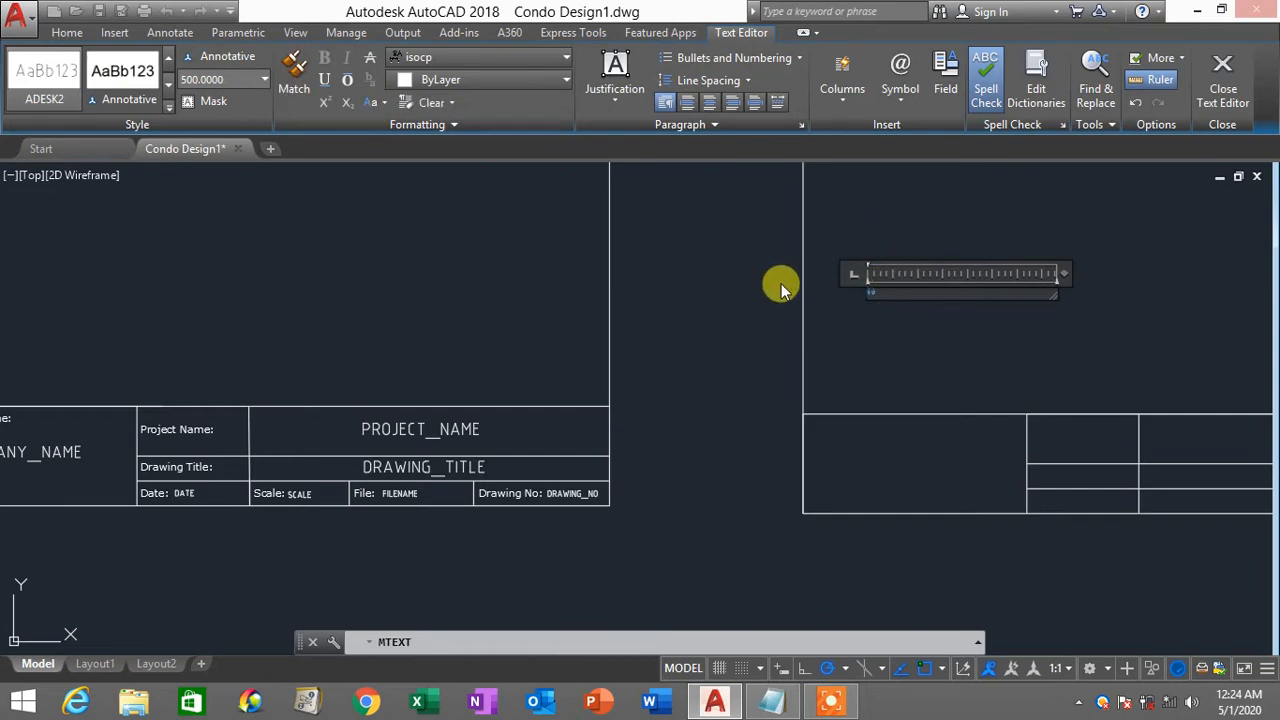
key(Escape)
click(745, 348)
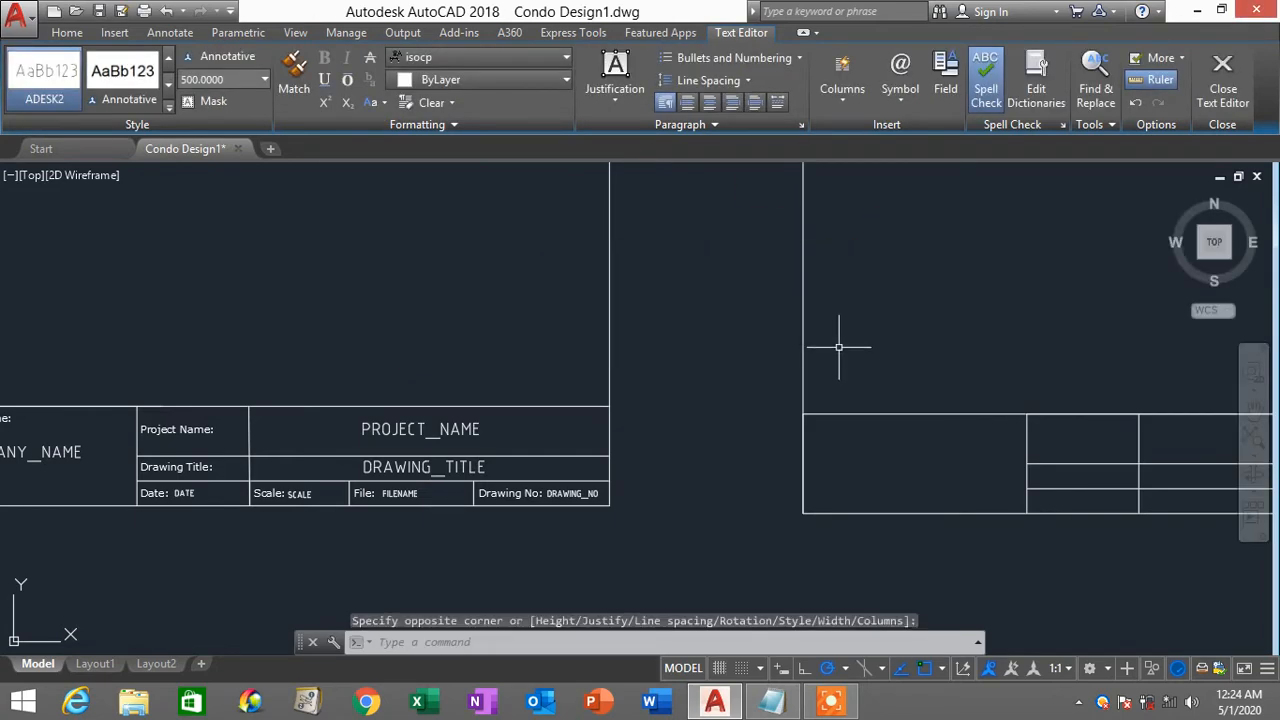
Step: Add multiline text reading "Company Name:" inside the new frame, above the title block's empty company cell
text(t)
key(Return)
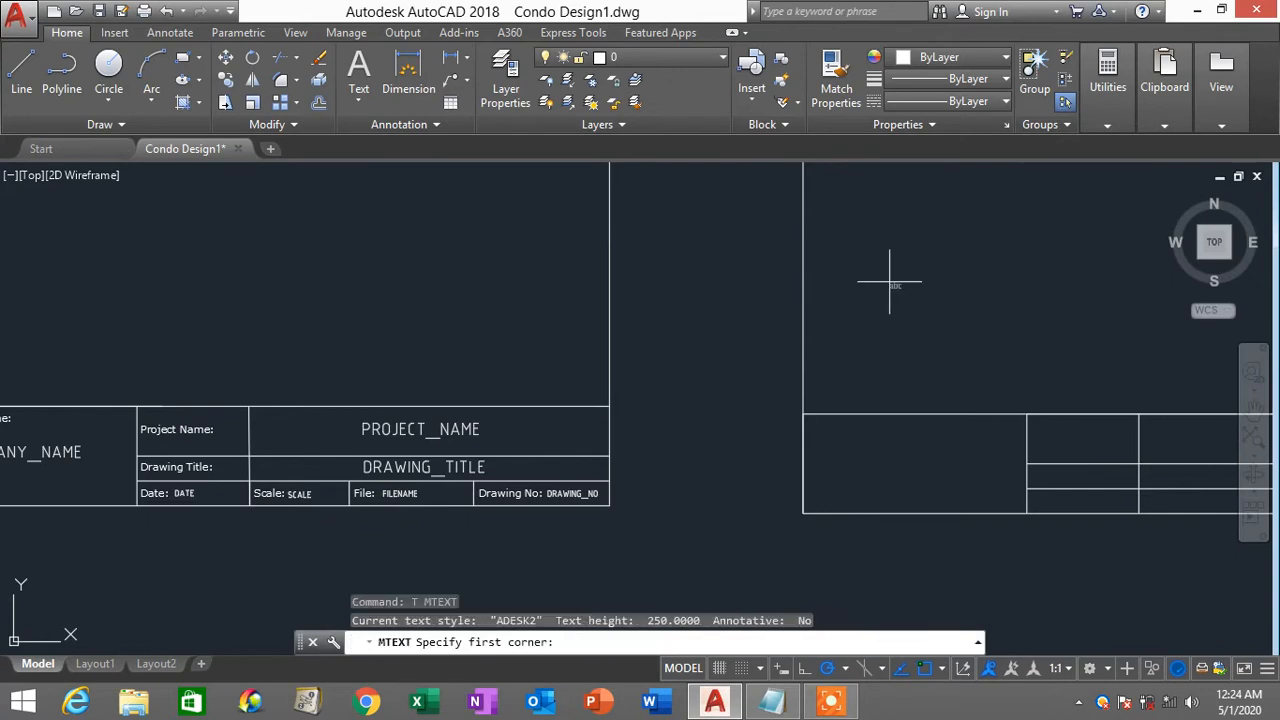
click(840, 293)
click(1032, 340)
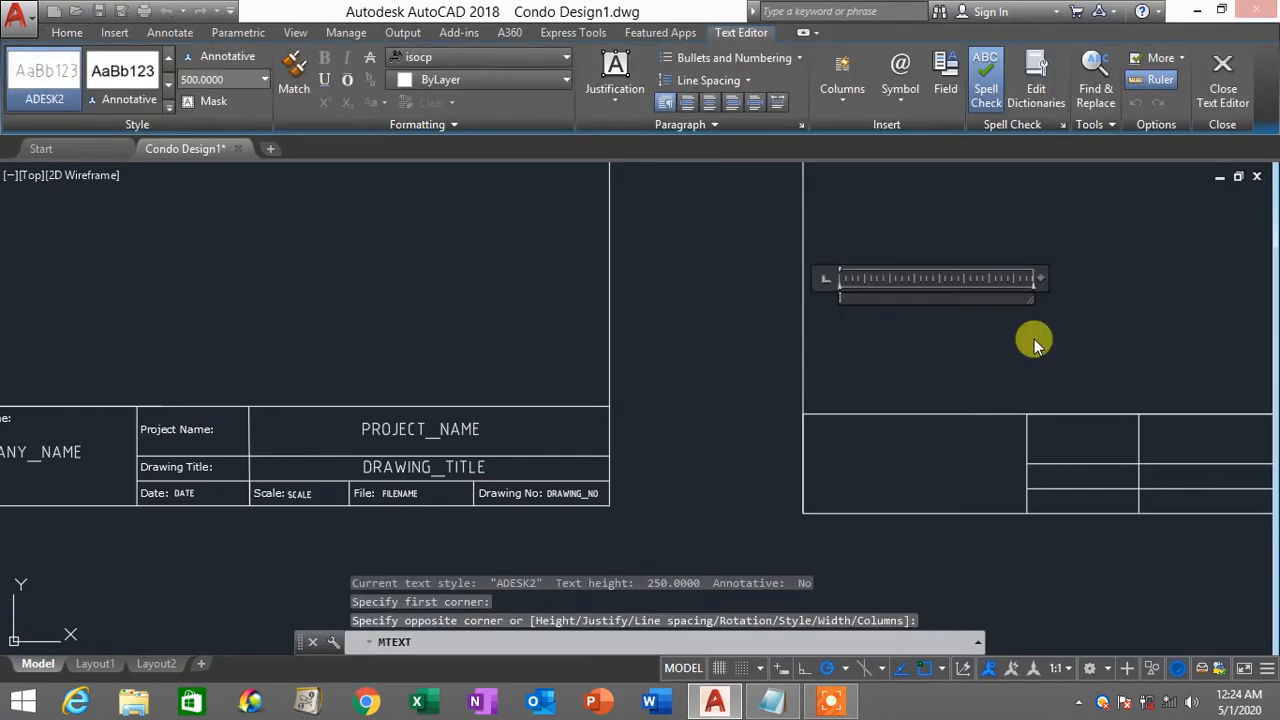
text(Compa)
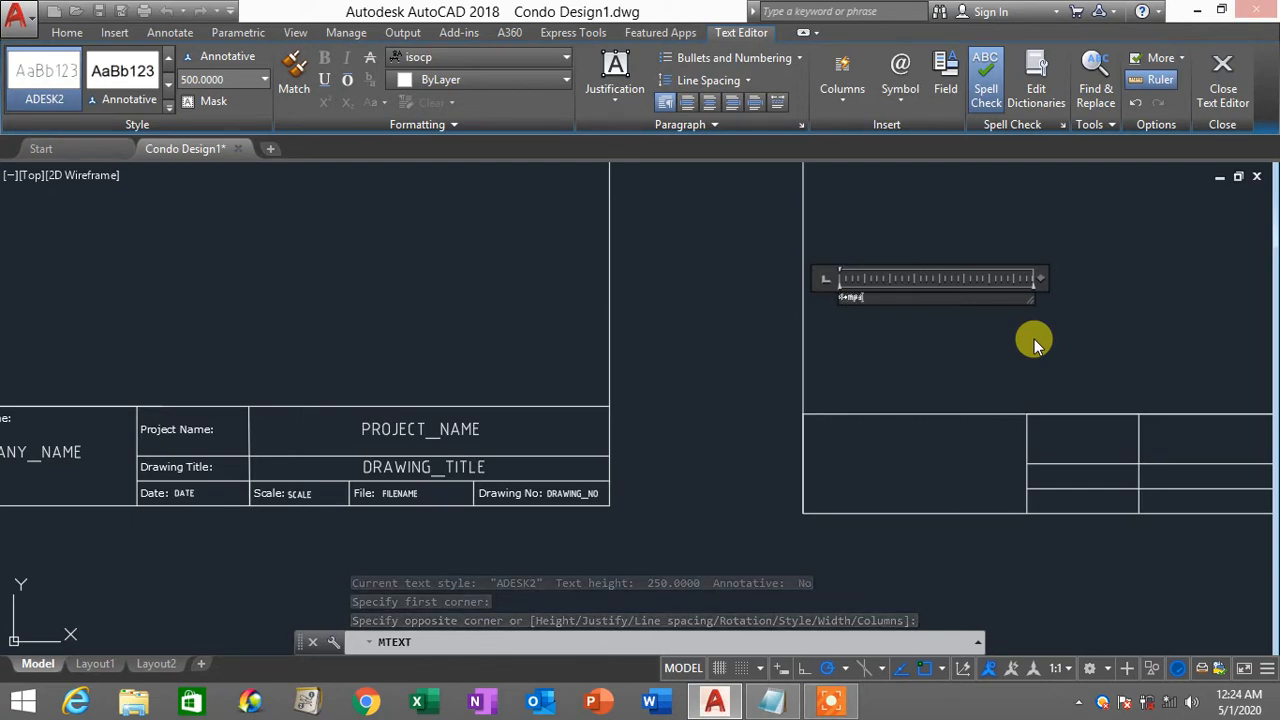
text(ny Na)
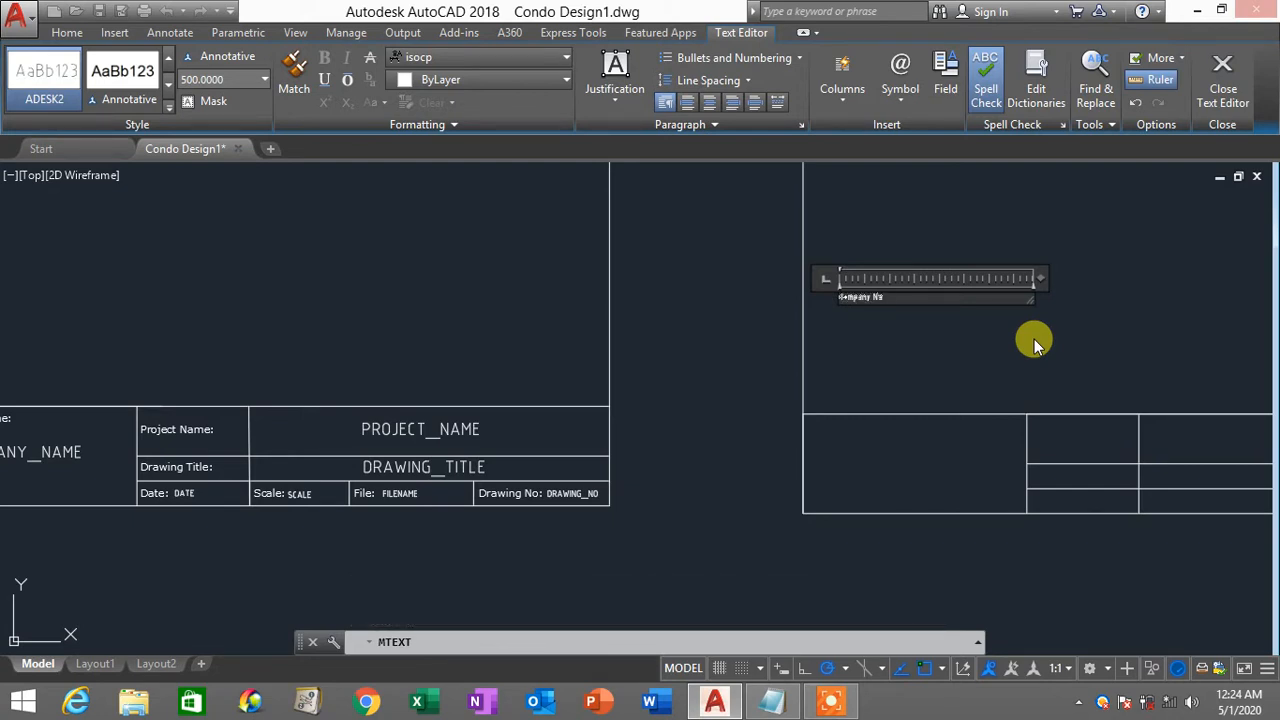
text(me:)
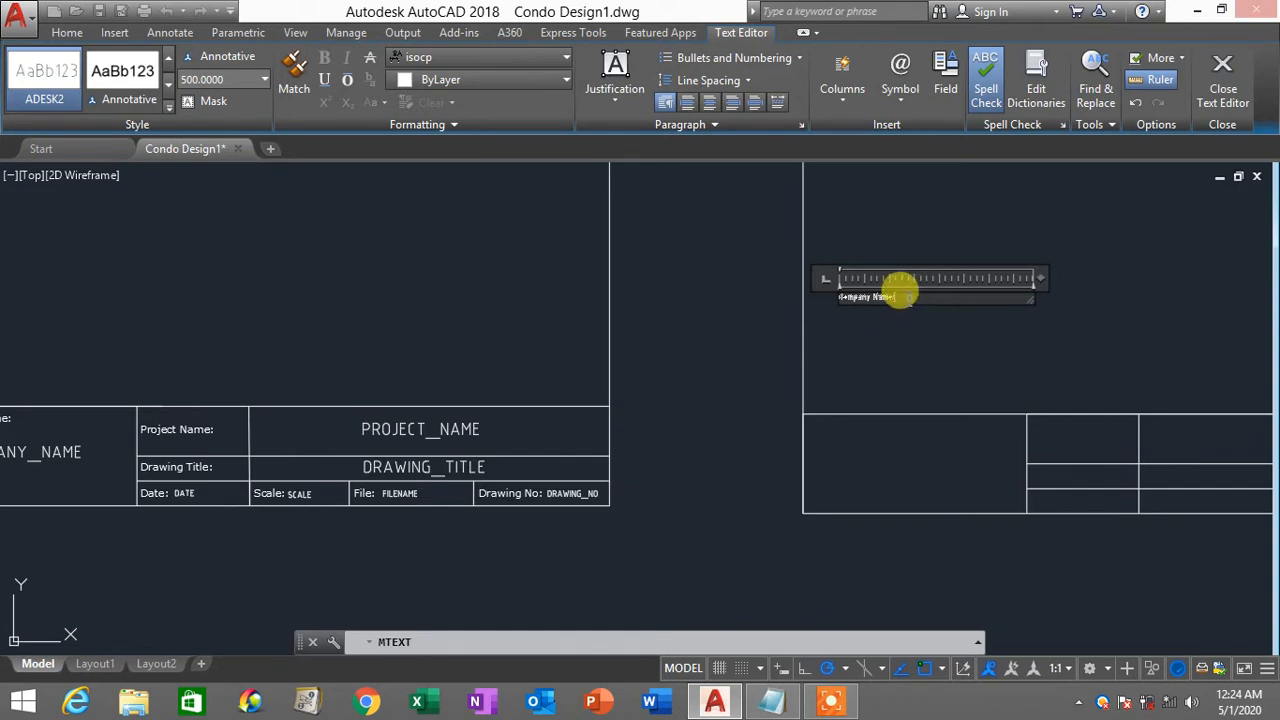
Step: Set the new "Company Name:" text's height to 250 and finish the text
drag(903, 296, 837, 296)
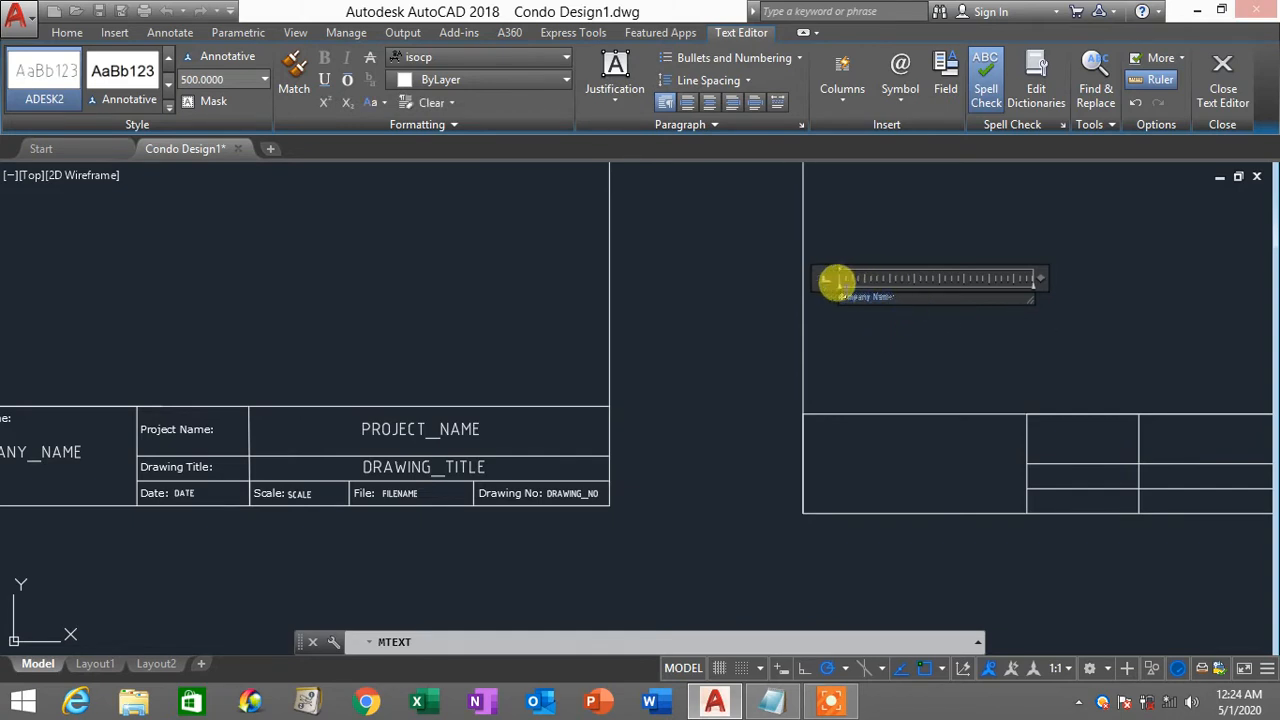
click(212, 80)
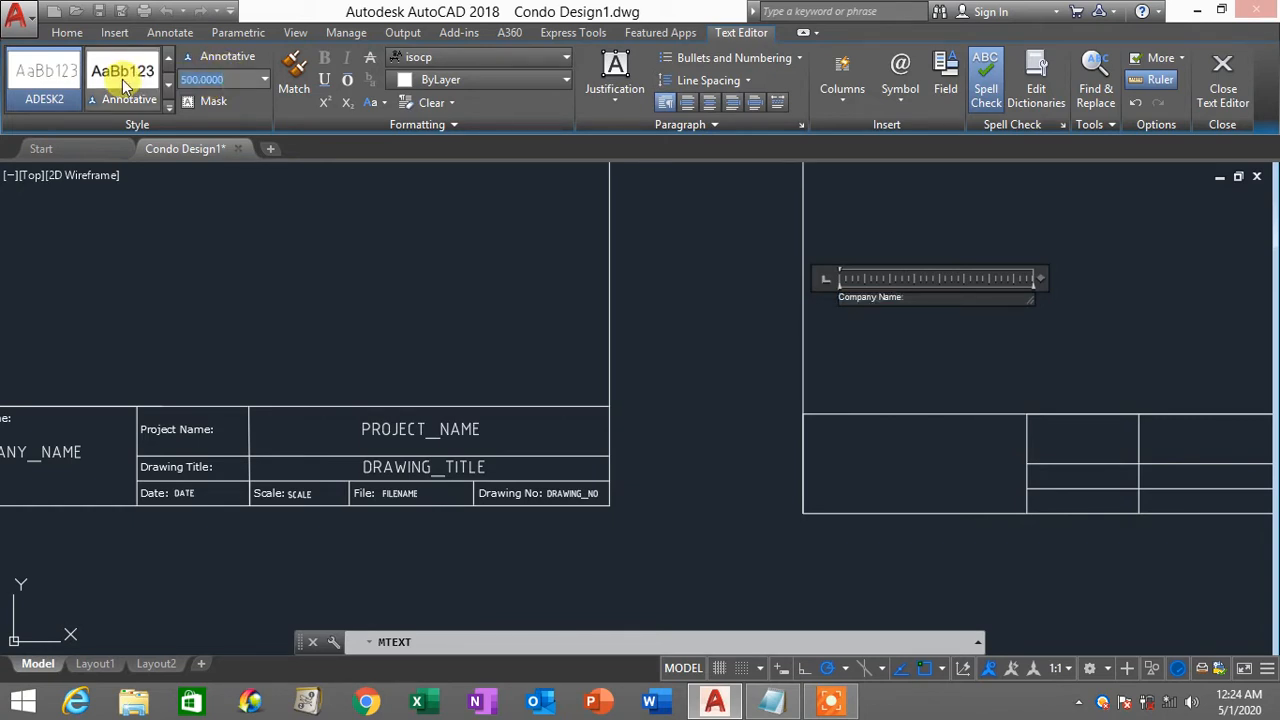
drag(238, 79, 118, 60)
key(Return)
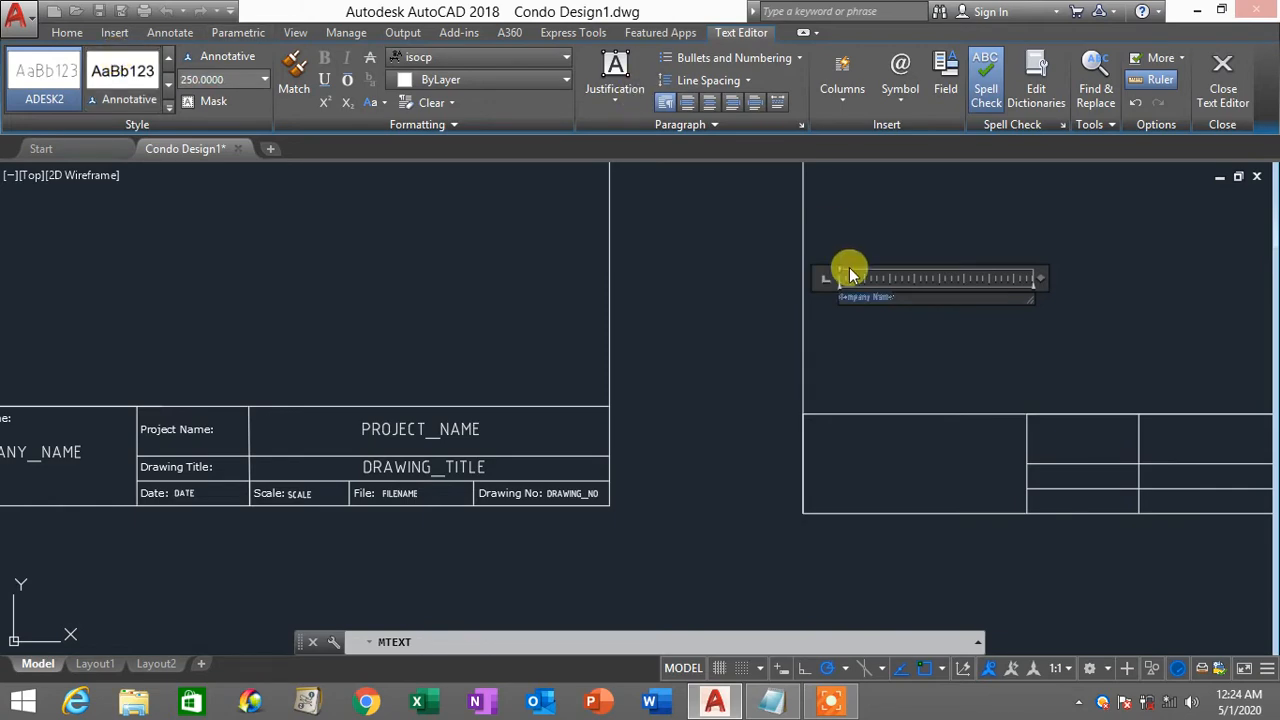
click(910, 326)
mouse_move(830, 355)
middle_down()
mouse_move(1006, 343)
mouse_move(1057, 295)
middle_up()
key(Escape)
Step: Move the new "Company Name:" text into the reference company cell, just below the existing label
click(1102, 290)
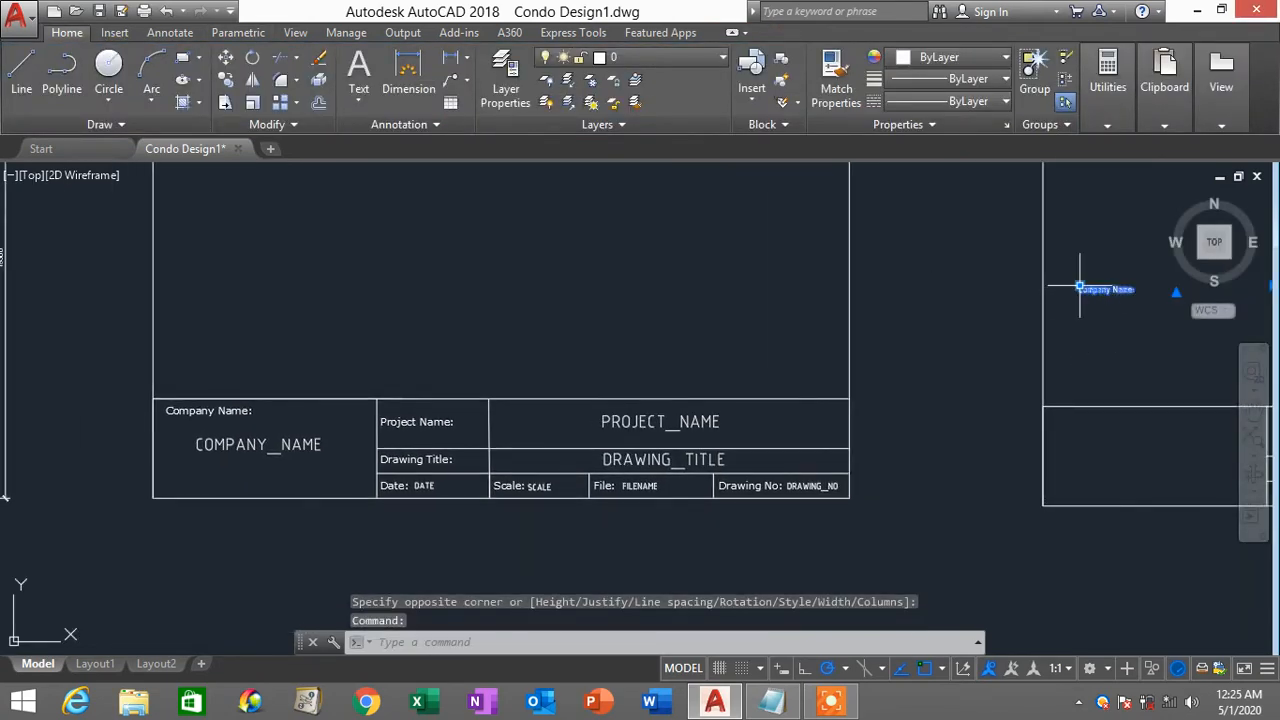
click(1079, 289)
scroll(229, 443, up, 5)
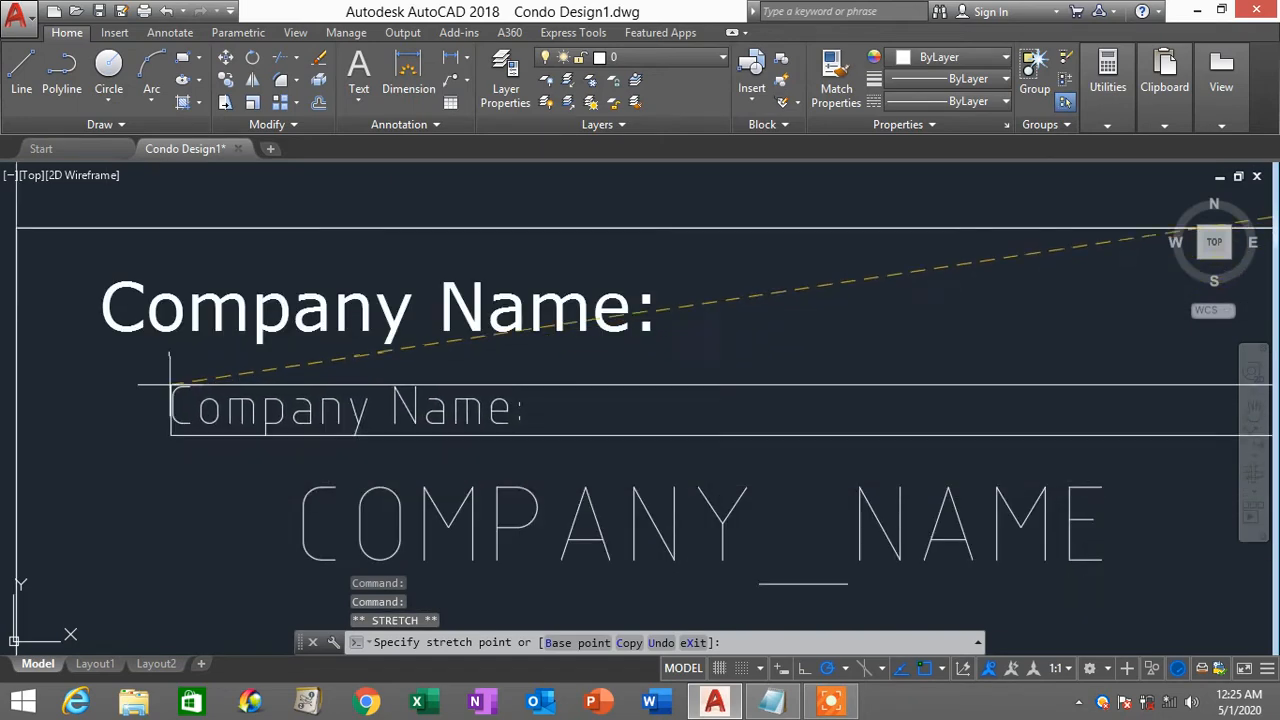
click(150, 375)
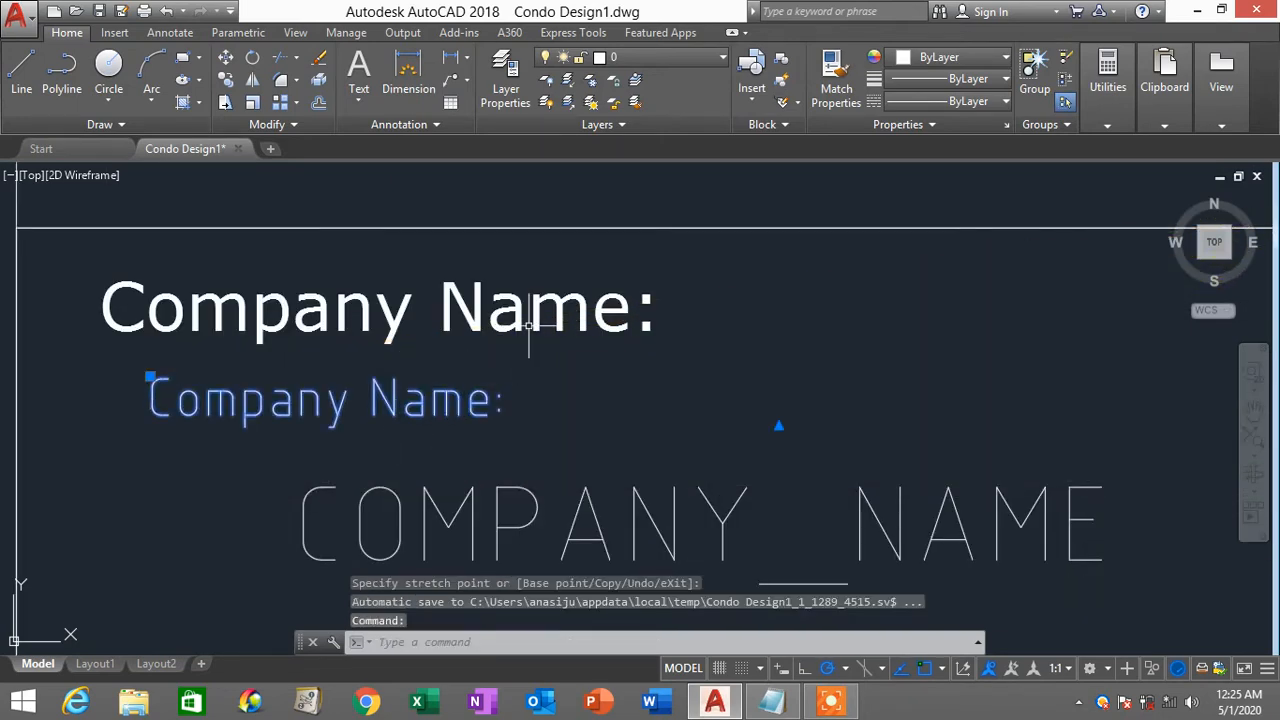
key(Escape)
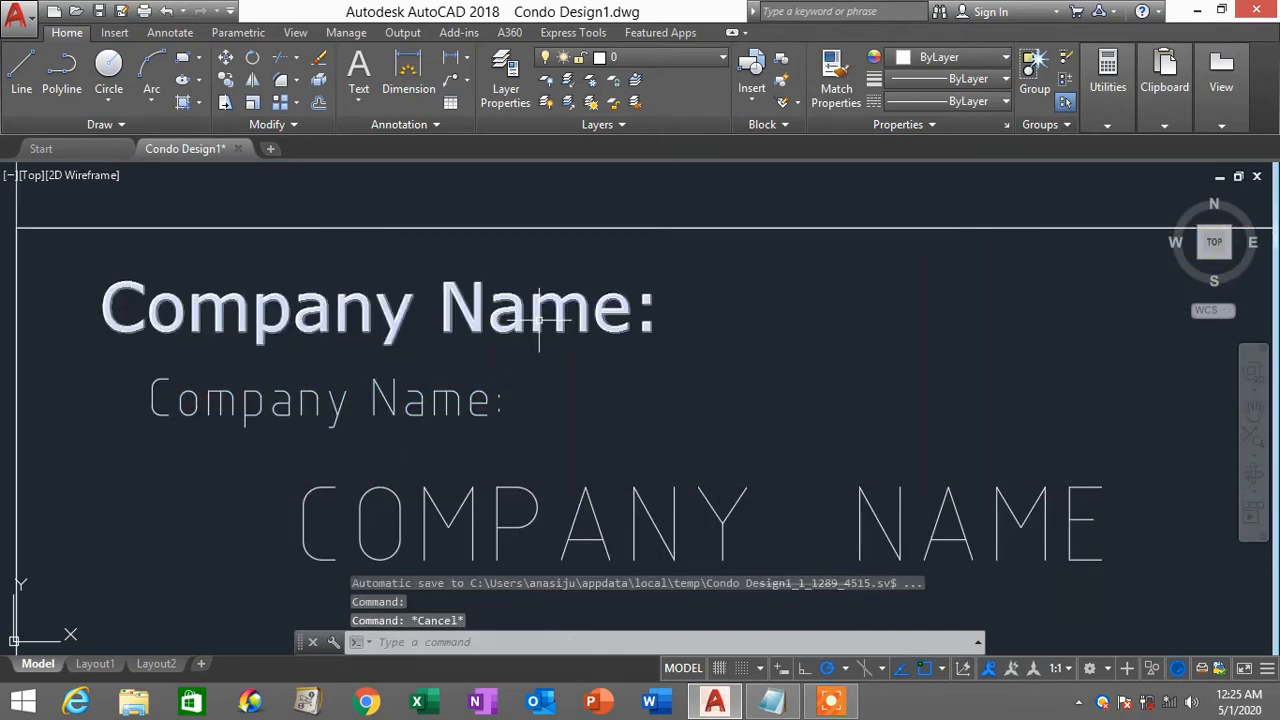
Step: Check the text height and font of the reference "Company Name:" label
double_click(531, 322)
drag(666, 312, 82, 297)
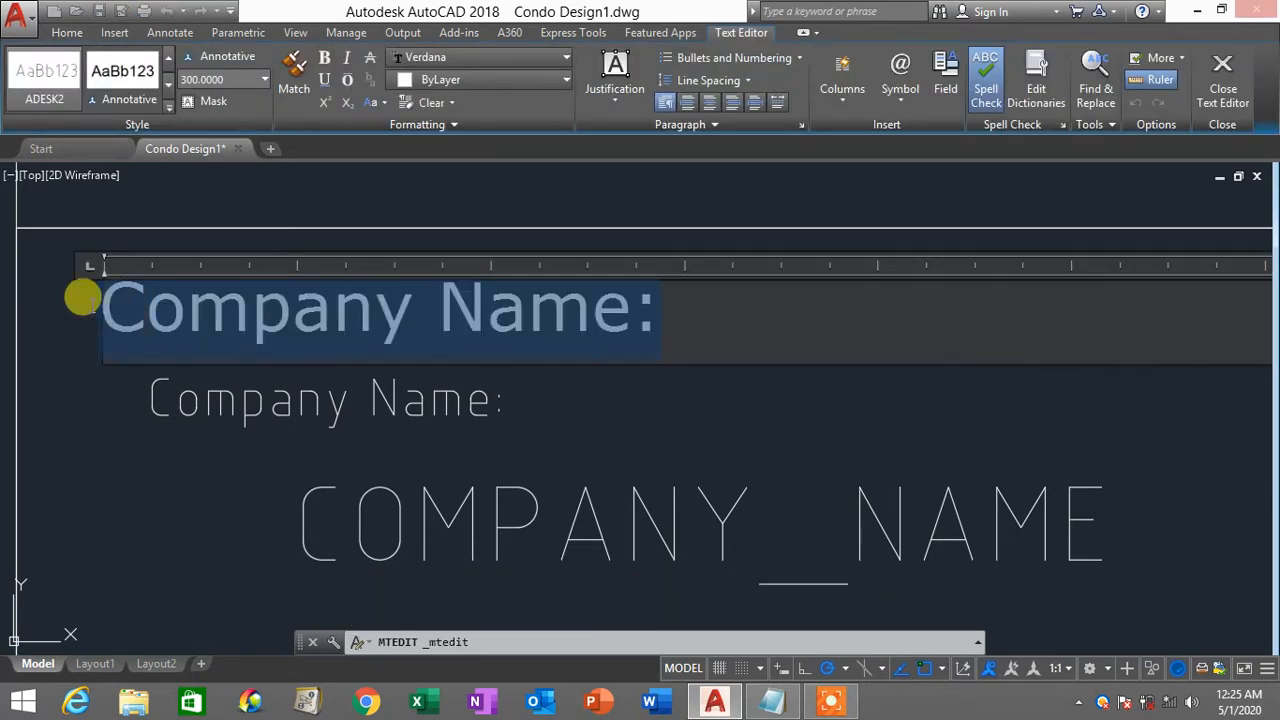
click(590, 413)
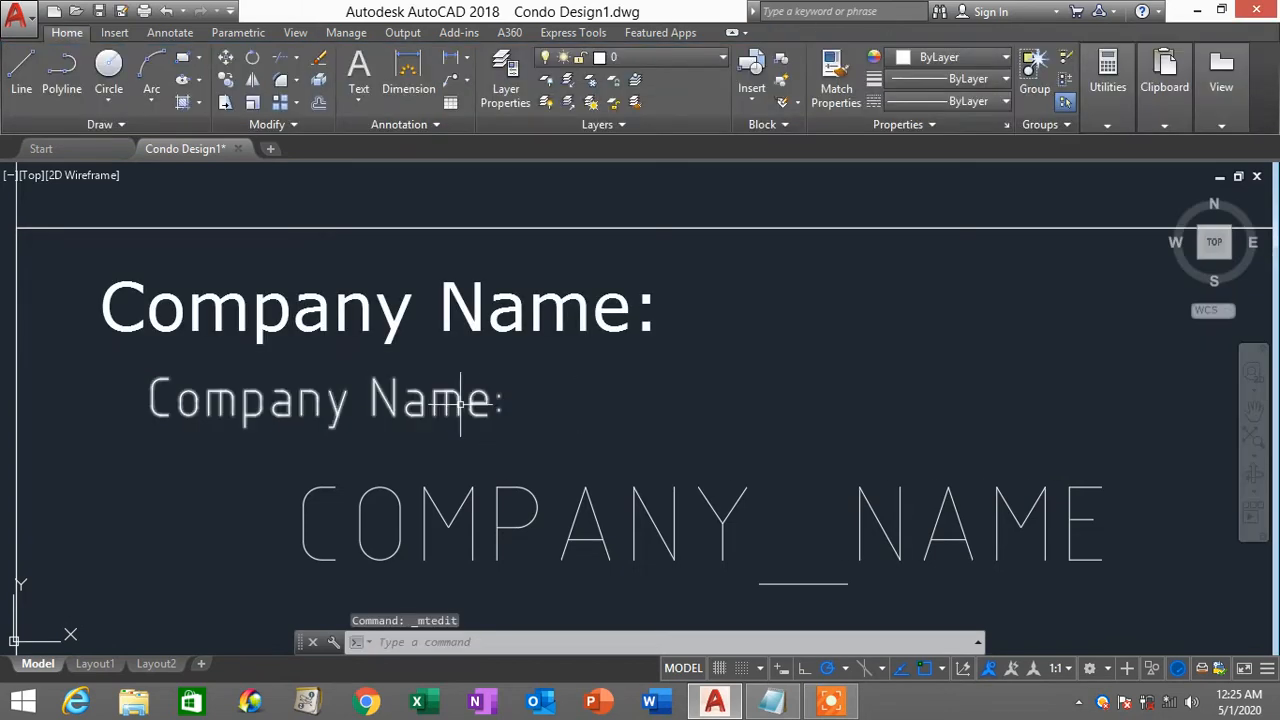
Step: Change the font of the new "Company Name:" text to Verdana
double_click(470, 400)
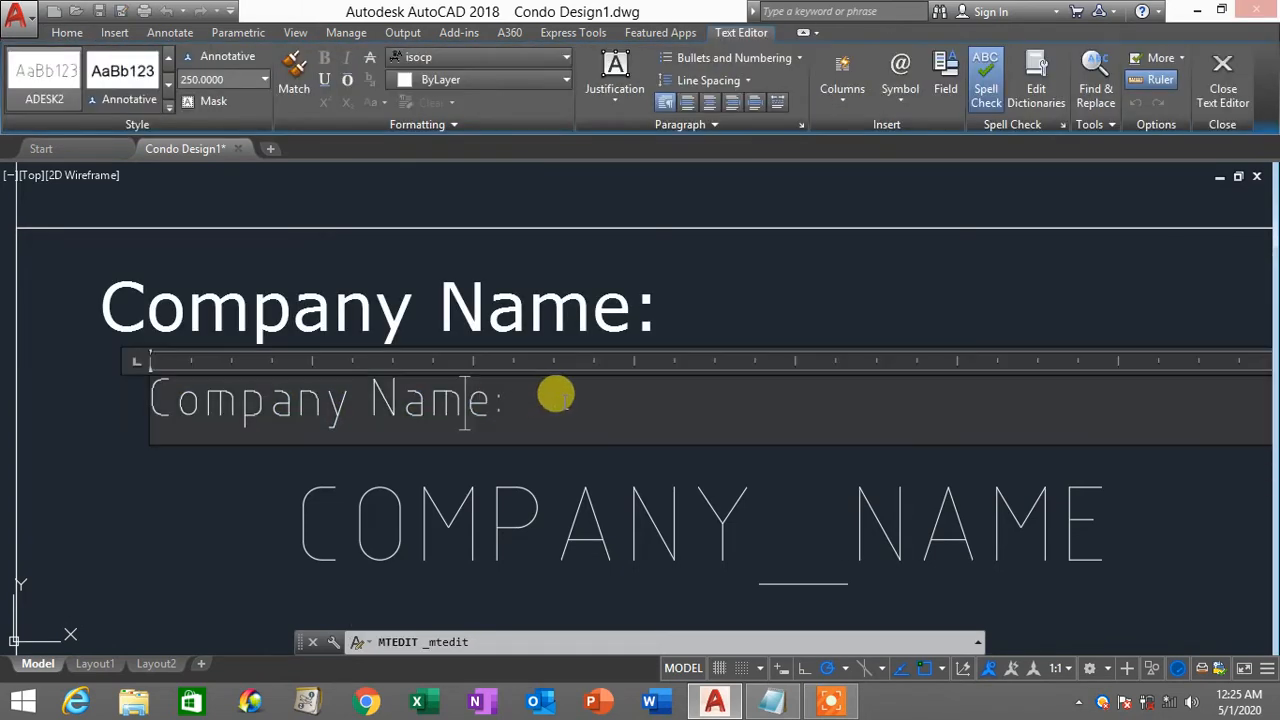
drag(517, 397, 107, 363)
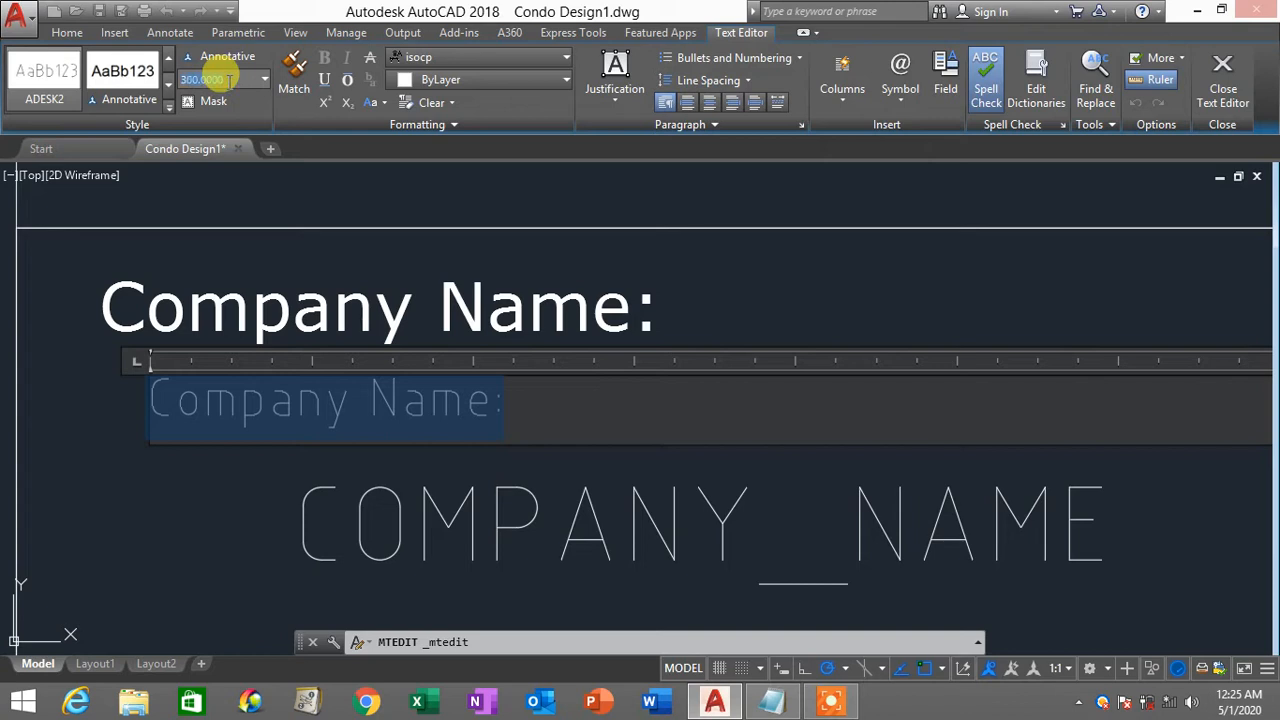
click(505, 62)
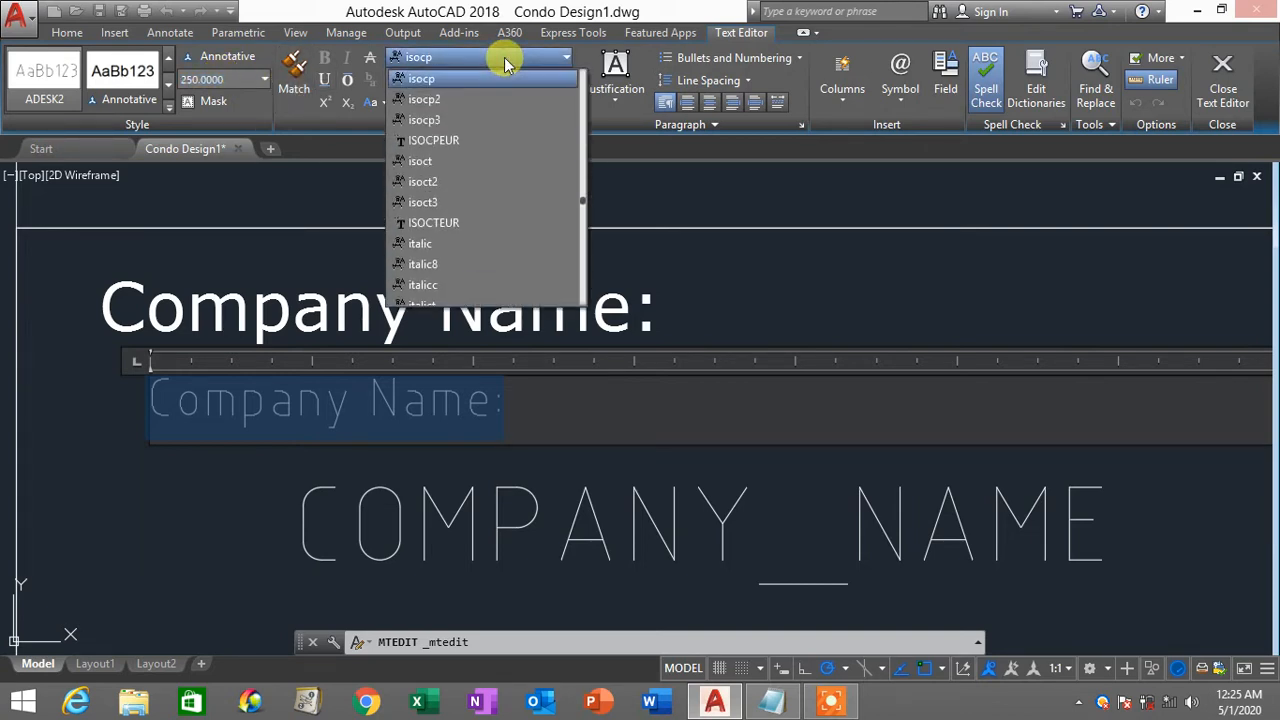
key(v)
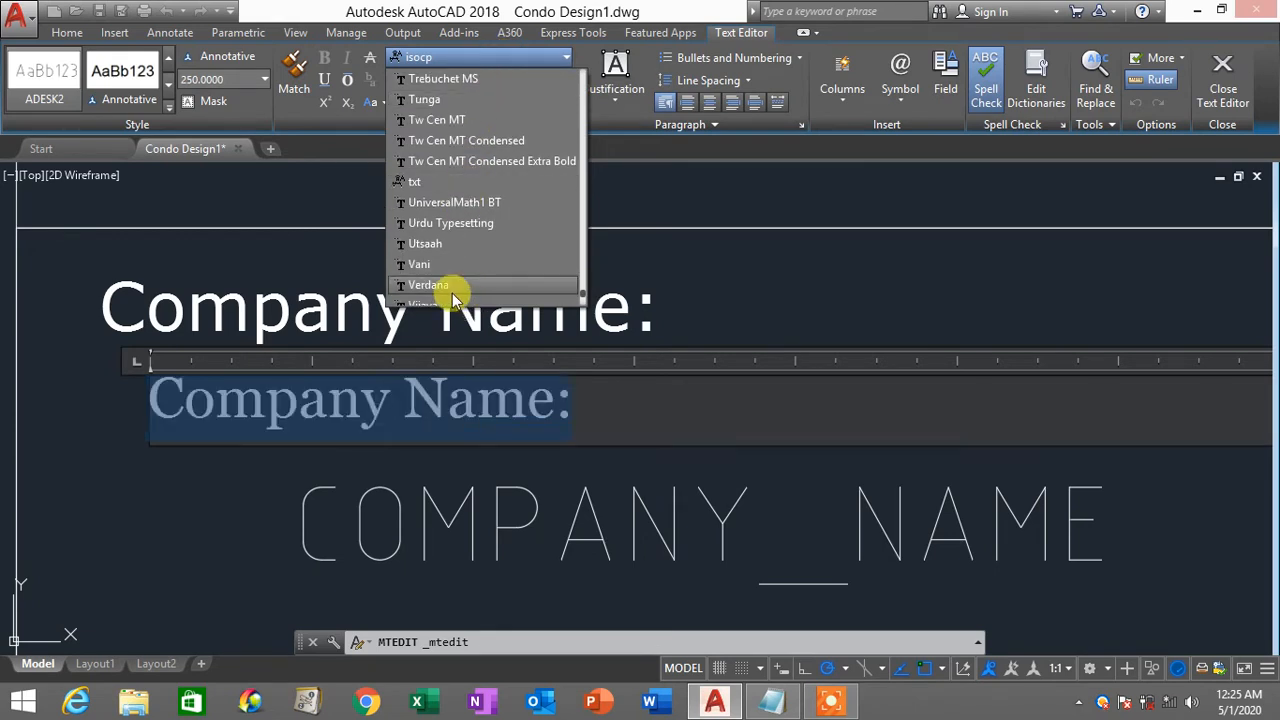
click(467, 288)
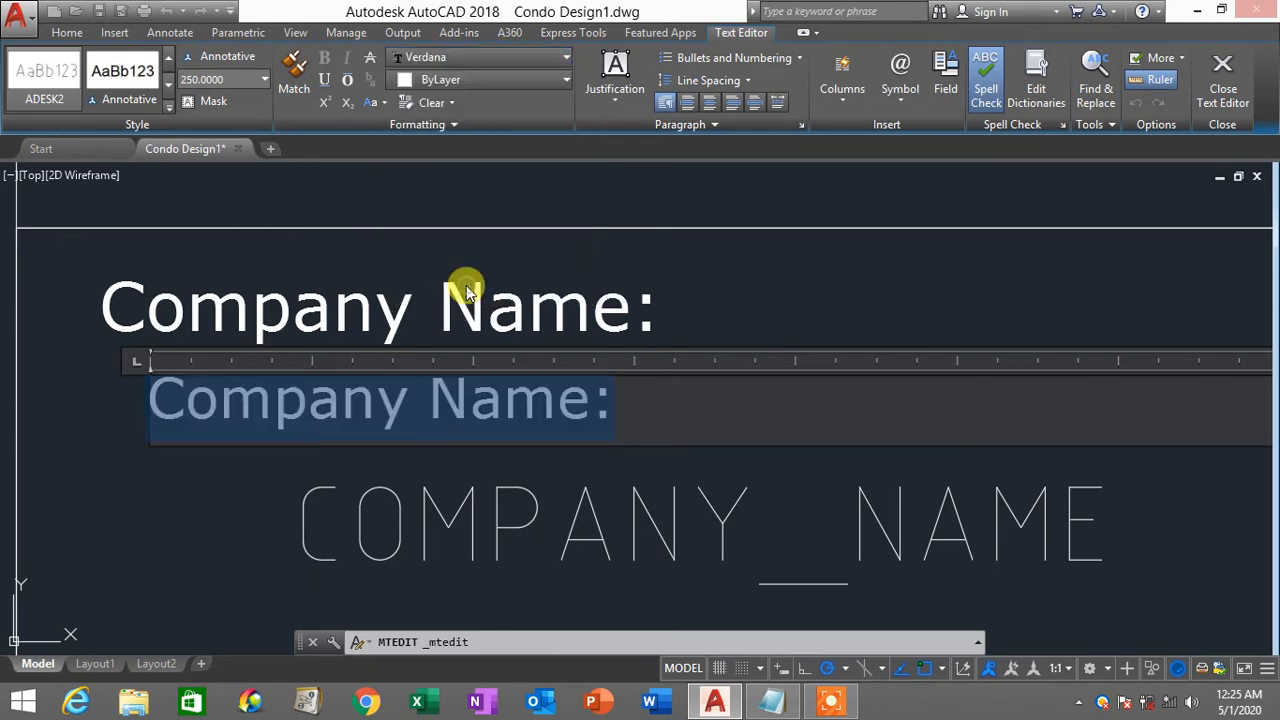
click(810, 300)
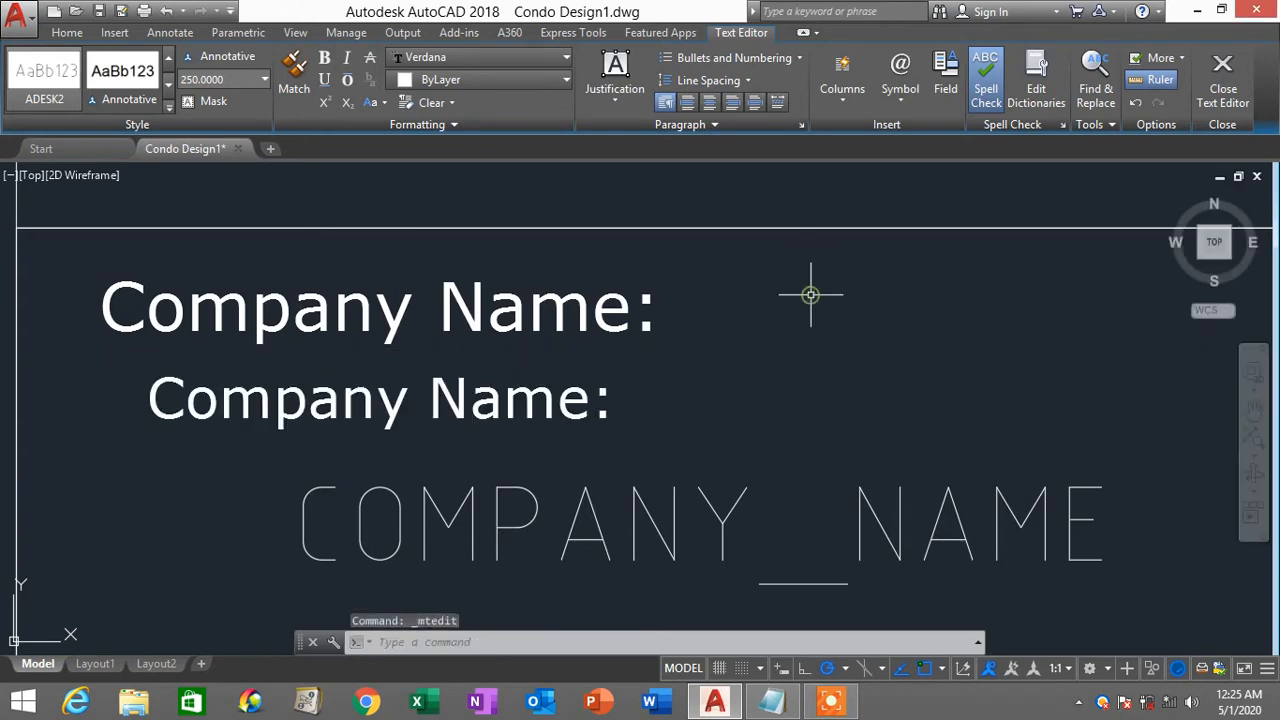
scroll(630, 400, down, 2)
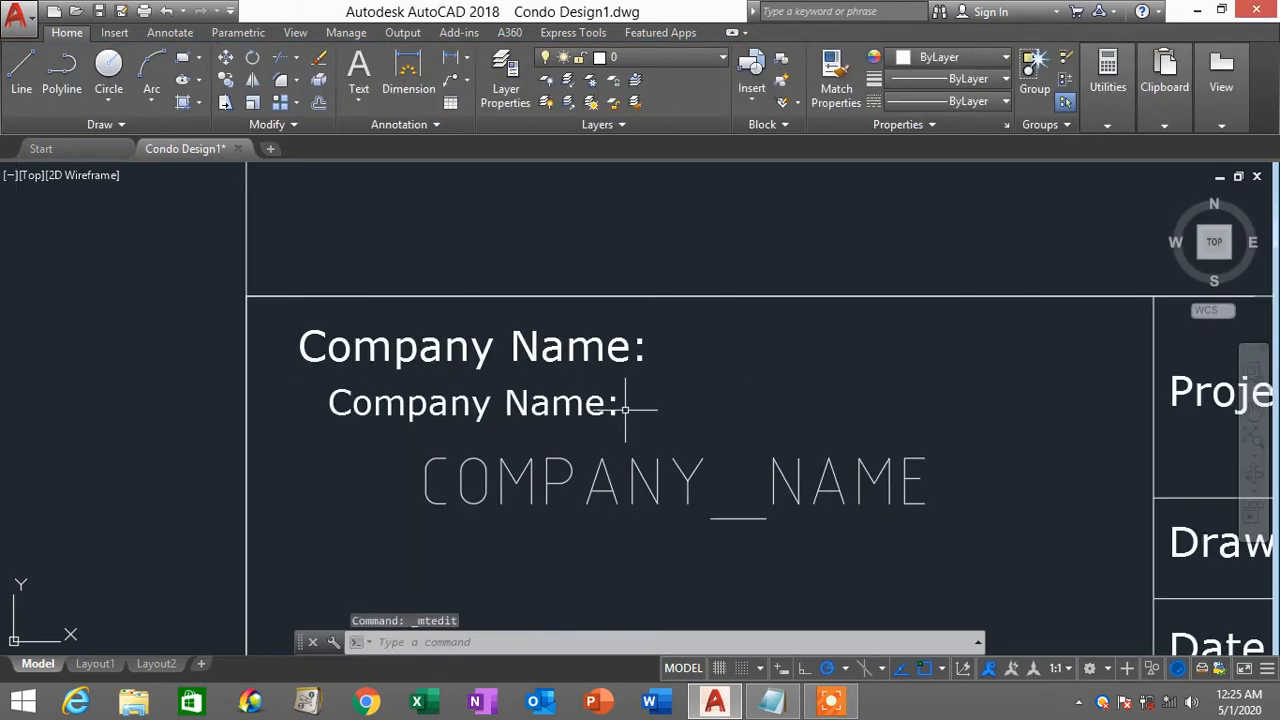
Step: Check the reference "Company Name:" label's text height and set the new "Company Name:" text below it to height 300
double_click(583, 350)
drag(668, 346, 226, 306)
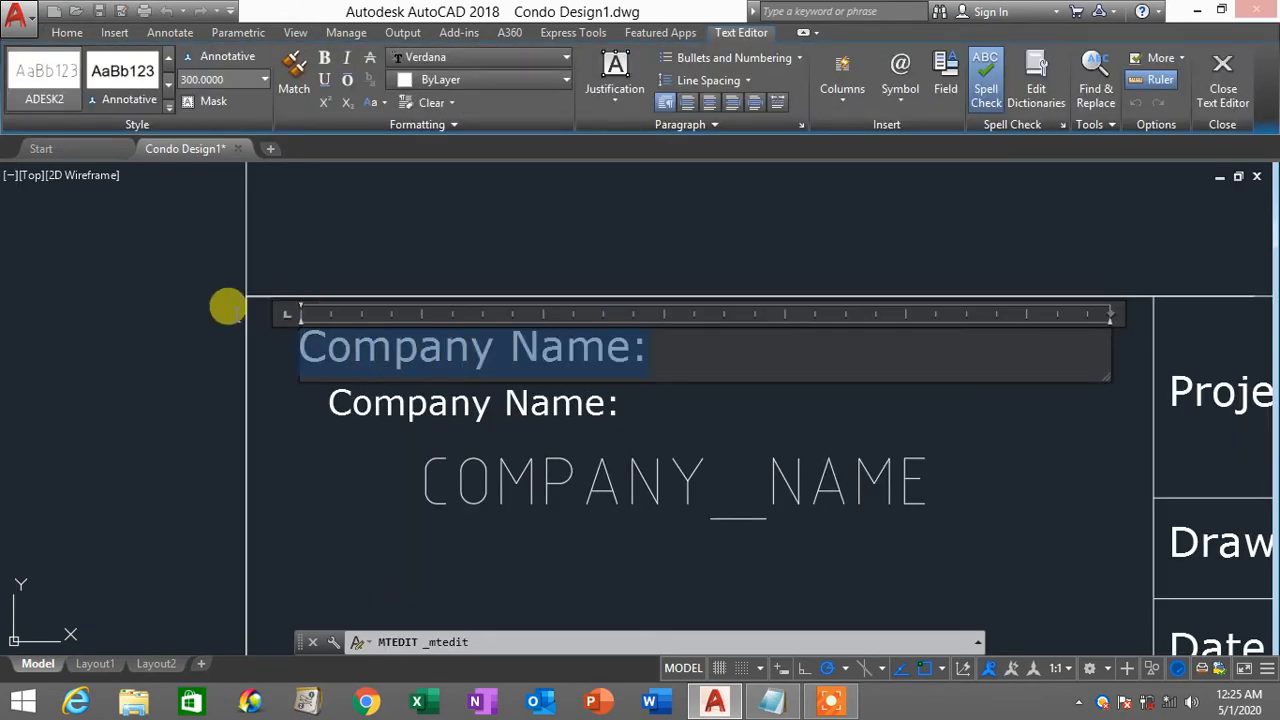
click(210, 79)
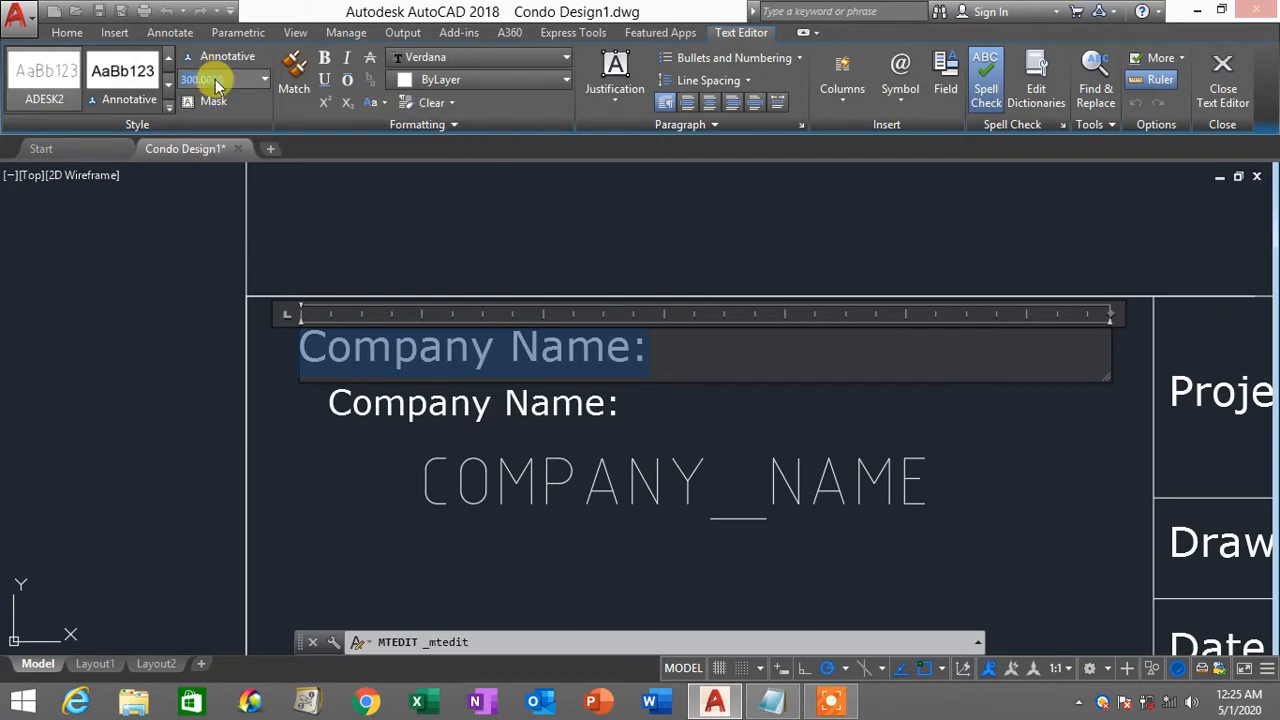
click(716, 400)
click(580, 400)
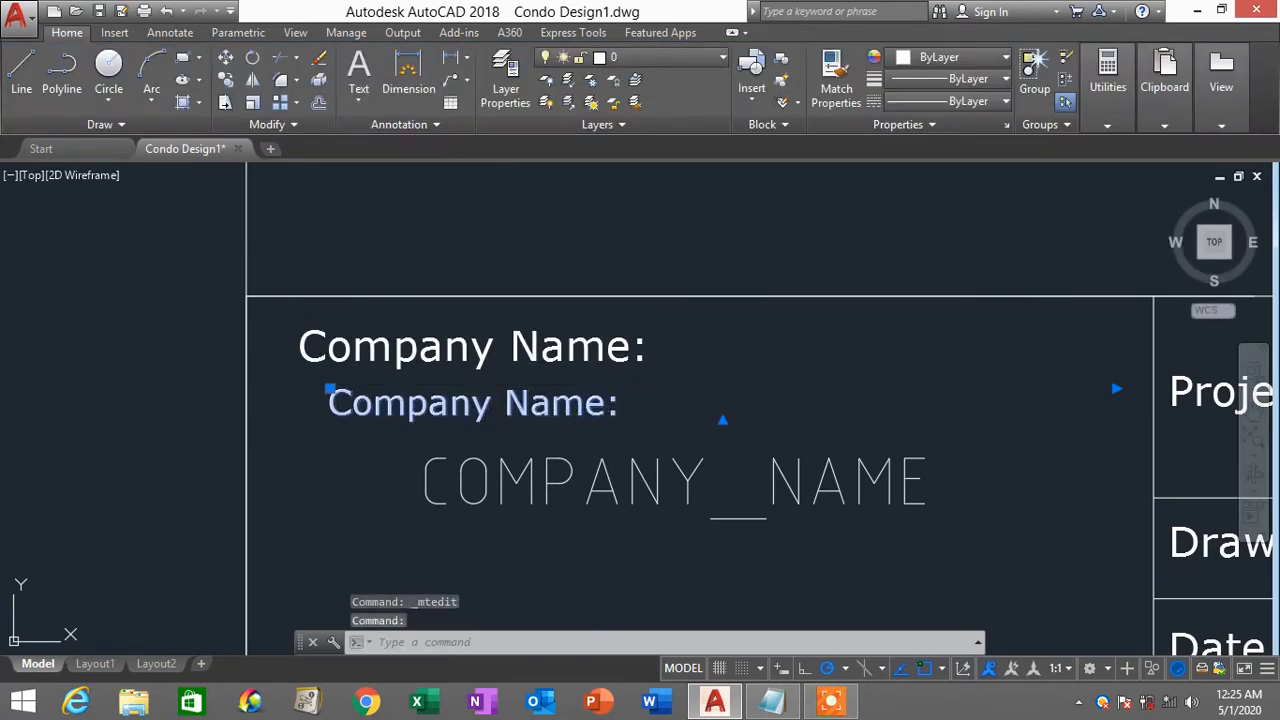
double_click(568, 404)
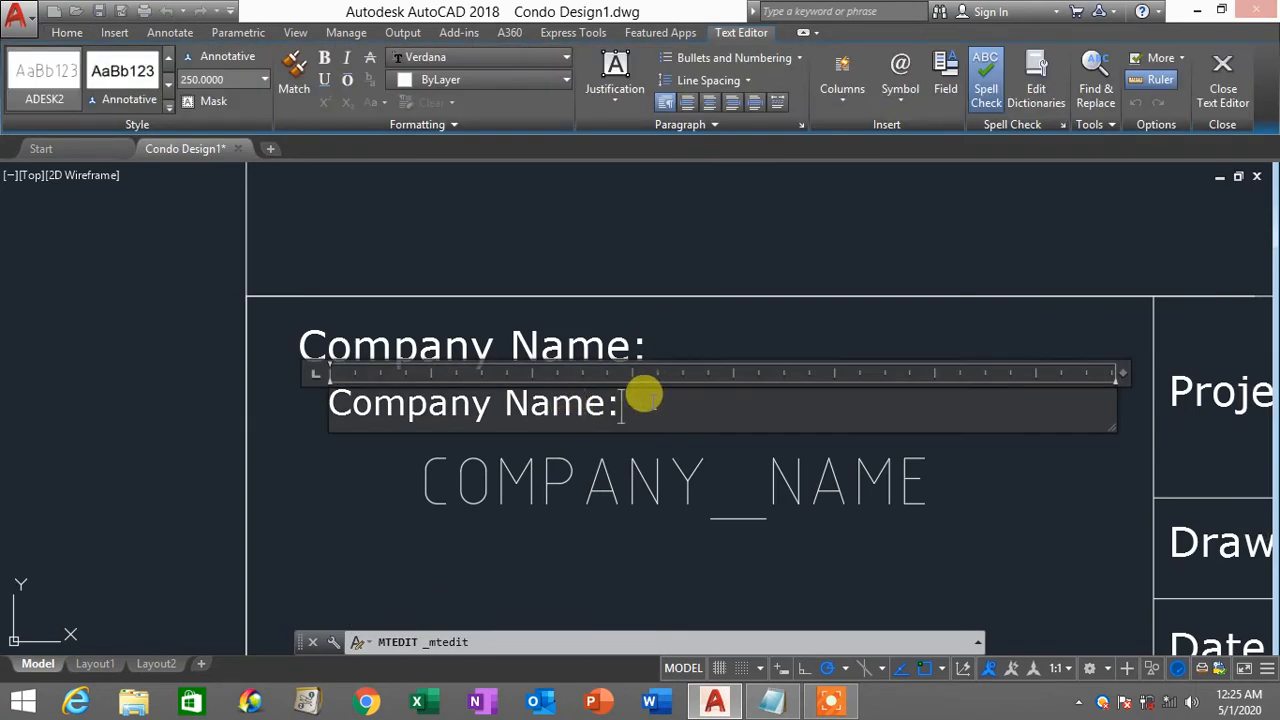
drag(643, 397, 226, 363)
click(225, 78)
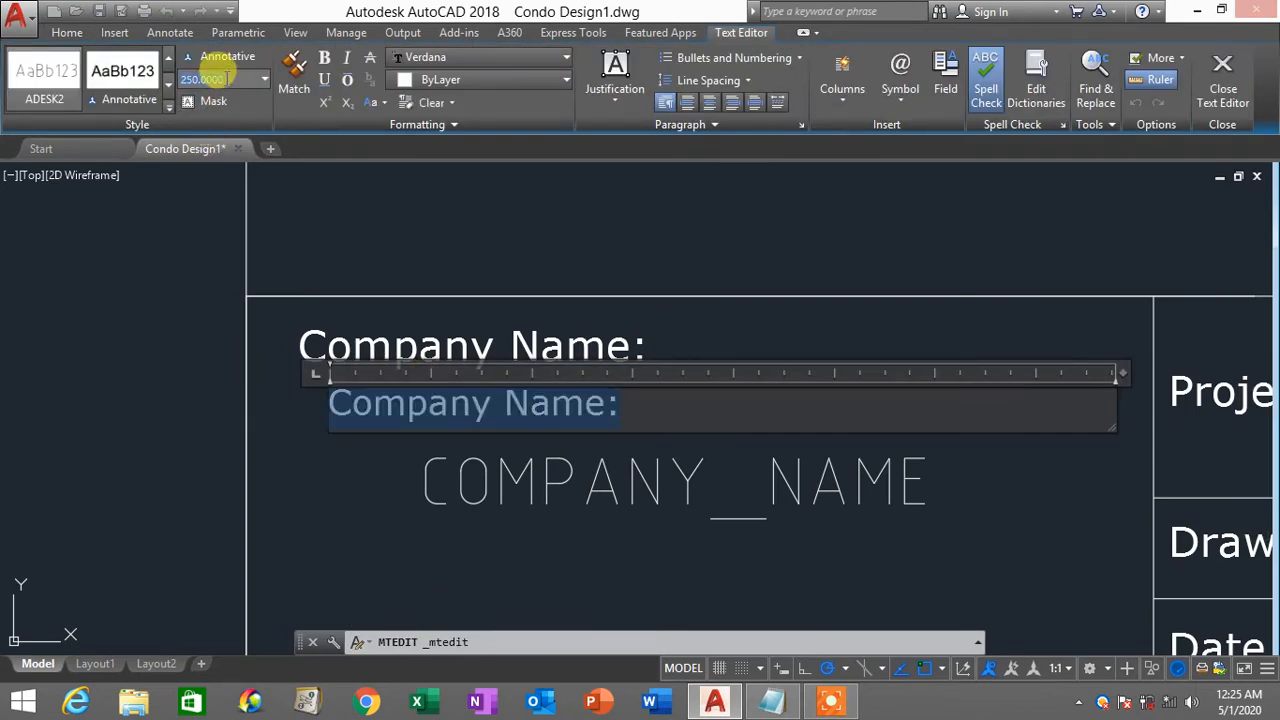
text(30)
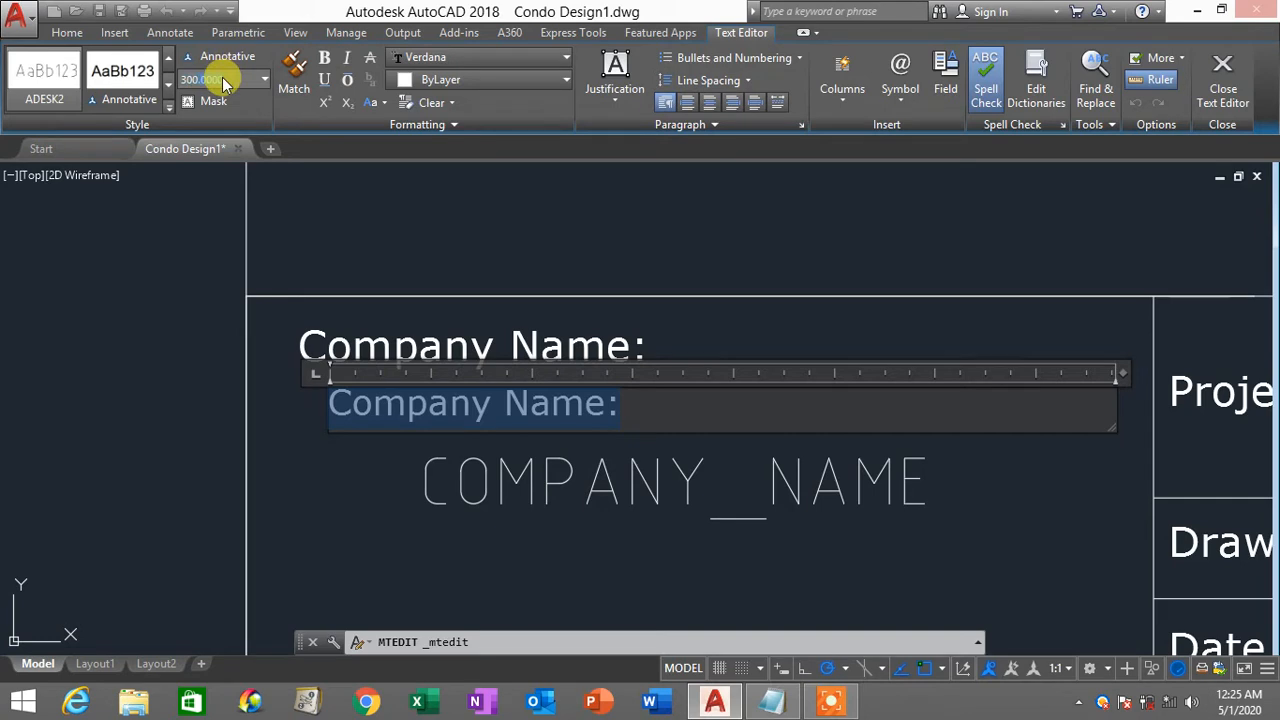
key(Return)
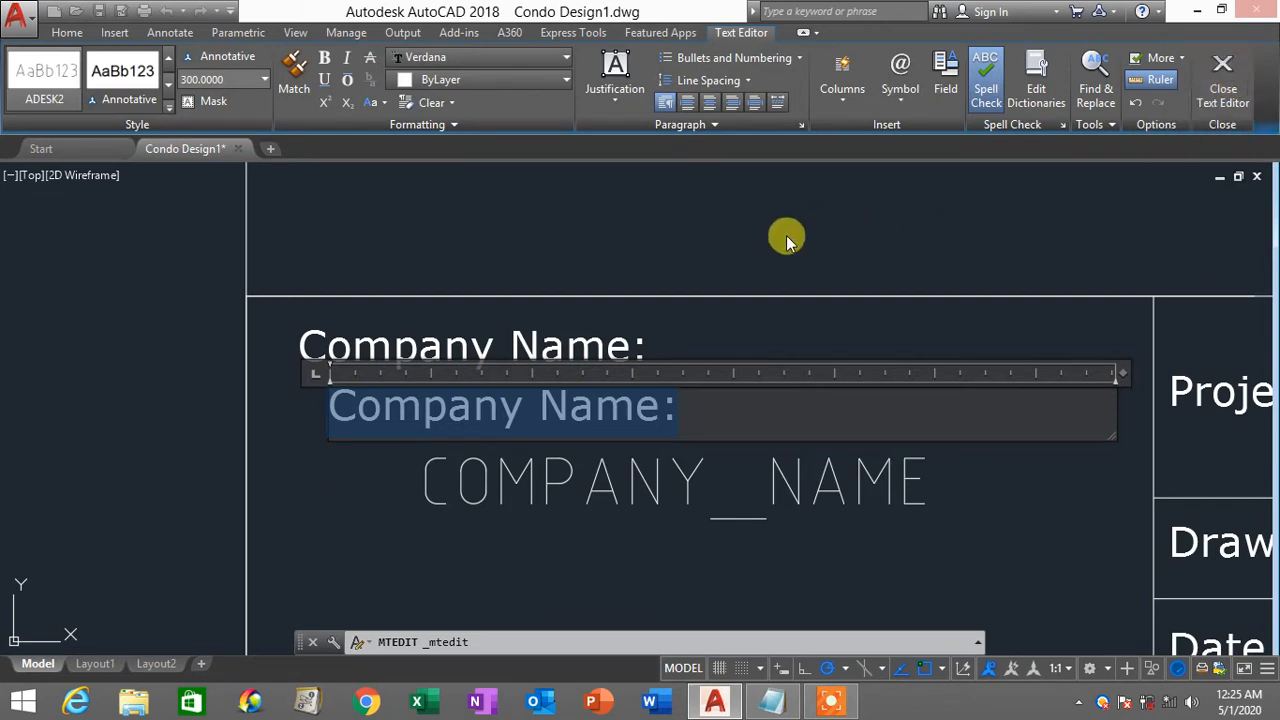
click(1224, 90)
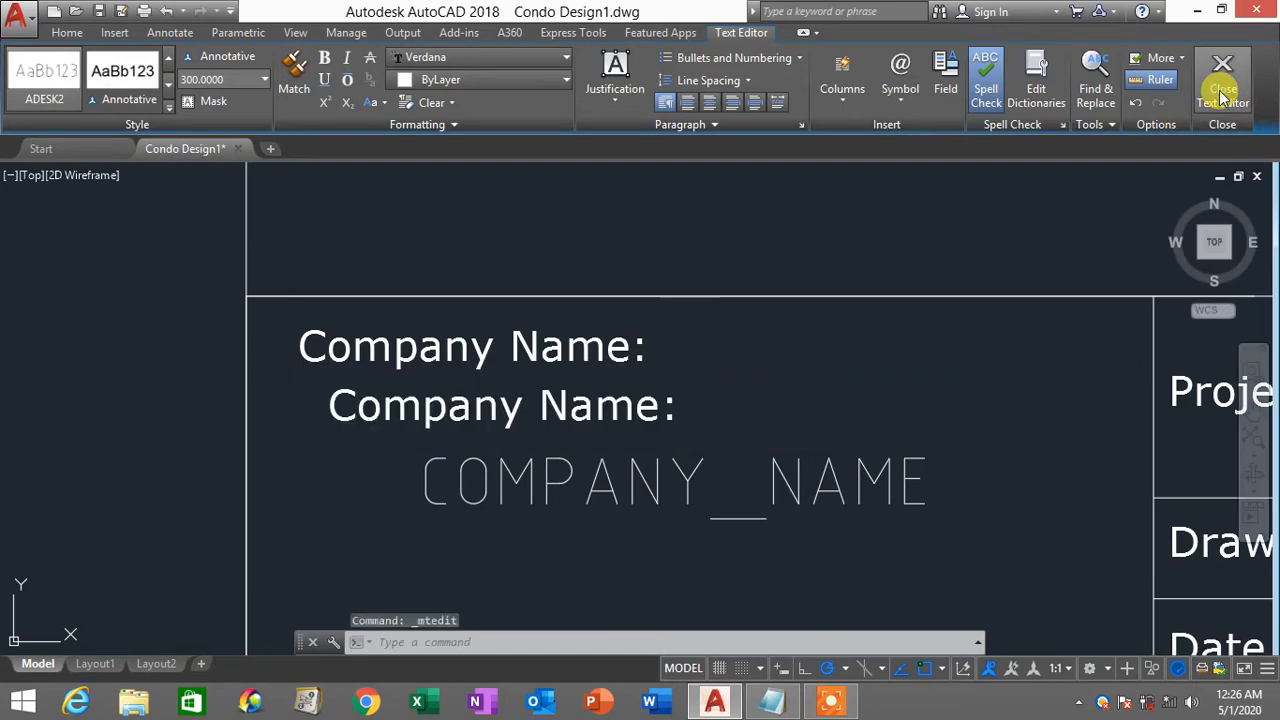
Step: Move the new "Company Name:" text into the upper-left corner of the company cell in the unlabelled title block
scroll(862, 312, down, 4)
middle_drag(782, 371, 617, 424)
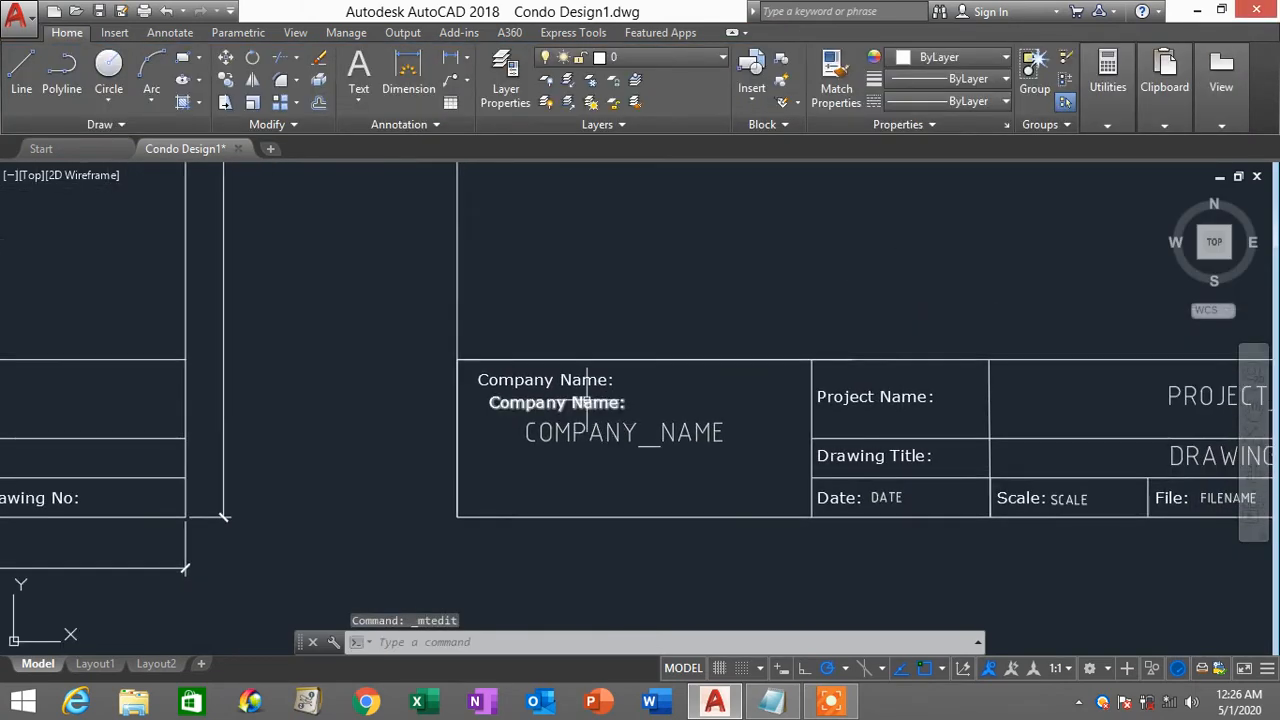
click(586, 401)
click(490, 396)
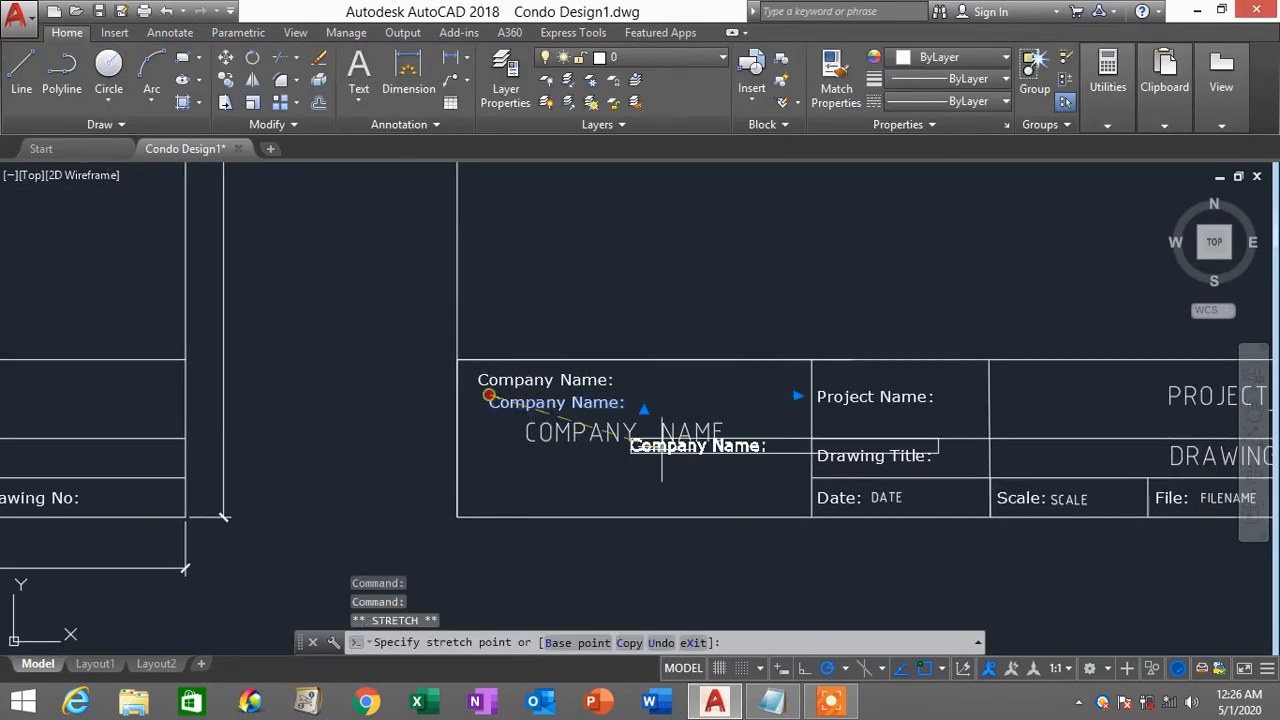
scroll(700, 446, down, 2)
middle_drag(850, 383, 476, 349)
middle_drag(1109, 384, 702, 382)
scroll(595, 364, up, 2)
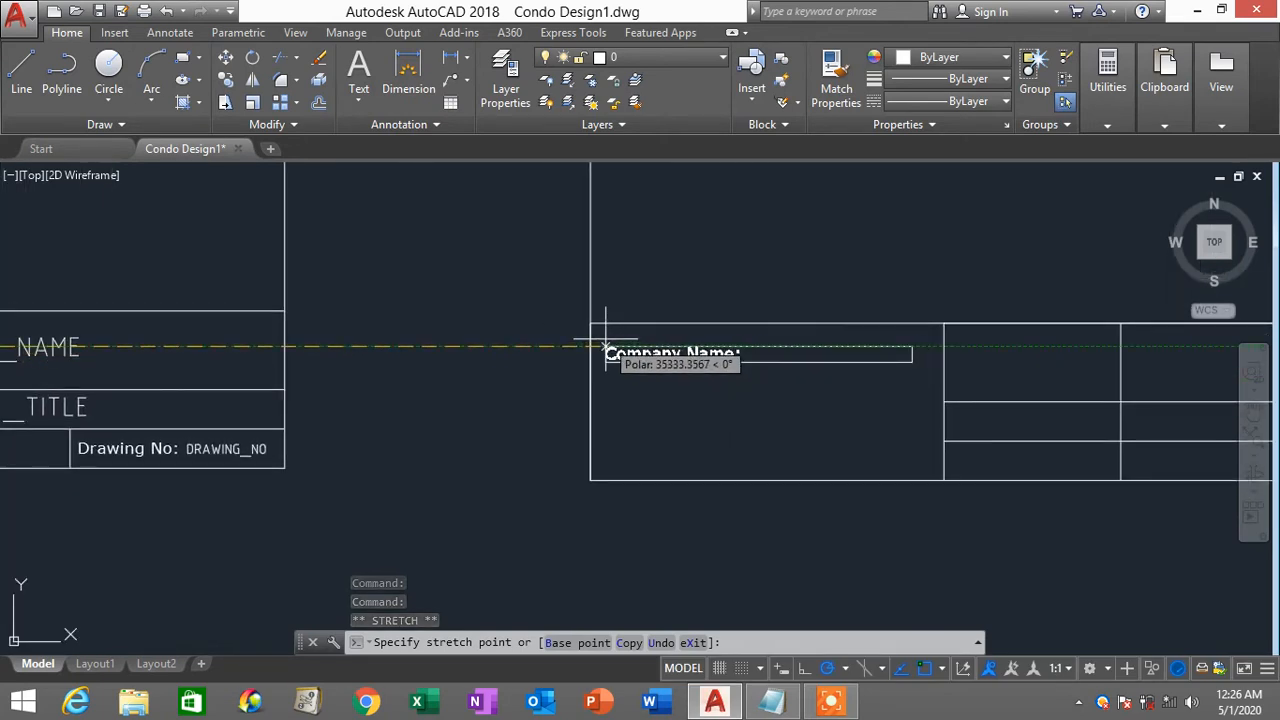
click(604, 341)
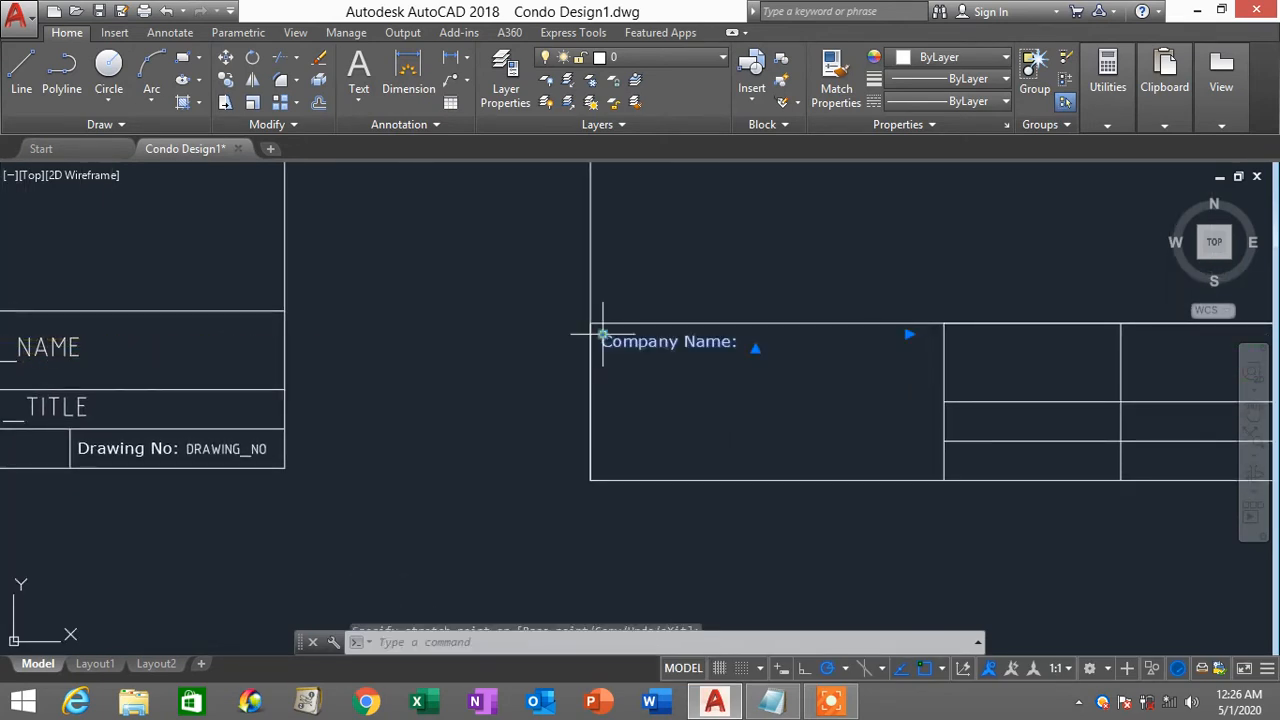
scroll(891, 386, down, 4)
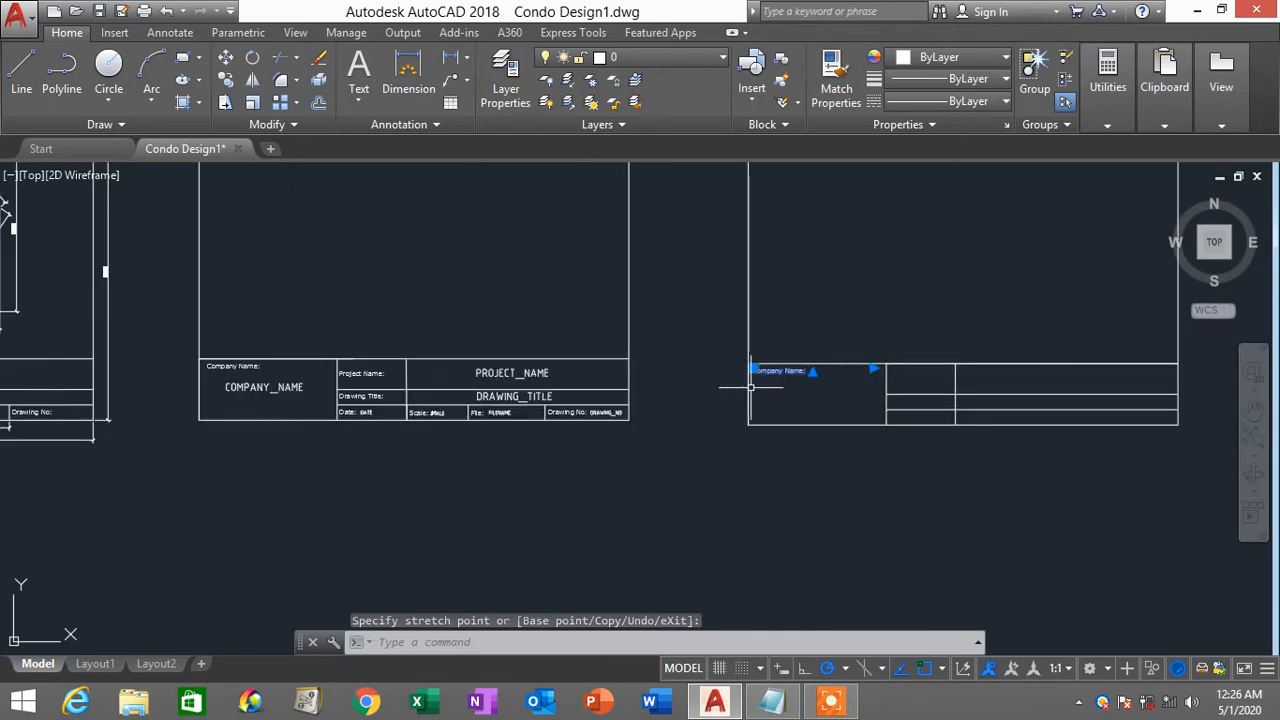
key(Escape)
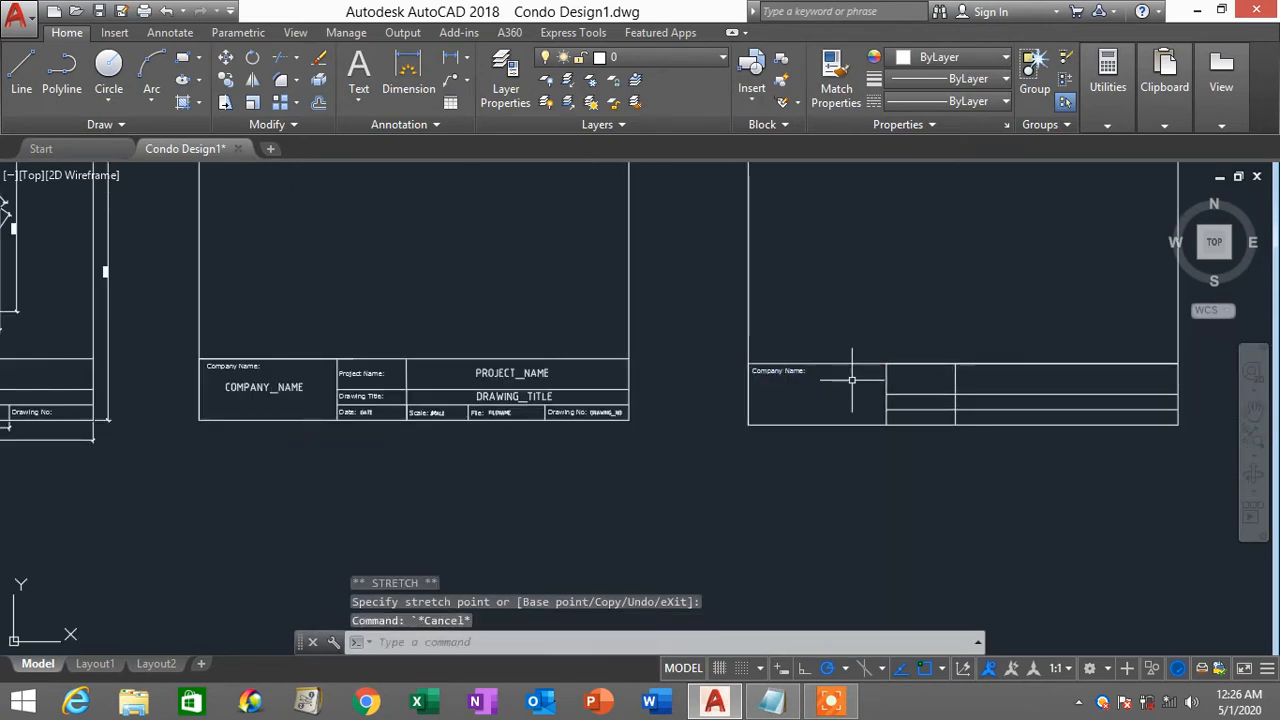
Step: Copy the "Company Name:" text horizontally into the top cell of the adjacent narrow label column
text(co)
key(Return)
click(771, 372)
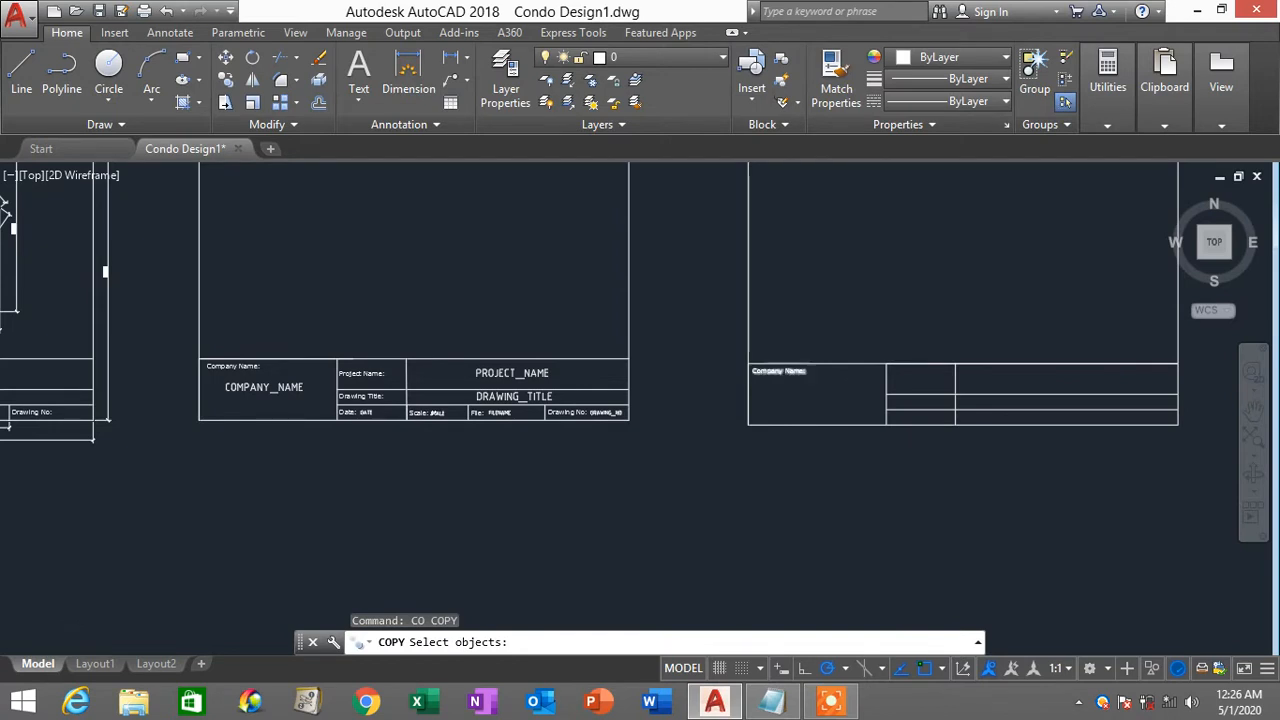
scroll(775, 370, up, 4)
key(Return)
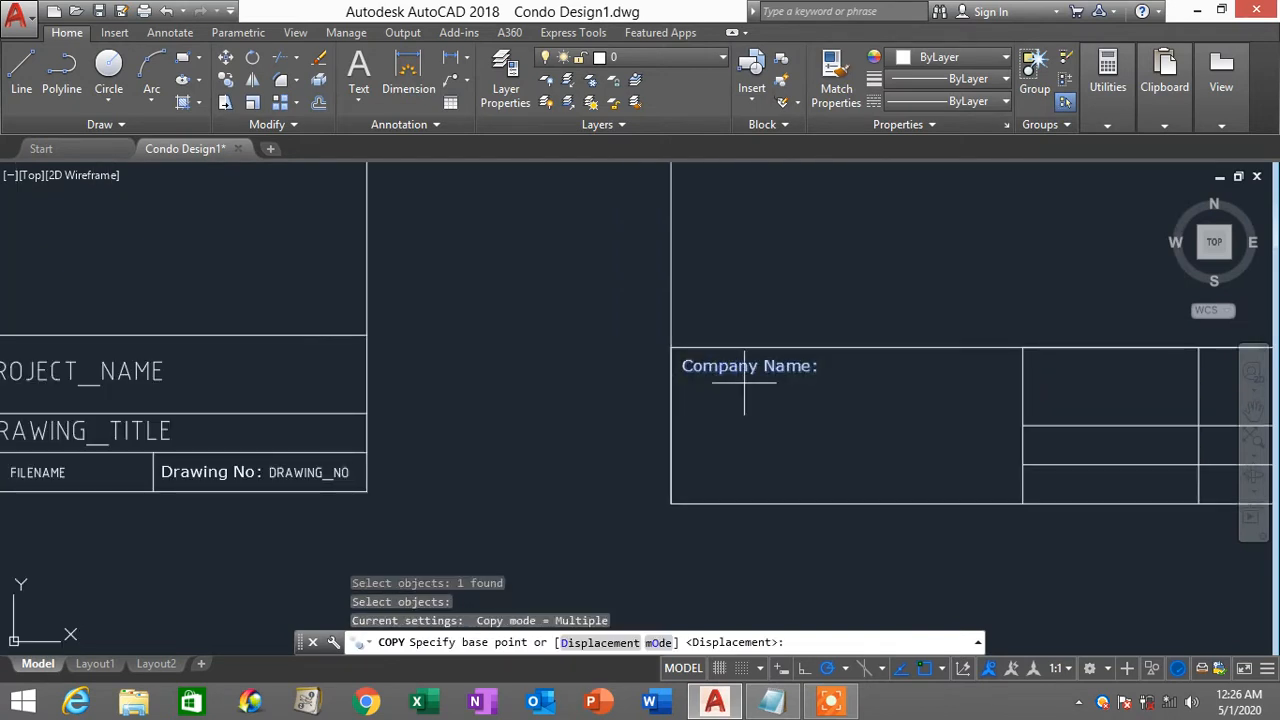
click(747, 381)
middle_drag(899, 441, 600, 480)
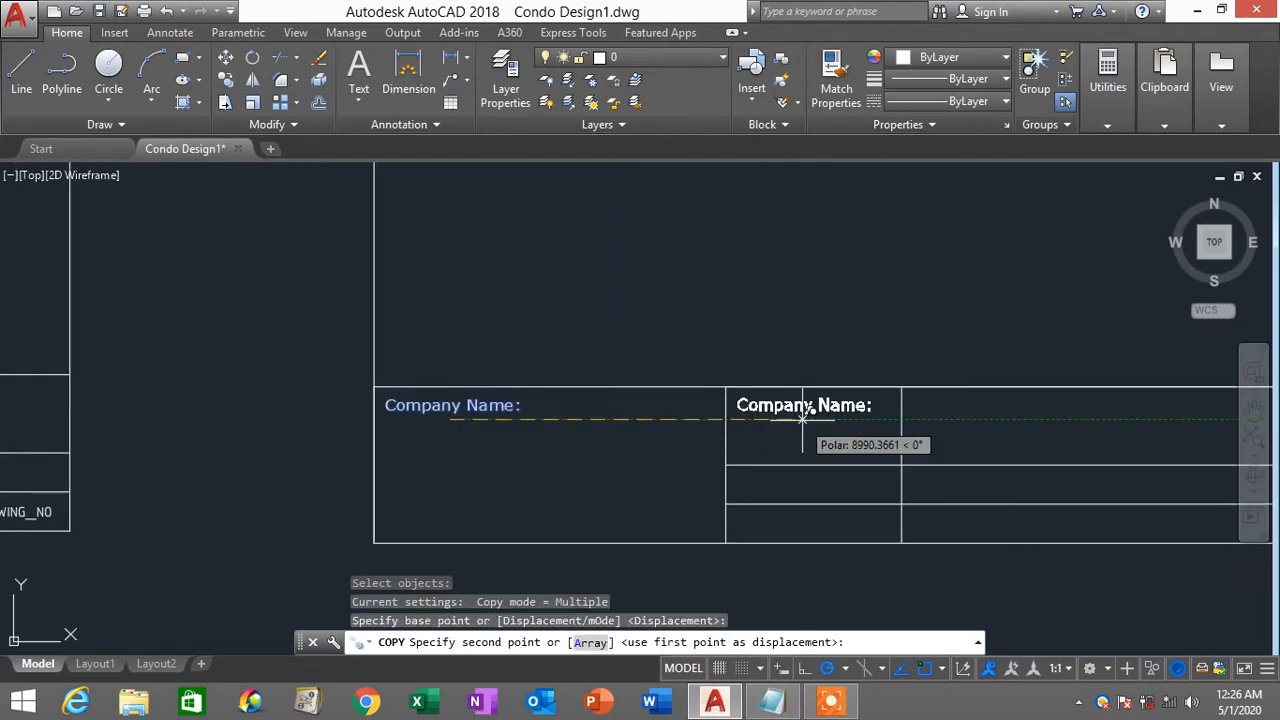
click(800, 418)
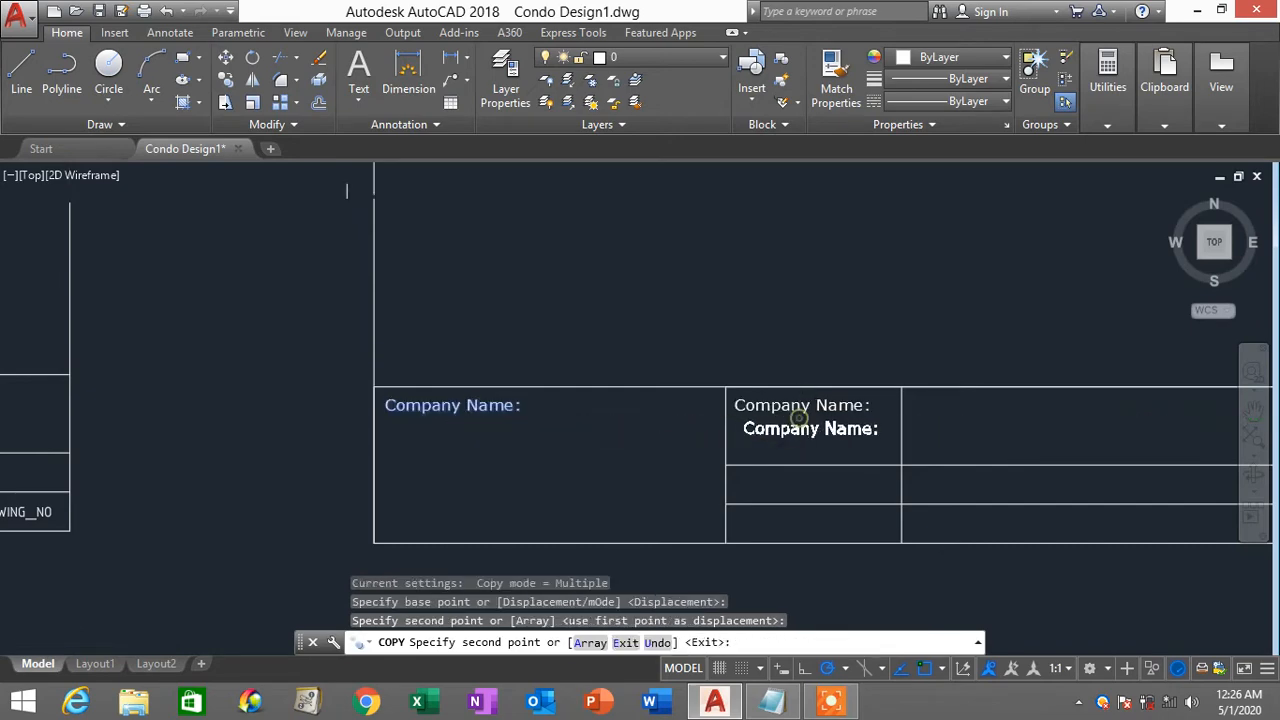
Step: Place two more copies of the "Company Name:" text in the middle and bottom cells of the label column
scroll(808, 430, down, 3)
middle_drag(826, 460, 975, 372)
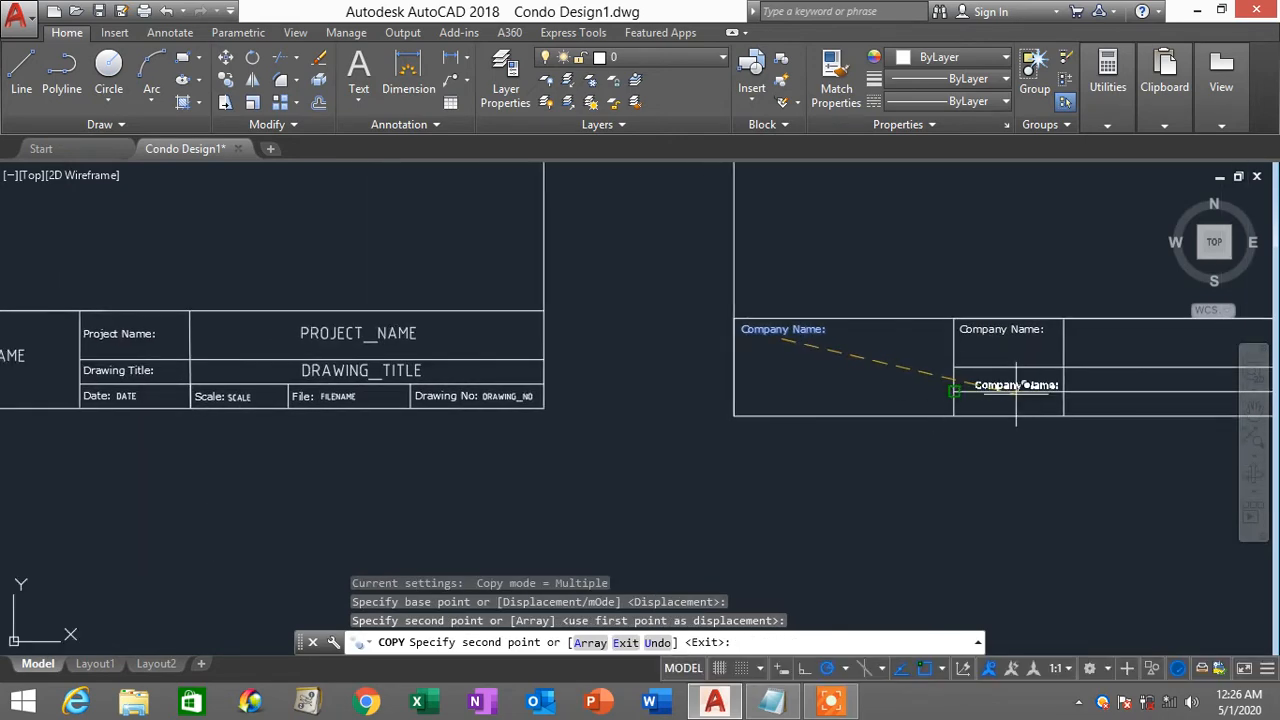
scroll(1005, 378, up, 2)
scroll(995, 378, up, 2)
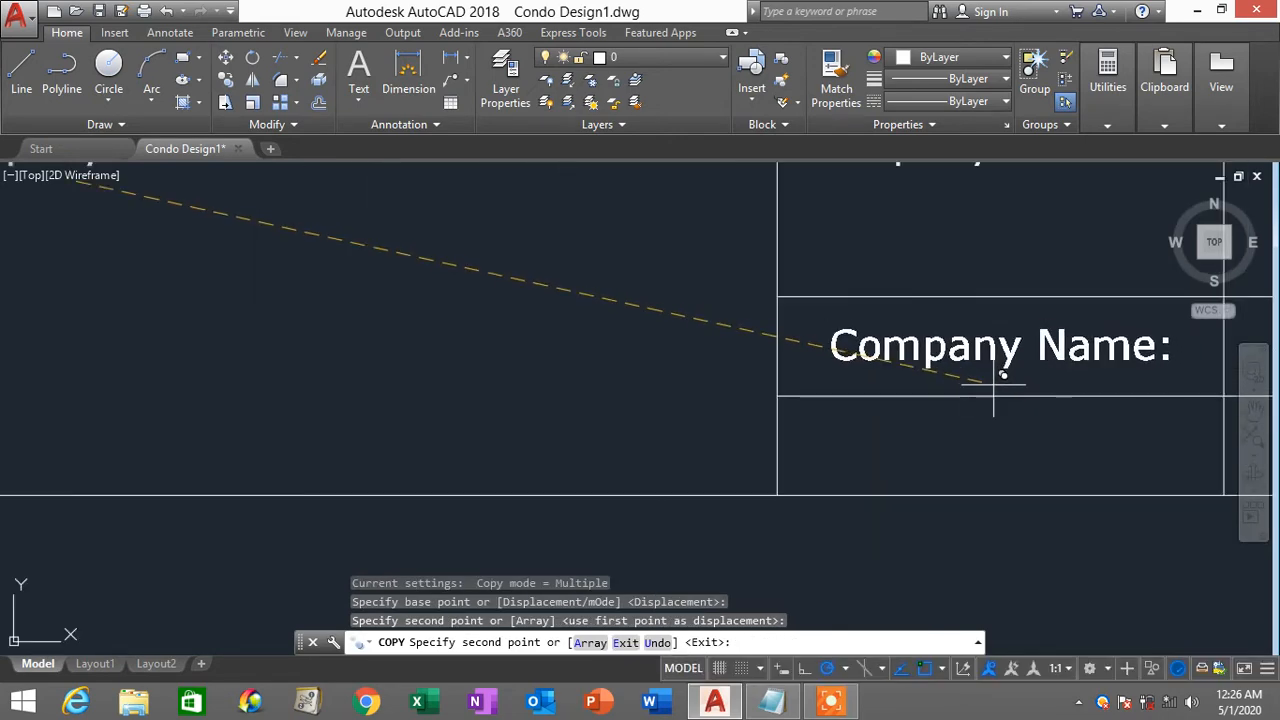
click(997, 381)
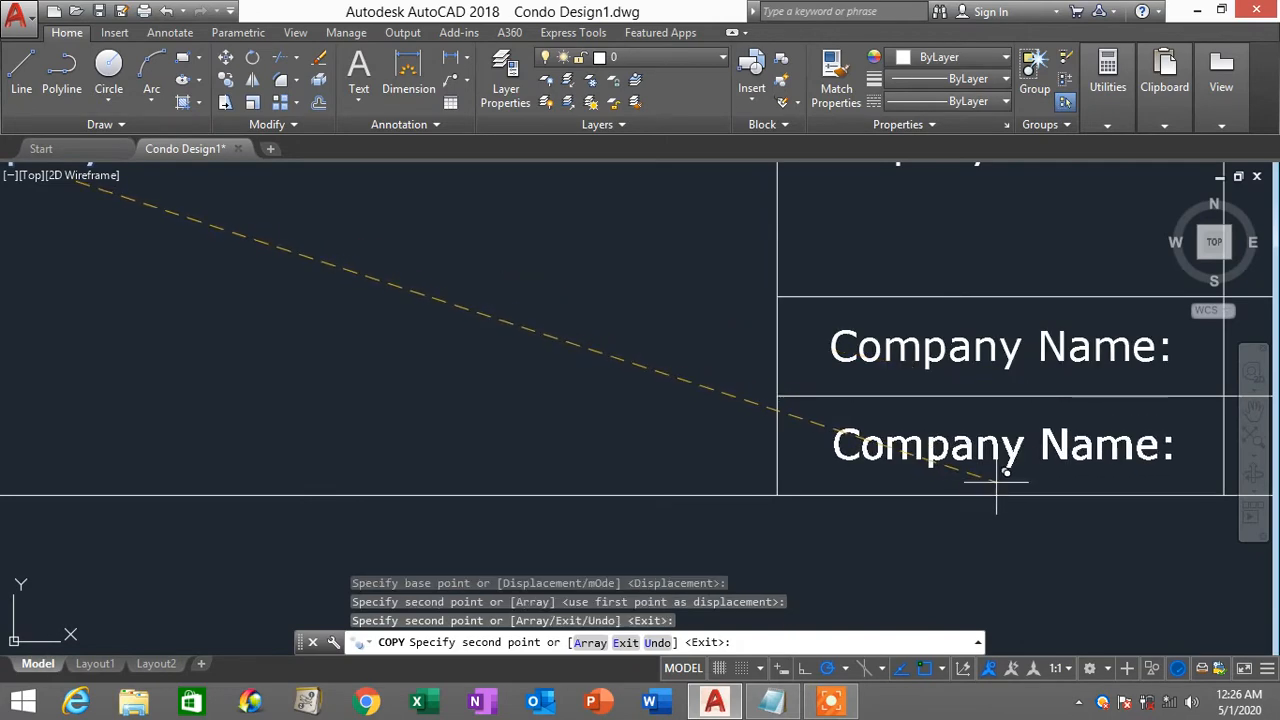
click(982, 483)
key(Escape)
scroll(964, 488, down, 4)
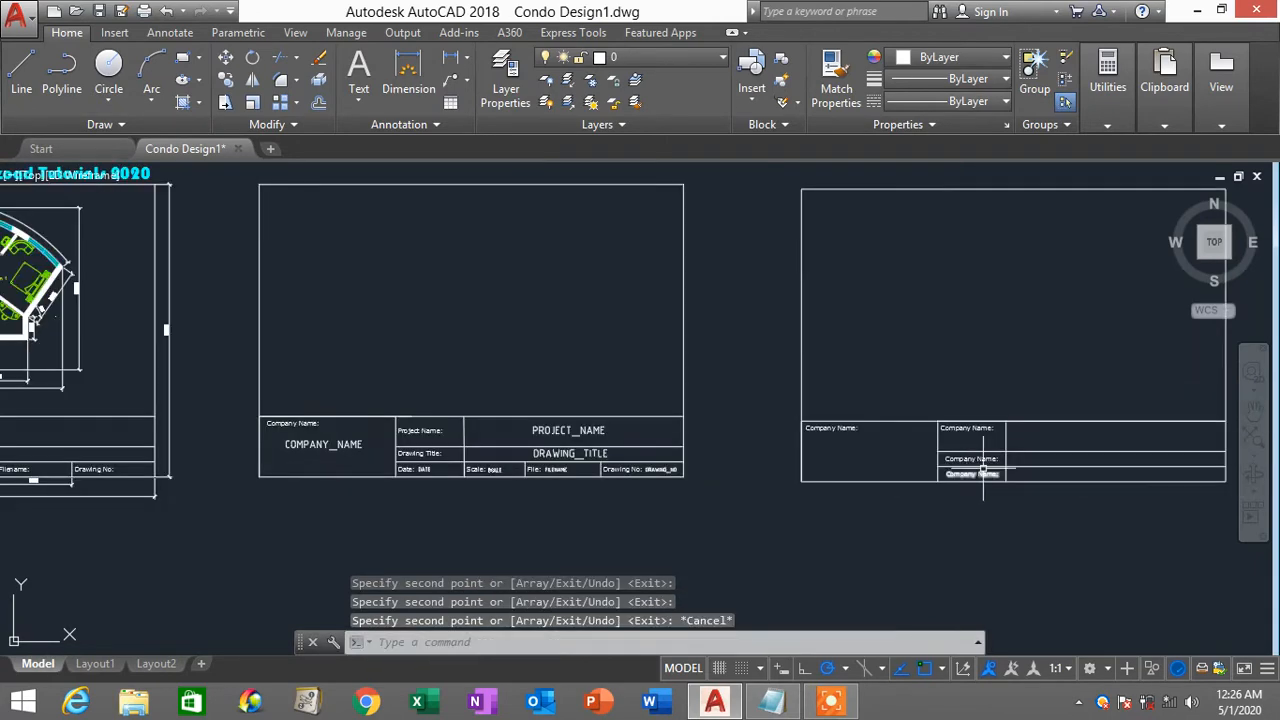
Step: Draw a vertical line across the bottom row along the label column's right divider, down to the frame's lower edge
scroll(960, 460, up, 3)
scroll(823, 412, up, 1)
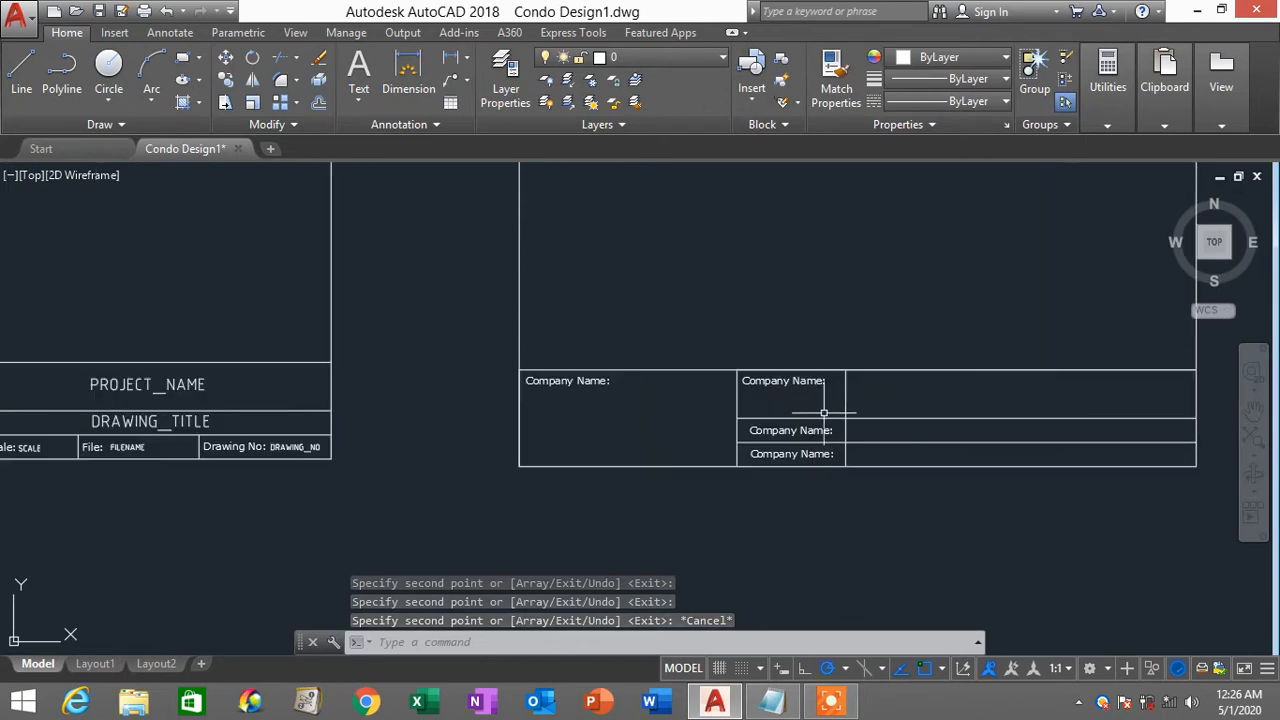
scroll(823, 412, down, 1)
scroll(890, 464, up, 3)
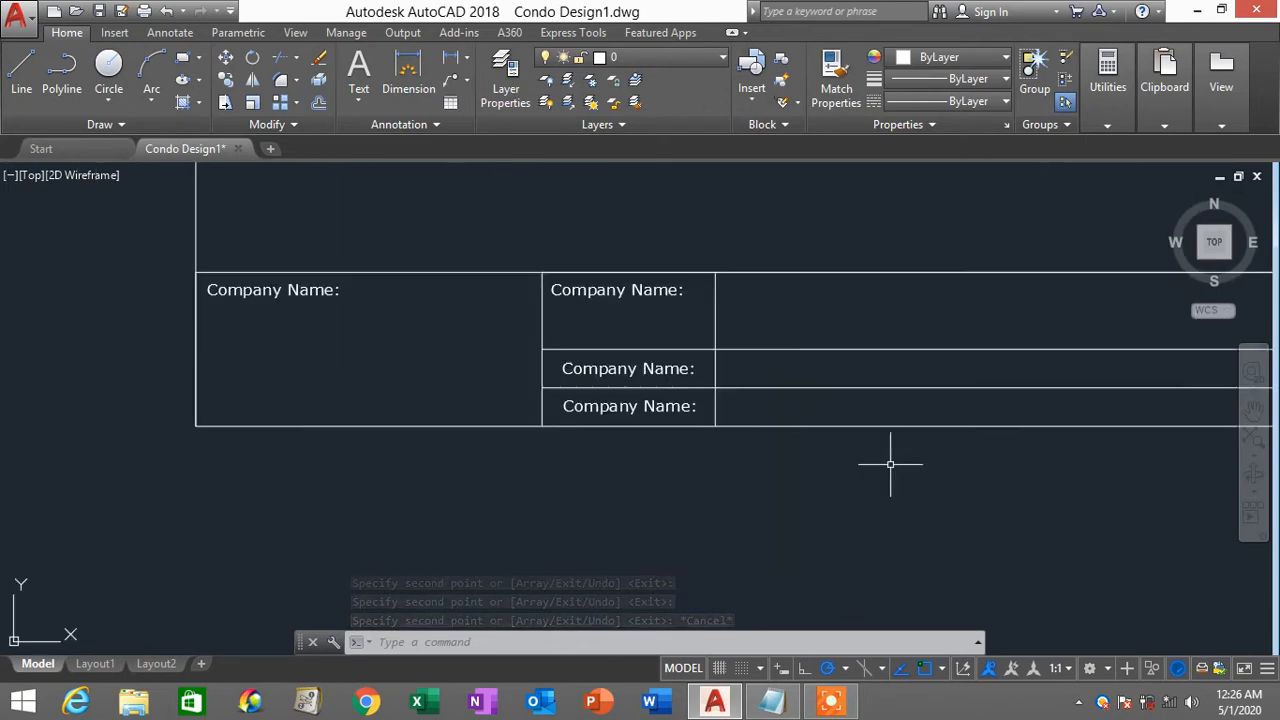
text(l)
key(Return)
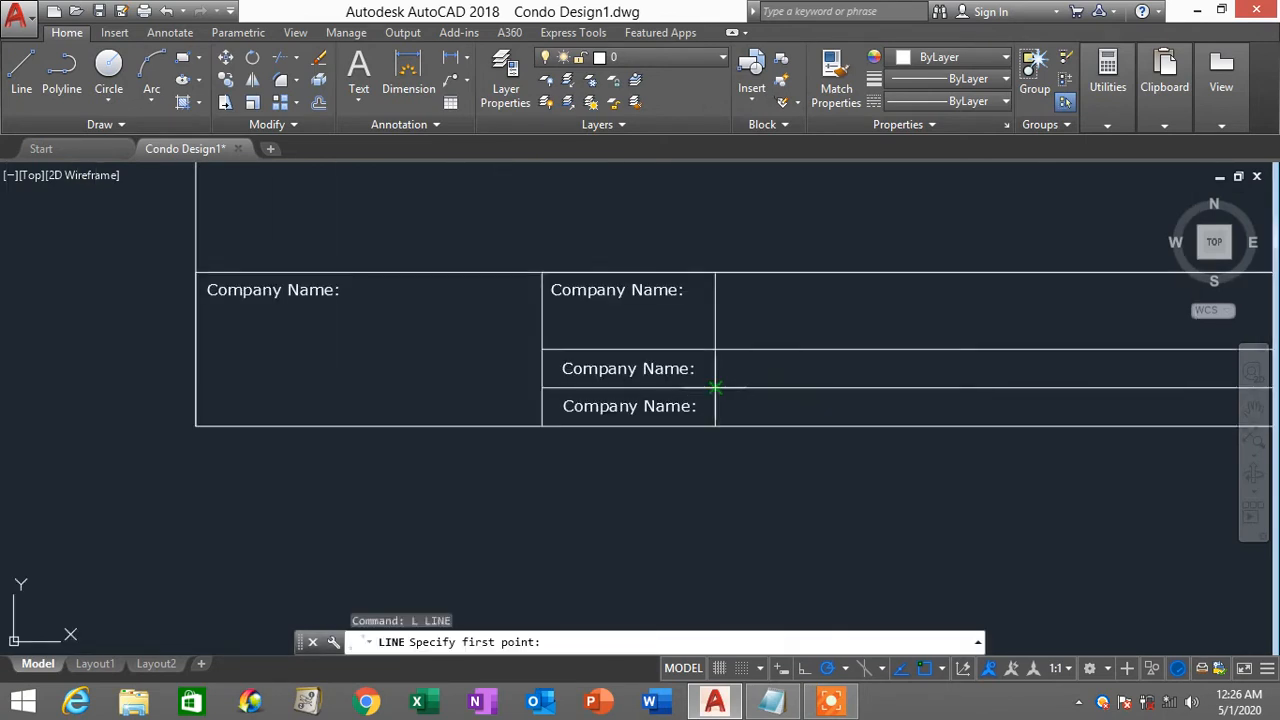
click(716, 387)
click(716, 425)
key(Return)
Step: Examine the bottom-row cell widths on the dimensioned reference title block and compare the row with the labelled copy
scroll(743, 509, down, 3)
middle_drag(743, 509, 941, 476)
scroll(445, 445, up, 4)
scroll(346, 475, down, 2)
middle_drag(346, 475, 983, 440)
scroll(241, 445, up, 2)
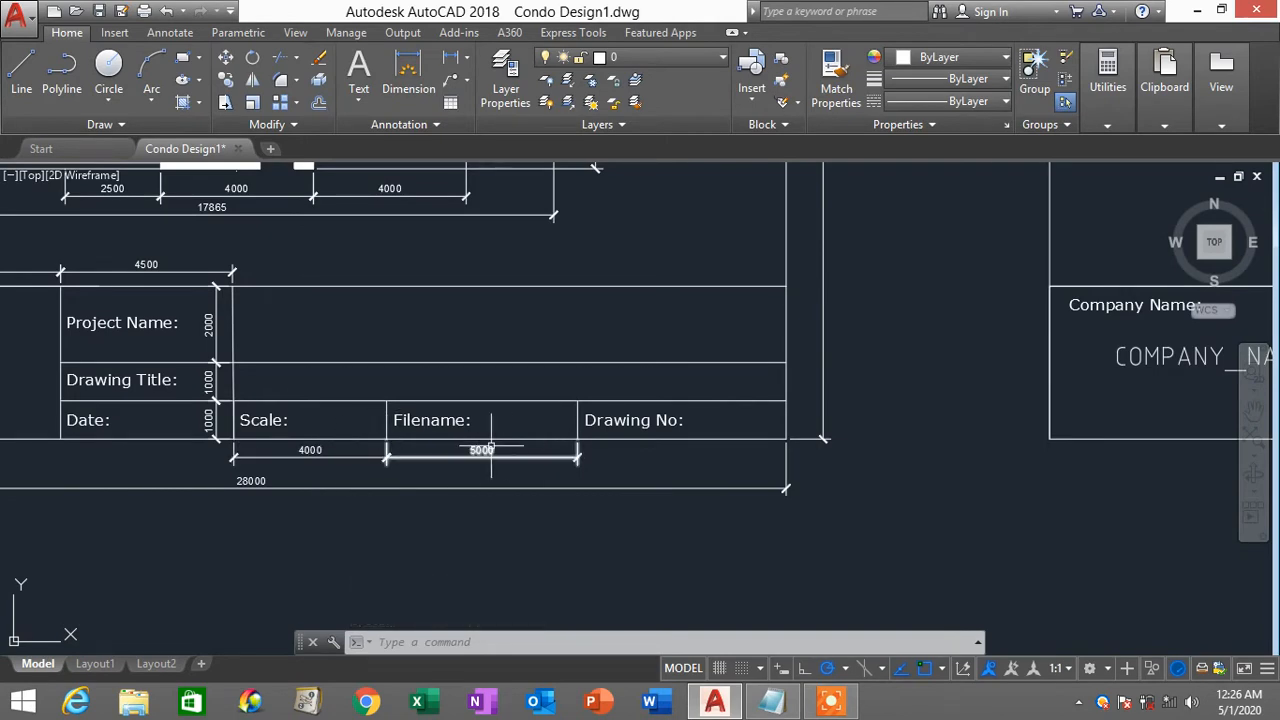
scroll(509, 446, down, 2)
middle_drag(950, 481, 523, 495)
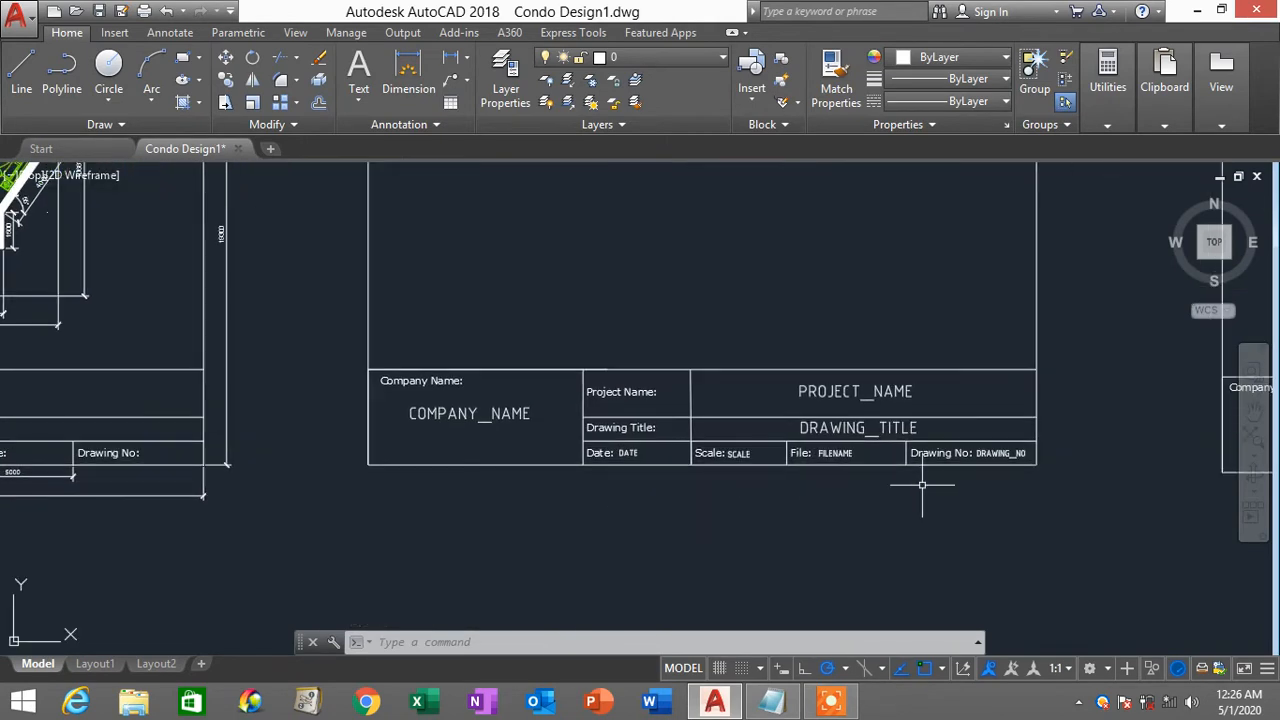
middle_drag(920, 486, 329, 506)
middle_drag(1114, 509, 670, 498)
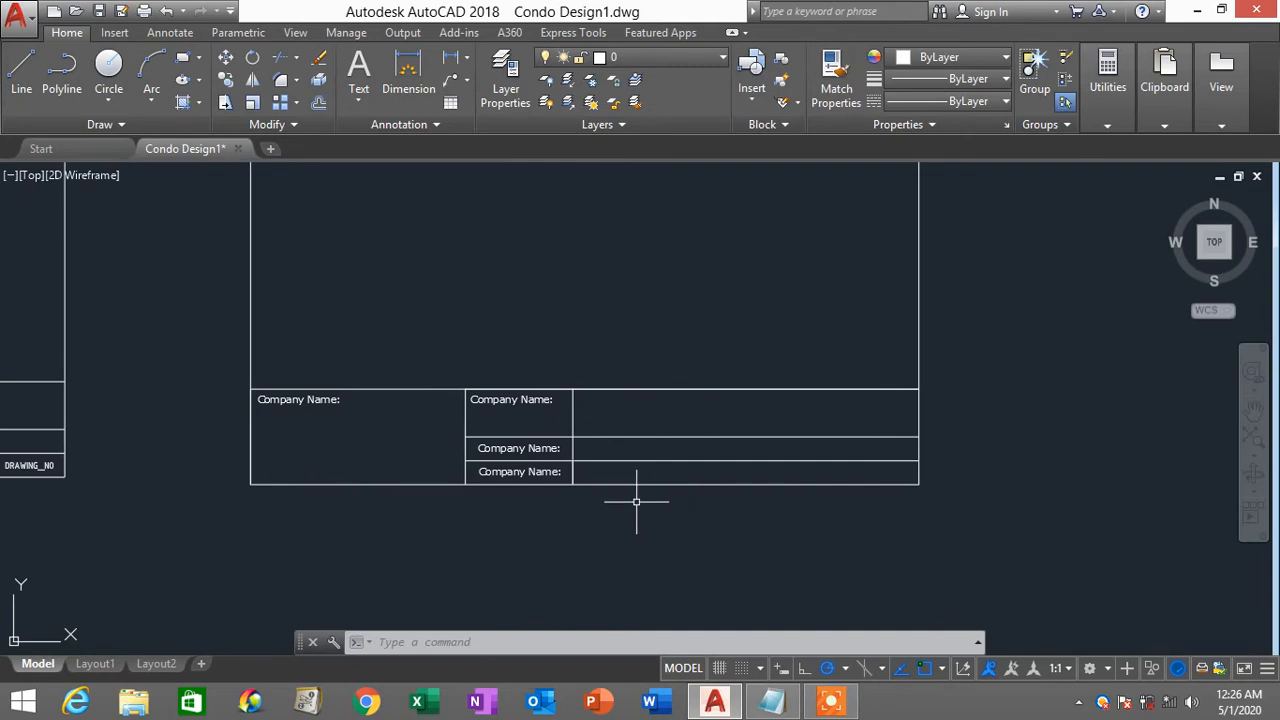
Step: Offset the short bottom-row vertical line 4000 to the right to close the first cell beside the label column
text(o)
key(Return)
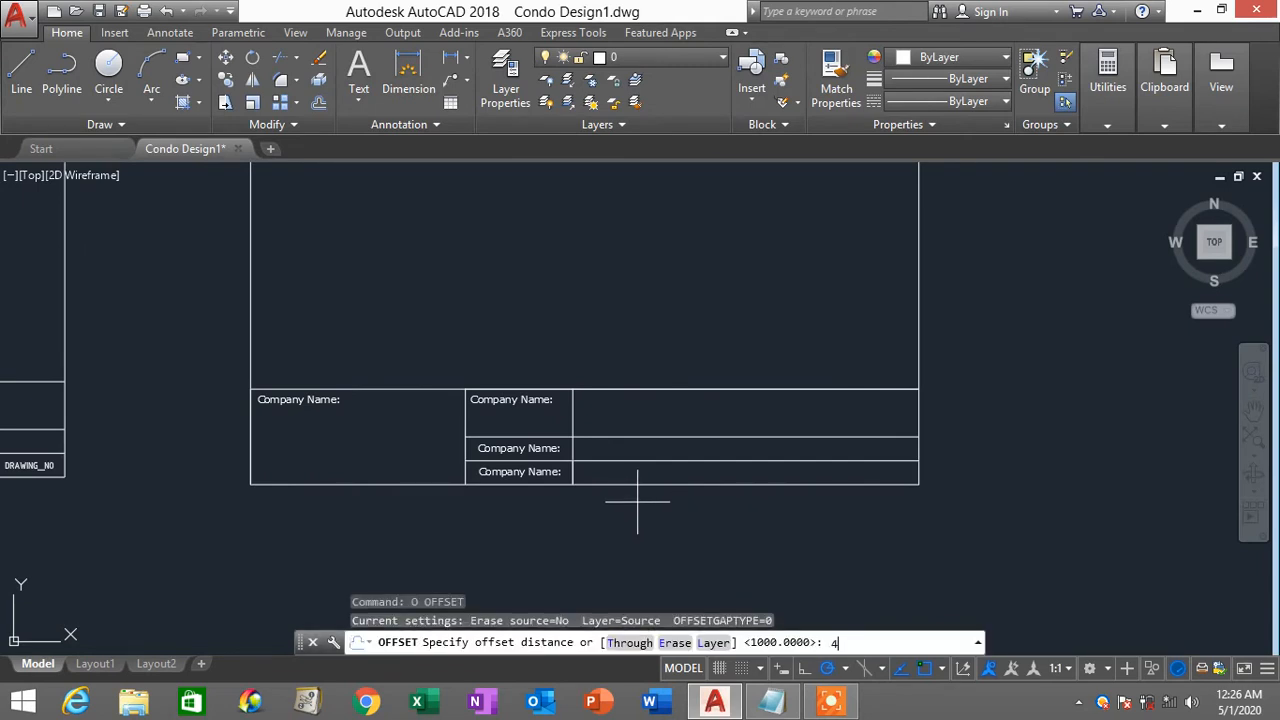
text(4000)
key(Return)
click(566, 462)
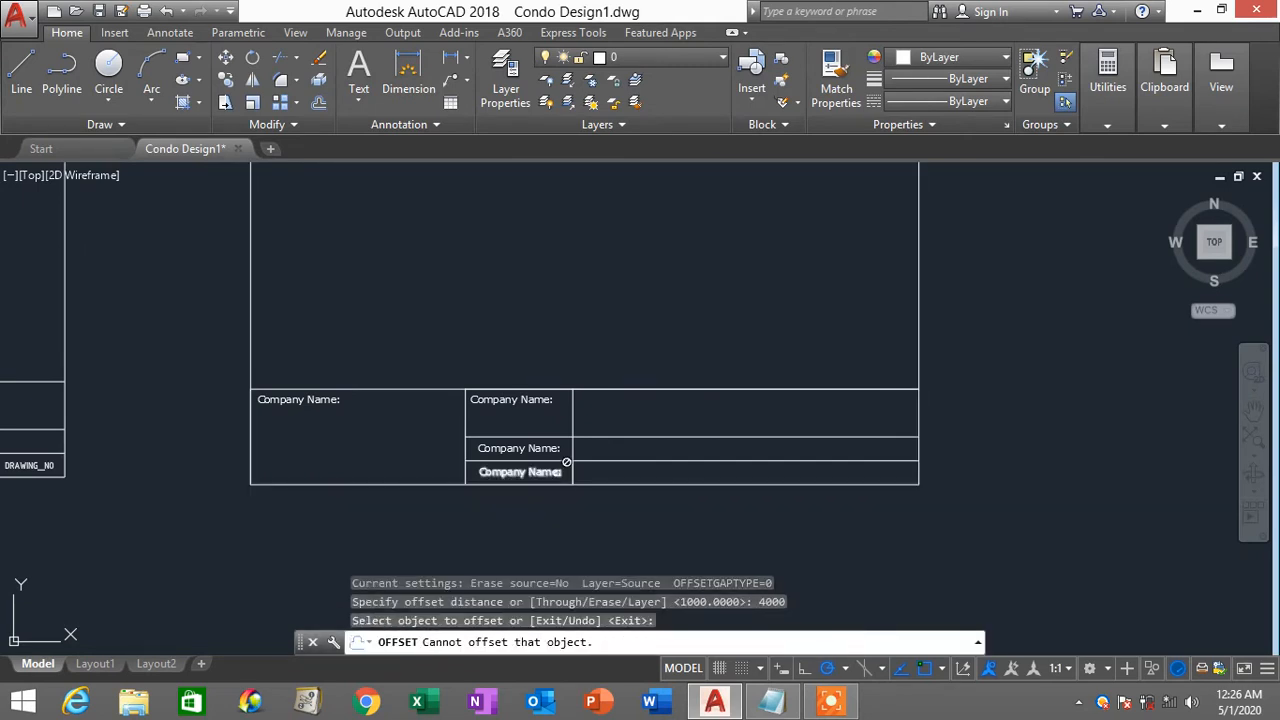
click(573, 472)
click(1032, 470)
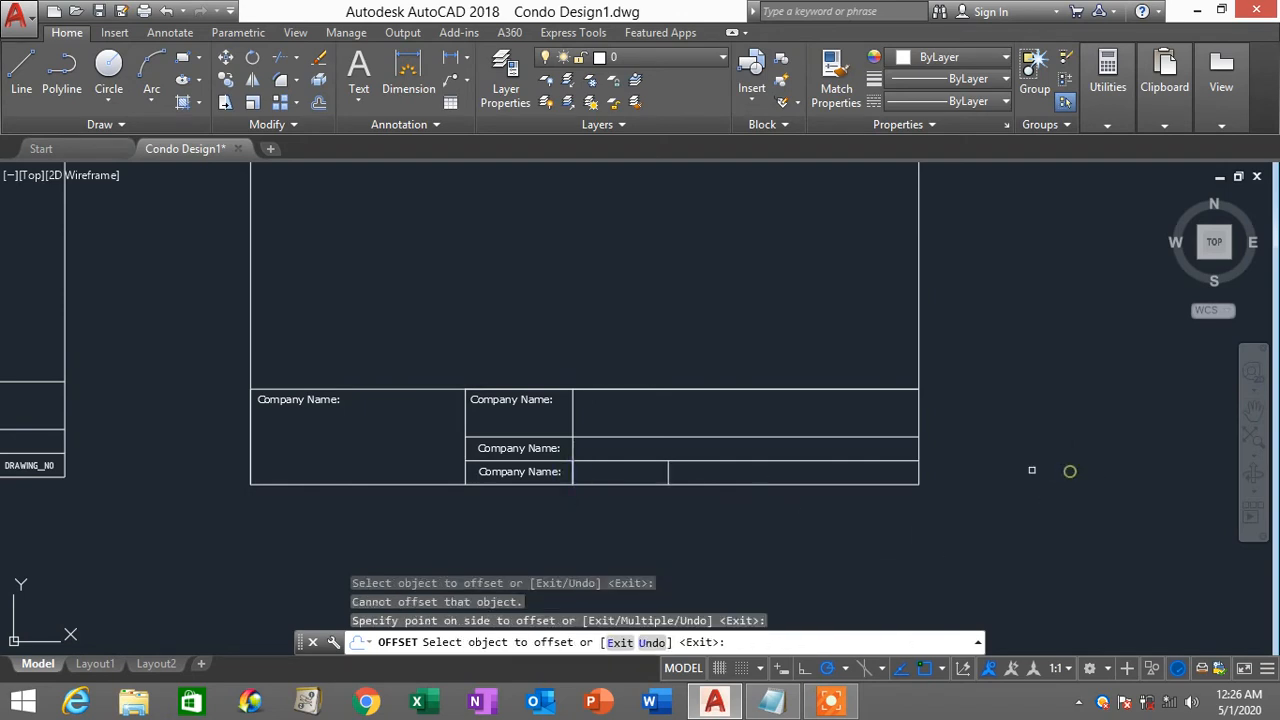
key(Return)
Step: Offset the new bottom-row divider 5000 to the right to separate the last two cells
text(o)
key(Return)
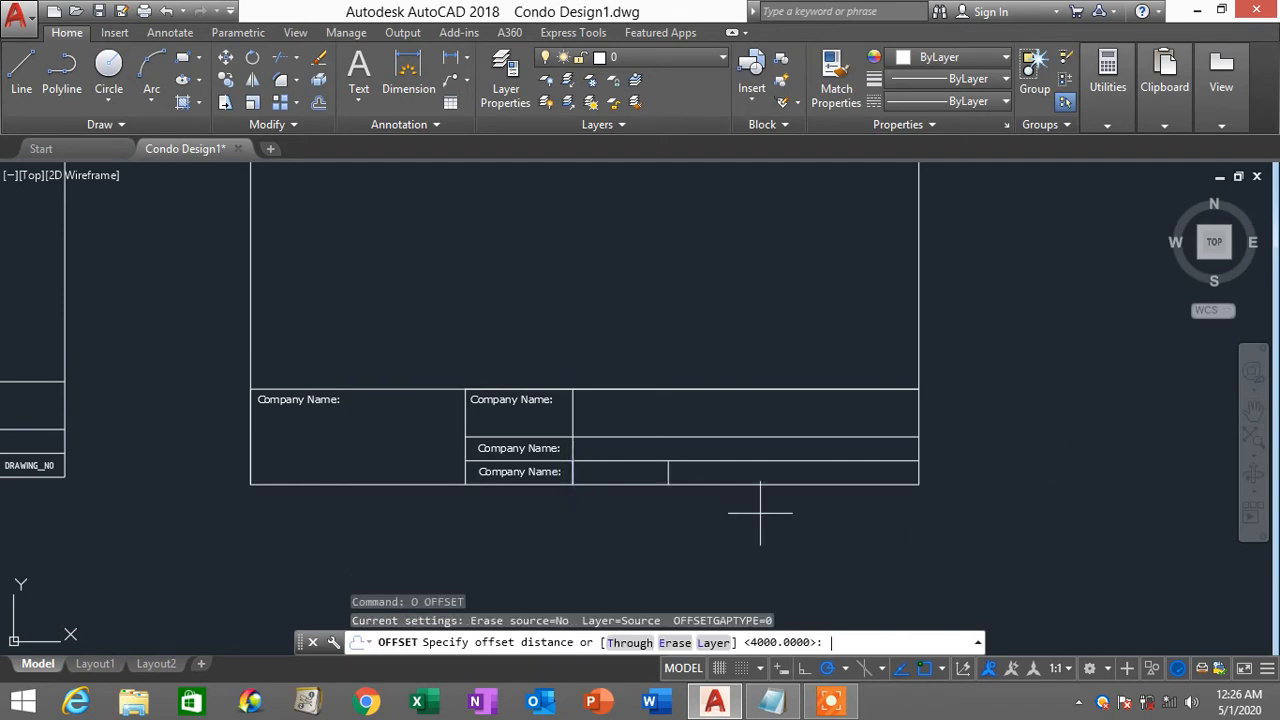
text(5000)
key(Return)
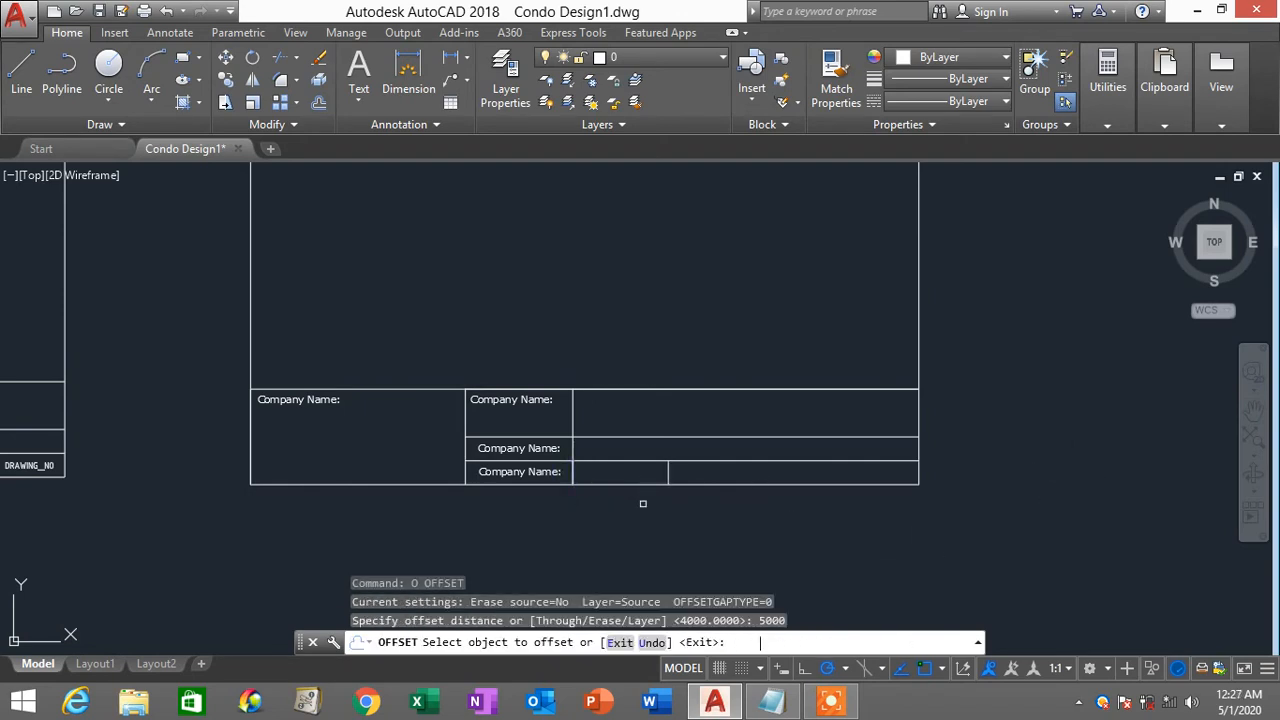
click(670, 472)
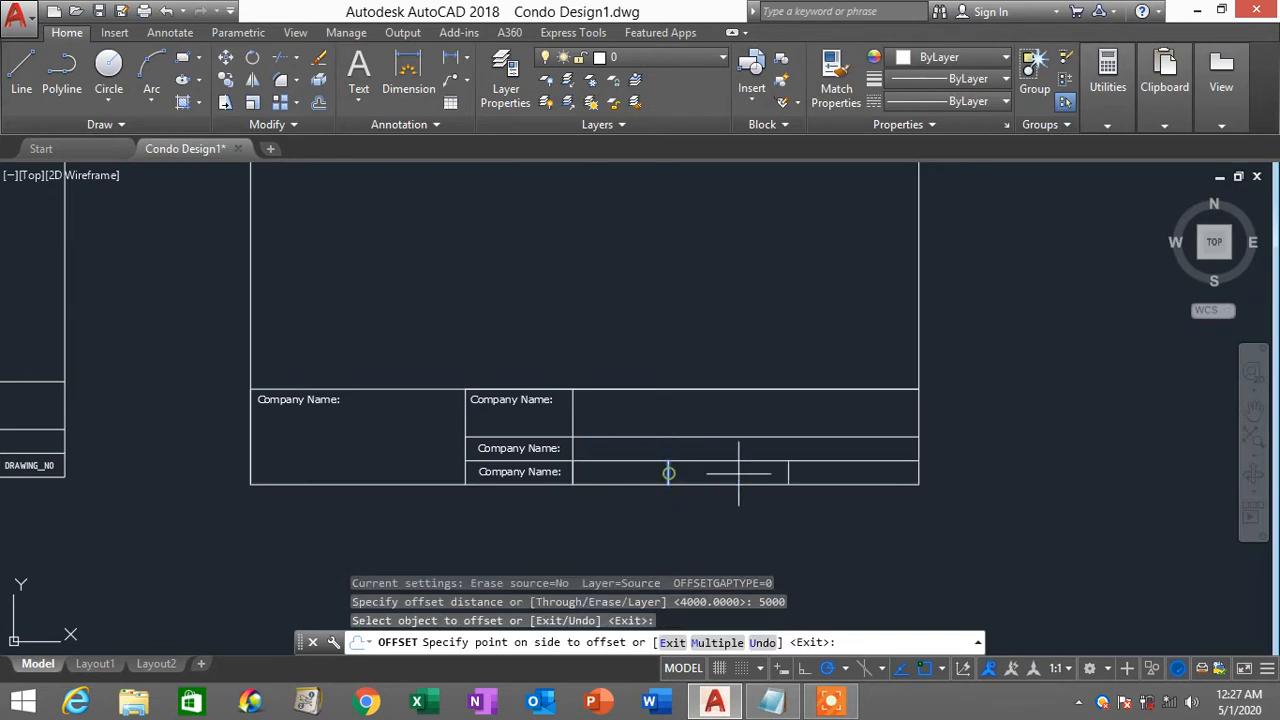
click(1091, 463)
key(Escape)
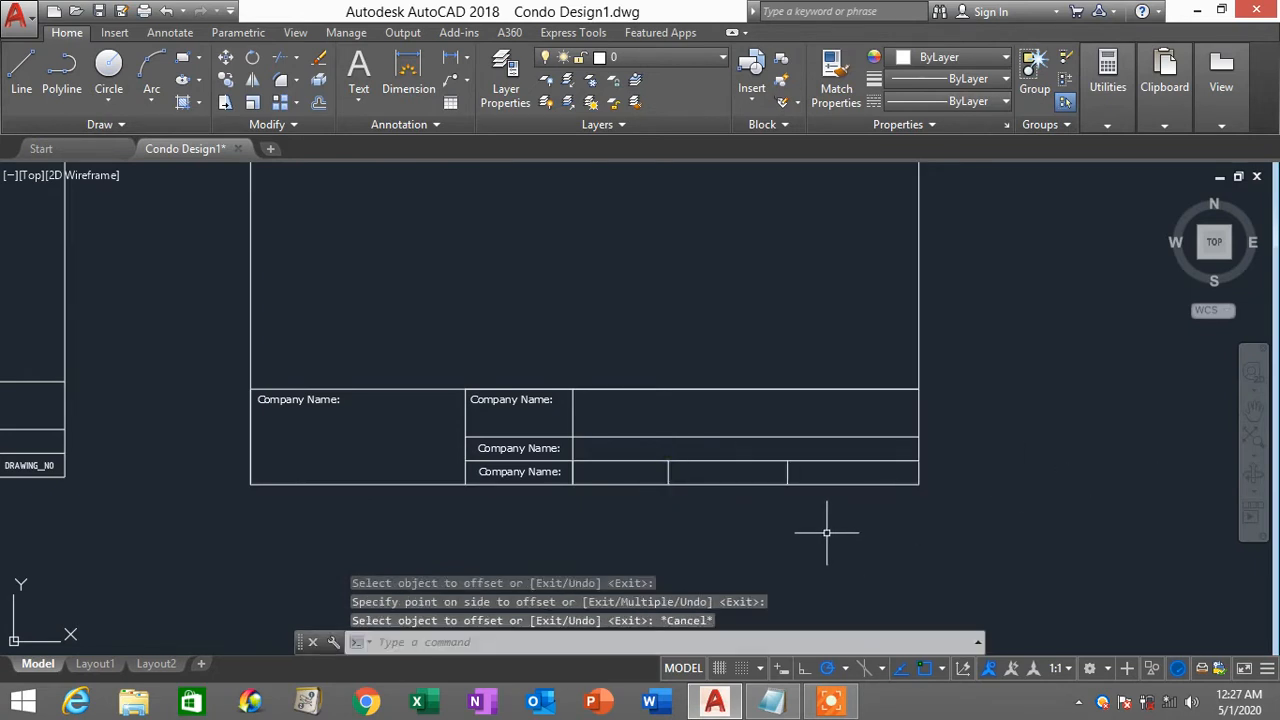
Step: Change the label in the upper cell of the title block's label column to "Project Title:"
middle_drag(829, 523, 1134, 531)
scroll(837, 494, down, 2)
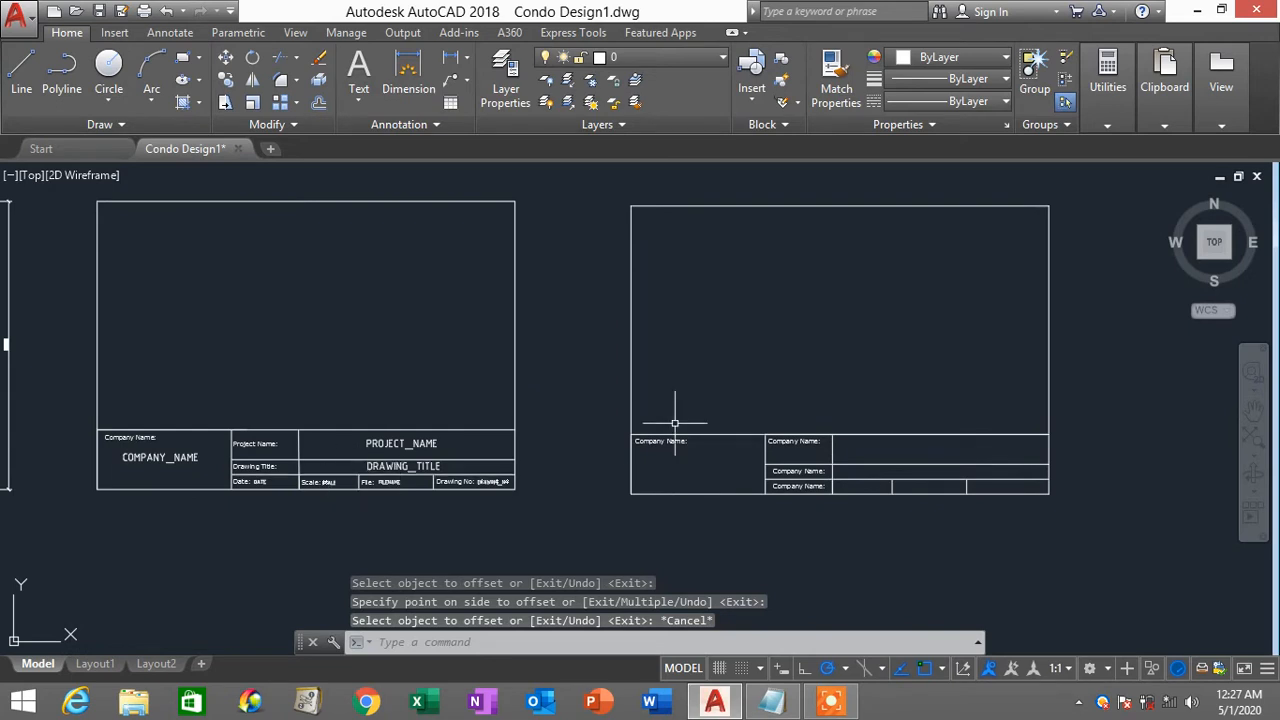
scroll(757, 434, up, 4)
double_click(851, 448)
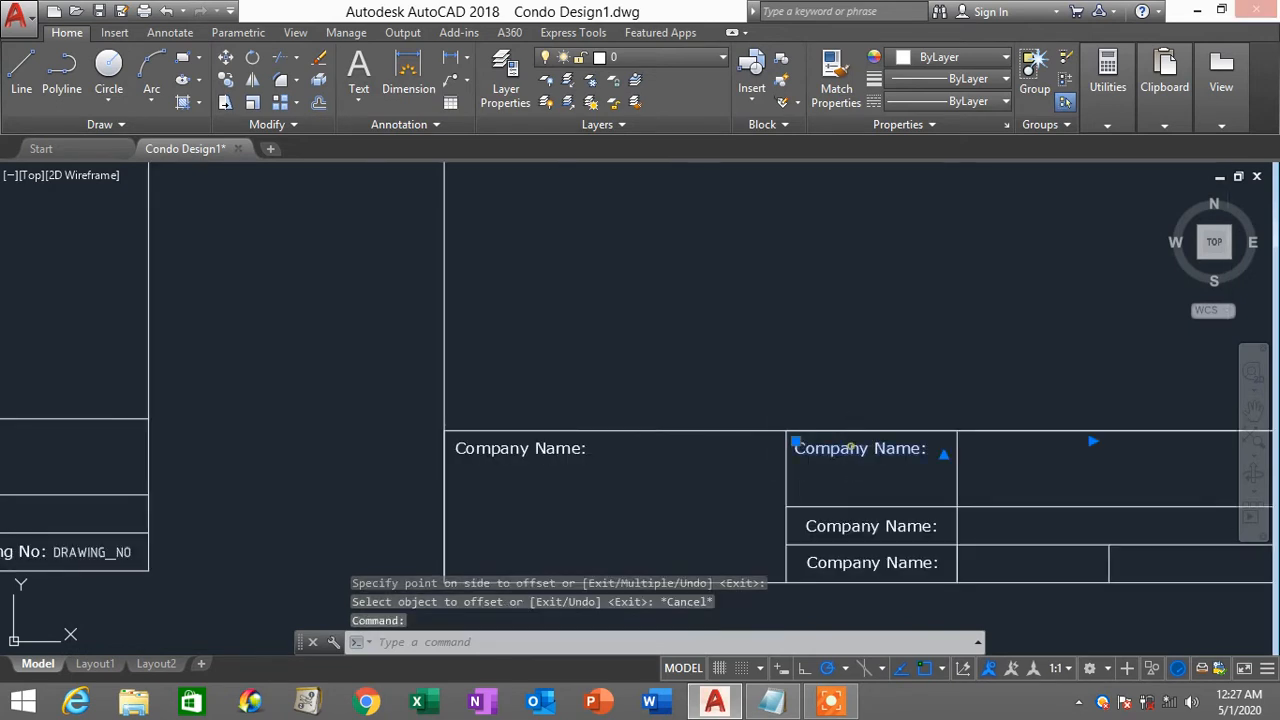
drag(917, 441, 689, 442)
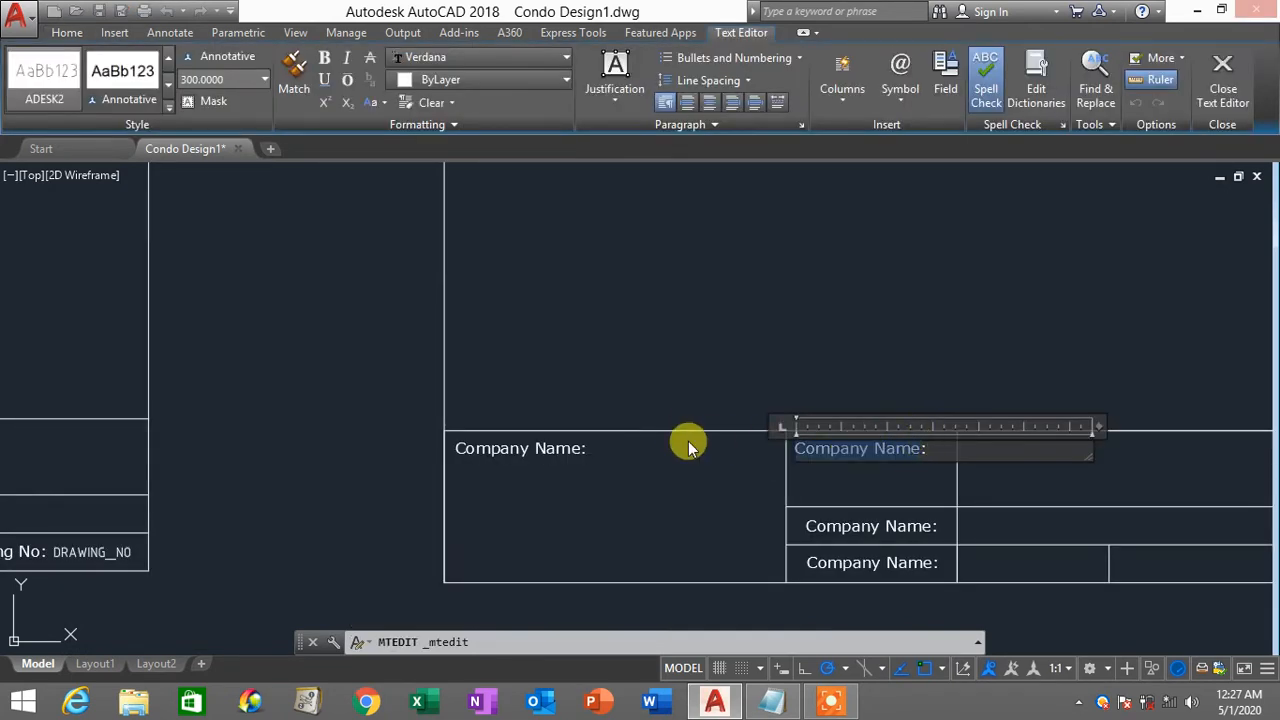
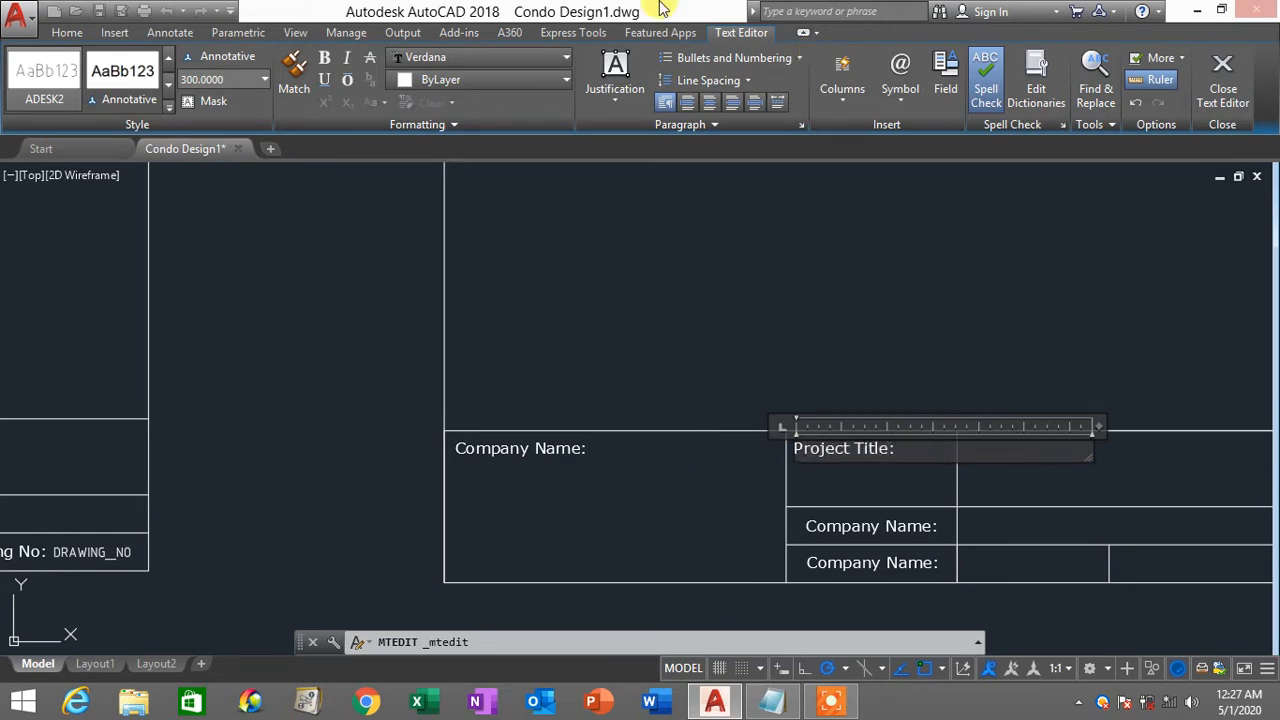
click(854, 358)
Step: Compare with the reference title block and change the label in the label column's middle cell to "Drawing Title:"
scroll(854, 358, down, 4)
scroll(322, 433, up, 4)
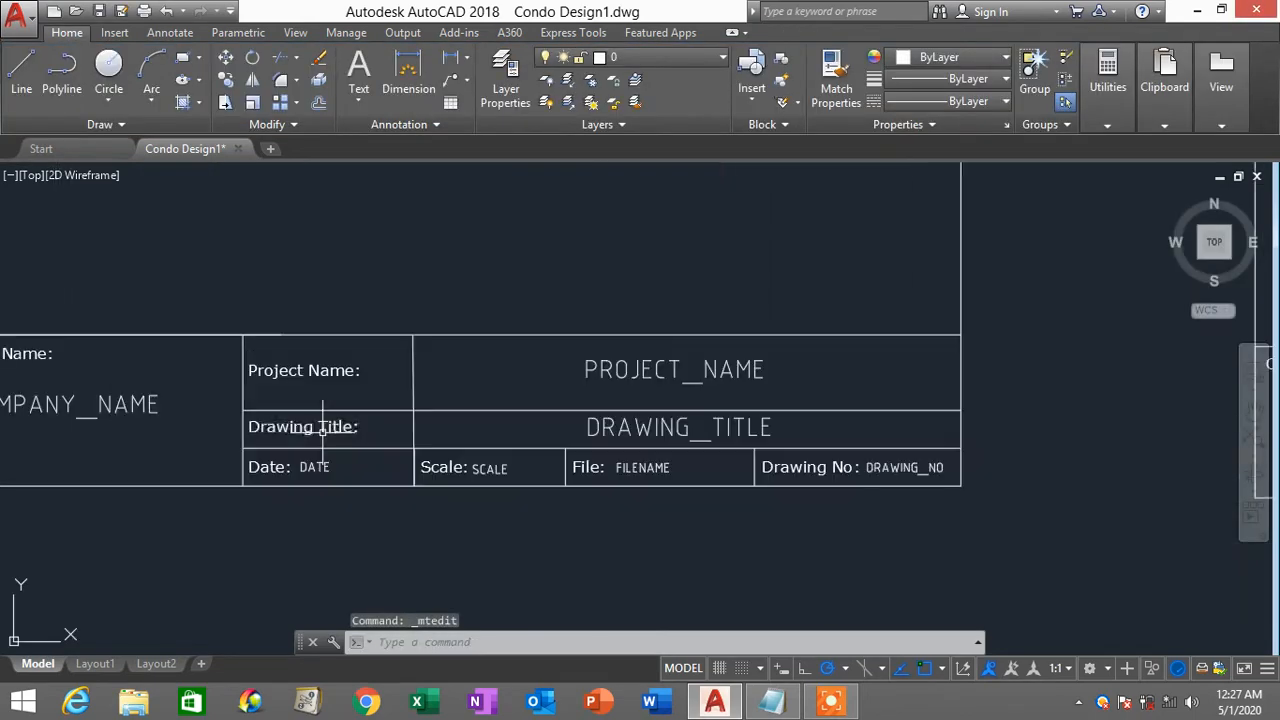
scroll(763, 452, down, 4)
scroll(1001, 459, up, 4)
middle_drag(1001, 459, 352, 436)
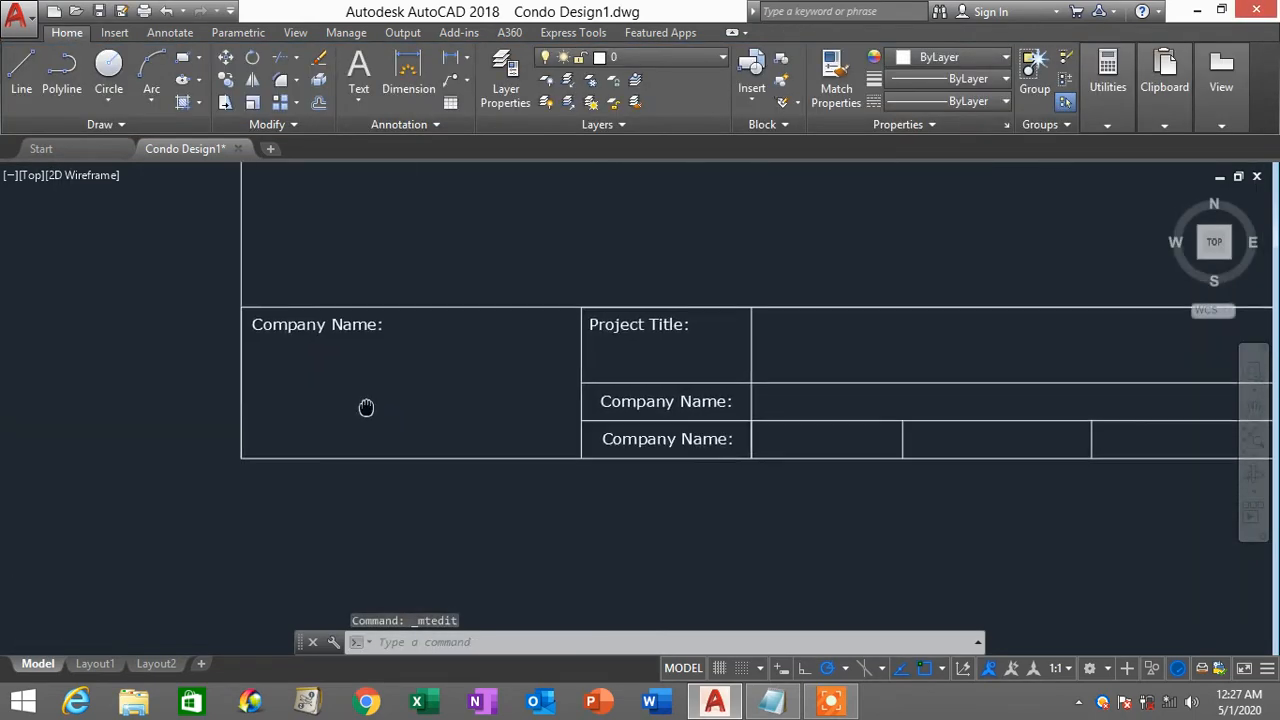
click(714, 403)
double_click(714, 403)
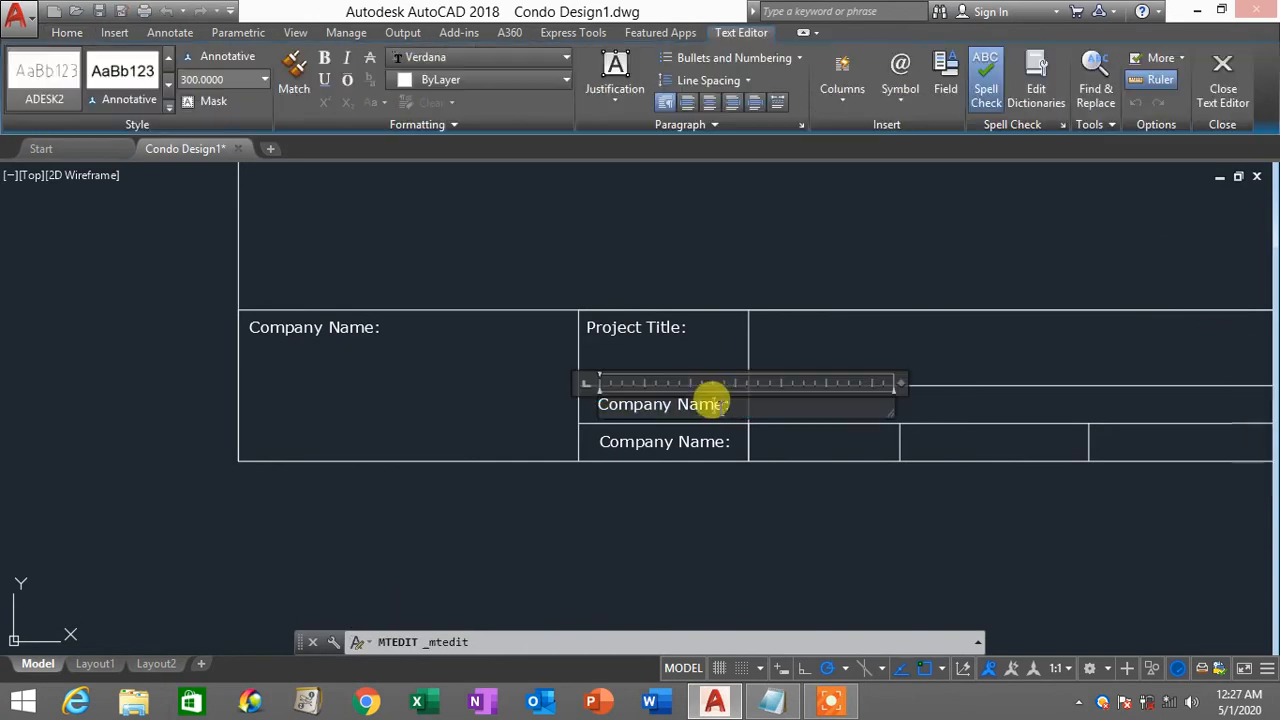
drag(726, 404, 494, 397)
text(D)
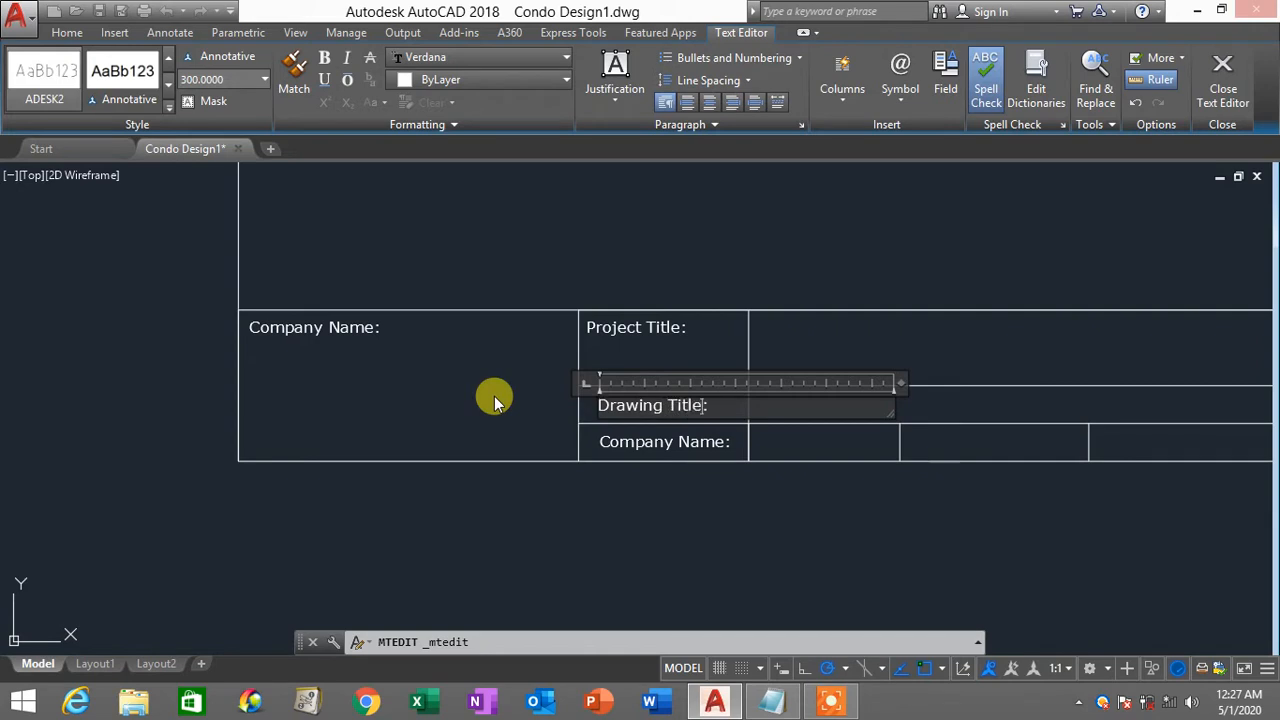
text(rawing Title)
click(583, 526)
Step: Change the label in the label column's bottom cell to "Date:"
scroll(555, 495, down, 2)
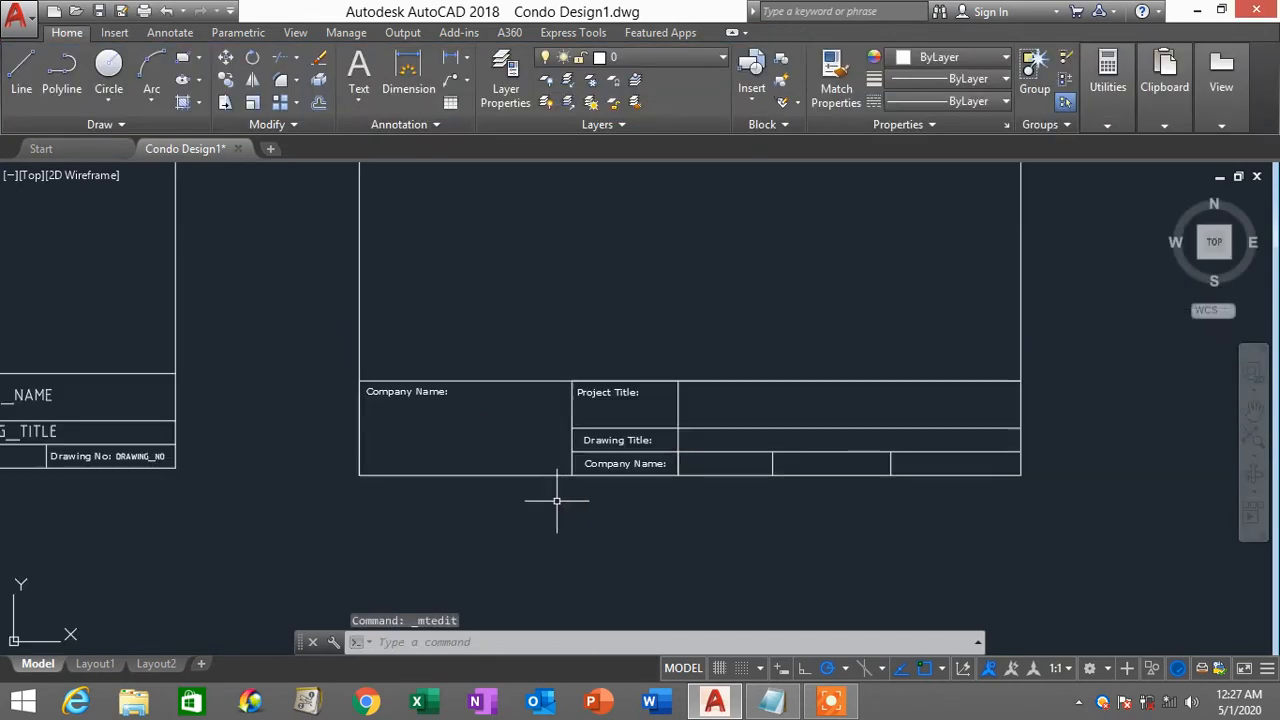
middle_drag(557, 500, 894, 508)
scroll(964, 505, up, 2)
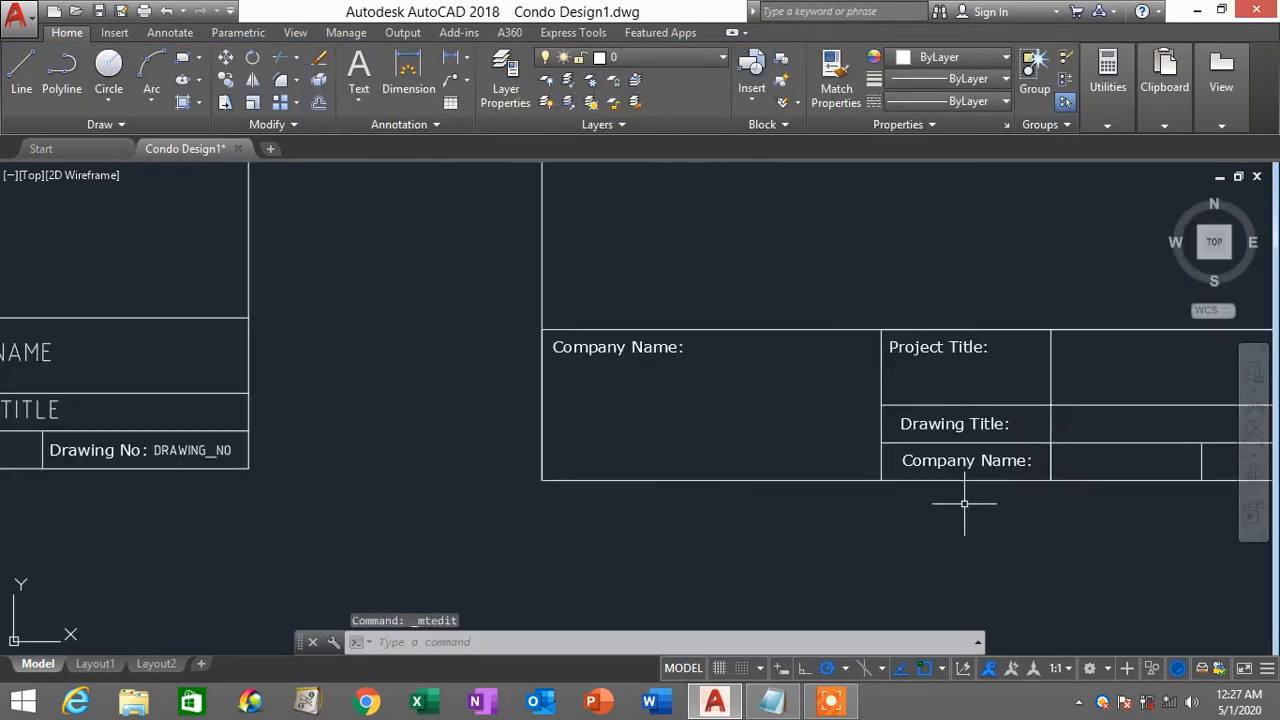
scroll(964, 505, up, 2)
double_click(966, 432)
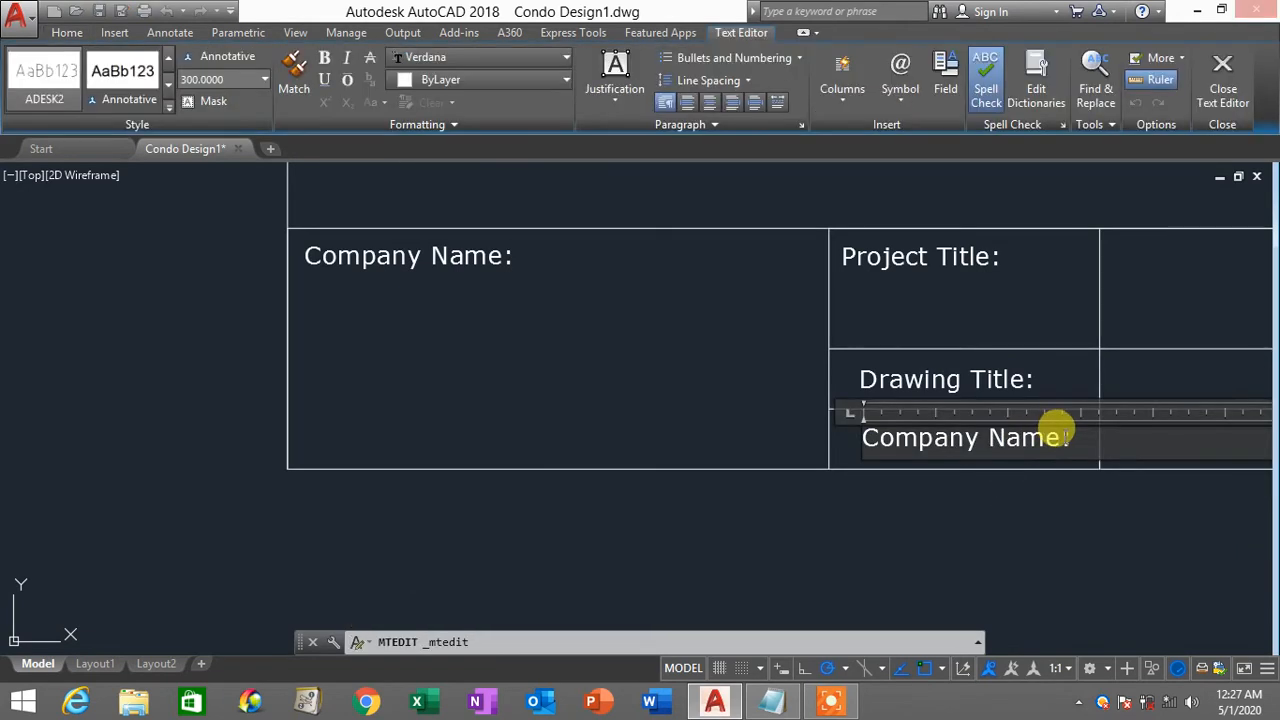
drag(1066, 437, 627, 366)
text(Date:)
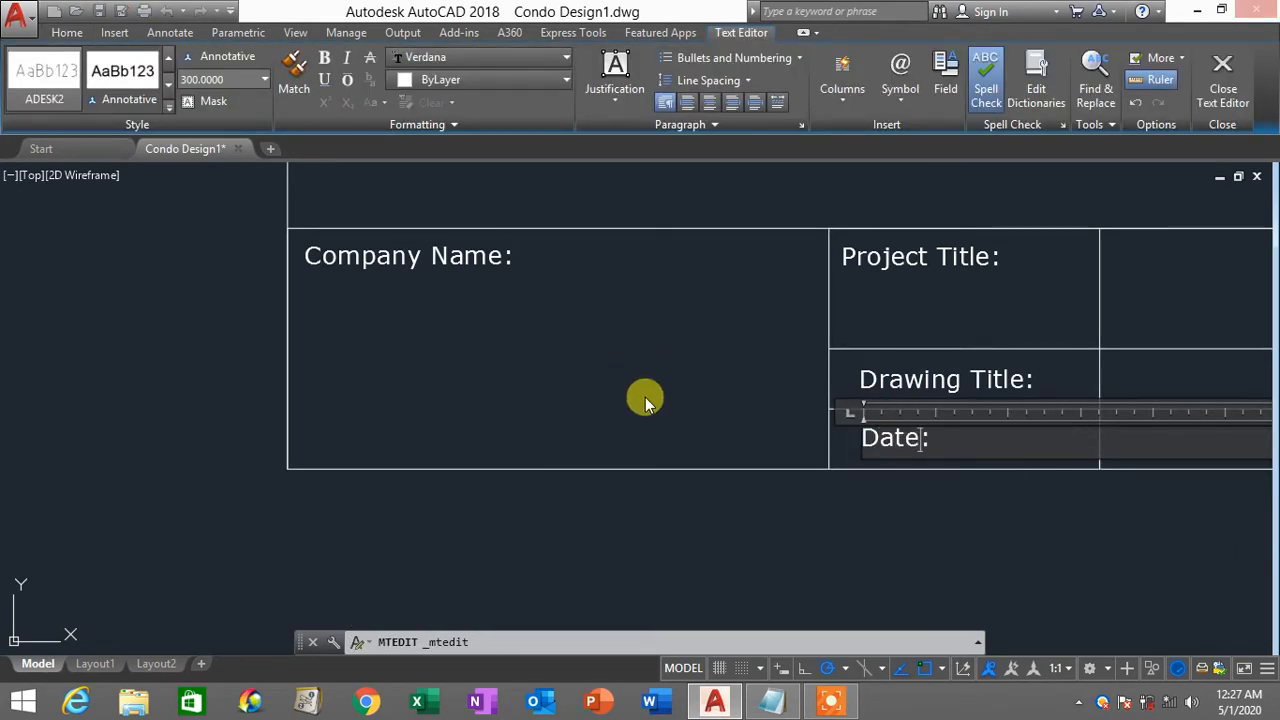
click(709, 531)
Step: Copy the "Date:" label horizontally into the second-to-last cell of the bottom row, just inside its left divider
scroll(866, 526, down, 4)
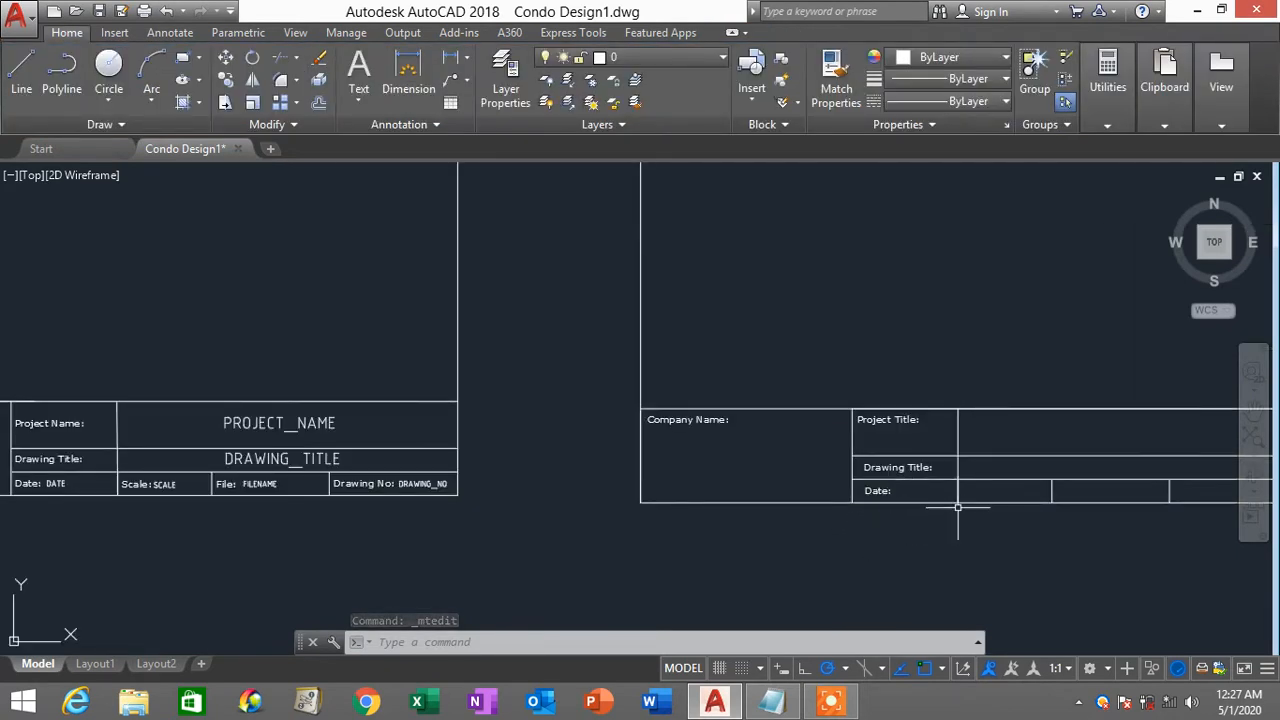
mouse_move(986, 491)
middle_down()
mouse_move(894, 491)
mouse_move(929, 486)
middle_up()
text(c)
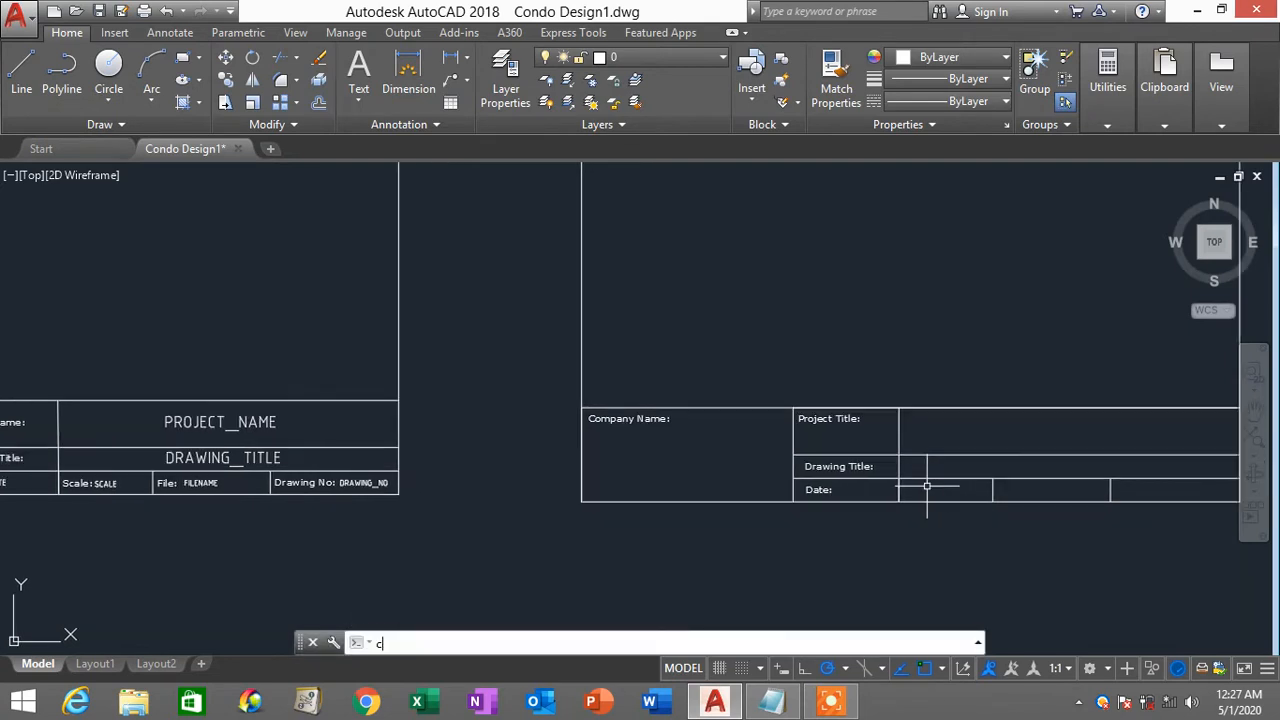
text(o)
key(Return)
scroll(831, 496, up, 4)
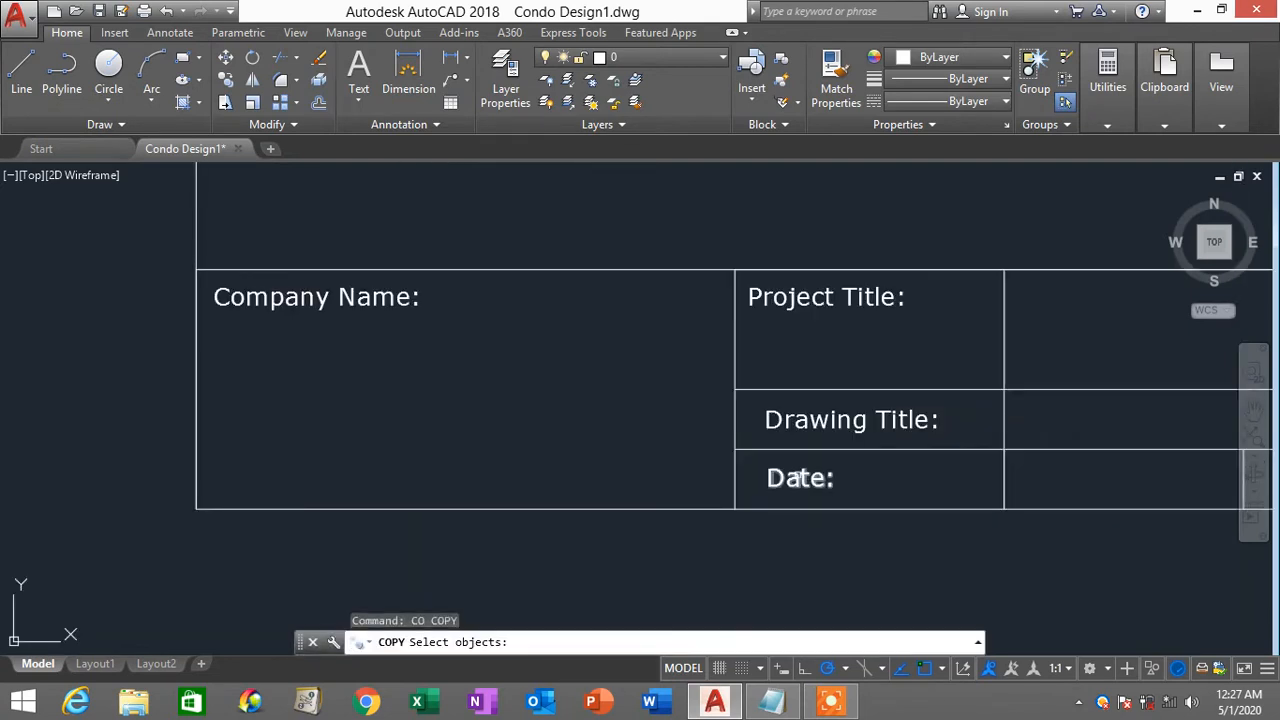
click(805, 478)
key(Return)
click(805, 478)
middle_drag(903, 486, 399, 490)
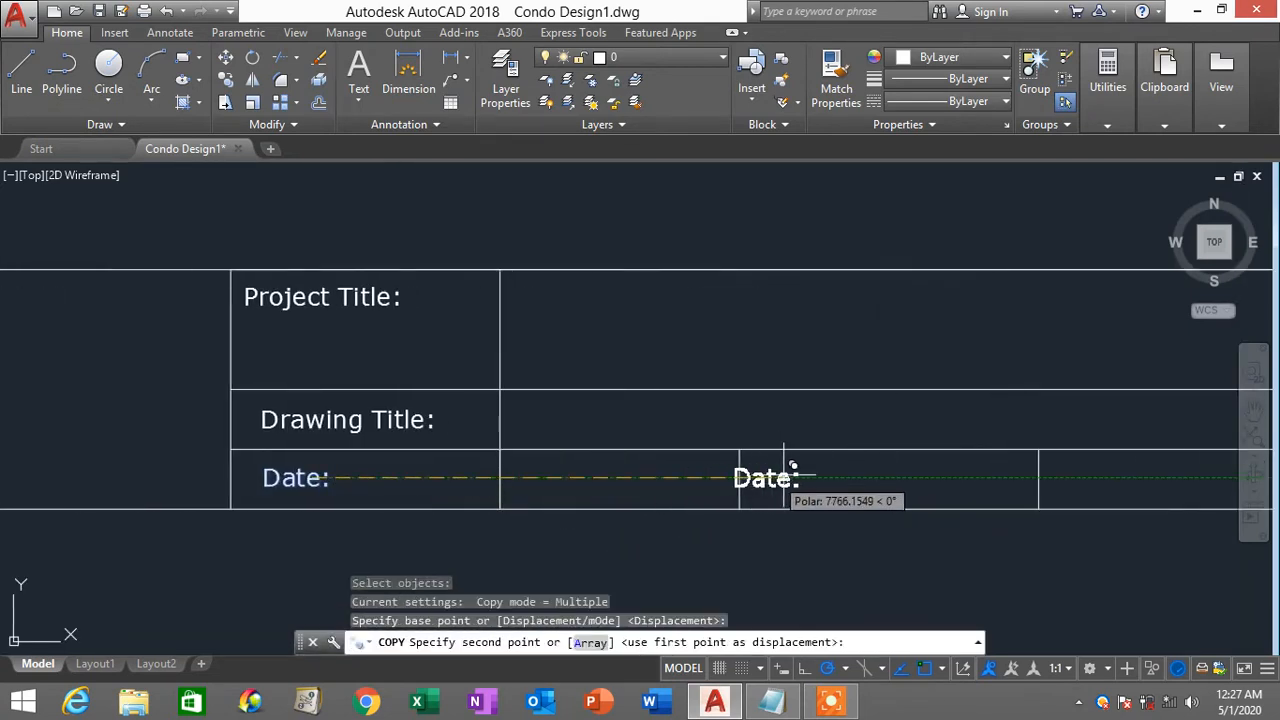
click(805, 478)
key(Escape)
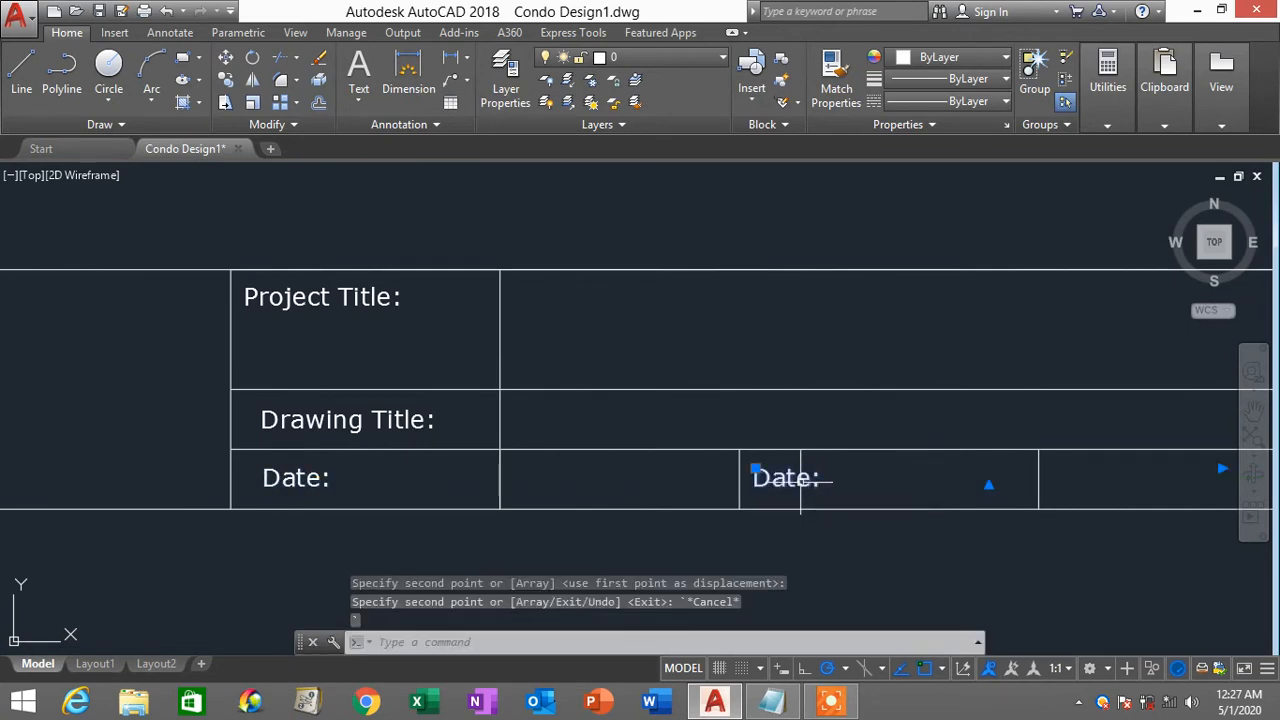
Step: Change the copied label in the bottom row's second-to-last cell to "Scale:"
double_click(805, 478)
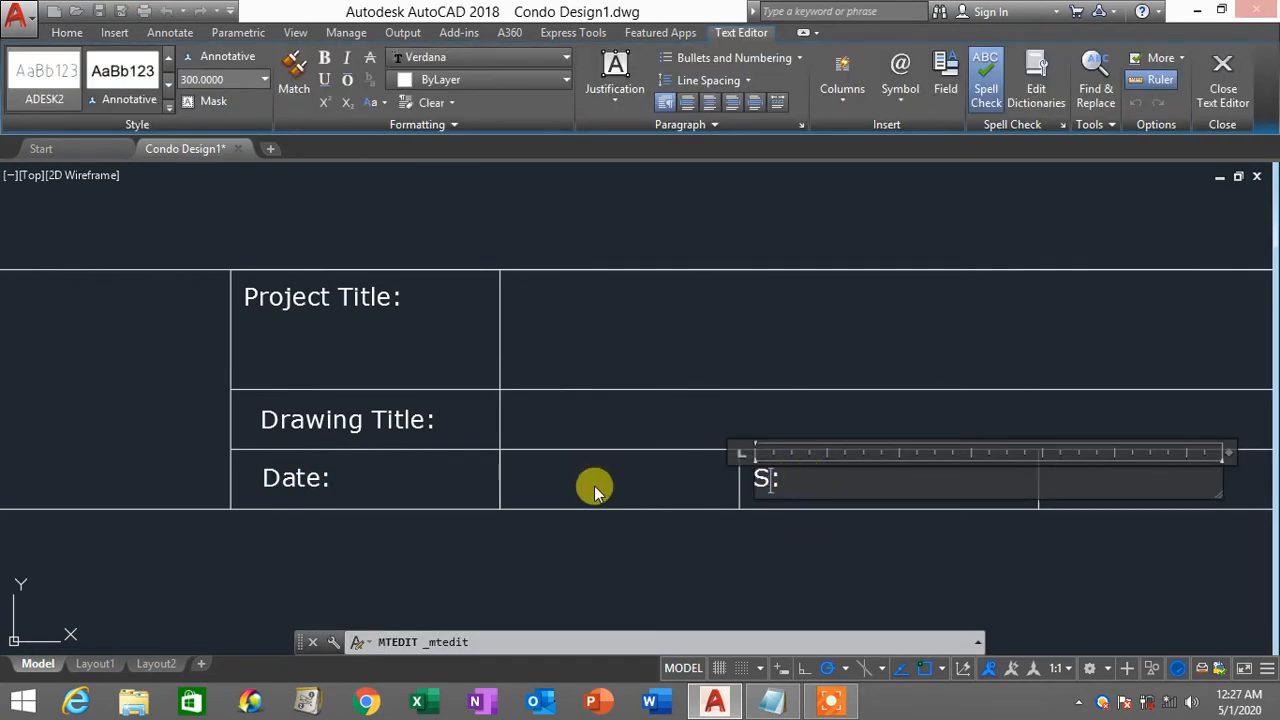
text(l)
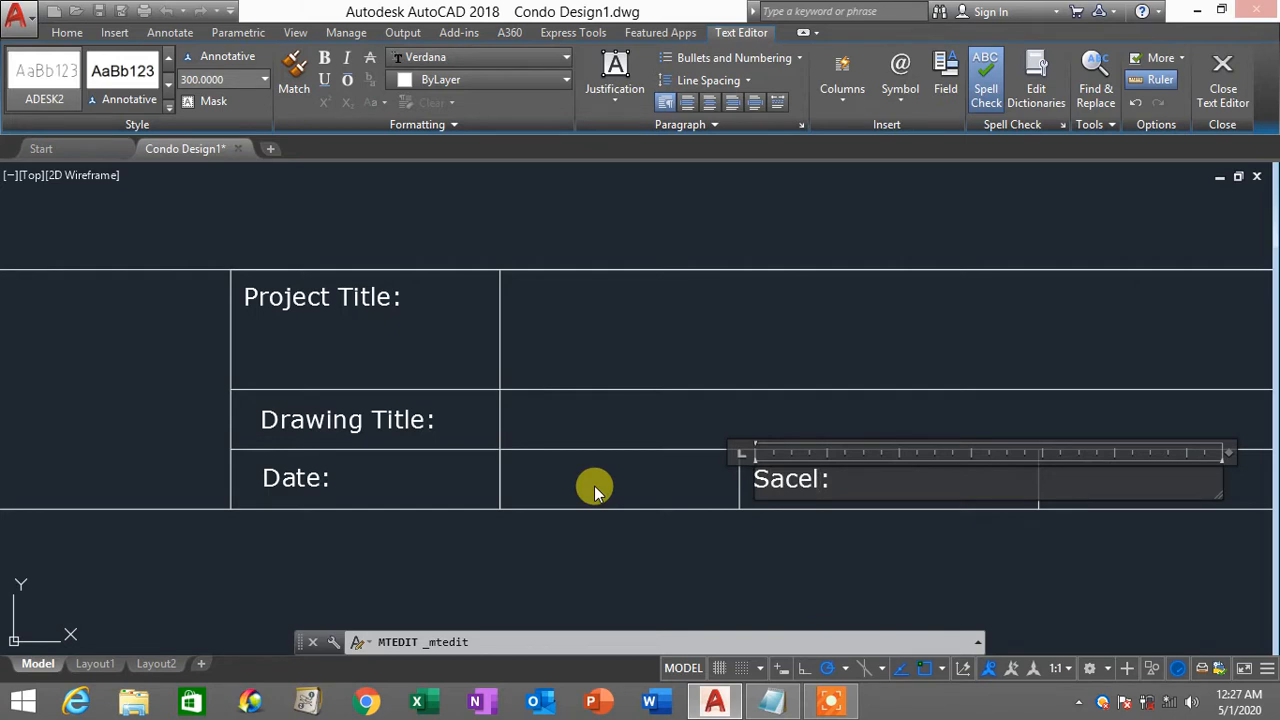
key(BackSpace)
key(BackSpace)
key(BackSpace)
key(BackSpace)
text(cale)
click(610, 222)
Step: Copy the "Scale:" label about 5030 horizontally to the right into the last cell of the bottom row
scroll(920, 486, down, 2)
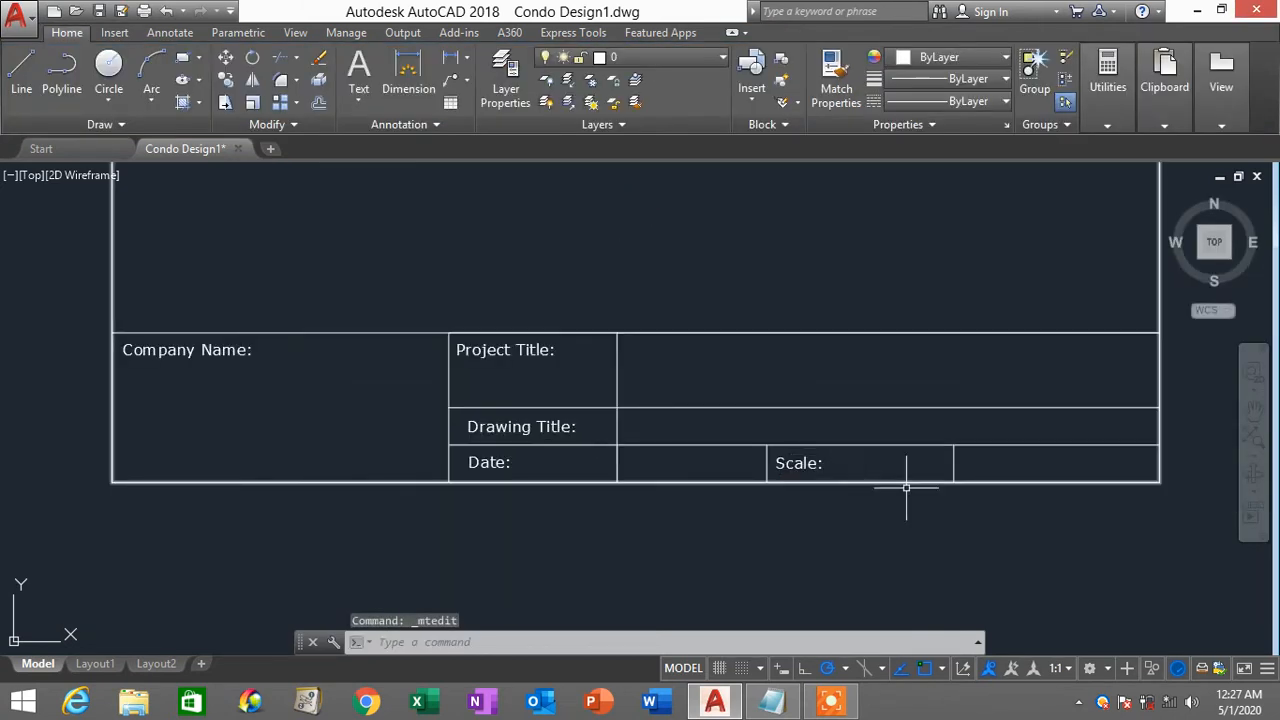
scroll(914, 503, down, 2)
scroll(911, 494, up, 4)
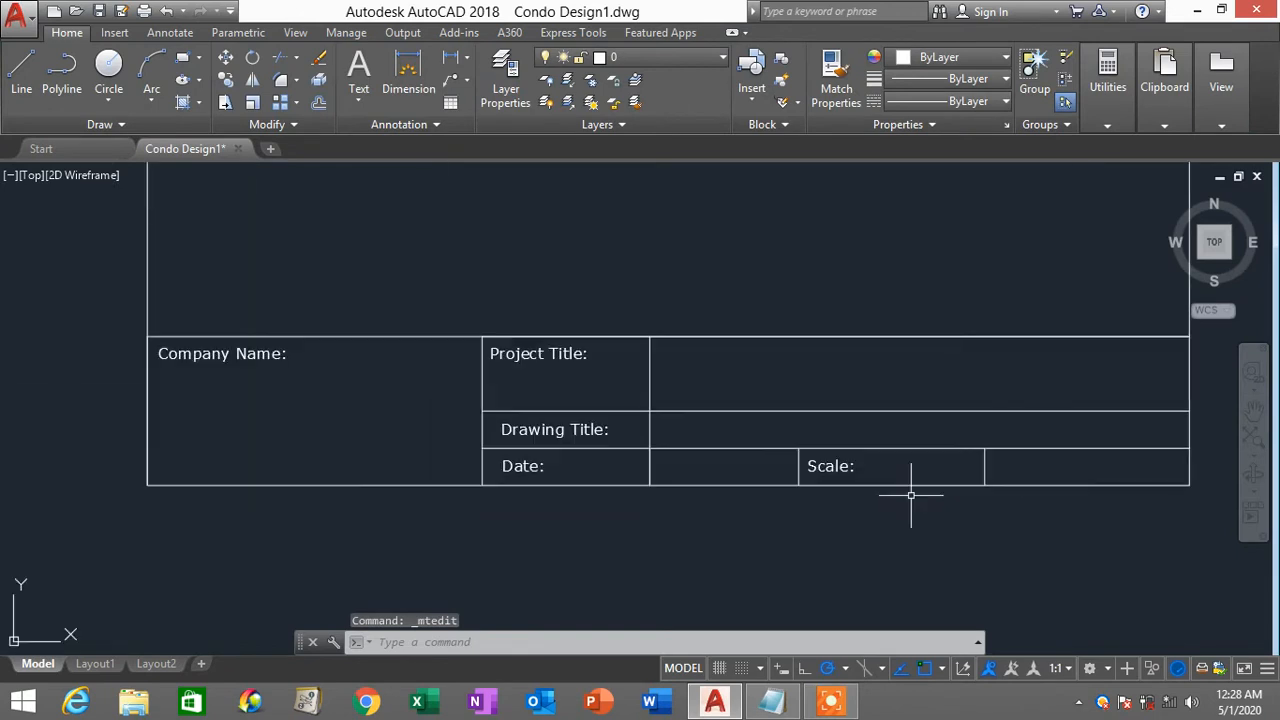
middle_drag(981, 494, 751, 514)
text(c)
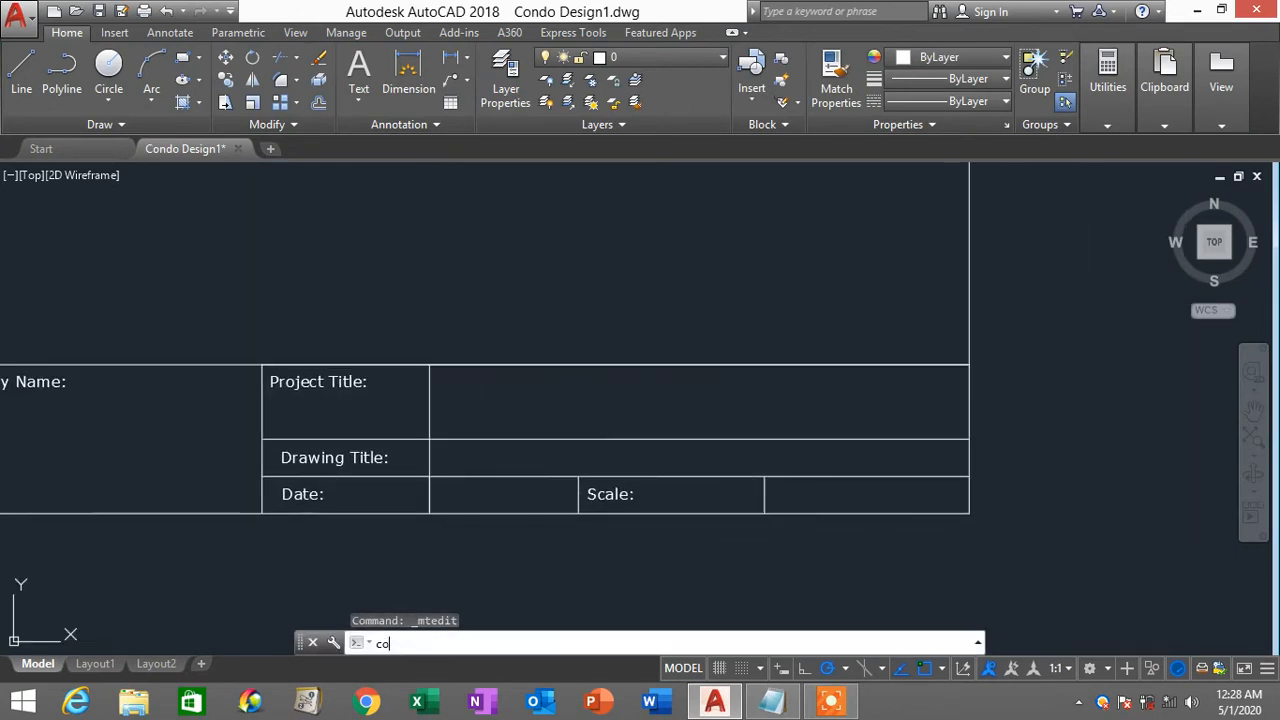
text(o)
key(Return)
click(606, 494)
key(Return)
click(612, 529)
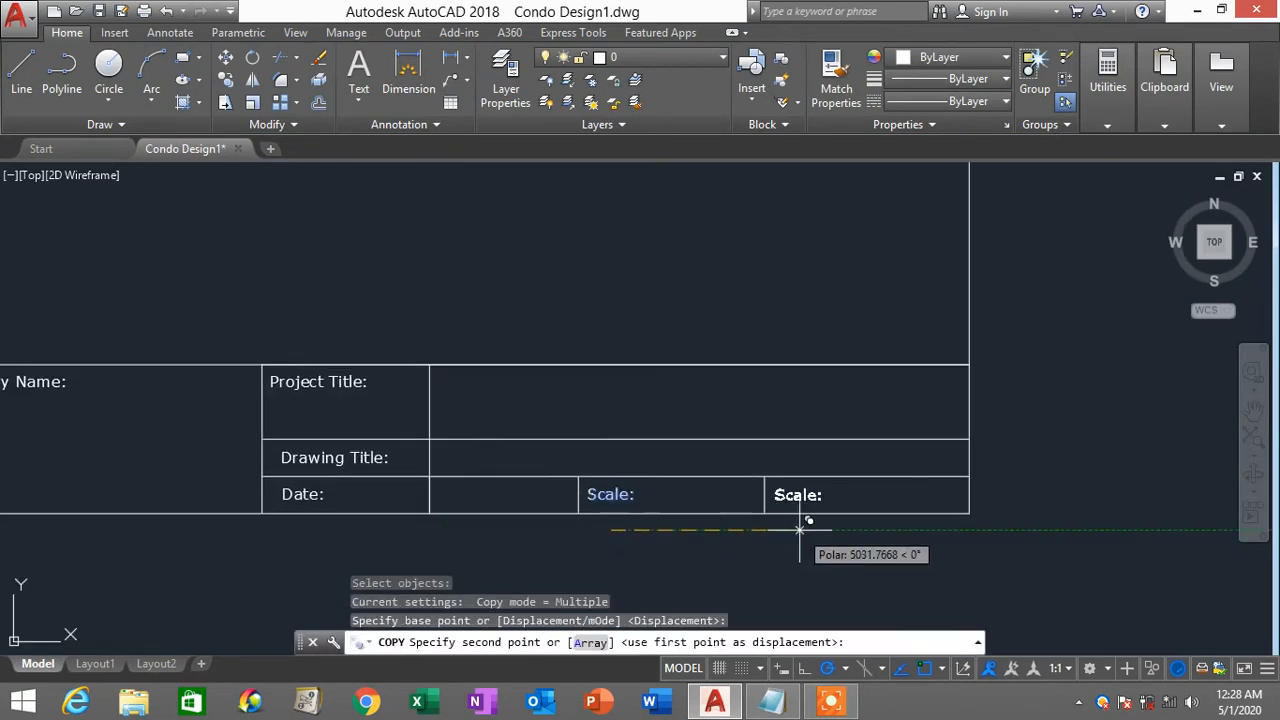
click(800, 528)
key(Escape)
Step: Change the copied label in the bottom row's last cell to "Drawing No:"
double_click(806, 494)
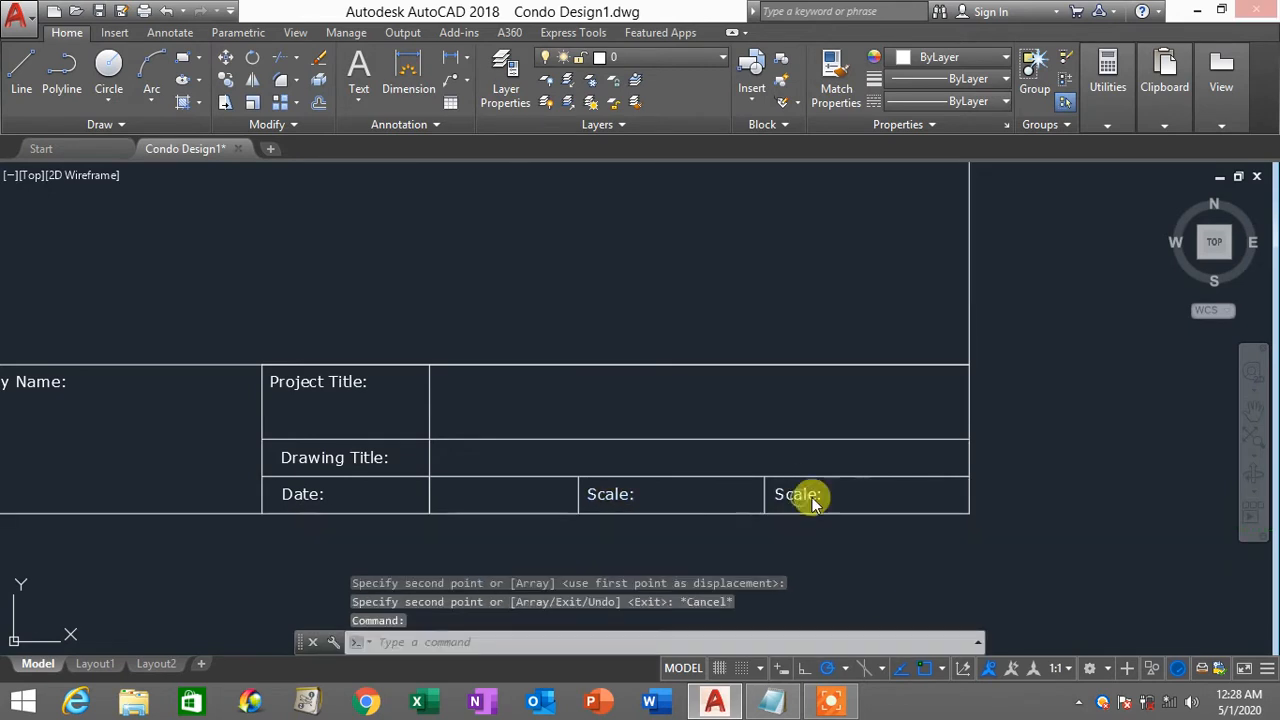
text(Dawring:)
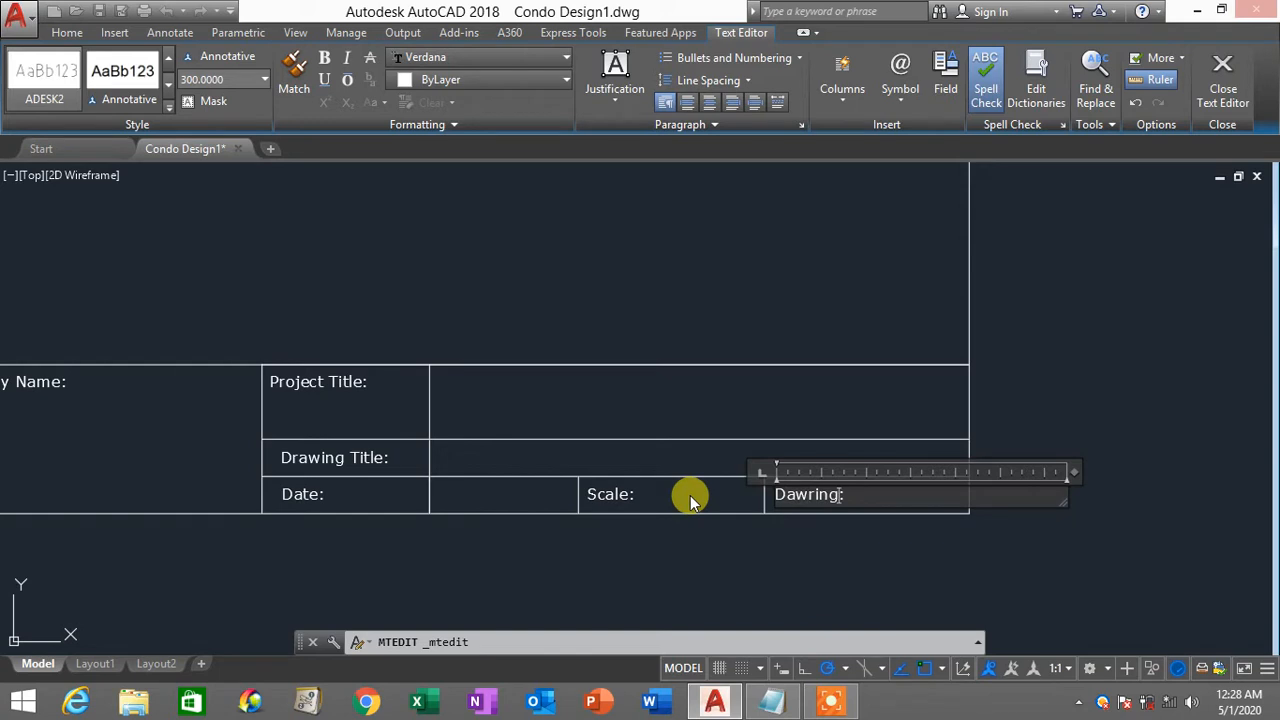
key(BackSpace)
key(BackSpace)
key(BackSpace)
key(BackSpace)
key(BackSpace)
key(BackSpace)
text(rawing No)
click(1033, 566)
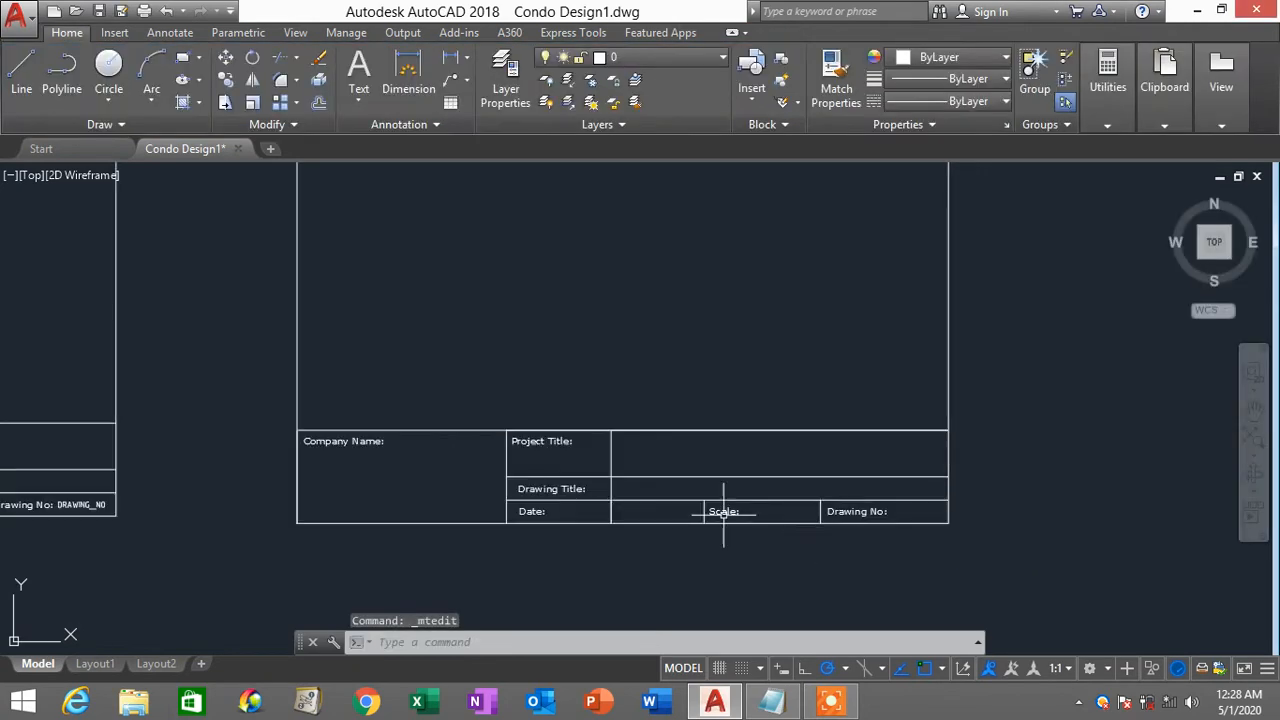
Step: Compare the label placement with the reference and shift the "Drawing Title:" label left to line up with "Project Title:"
scroll(613, 551, down, 3)
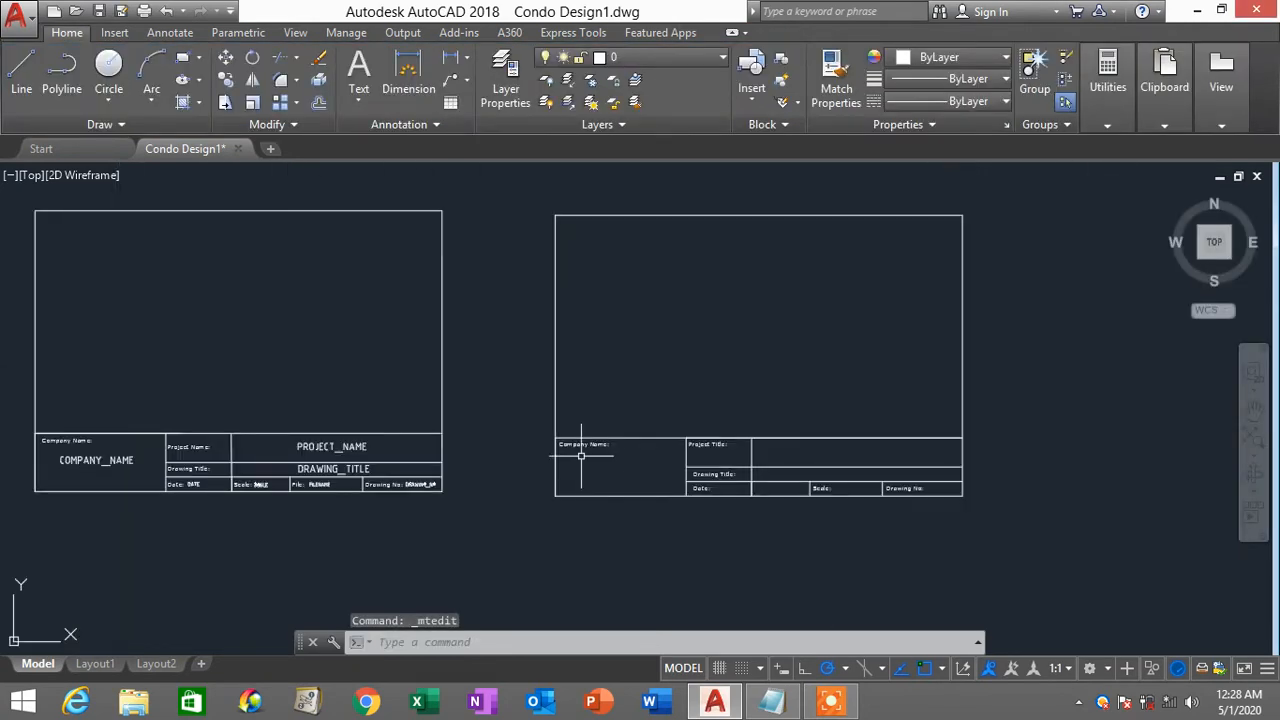
middle_drag(557, 463, 700, 437)
scroll(226, 421, up, 2)
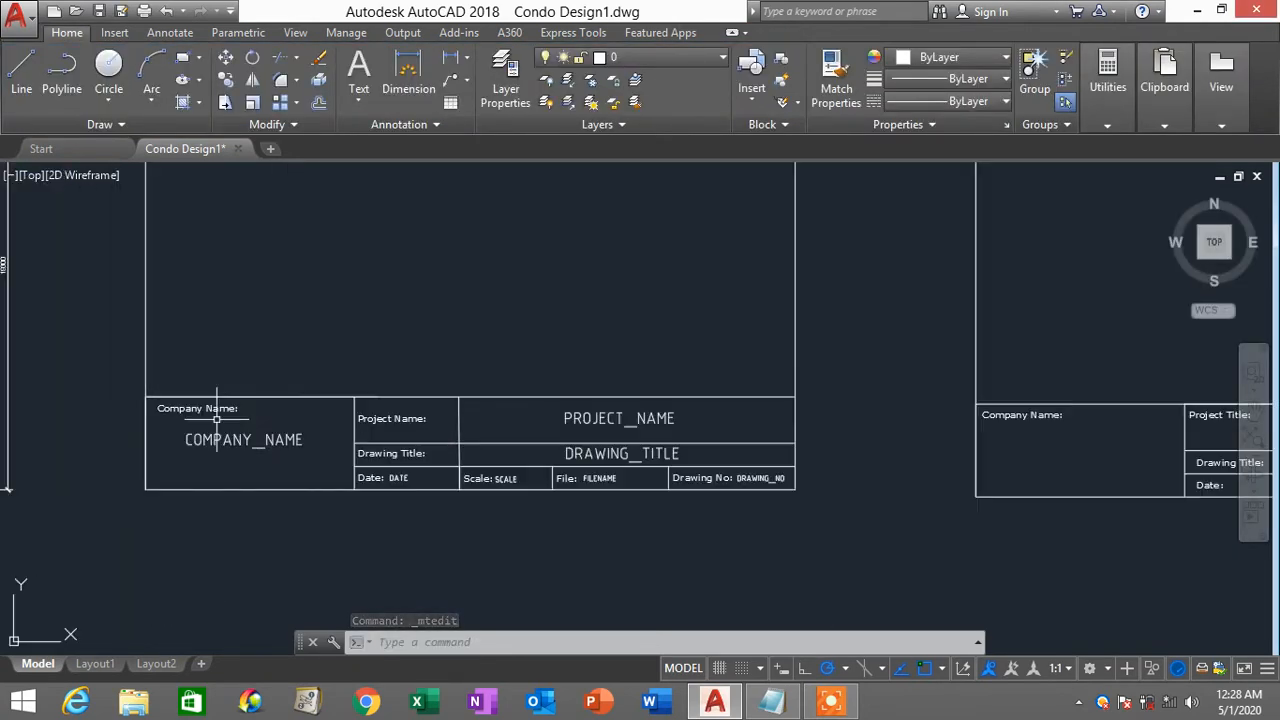
middle_drag(917, 483, 676, 481)
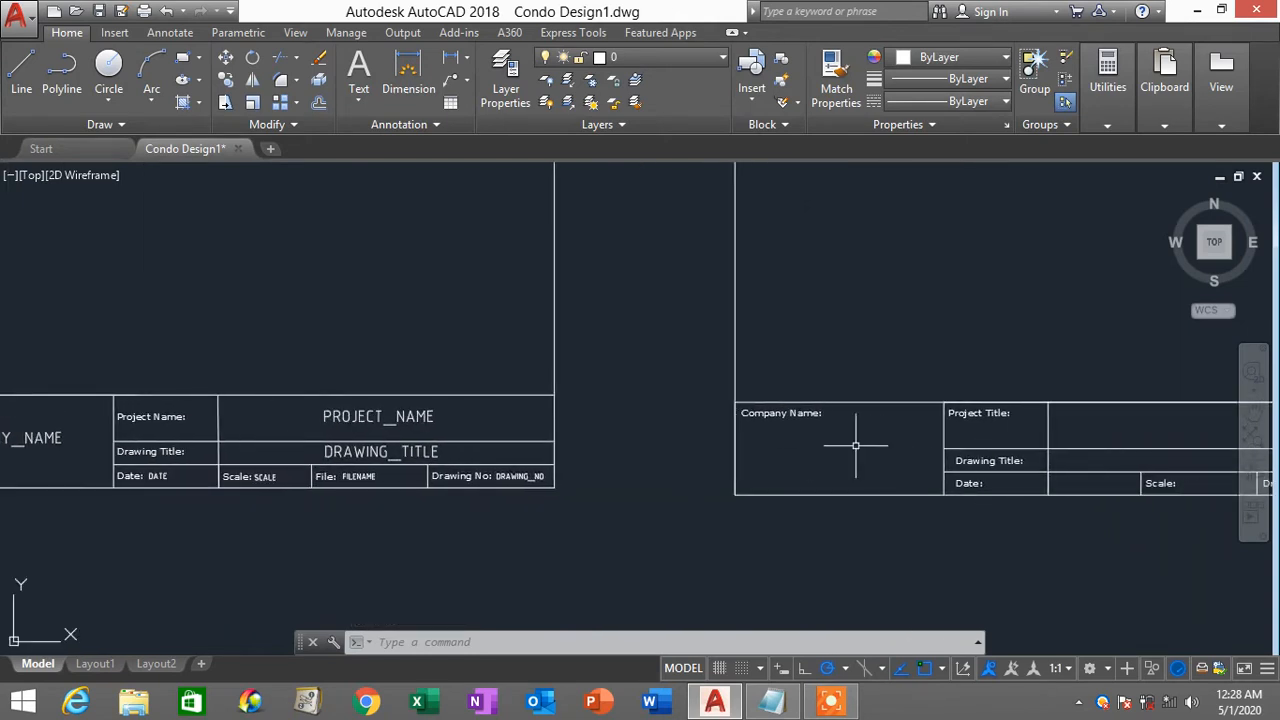
scroll(993, 448, up, 2)
click(990, 470)
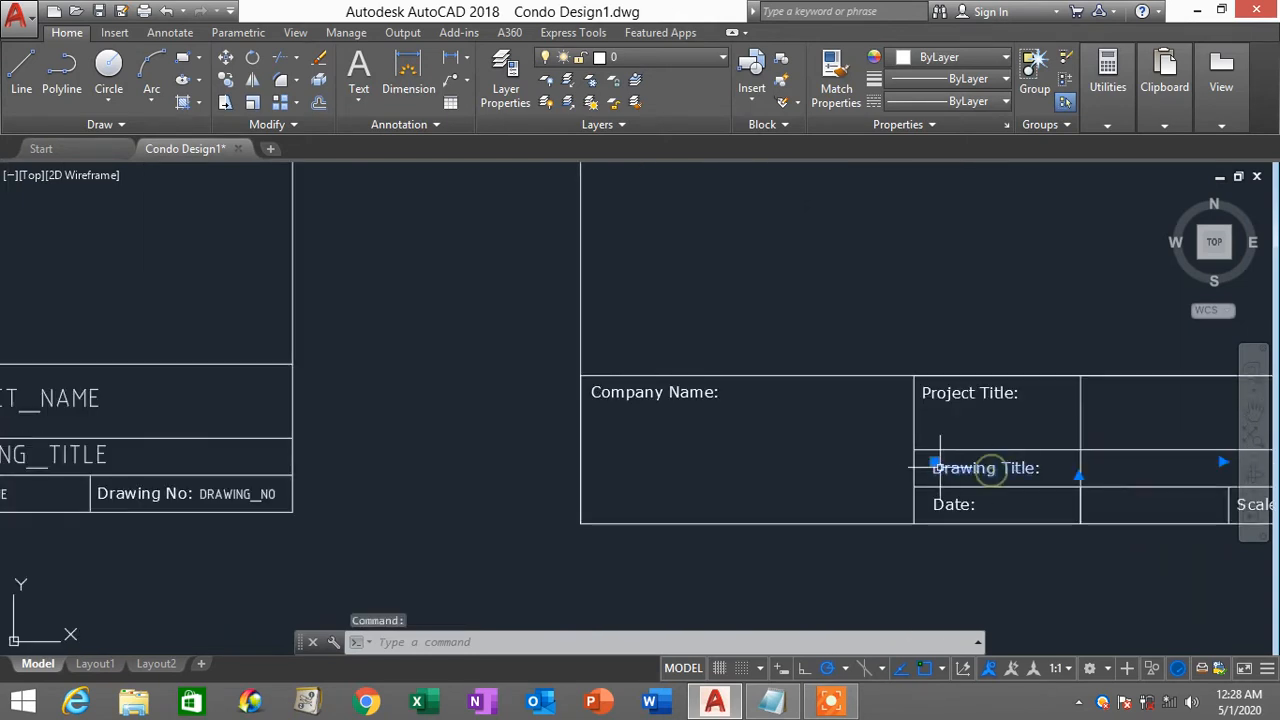
click(935, 464)
scroll(926, 467, up, 4)
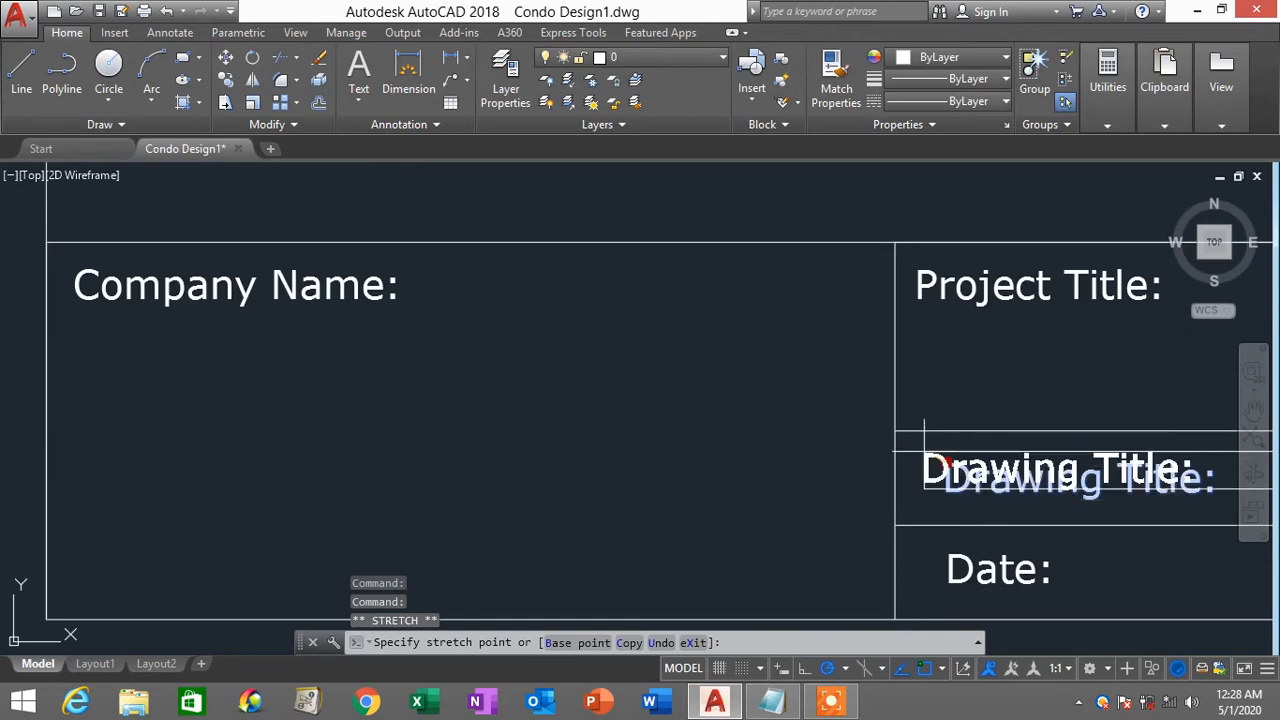
click(912, 468)
scroll(996, 498, down, 4)
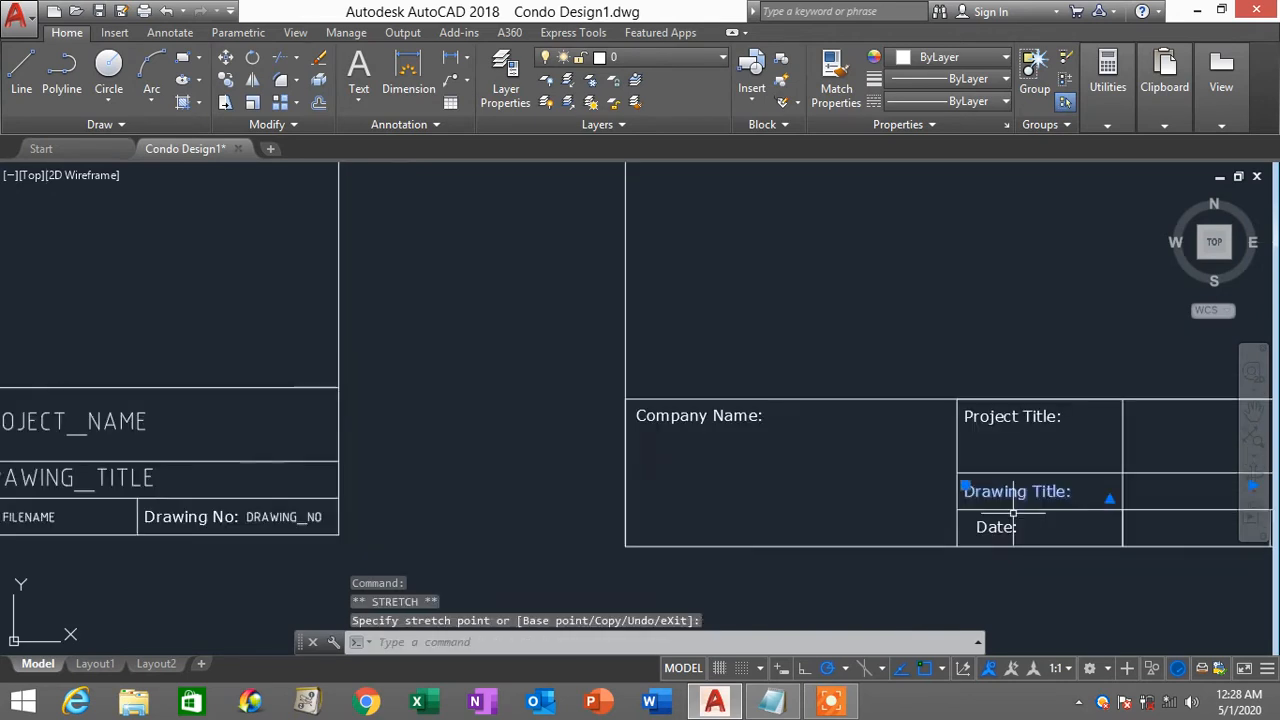
Step: Shift the "Date:" label left within its cell to line up with "Drawing Title:" and clear the selection
scroll(1013, 514, up, 2)
click(1006, 523)
click(955, 520)
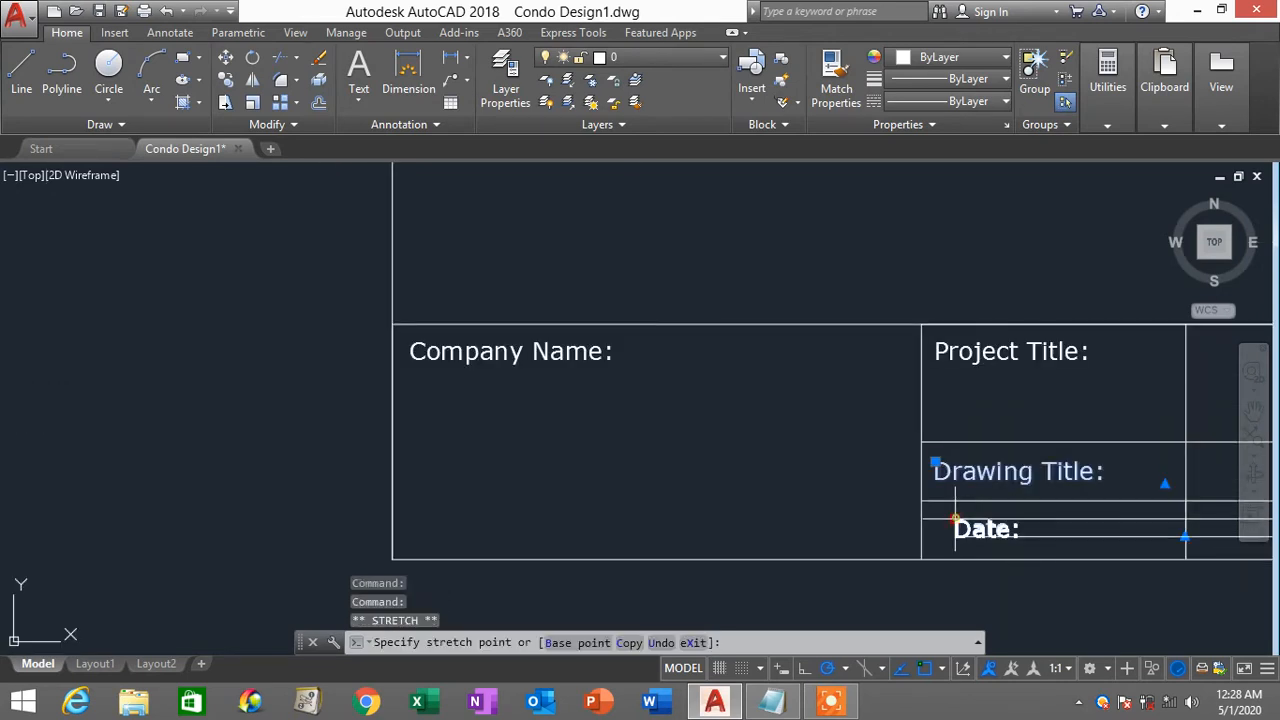
click(937, 521)
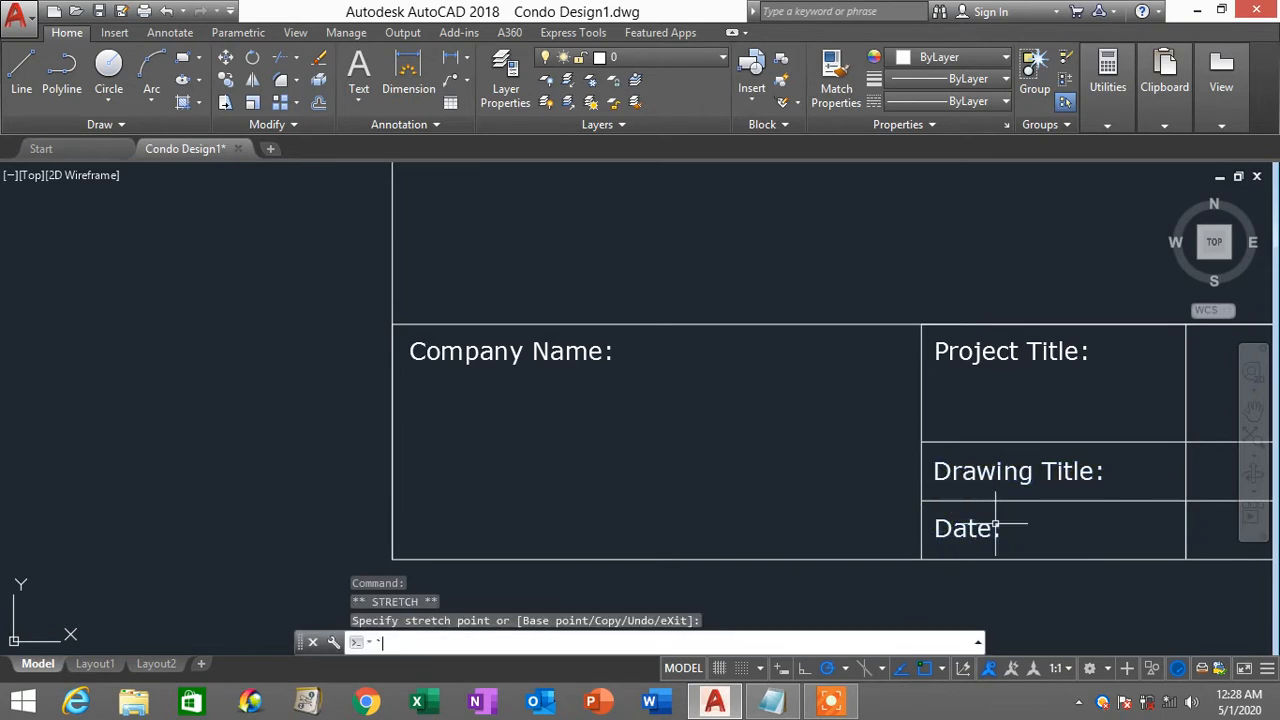
key(Escape)
scroll(996, 528, down, 3)
middle_drag(1094, 520, 726, 464)
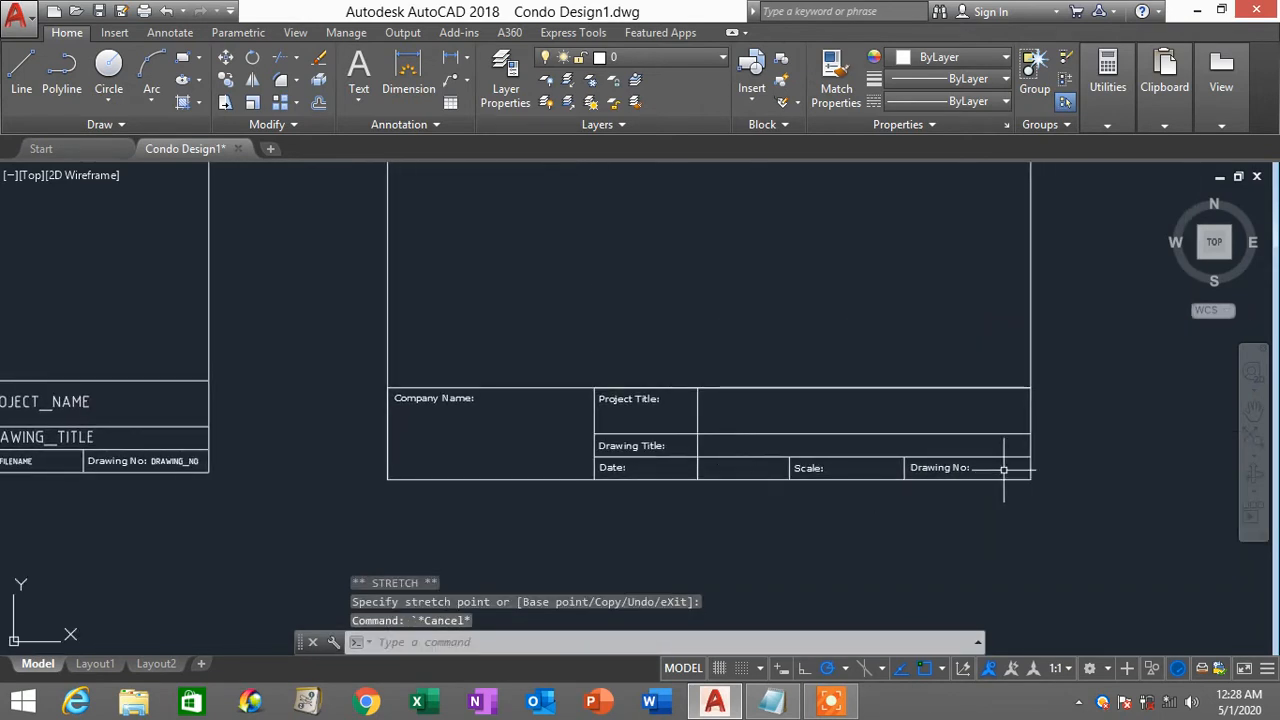
Step: Compare the new title block's bottom-row cells and labels with those of the reference title block
scroll(851, 465, up, 4)
scroll(1157, 476, down, 2)
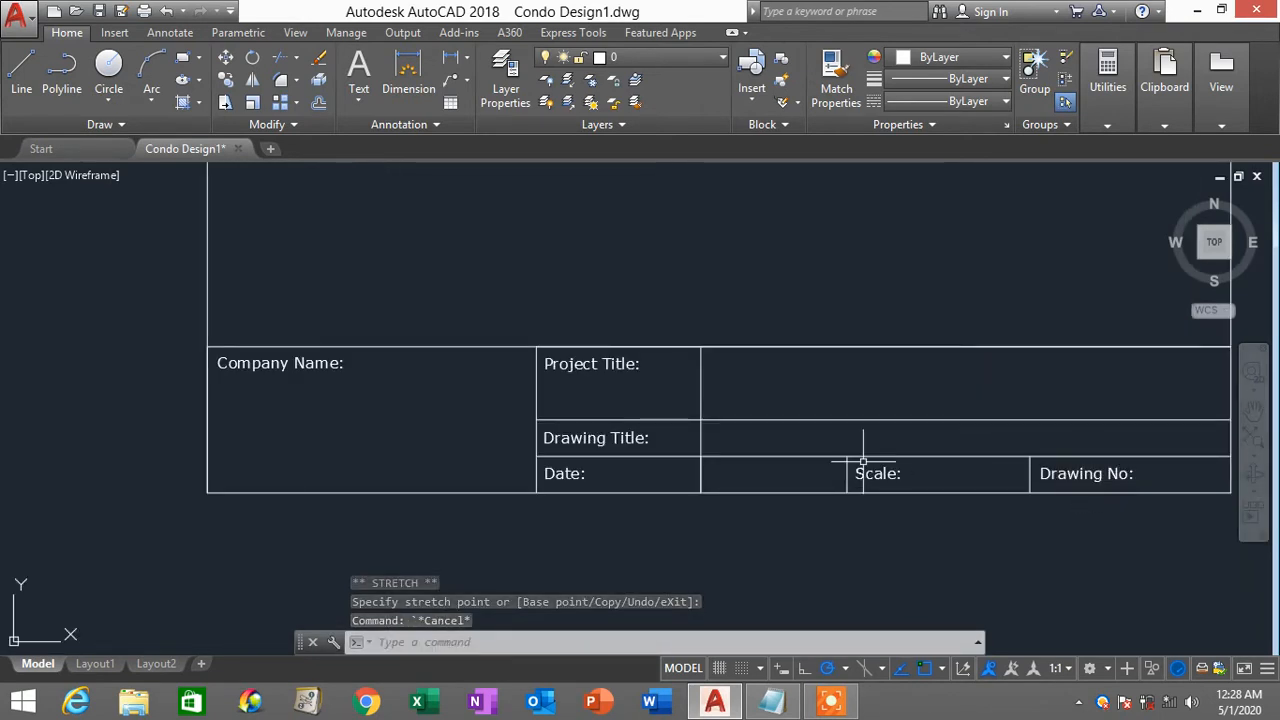
scroll(899, 486, down, 4)
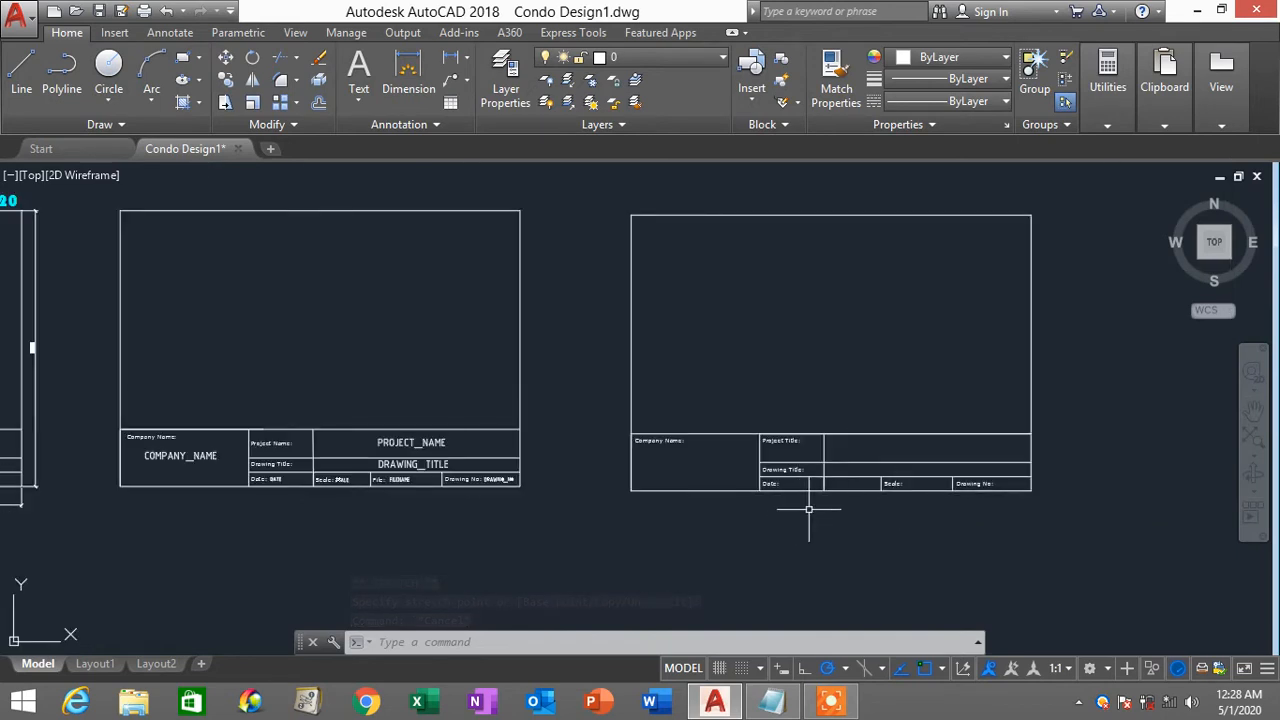
scroll(888, 492, up, 4)
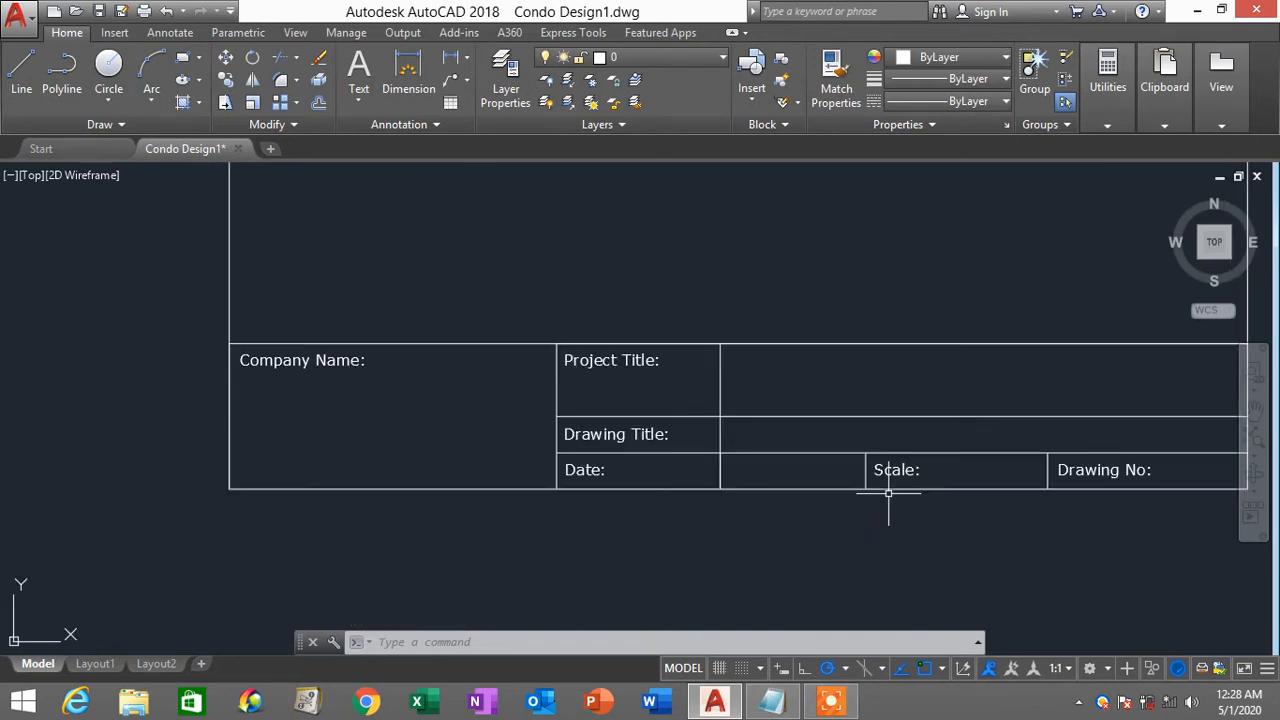
scroll(888, 492, down, 4)
middle_drag(905, 502, 1015, 505)
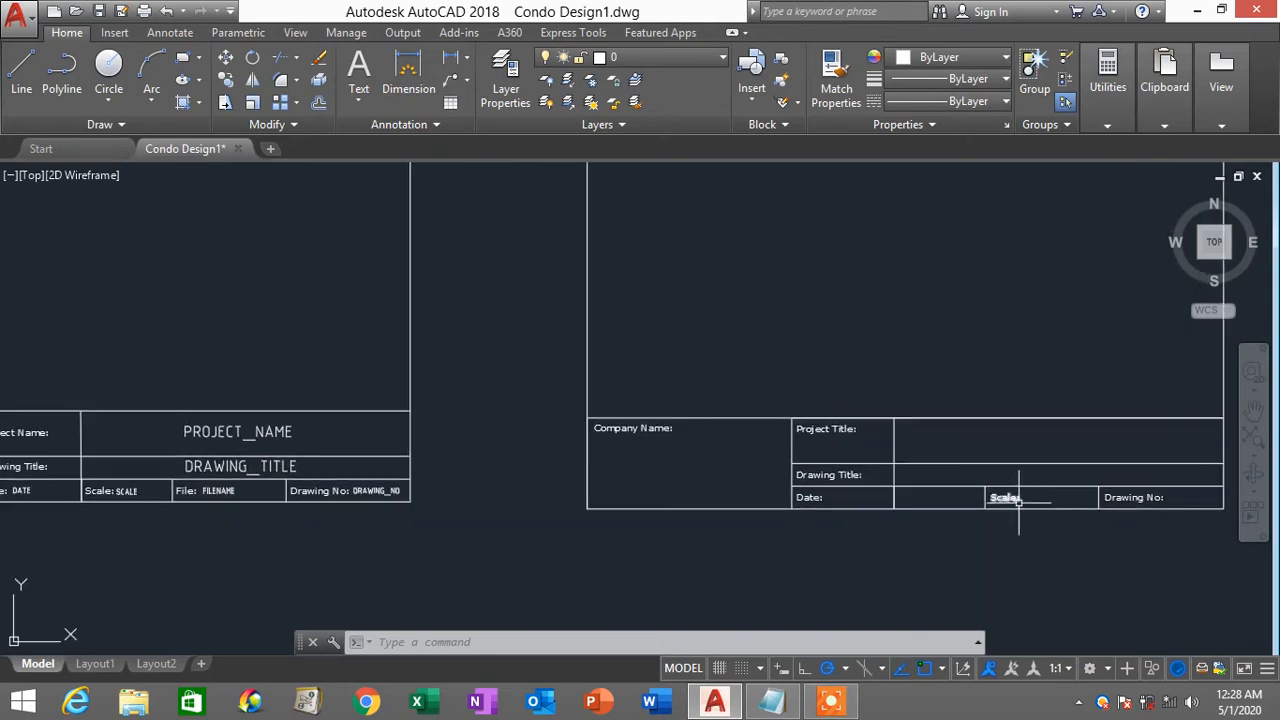
scroll(994, 530, down, 2)
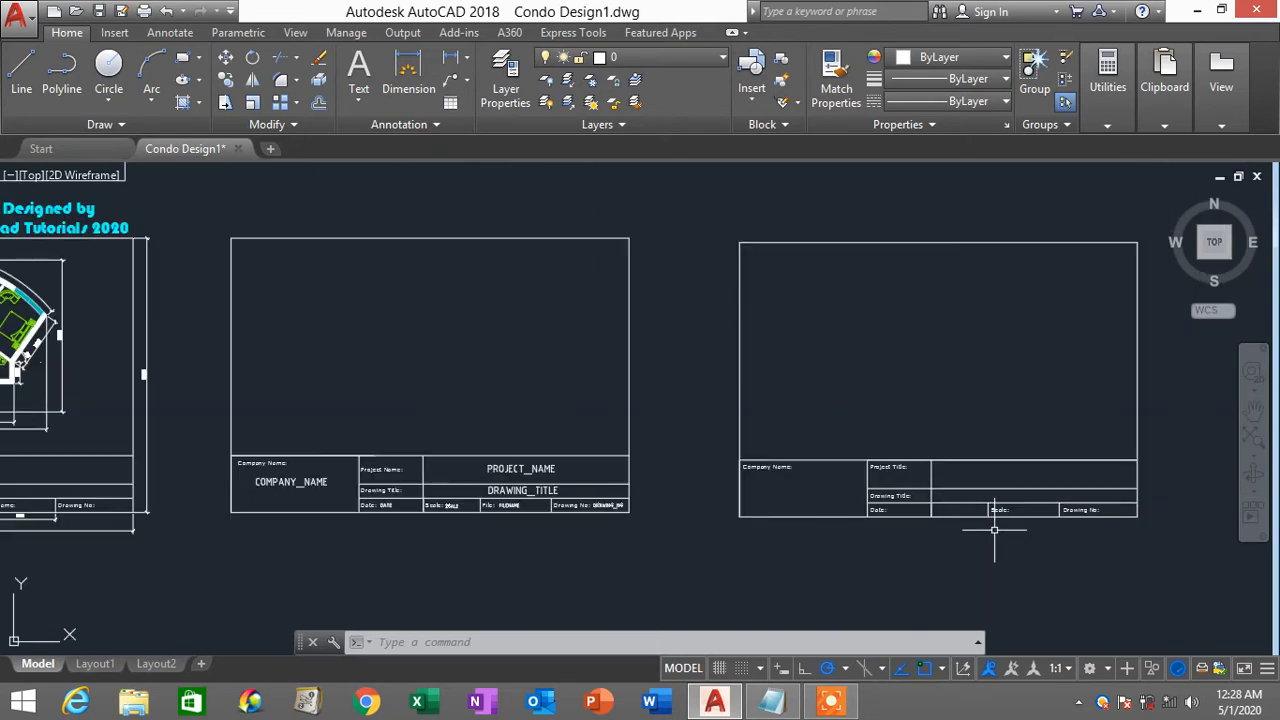
scroll(993, 526, down, 2)
scroll(942, 516, up, 4)
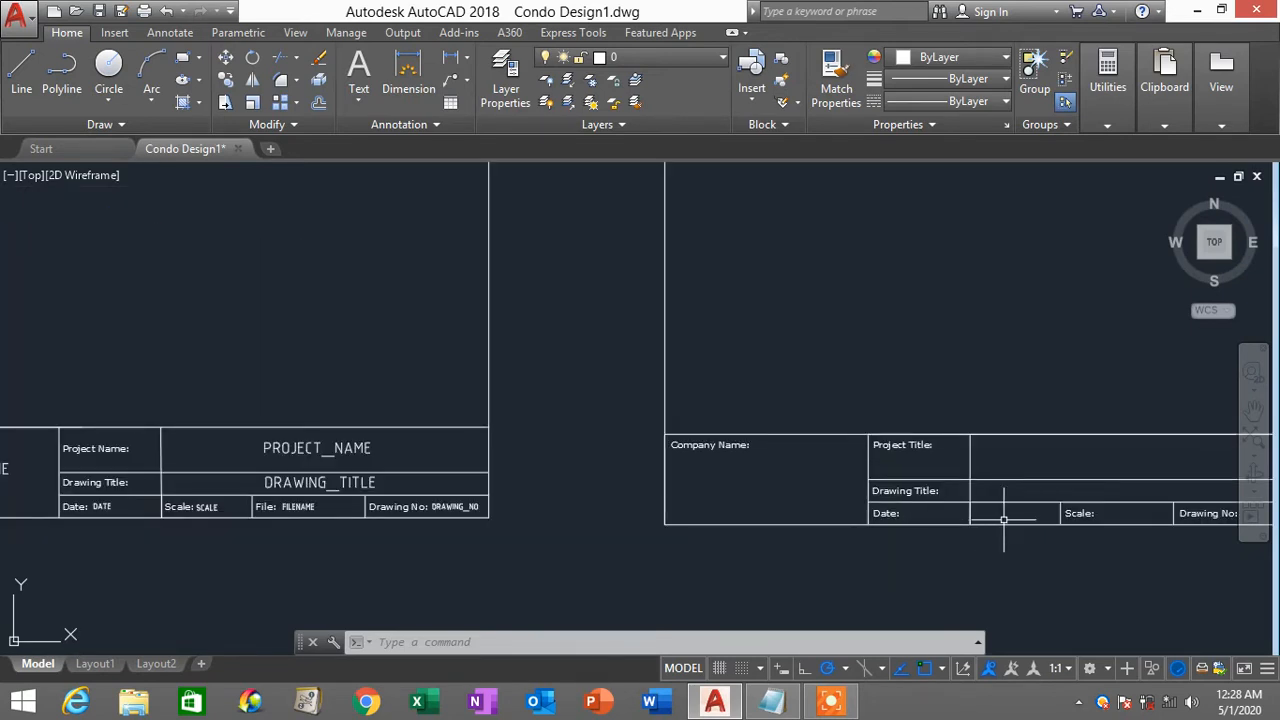
Step: Move the "Scale:" label horizontally left into the bottom-row cell directly after "Date:" and clear the selection
scroll(1057, 528, up, 3)
click(1074, 514)
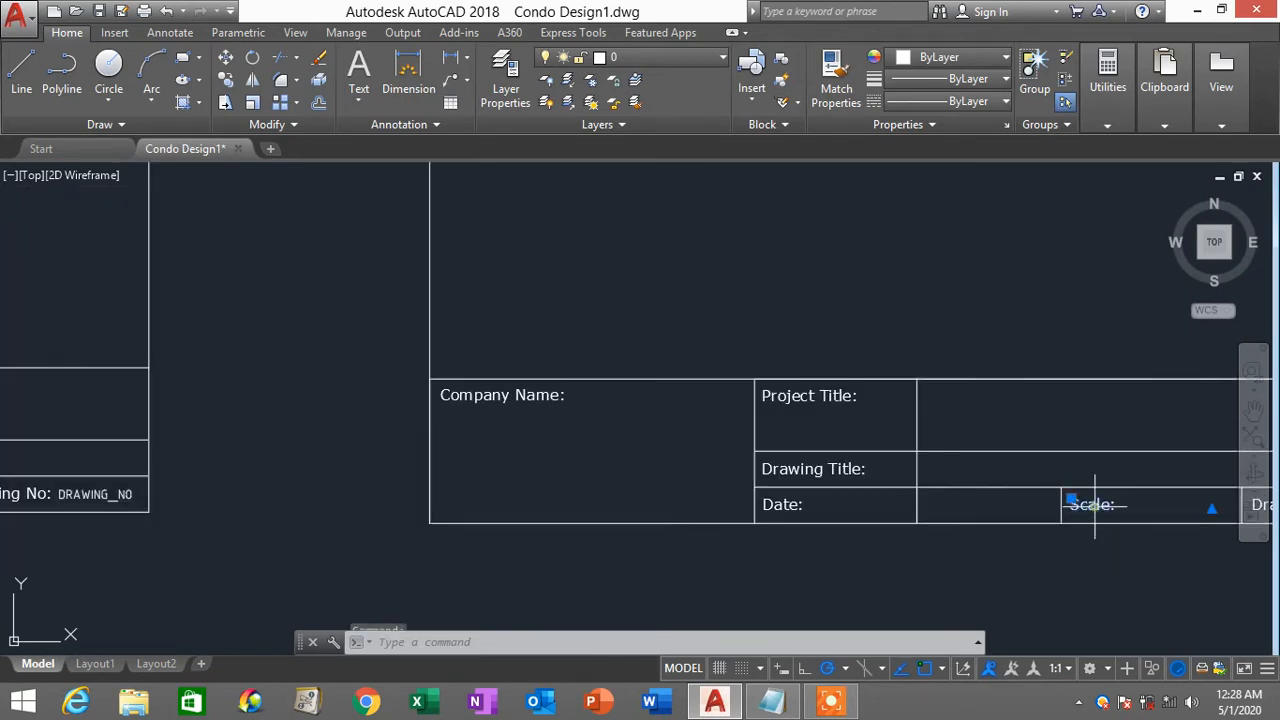
scroll(1069, 520, down, 3)
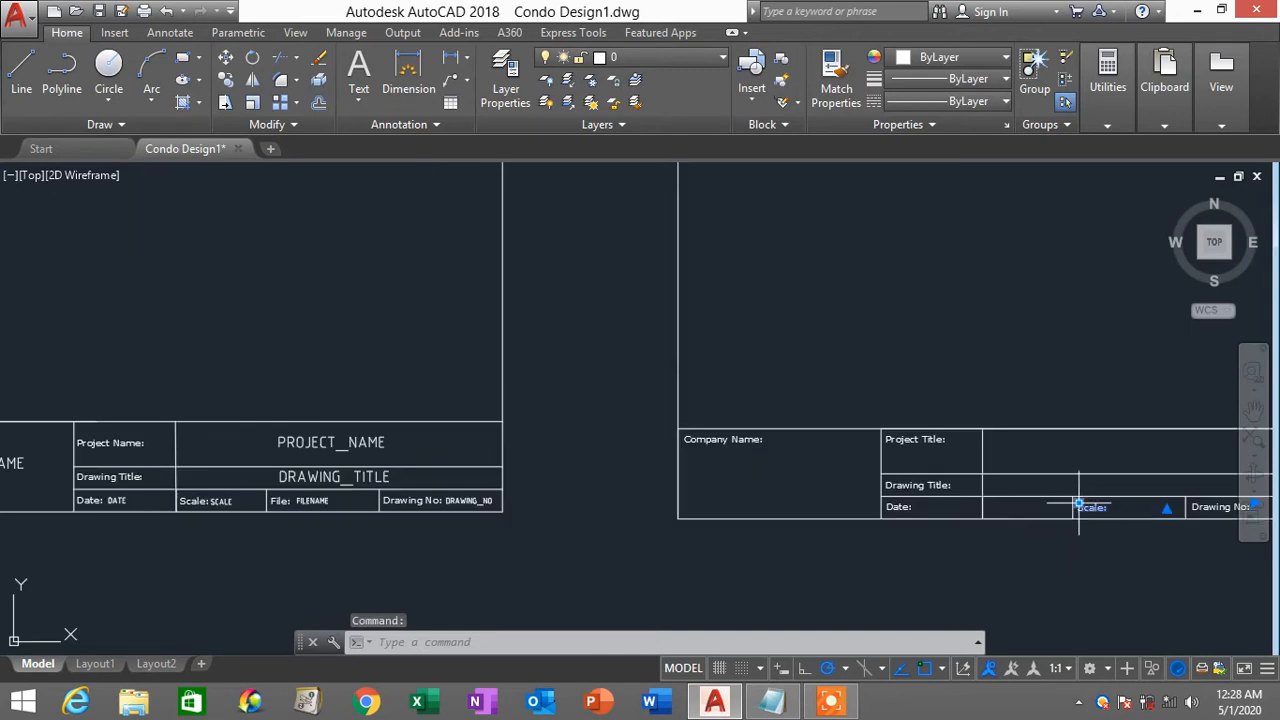
click(1078, 507)
scroll(1078, 507, up, 5)
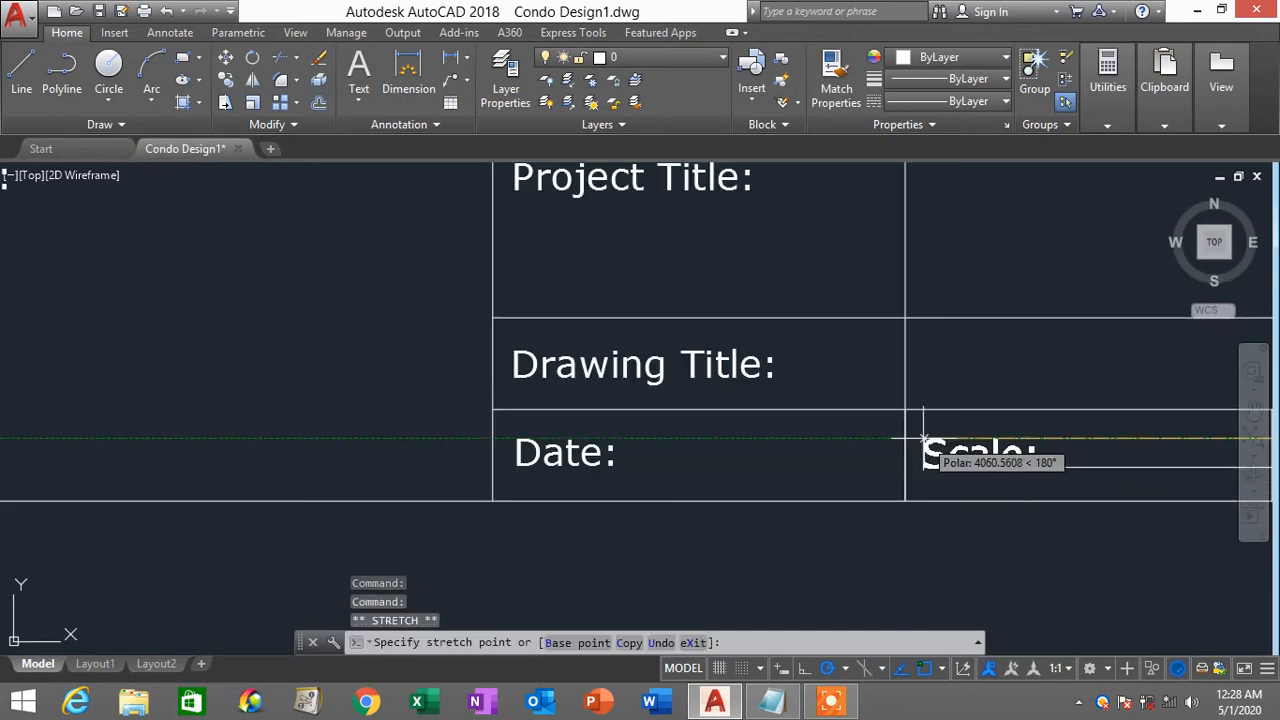
key(Escape)
Step: Copy the "Scale:" label horizontally into the empty cell before "Drawing No:" and change the copy's text to "File:"
scroll(1000, 480, down, 5)
middle_drag(1057, 514, 870, 513)
text(co)
key(Return)
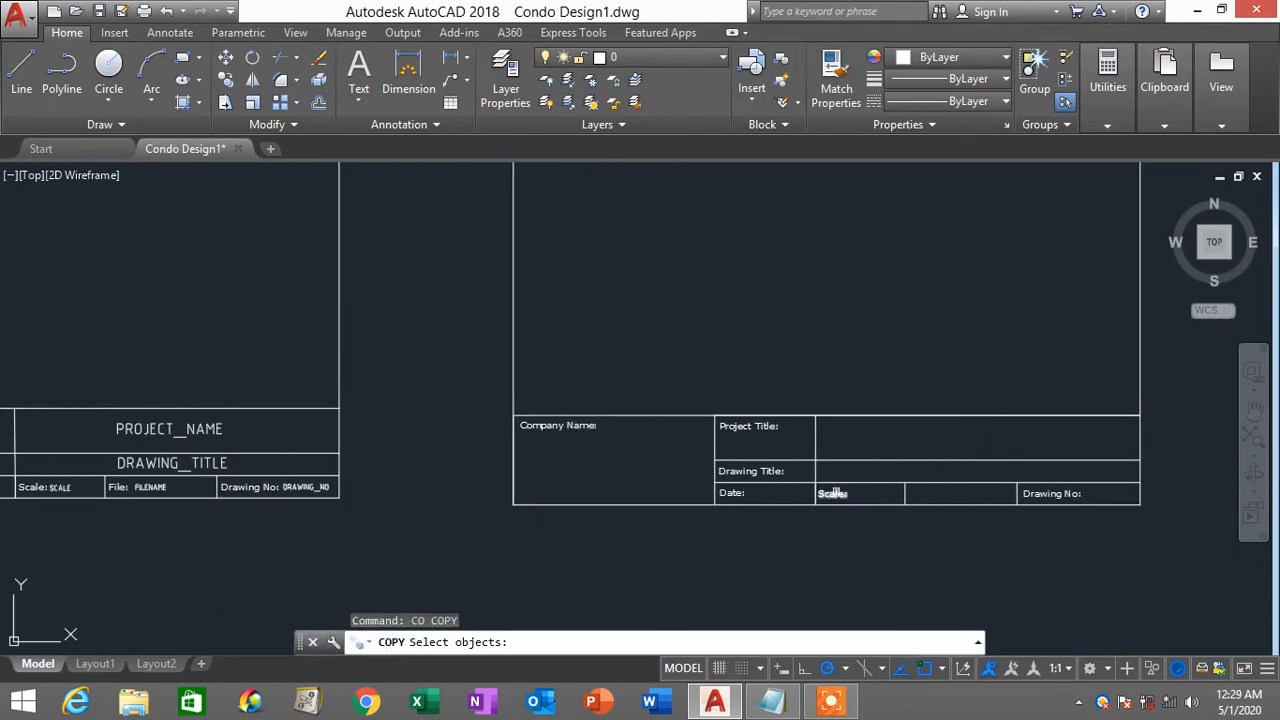
click(834, 493)
key(Return)
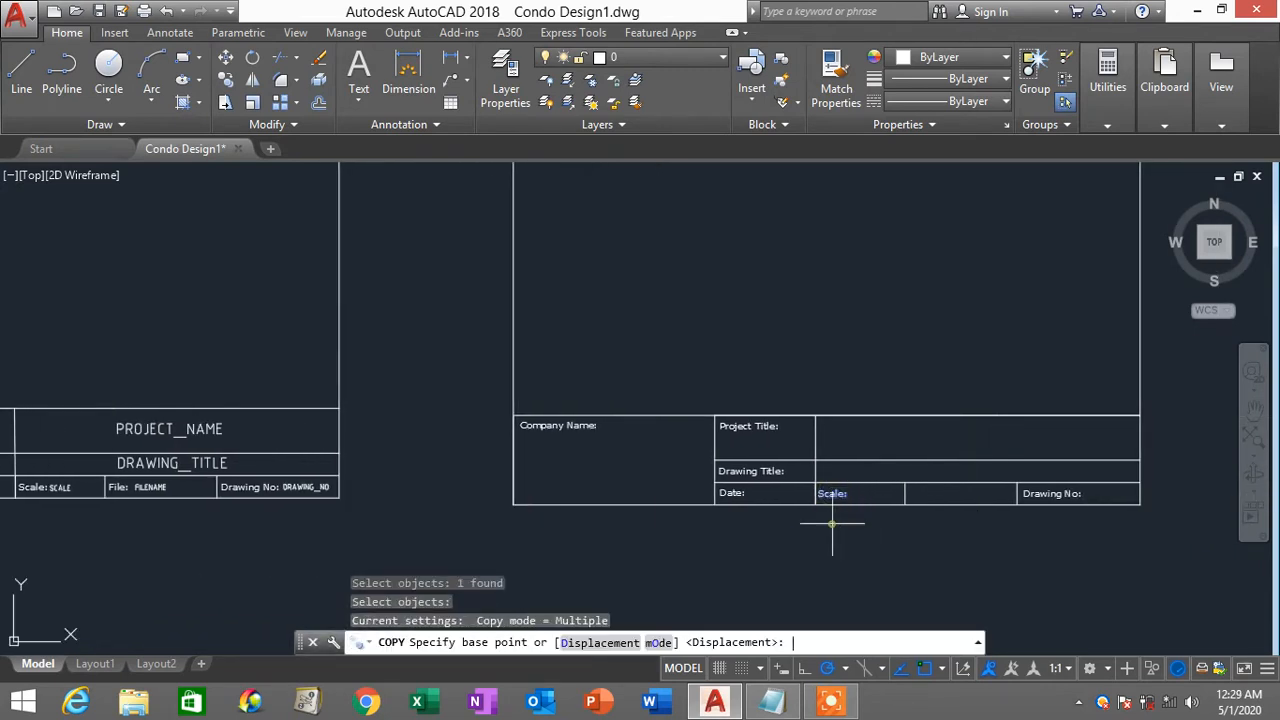
click(832, 522)
click(922, 522)
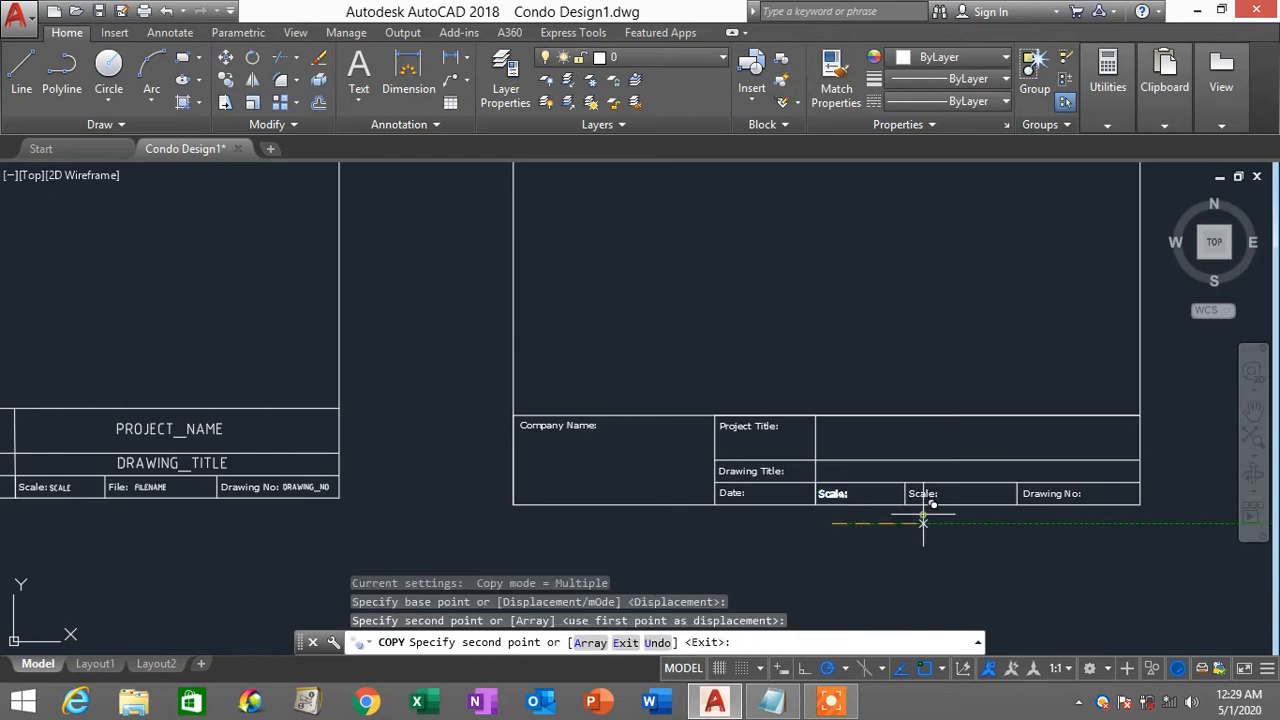
key(Escape)
double_click(922, 493)
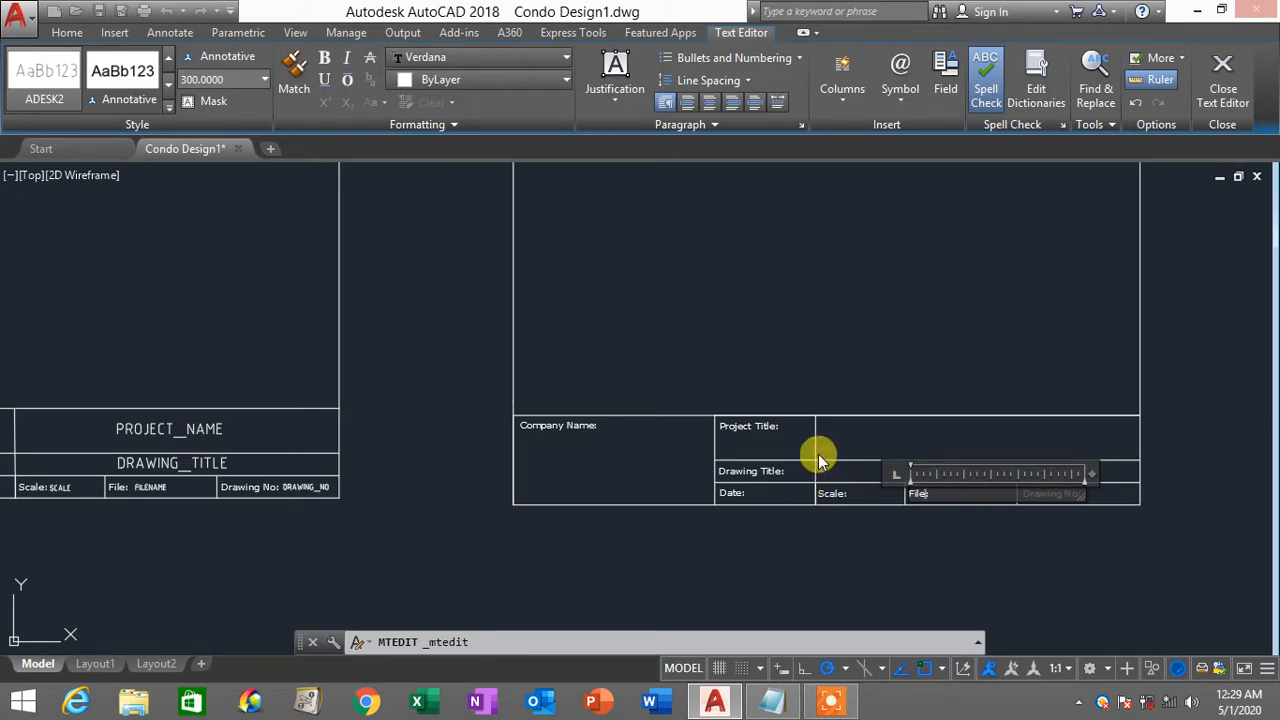
click(949, 323)
Step: Compare the labelled cells of the new title block with the reference to see which contents are missing
scroll(944, 511, down, 2)
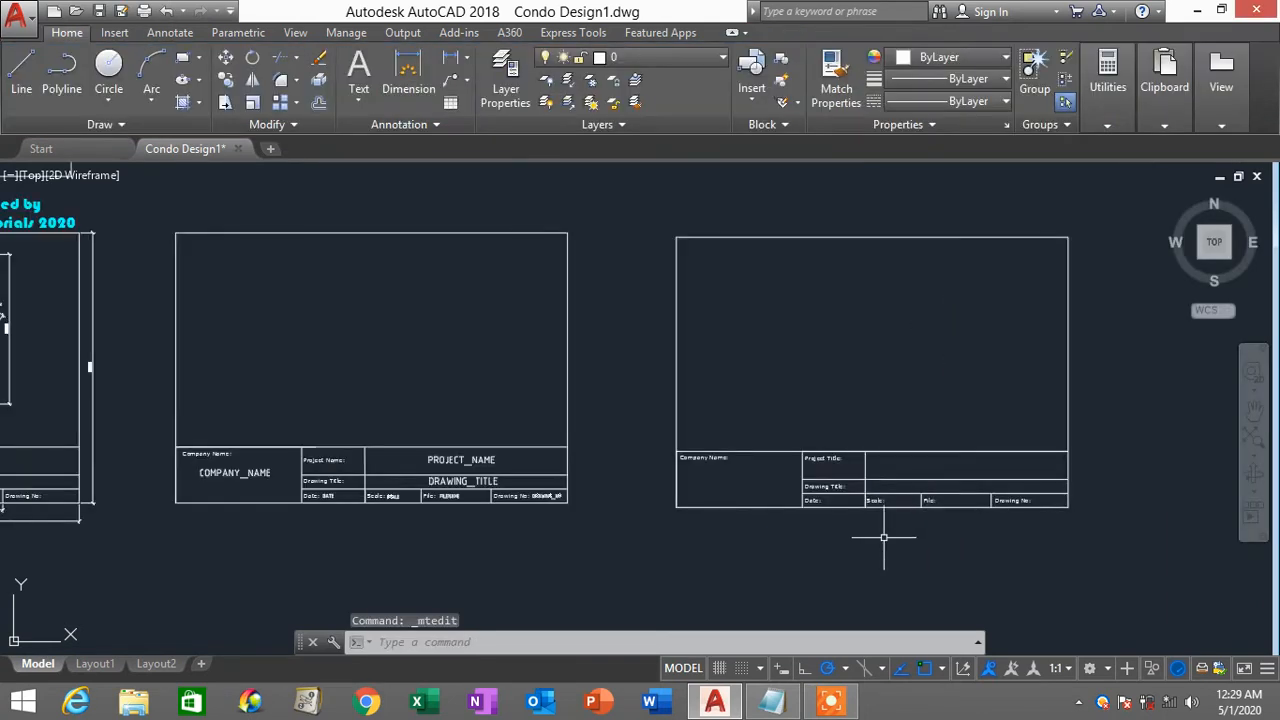
scroll(735, 560, up, 5)
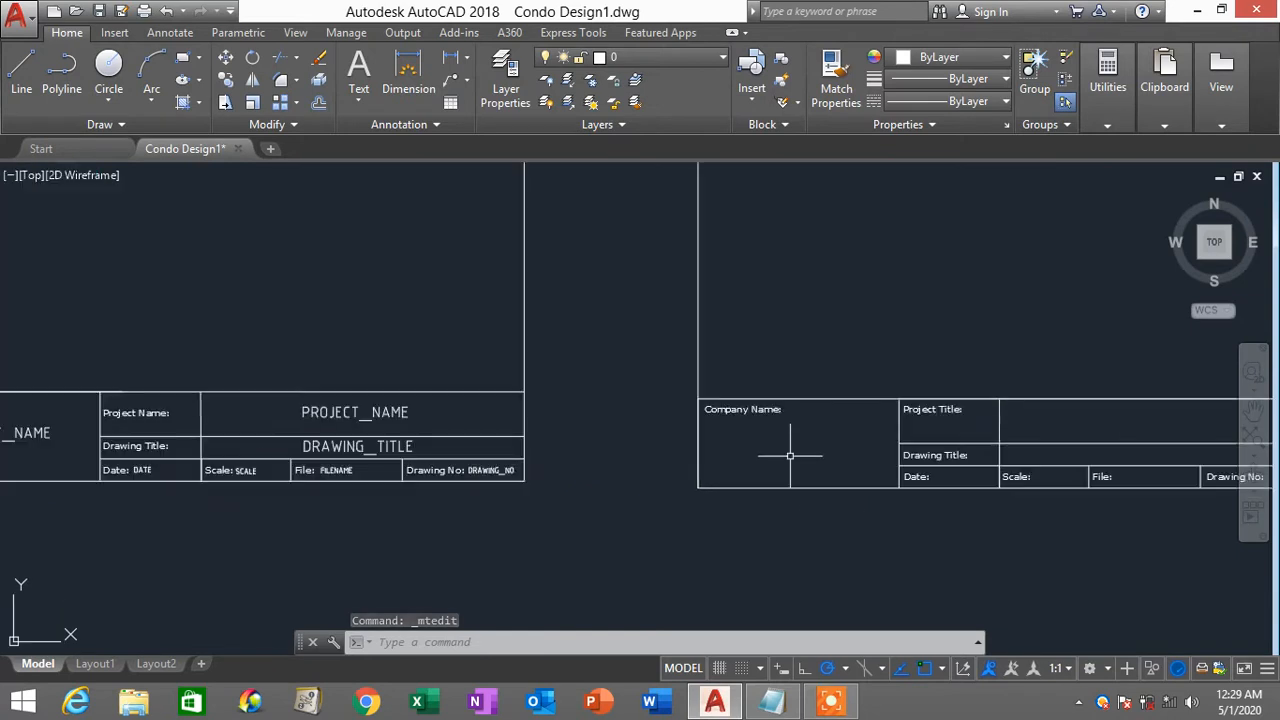
scroll(757, 452, down, 2)
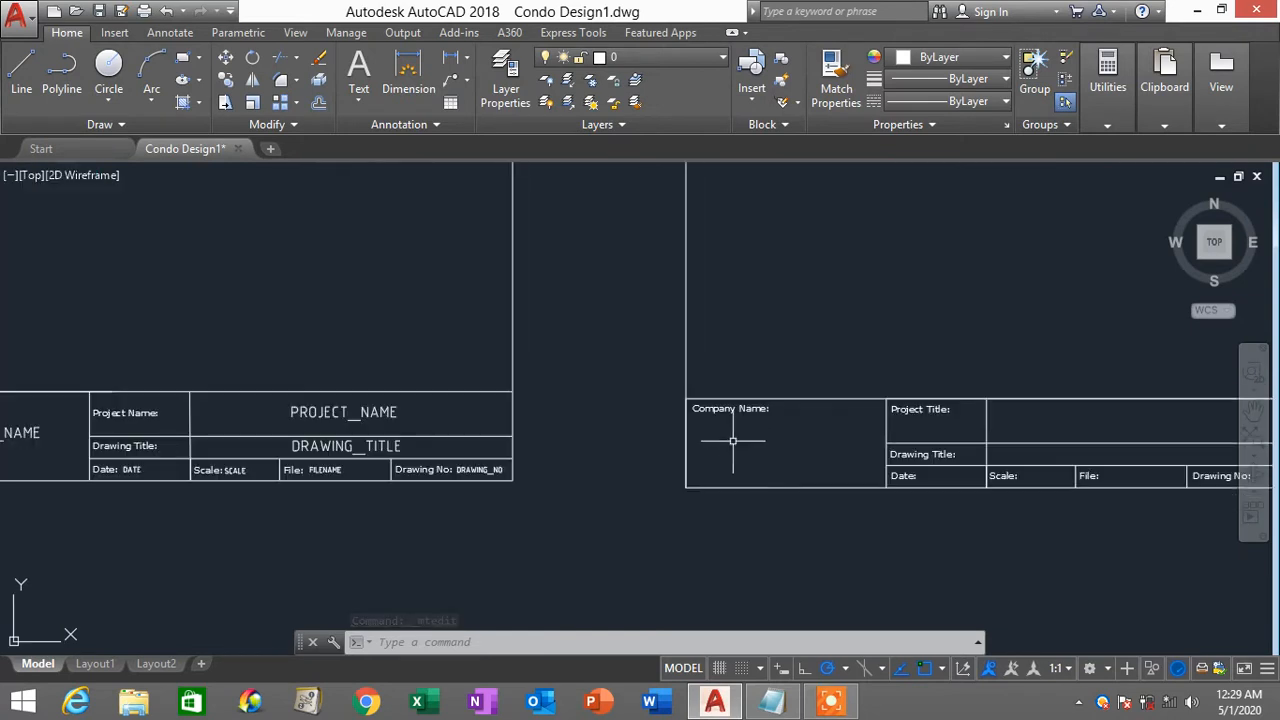
scroll(400, 475, down, 1)
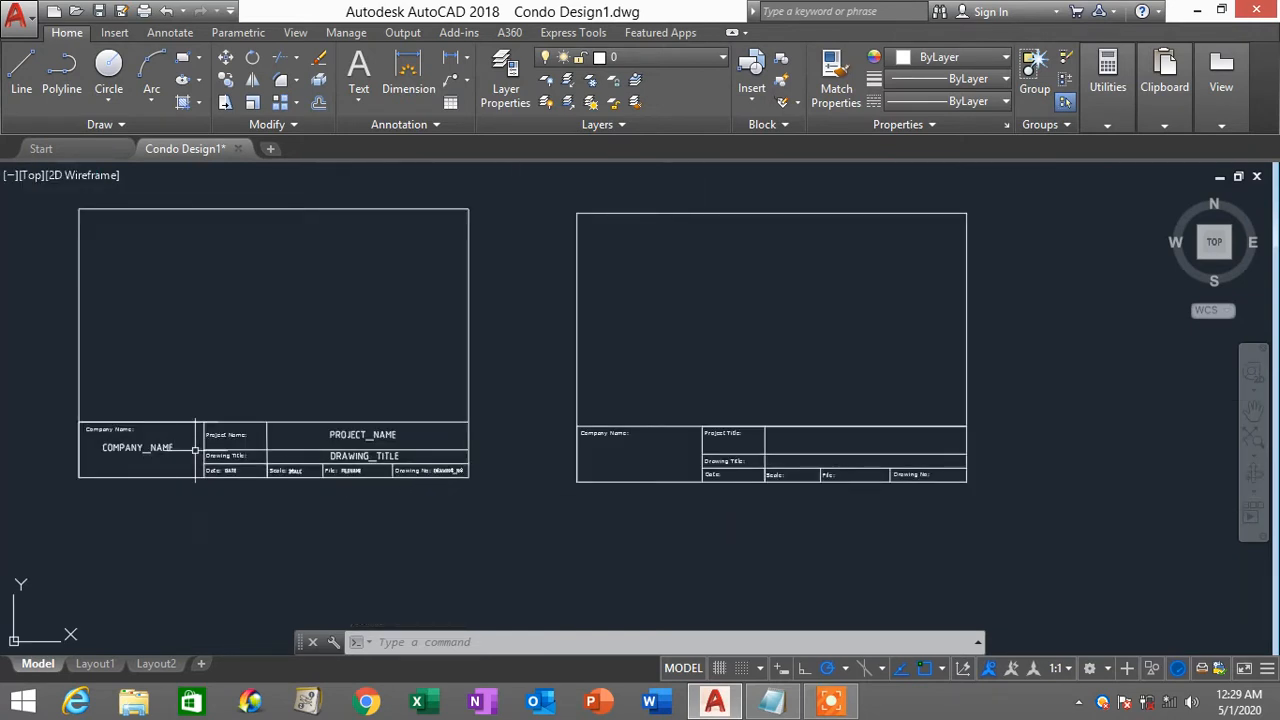
scroll(797, 445, up, 2)
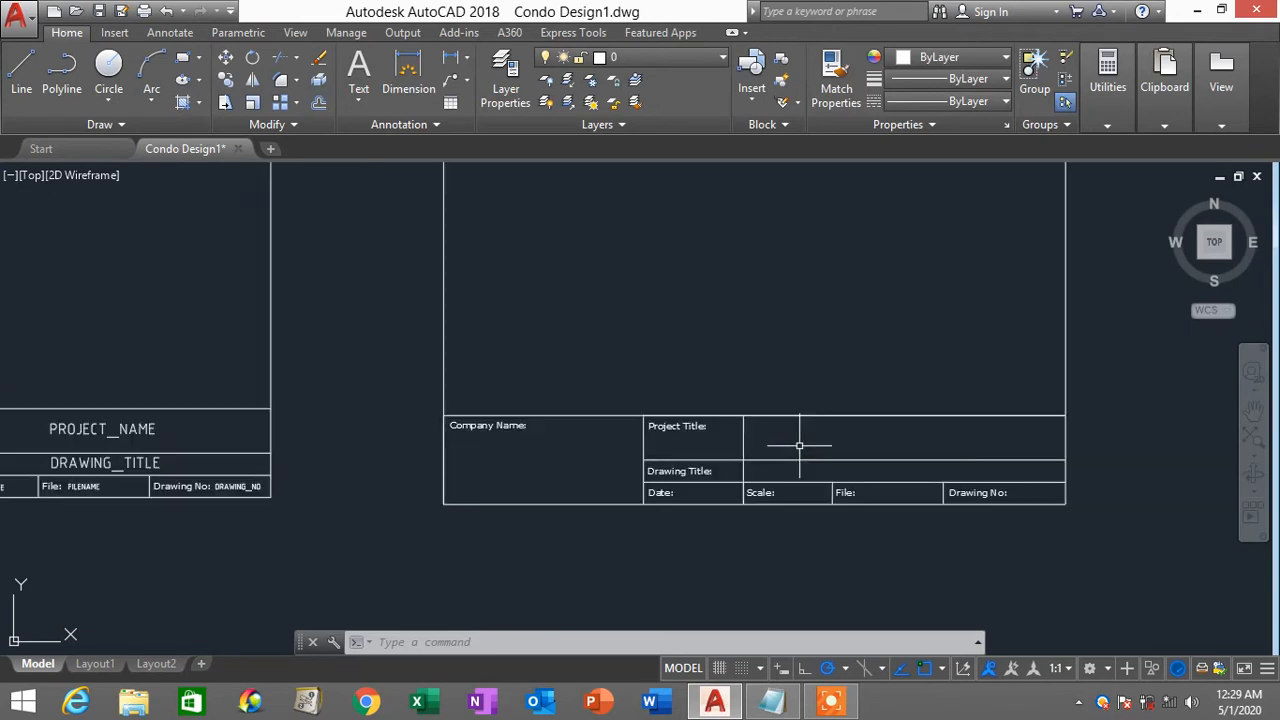
scroll(725, 483, down, 1)
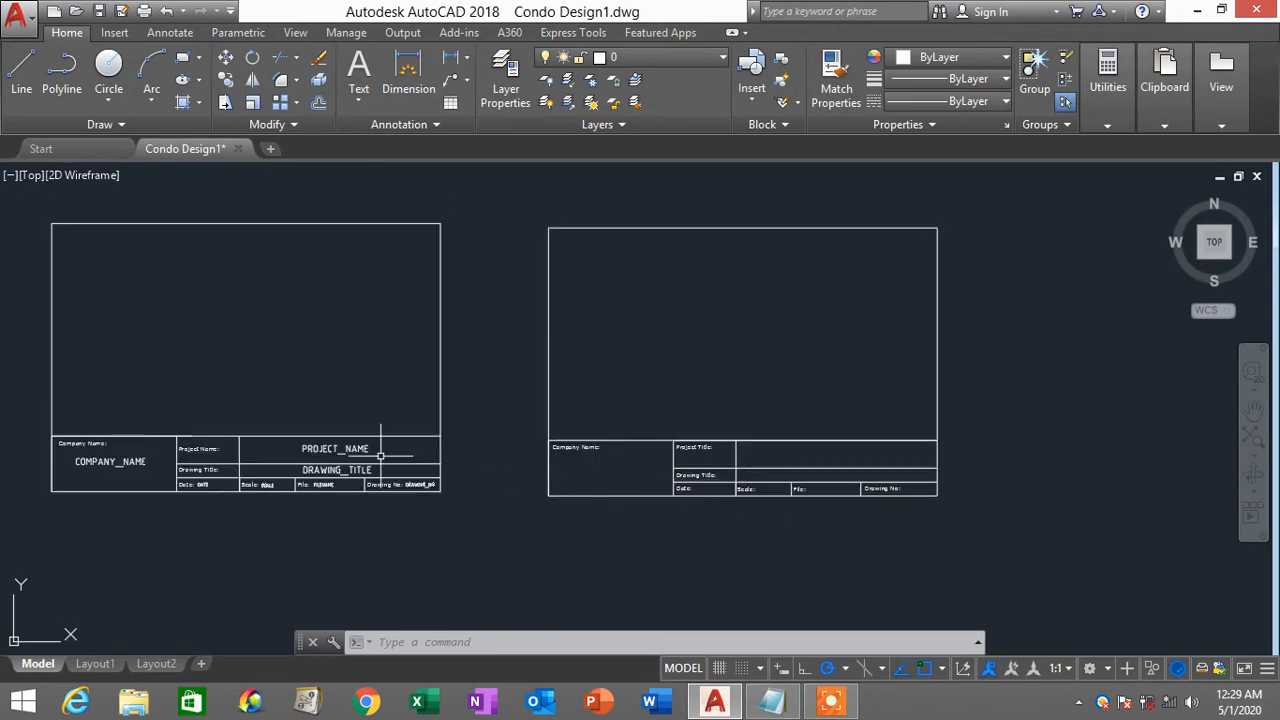
scroll(108, 455, up, 2)
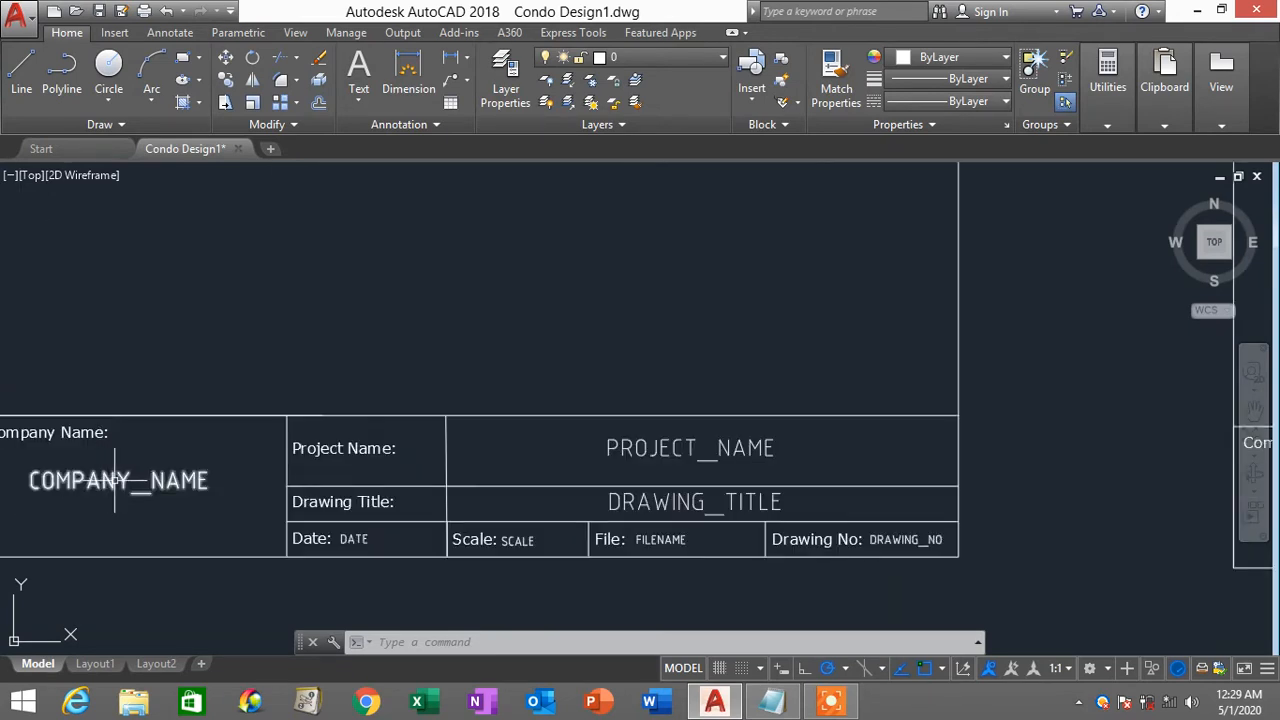
Step: Examine the reference title block's attributes individually: COMPANY_NAME, PROJECT_NAME, DRAWING_TITLE, DATE, SCALE, FILENAME and DRAWING_NO
click(115, 480)
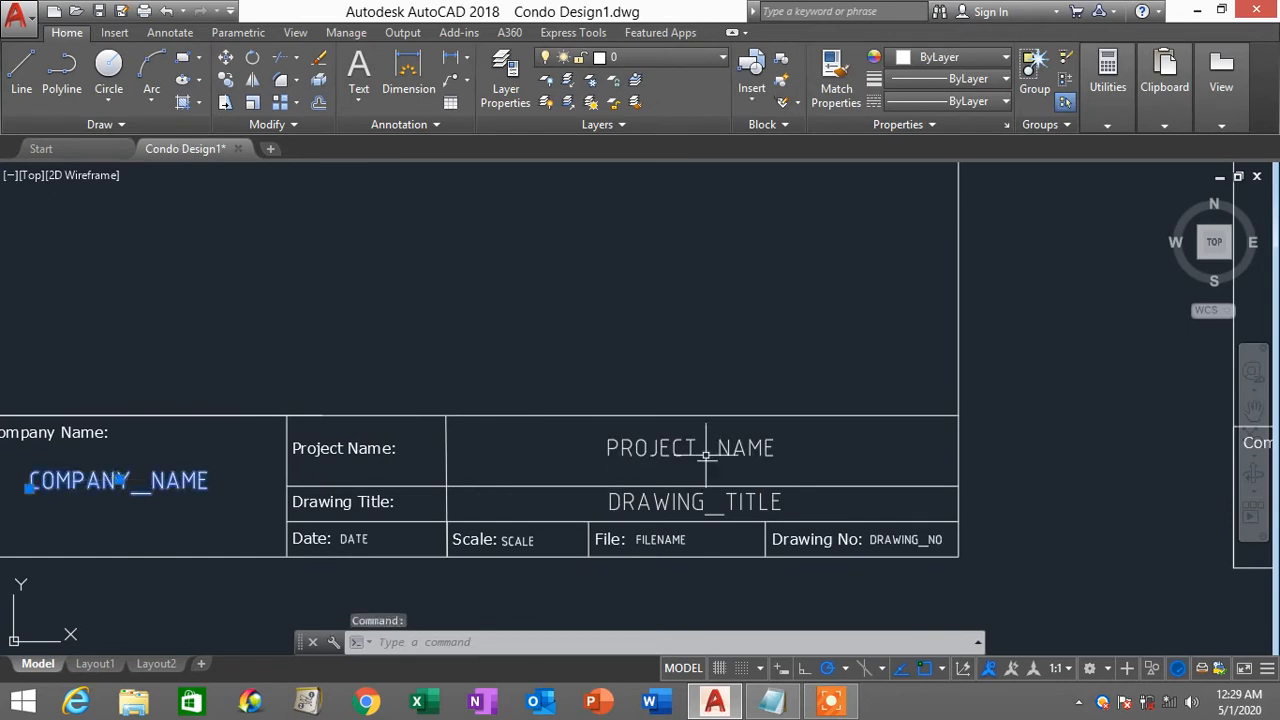
key(Escape)
click(209, 510)
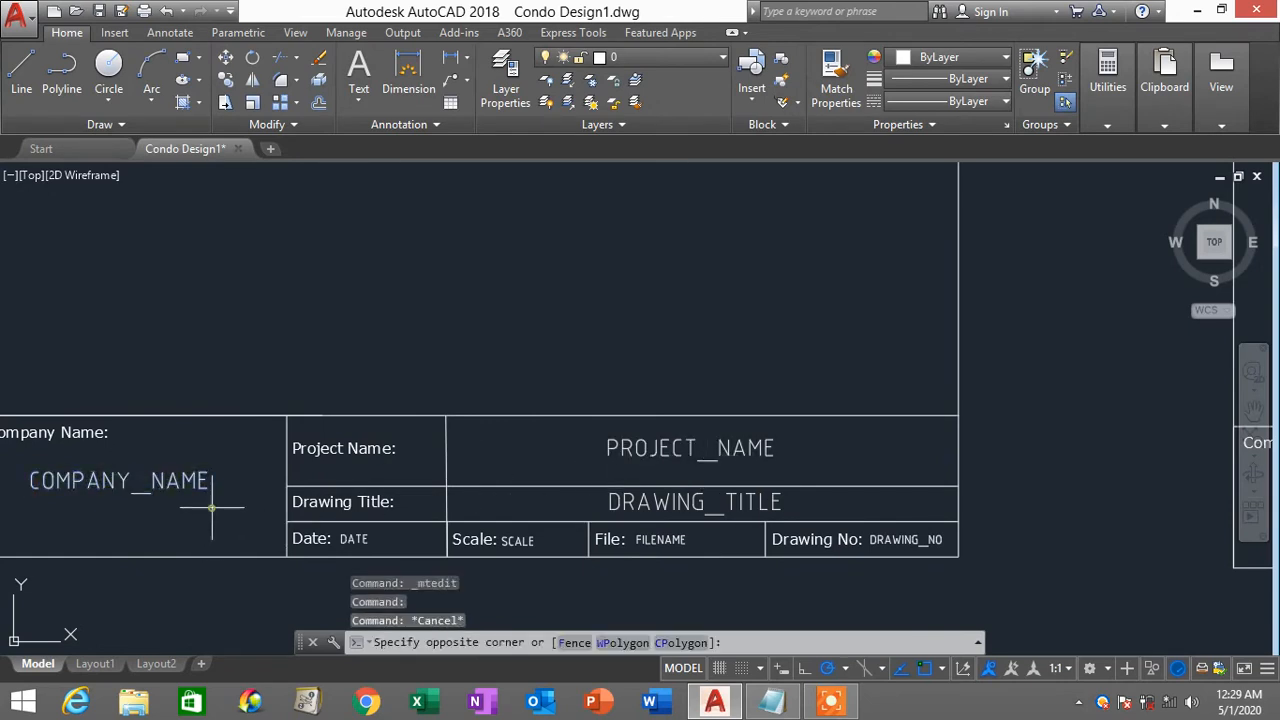
click(178, 480)
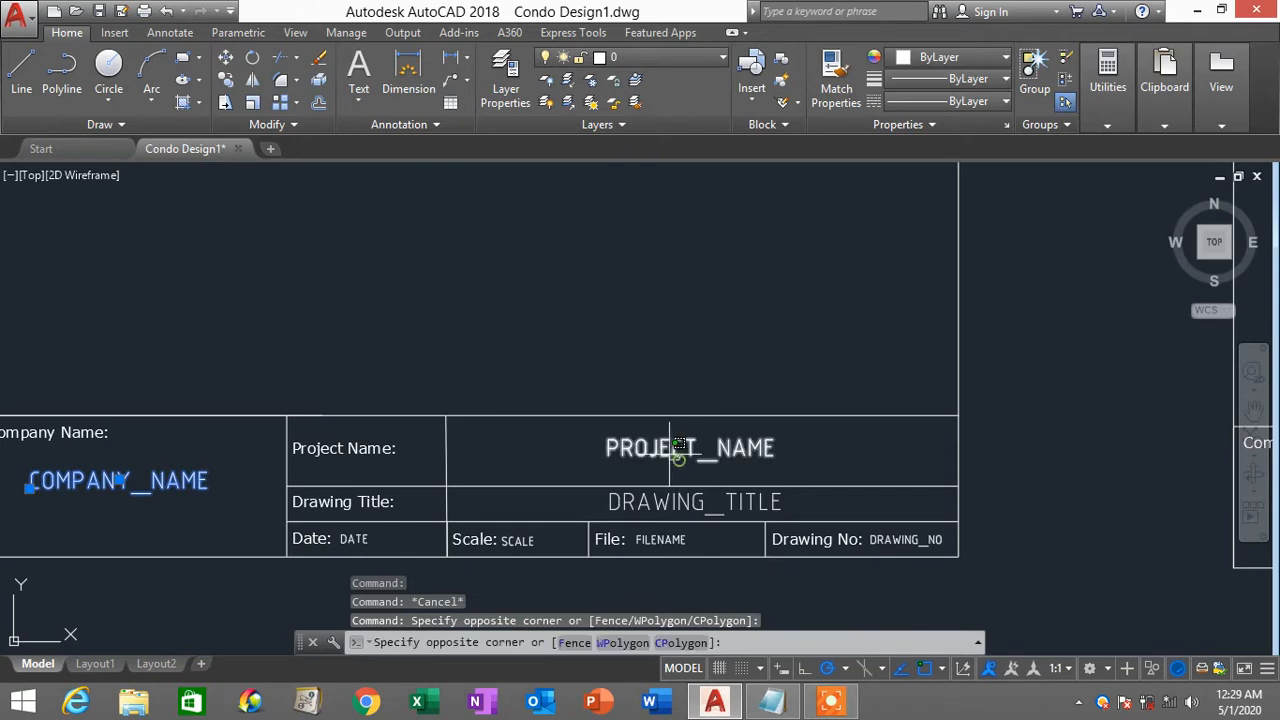
click(678, 452)
click(735, 502)
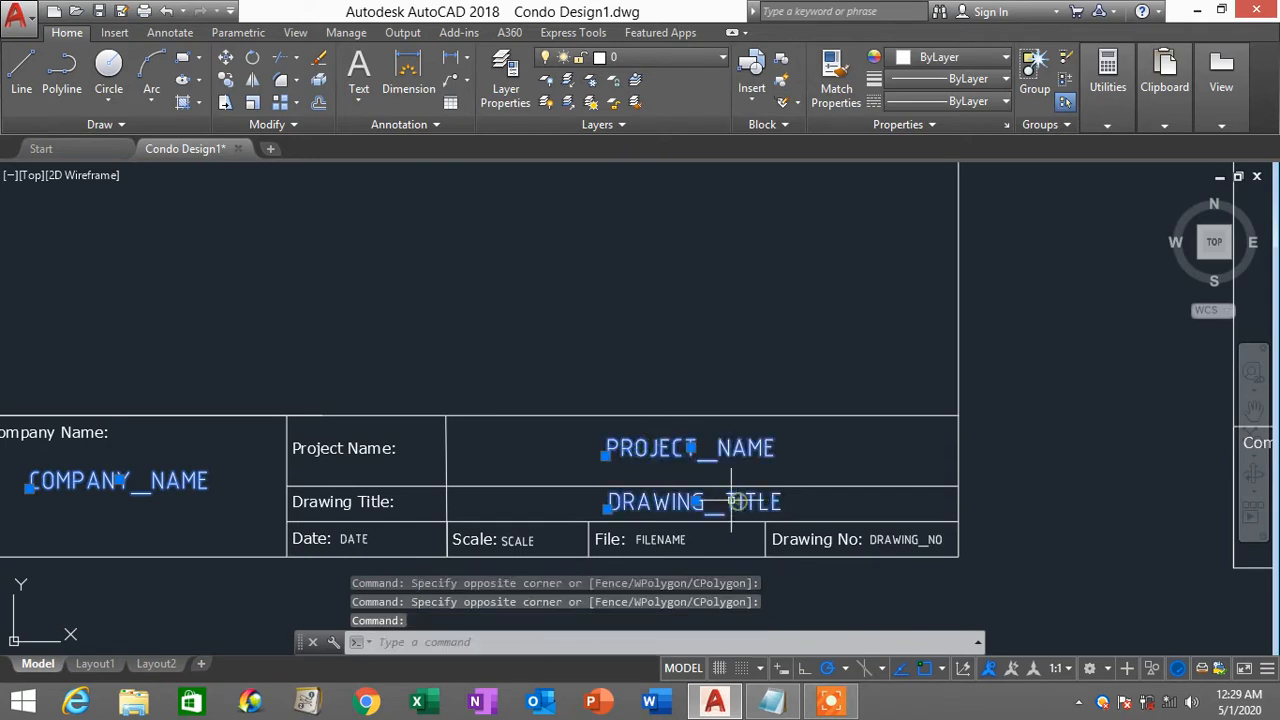
click(360, 539)
key(Escape)
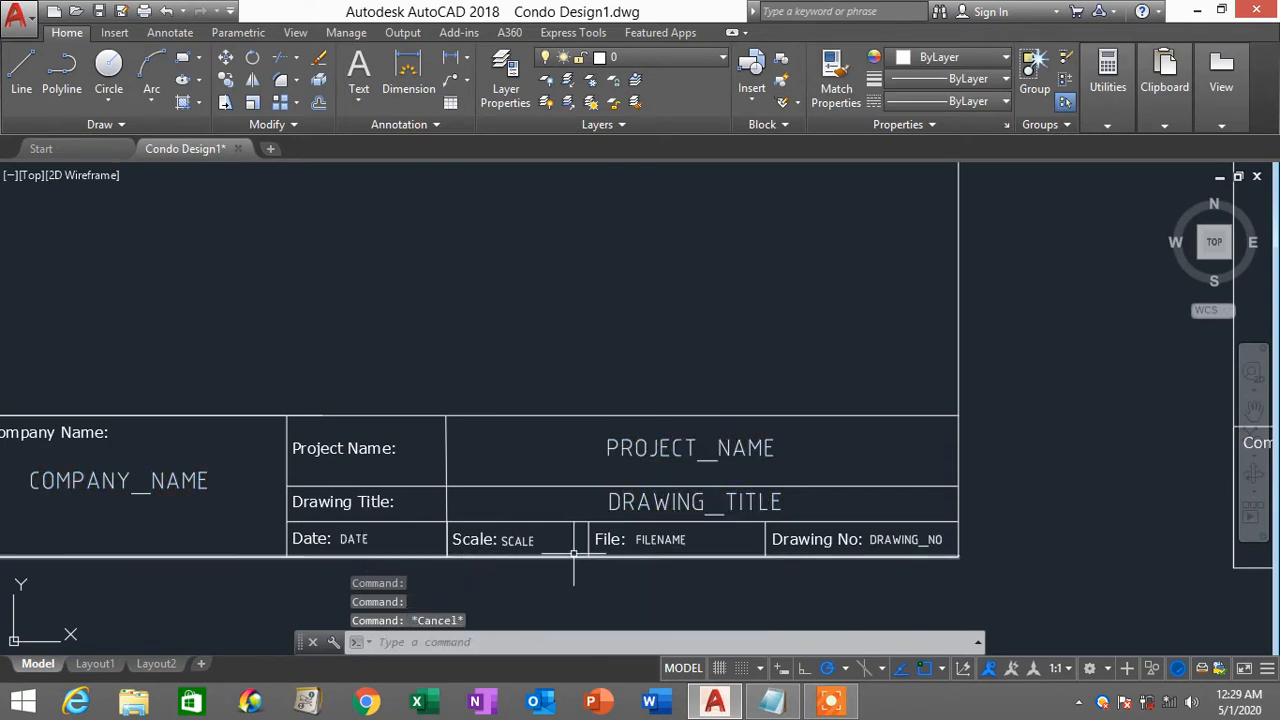
click(517, 540)
click(662, 540)
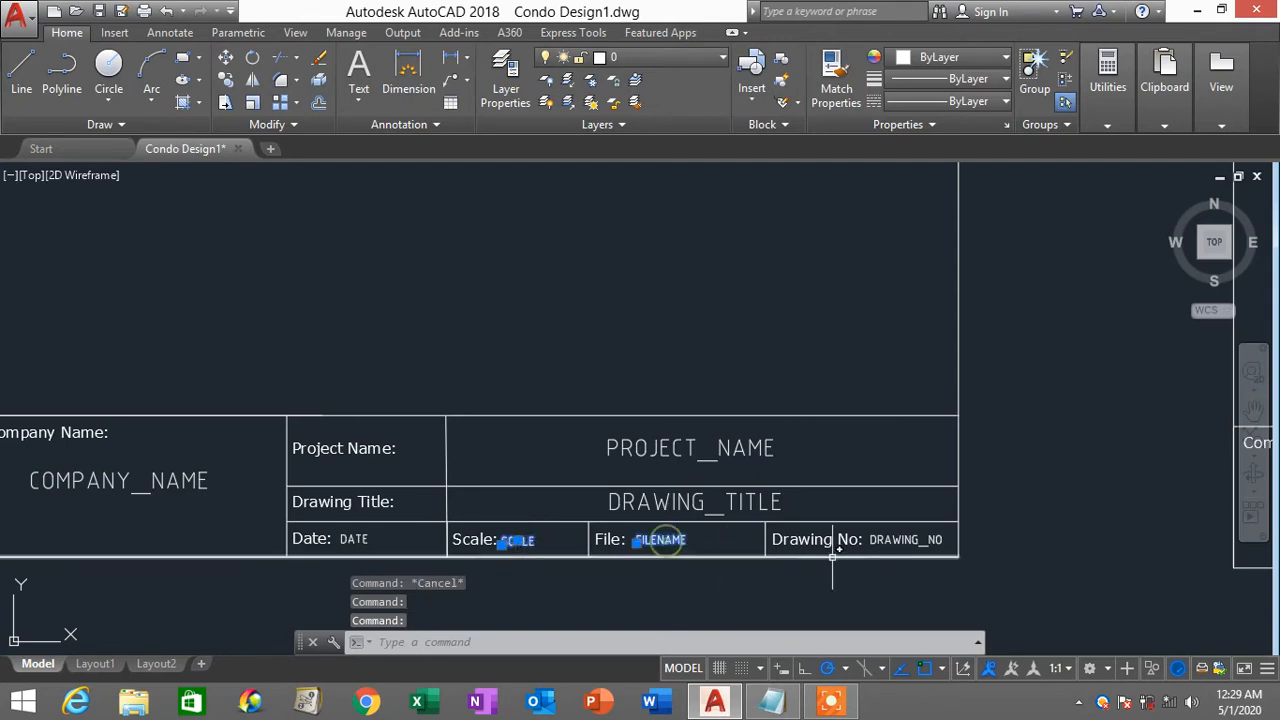
key(Escape)
click(905, 540)
click(791, 504)
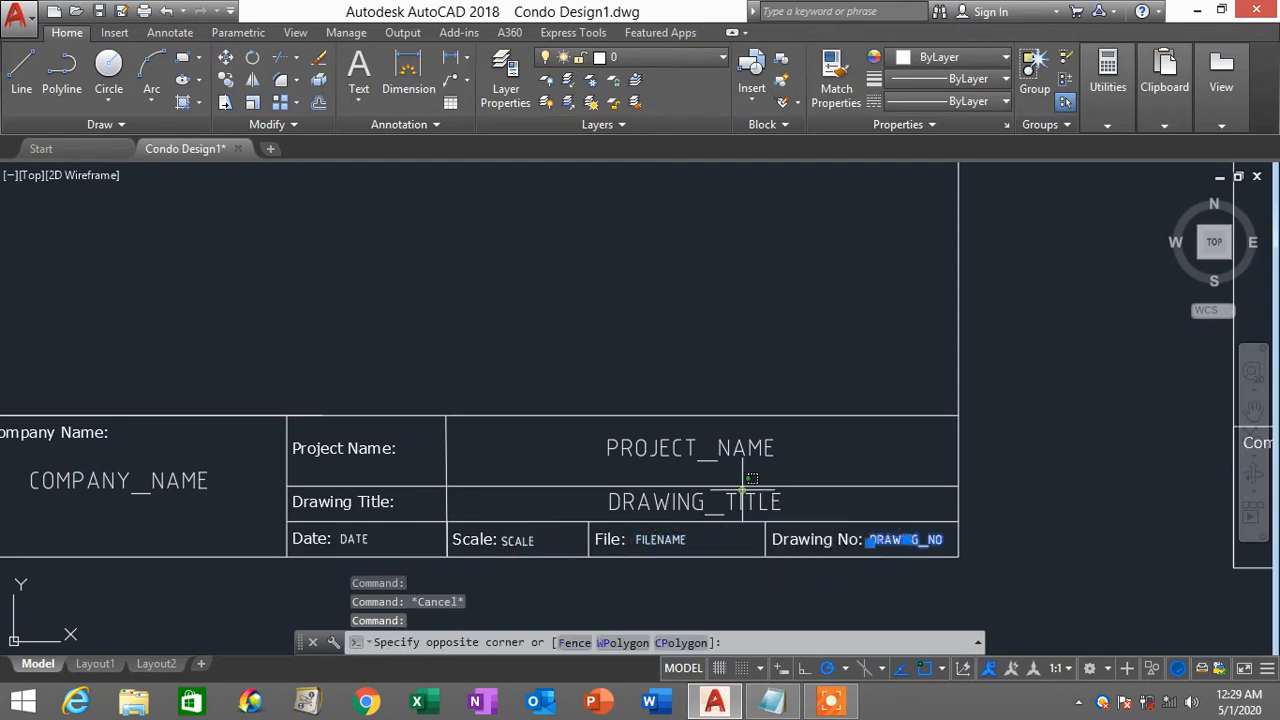
click(686, 500)
key(Escape)
click(708, 449)
click(650, 438)
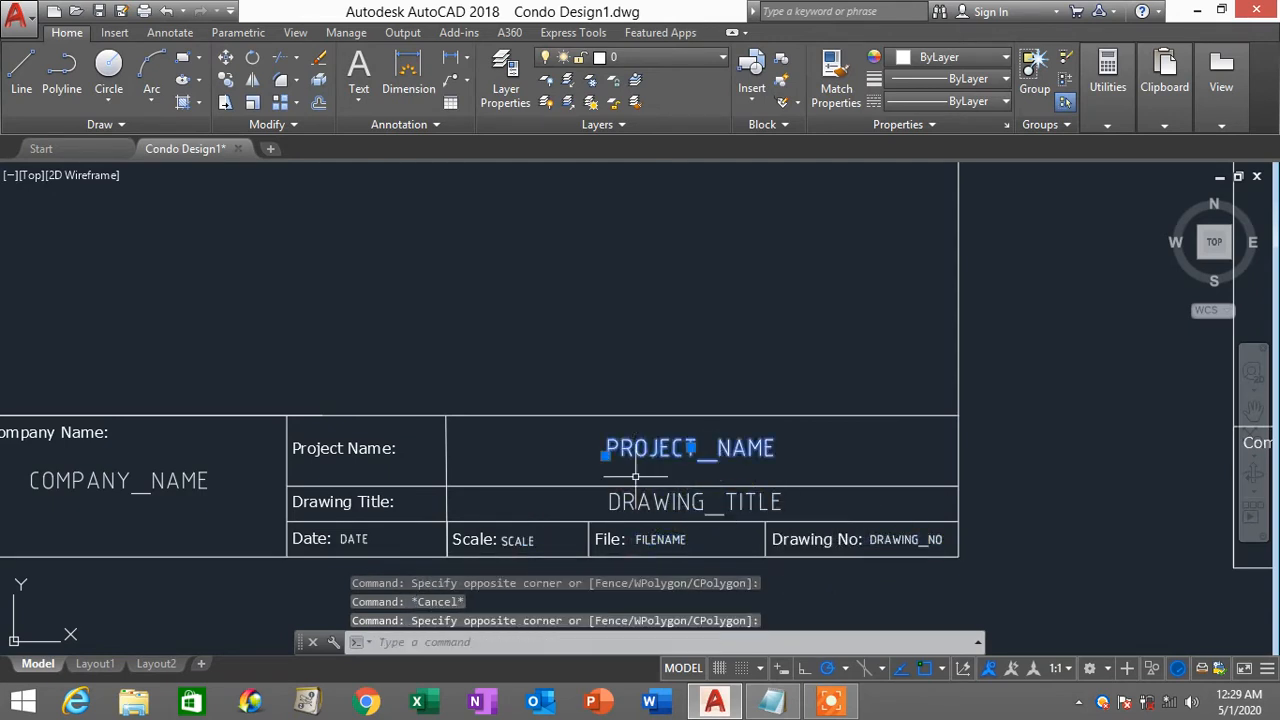
key(Escape)
click(652, 505)
click(596, 500)
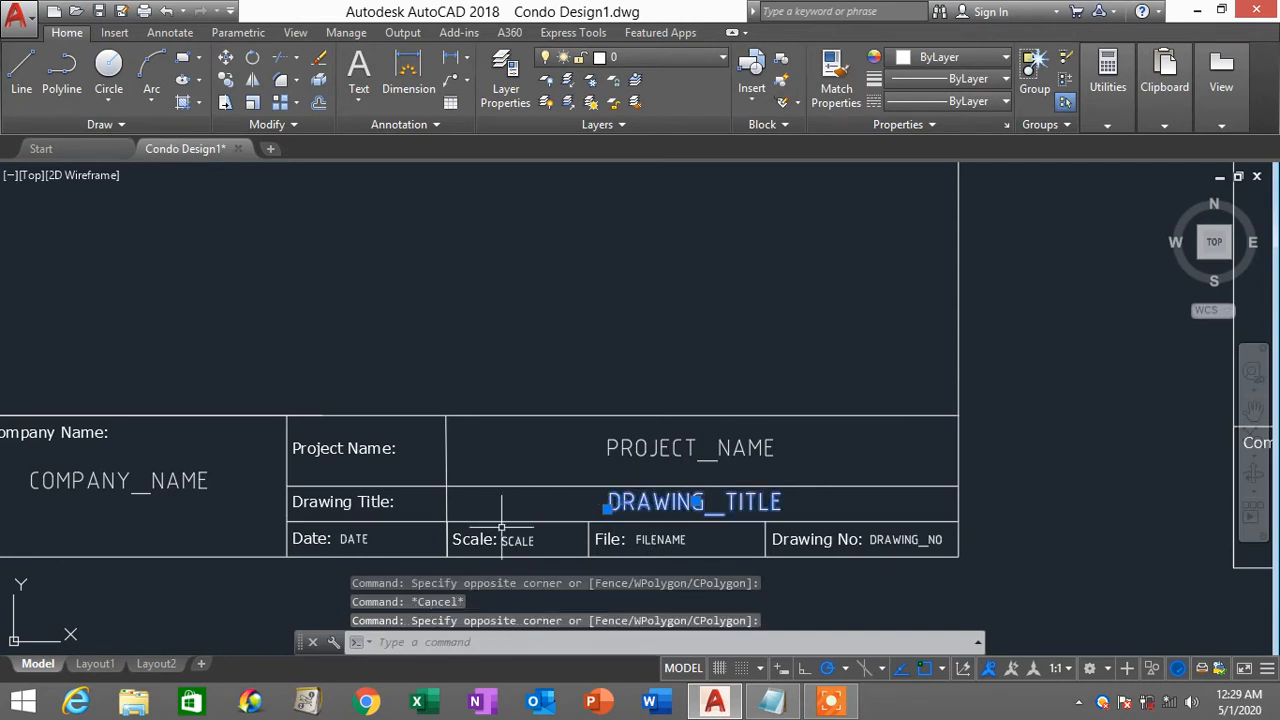
key(Escape)
click(354, 540)
key(Escape)
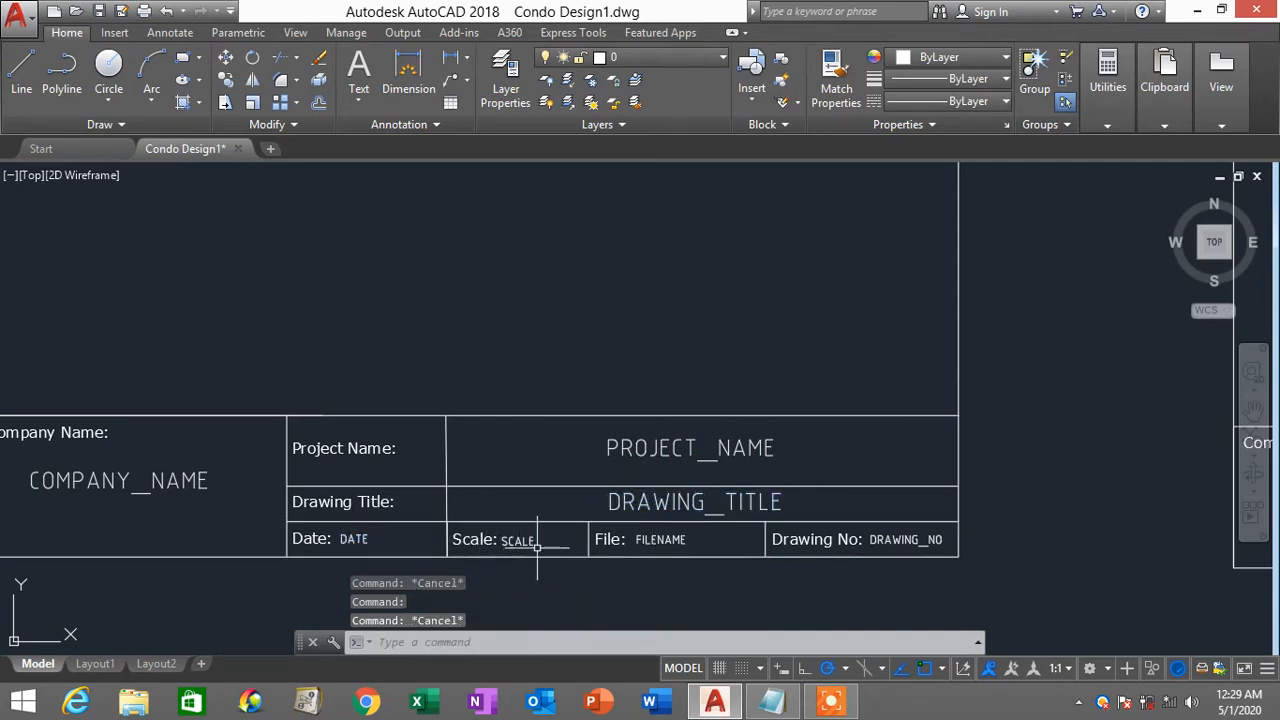
click(515, 540)
key(Escape)
click(662, 540)
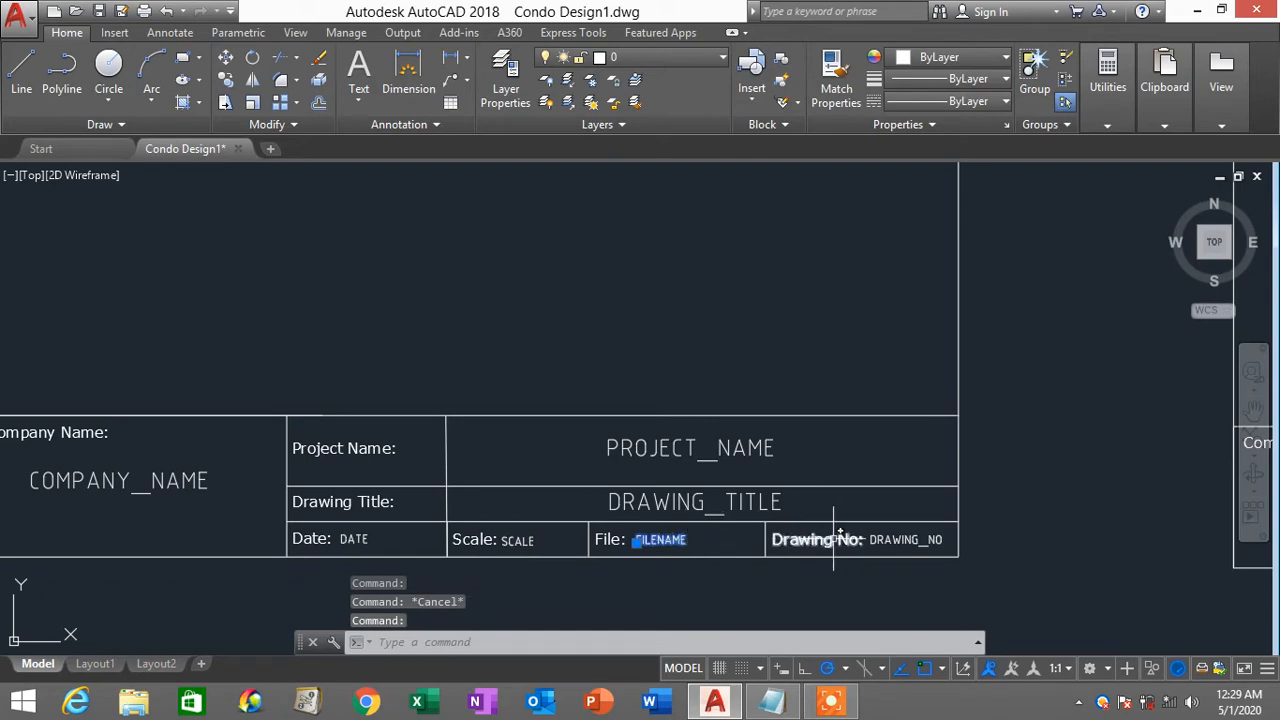
key(Escape)
click(904, 540)
key(Escape)
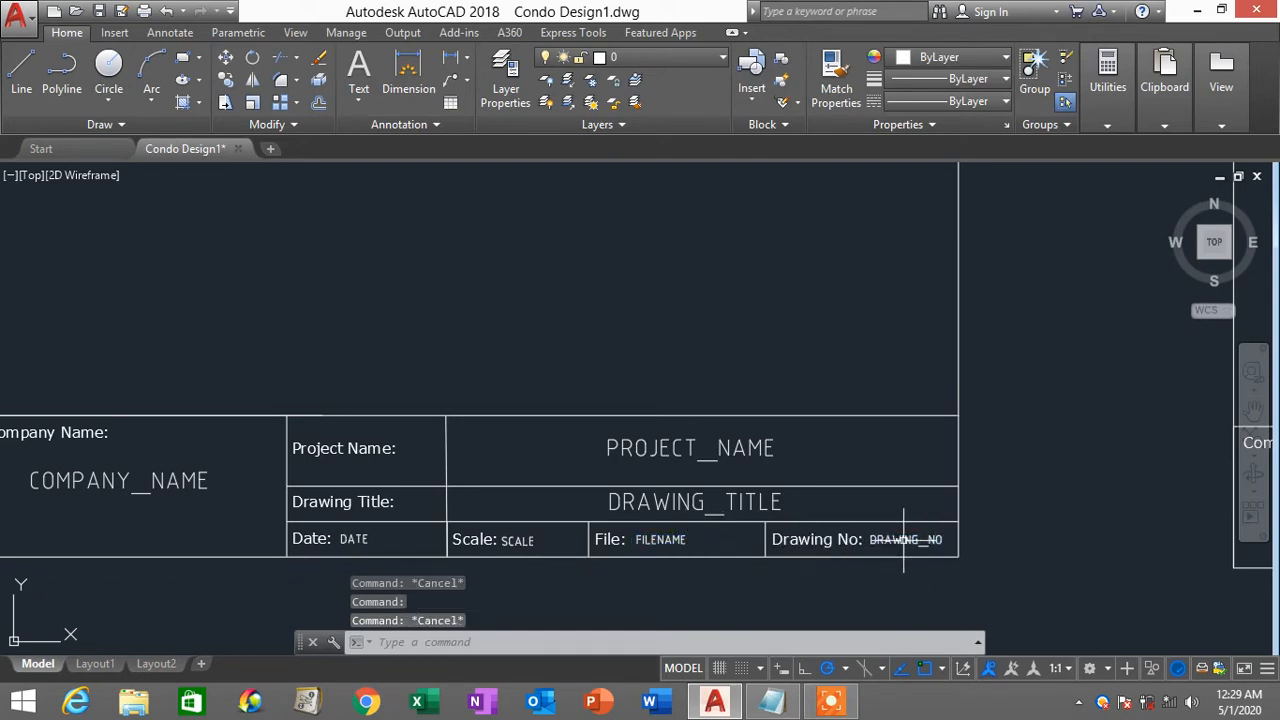
Step: Bring the new title block's empty "Company Name:" cell into view beside the reference title block
scroll(904, 540, down, 8)
middle_drag(900, 530, 847, 468)
scroll(851, 465, up, 2)
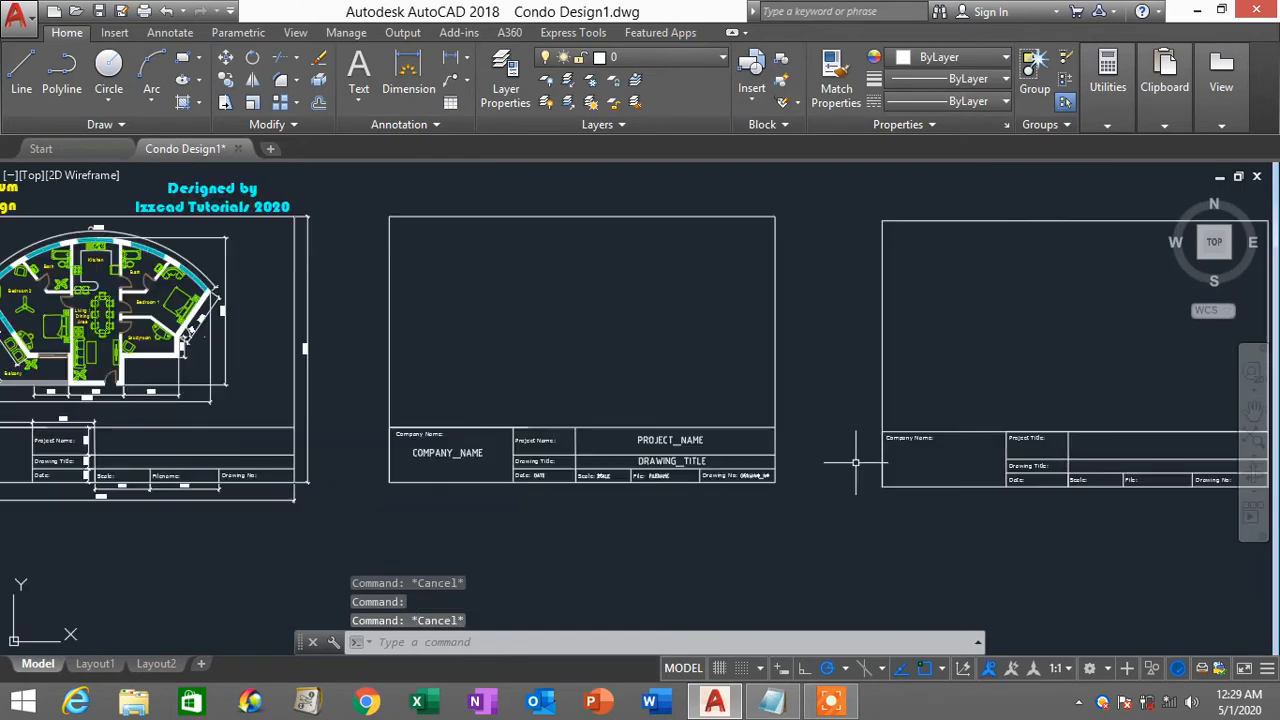
scroll(866, 460, up, 2)
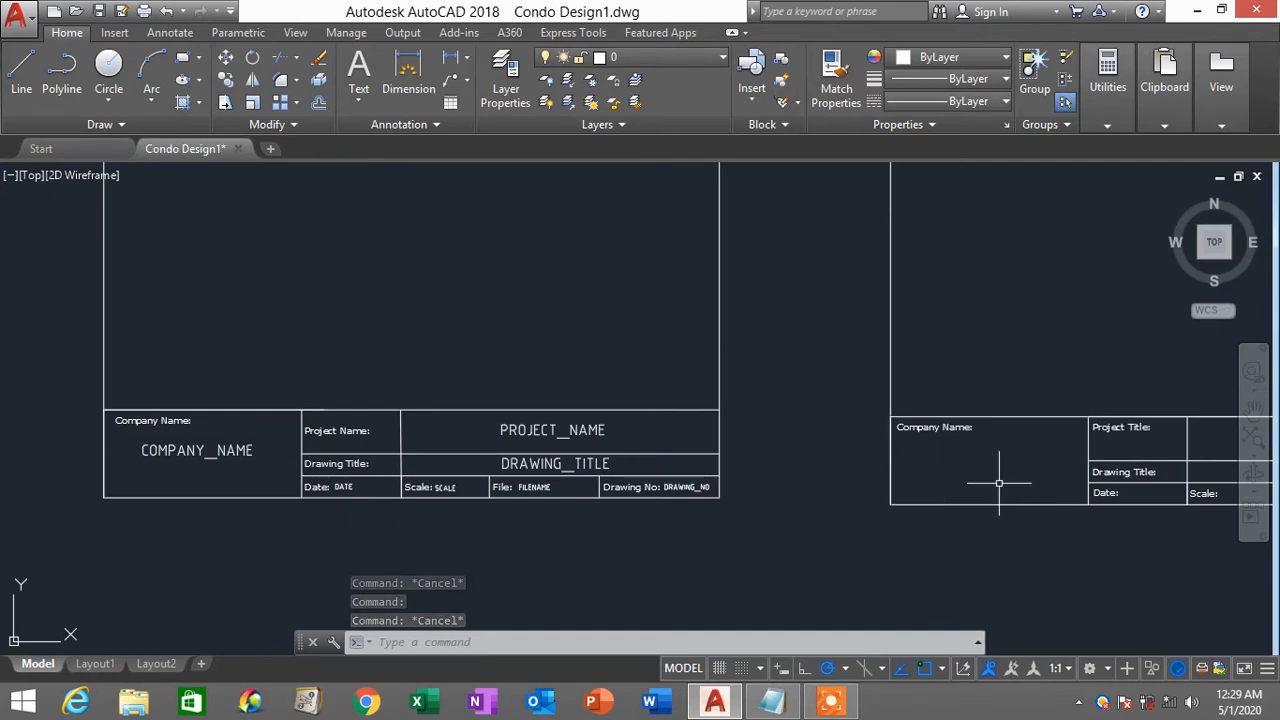
middle_drag(998, 483, 711, 489)
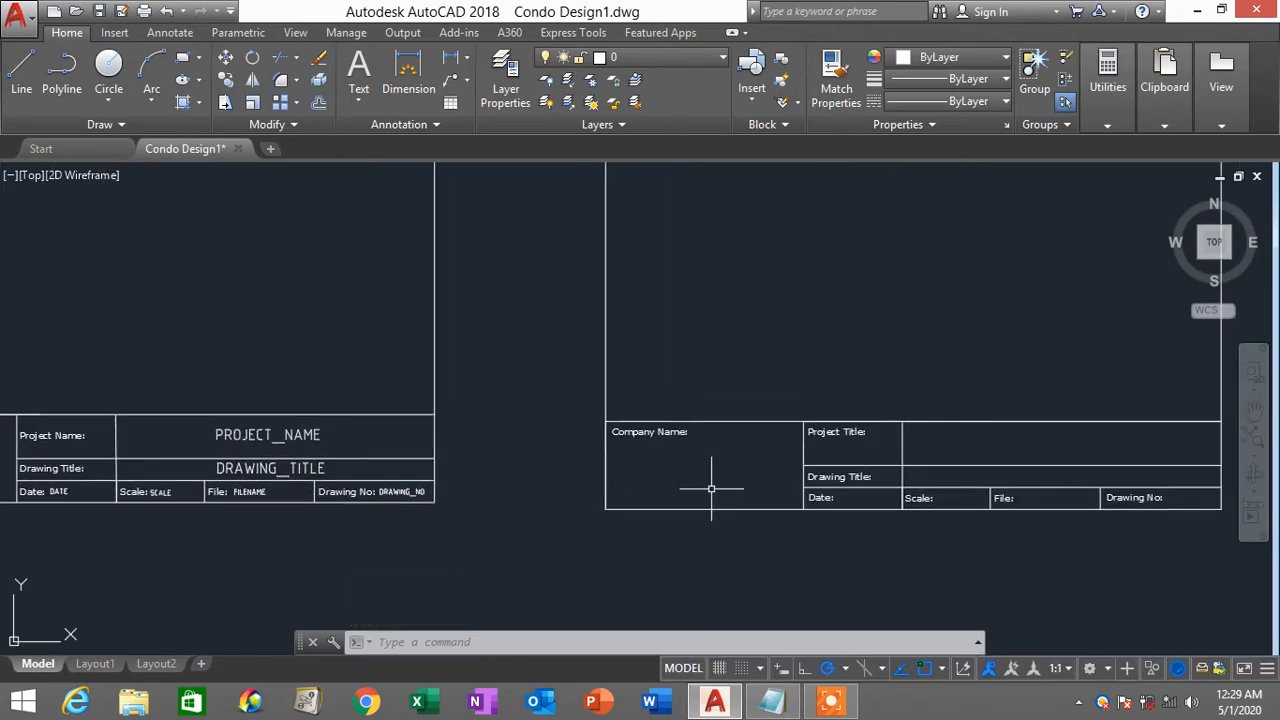
Step: Compare the new title block's empty cells with the reference title block's attributes, from COMPANY_NAME through DRAWING_NO
scroll(711, 489, down, 2)
scroll(681, 482, up, 2)
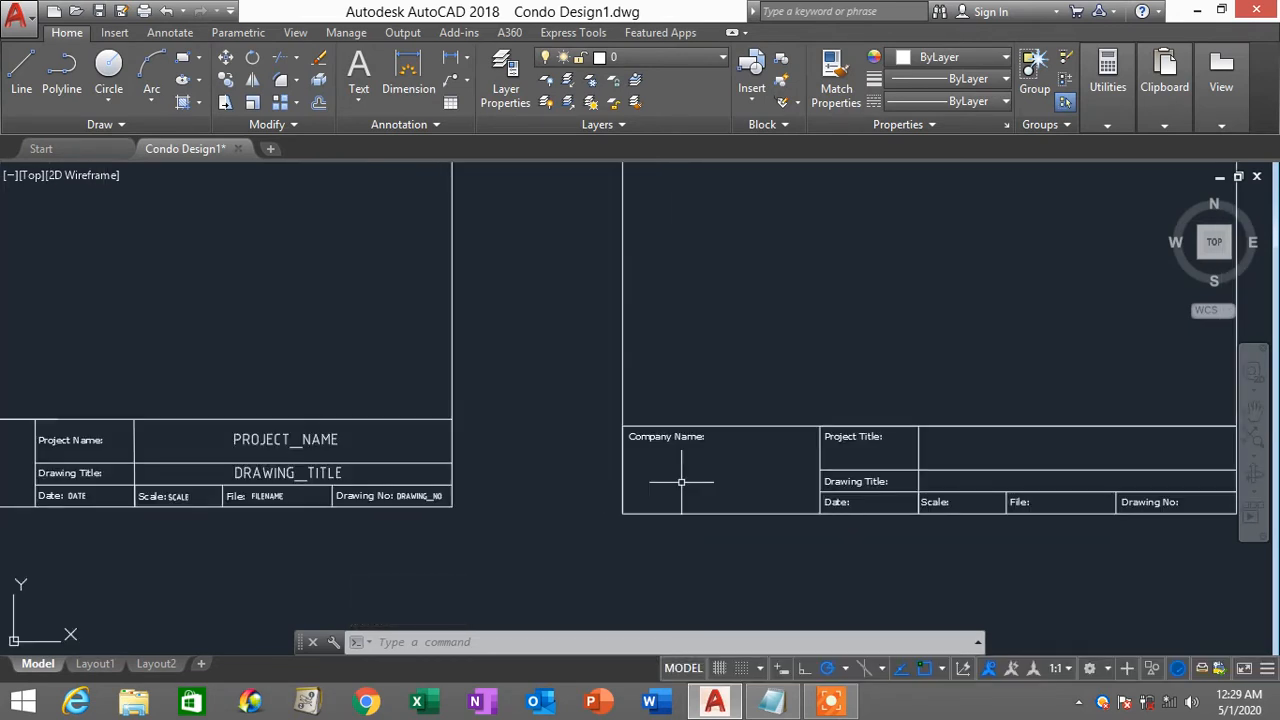
scroll(681, 482, down, 2)
scroll(683, 477, up, 2)
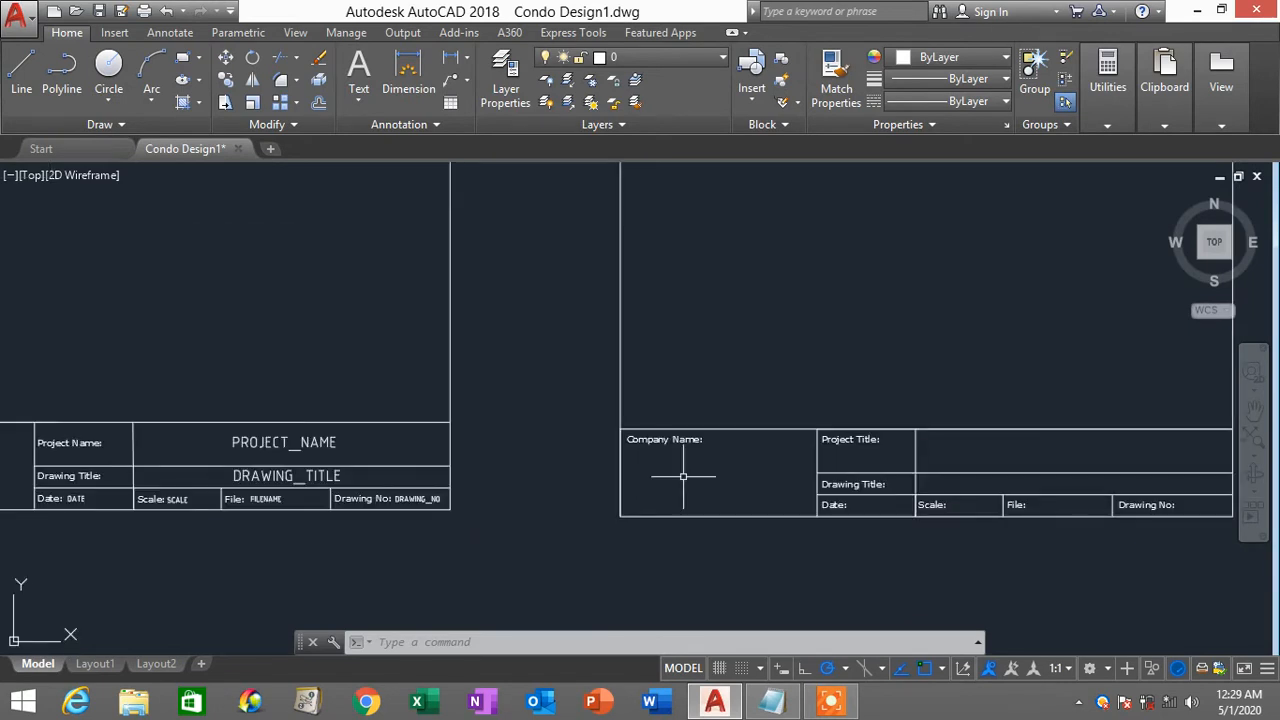
scroll(683, 477, down, 2)
scroll(201, 487, up, 4)
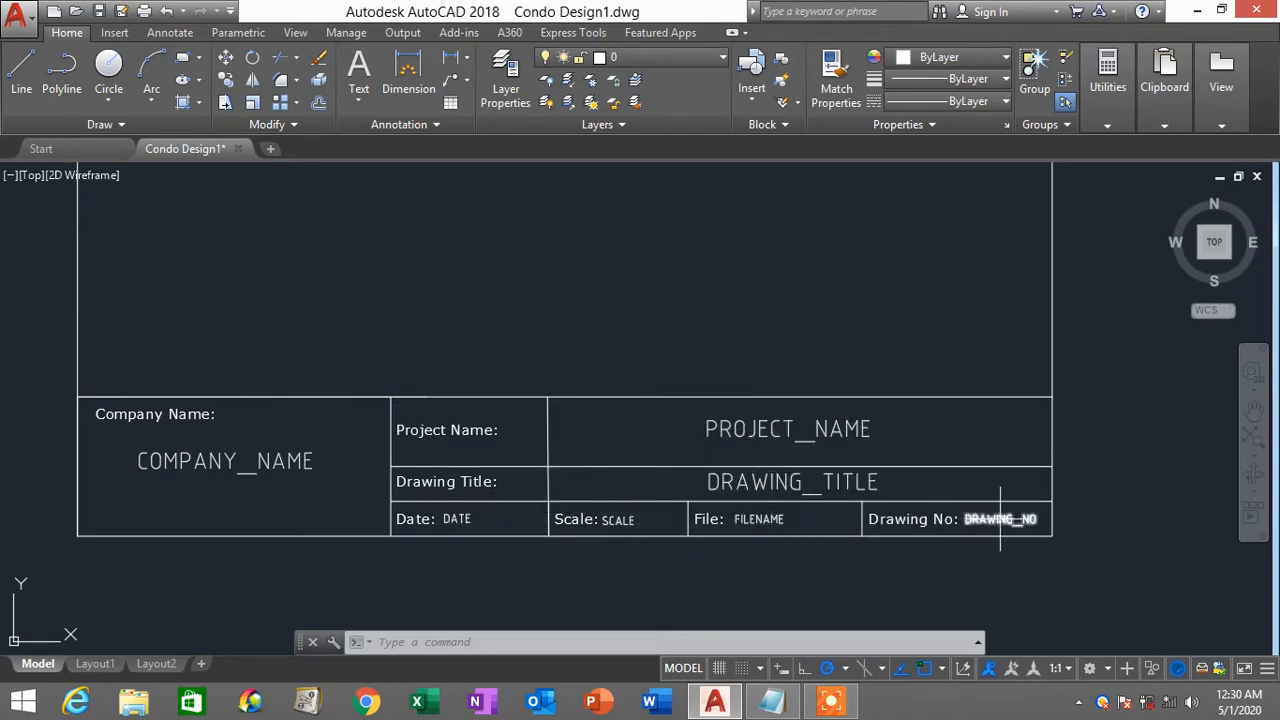
scroll(1002, 525, down, 4)
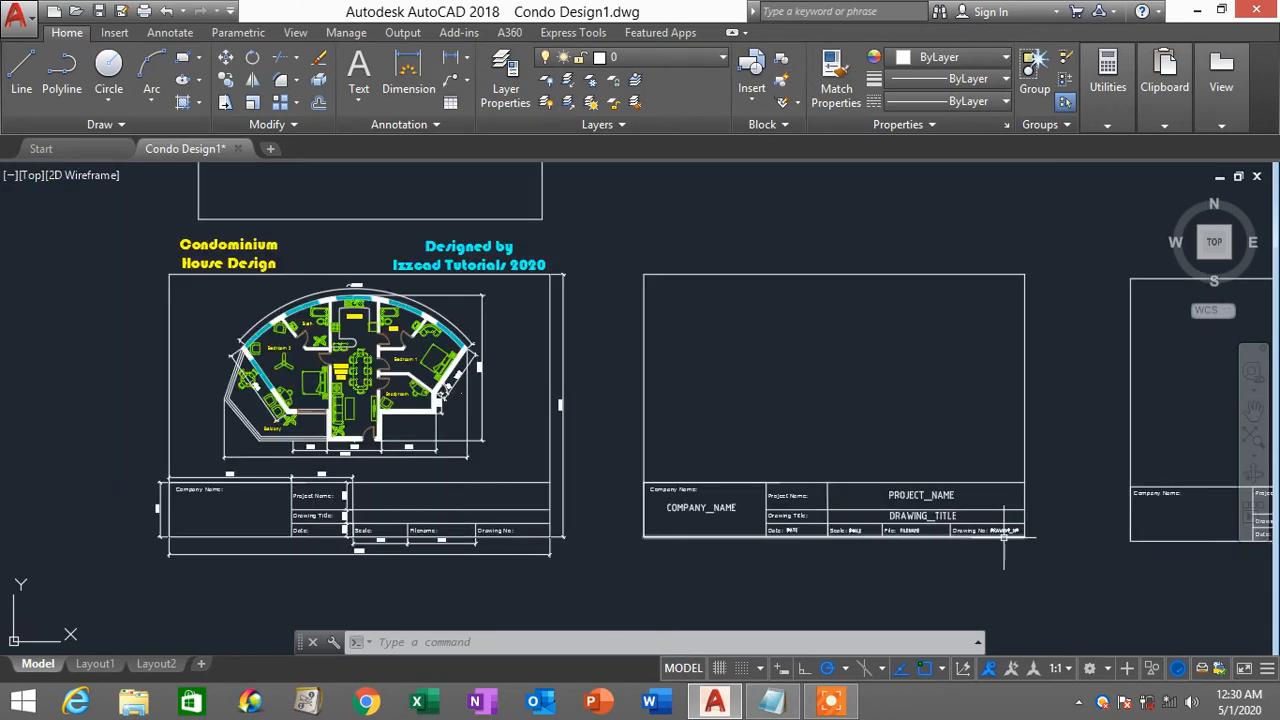
Step: Start an attribute definition (ATTDEF) for the new title block
middle_drag(1004, 537, 652, 483)
scroll(863, 459, up, 2)
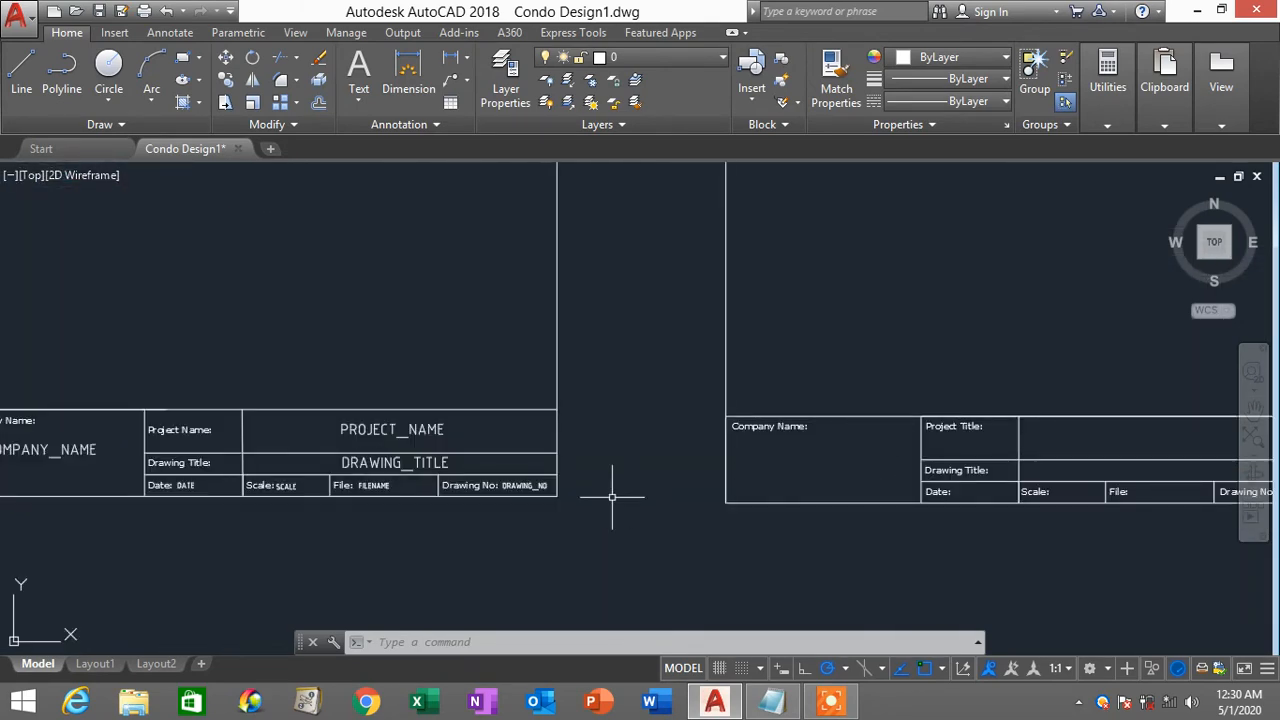
text(att)
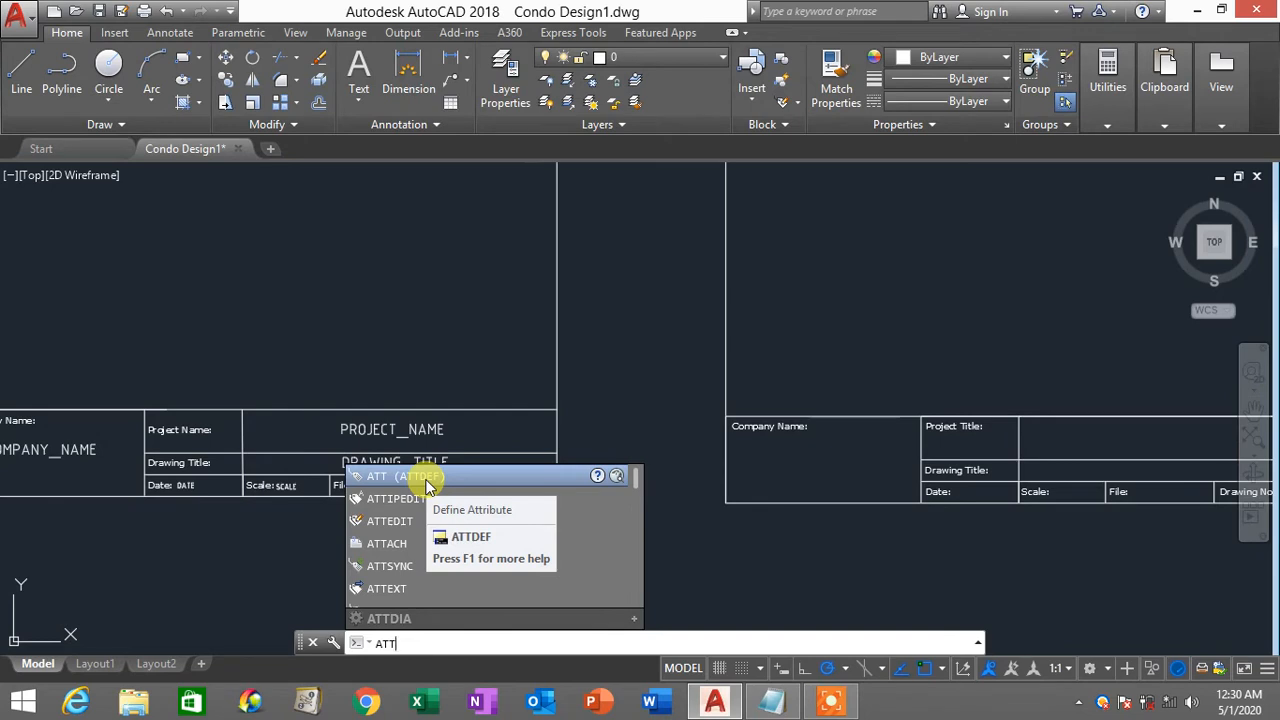
key(Escape)
key(Escape)
click(115, 34)
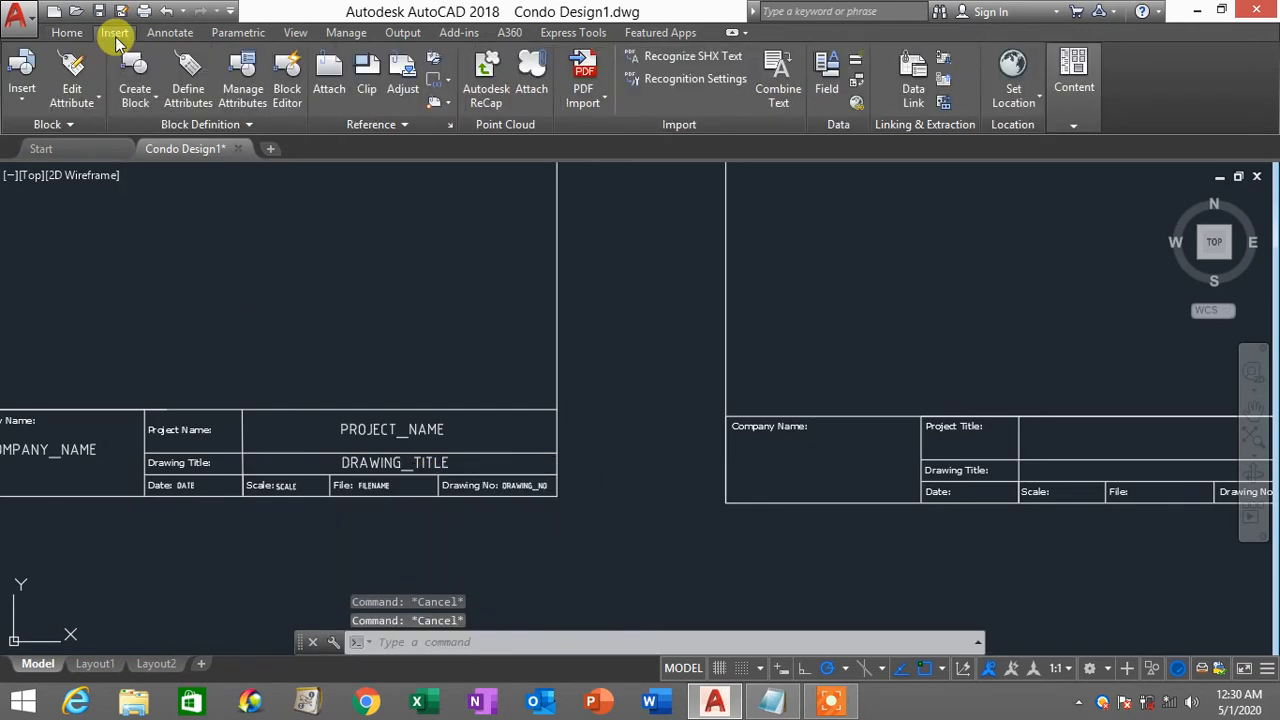
click(190, 72)
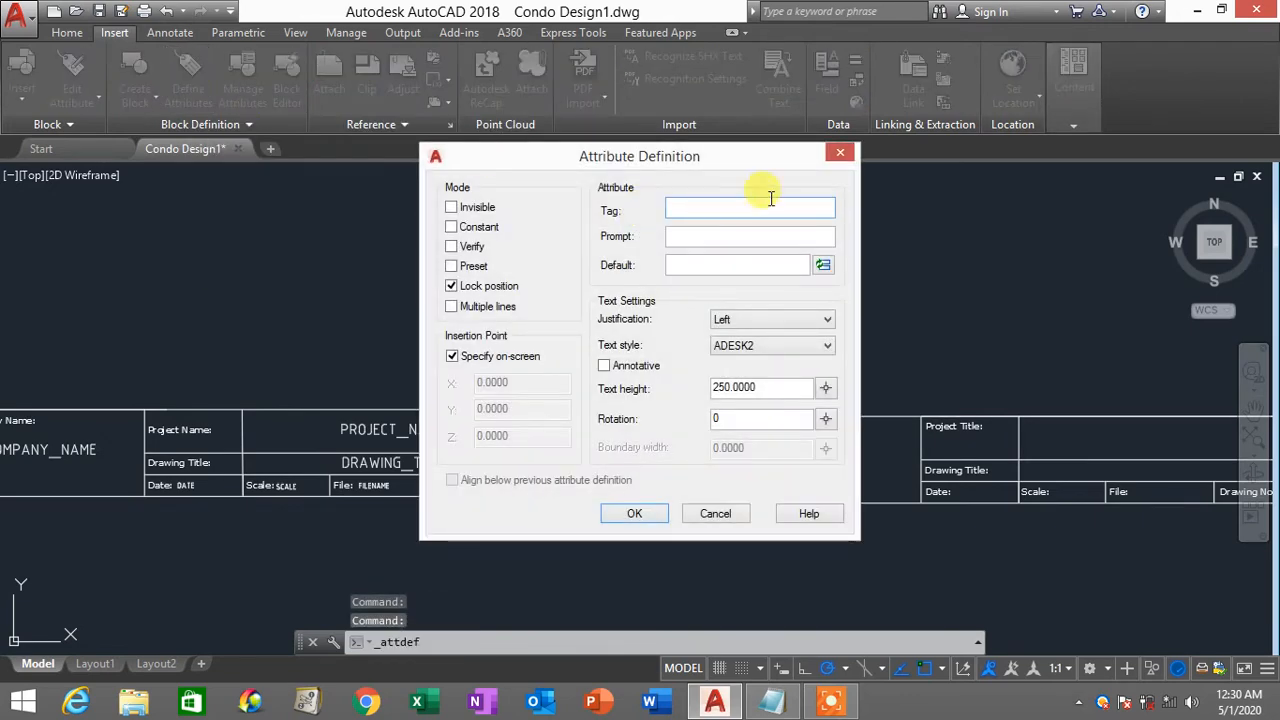
click(841, 156)
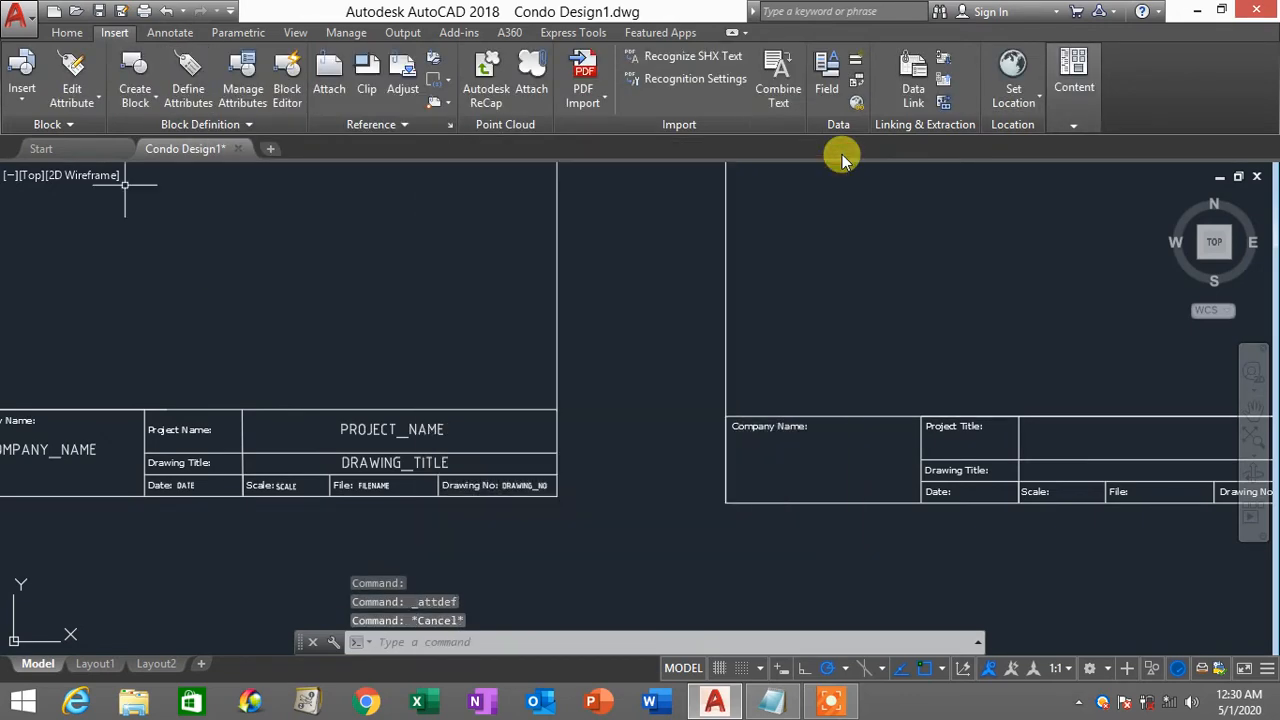
Step: Start a new attribute definition and set its tag to Company_Name
text(ATT)
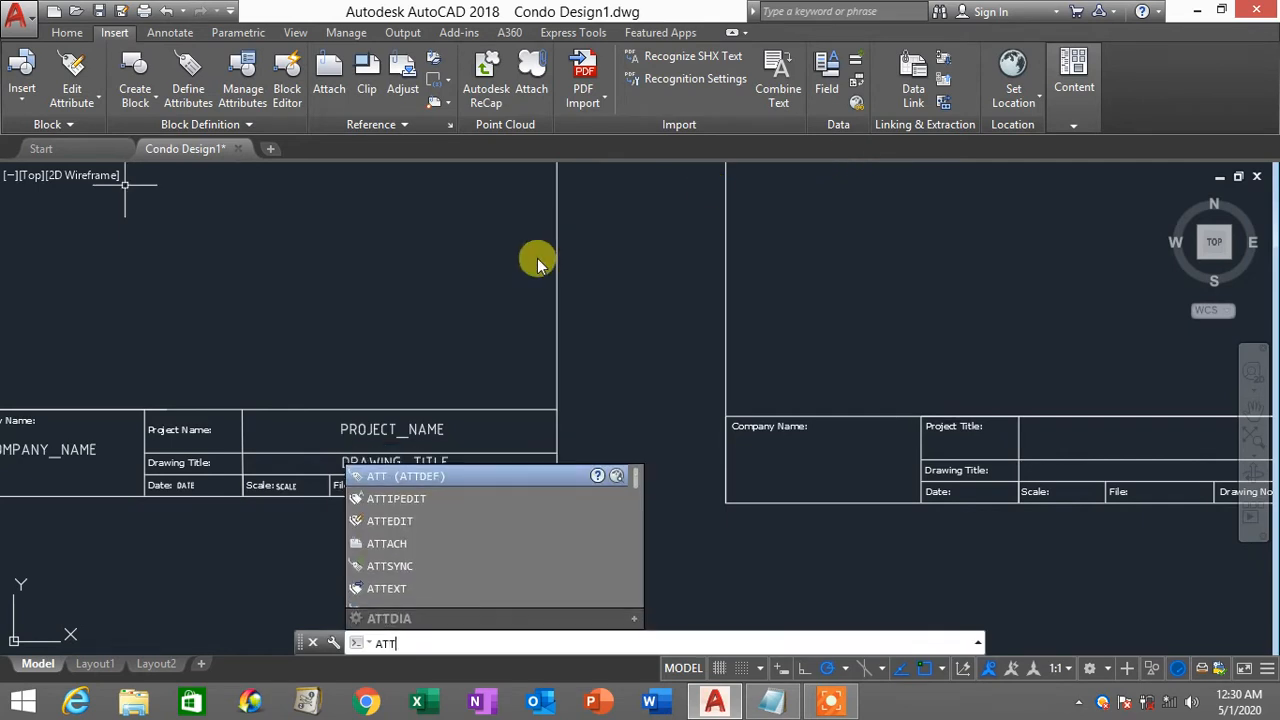
click(420, 478)
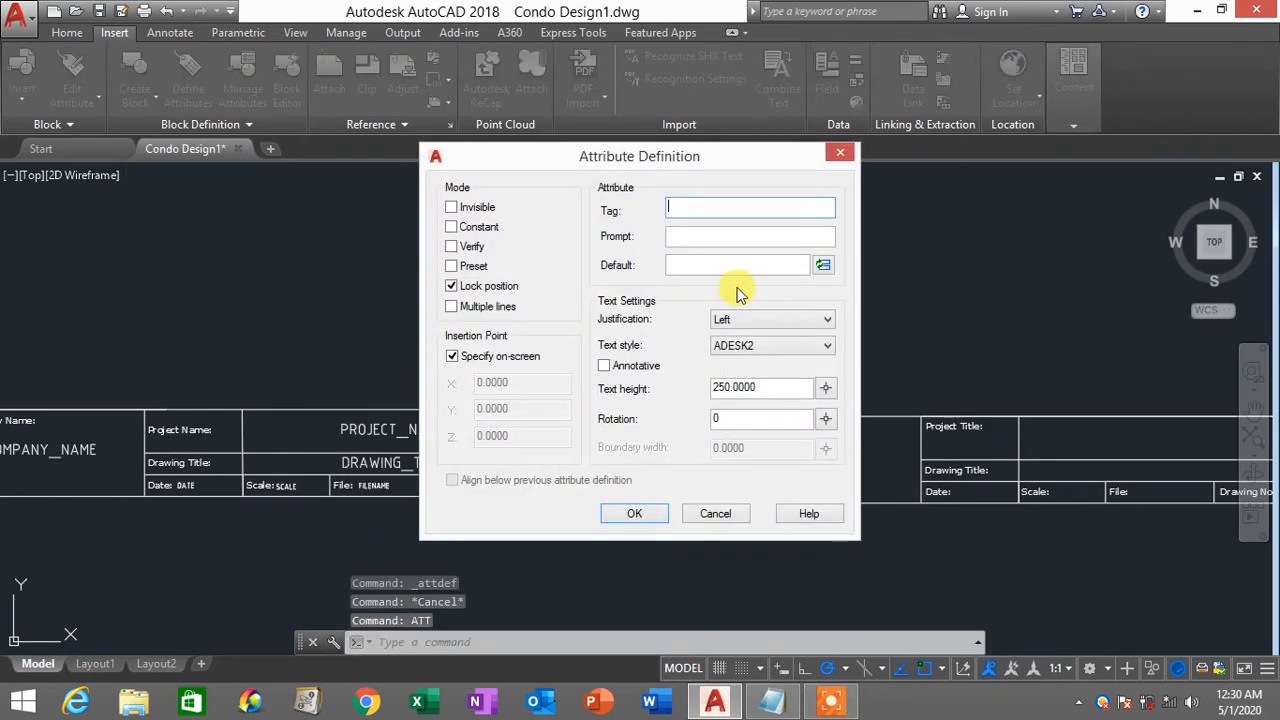
text(Company_Name)
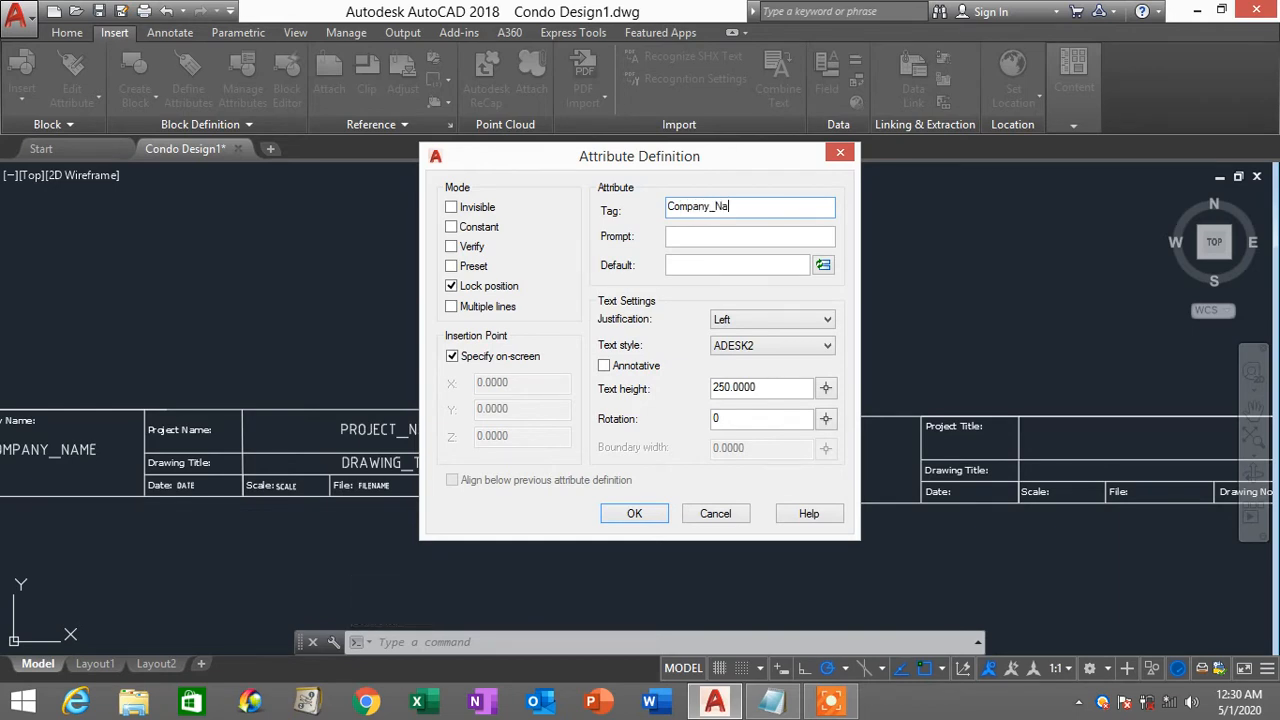
drag(775, 207, 667, 203)
click(749, 207)
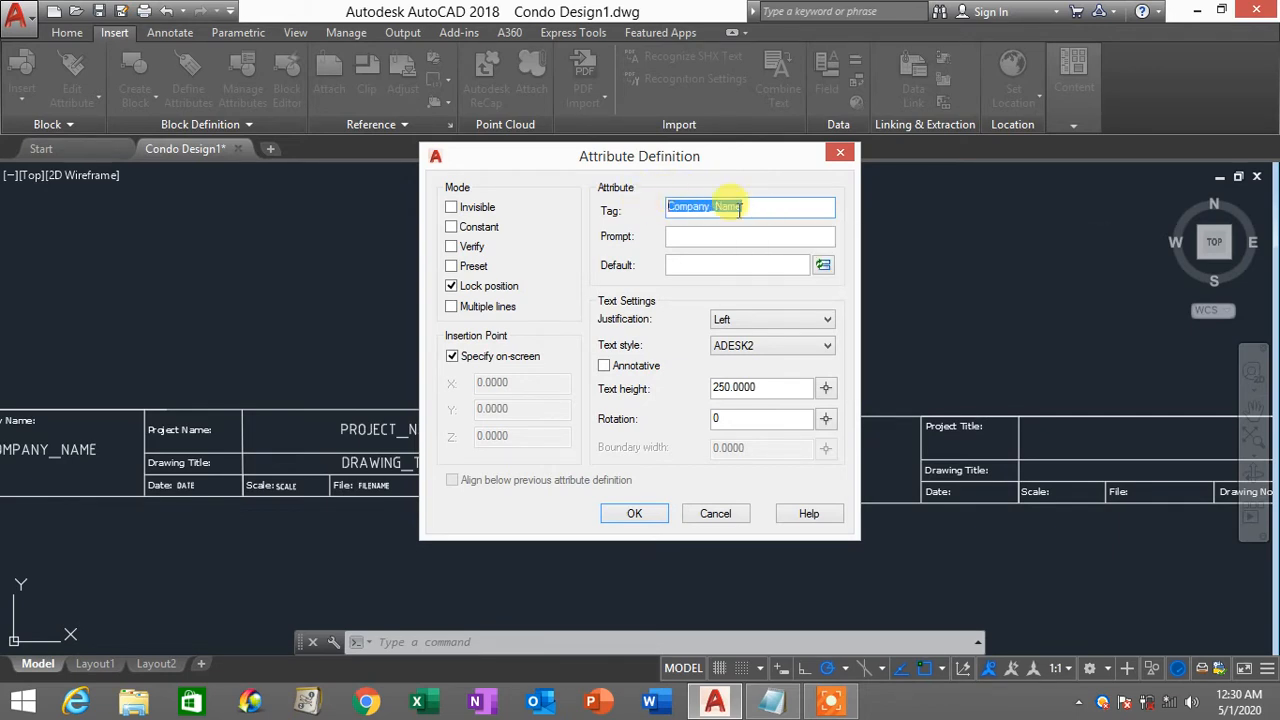
click(748, 206)
drag(770, 206, 592, 203)
click(765, 207)
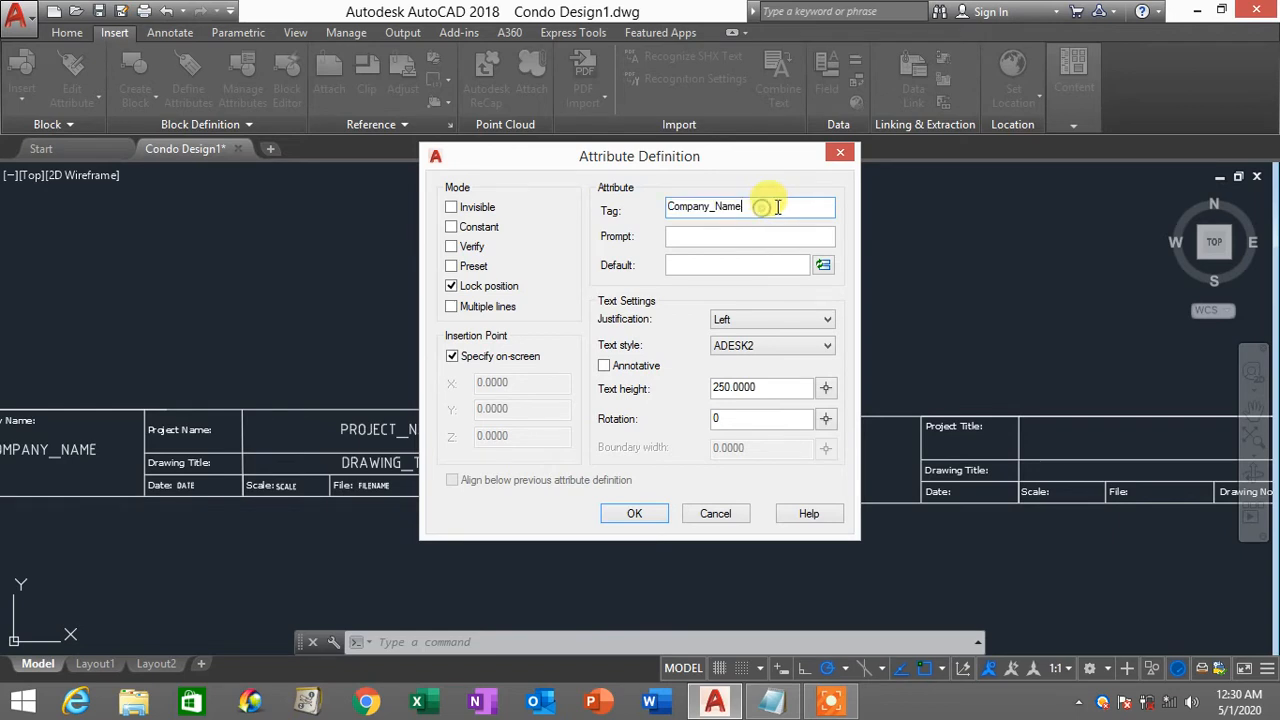
drag(776, 207, 692, 211)
click(712, 207)
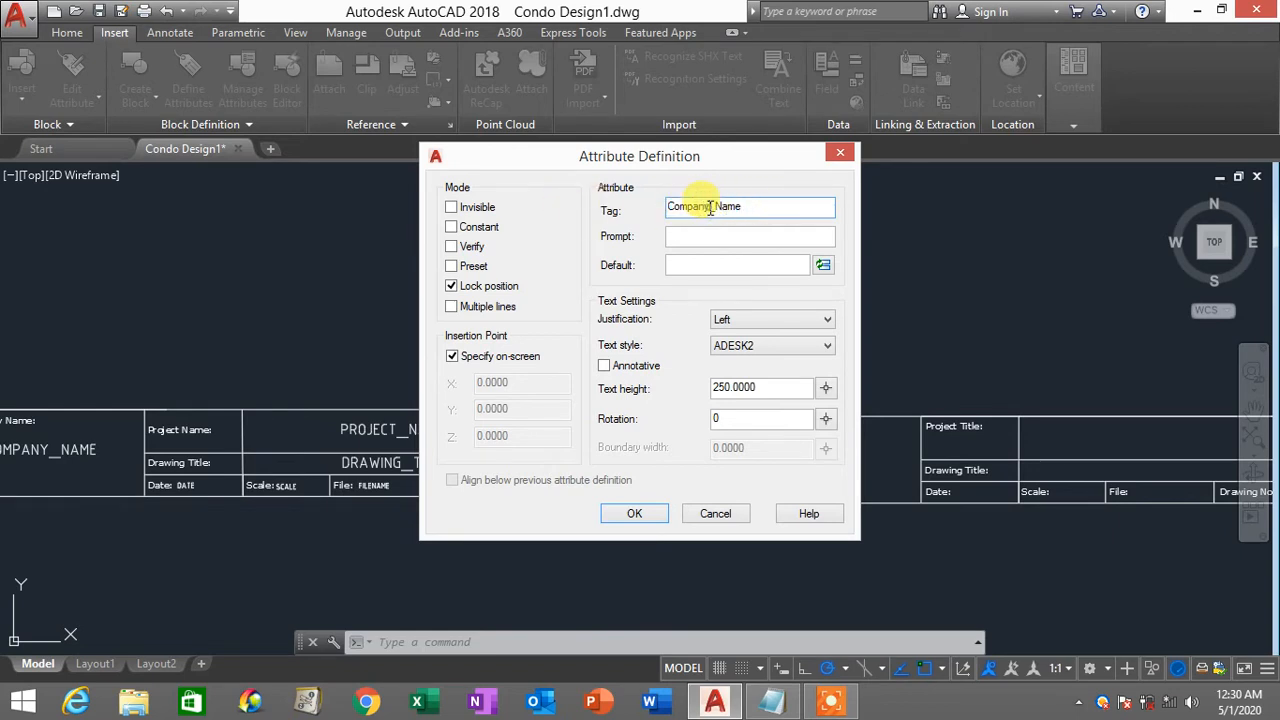
drag(763, 207, 665, 209)
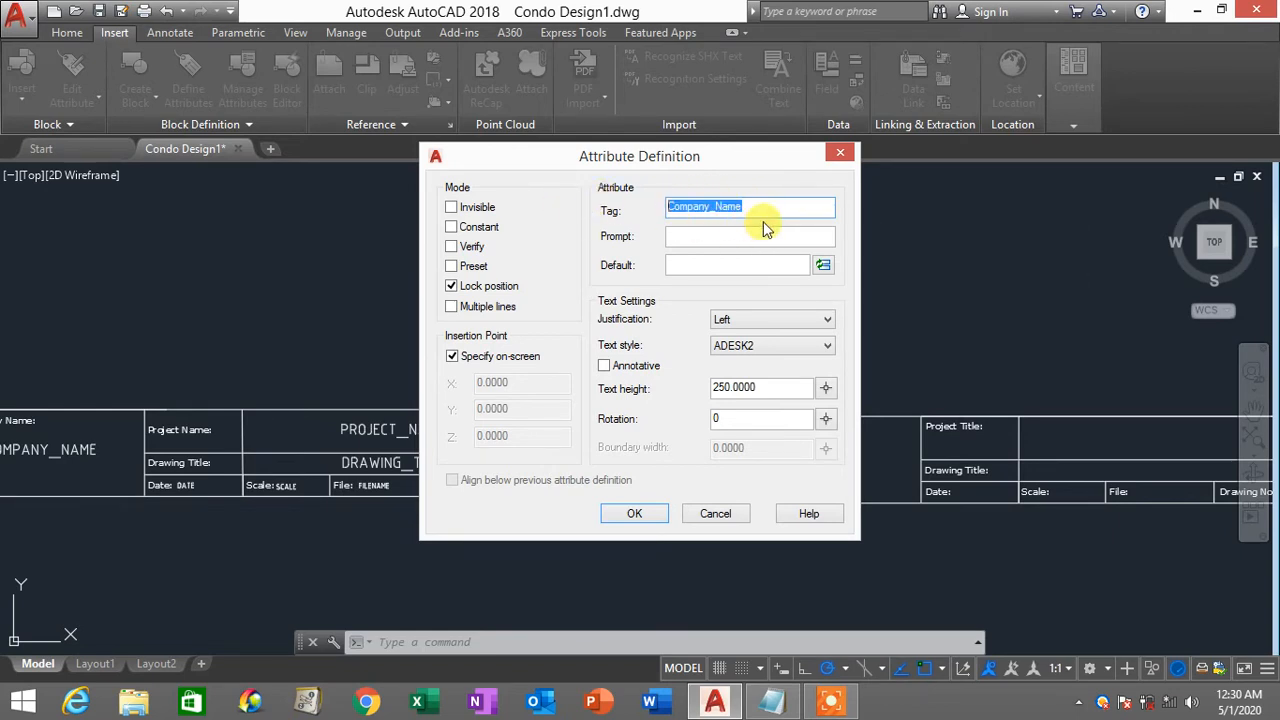
click(763, 207)
drag(778, 206, 666, 206)
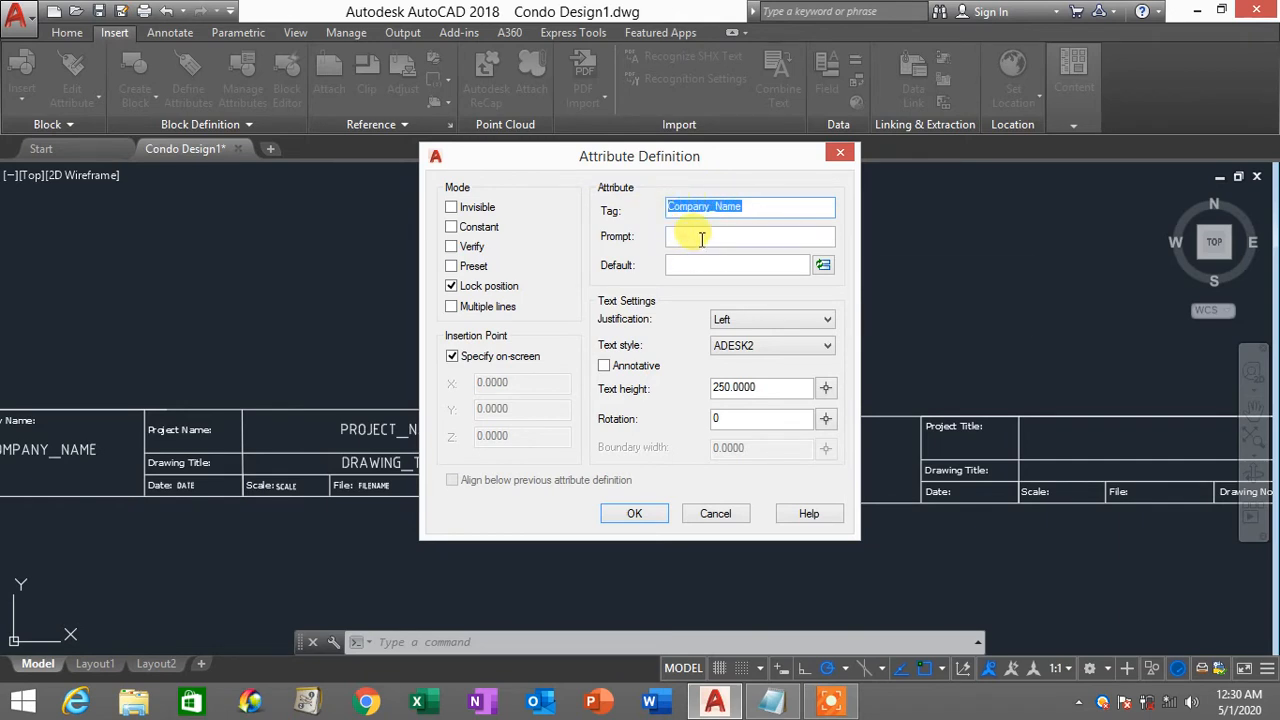
Step: Set the attribute's prompt to "Company's Name" and leave its default value blank
click(702, 237)
text(Company's Name)
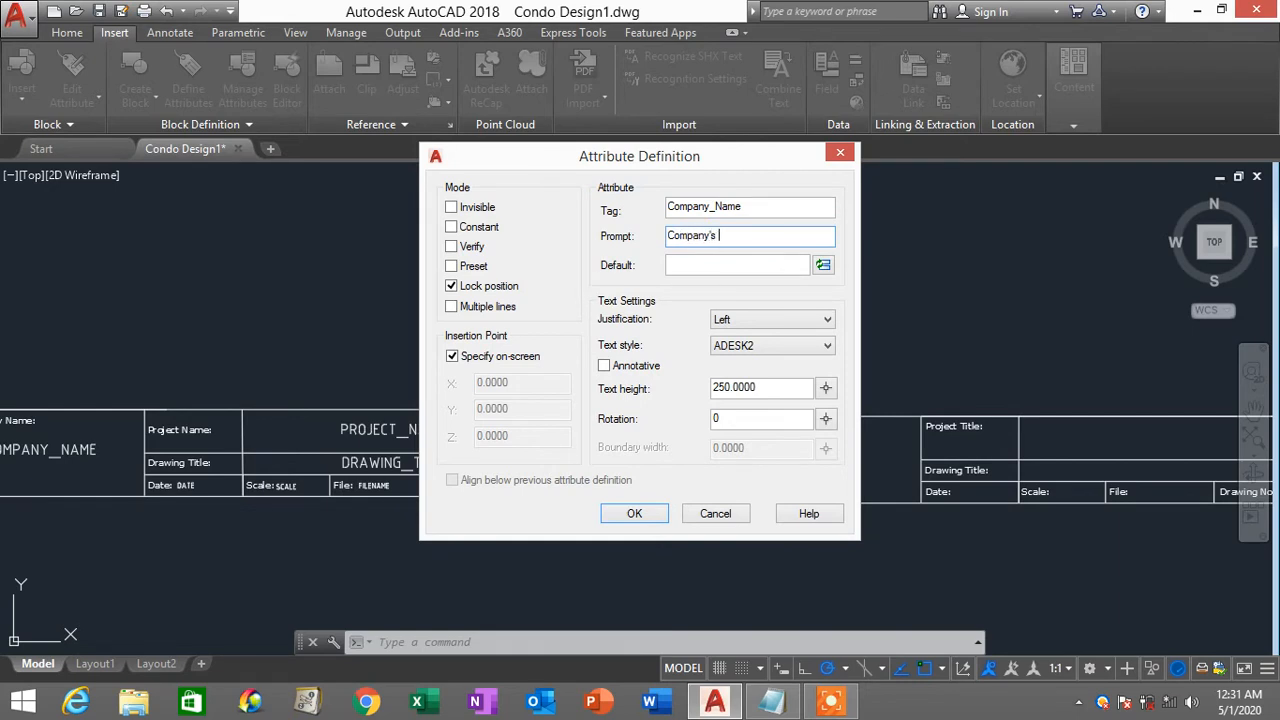
click(718, 266)
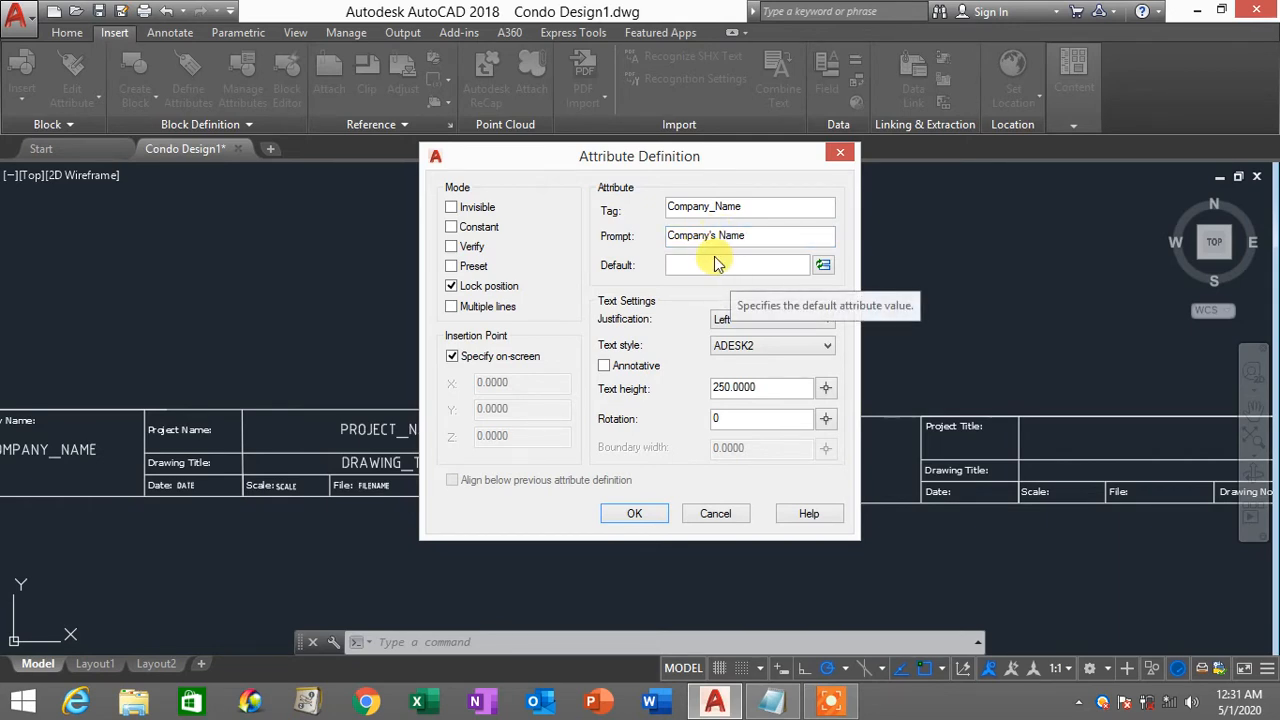
Step: Set the company name attribute's justification to Middle center and its text height to 500
click(757, 325)
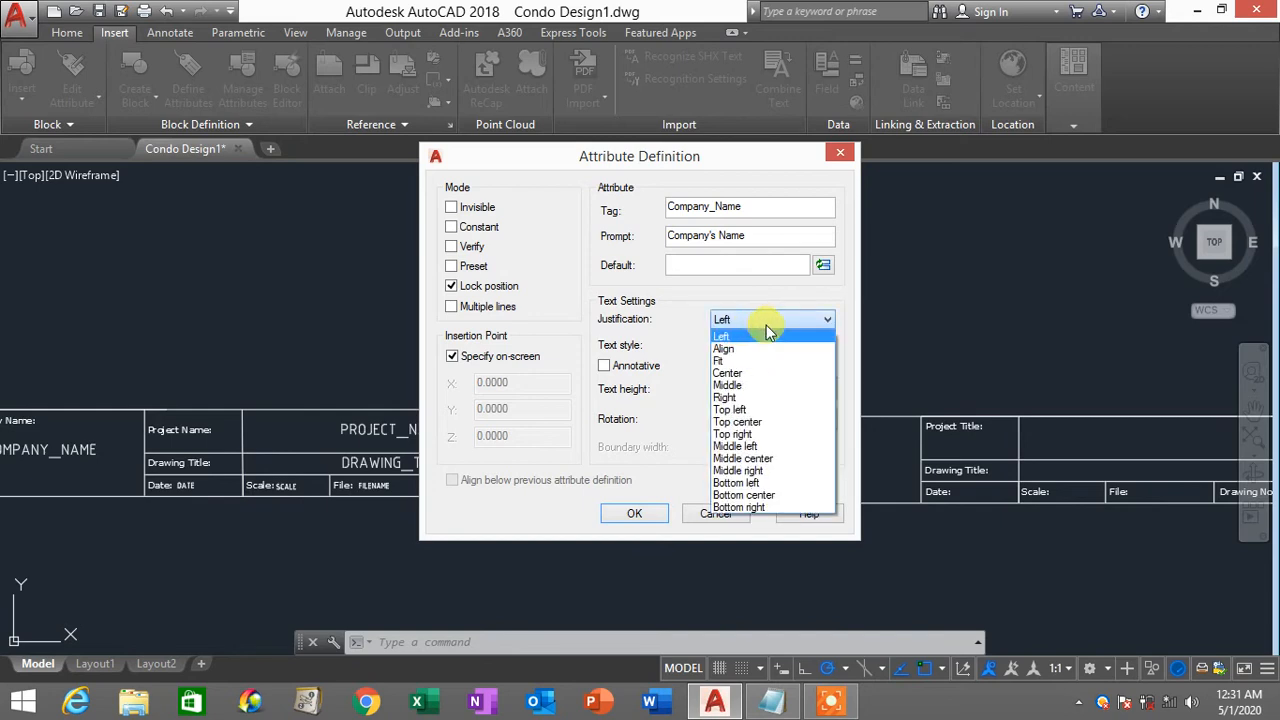
click(790, 460)
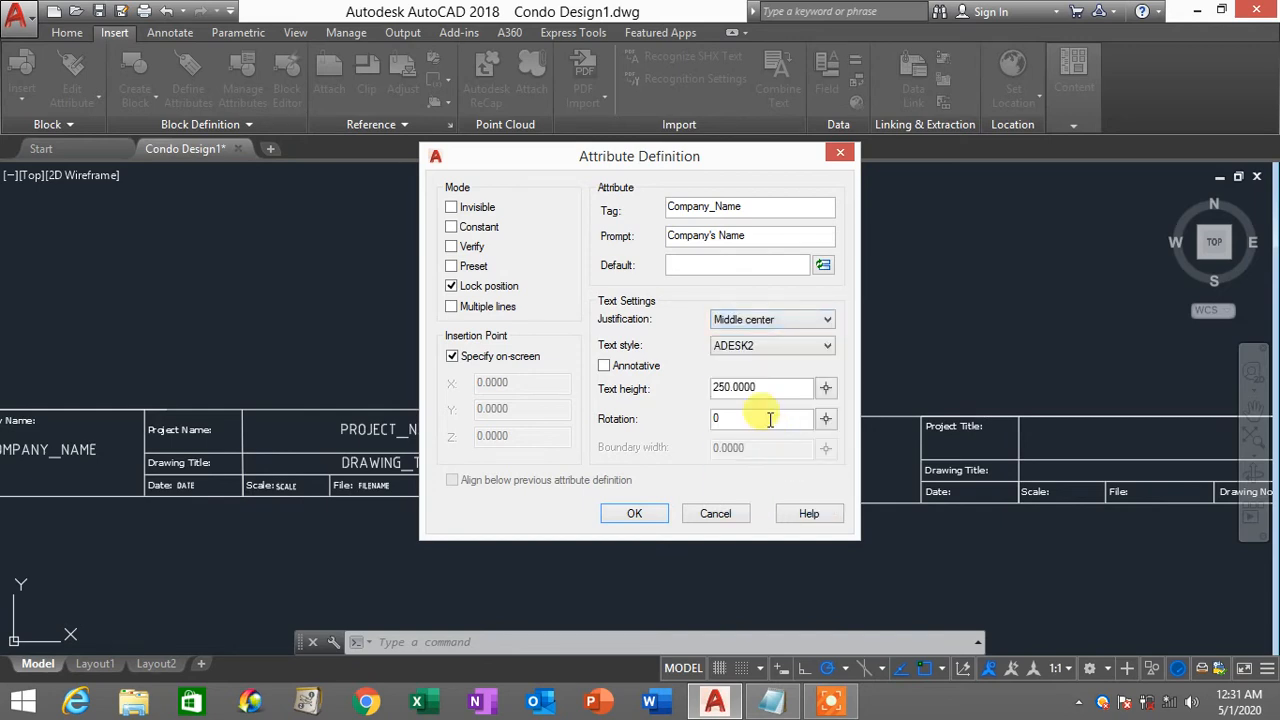
drag(763, 385, 682, 388)
text(500)
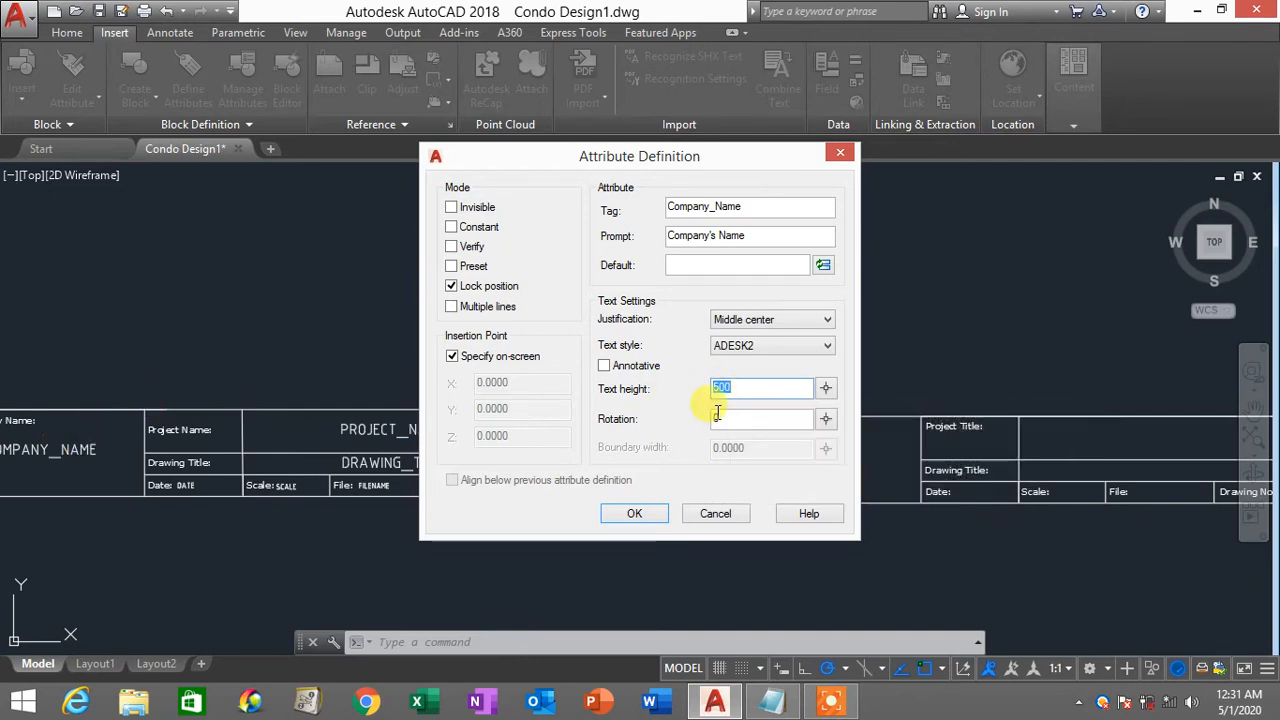
double_click(745, 387)
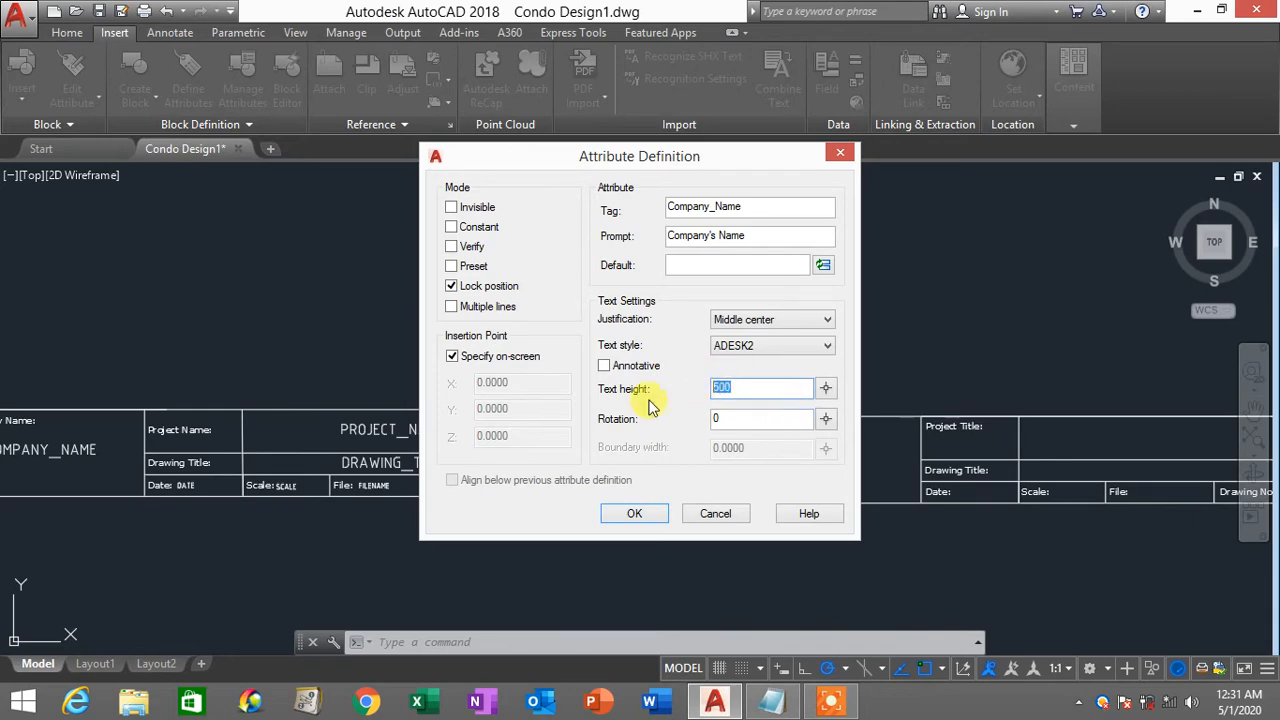
drag(760, 391, 672, 390)
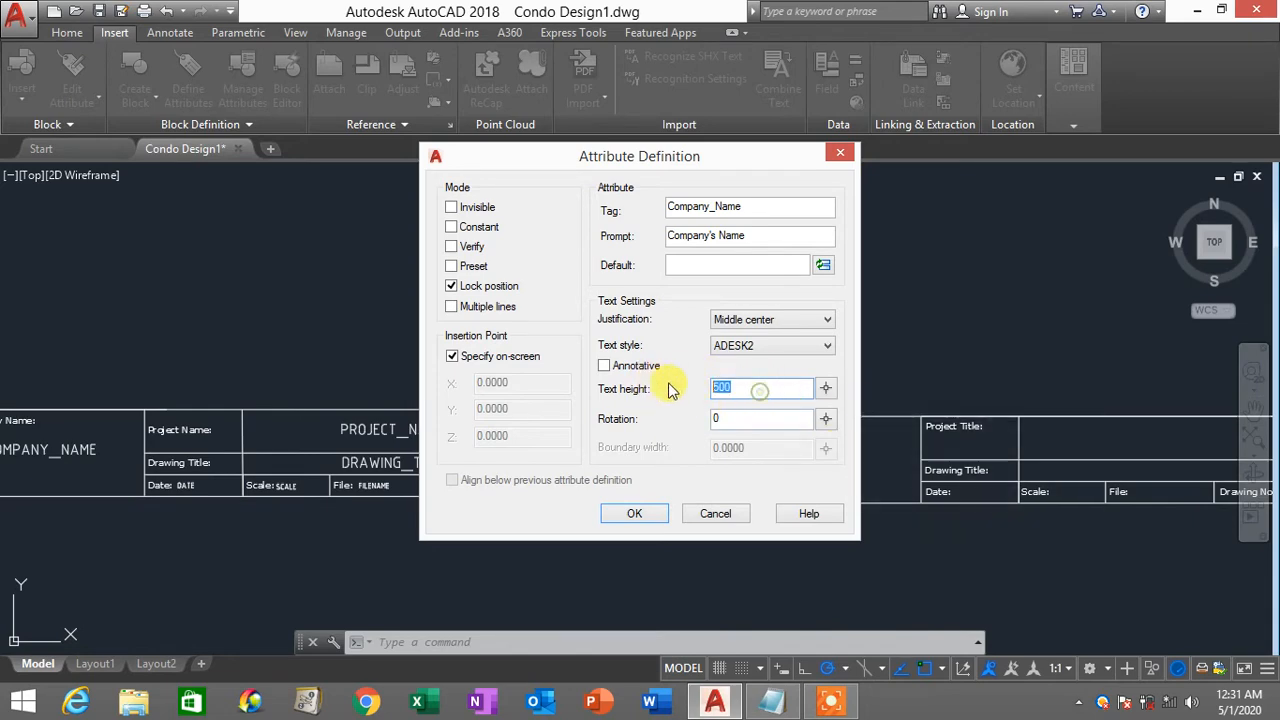
Step: Place the attribute in the empty title block's Company Name cell and move it about 2157 units right to centre it
click(636, 514)
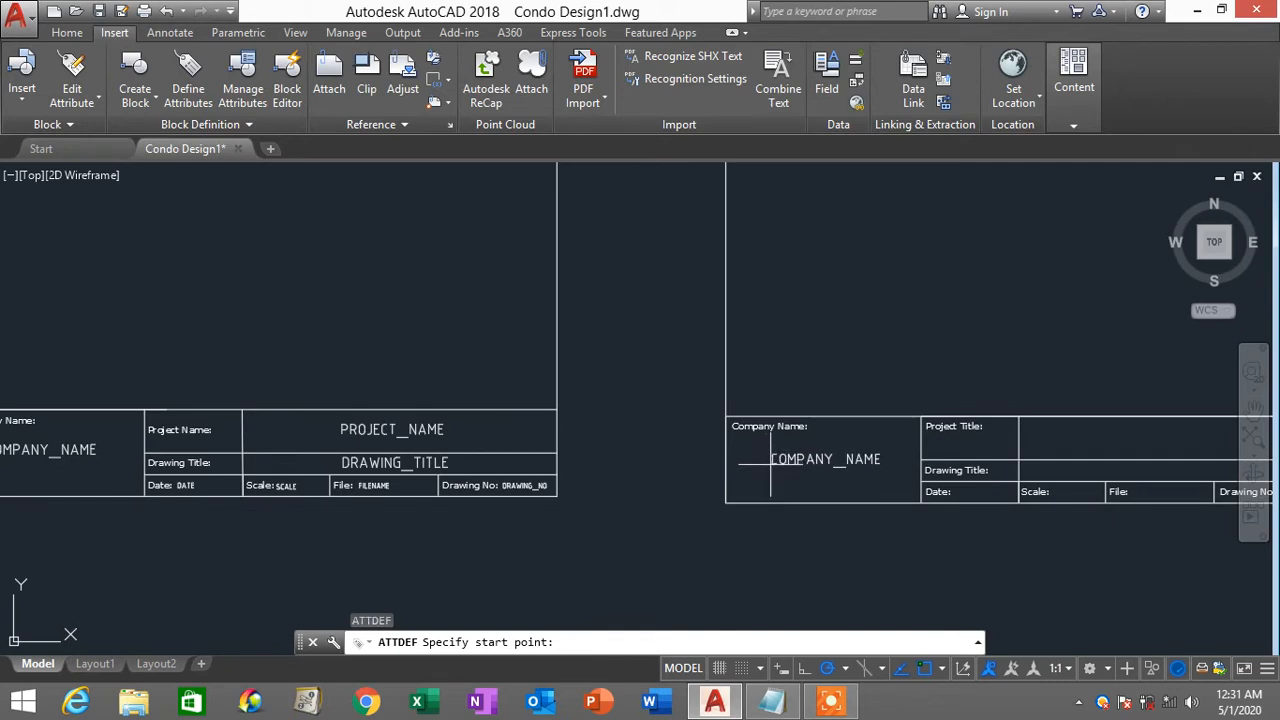
click(770, 464)
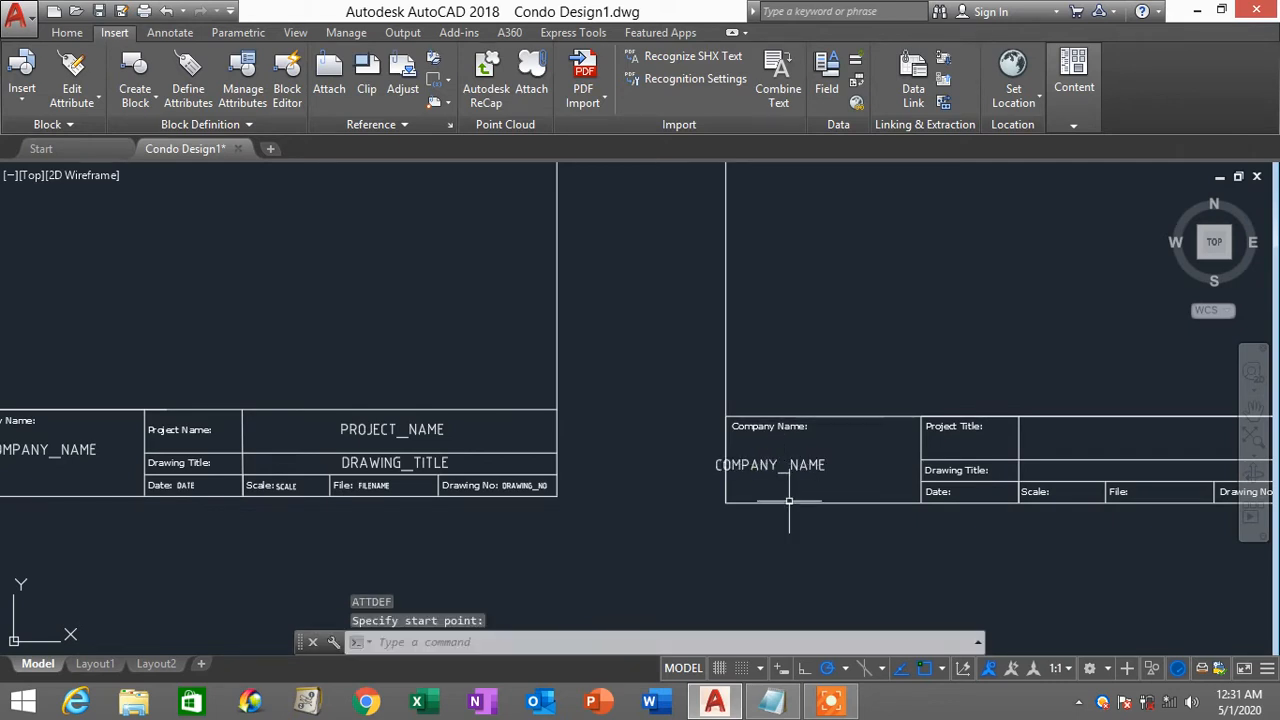
text(m)
key(Return)
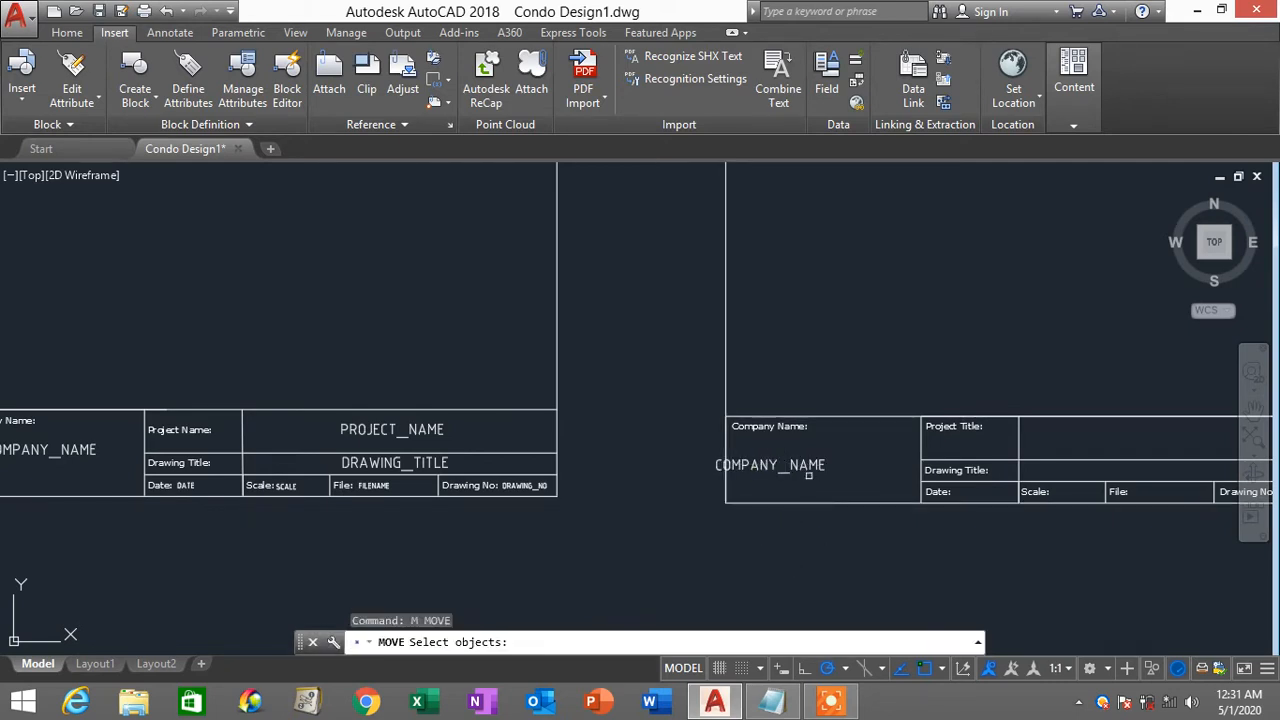
click(790, 465)
key(Return)
click(800, 559)
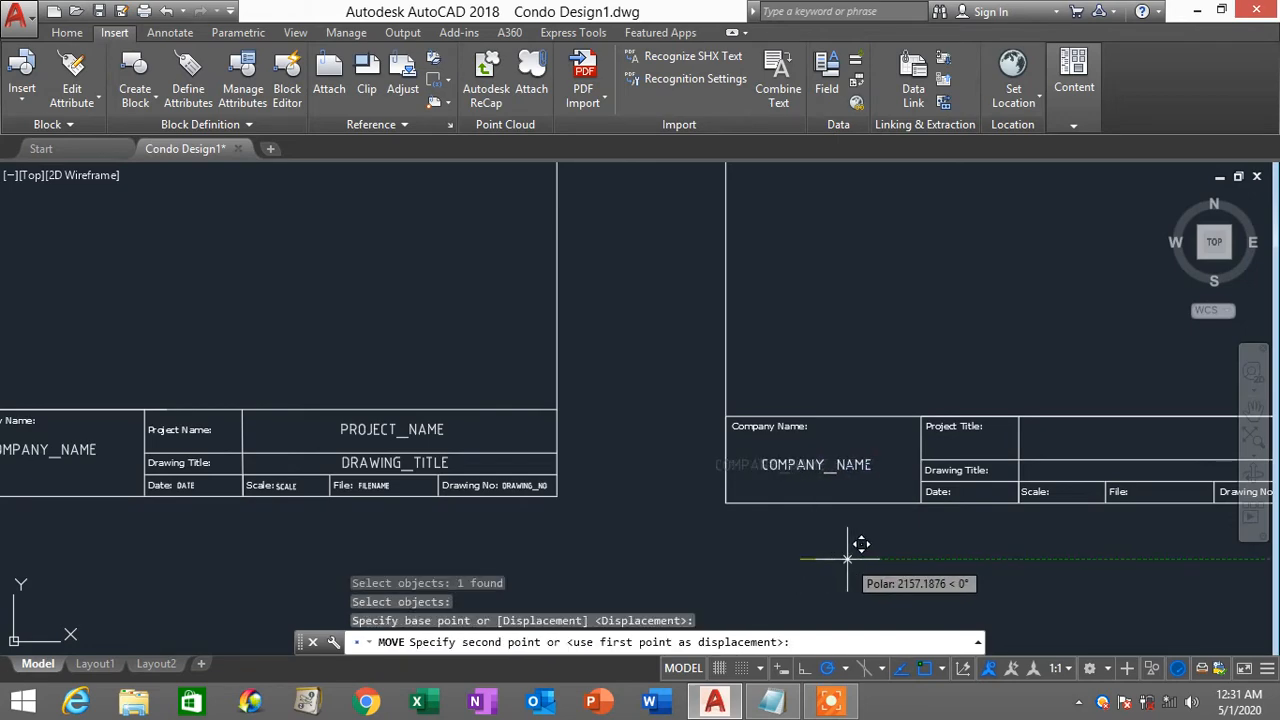
click(848, 556)
key(Escape)
Step: Start another attribute definition for the Project Title cell and set its tag to Project_Title
scroll(900, 530, down, 3)
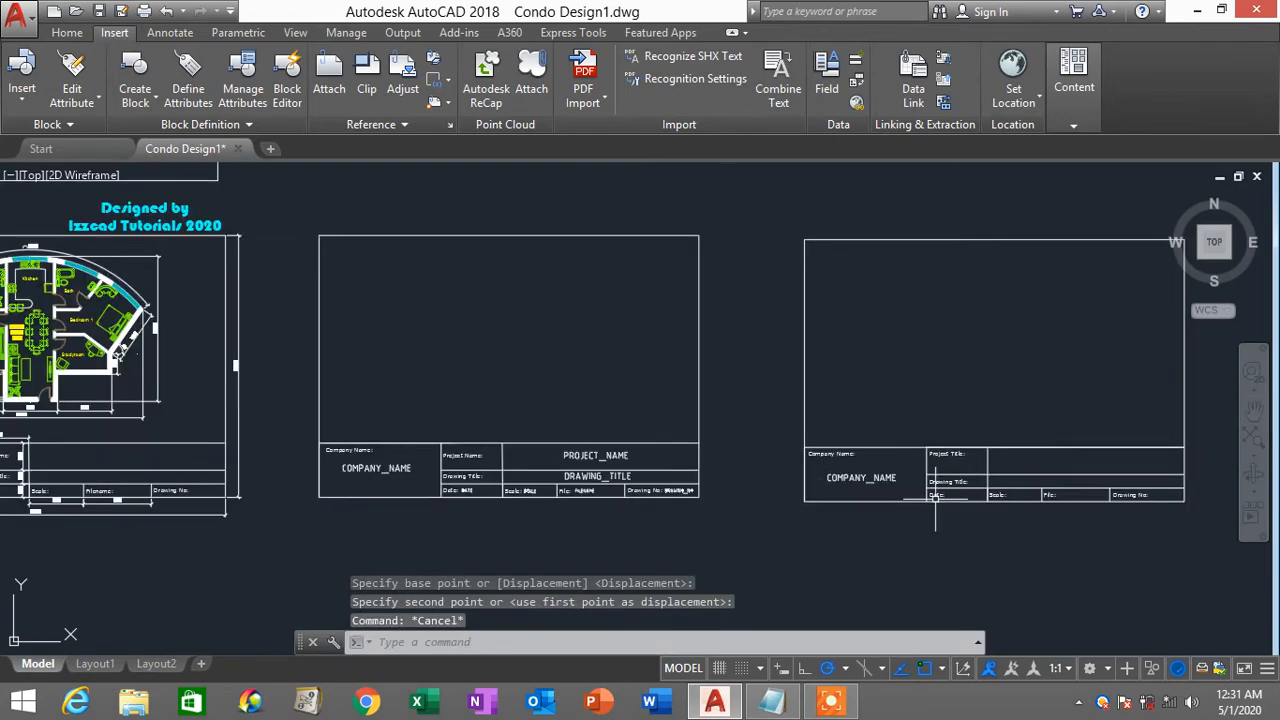
scroll(920, 520, up, 3)
scroll(982, 470, down, 3)
scroll(760, 430, up, 3)
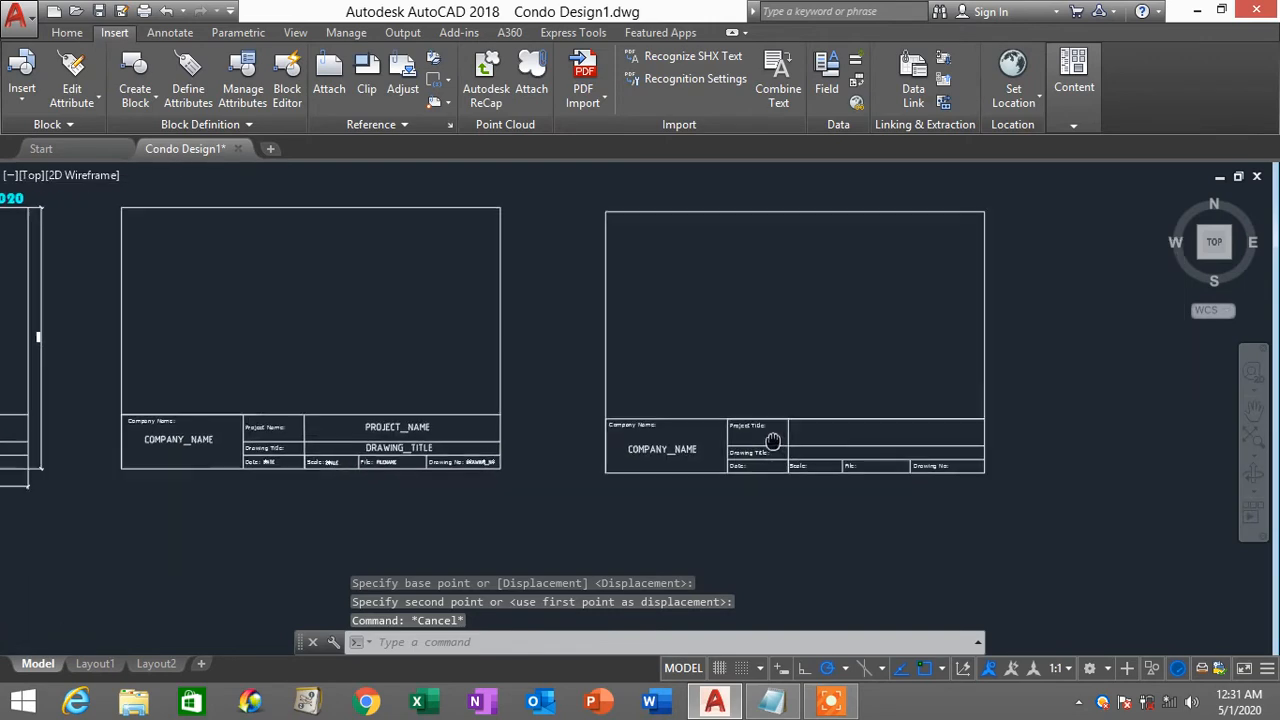
middle_drag(782, 418, 937, 434)
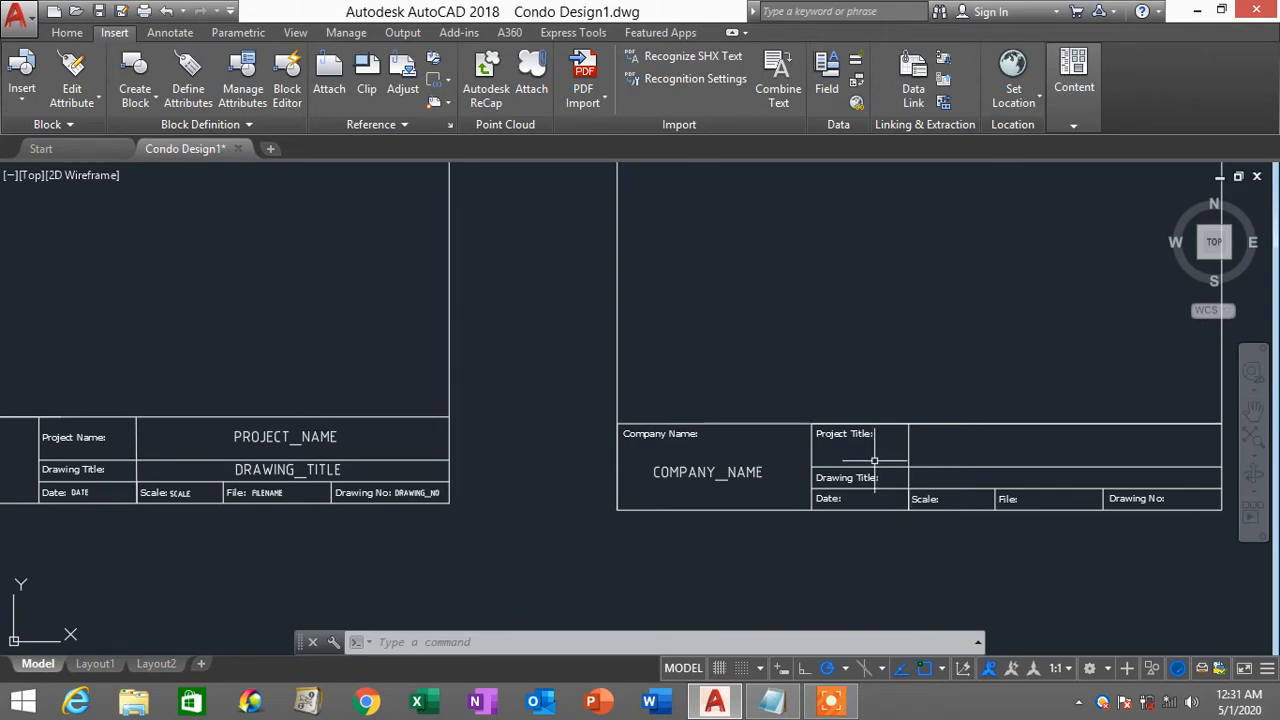
text(ATT)
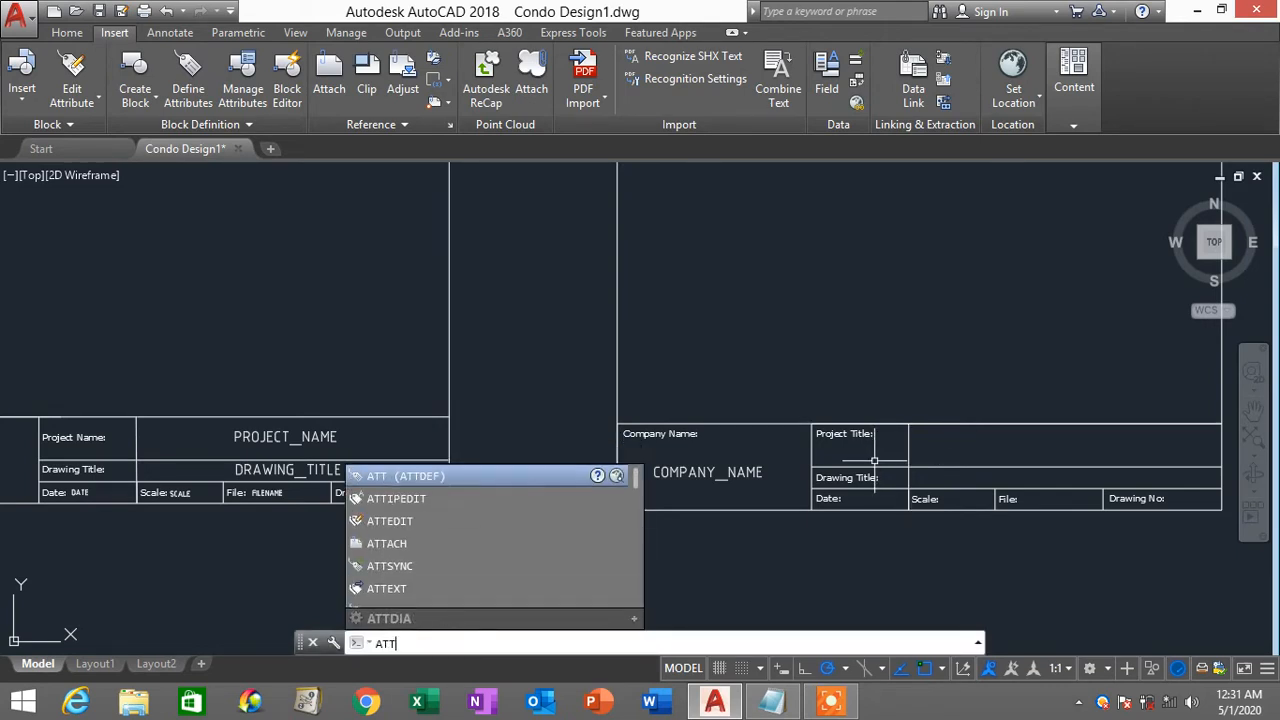
click(436, 478)
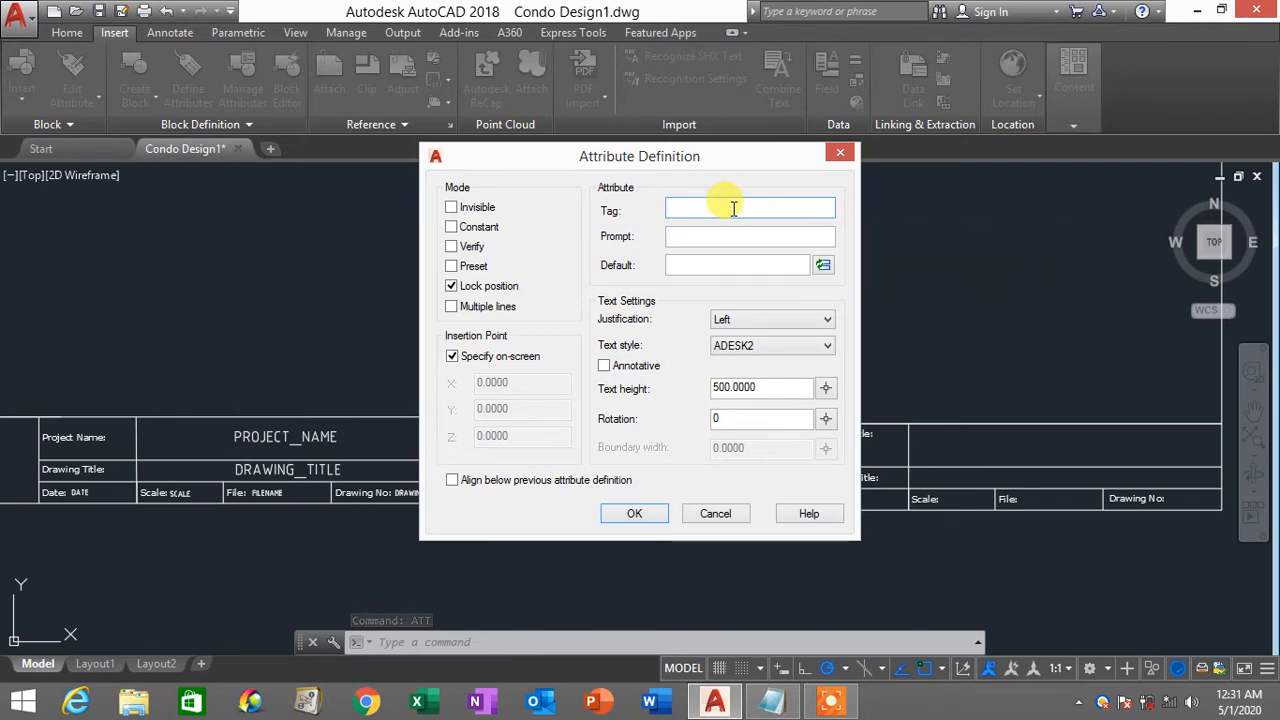
text(p)
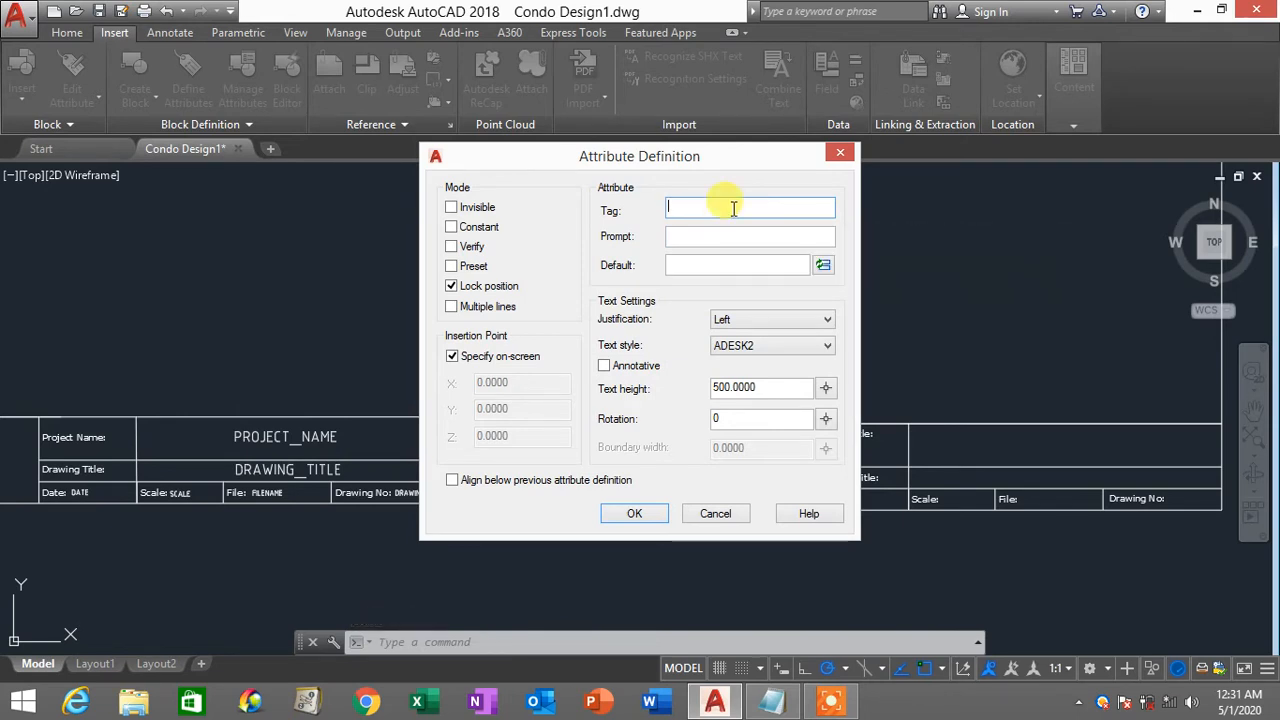
text(Project_Title)
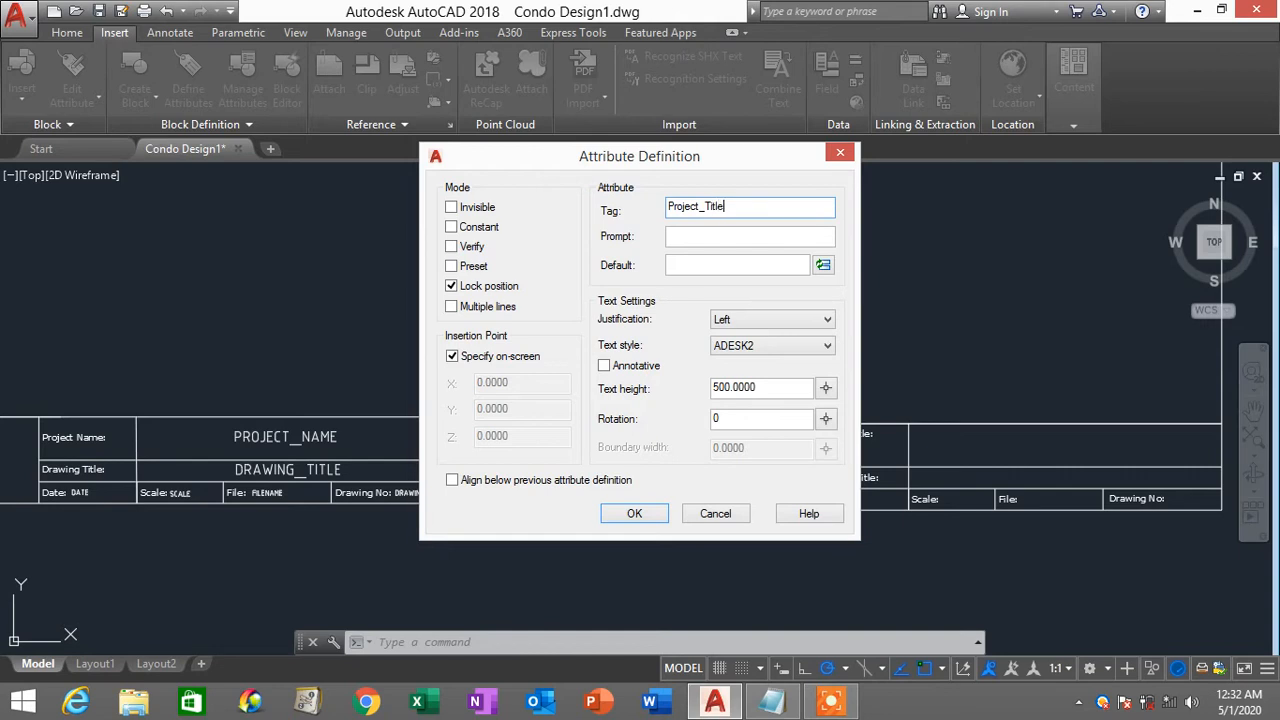
double_click(752, 207)
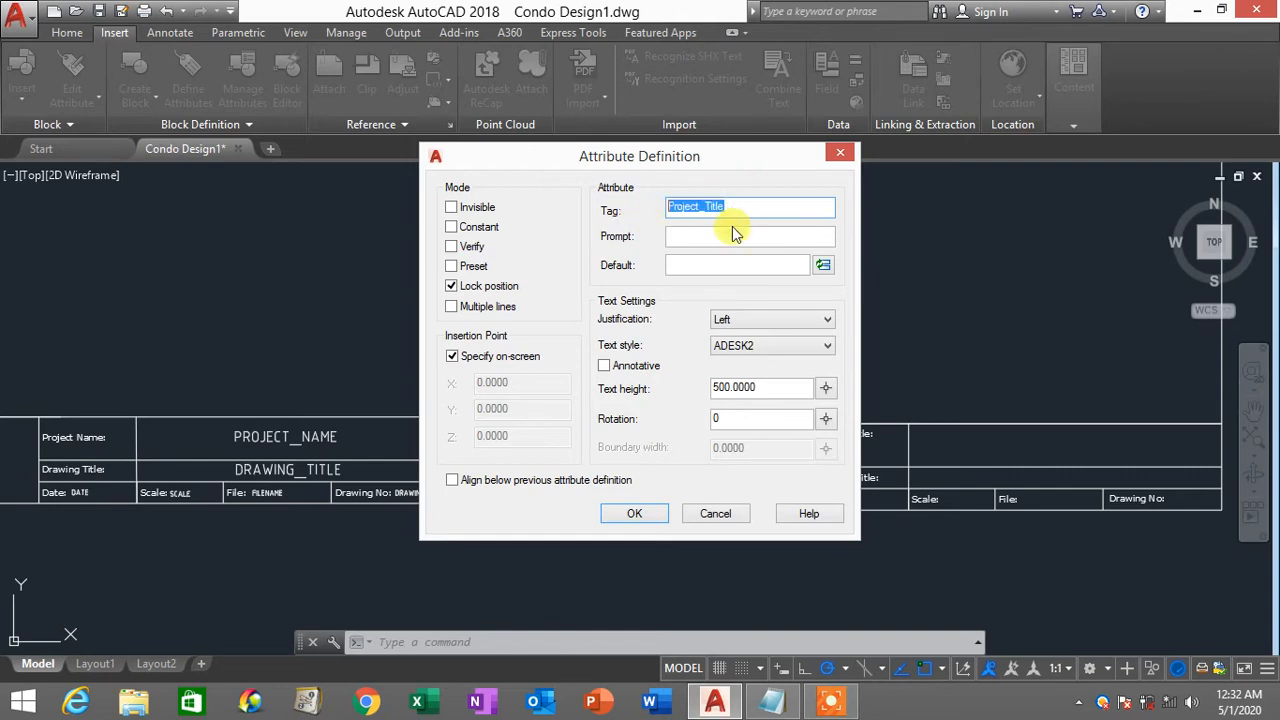
Step: Set the attribute's prompt to "Project's Title" and its default value to "Condominium Interior Design"
click(715, 235)
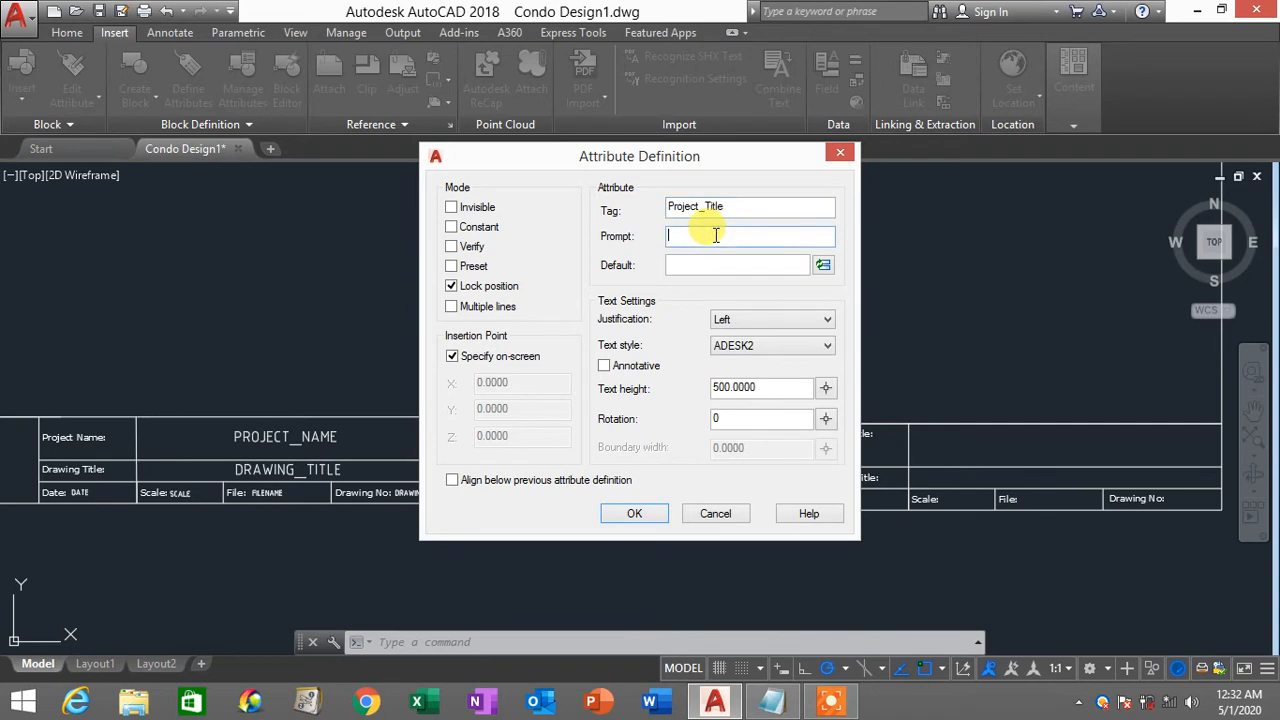
text(Project's Title)
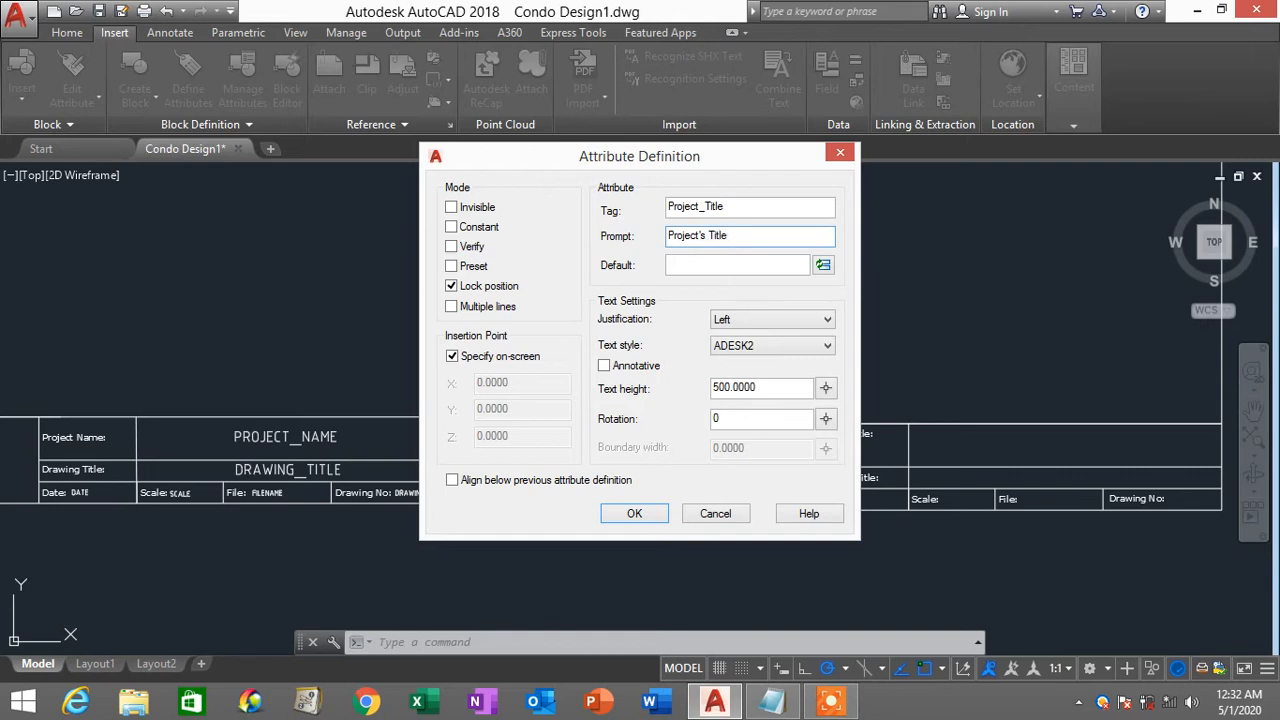
click(705, 264)
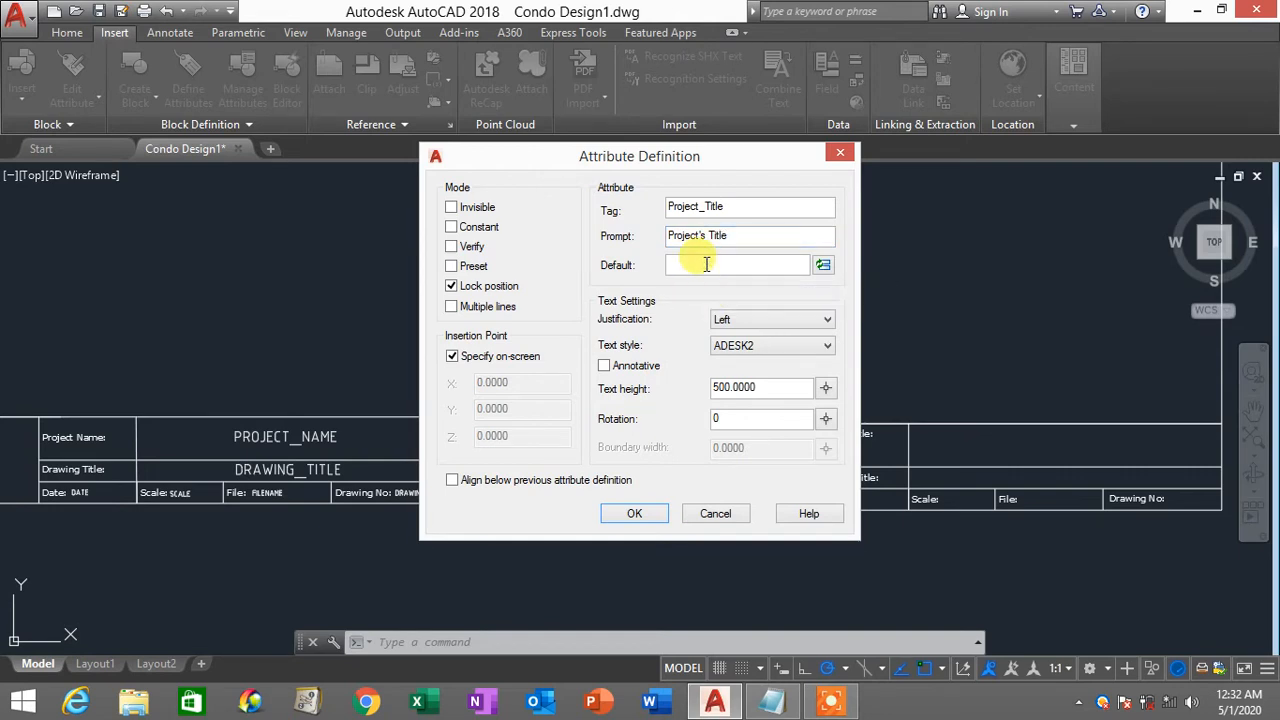
text(C)
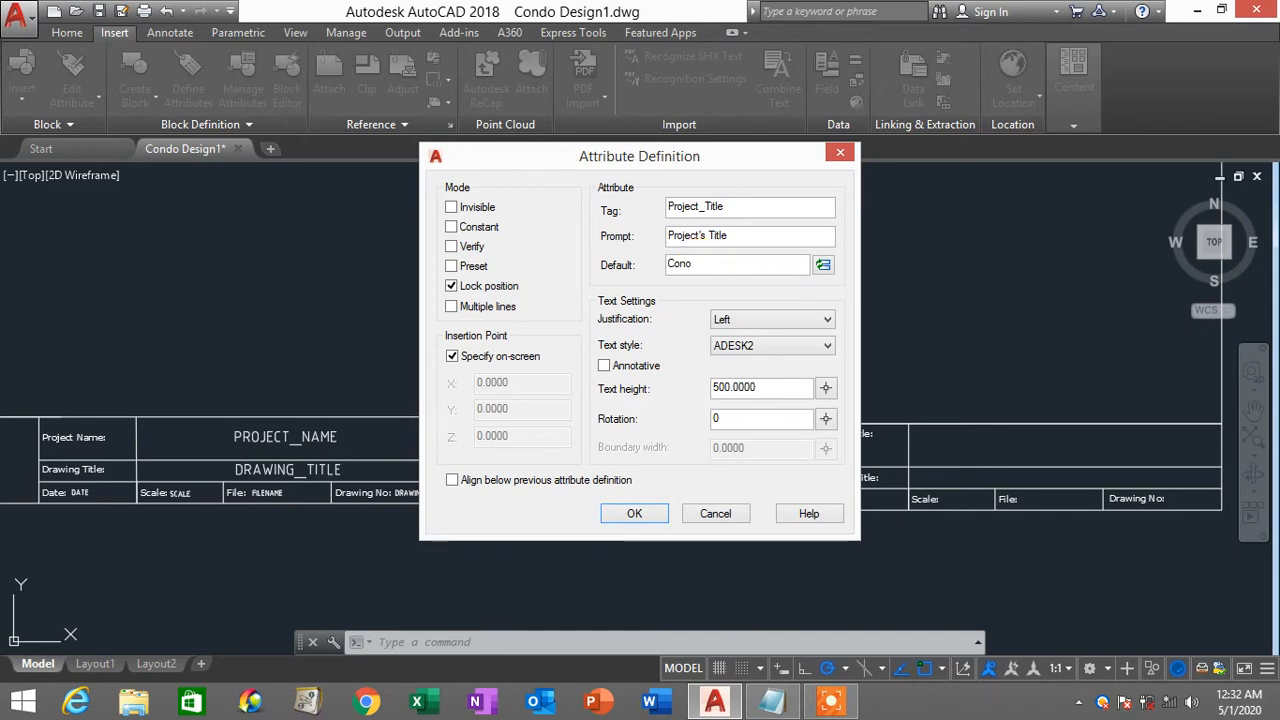
text(ond)
text(ominium Interior Design)
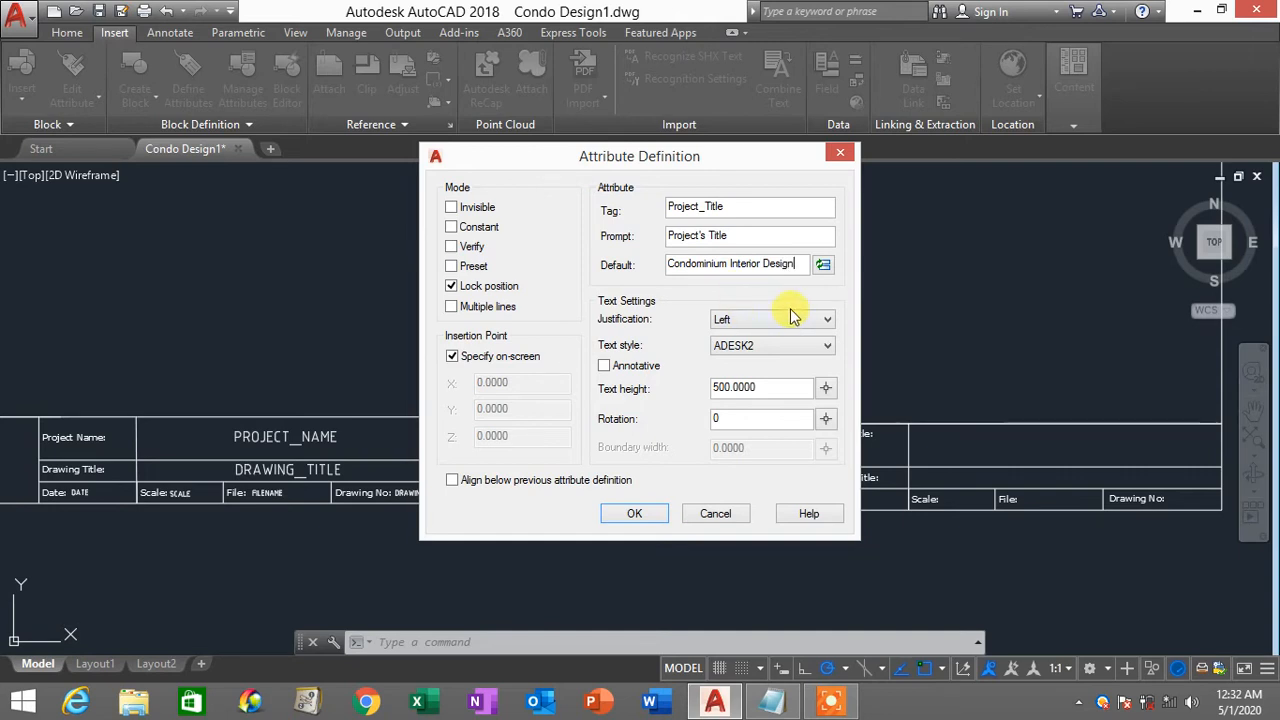
Step: Set the project title attribute's justification to Middle center with a text height of 500, and accept the definition
drag(800, 263, 662, 268)
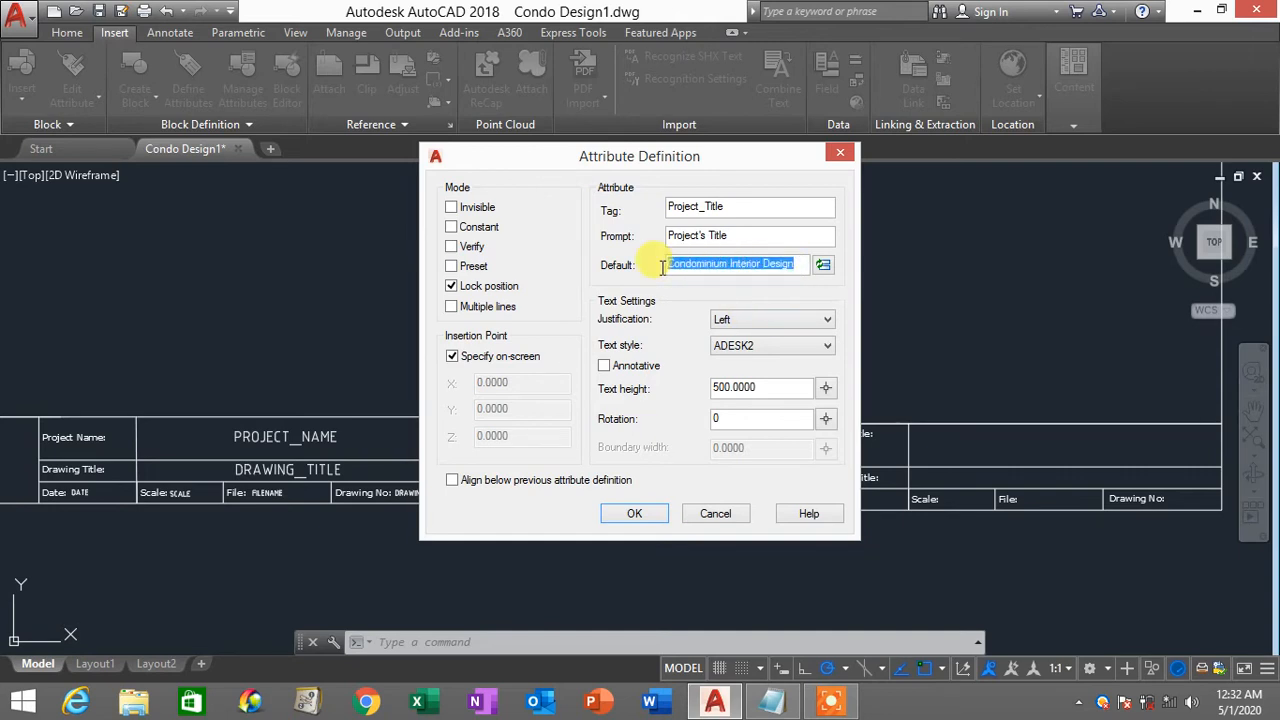
drag(750, 203, 628, 208)
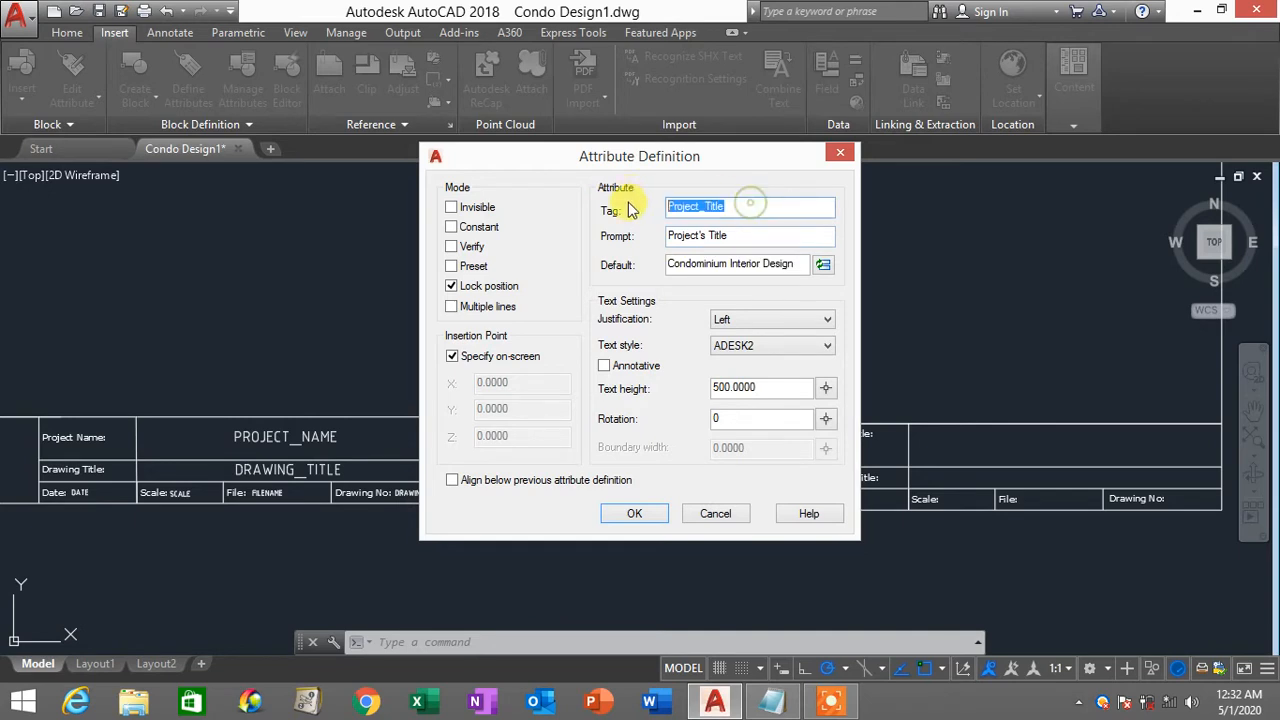
click(748, 320)
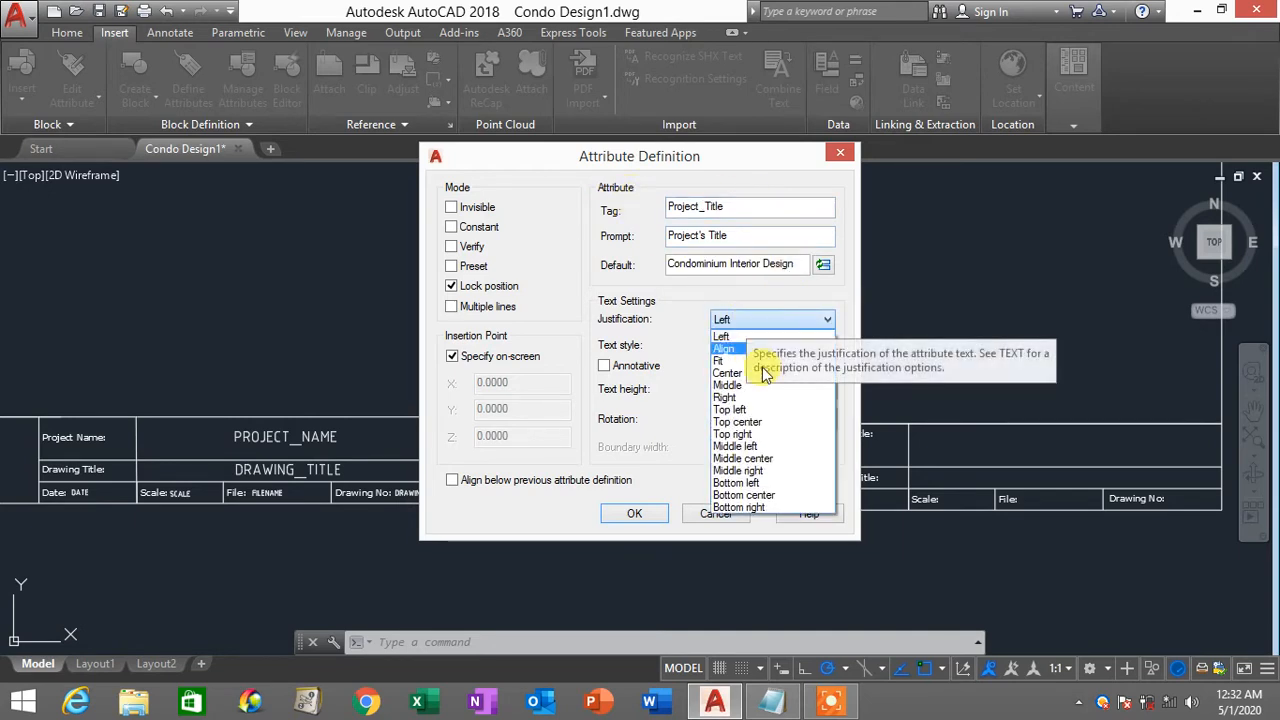
click(768, 459)
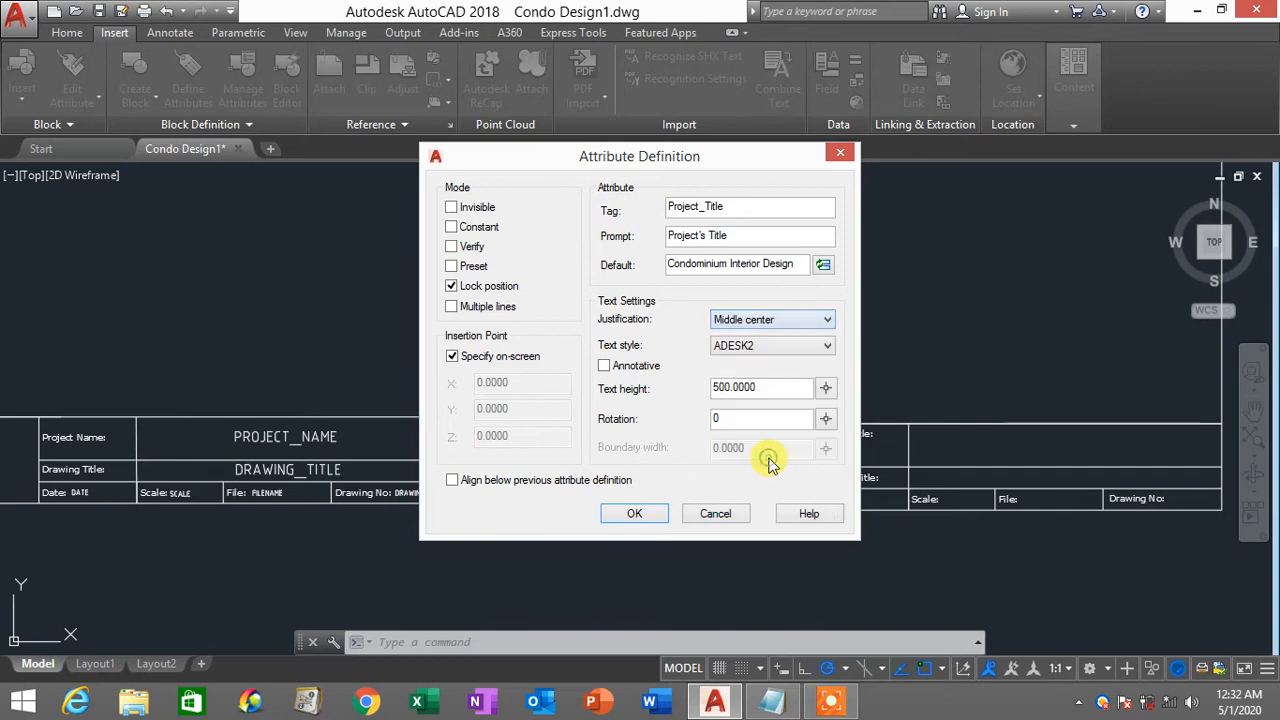
click(757, 388)
drag(757, 390, 688, 397)
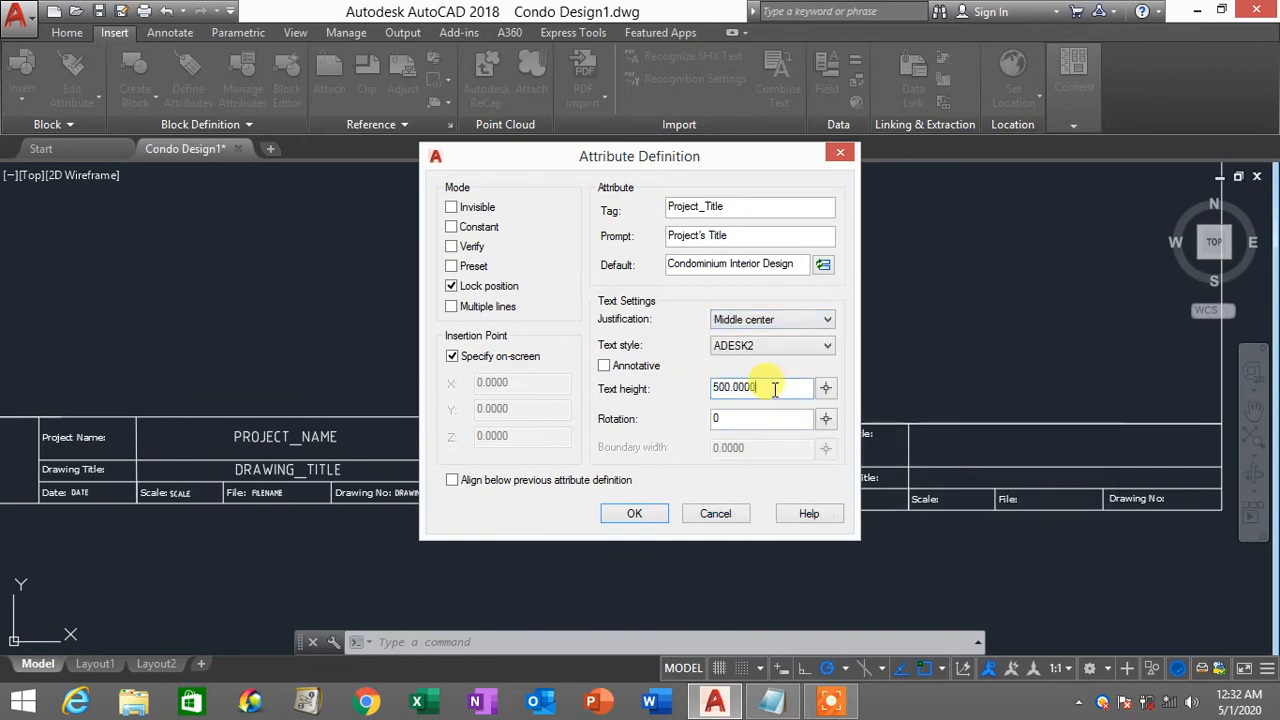
drag(774, 388, 686, 379)
drag(764, 388, 669, 390)
drag(767, 389, 692, 386)
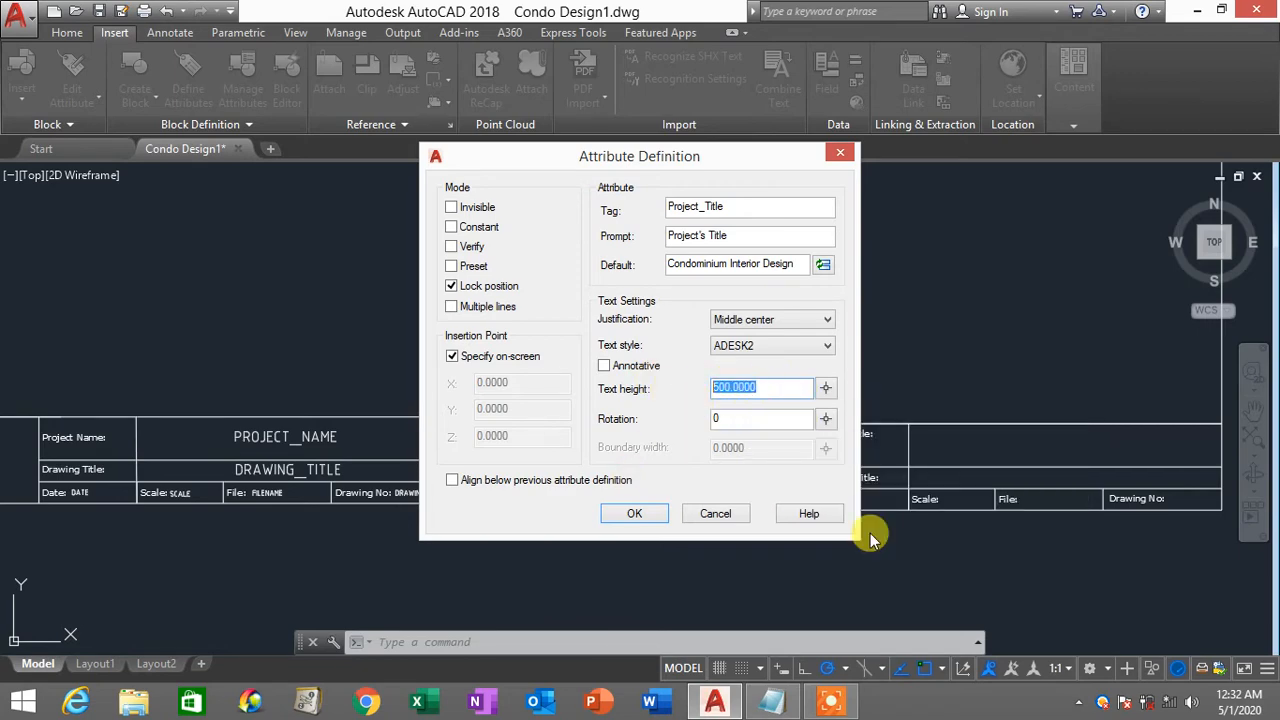
click(634, 513)
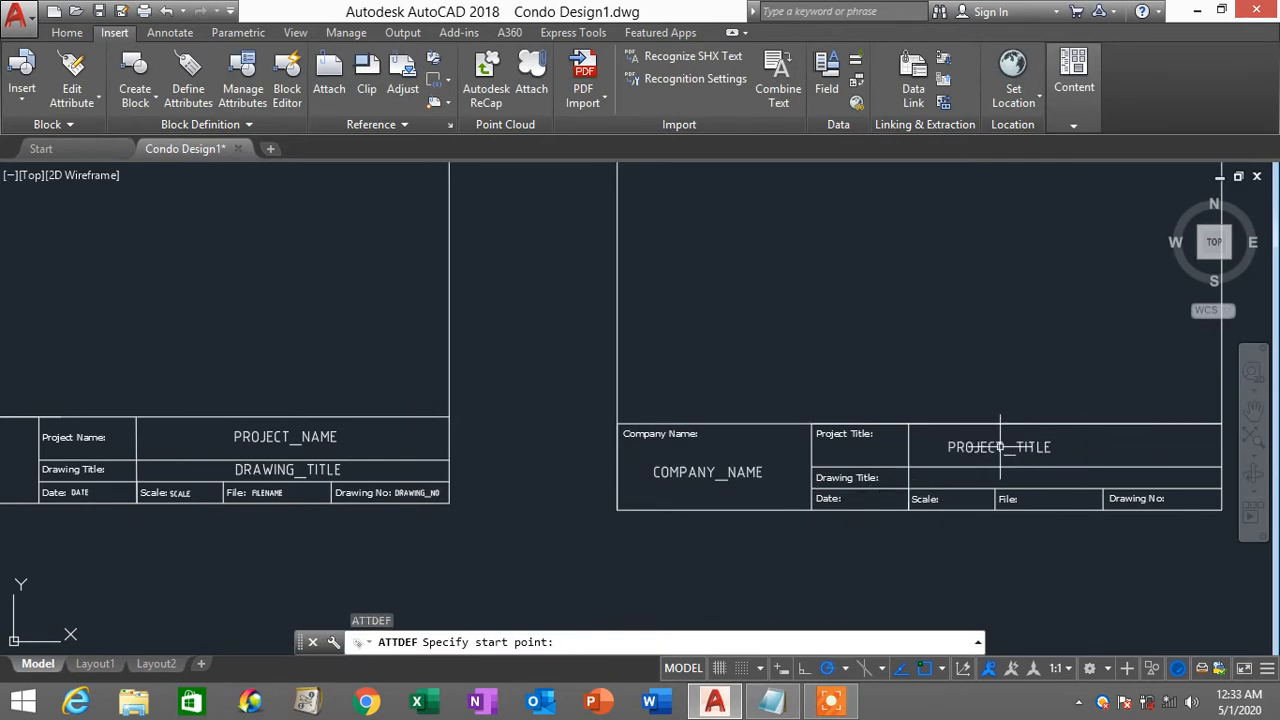
Step: Place the attribute in the empty title block's Project Title cell and move it horizontally to centre it in the cell
click(999, 447)
text(m)
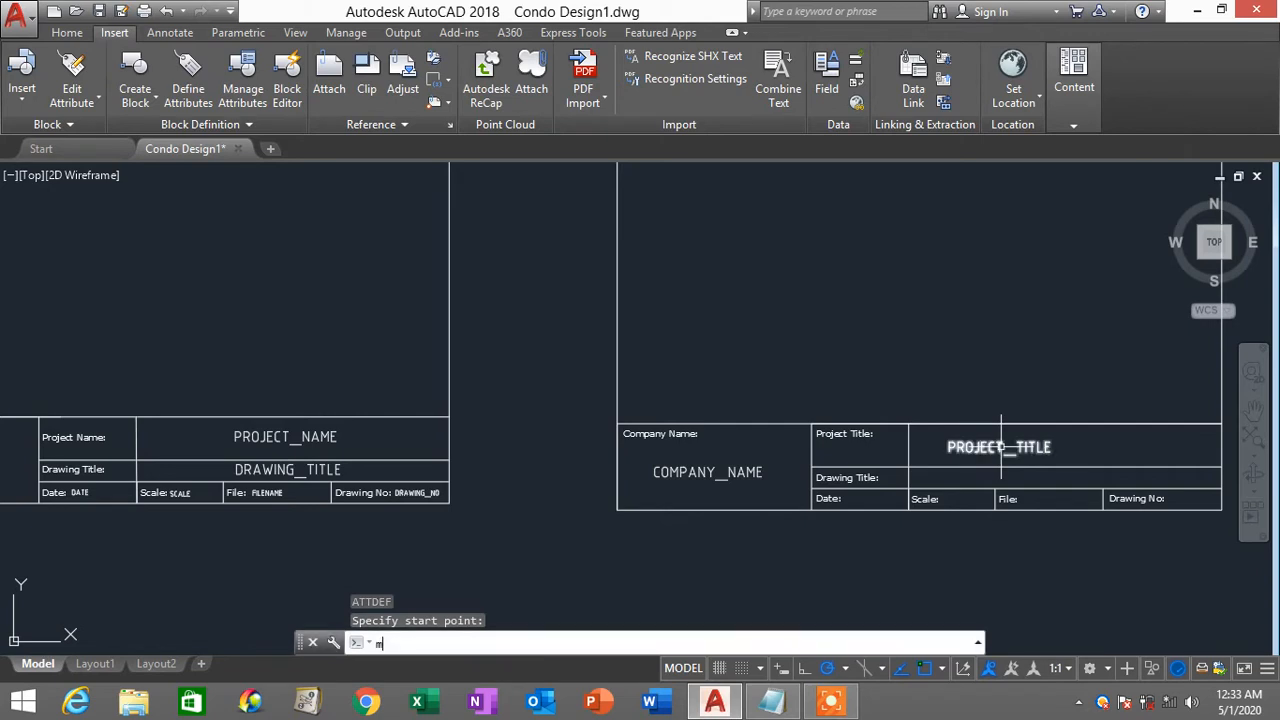
key(Return)
click(999, 447)
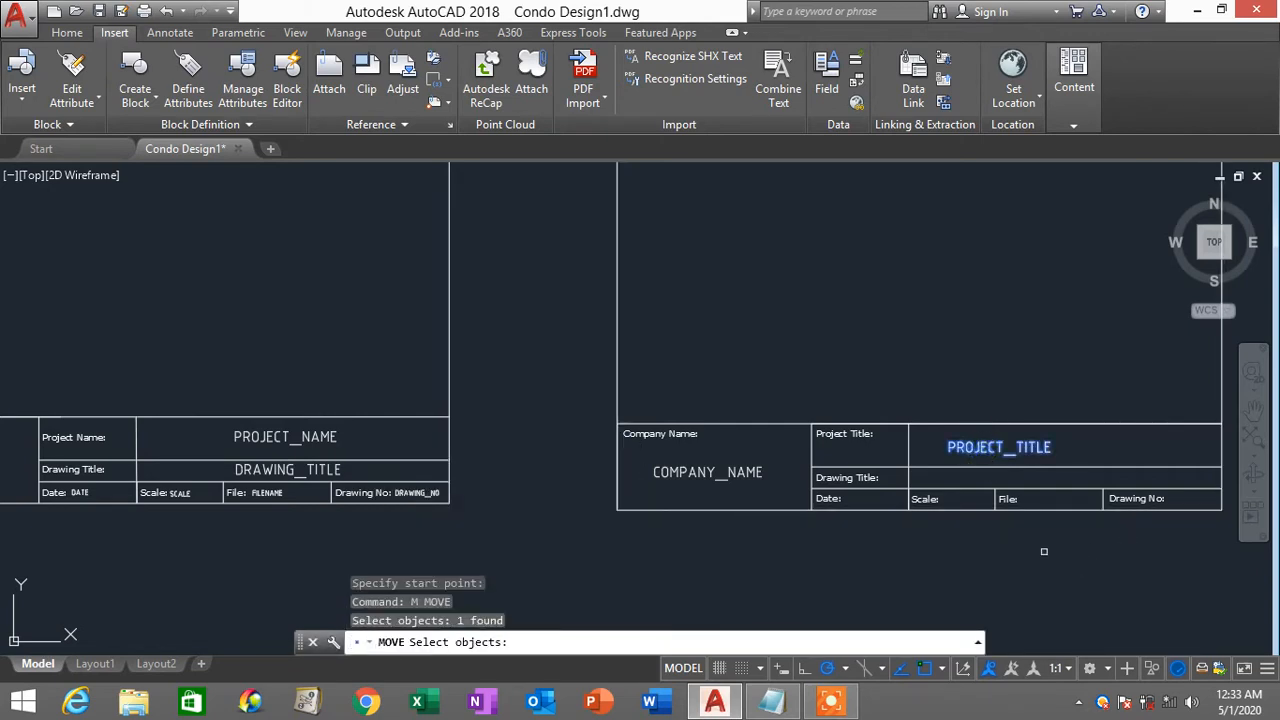
key(Return)
click(1045, 551)
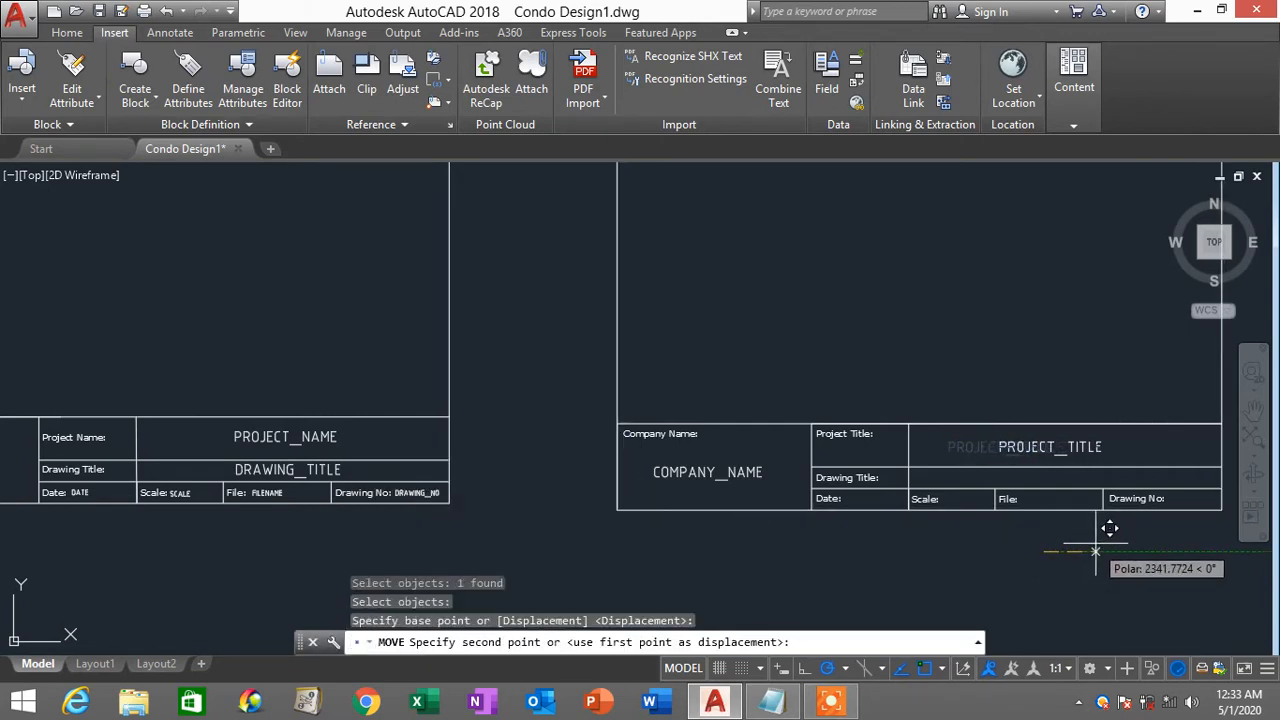
scroll(1100, 551, up, 1)
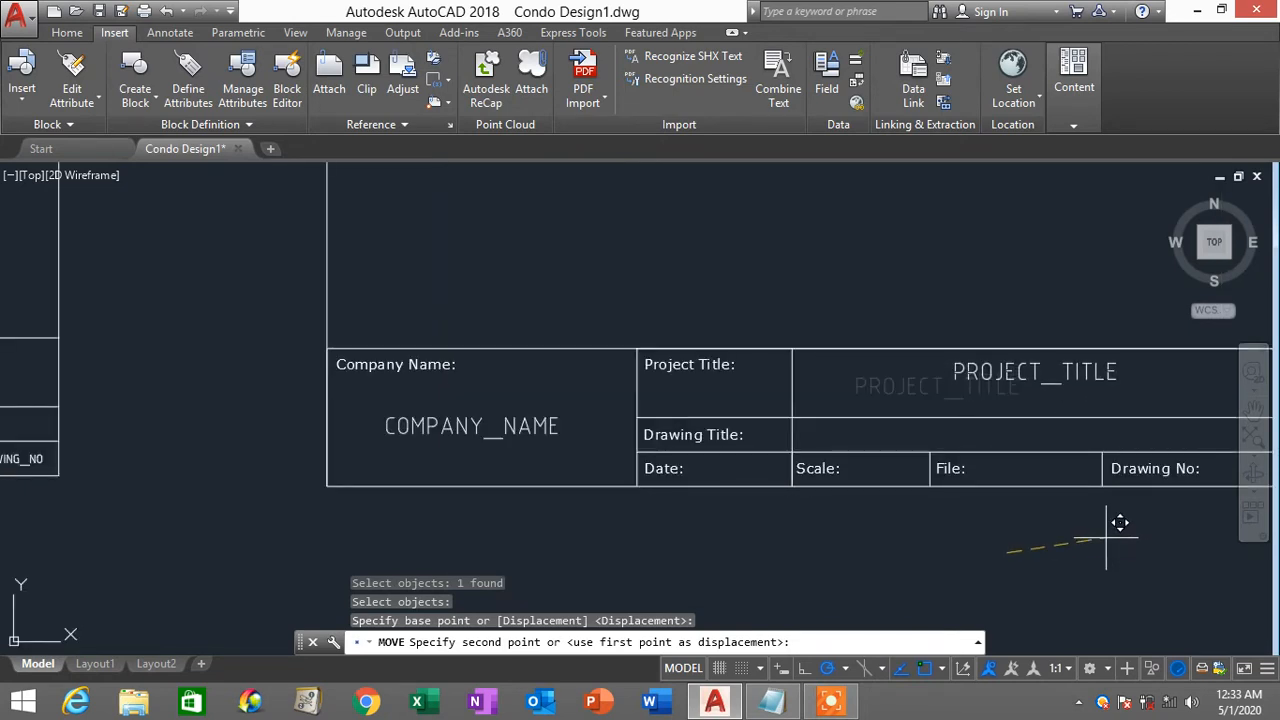
scroll(1127, 527, up, 1)
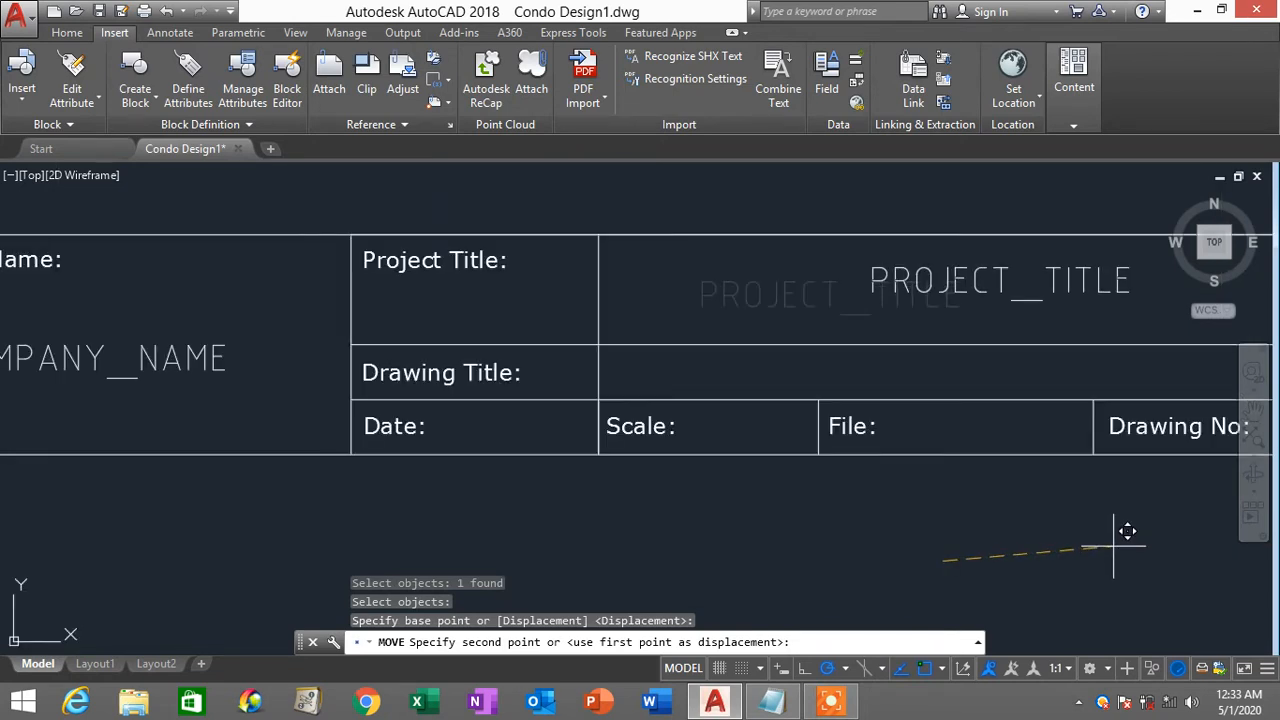
click(1113, 550)
Step: Start another attribute definition with the tag Drawing_Title and the prompt "Drawing's Title"
scroll(1094, 534, down, 3)
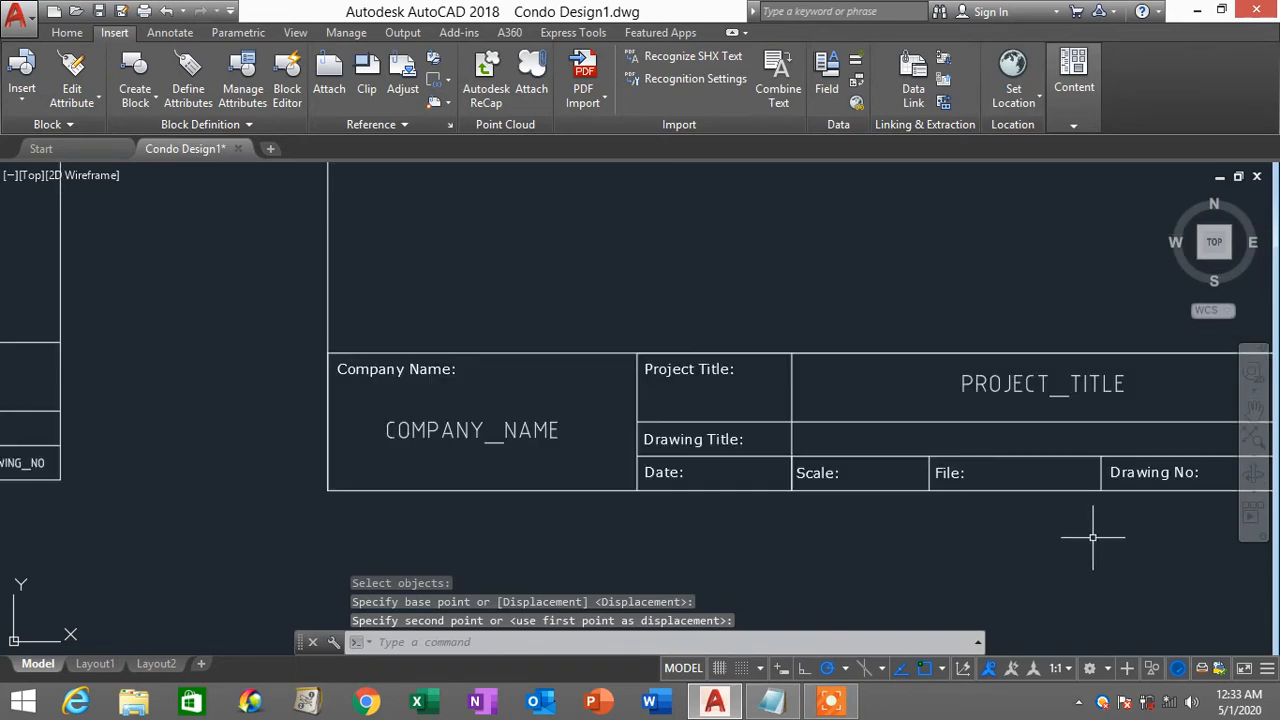
scroll(914, 400, up, 2)
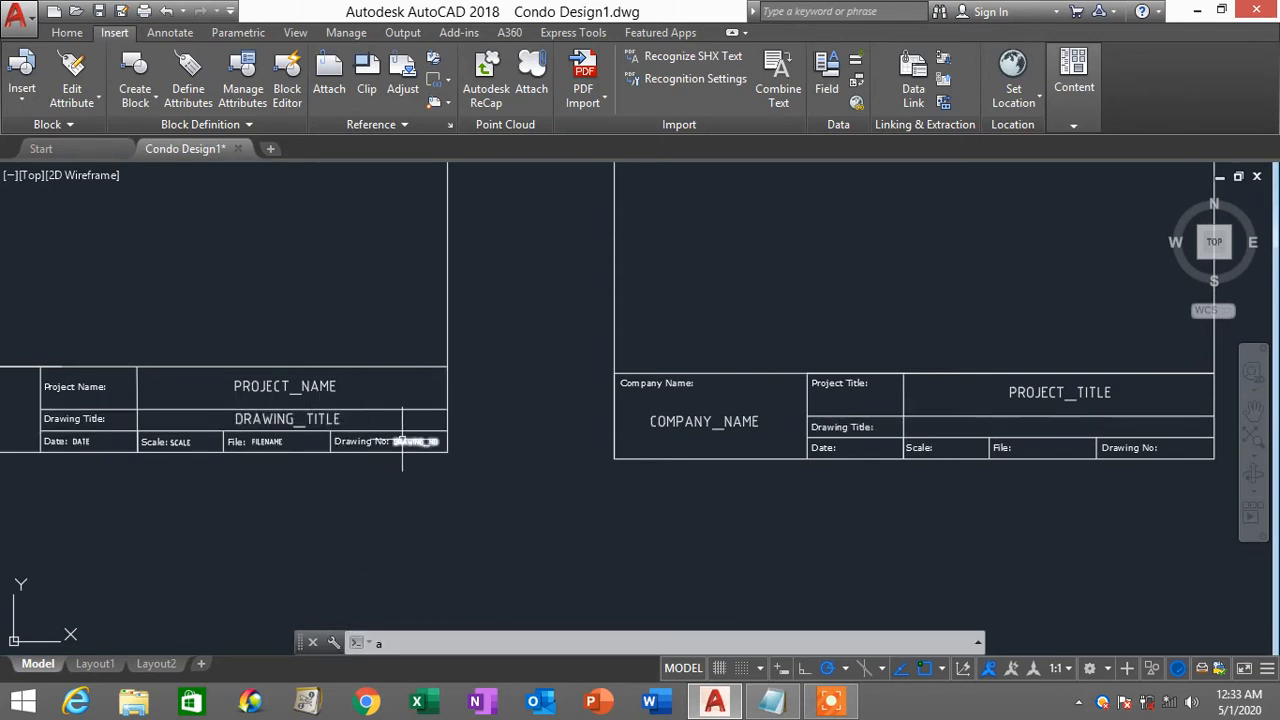
text(Att)
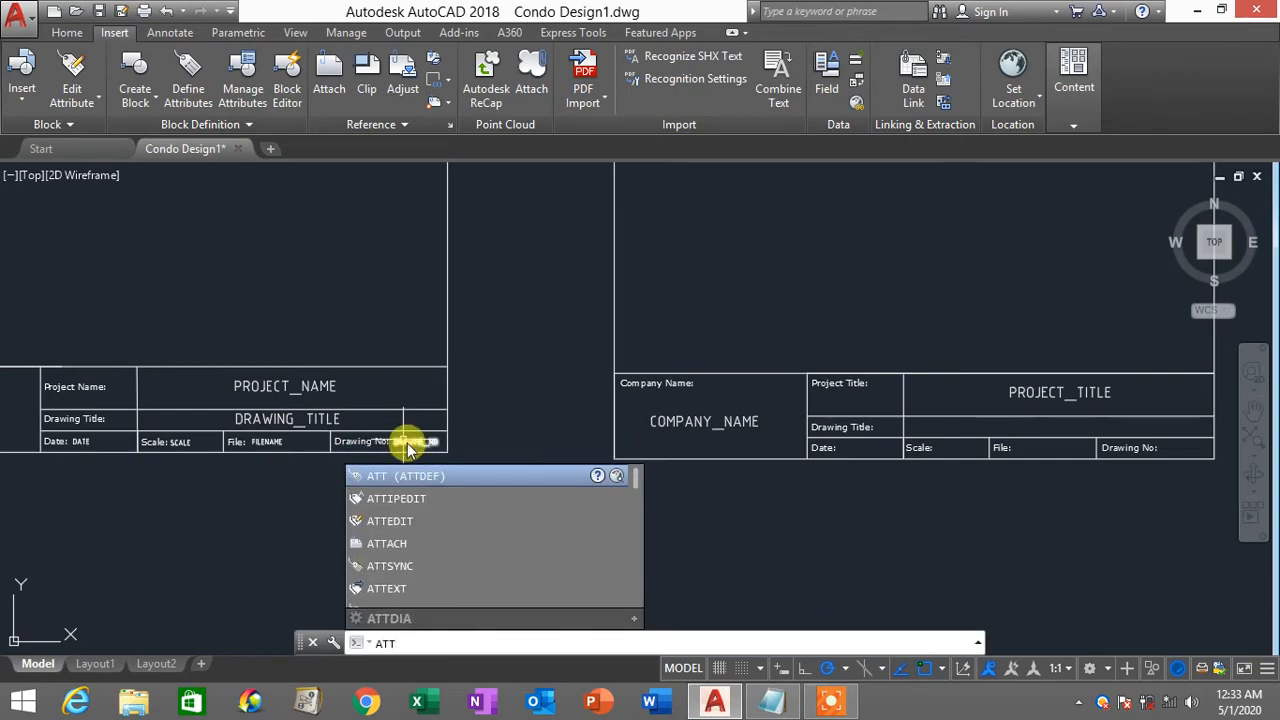
key(Return)
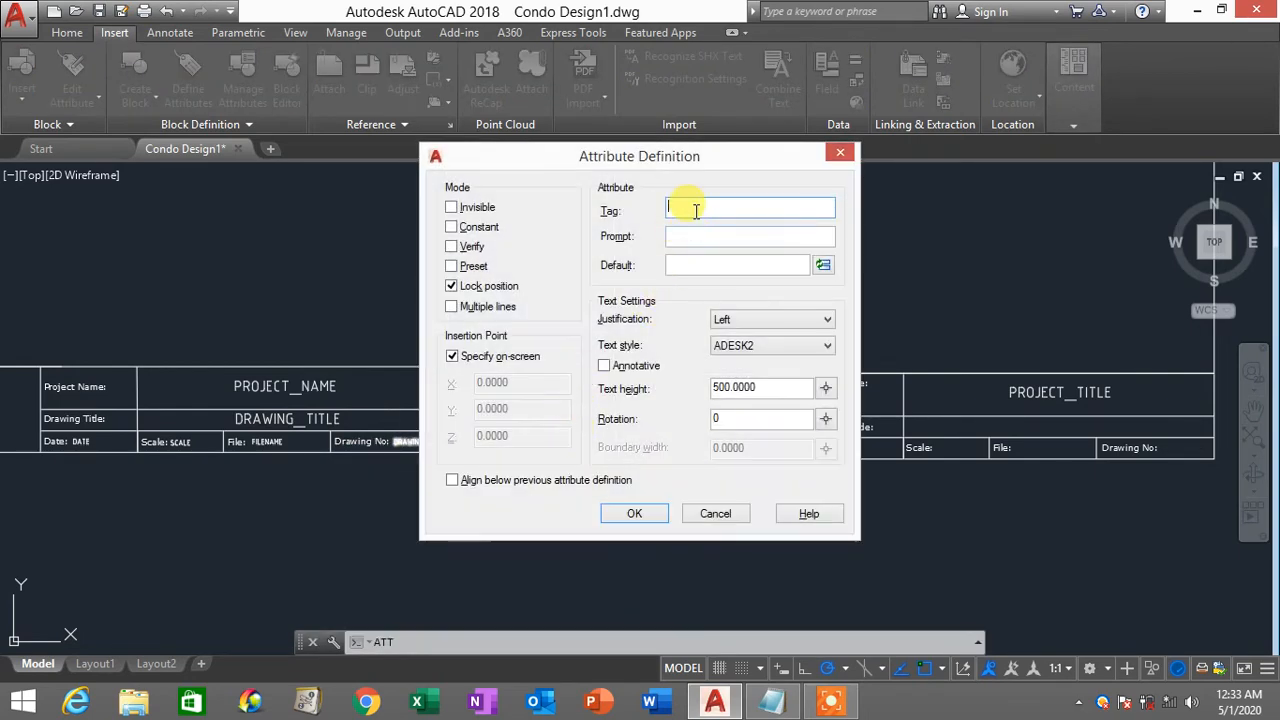
text(D)
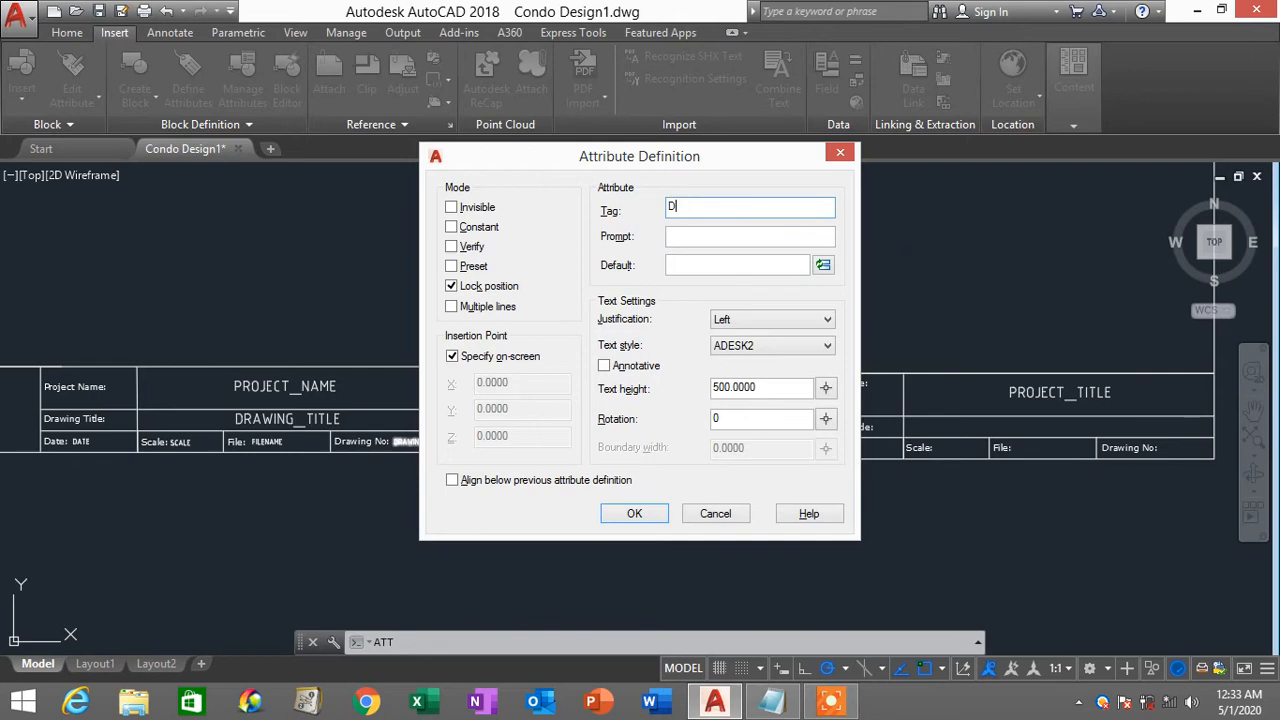
text(rawing_Title)
click(703, 238)
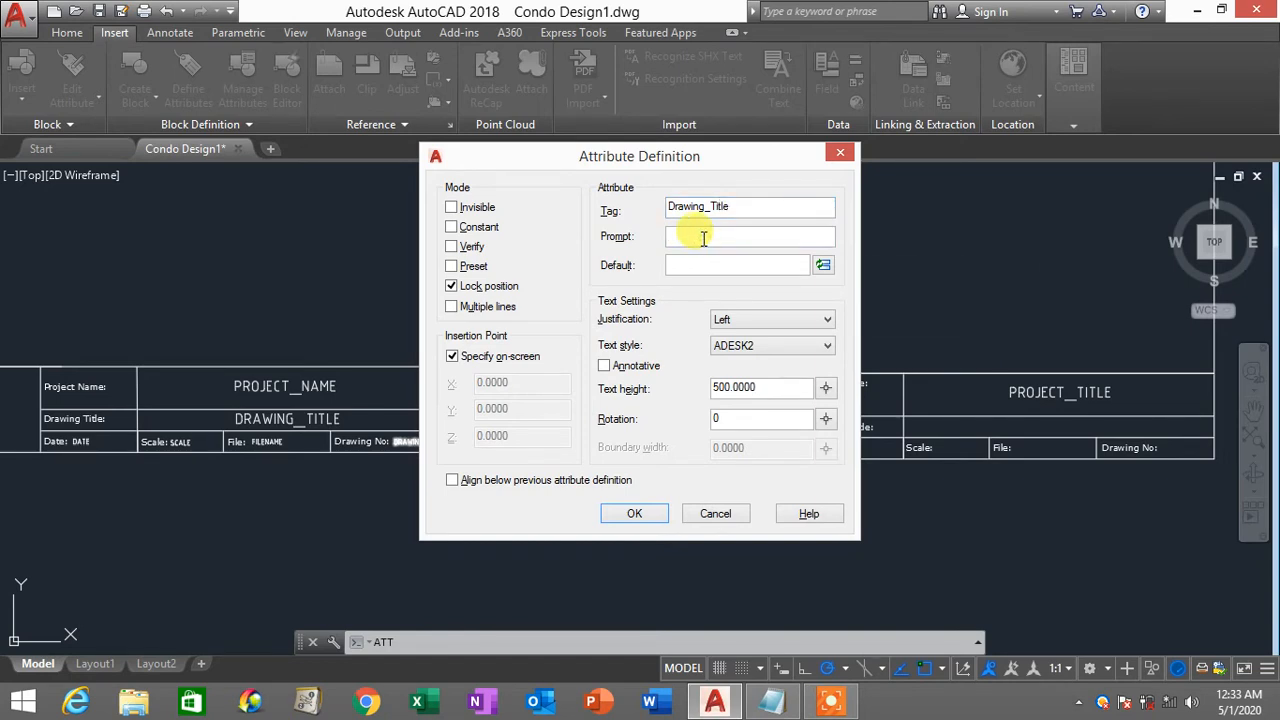
text(Drawing's Title)
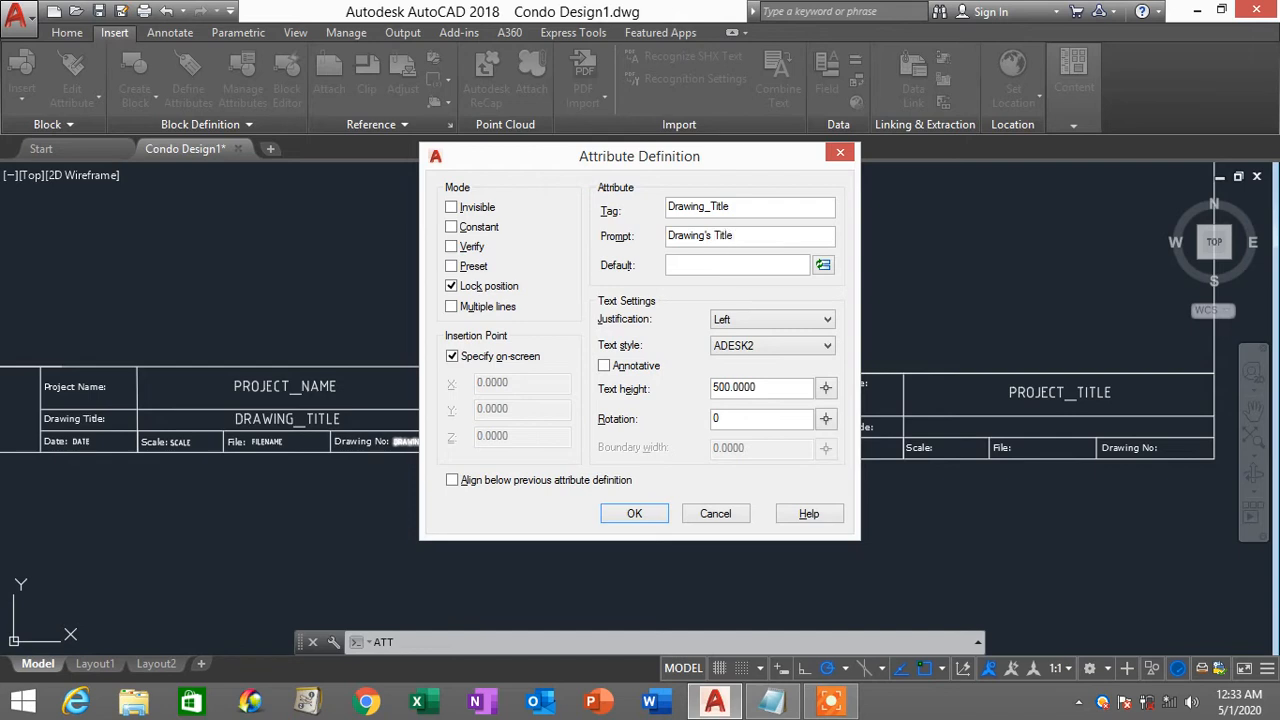
Step: Set the drawing title attribute's default value to the Document category's Filename field, using the Filename only option
click(732, 264)
drag(744, 235, 630, 237)
drag(752, 206, 655, 208)
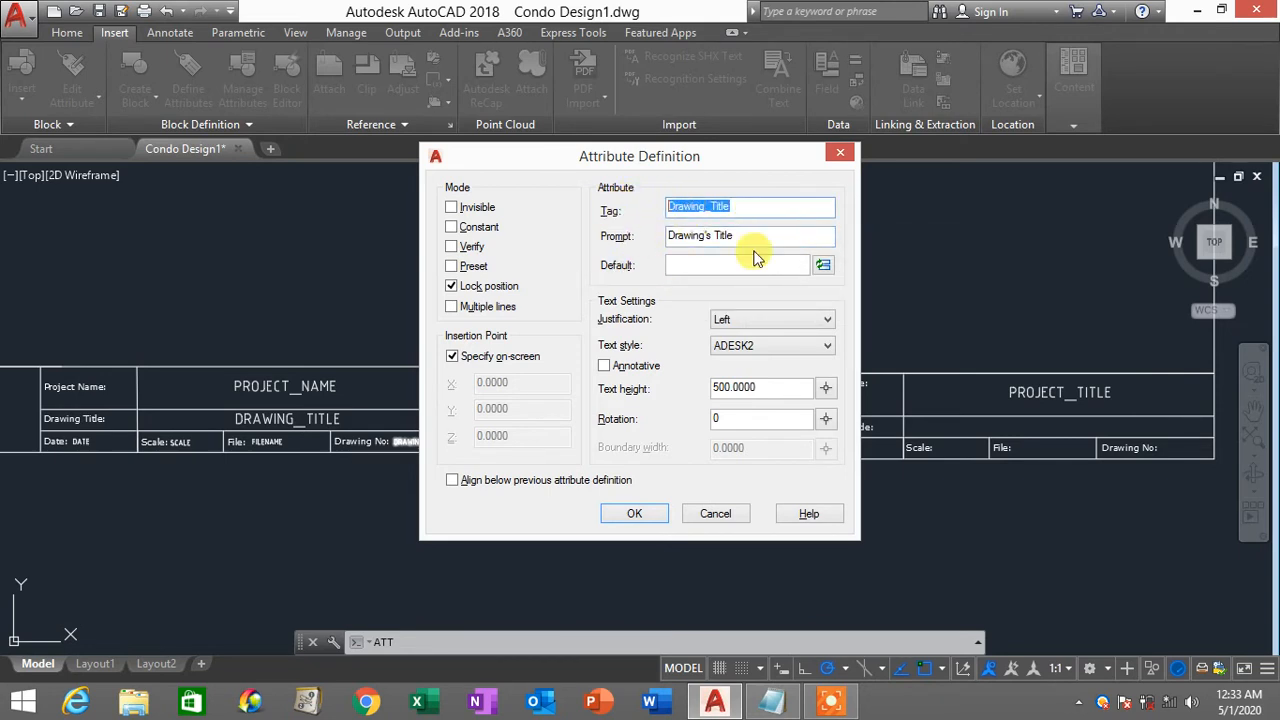
drag(763, 237, 662, 241)
click(691, 263)
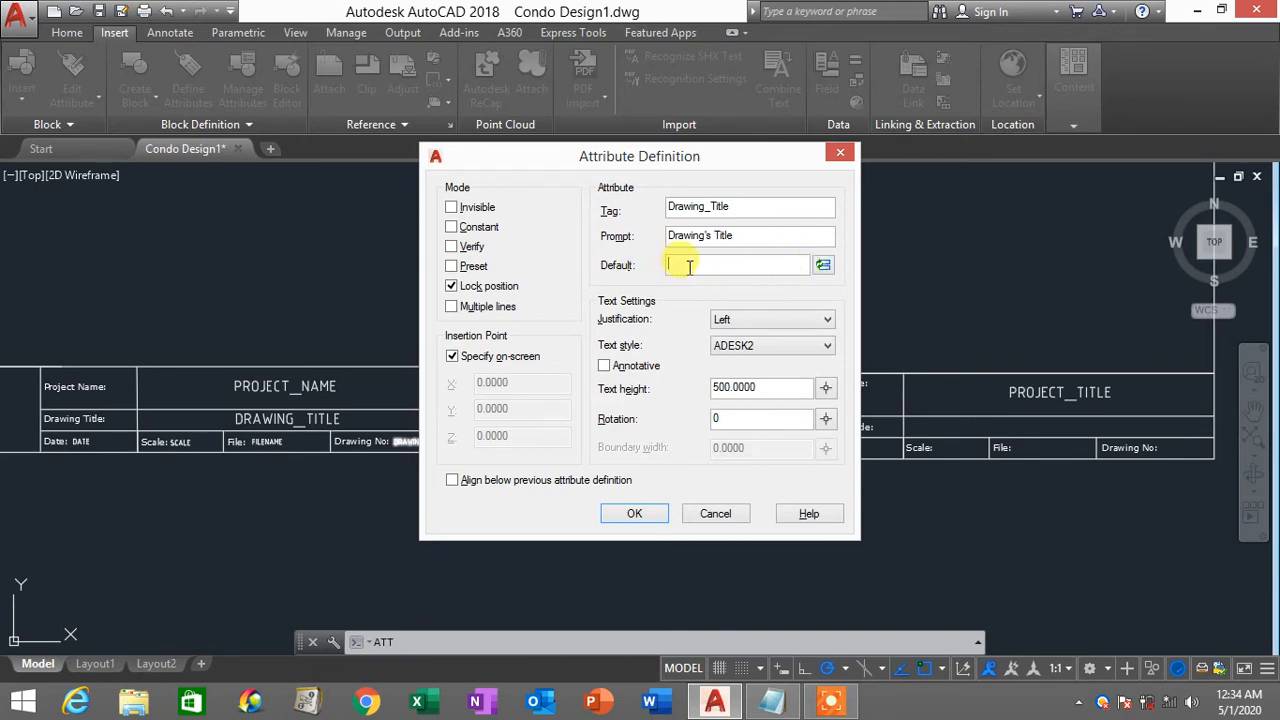
click(823, 266)
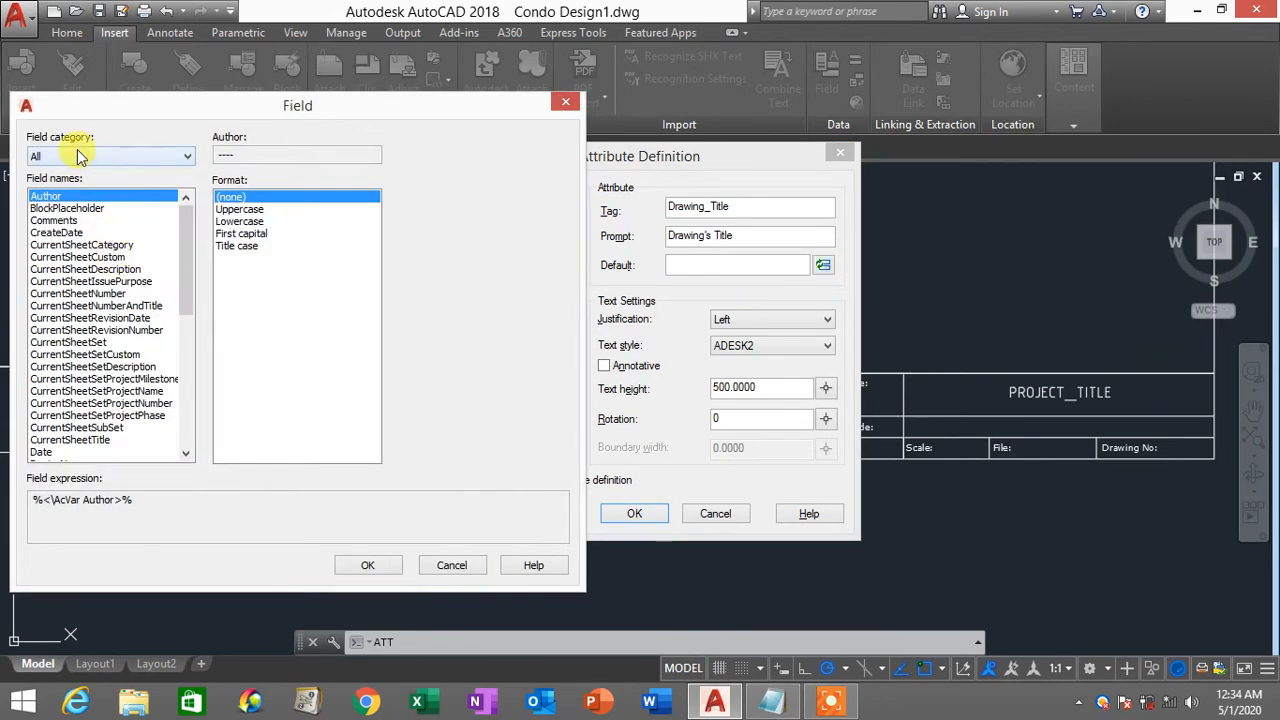
click(80, 156)
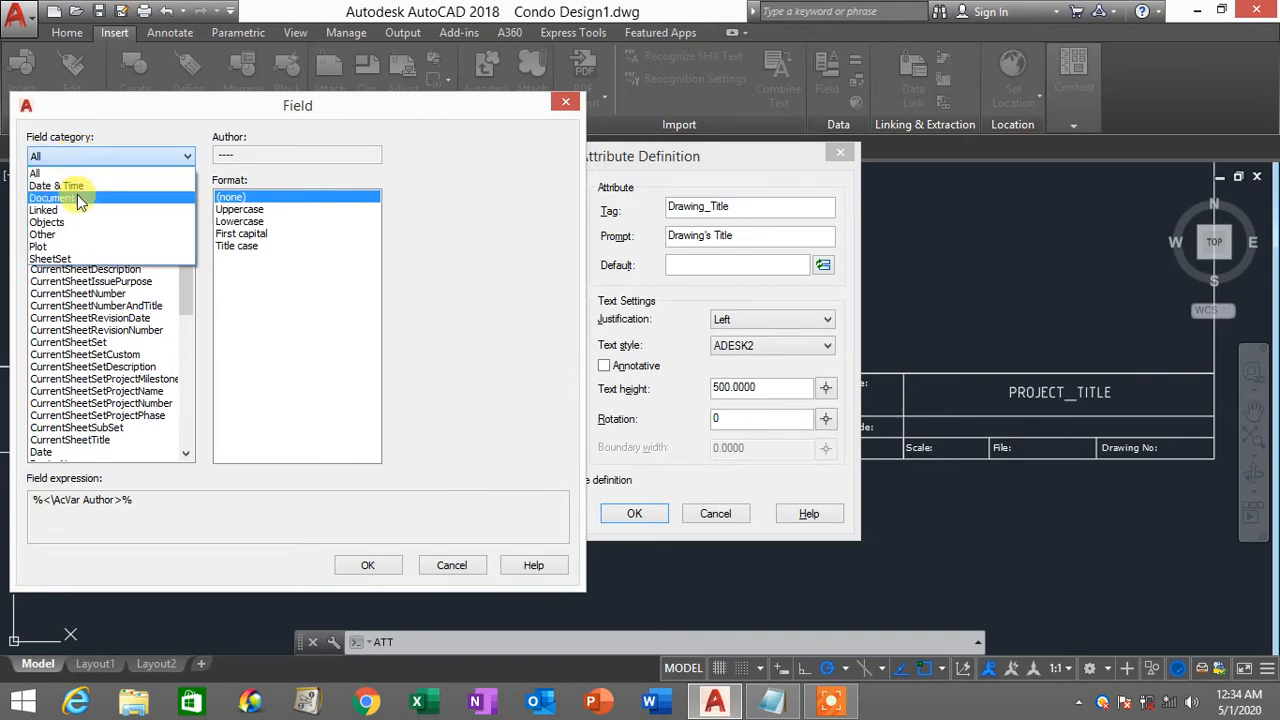
click(78, 197)
click(70, 220)
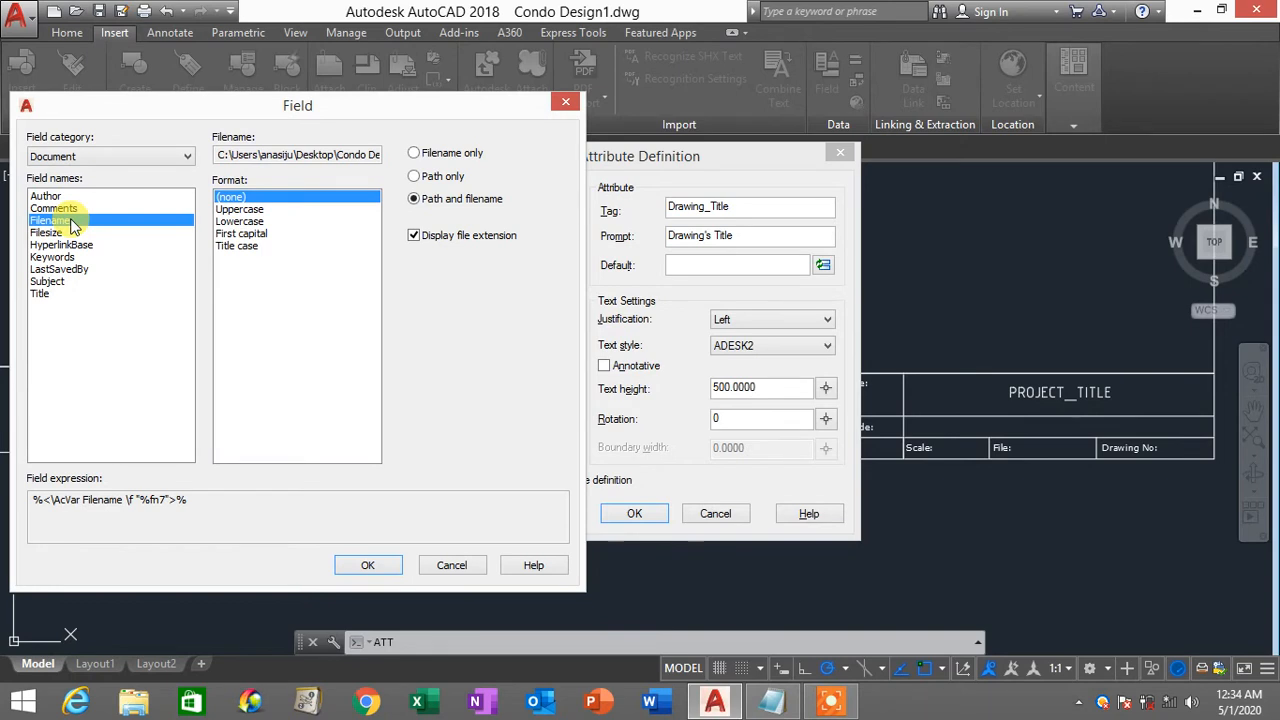
click(414, 153)
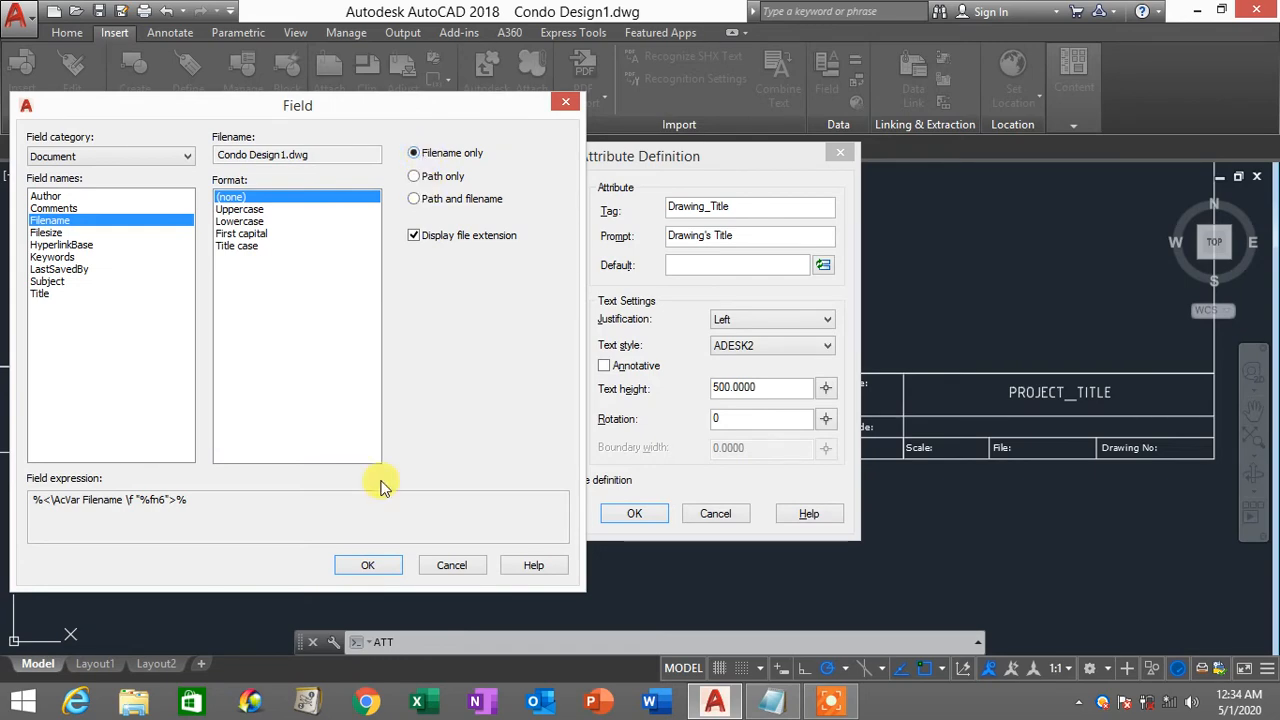
click(368, 566)
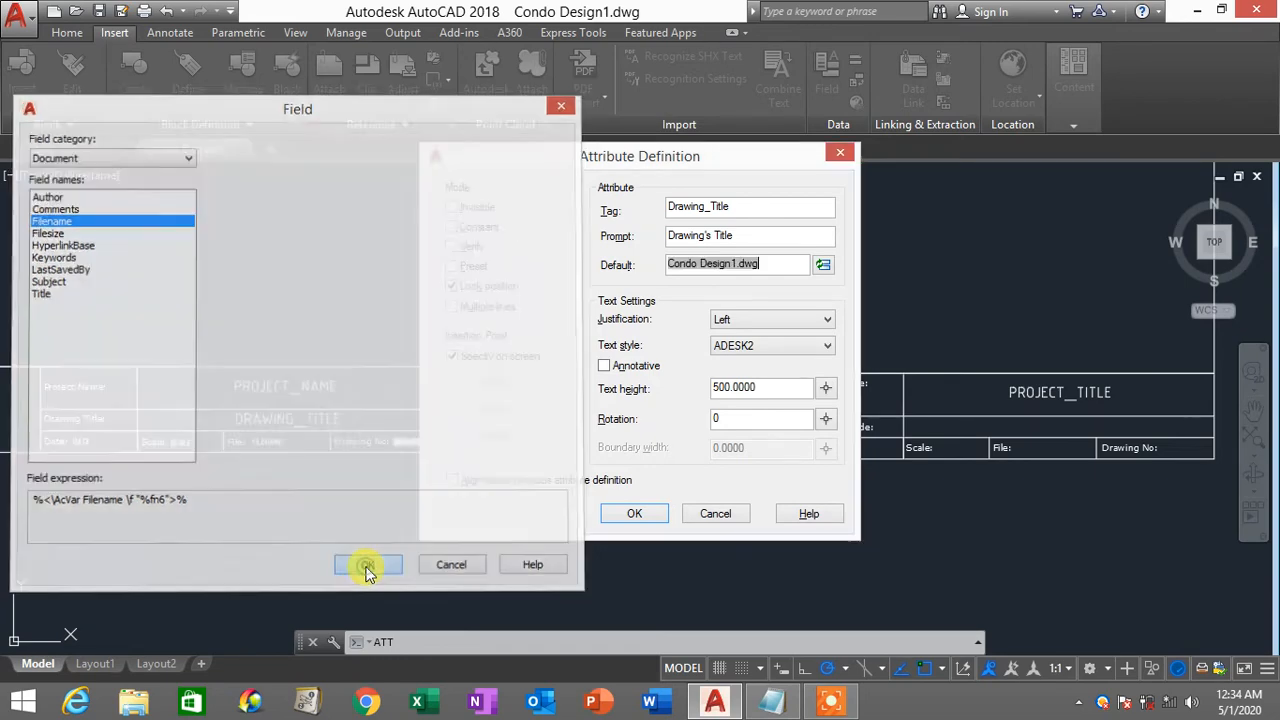
Step: Accept the drawing title definition and place the attribute in the Drawing Title cell below the project title
click(636, 514)
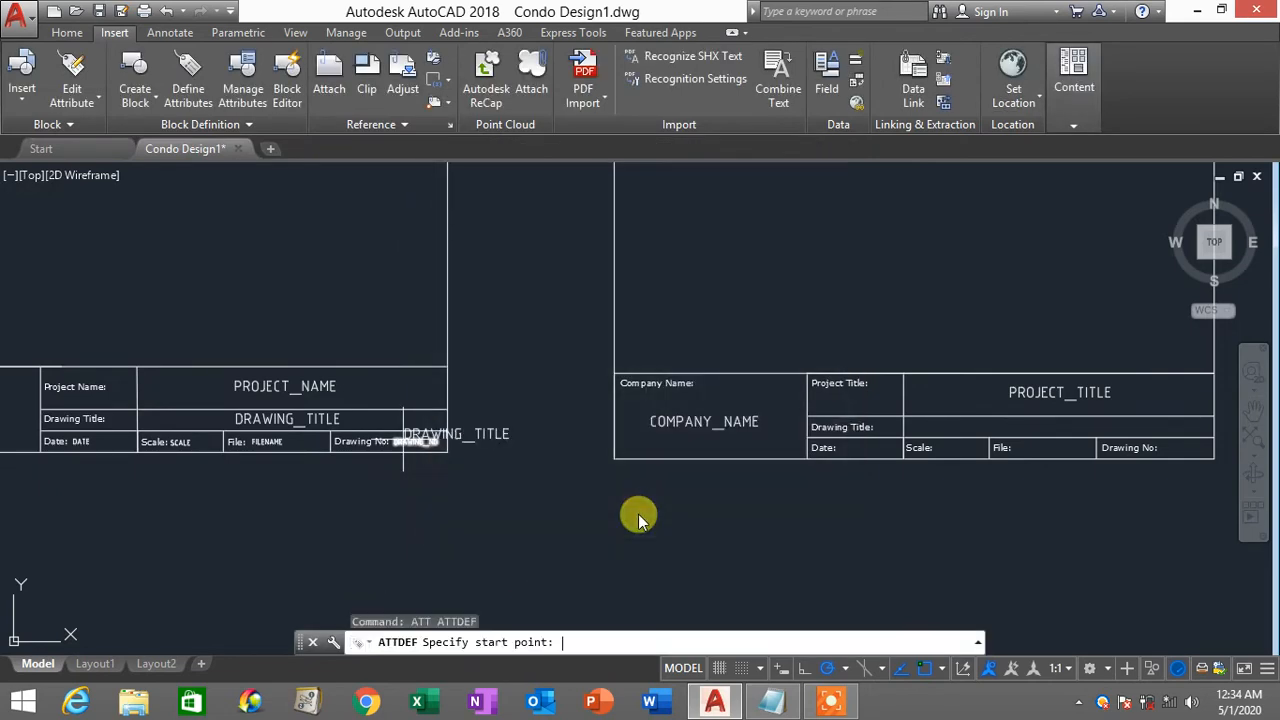
scroll(990, 455, up, 2)
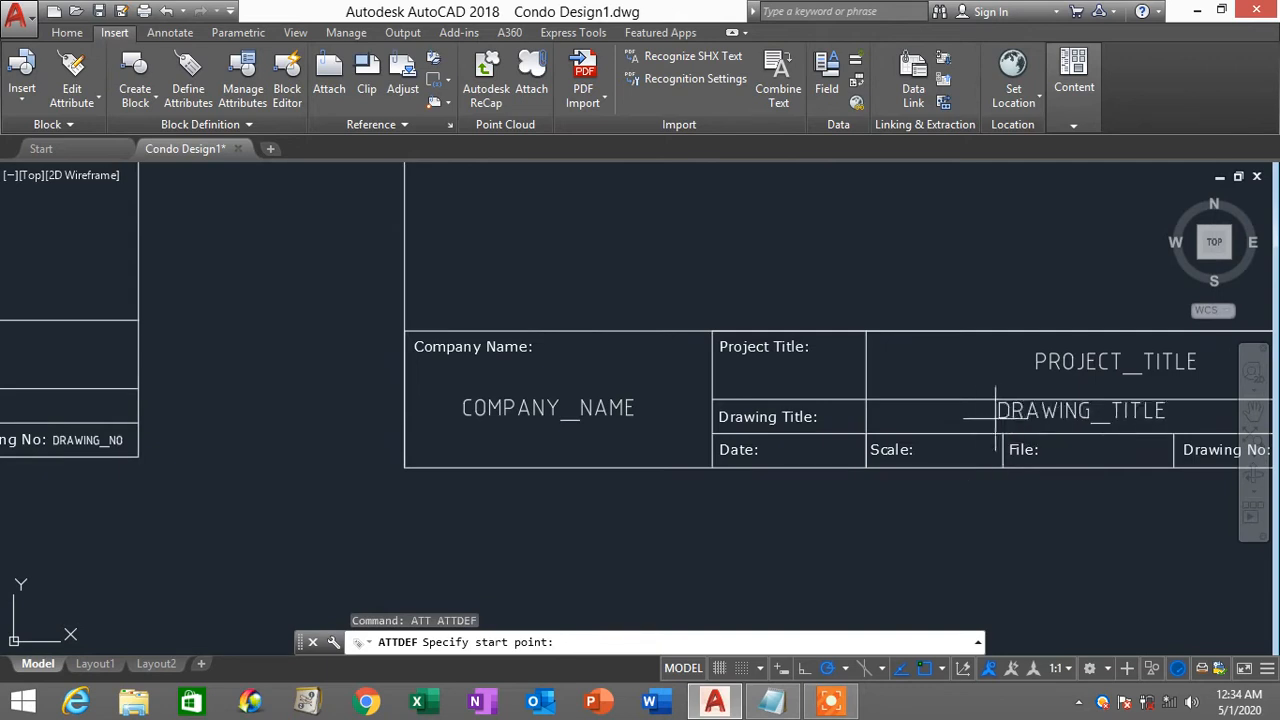
scroll(986, 409, up, 2)
middle_drag(986, 409, 663, 424)
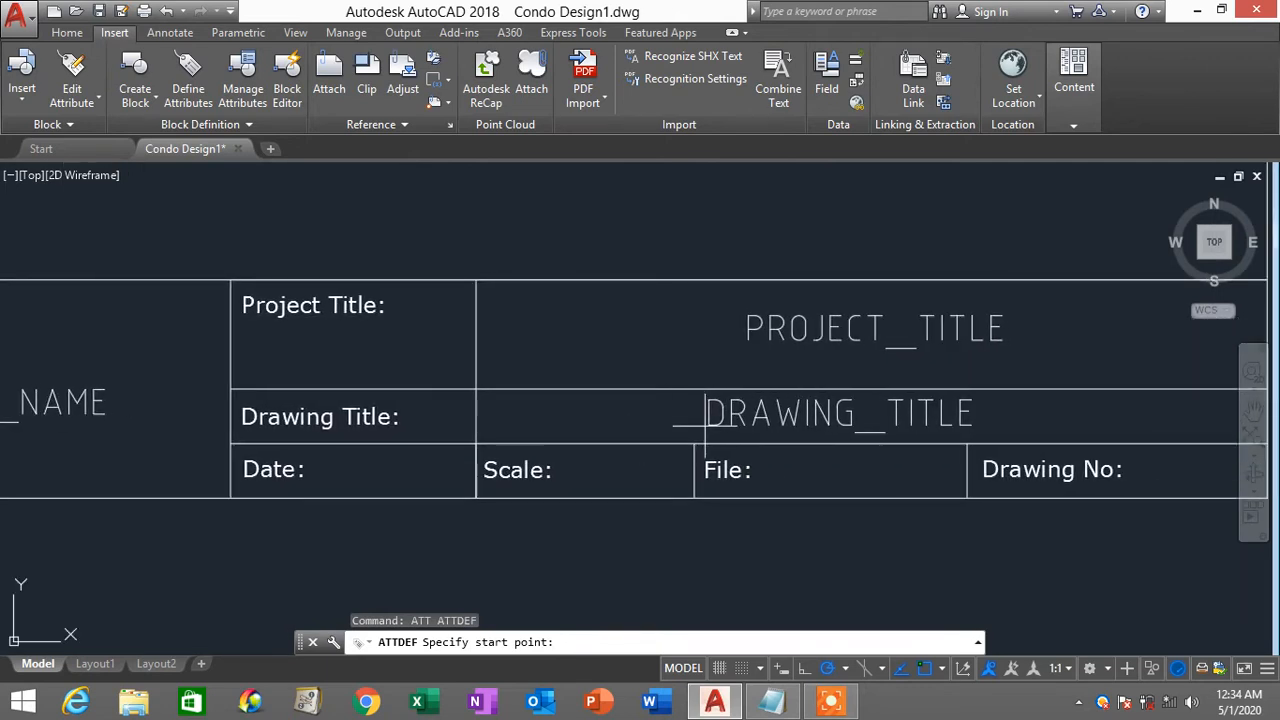
click(705, 425)
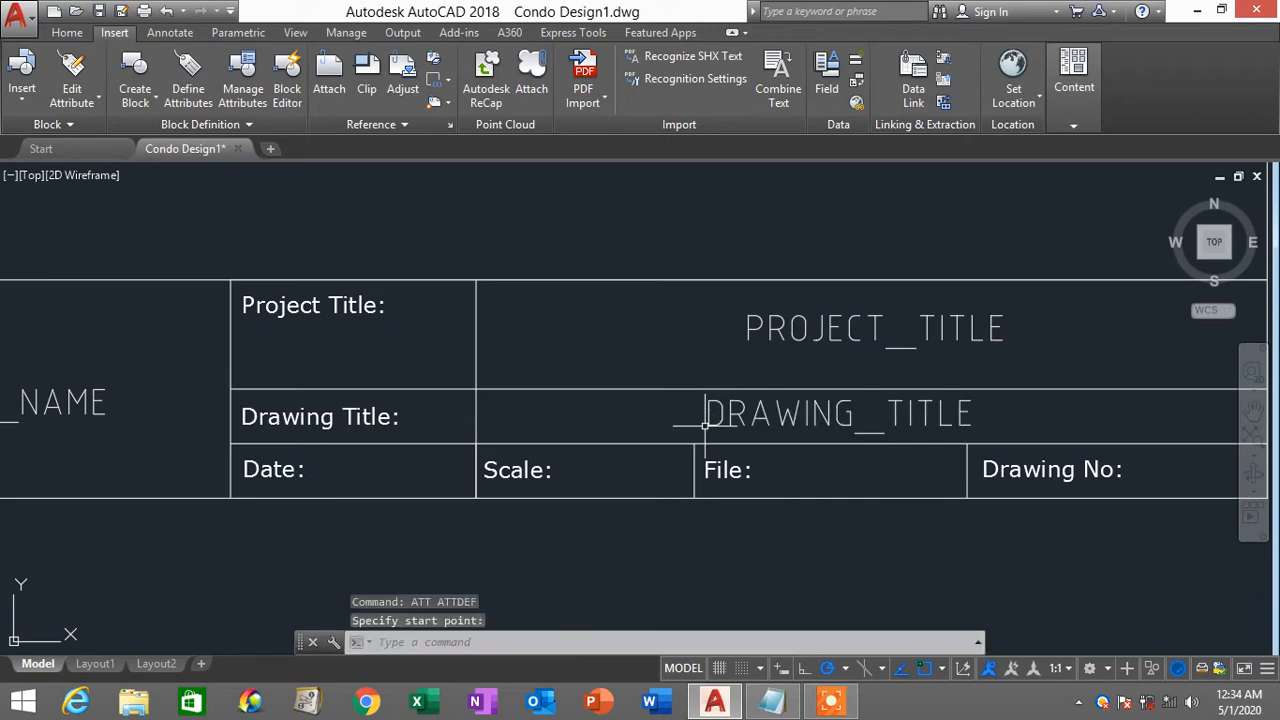
Step: Start another attribute definition for the Date cell and set its tag to Date
scroll(914, 466, down, 3)
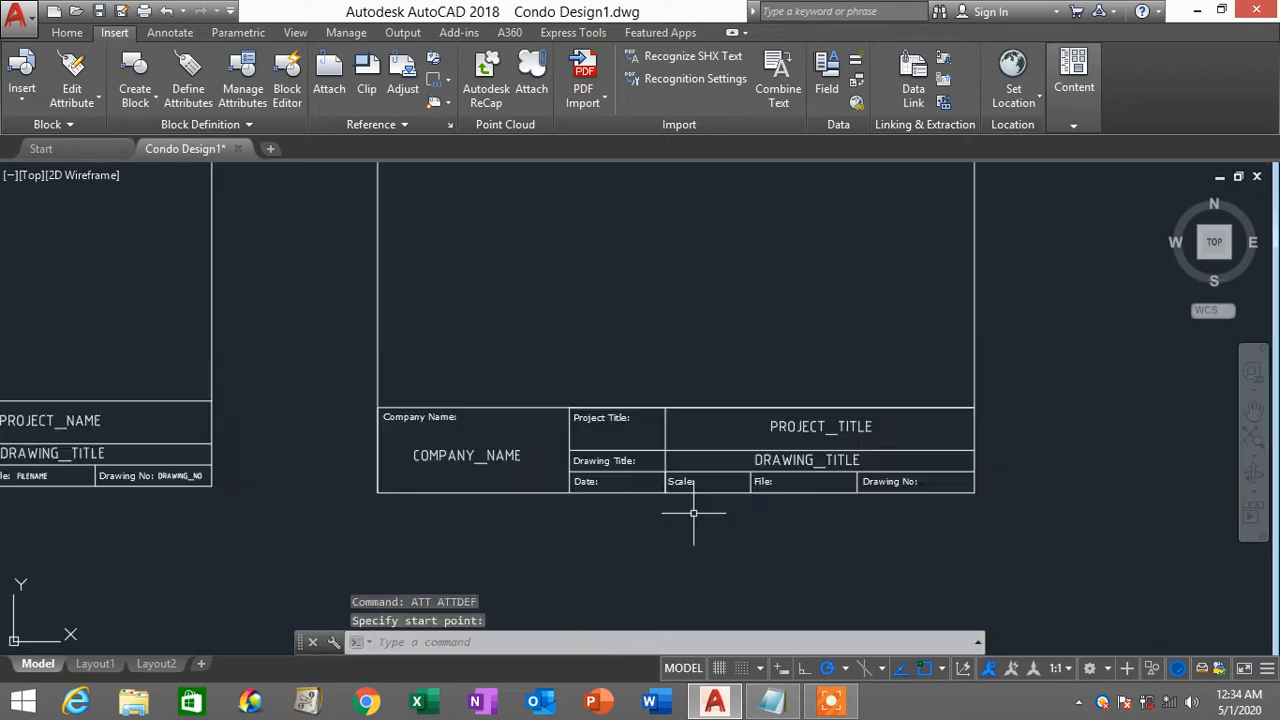
scroll(766, 486, down, 1)
scroll(877, 455, up, 3)
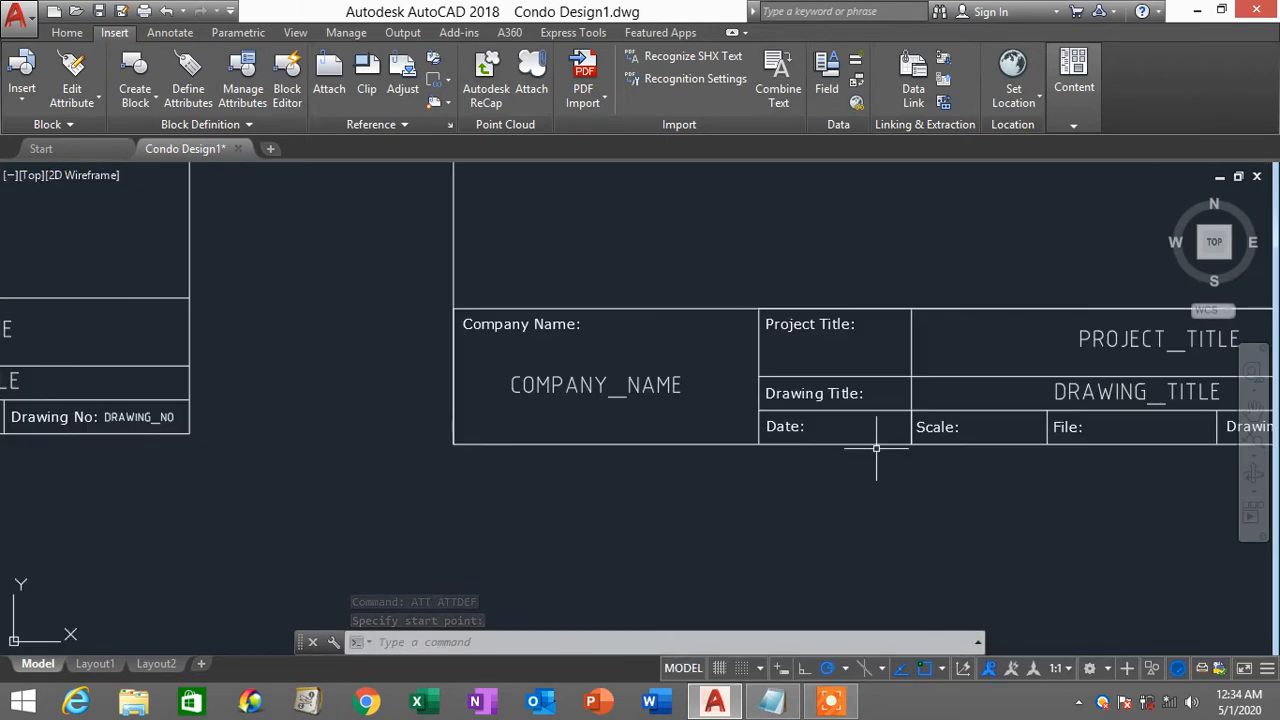
text(ATT)
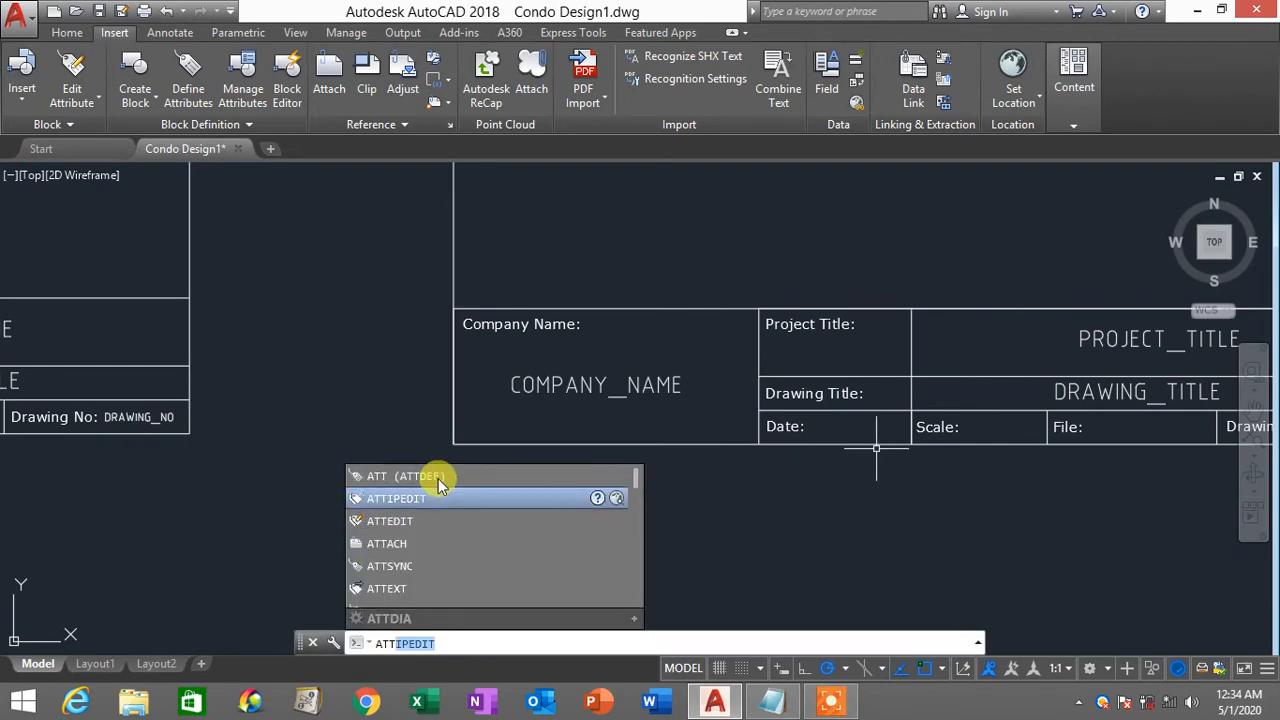
click(422, 476)
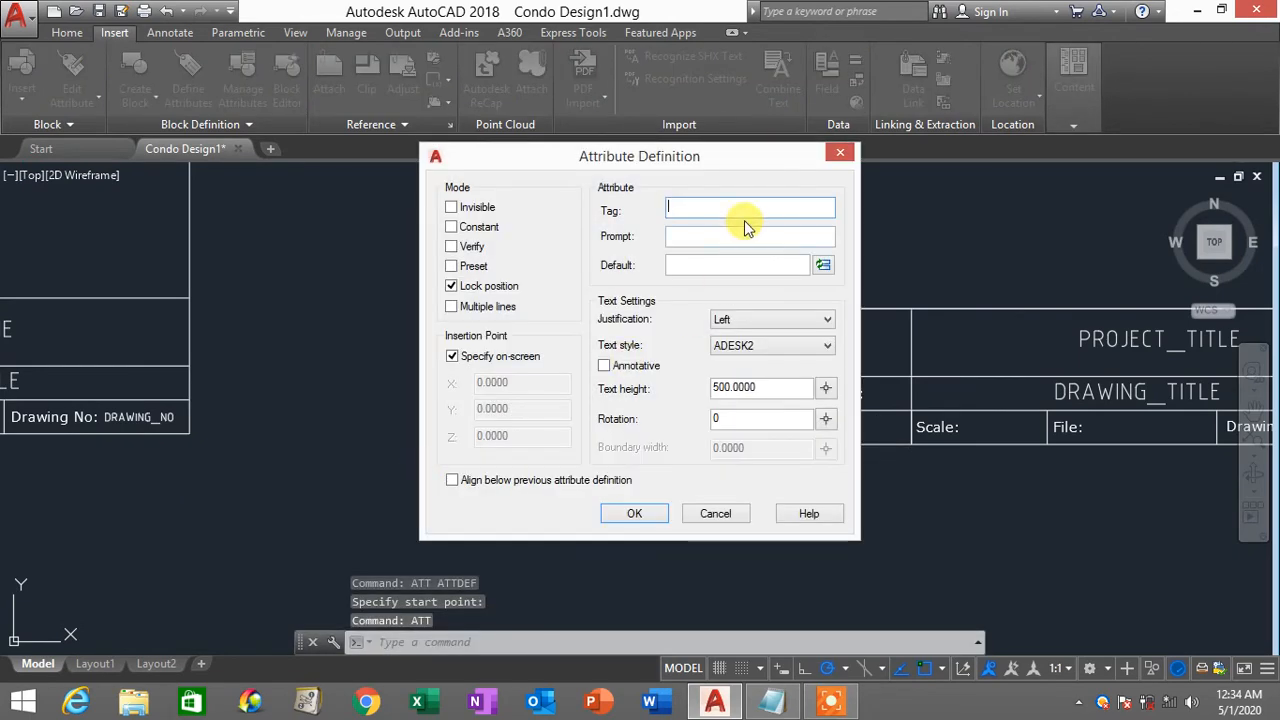
text(Date)
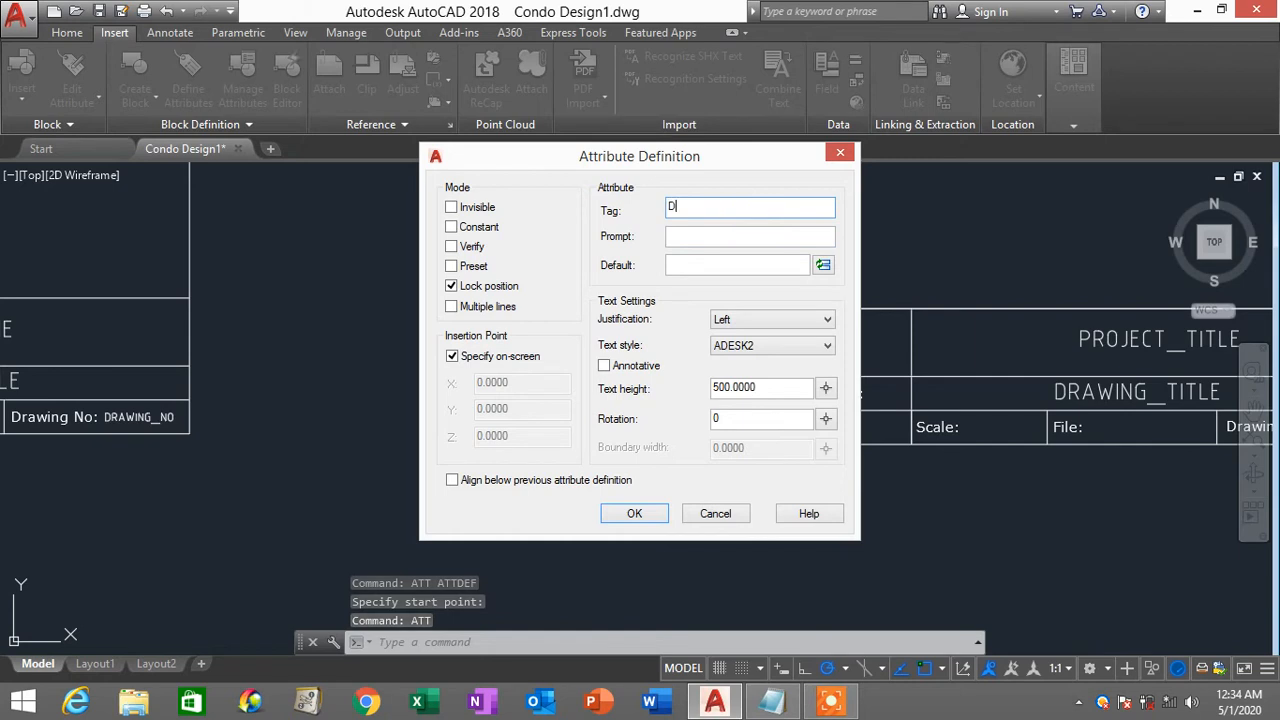
Step: Set the Date attribute's prompt to Date
click(710, 236)
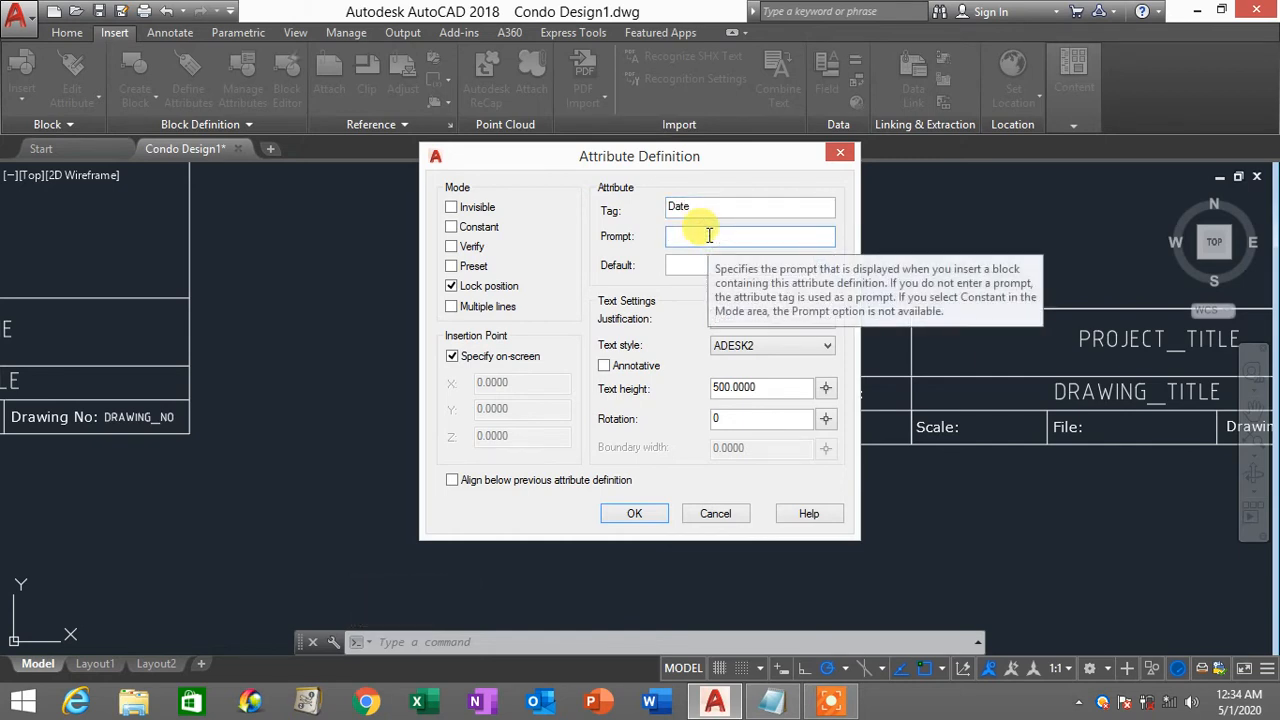
text(d)
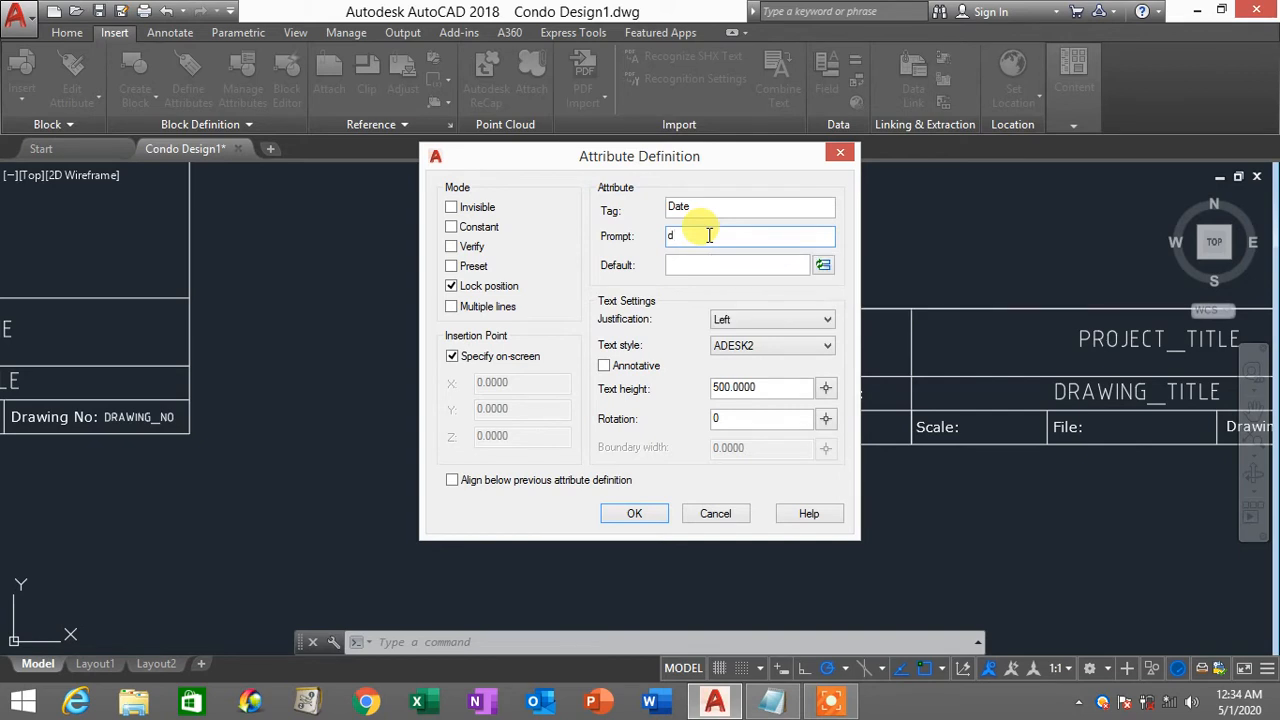
text(Date)
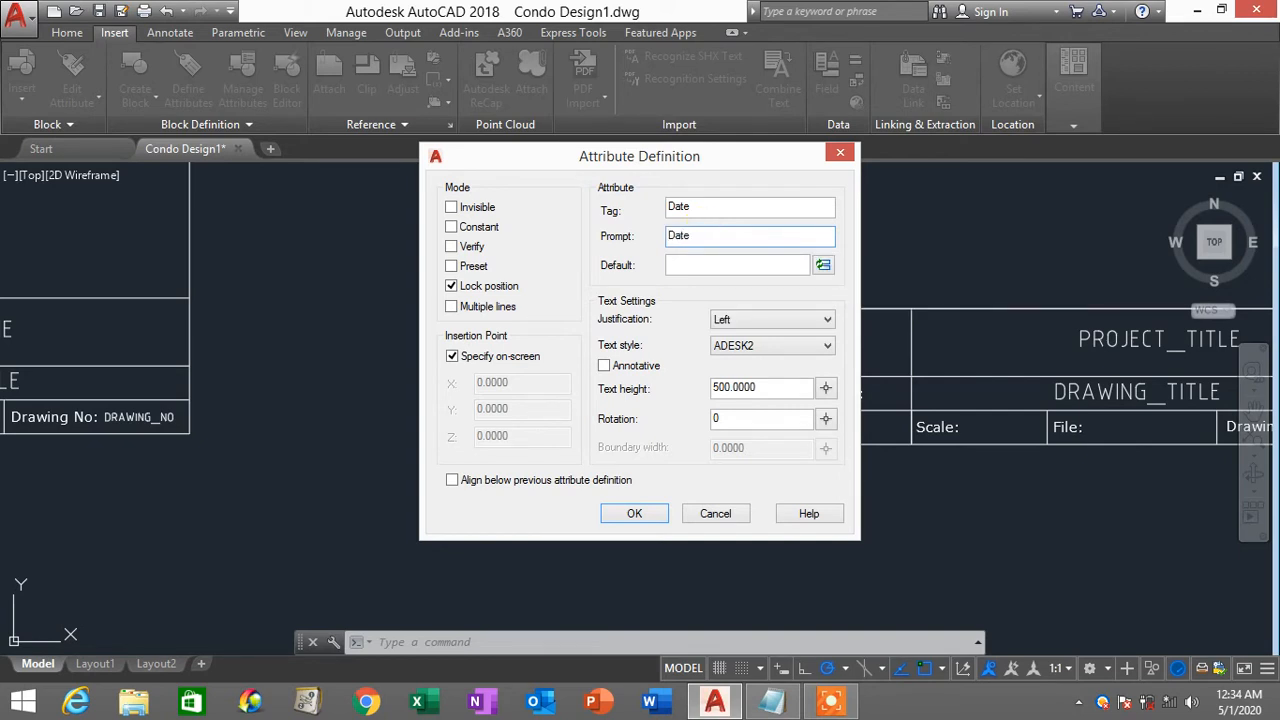
Step: Set the Date attribute's default value to the Date & Time category's CreateDate field with the format d MMMM yyyy
click(682, 263)
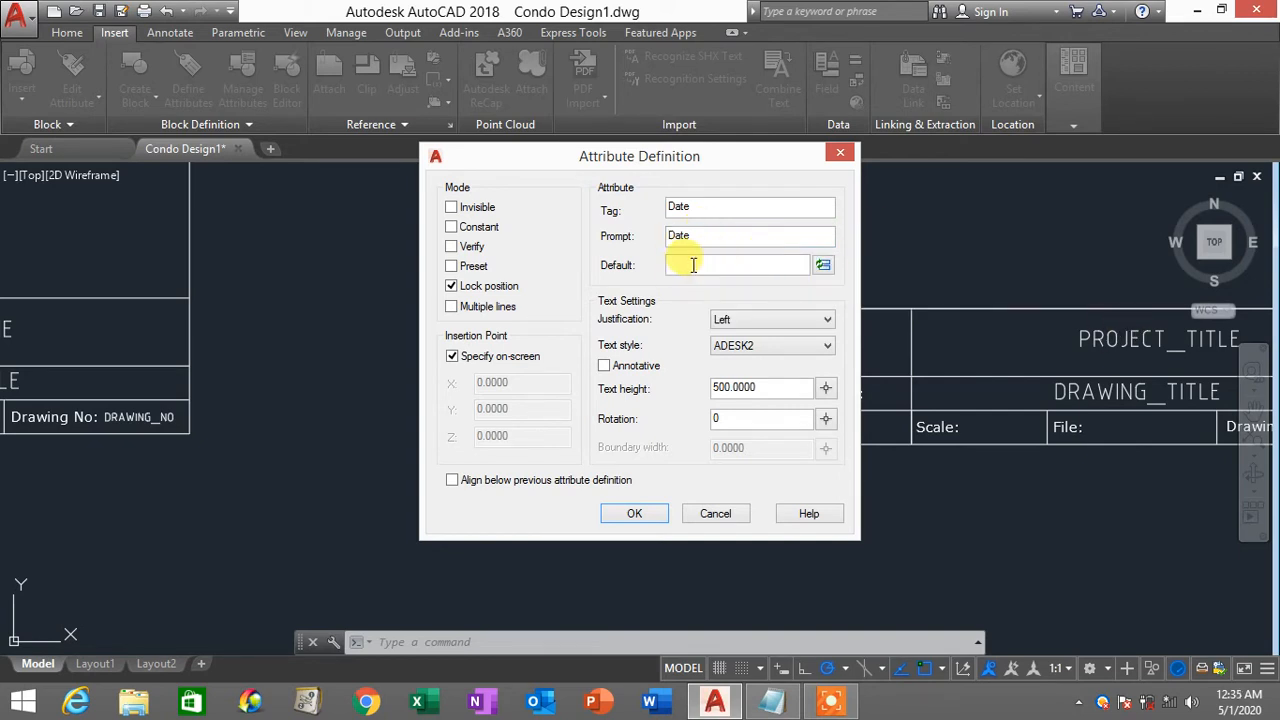
click(822, 265)
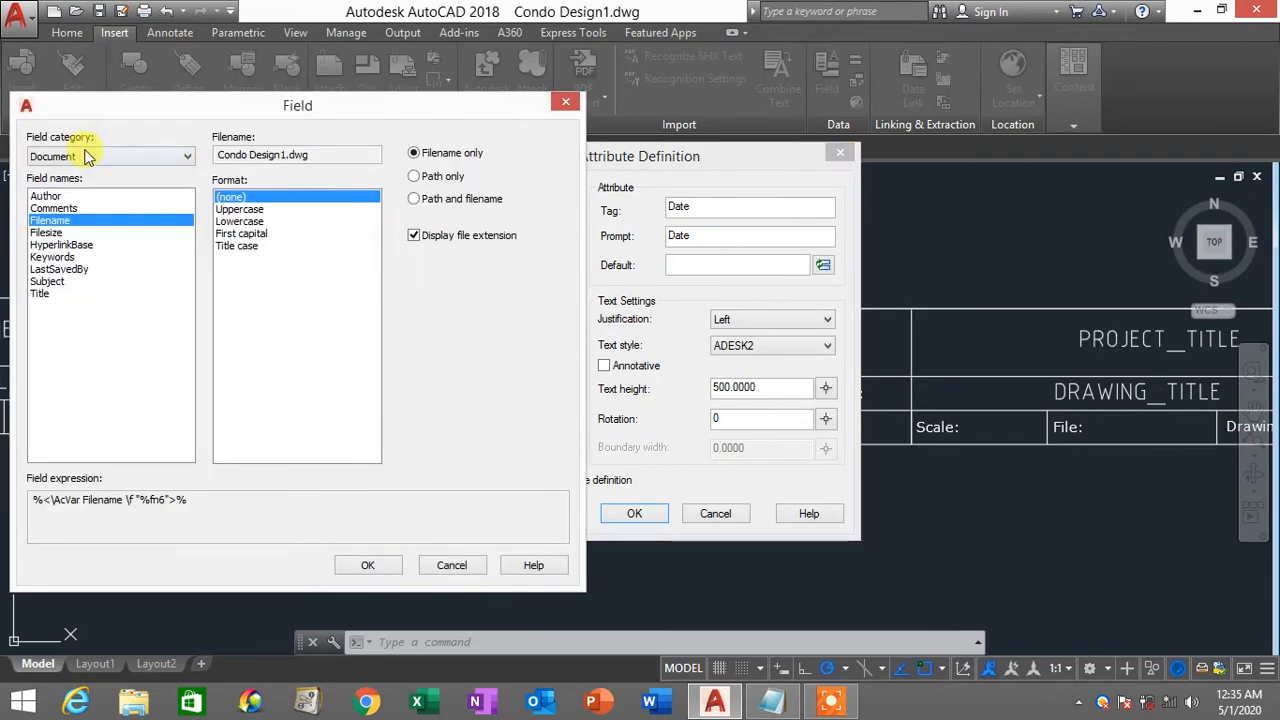
click(105, 160)
click(90, 178)
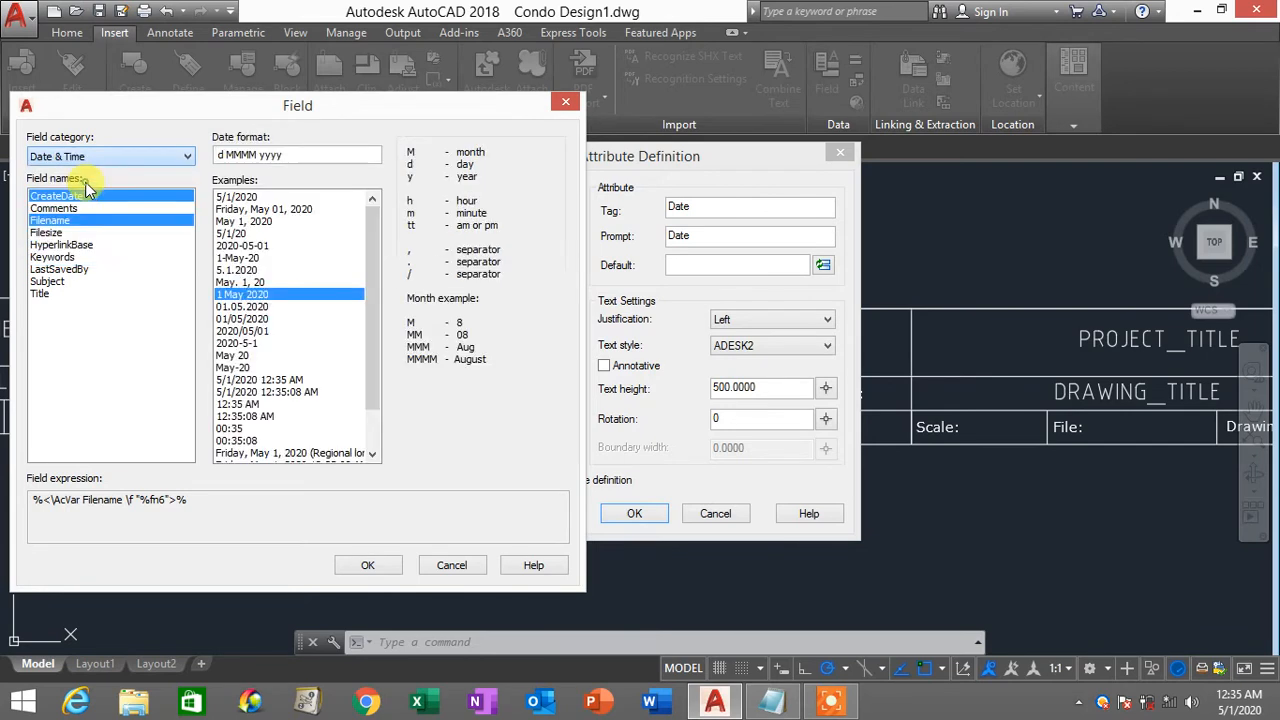
click(265, 305)
click(263, 297)
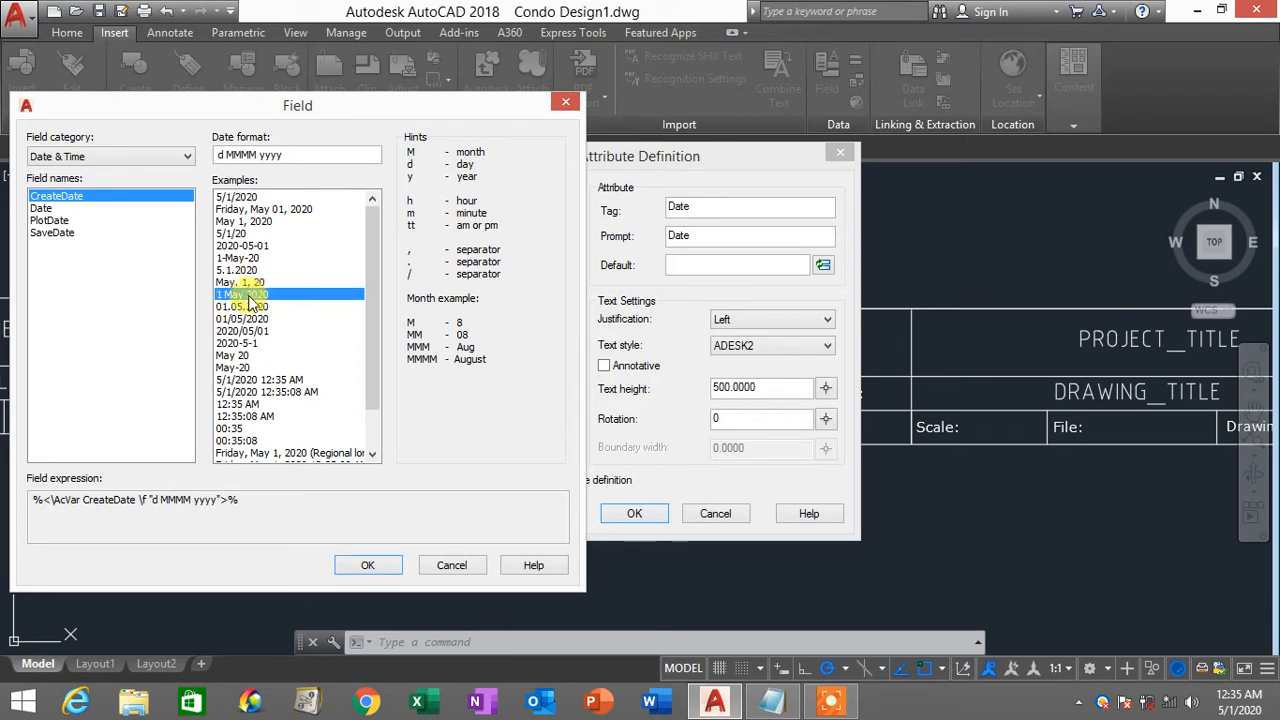
click(255, 306)
click(252, 294)
click(254, 307)
click(246, 295)
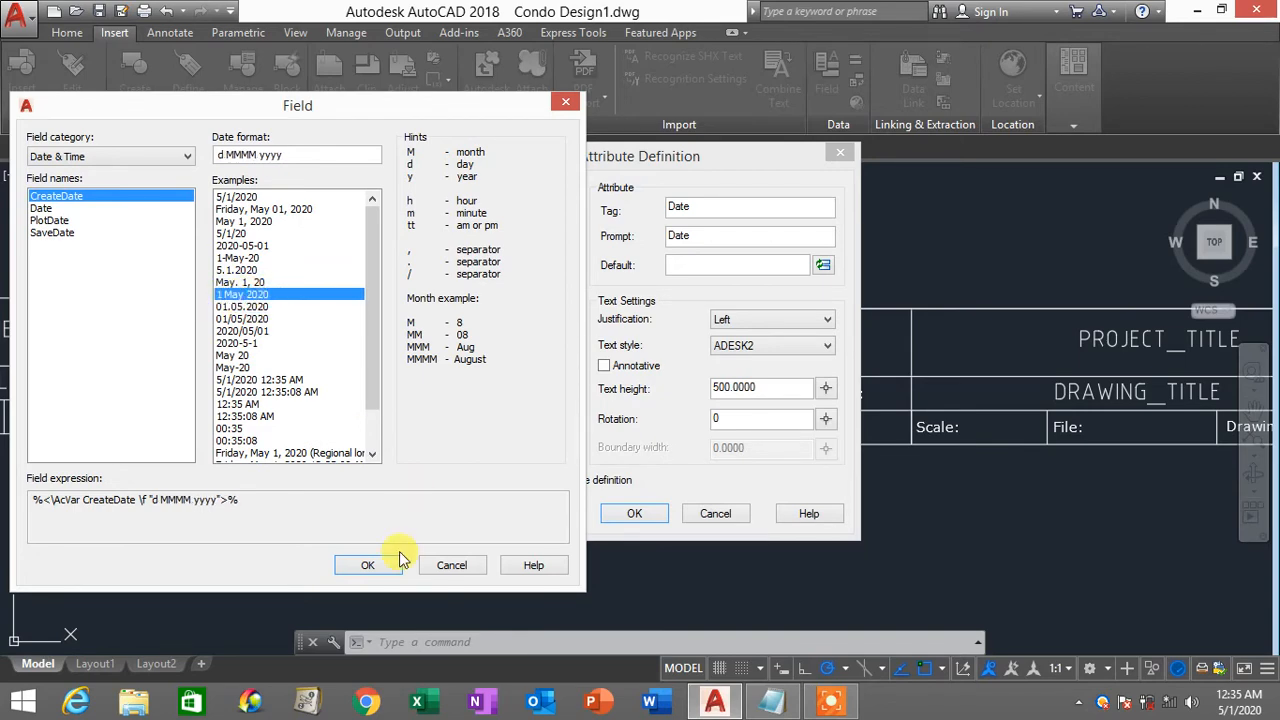
click(370, 565)
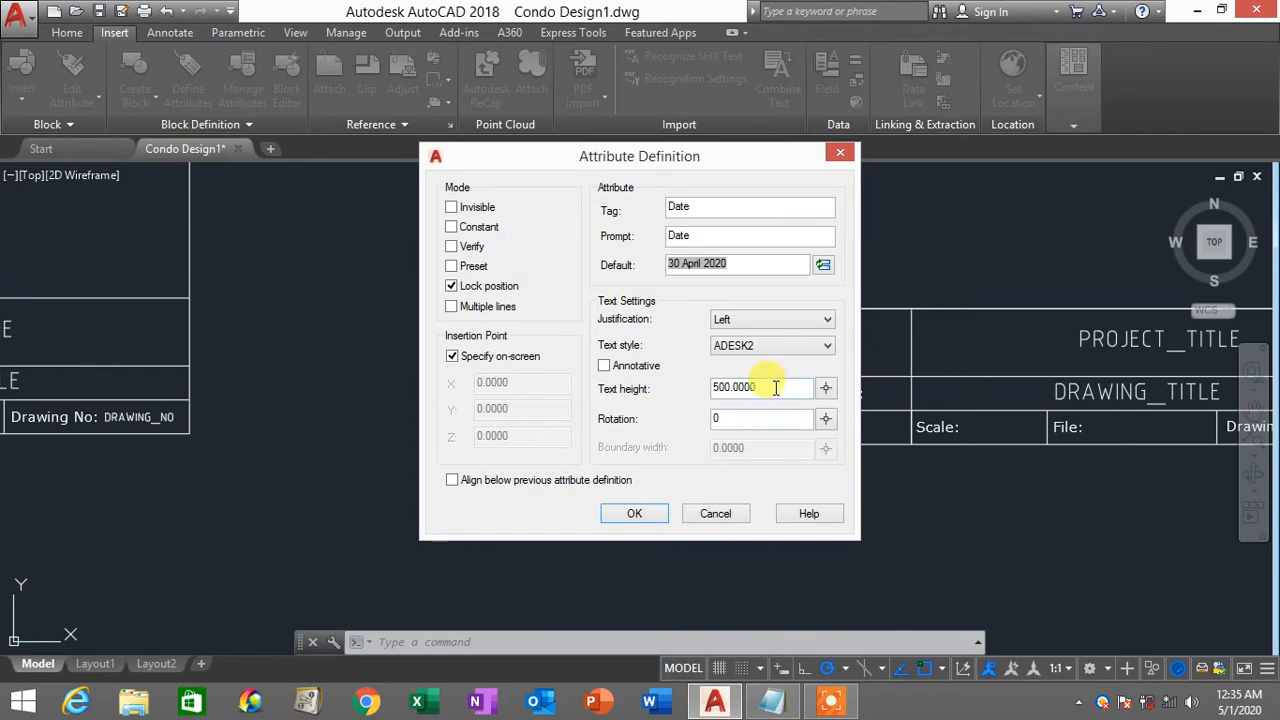
Step: Set the Date attribute's text height to 250 and place it beside the Date: label in the title block
double_click(771, 387)
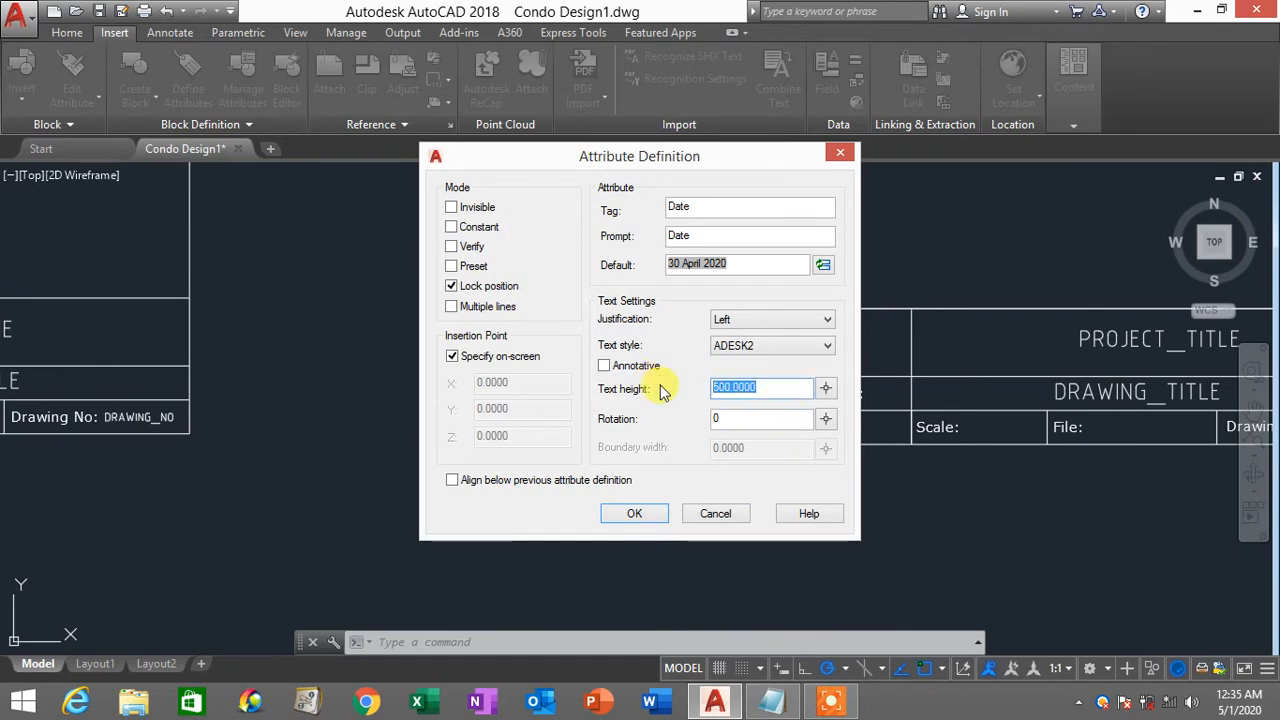
text(250)
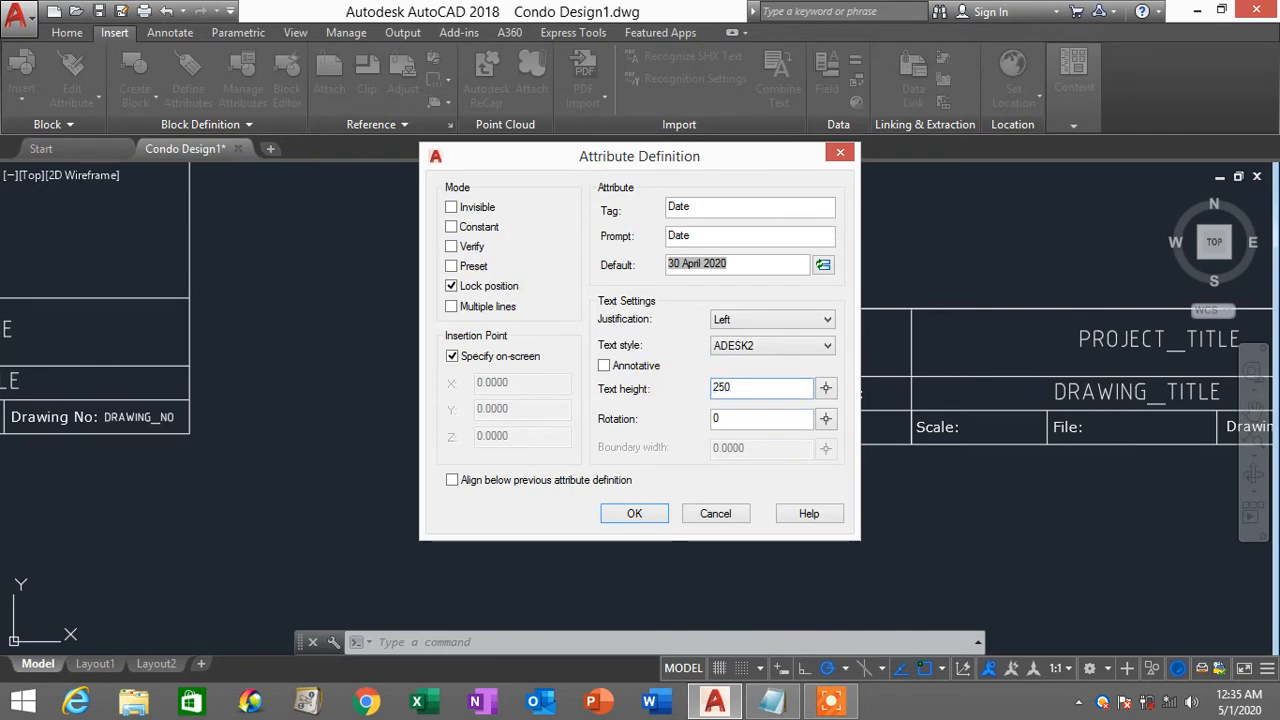
double_click(746, 388)
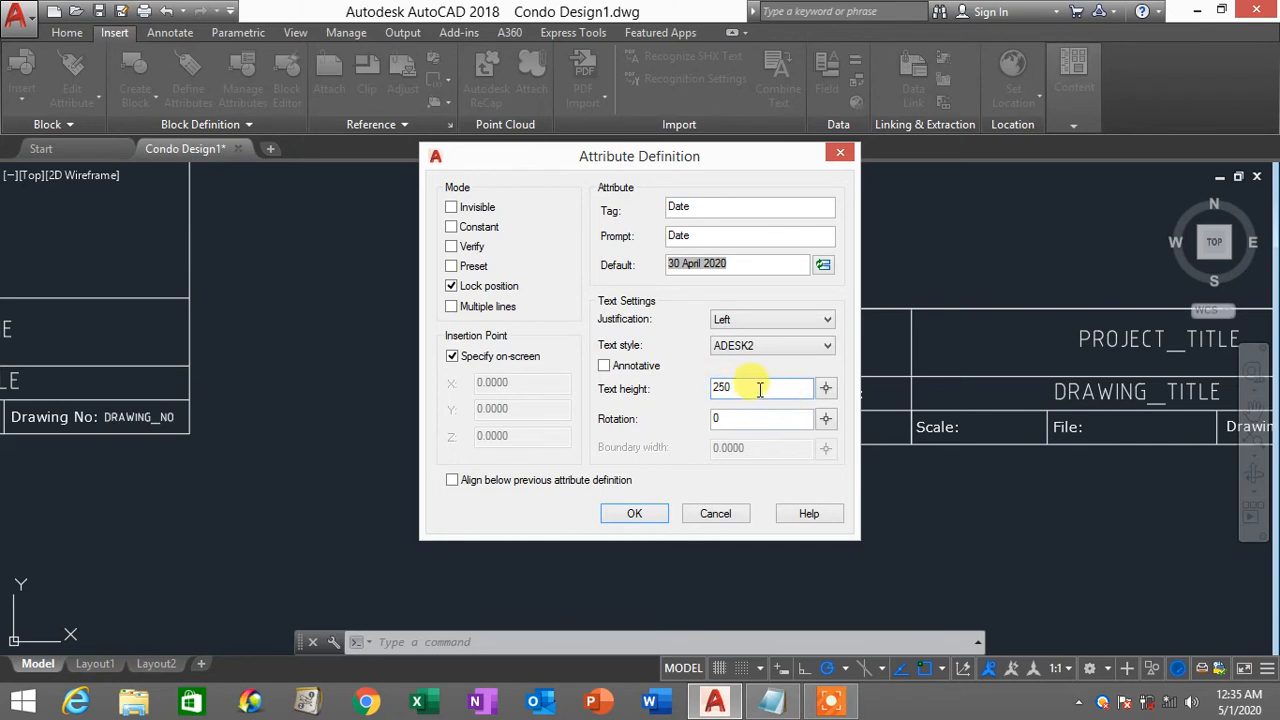
drag(760, 388, 675, 388)
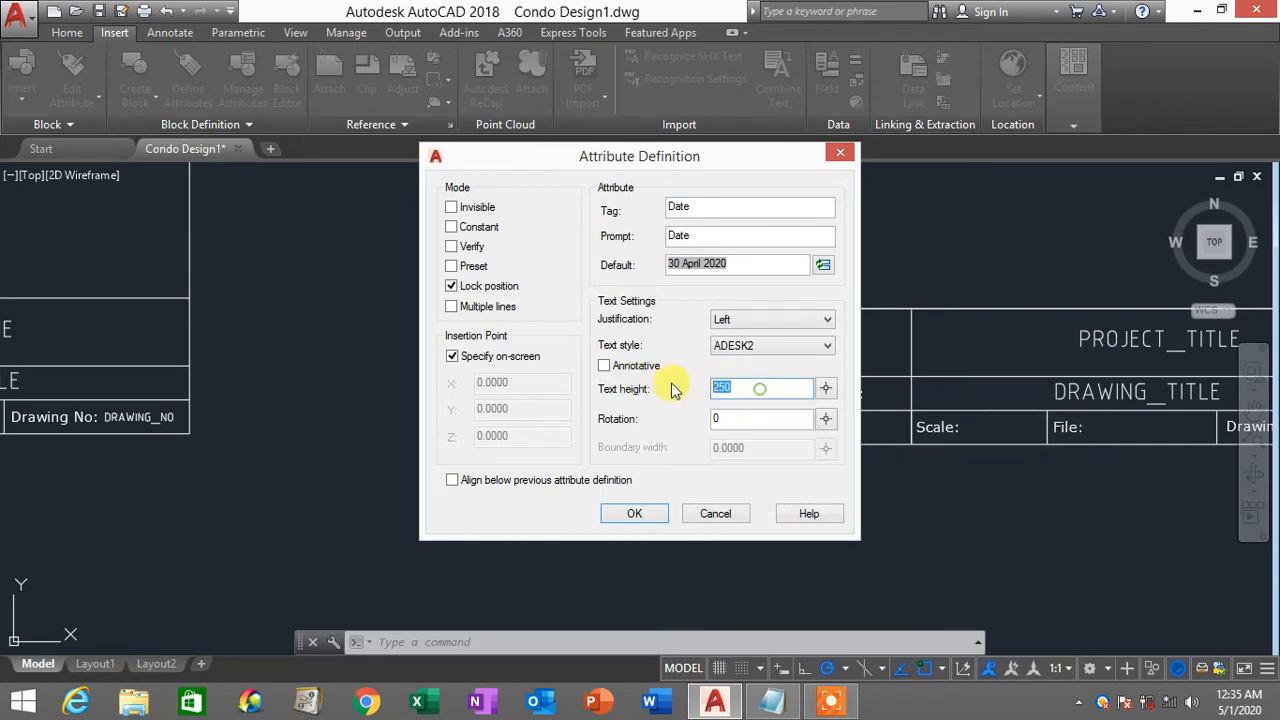
drag(760, 392, 655, 391)
double_click(743, 388)
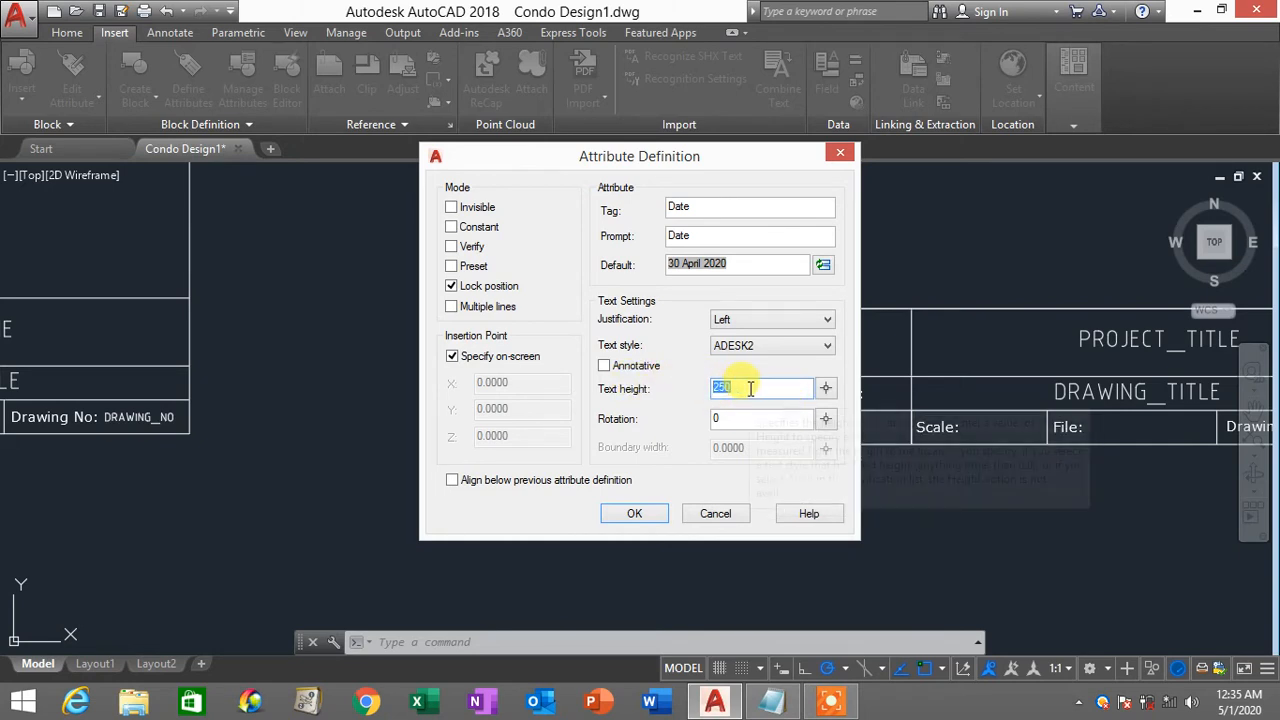
click(636, 514)
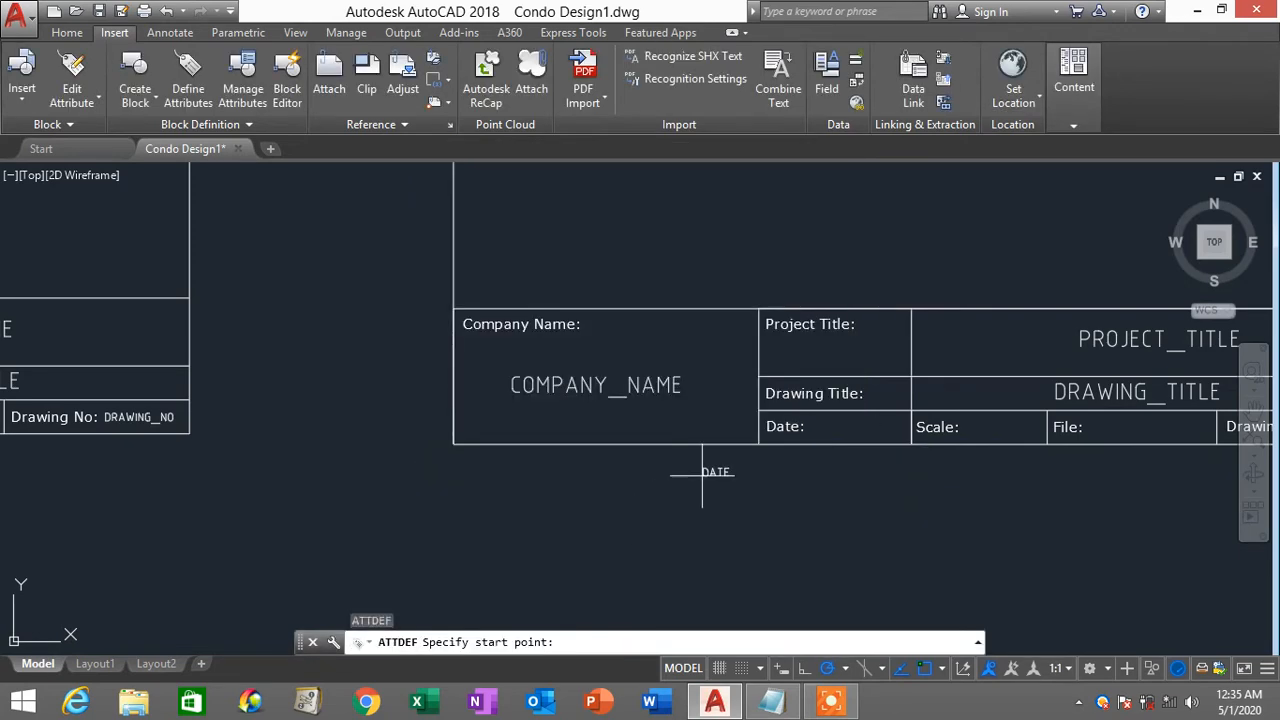
scroll(860, 428, up, 2)
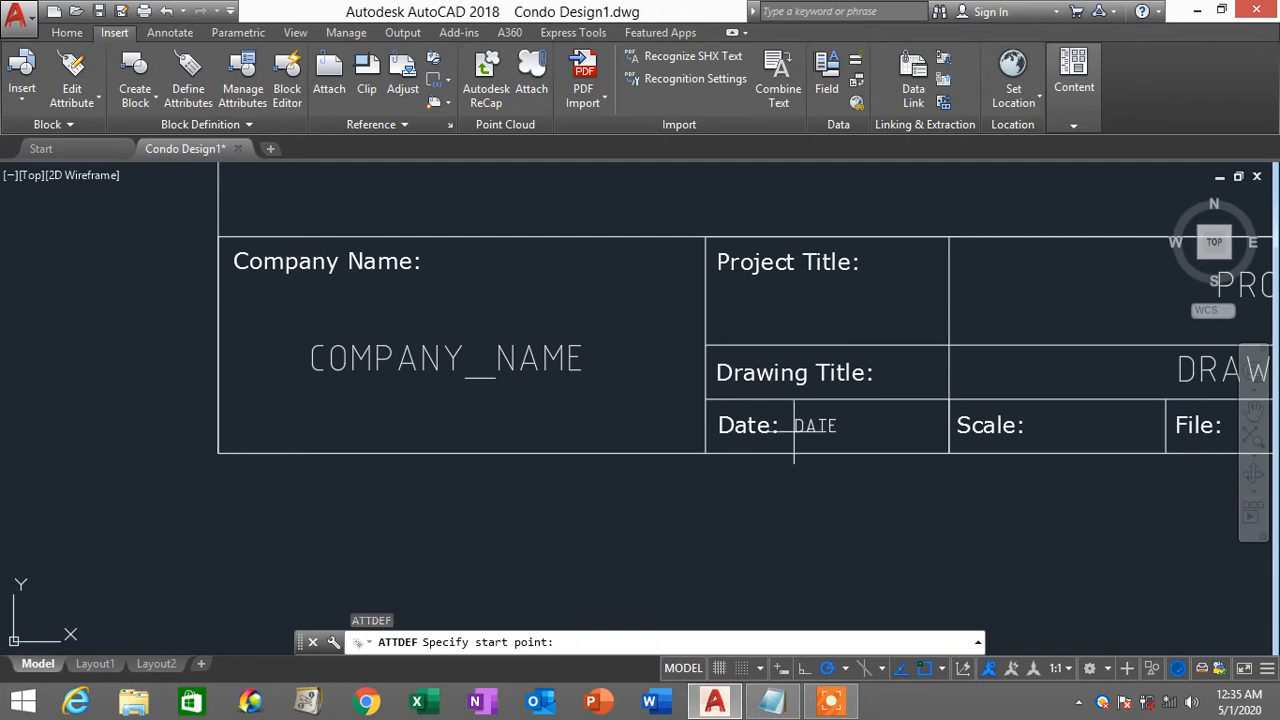
click(794, 426)
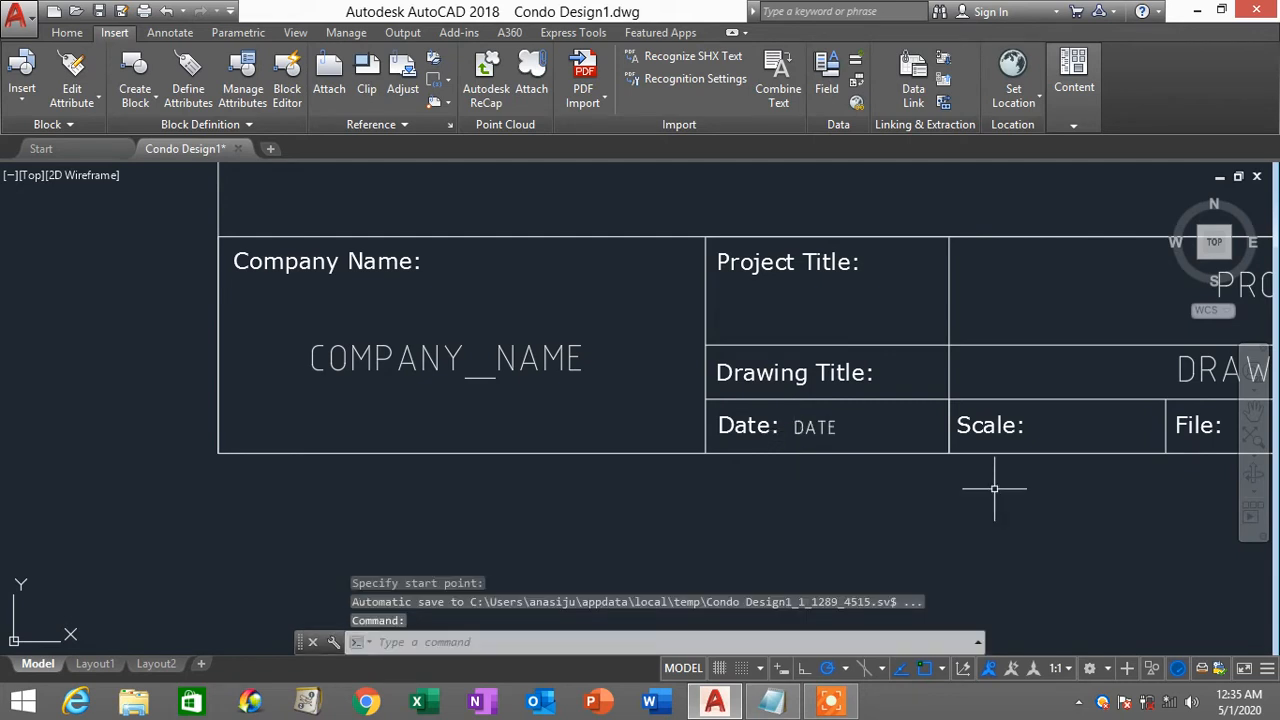
Step: Start another attribute definition for the Scale cell with the tag Scale and the prompt Scale
scroll(991, 491, down, 2)
middle_drag(991, 491, 864, 471)
text(A)
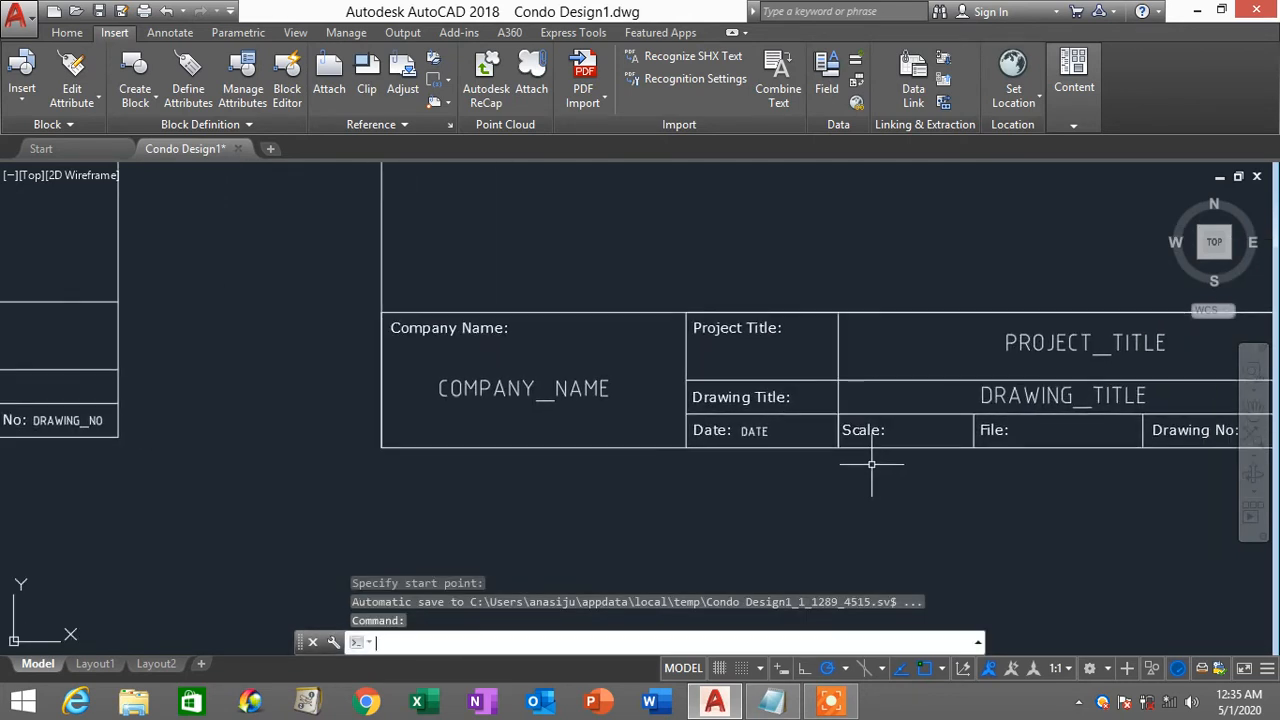
text(TT)
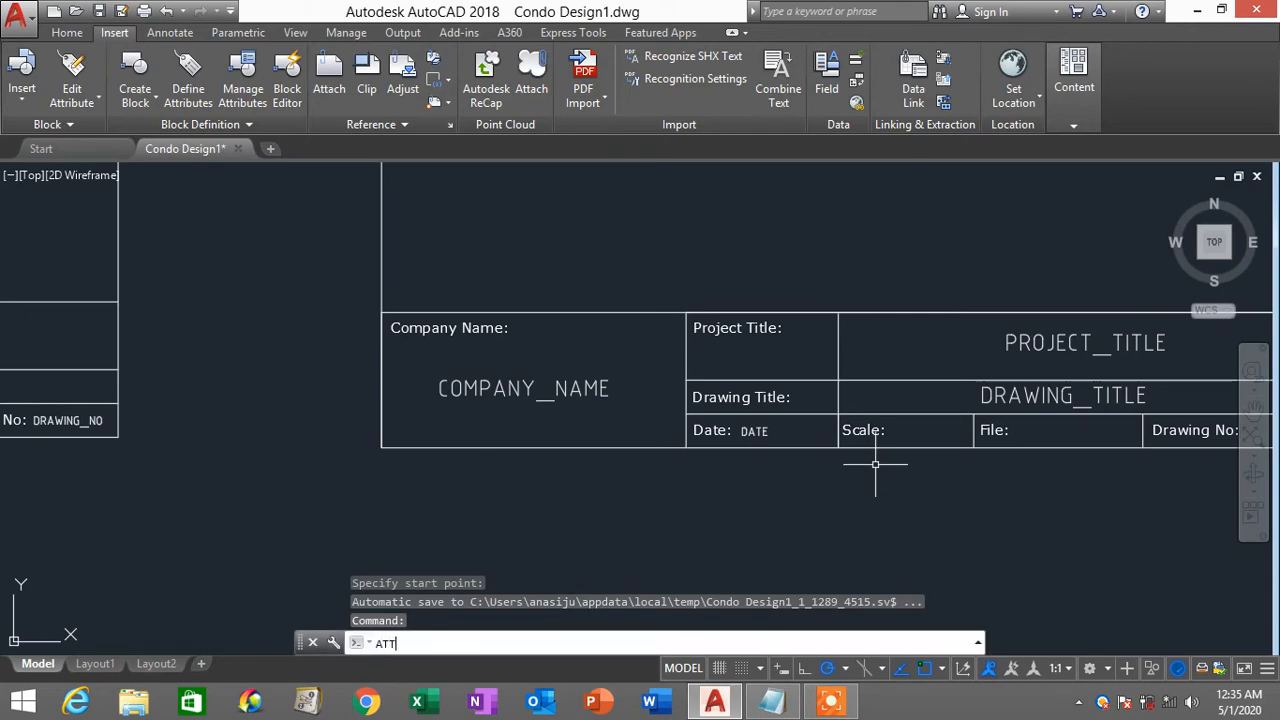
key(Return)
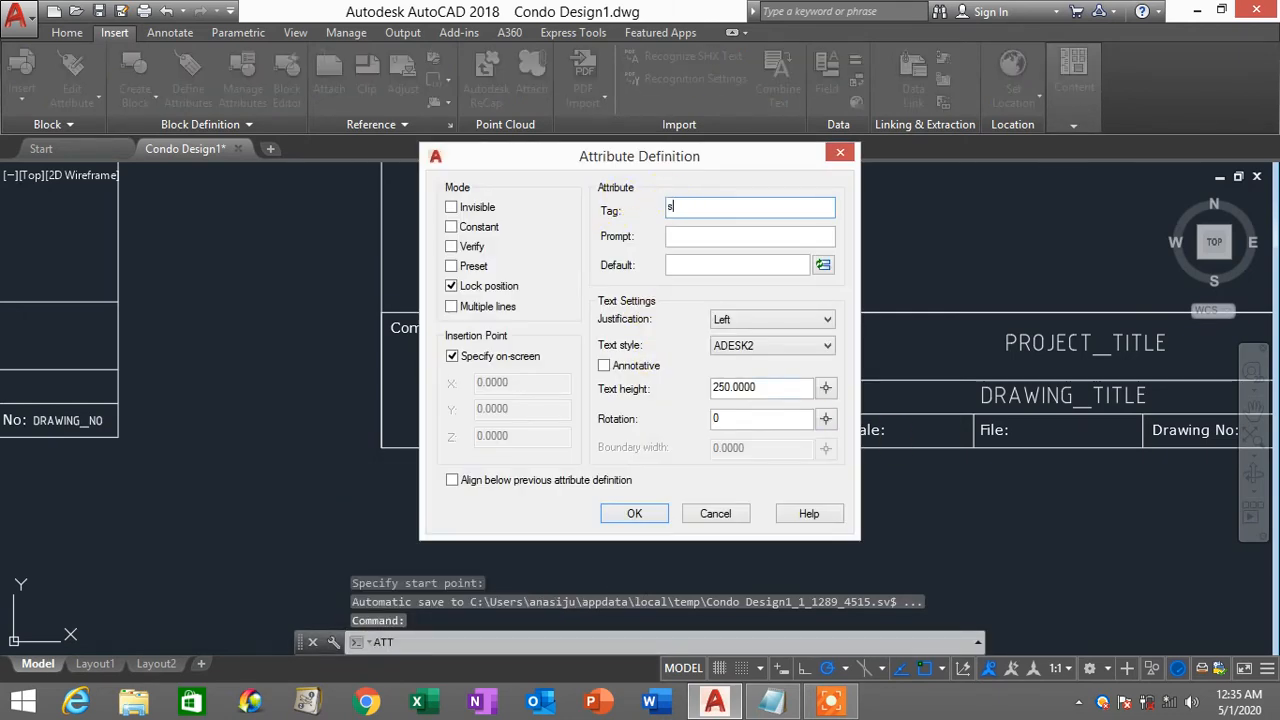
text(sCH)
key(BackSpace)
key(BackSpace)
key(BackSpace)
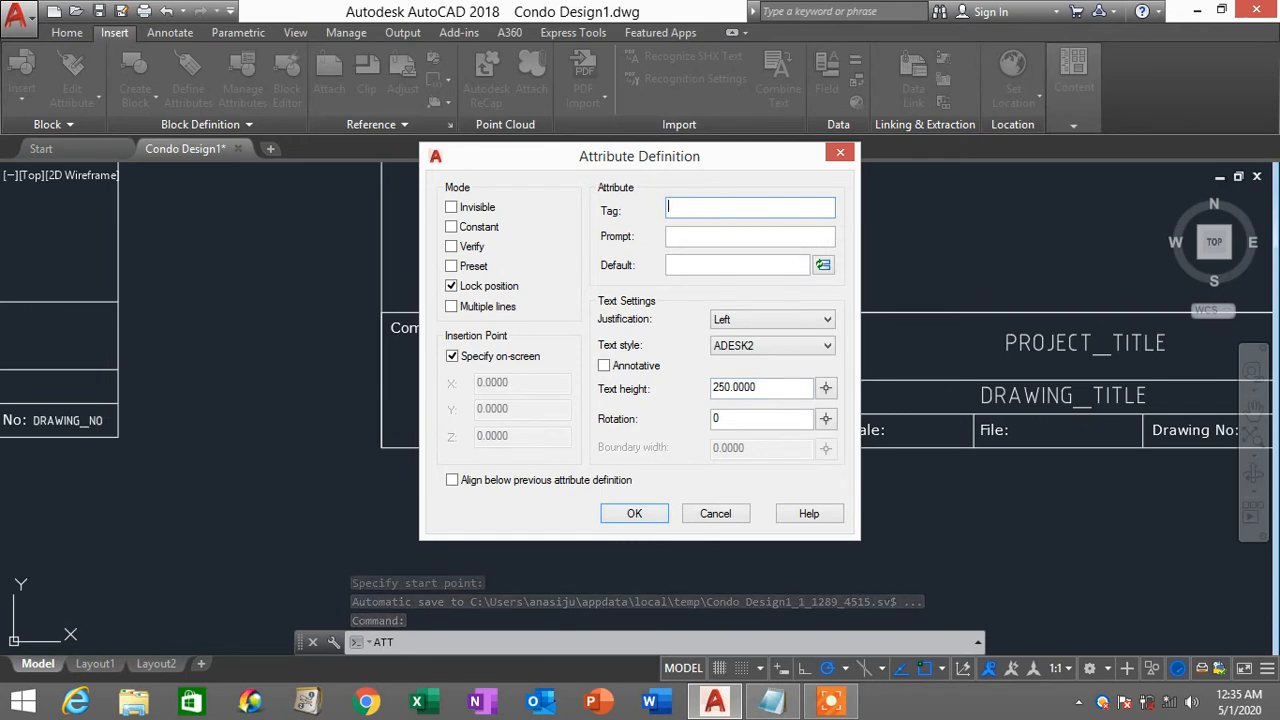
text(SC)
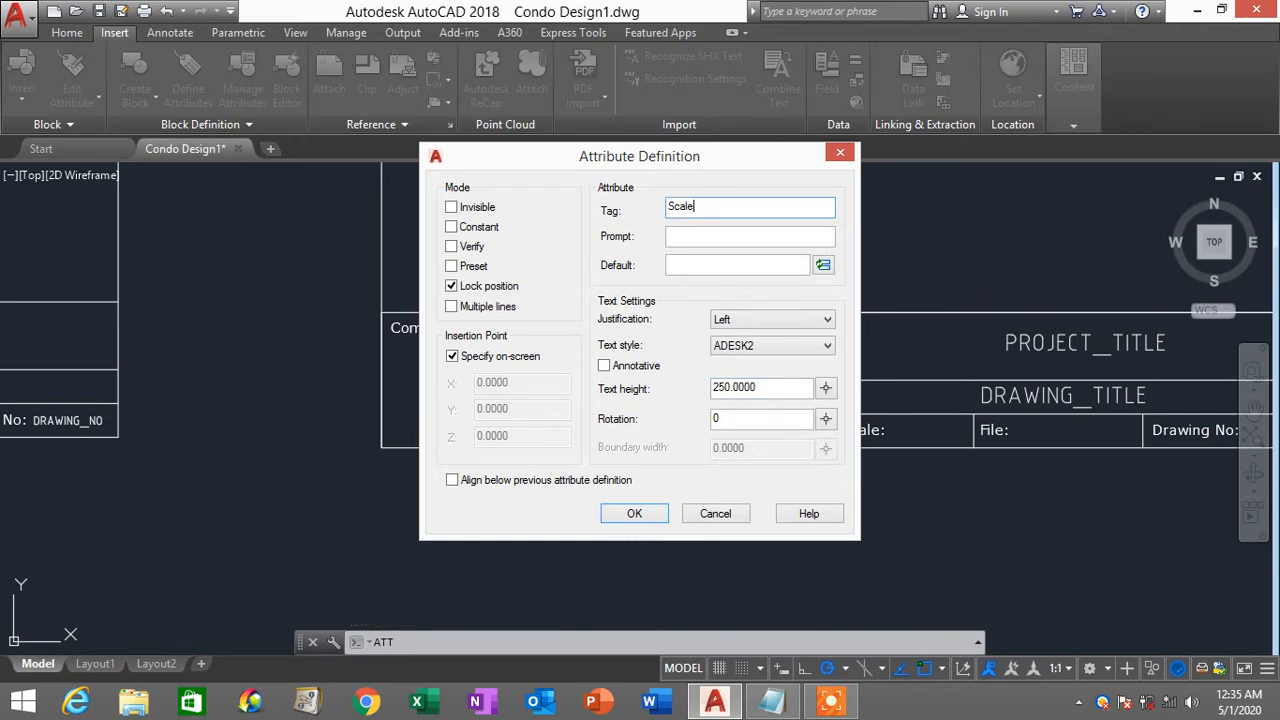
click(720, 235)
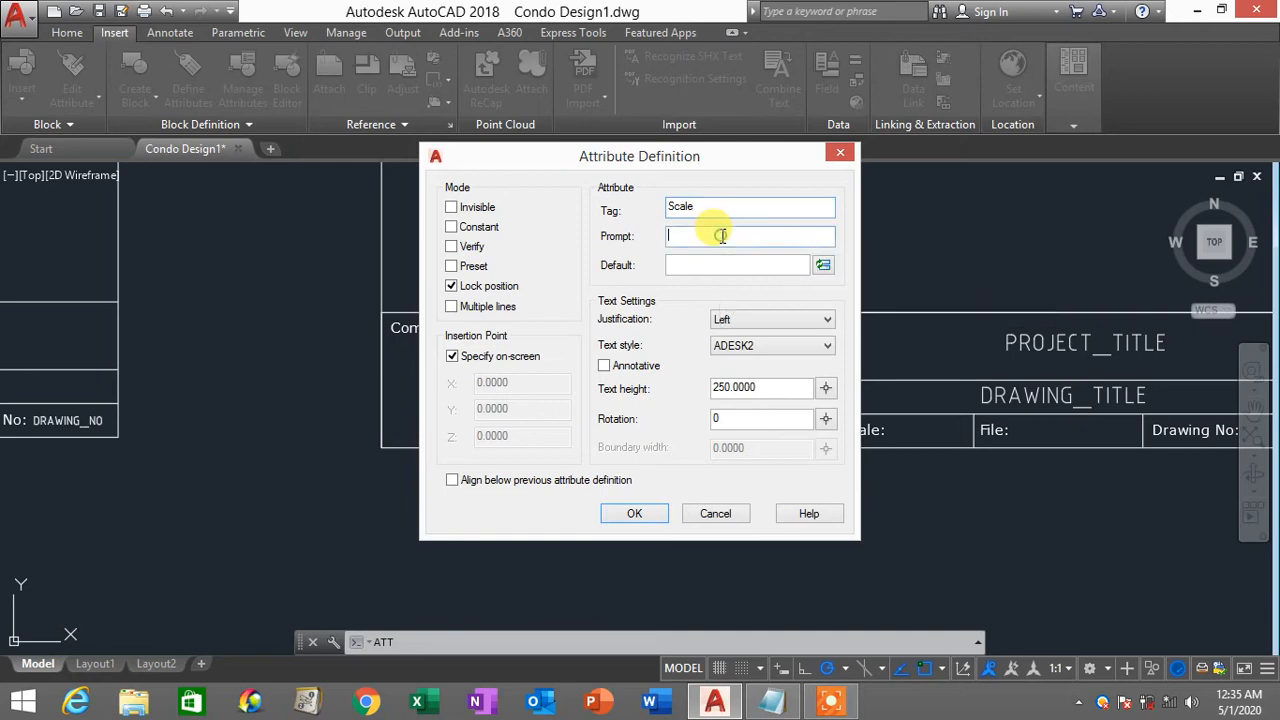
text(Scale)
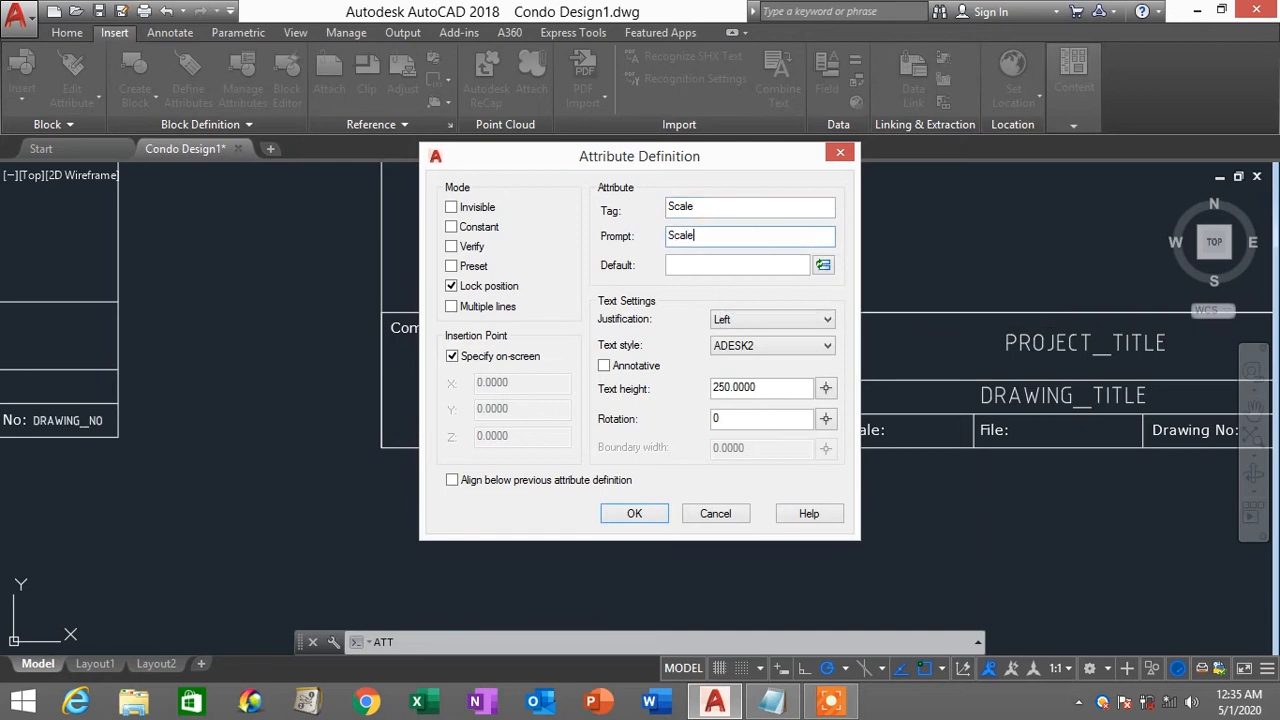
Step: Set the Scale attribute's justification to Middle center, leave its default value empty, and place it in the Scale cell
click(705, 265)
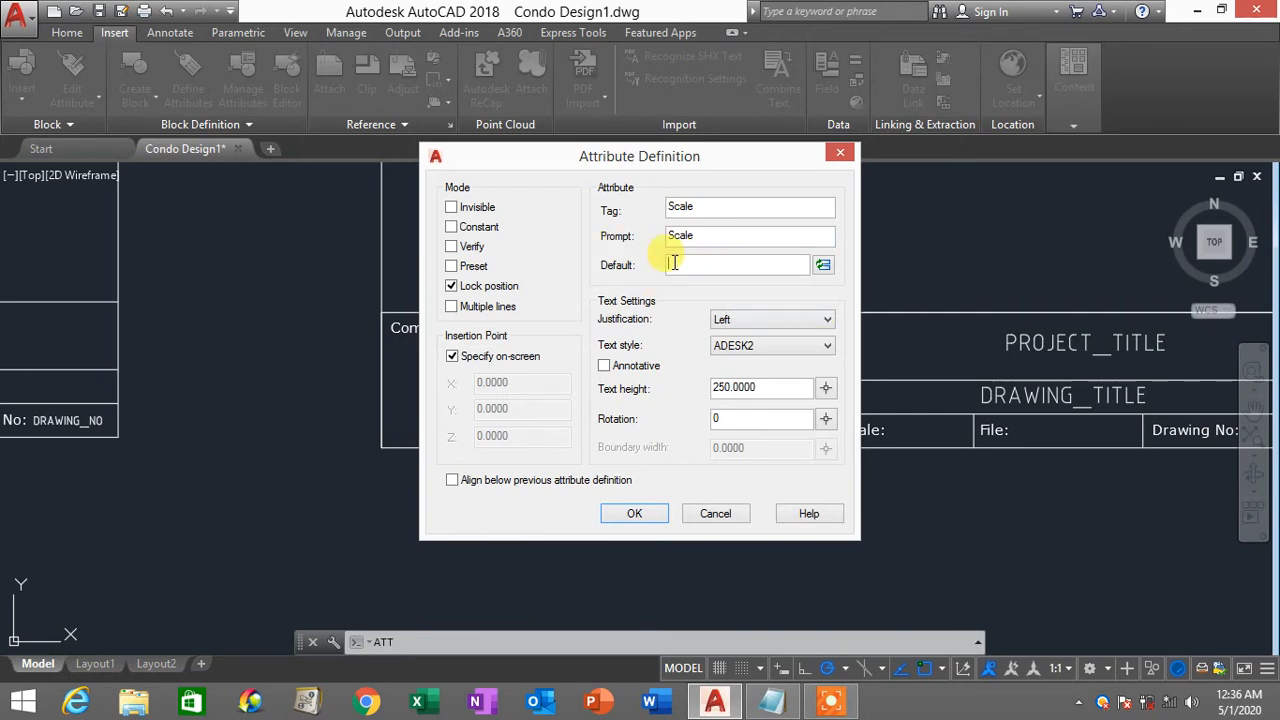
click(743, 320)
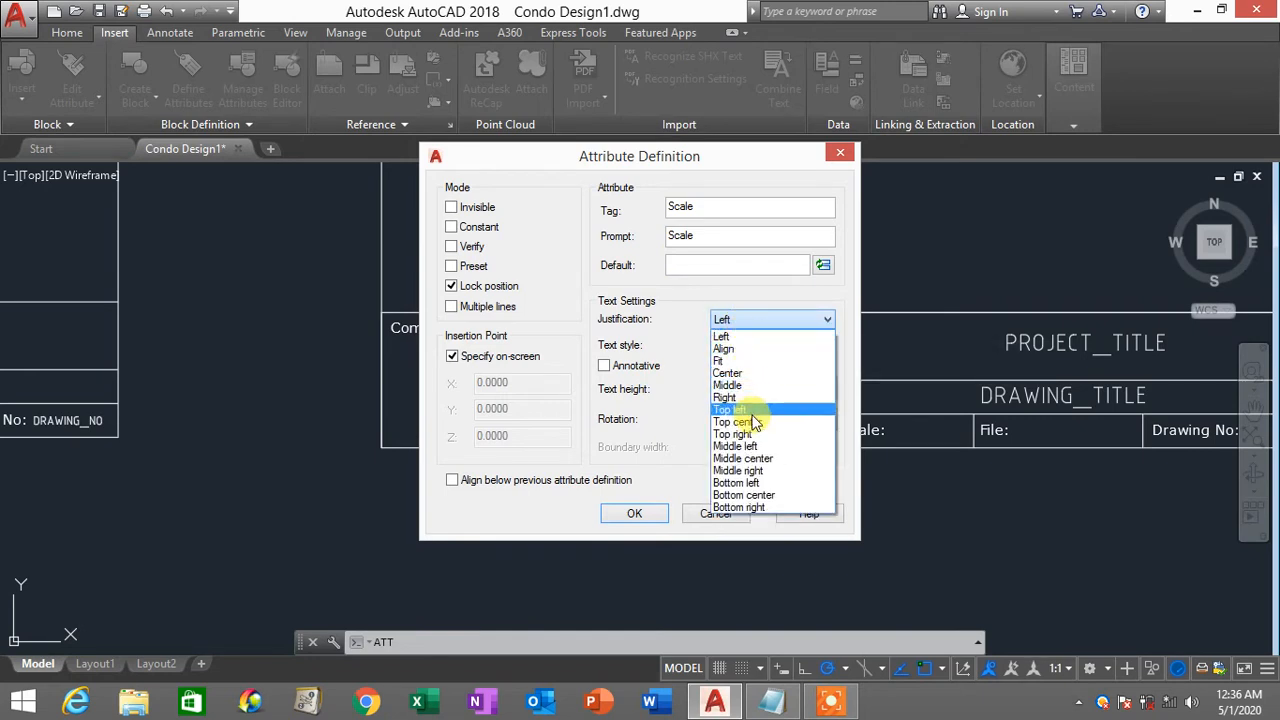
click(762, 459)
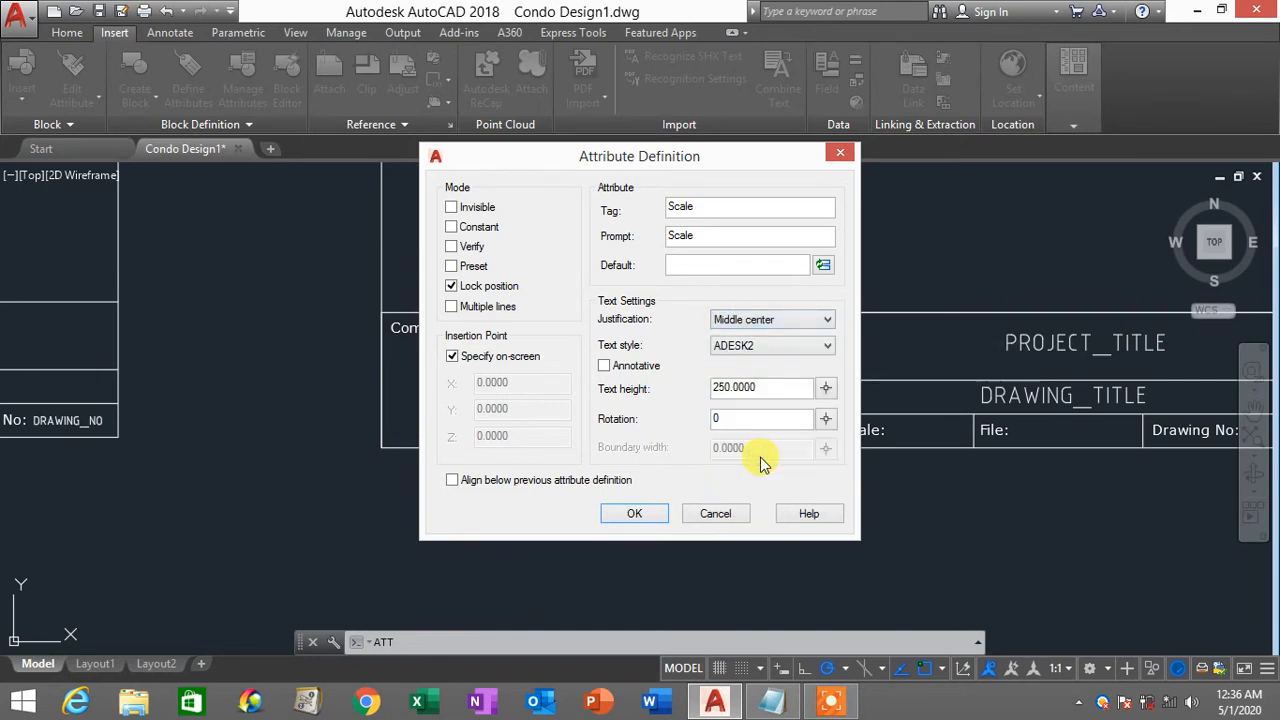
drag(766, 388, 701, 394)
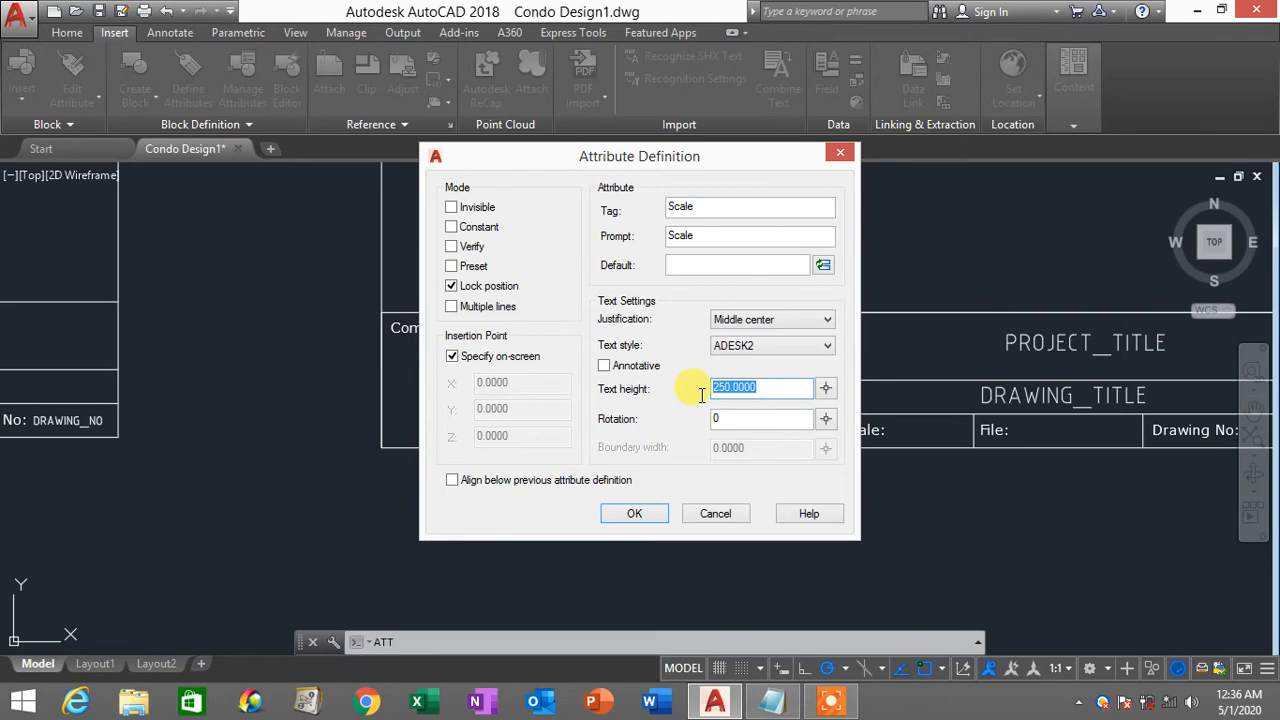
click(634, 513)
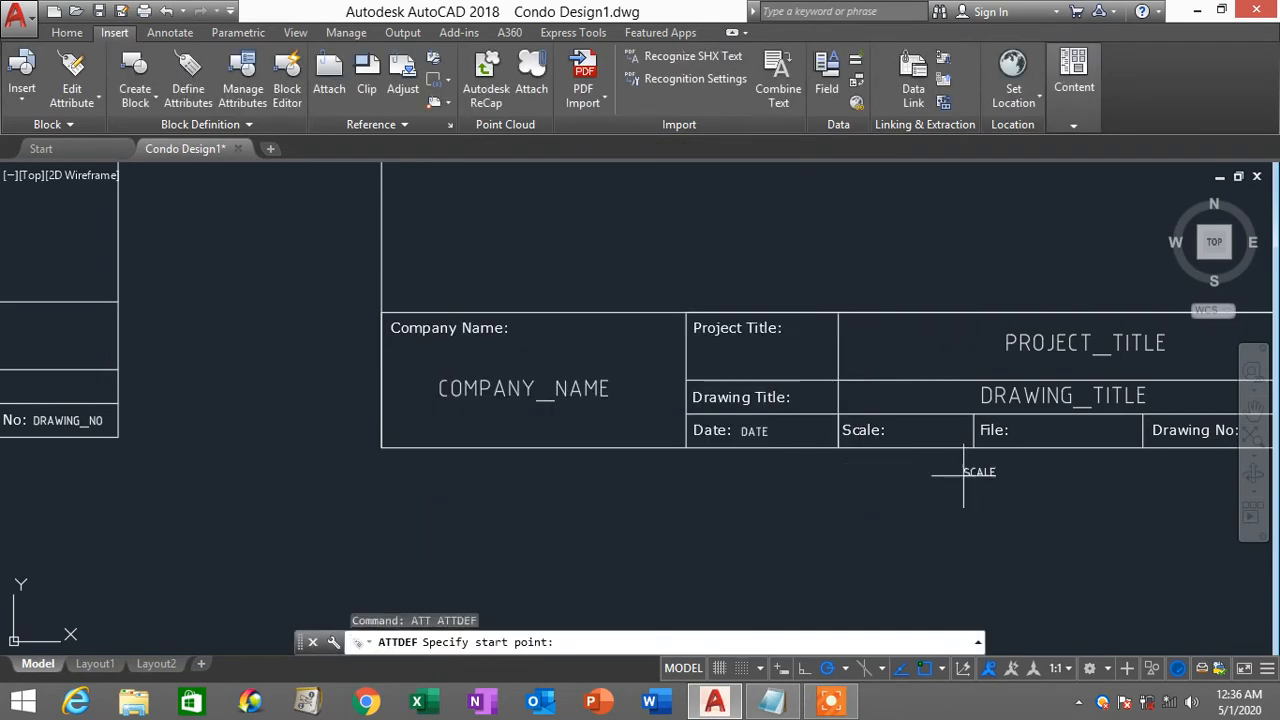
scroll(890, 425, up, 3)
scroll(886, 423, up, 2)
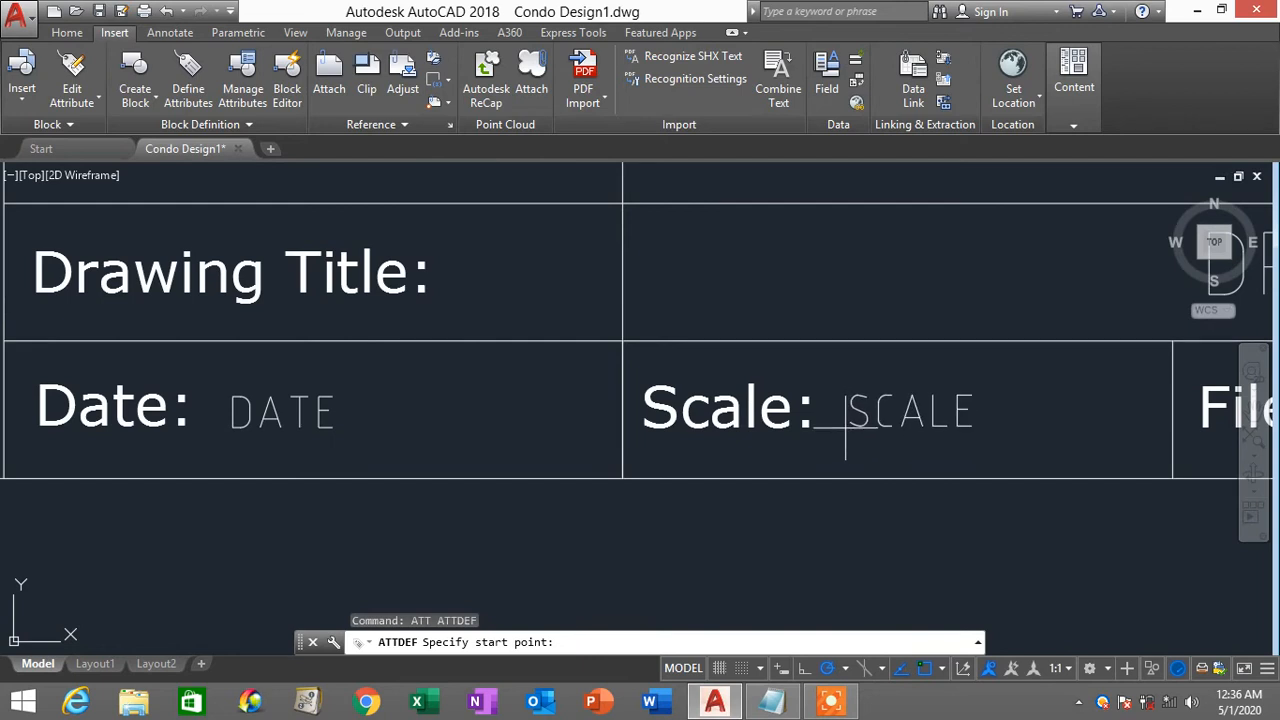
click(786, 445)
Step: Move the Scale attribute clear of the Scale: label so it sits just to the right of it
text(m)
key(Return)
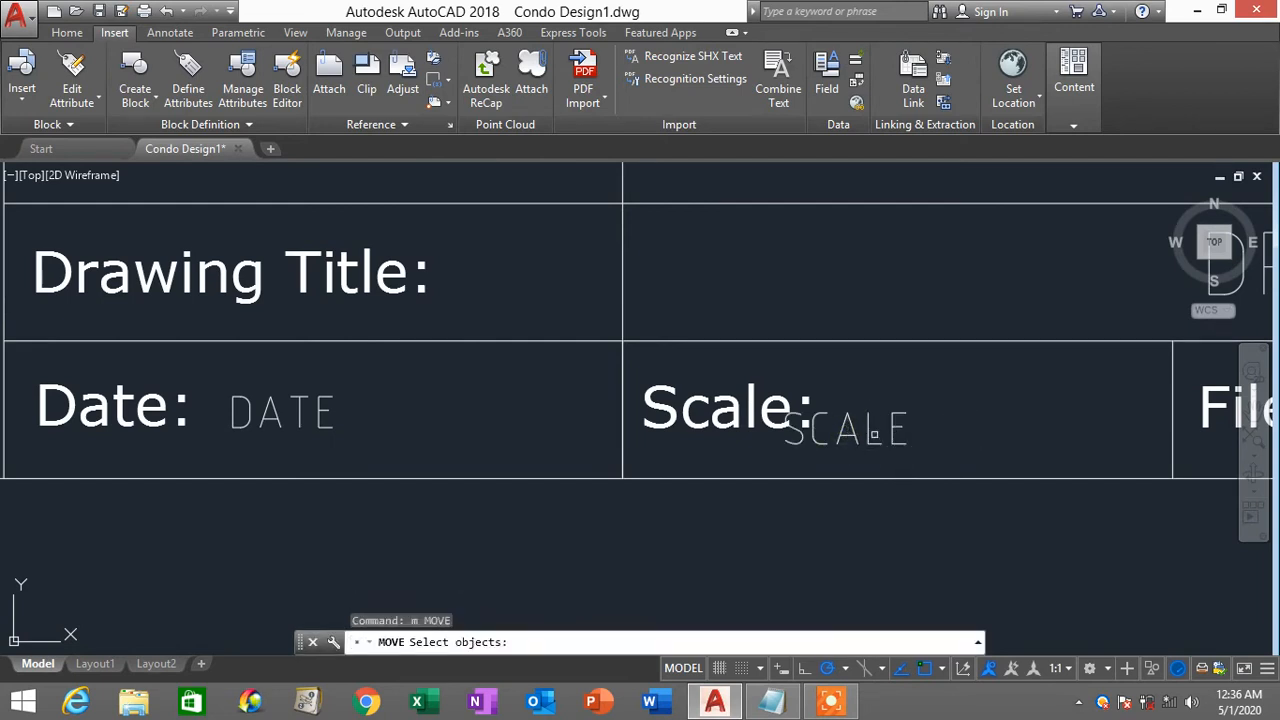
click(880, 432)
click(848, 430)
key(Return)
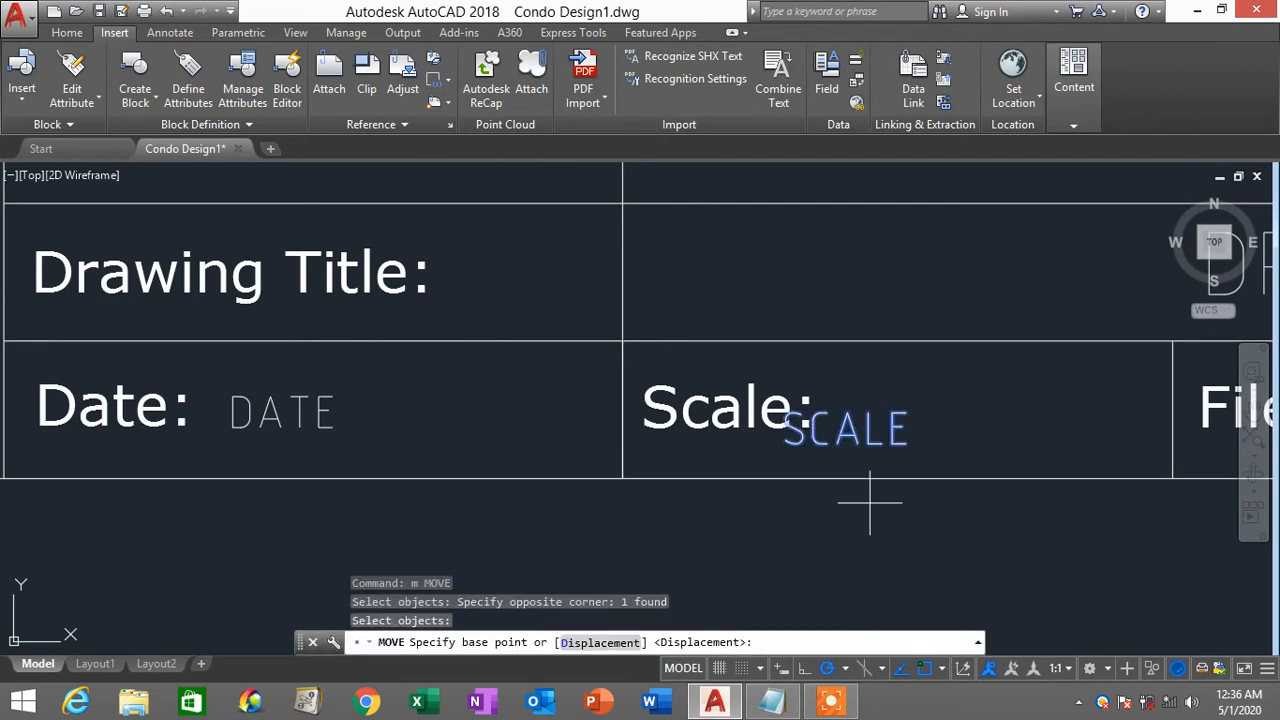
click(870, 520)
click(930, 496)
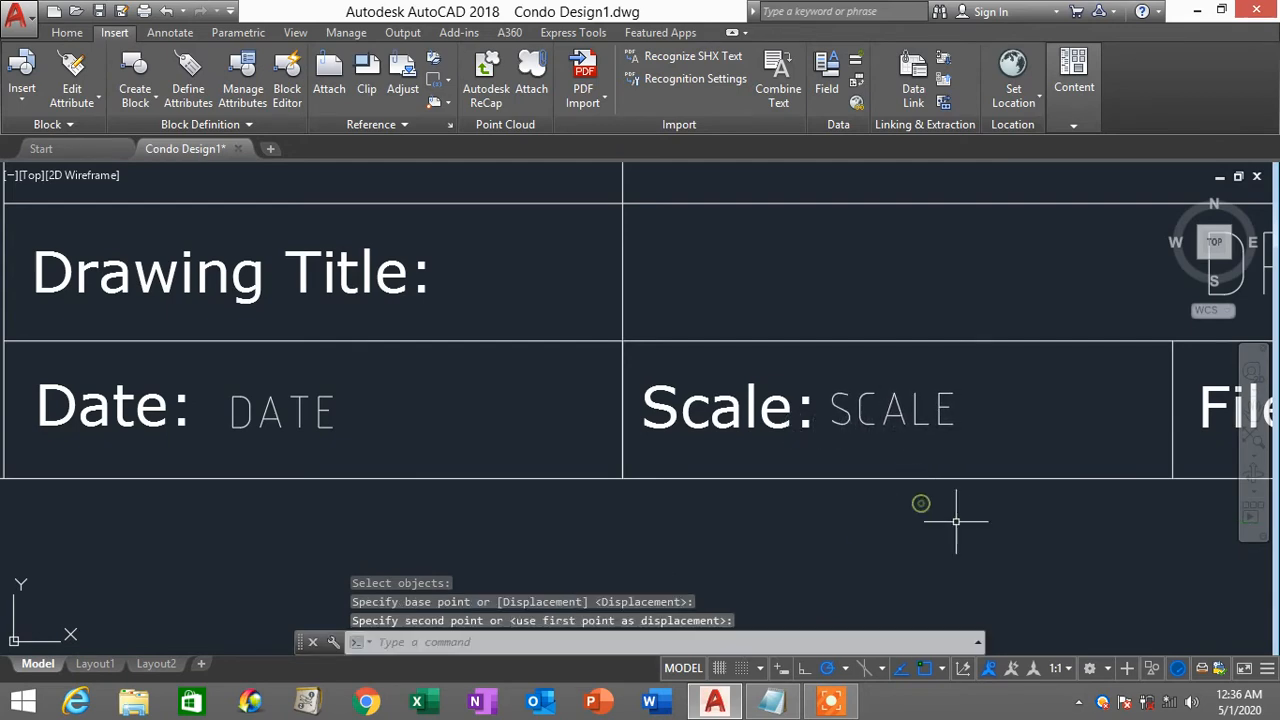
Step: Start an attribute definition for the File cell with the tag Filename and the prompt Filename
scroll(960, 520, down, 3)
mouse_move(1060, 628)
middle_down()
mouse_move(855, 470)
mouse_move(790, 400)
mouse_move(765, 396)
middle_up()
scroll(786, 357, up, 4)
scroll(814, 360, down, 4)
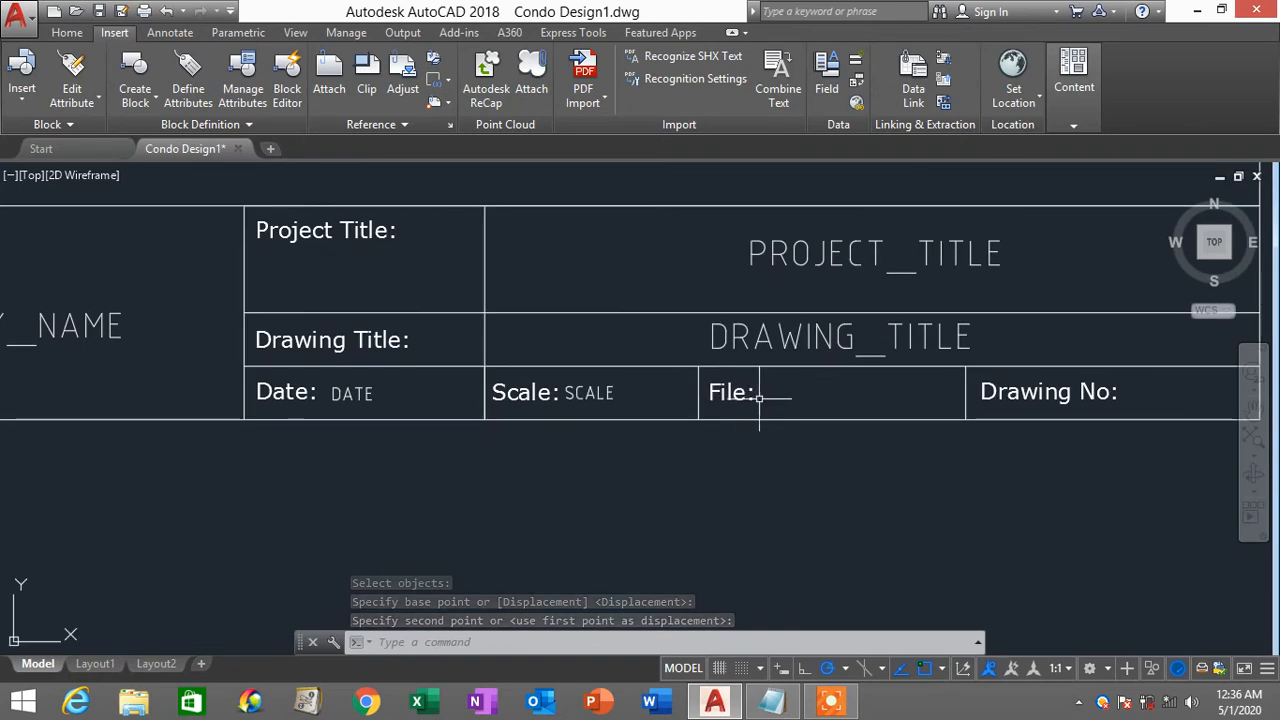
text(ATT)
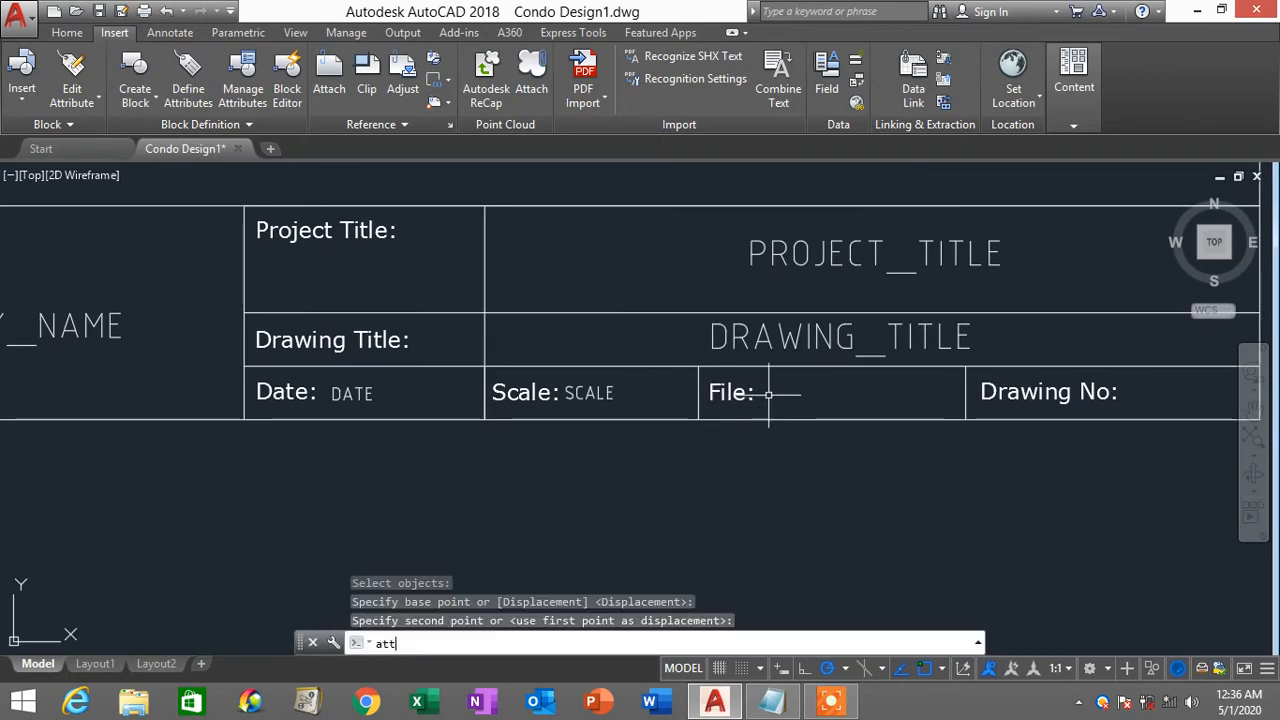
click(762, 390)
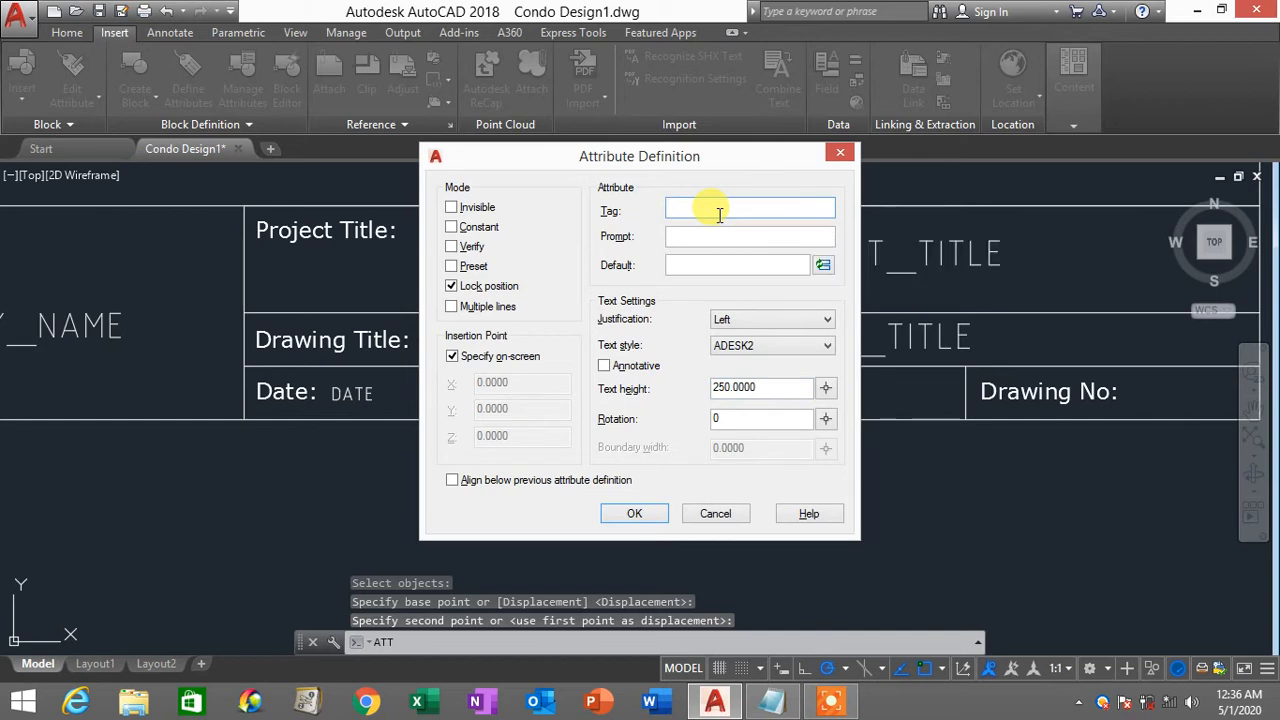
text(Dile)
key(BackSpace)
key(BackSpace)
key(BackSpace)
key(BackSpace)
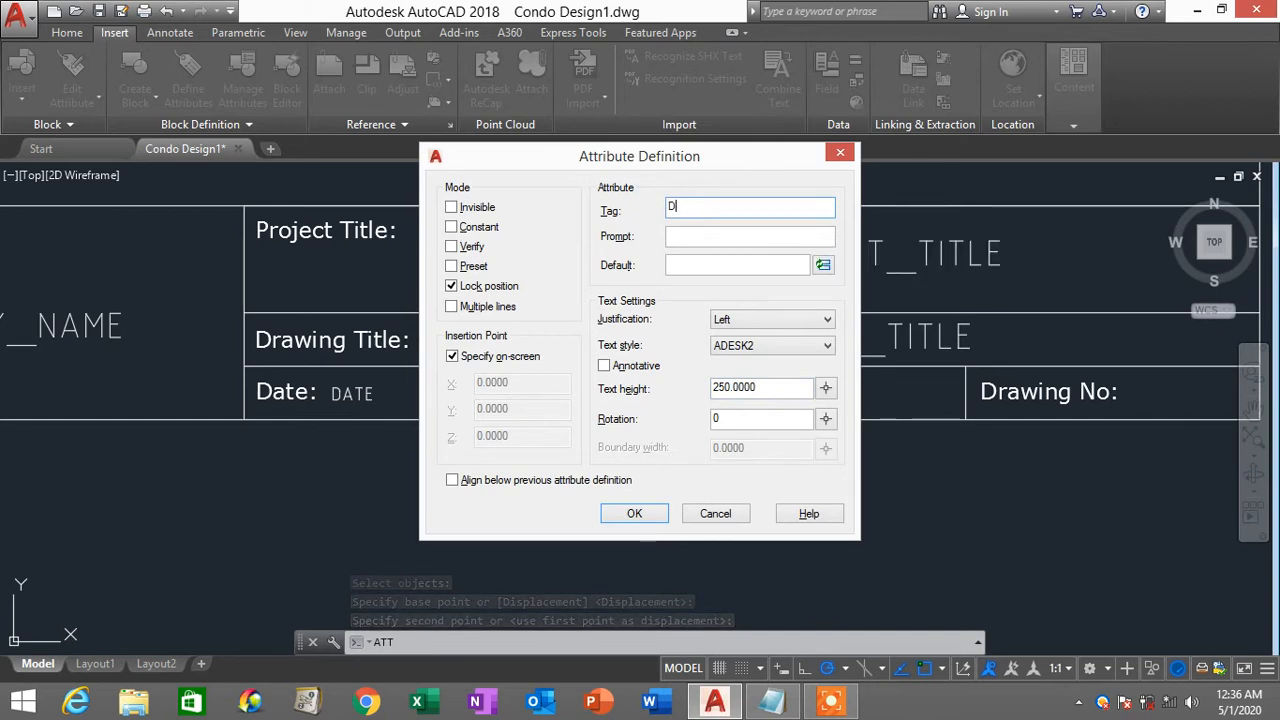
text(f)
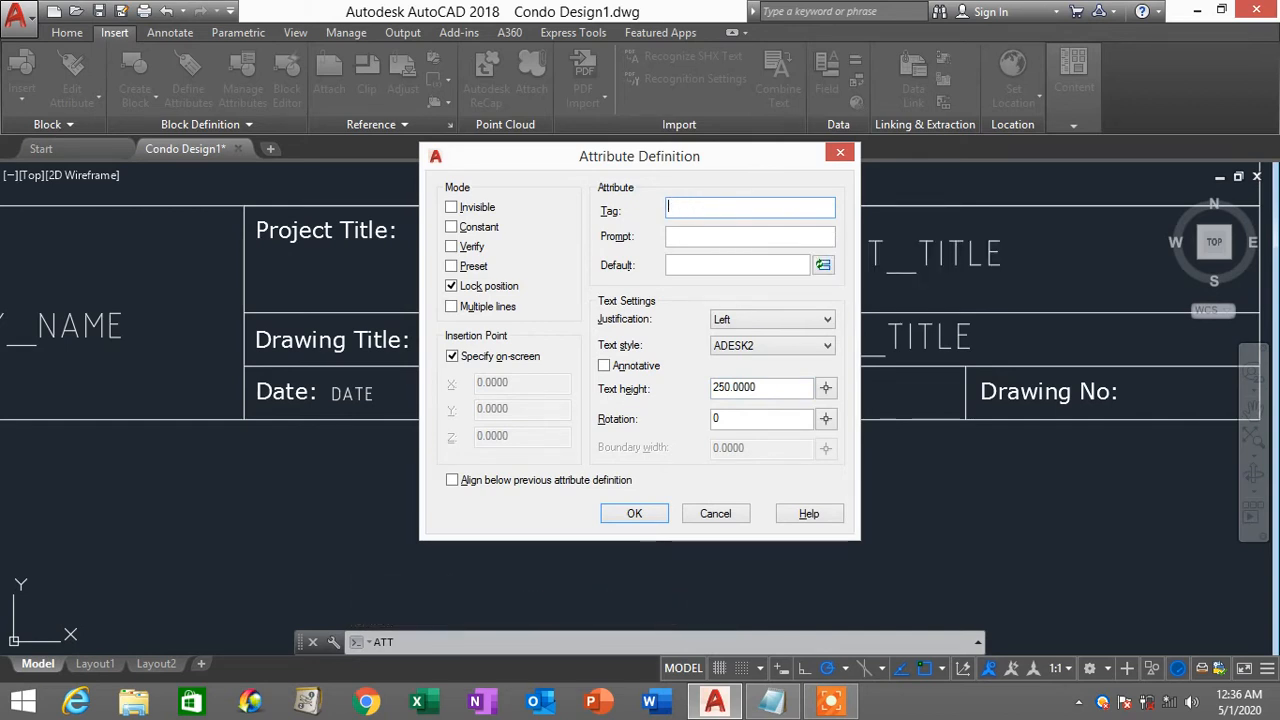
text(ilename)
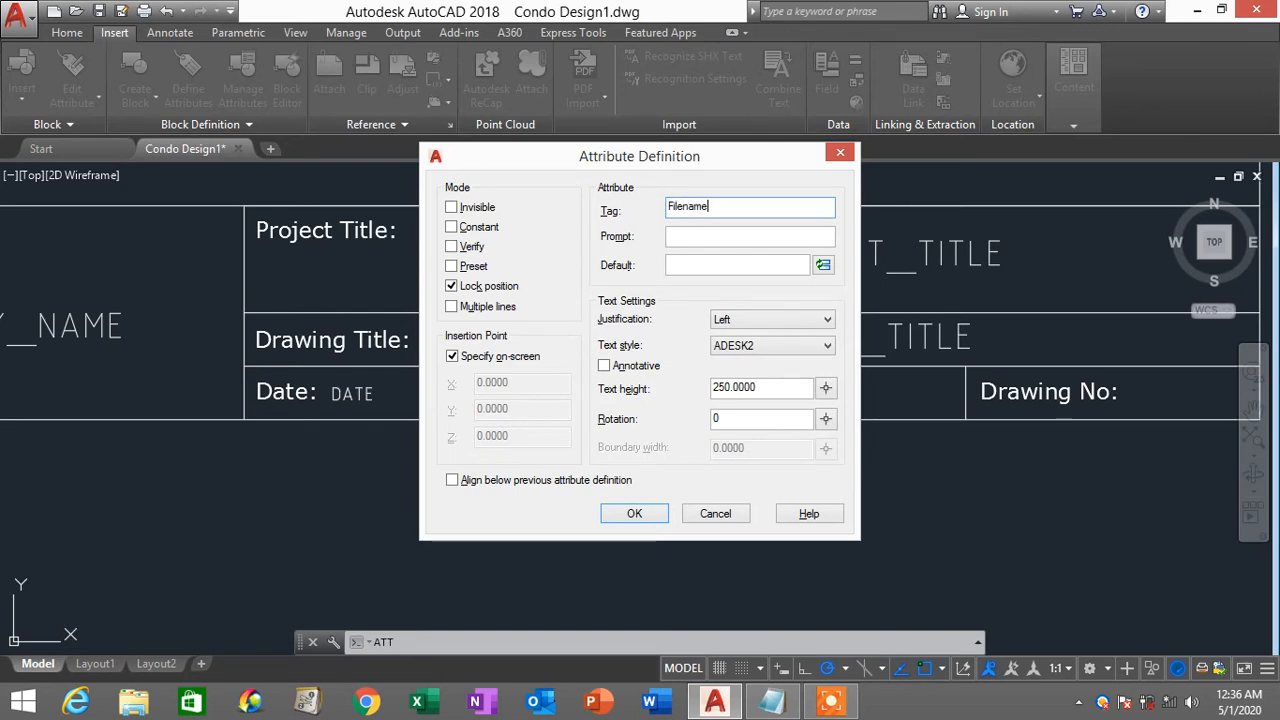
click(695, 238)
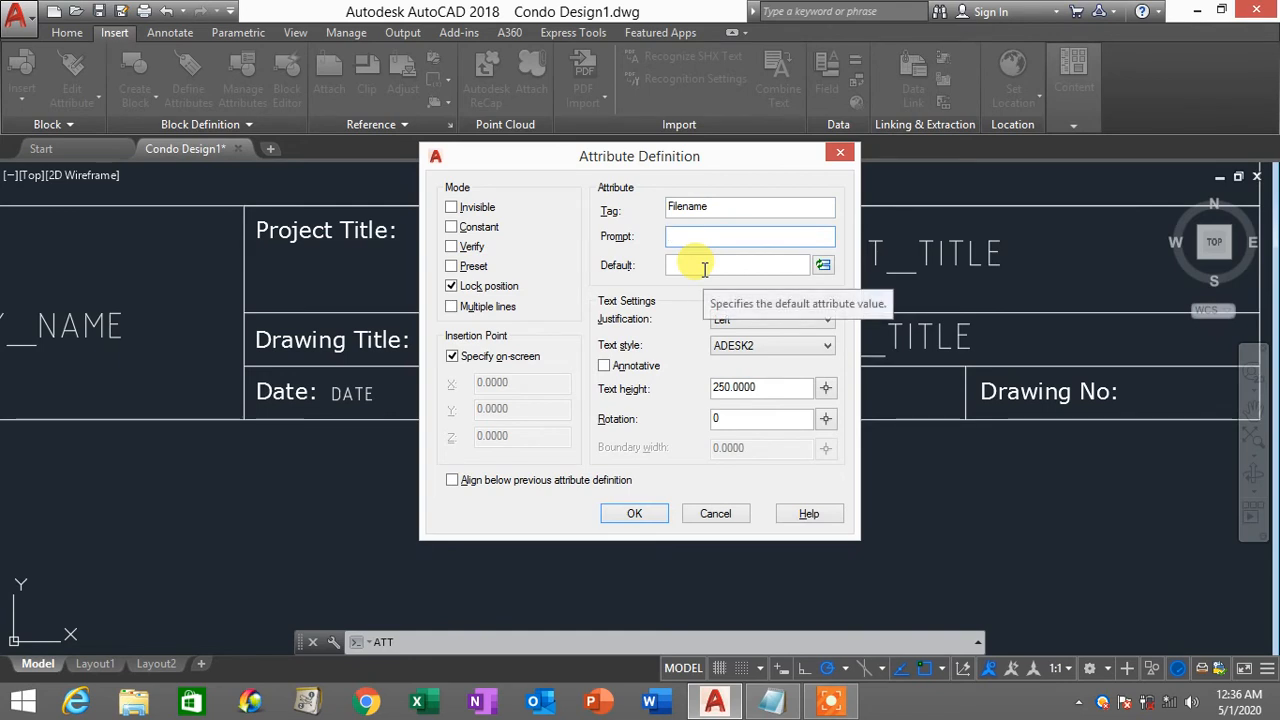
text(Filename)
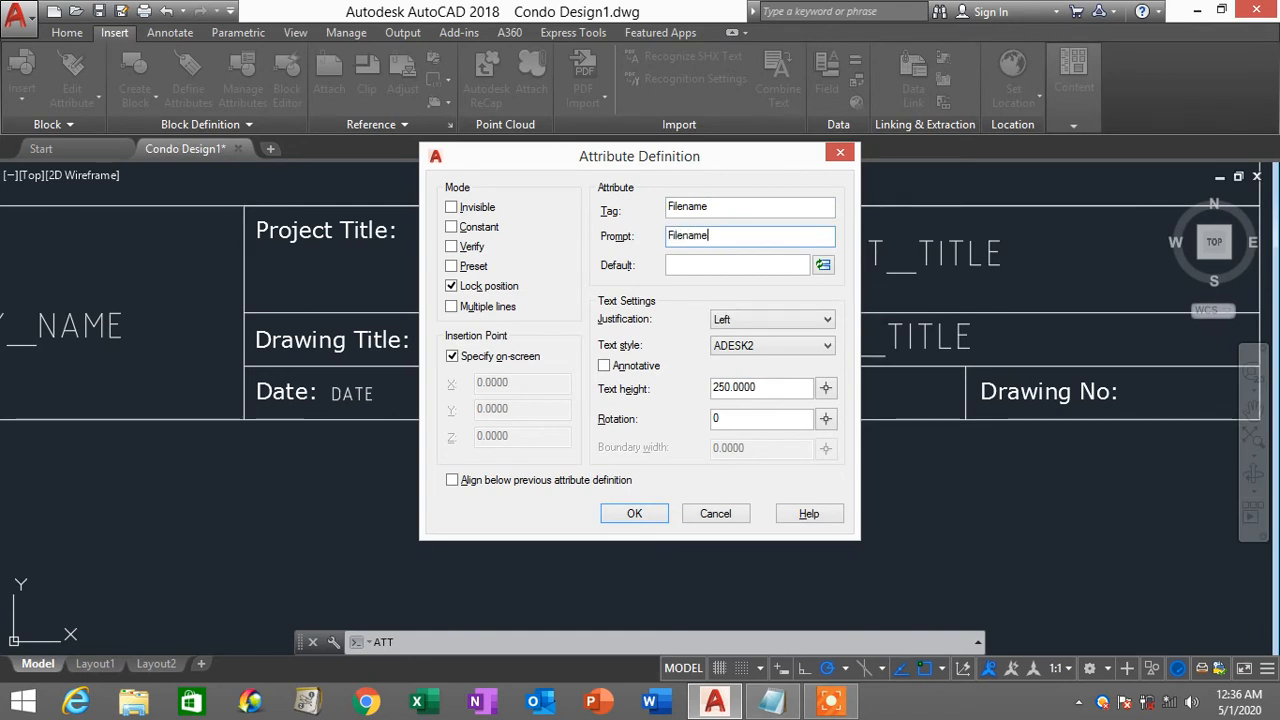
Step: Use the Document category's Filename field, filename only with extension, as the default value and place the attribute beside the File: label
click(708, 265)
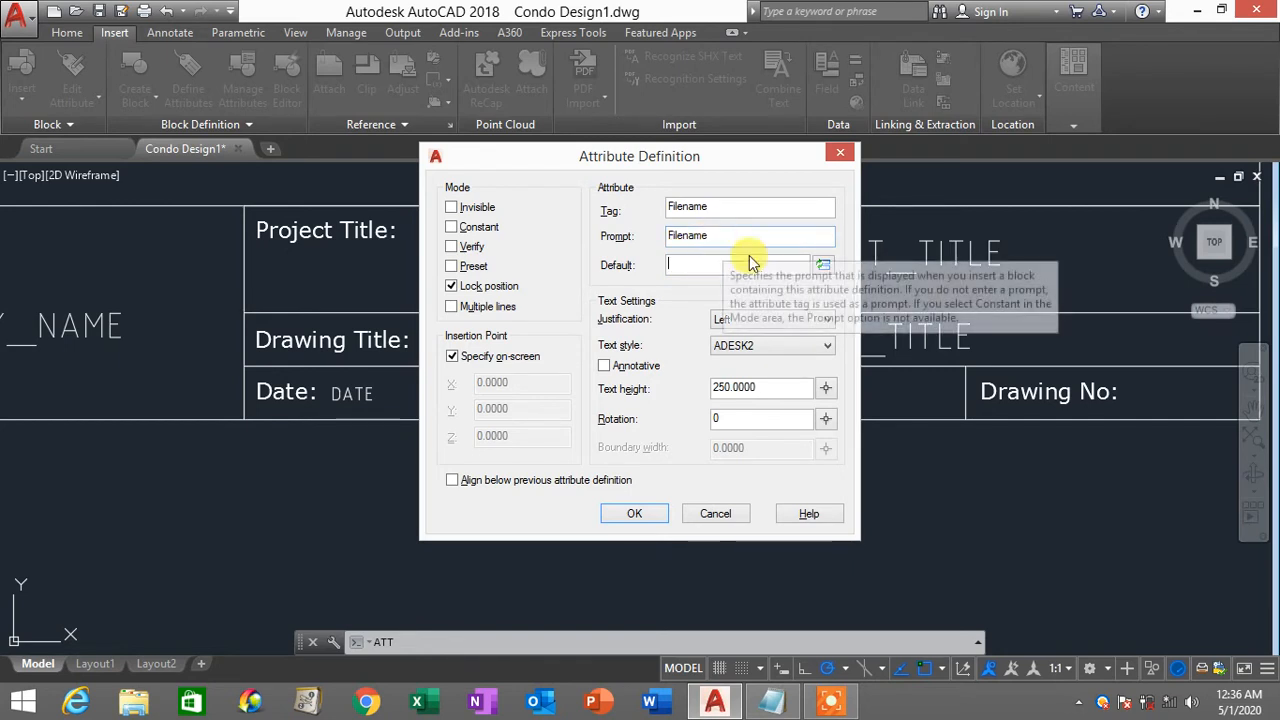
click(824, 267)
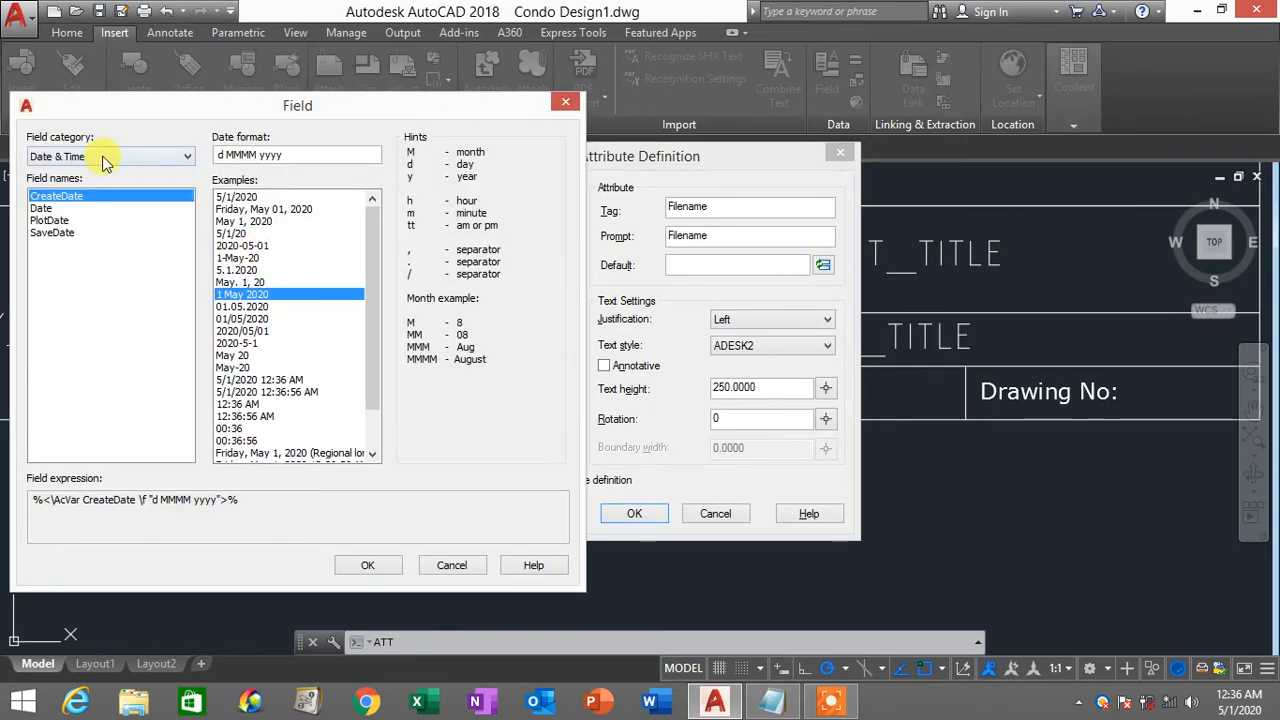
click(103, 160)
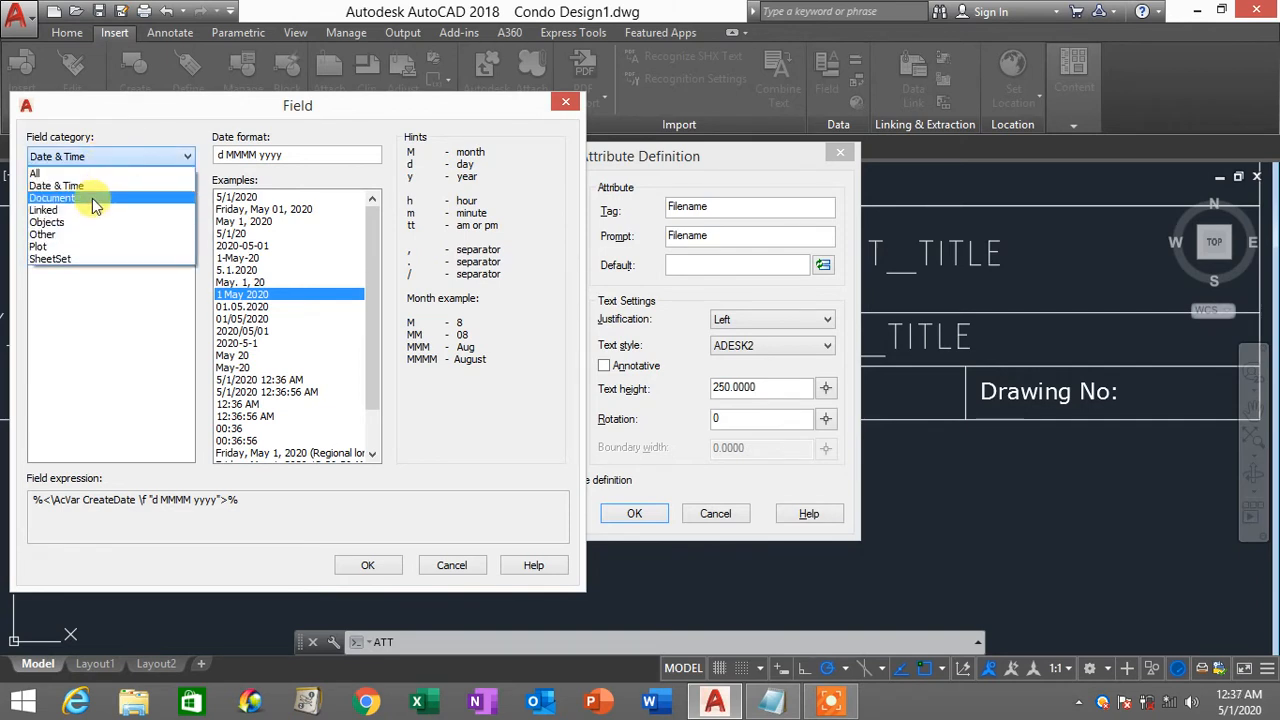
click(92, 198)
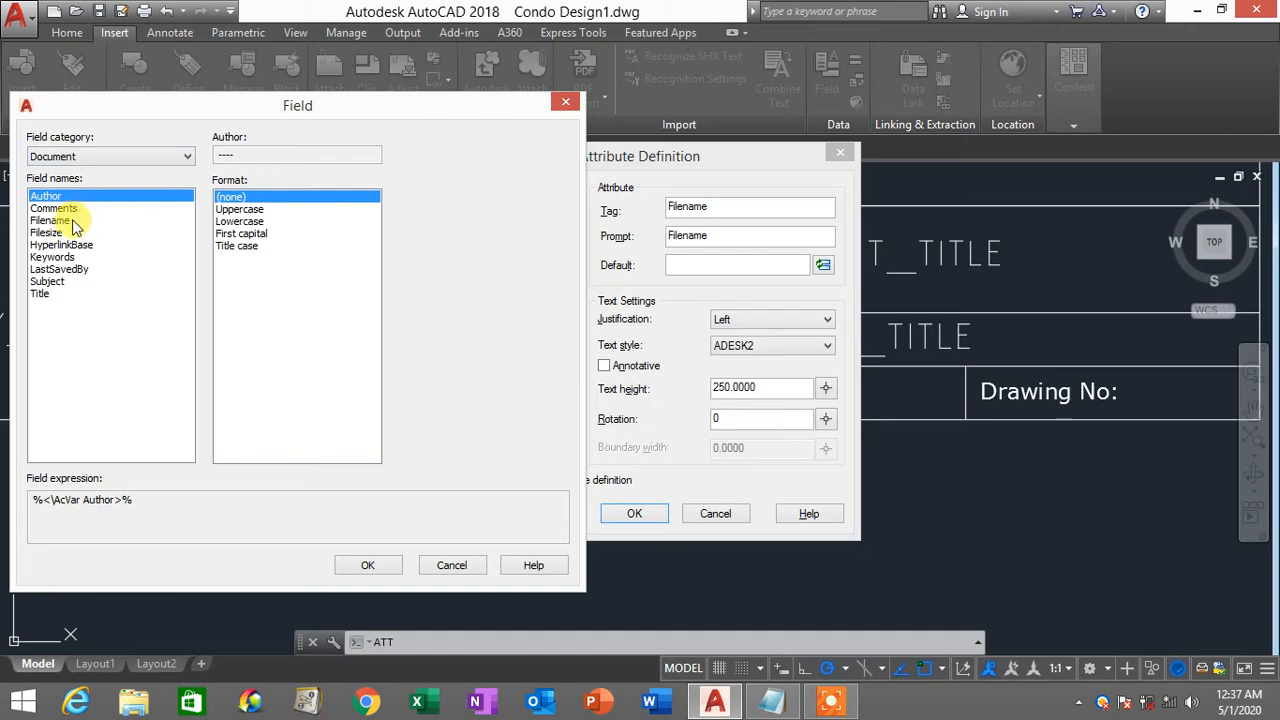
click(73, 222)
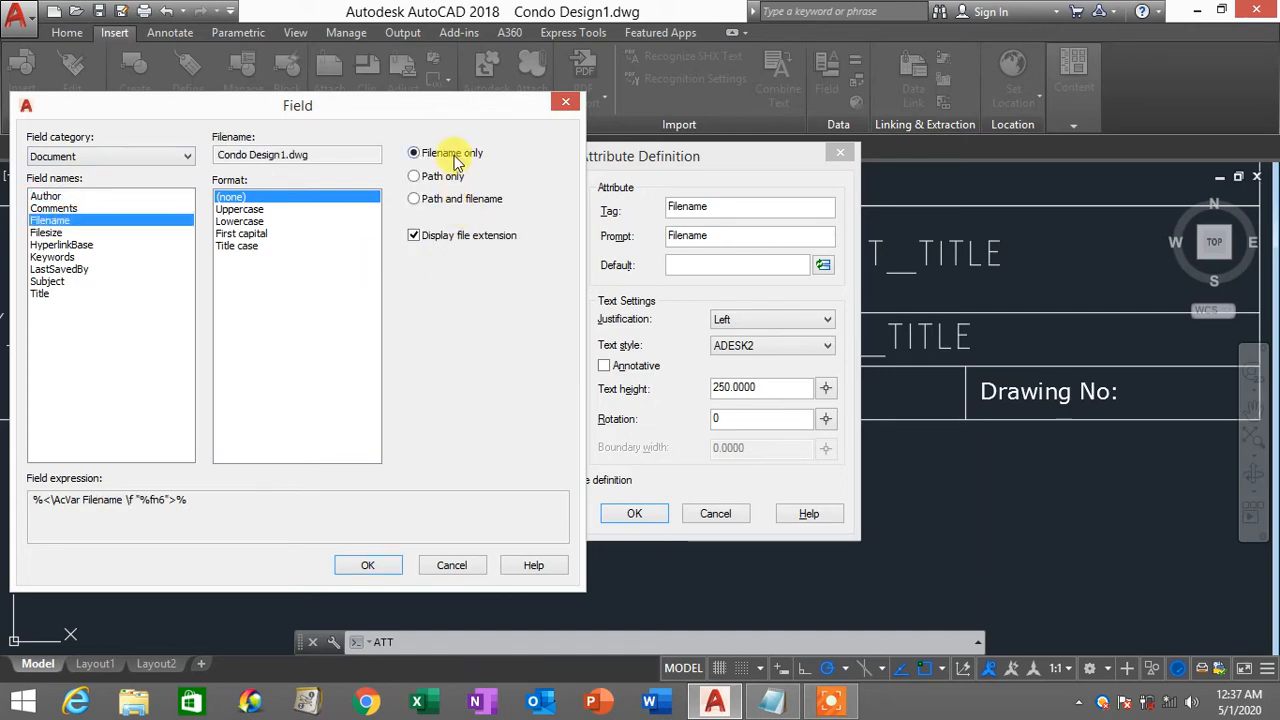
click(368, 565)
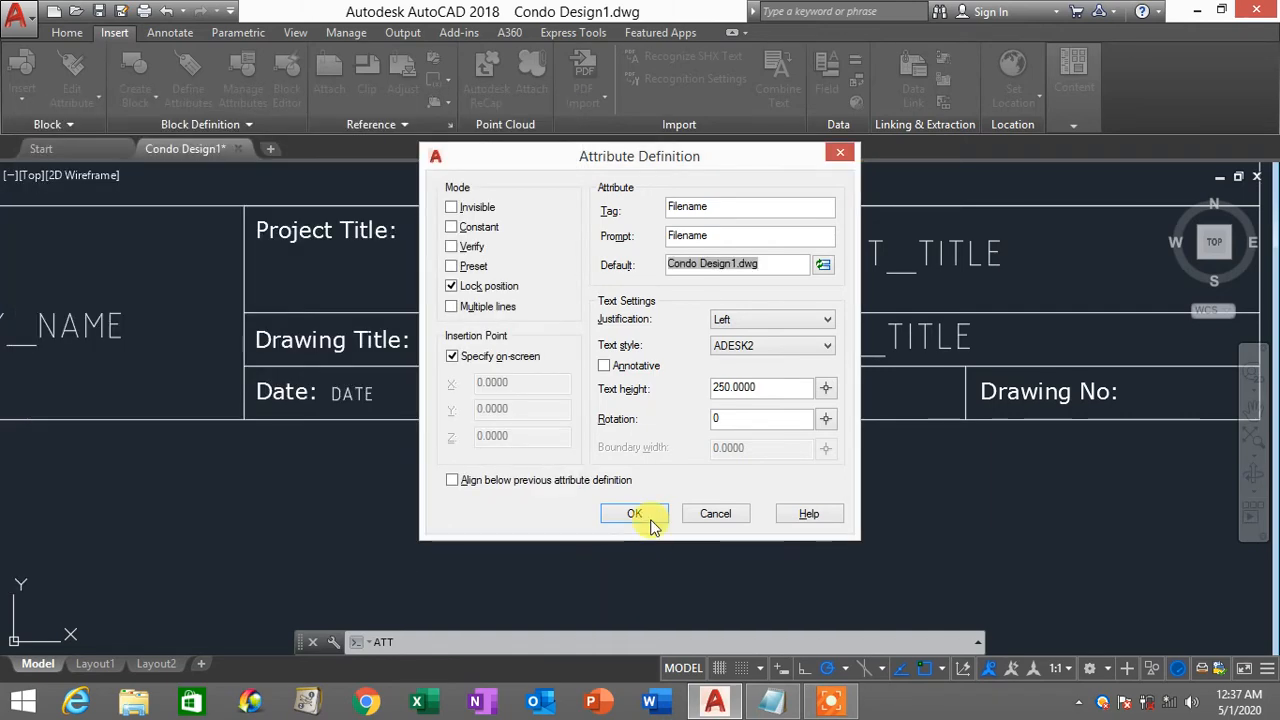
click(638, 514)
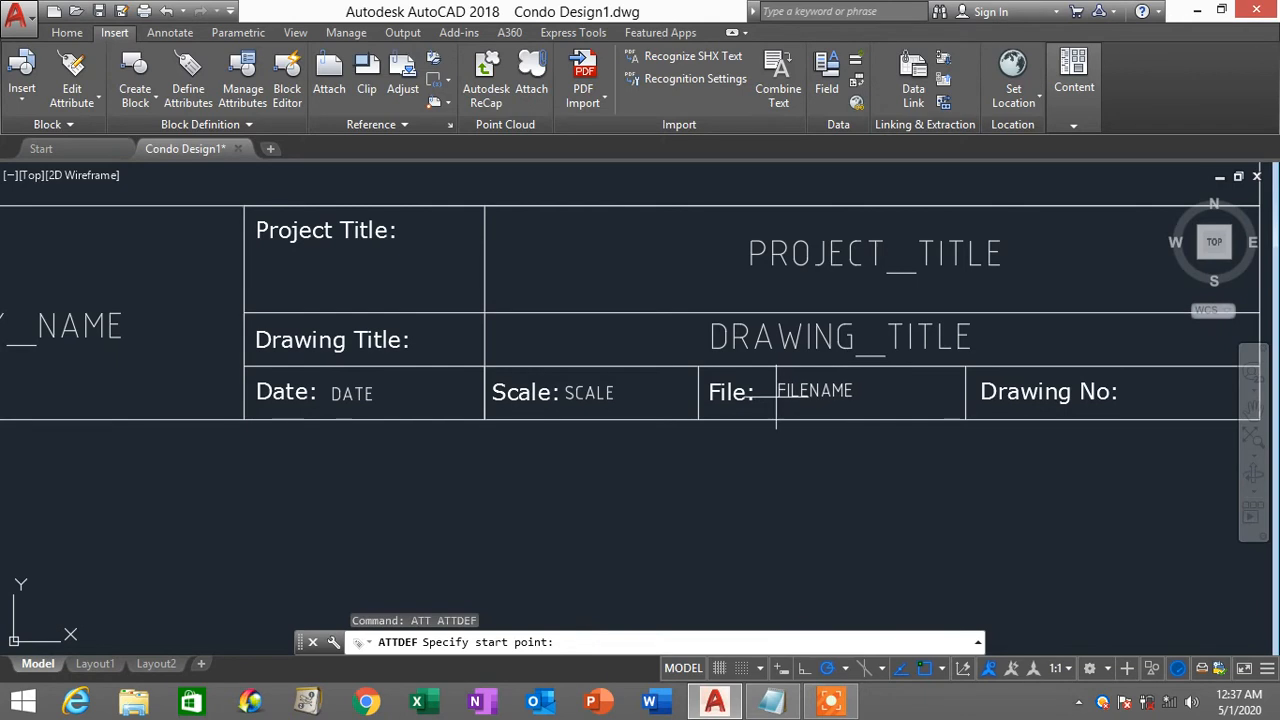
click(777, 393)
Step: Start an attribute definition for the Drawing No cell with the tag Drawing_No and the prompt Drawing's Number
scroll(900, 448, down, 1)
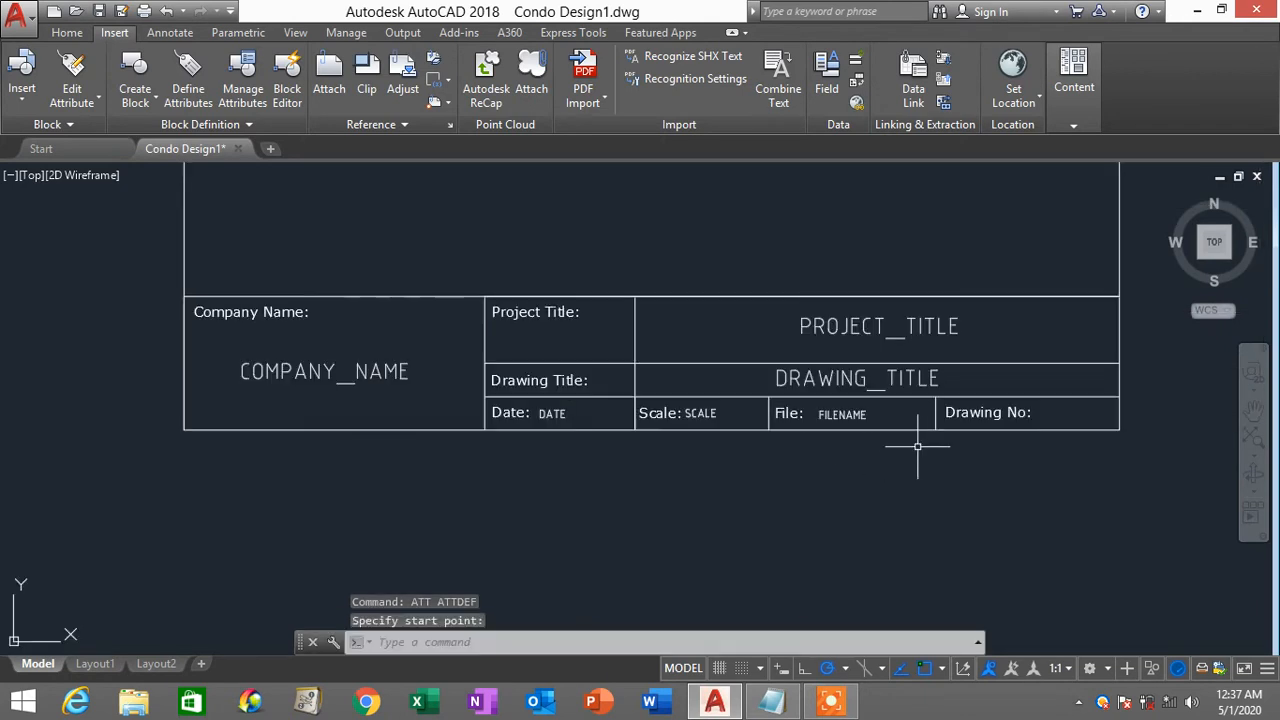
scroll(1025, 412, up, 2)
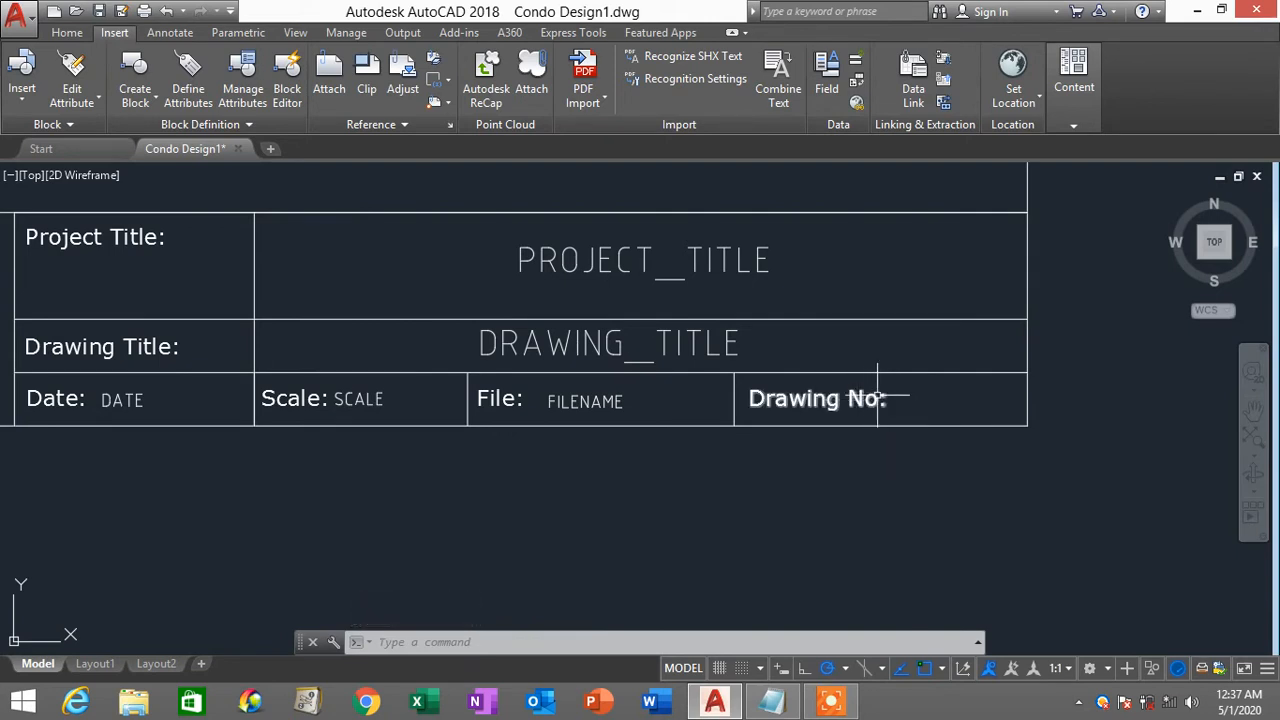
text(a)
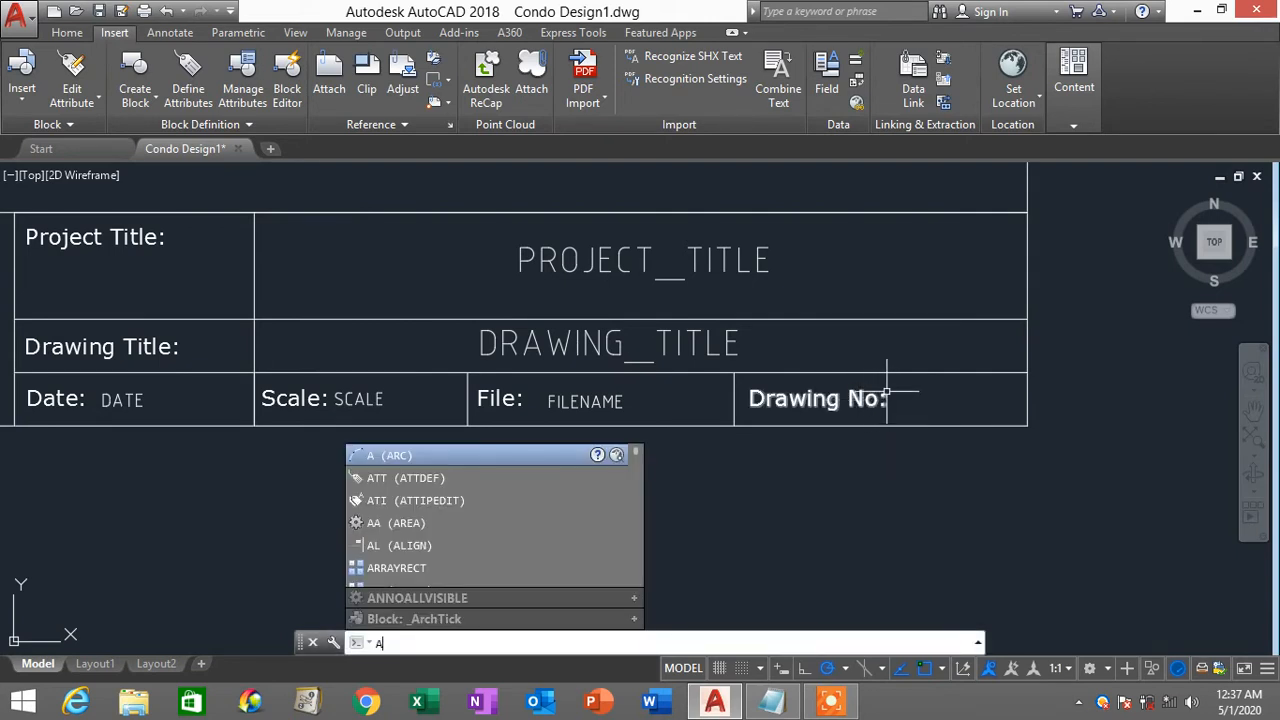
text(tt)
key(Return)
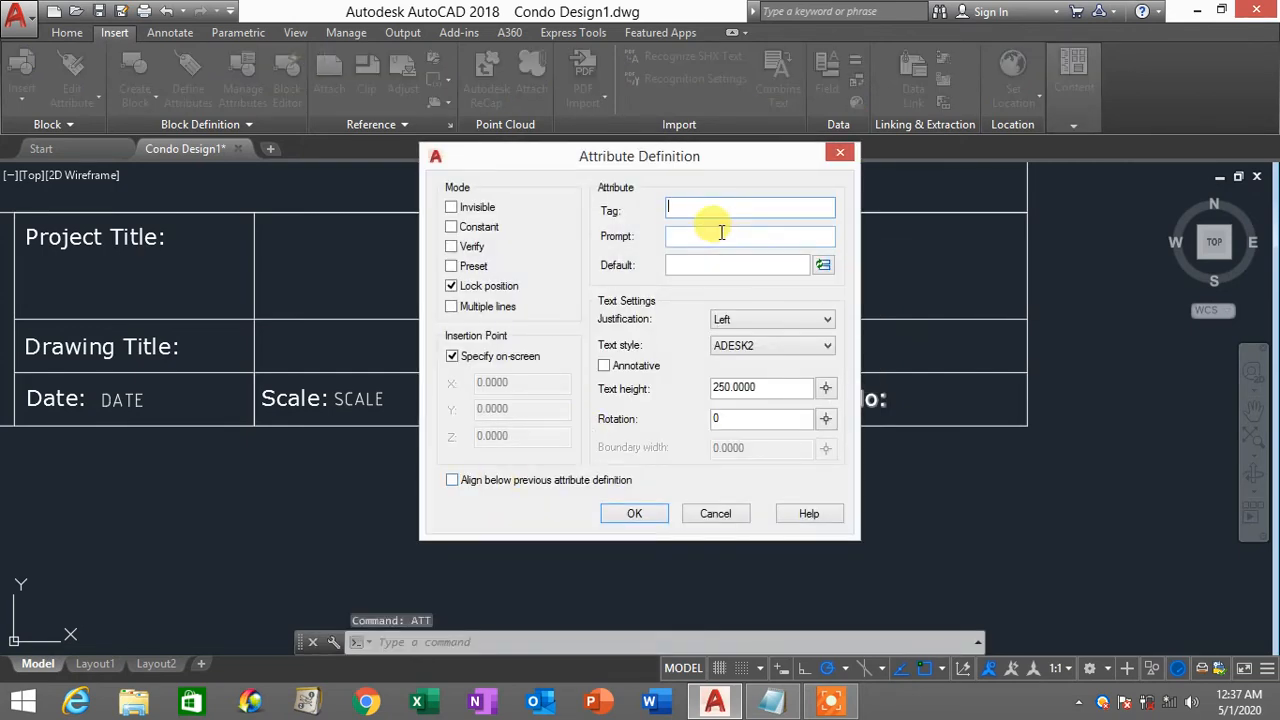
text(Da)
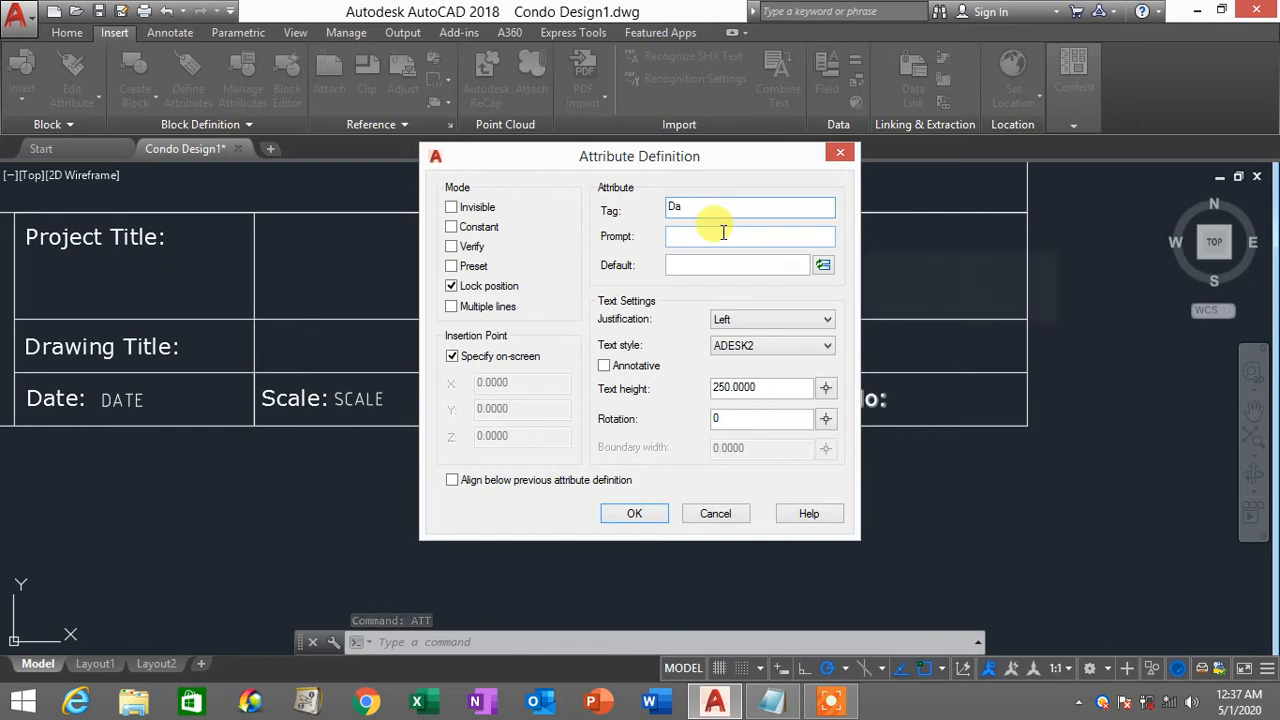
text(rawin)
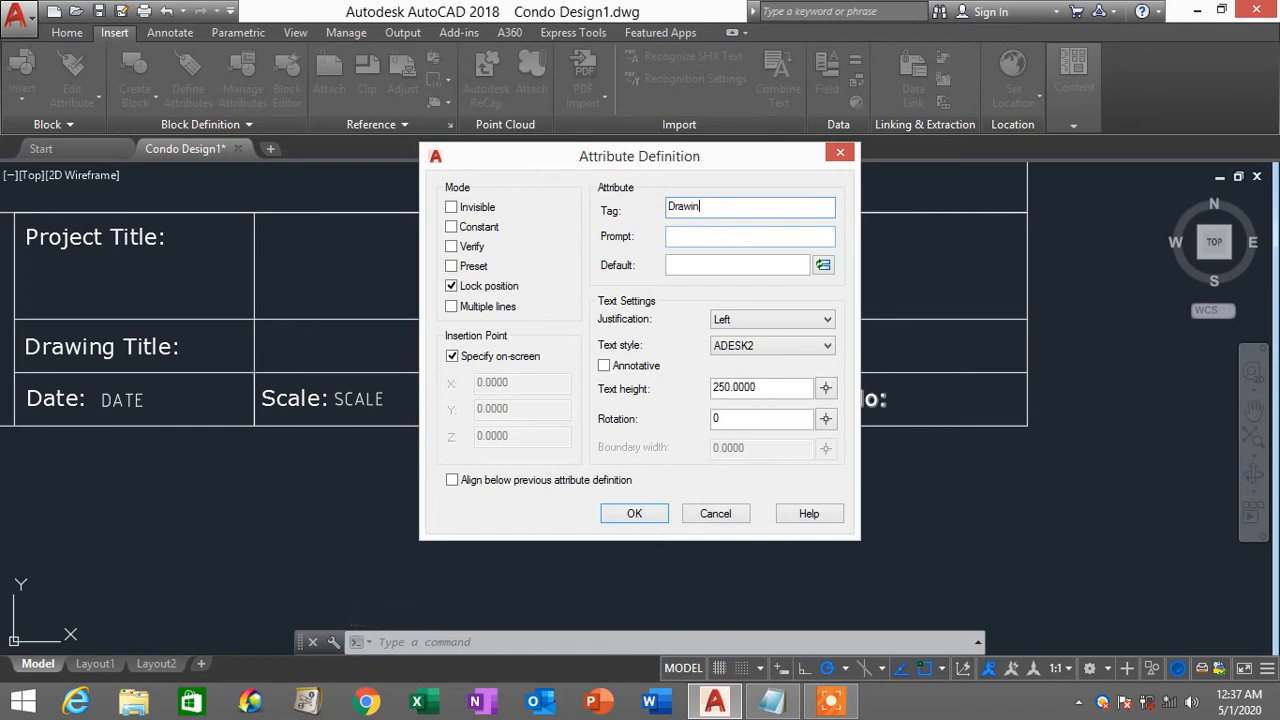
text(g_)
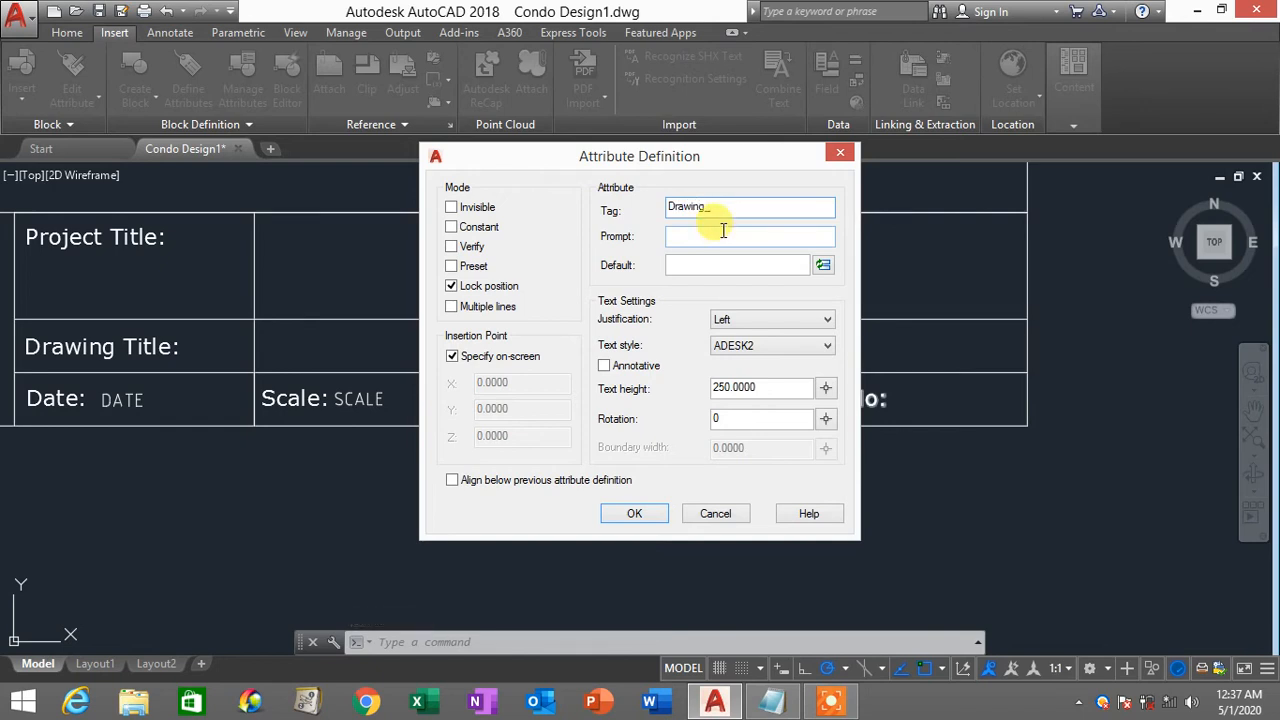
text(No)
click(732, 234)
text(D)
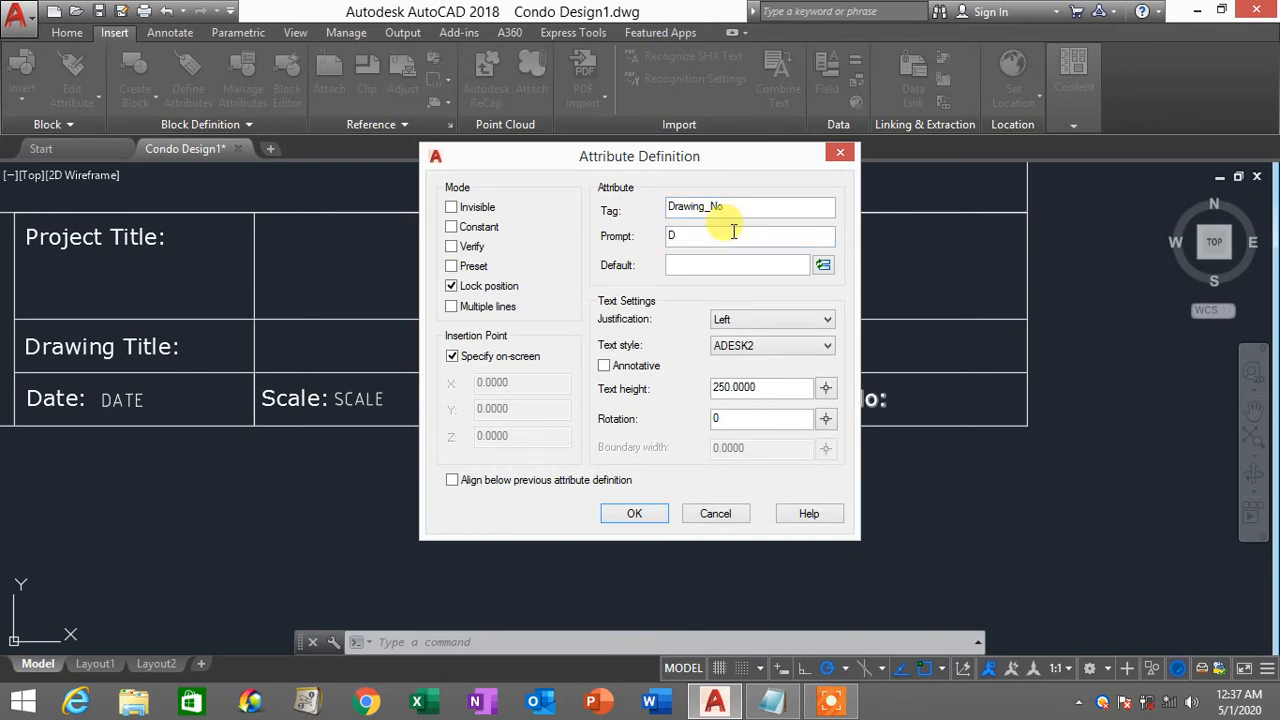
text(rawing's Number)
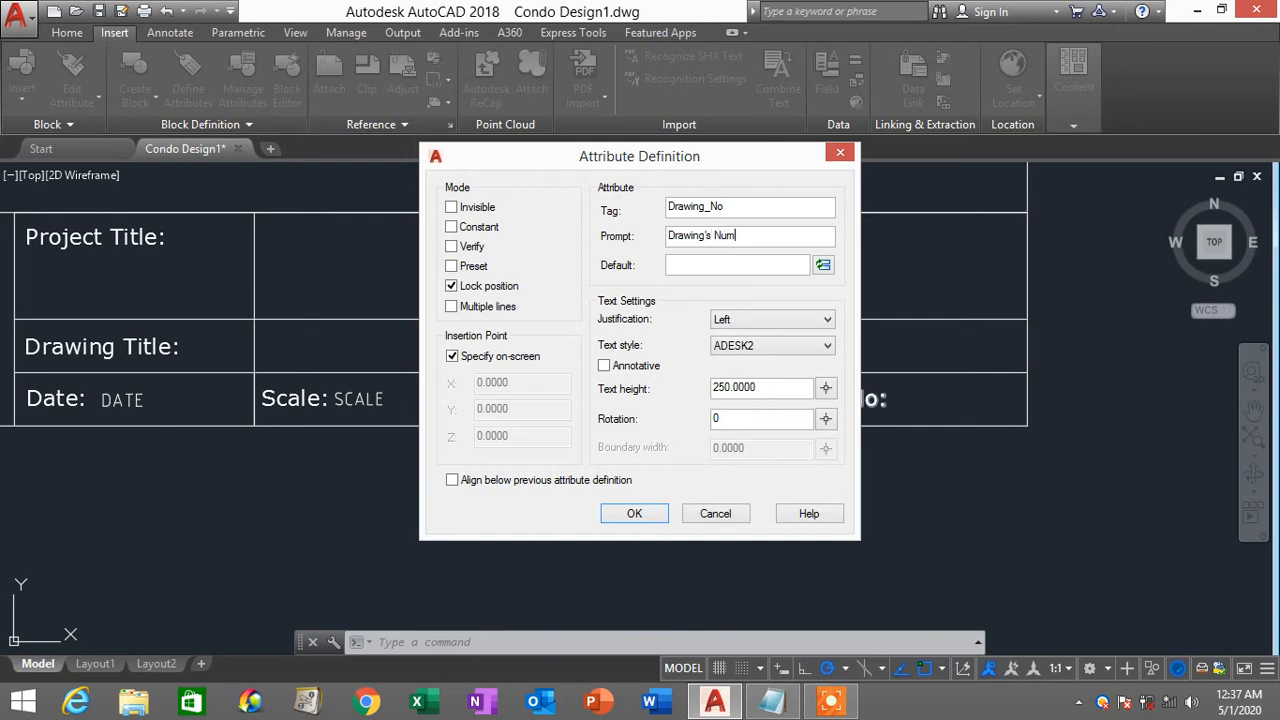
Step: Set the default value to A101 and the justification to Middle center, then place the attribute in the Drawing No cell
click(698, 266)
text(A101)
click(776, 320)
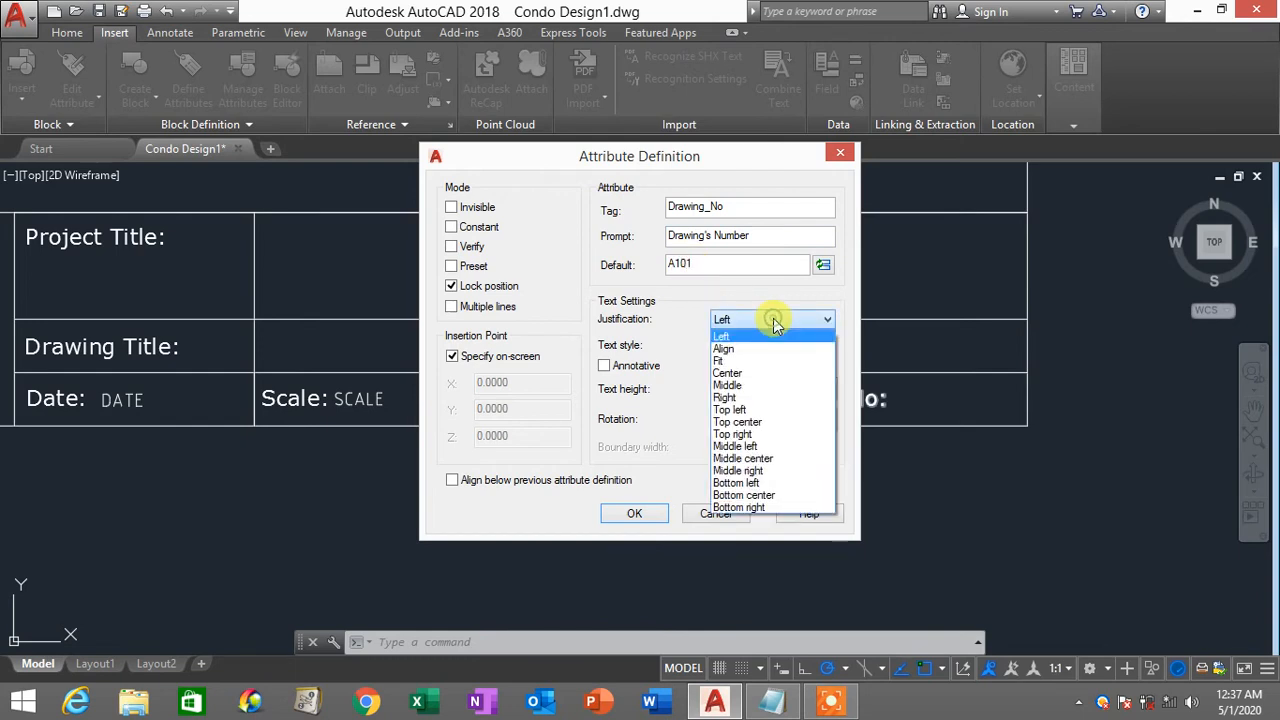
click(771, 462)
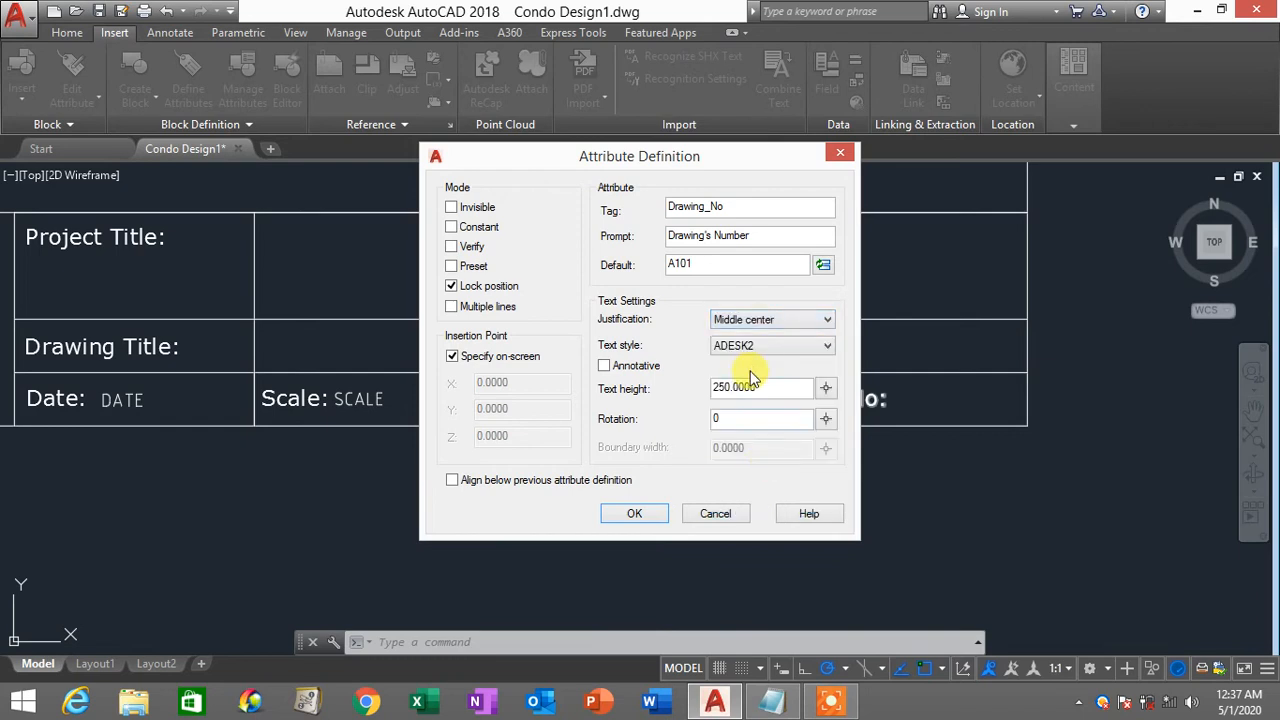
drag(770, 388, 697, 393)
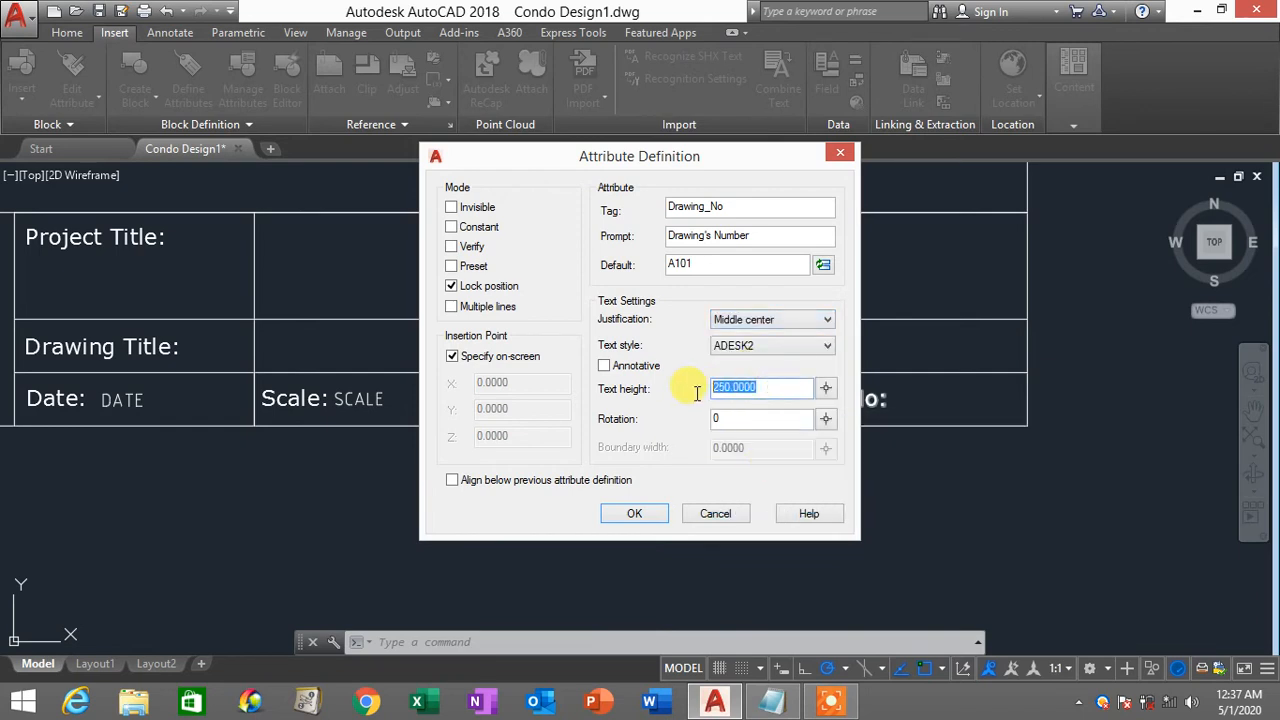
click(636, 514)
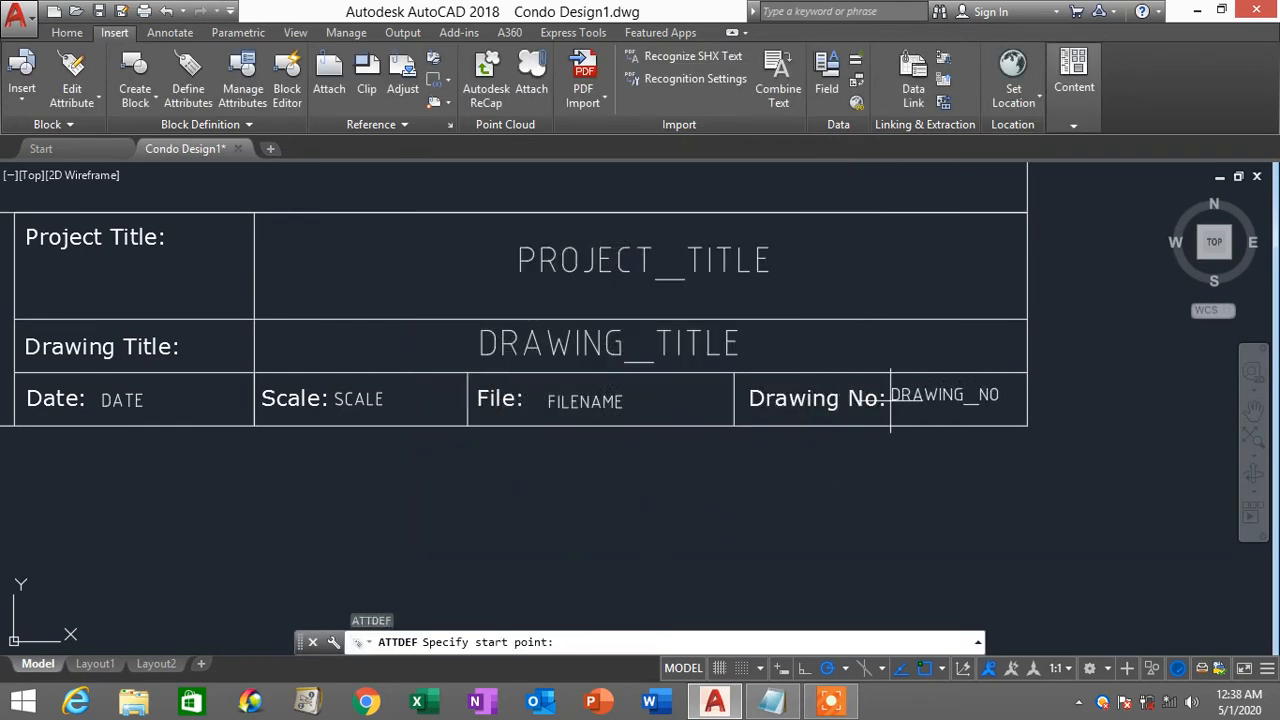
click(837, 412)
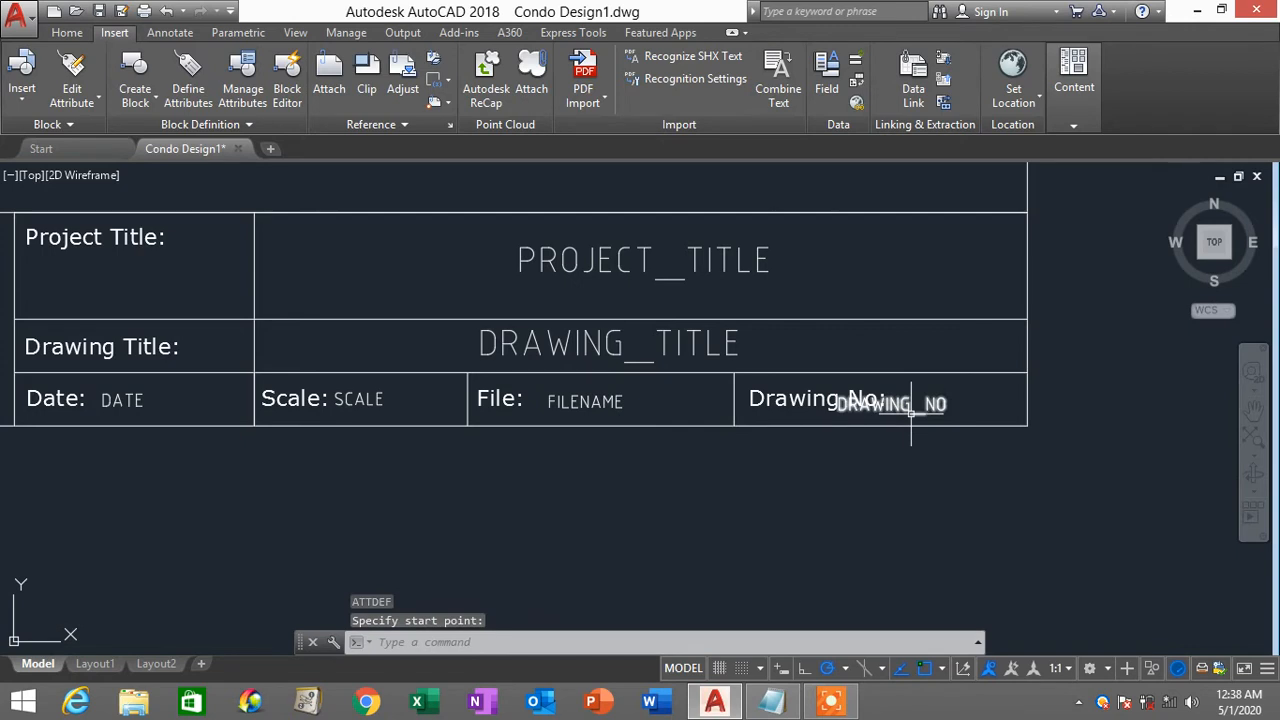
Step: Move the Drawing_No attribute clear of the Drawing No: label so it sits just to the right of it
text(m)
key(Return)
click(912, 405)
key(Return)
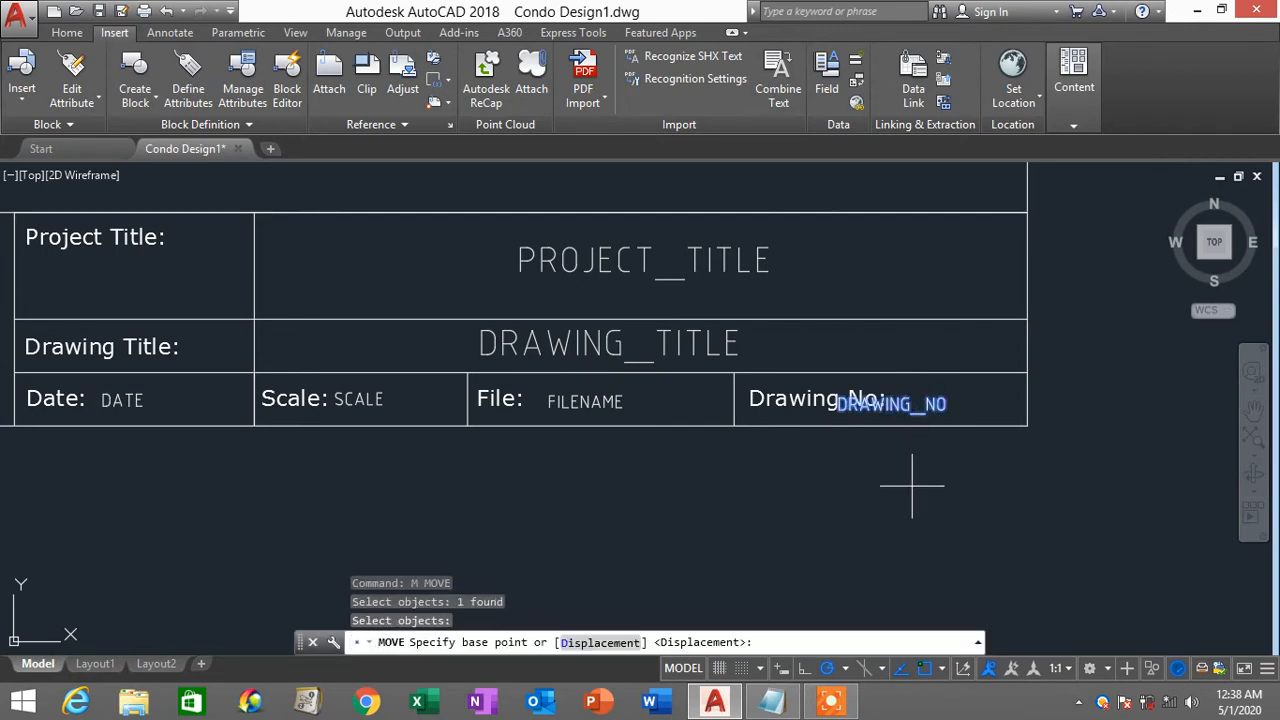
click(912, 487)
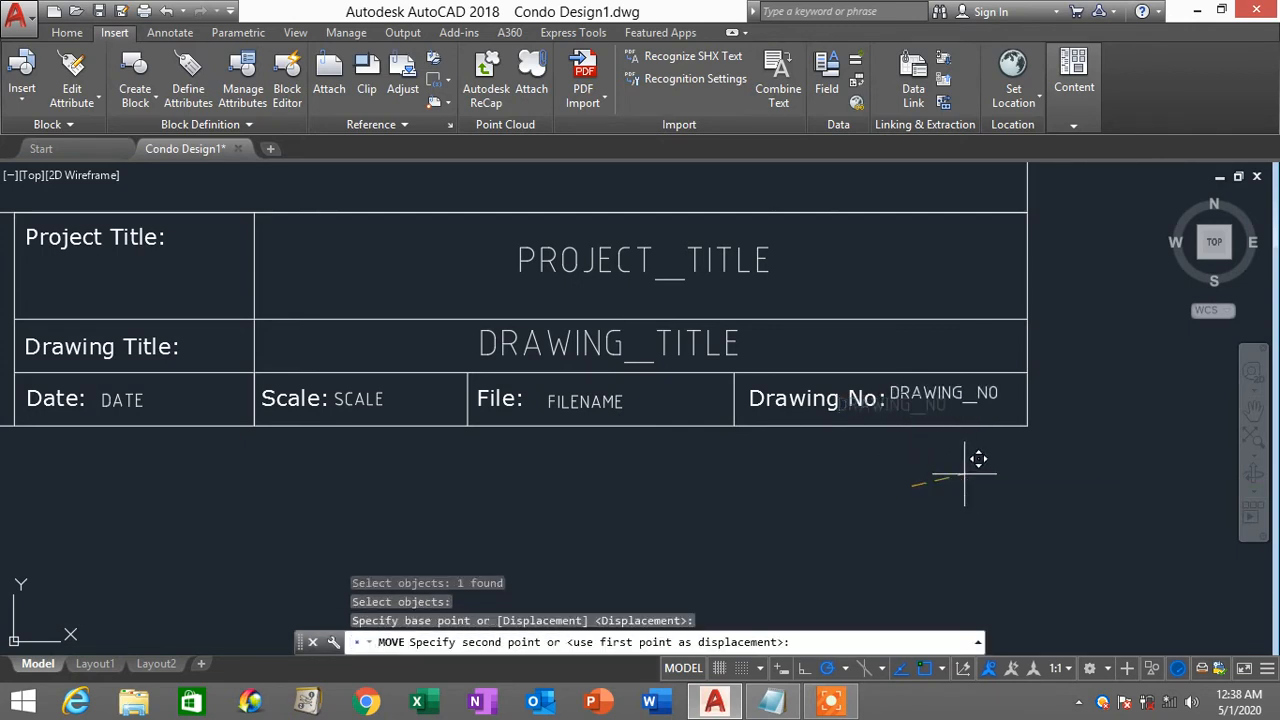
scroll(978, 459, up, 2)
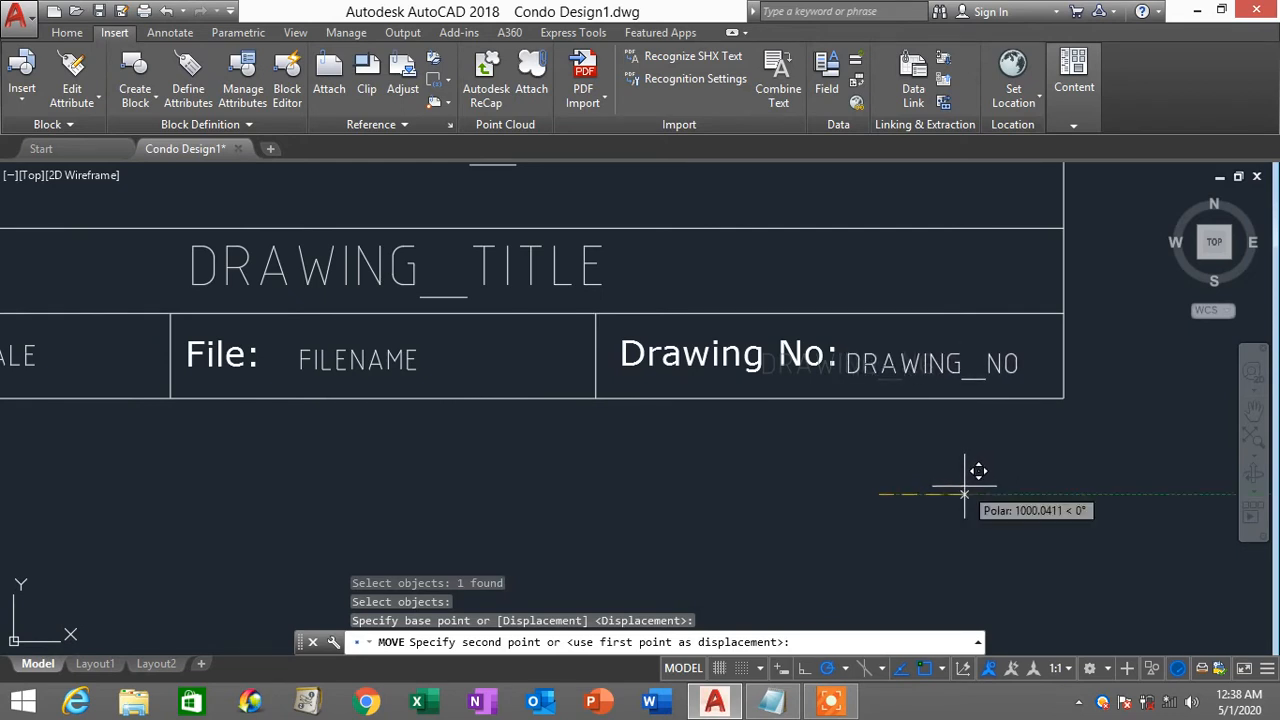
click(964, 490)
scroll(964, 484, down, 4)
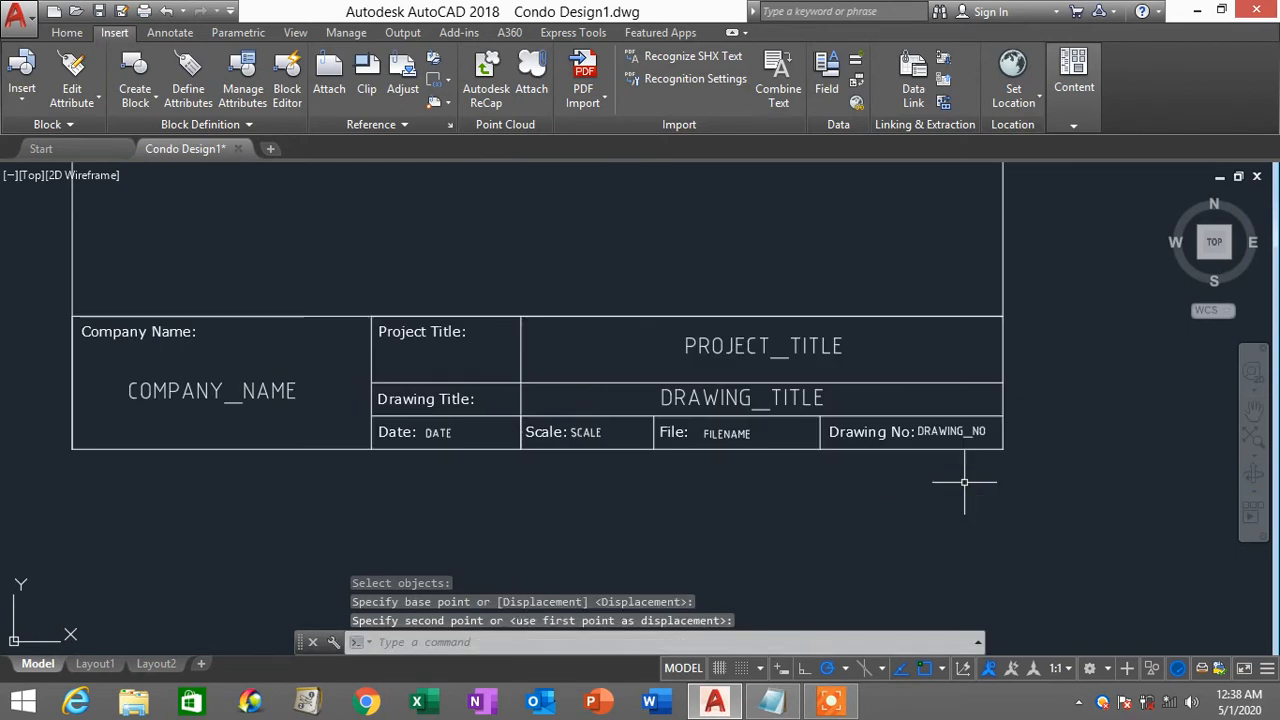
Step: Switch to the Notepad window, enlarge it and add the note "WRITE BLOCK = Save the block as a file" below the paper sizes
scroll(964, 484, down, 2)
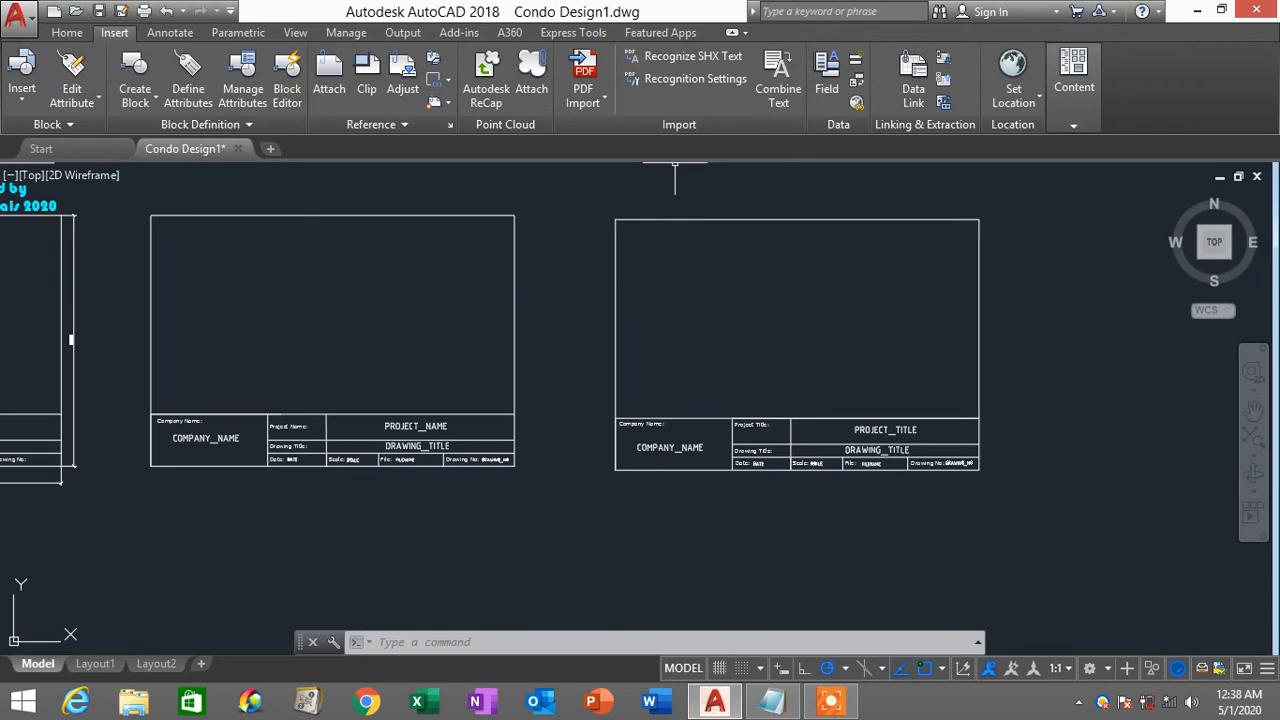
click(770, 704)
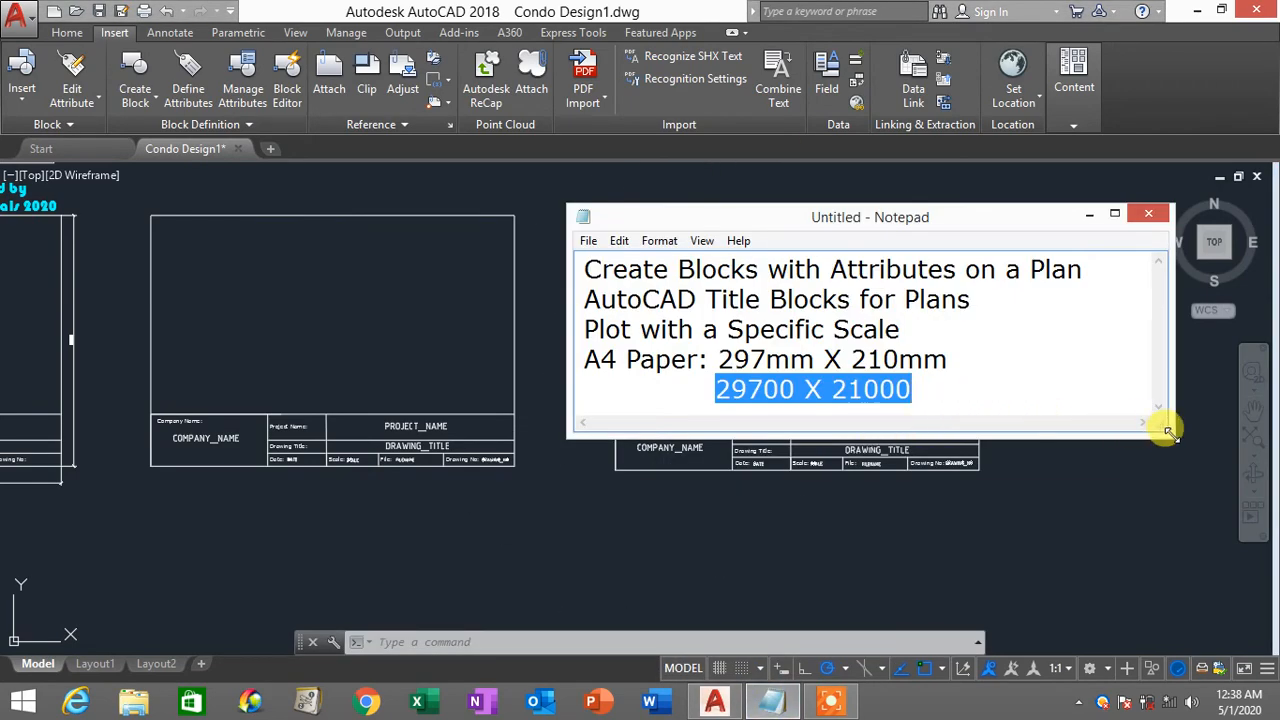
drag(1168, 431, 1190, 466)
click(985, 400)
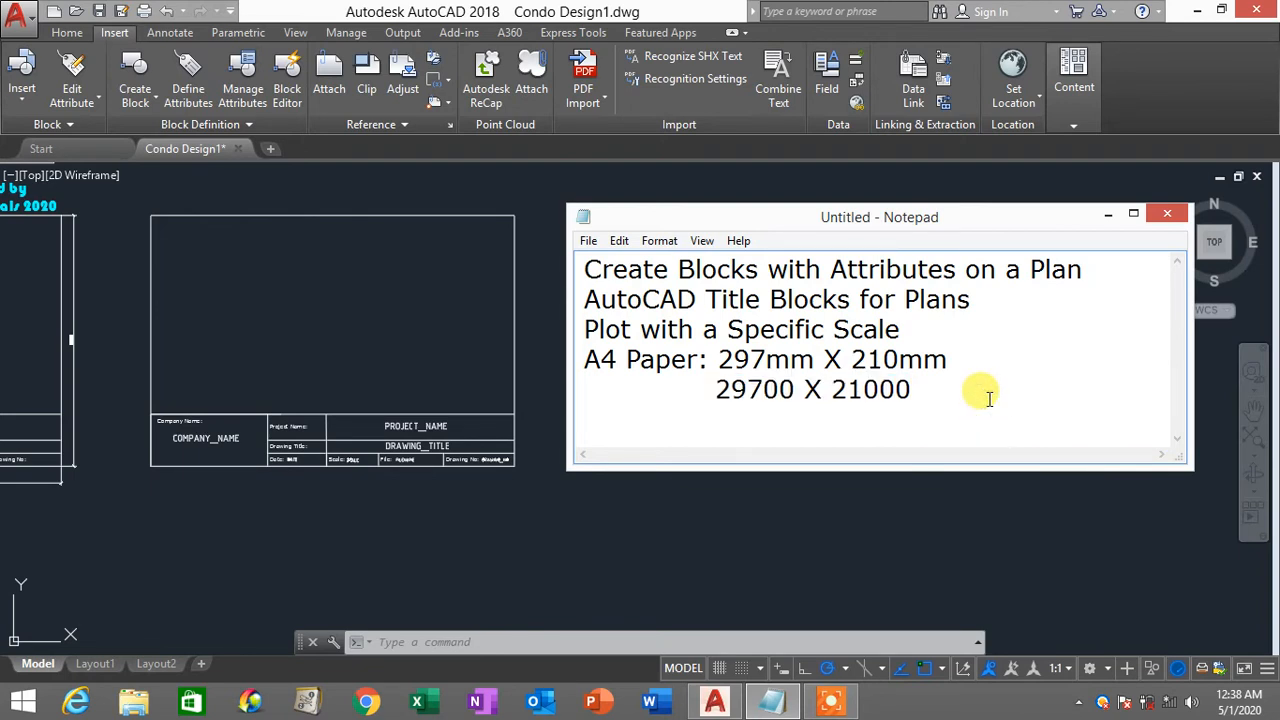
key(Return)
key(Return)
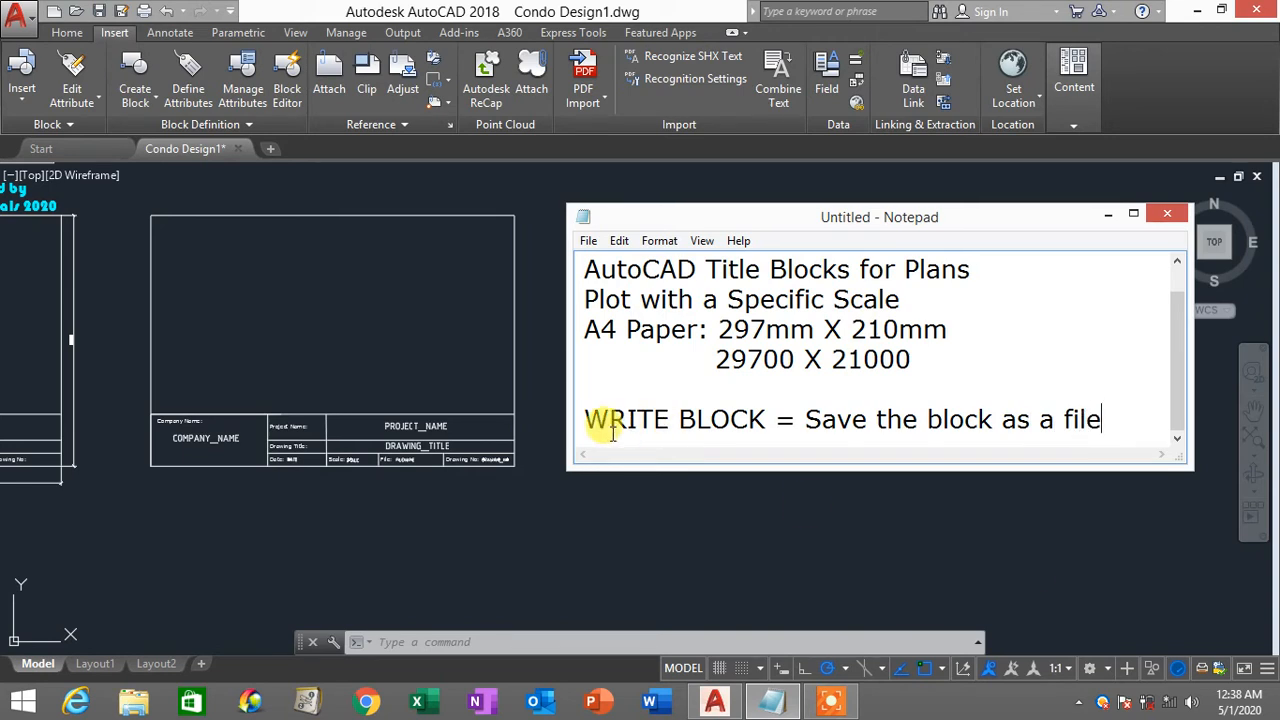
Step: Review the WRITE BLOCK note in Notepad, then minimize it to return to the AutoCAD drawing
mouse_move(583, 419)
mouse_down()
mouse_move(1141, 420)
mouse_move(571, 416)
mouse_move(889, 423)
mouse_move(1145, 403)
mouse_move(1104, 423)
mouse_move(560, 425)
mouse_up()
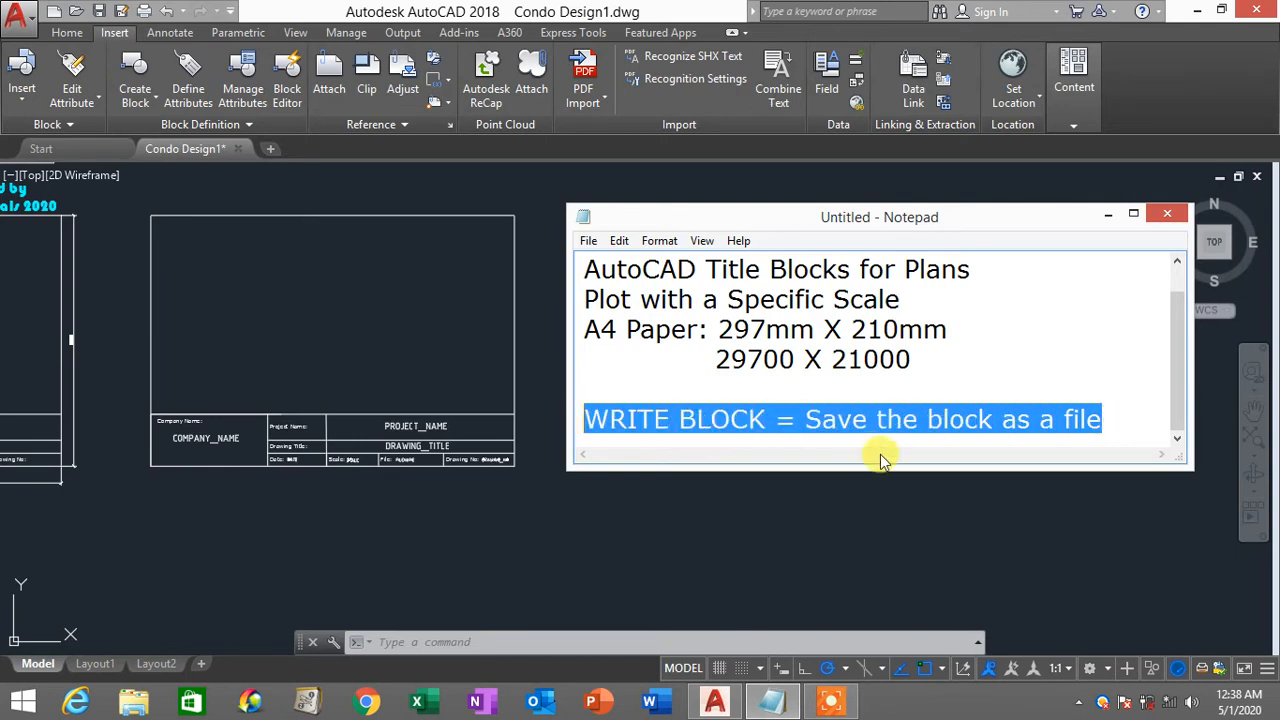
click(865, 421)
drag(803, 419, 594, 416)
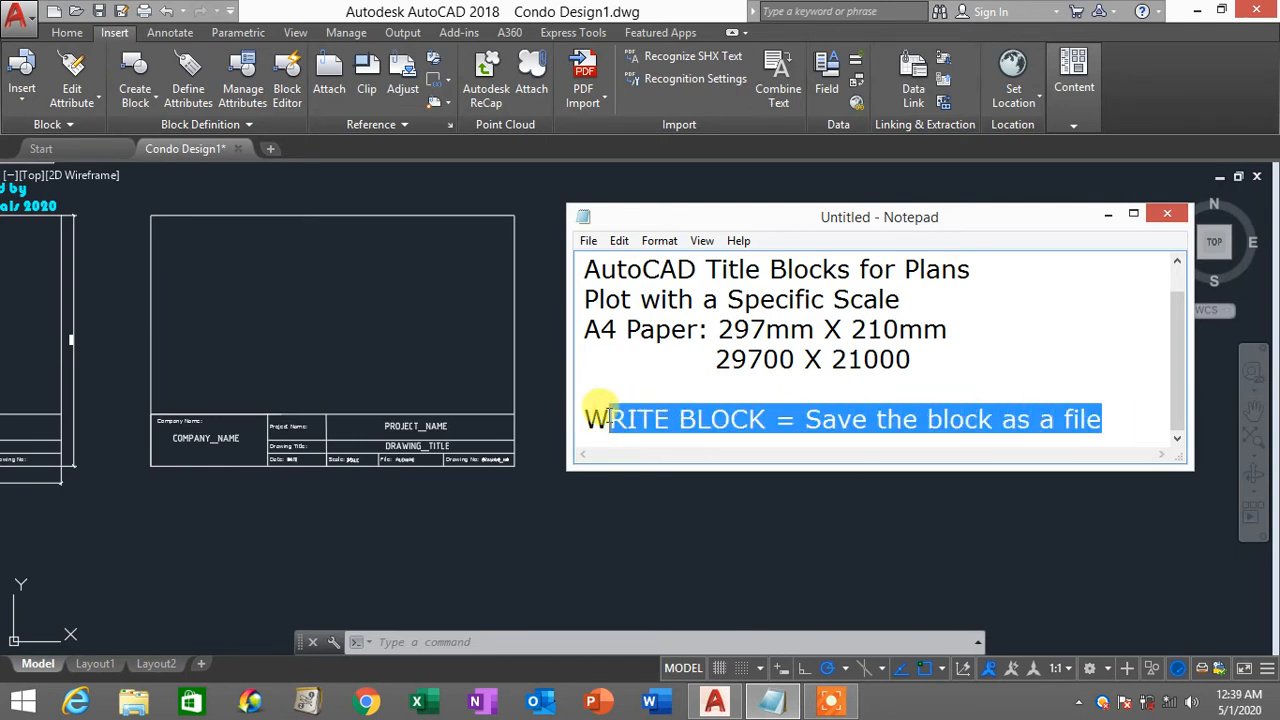
click(1111, 216)
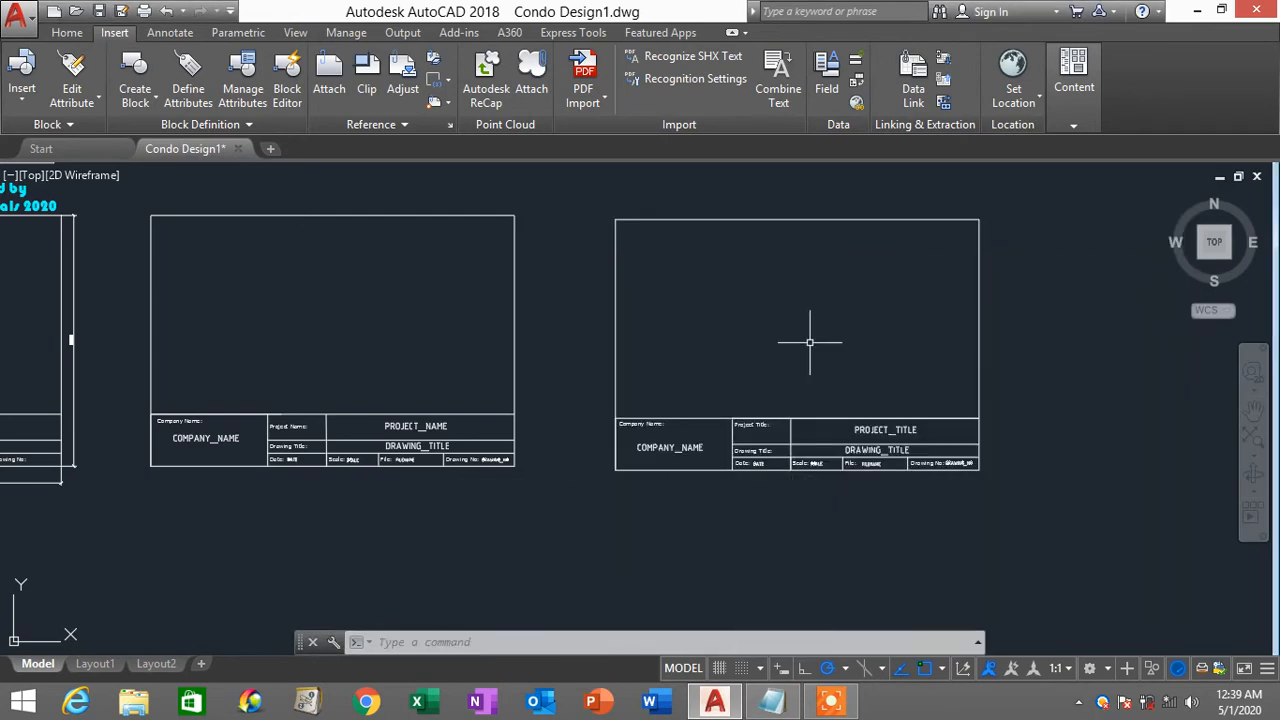
middle_drag(810, 342, 920, 363)
click(772, 700)
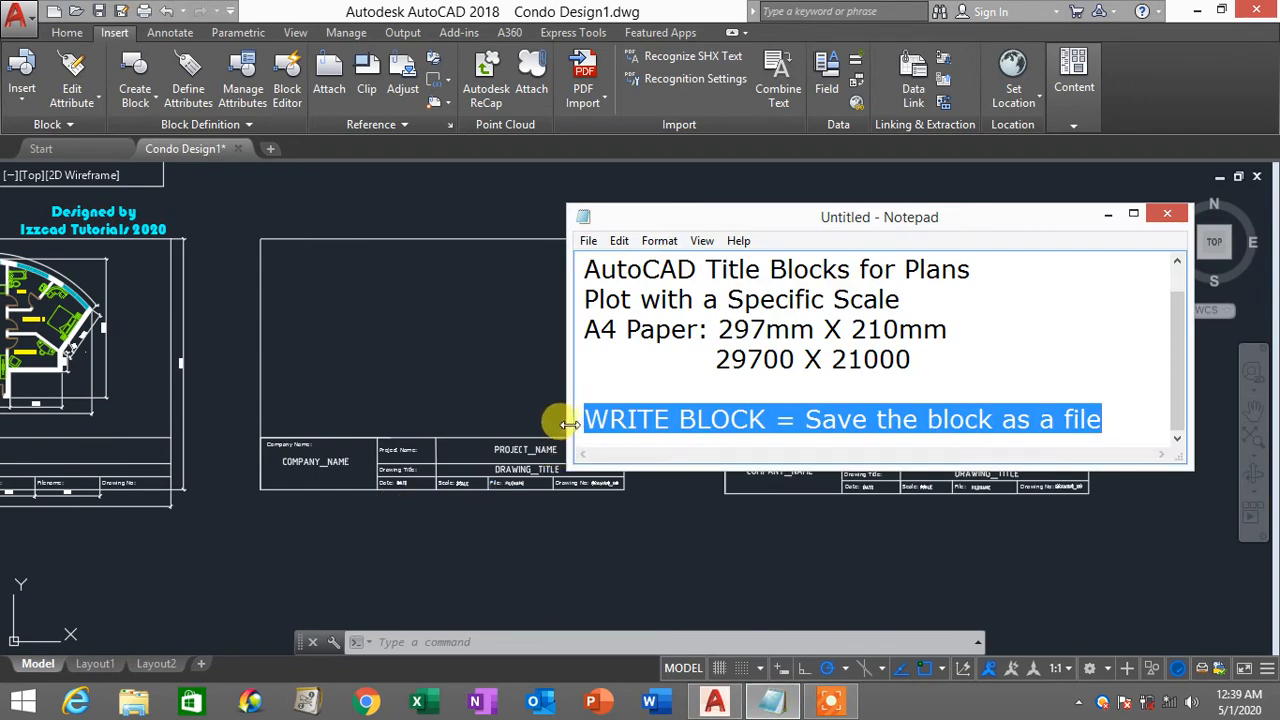
drag(590, 418, 767, 420)
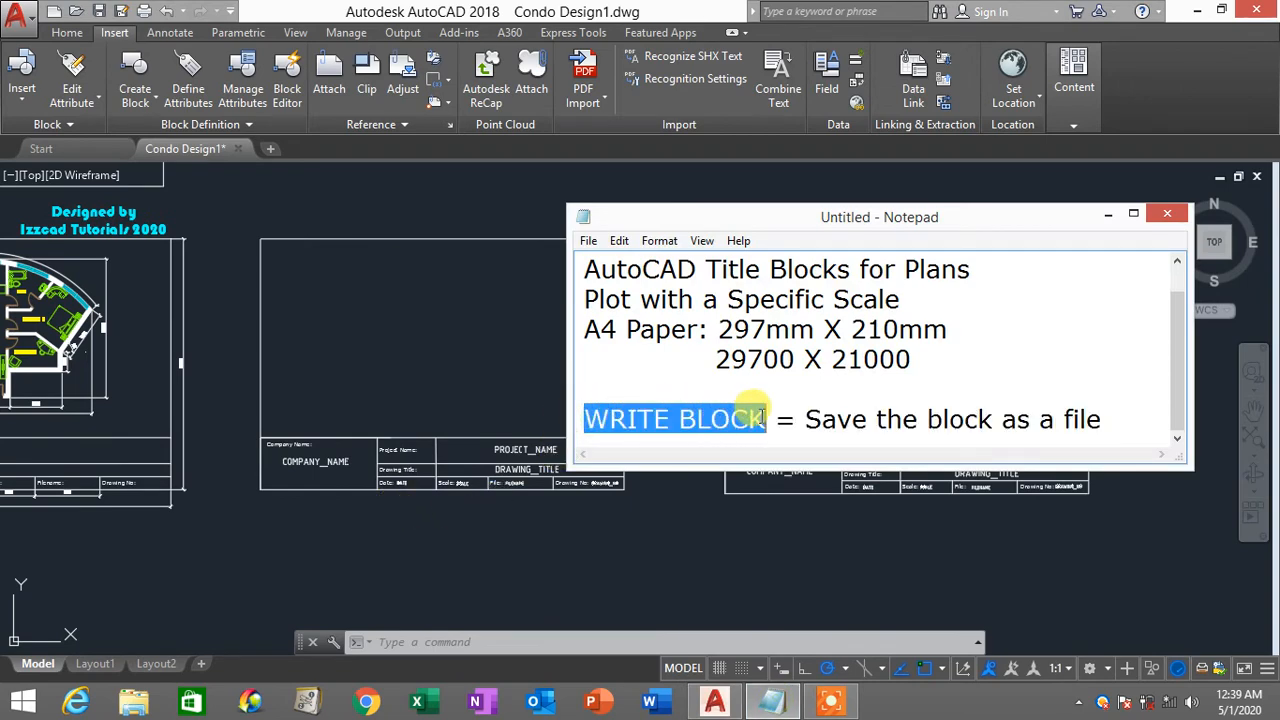
click(1111, 215)
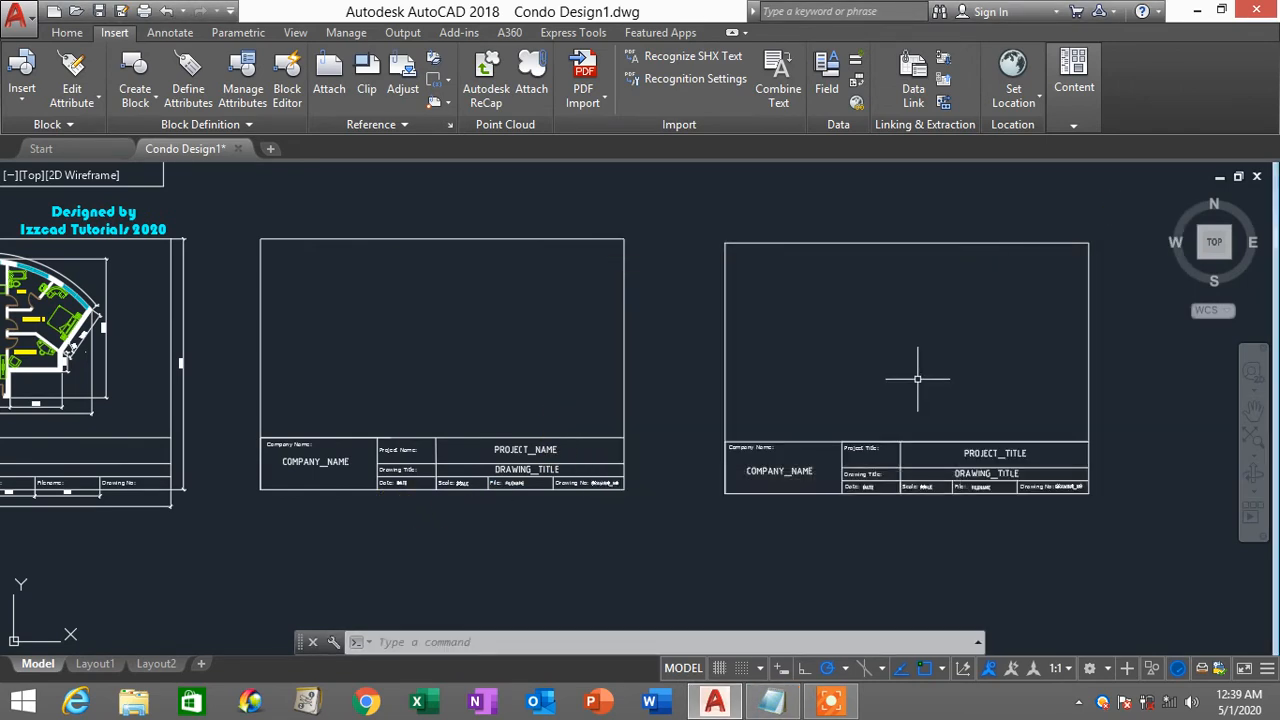
Step: Start the WBLOCK command and set the base point at the lower-left corner of the frame containing the PROJECT_TITLE attribute
text(w)
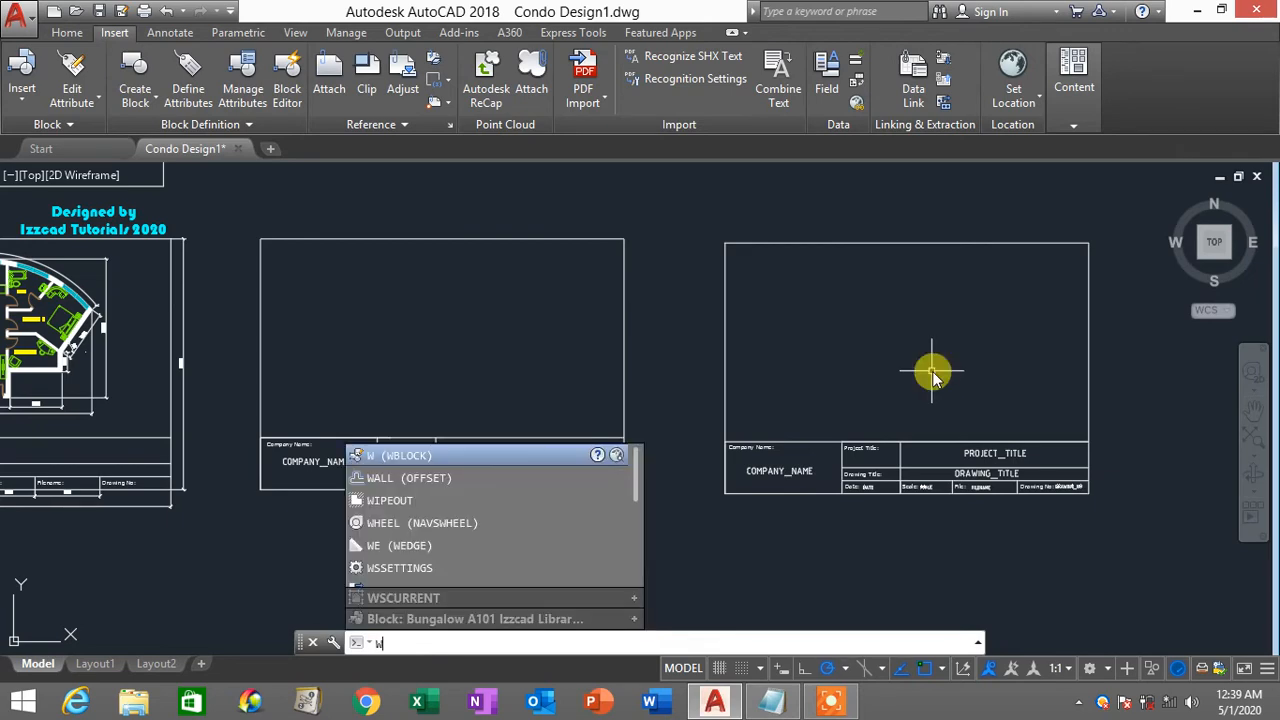
text(bloc)
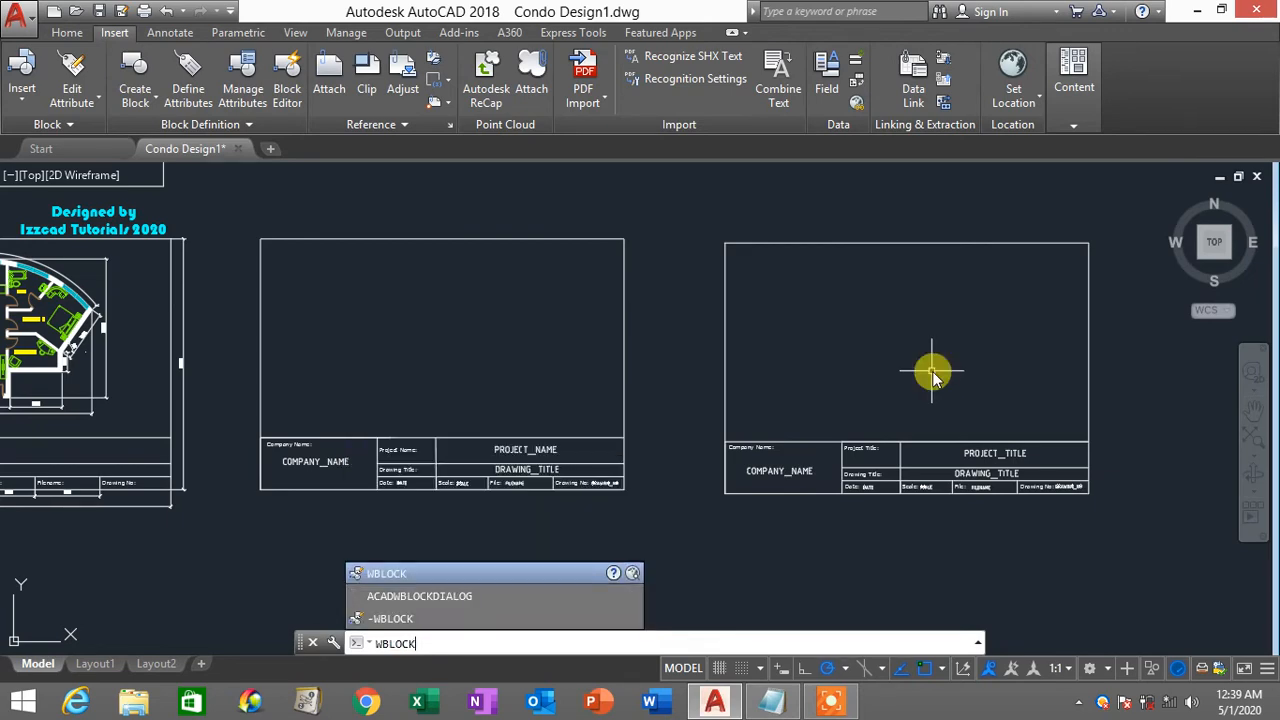
text(k)
key(Return)
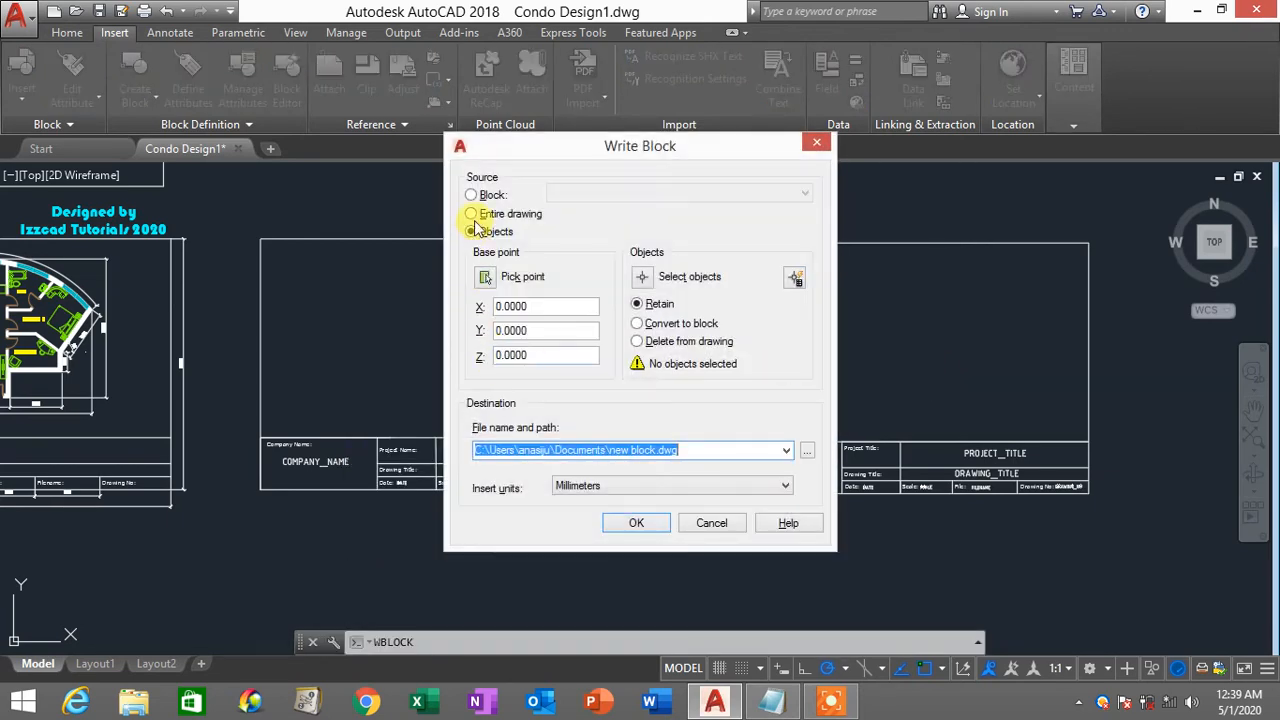
drag(640, 160, 706, 139)
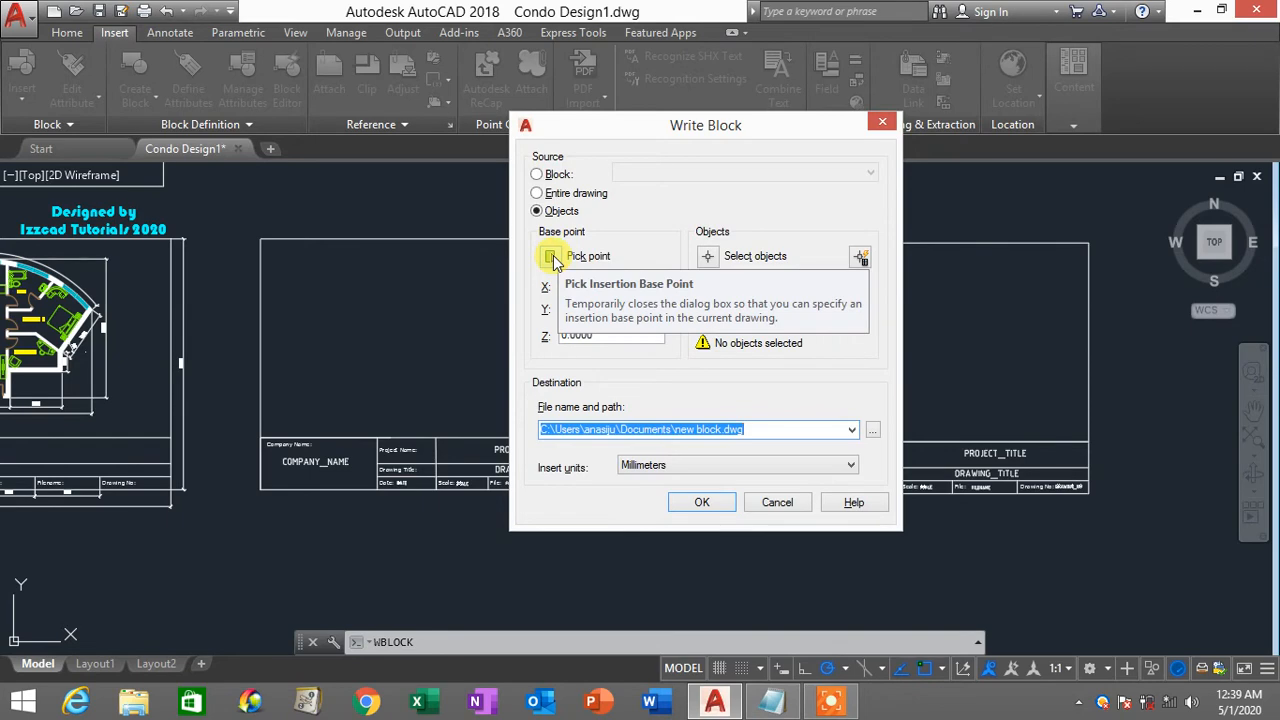
click(553, 258)
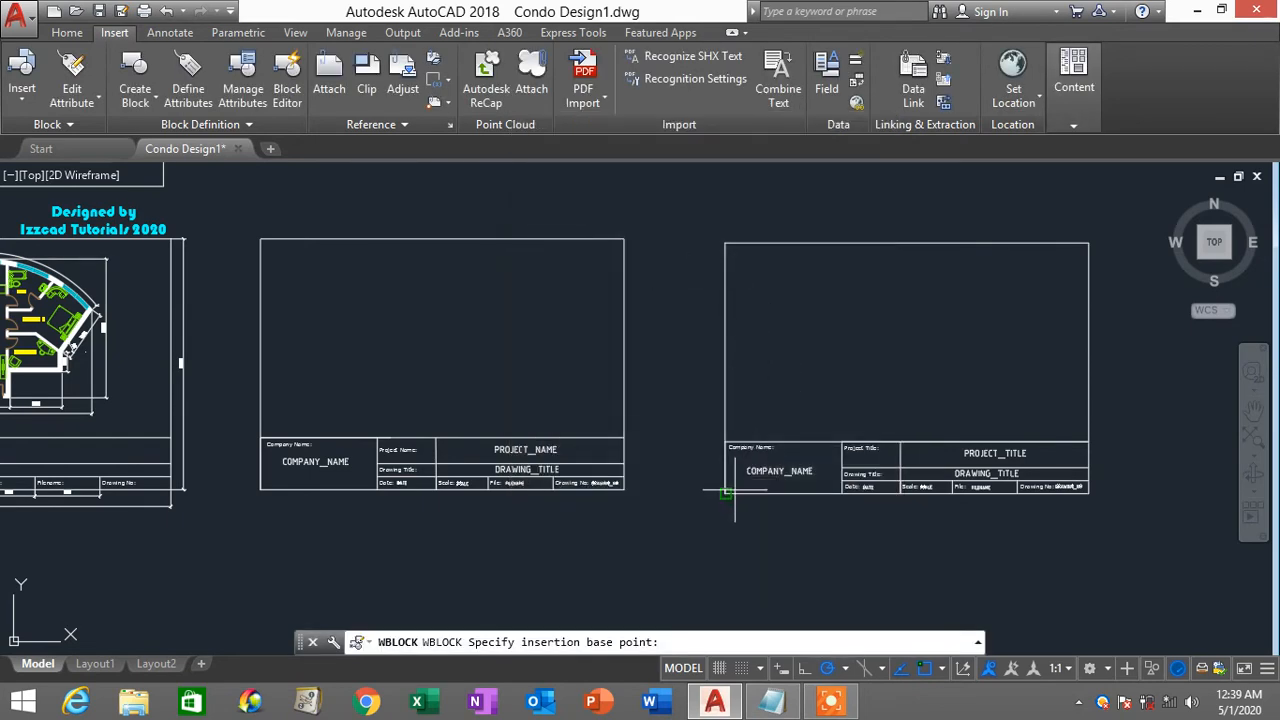
click(726, 493)
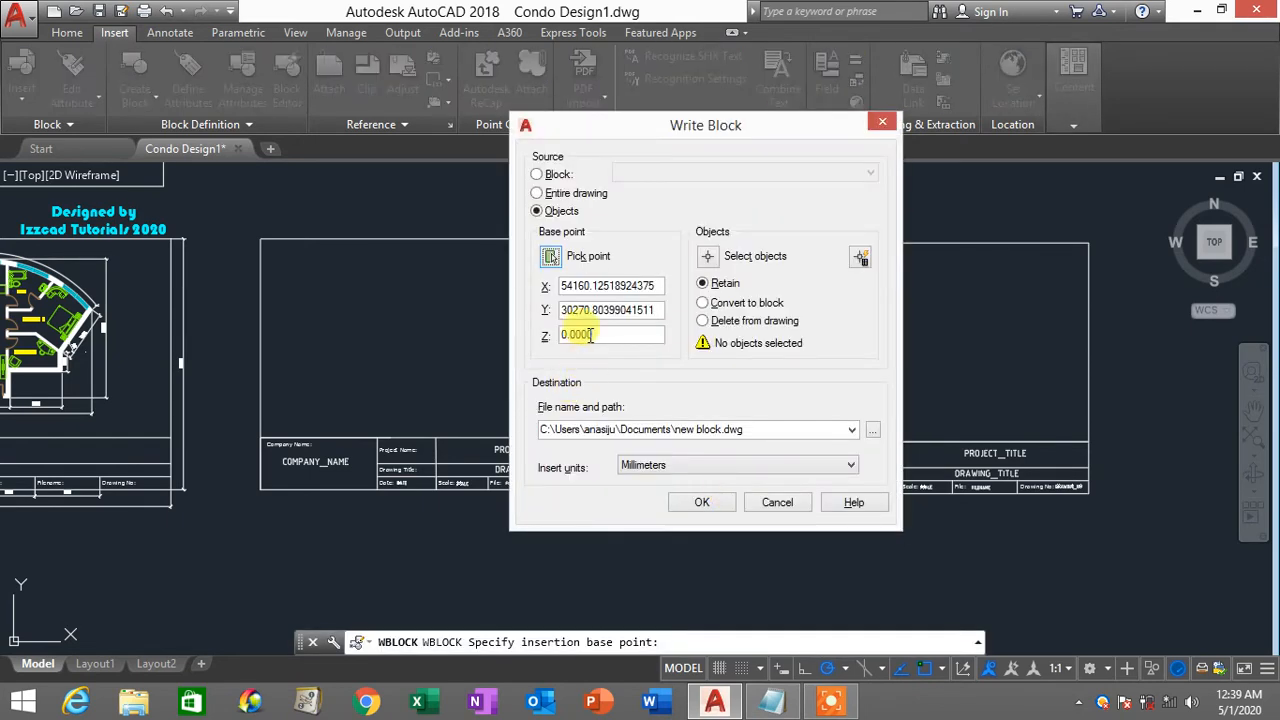
Step: Select the whole frame with its title block, labels and attributes as the objects for the written block
click(711, 258)
click(1144, 518)
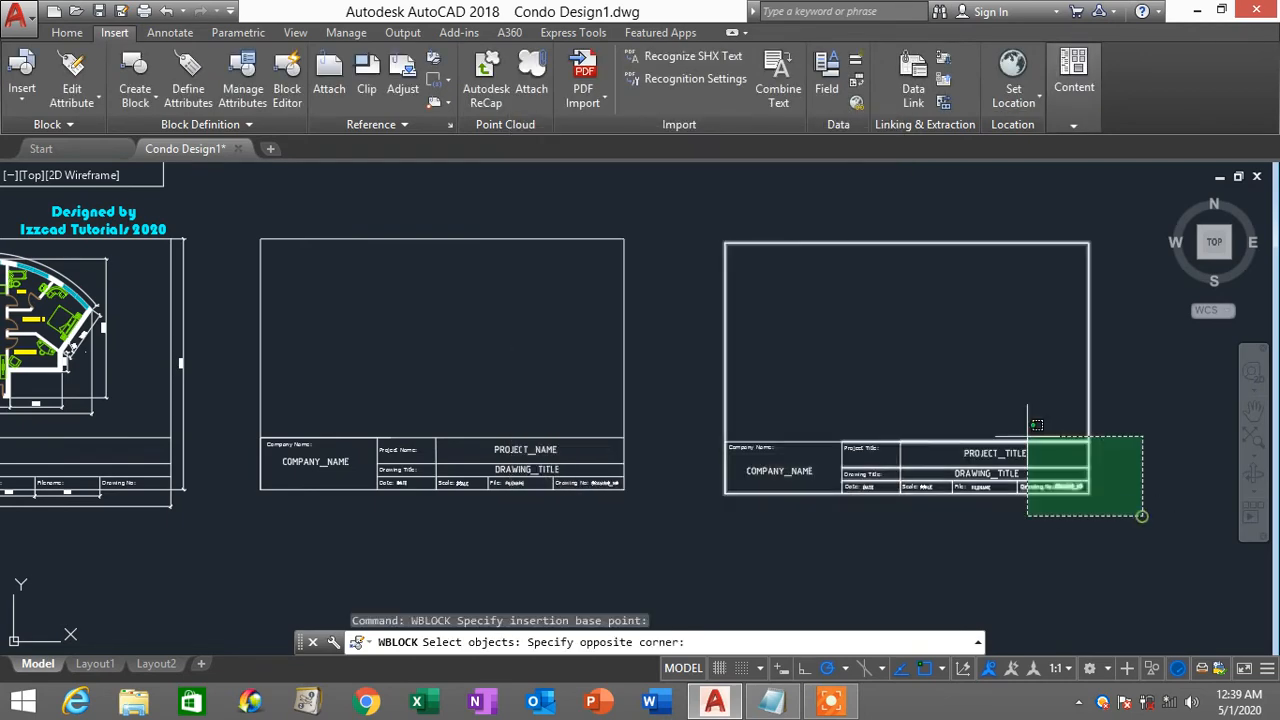
click(697, 213)
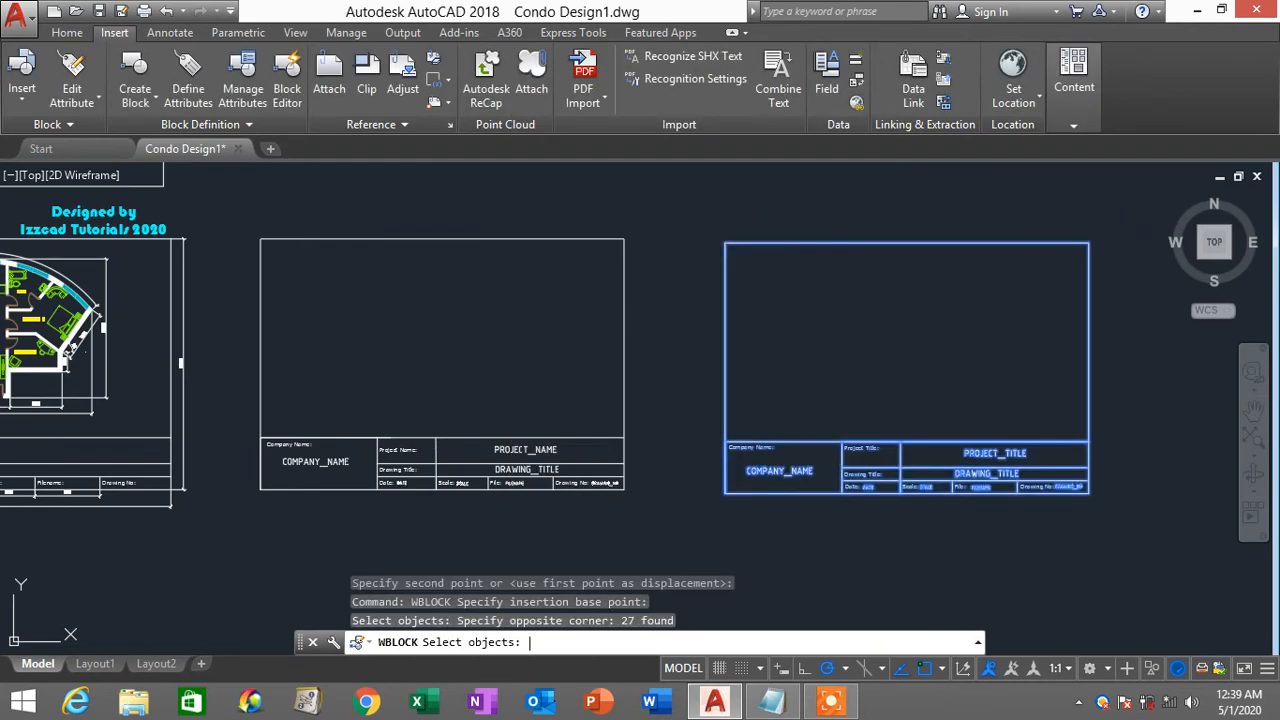
key(Return)
click(680, 429)
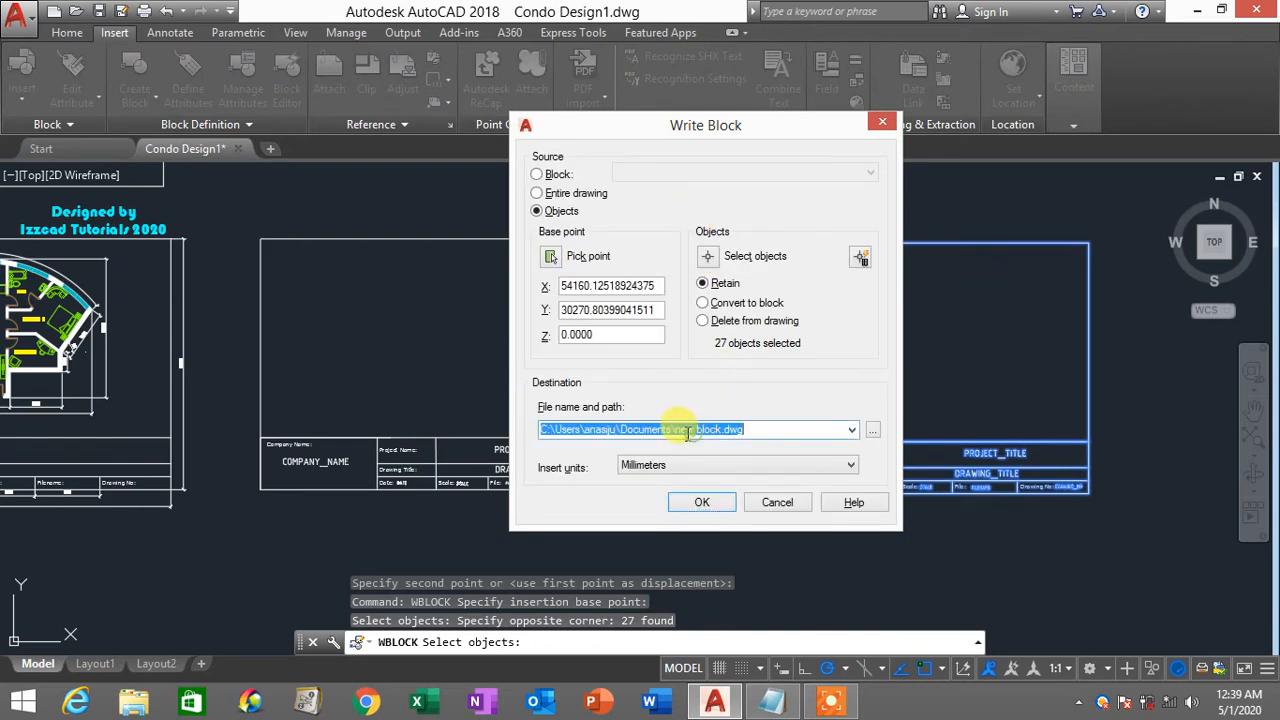
click(678, 429)
drag(675, 429, 524, 418)
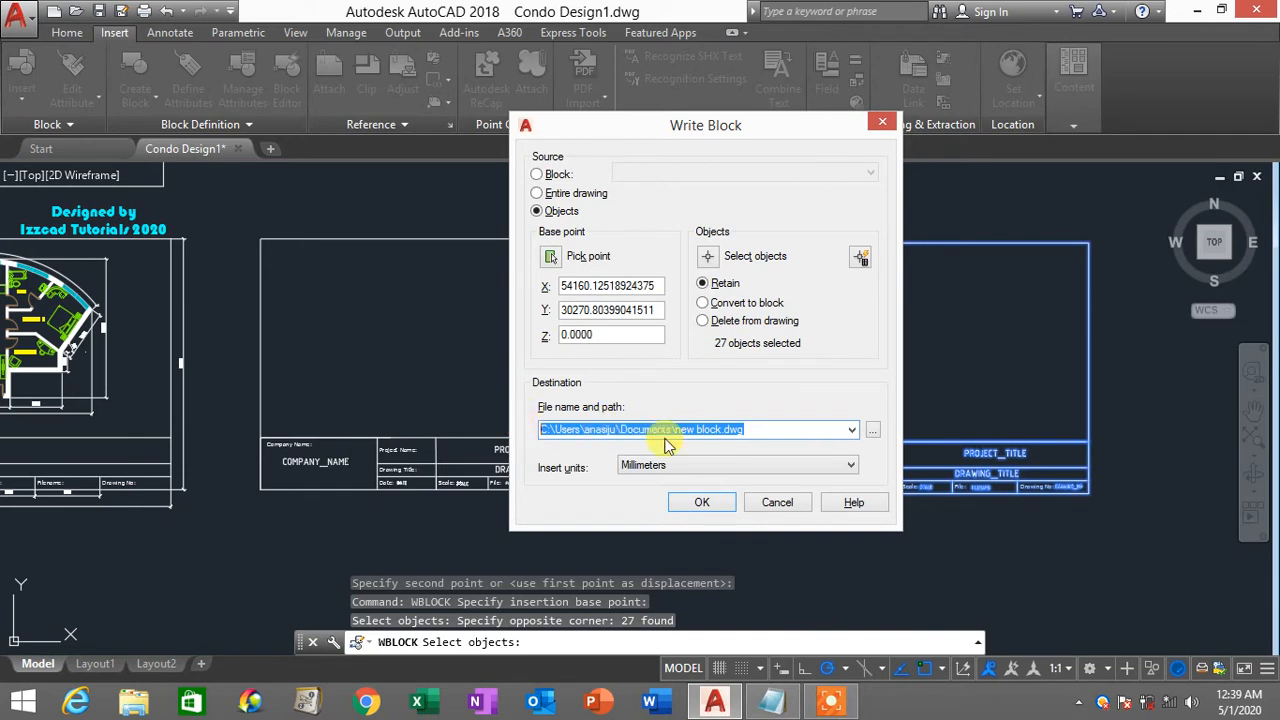
click(543, 425)
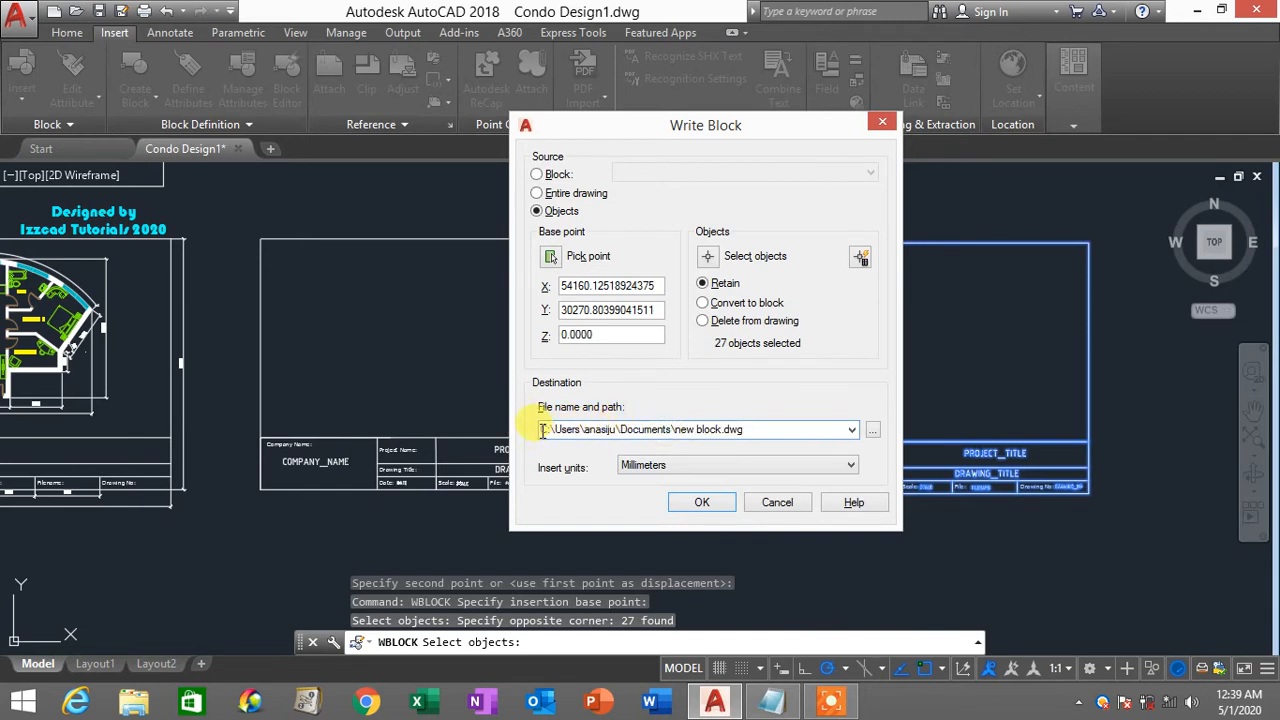
drag(543, 429, 814, 425)
click(808, 429)
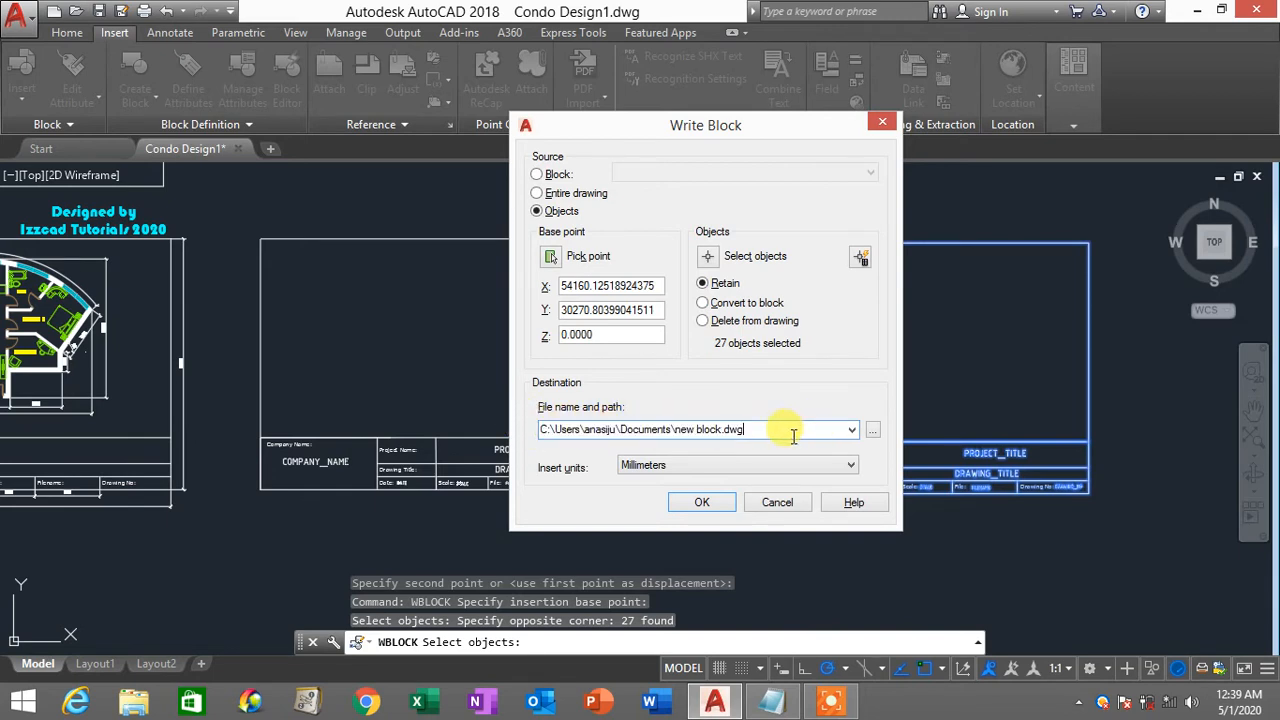
Step: Browse for the destination file and name it TITLE BLOCK in the Documents folder
click(873, 431)
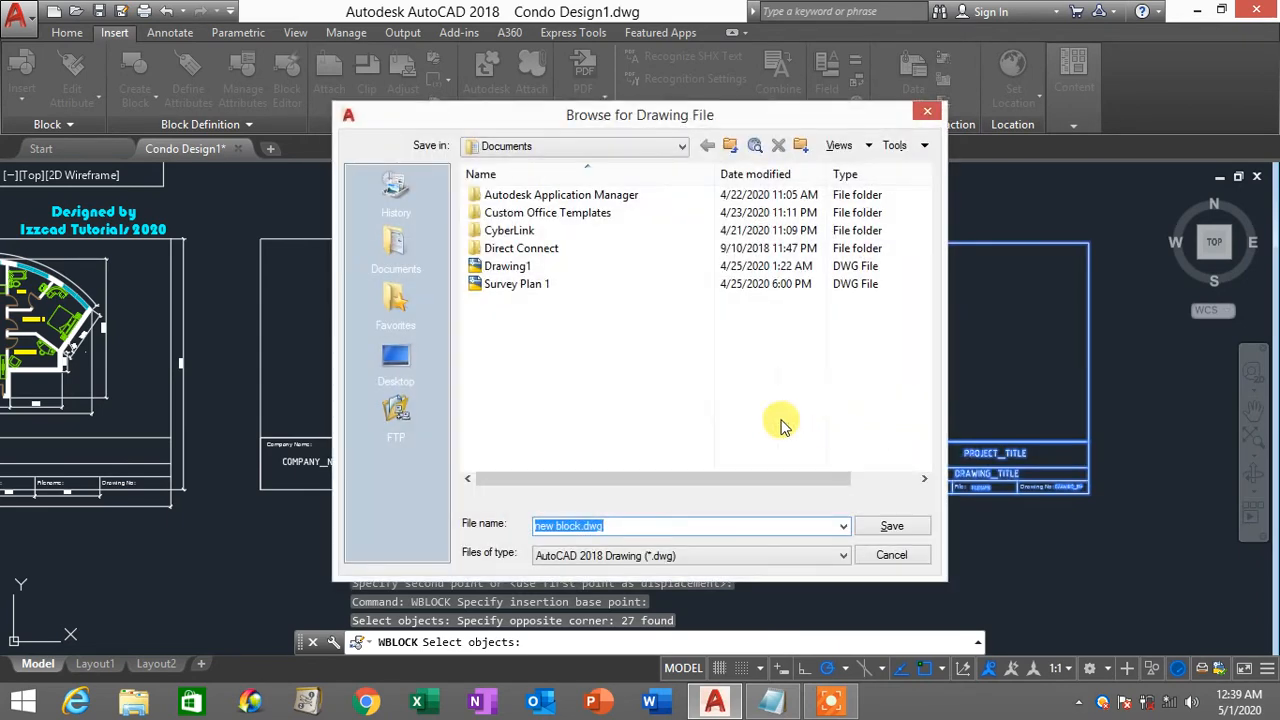
click(545, 148)
click(546, 152)
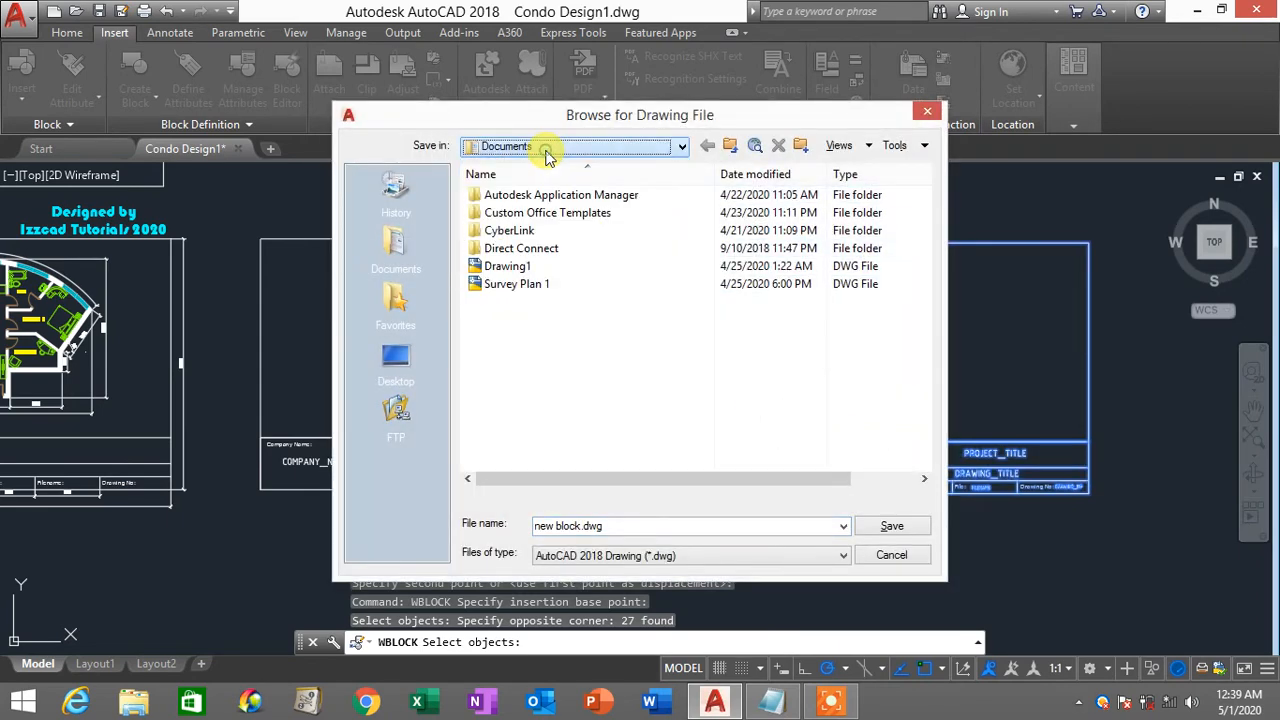
click(546, 152)
click(546, 152)
click(547, 152)
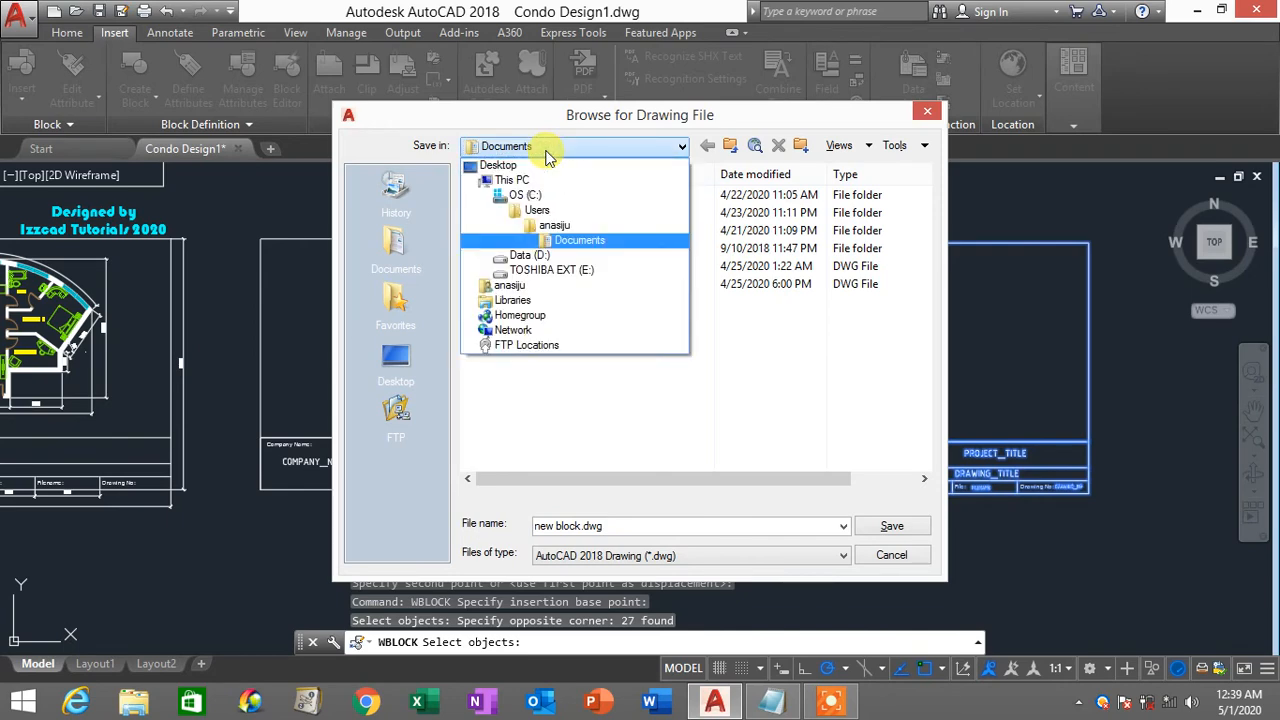
click(547, 152)
click(547, 152)
click(547, 152)
click(547, 152)
click(547, 152)
click(572, 528)
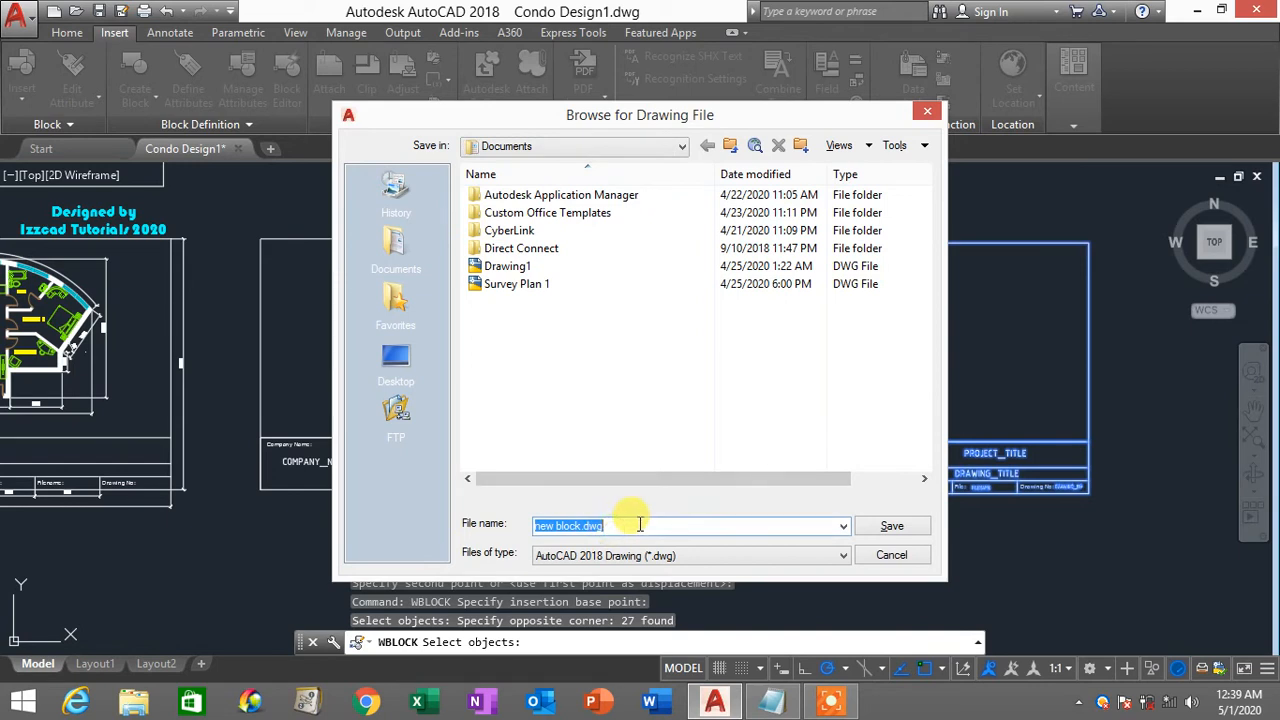
text(t)
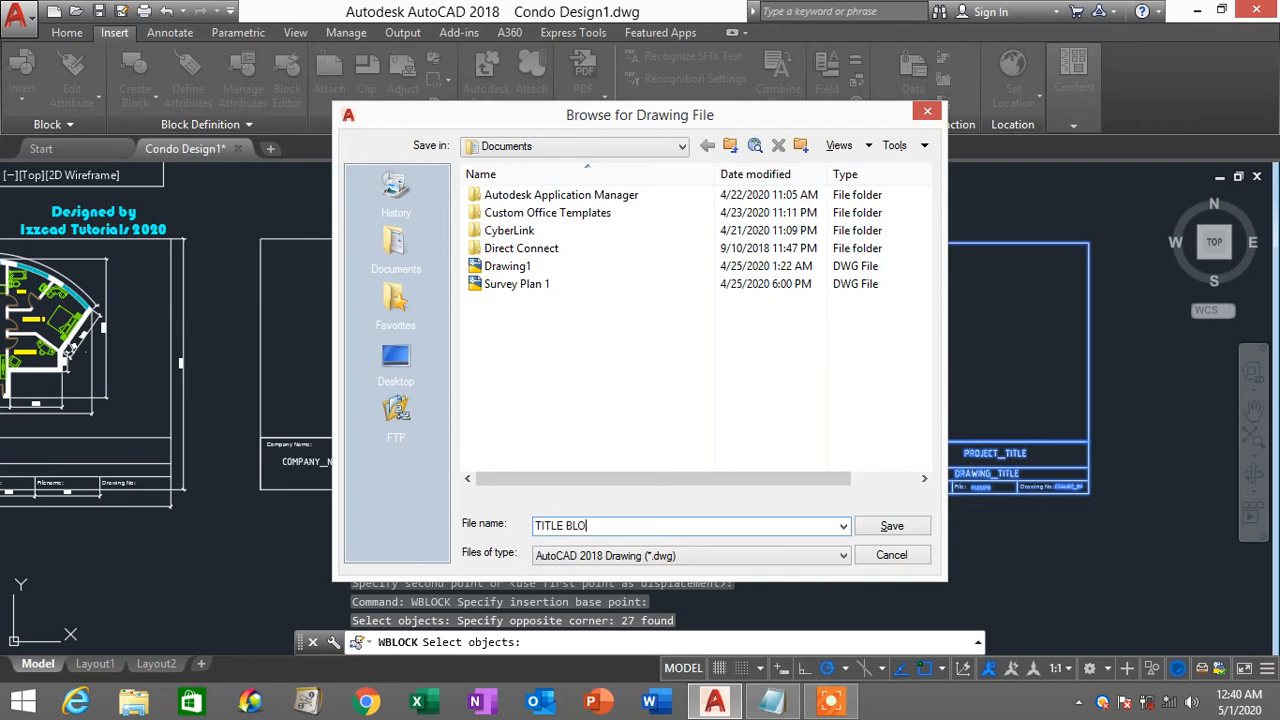
click(921, 528)
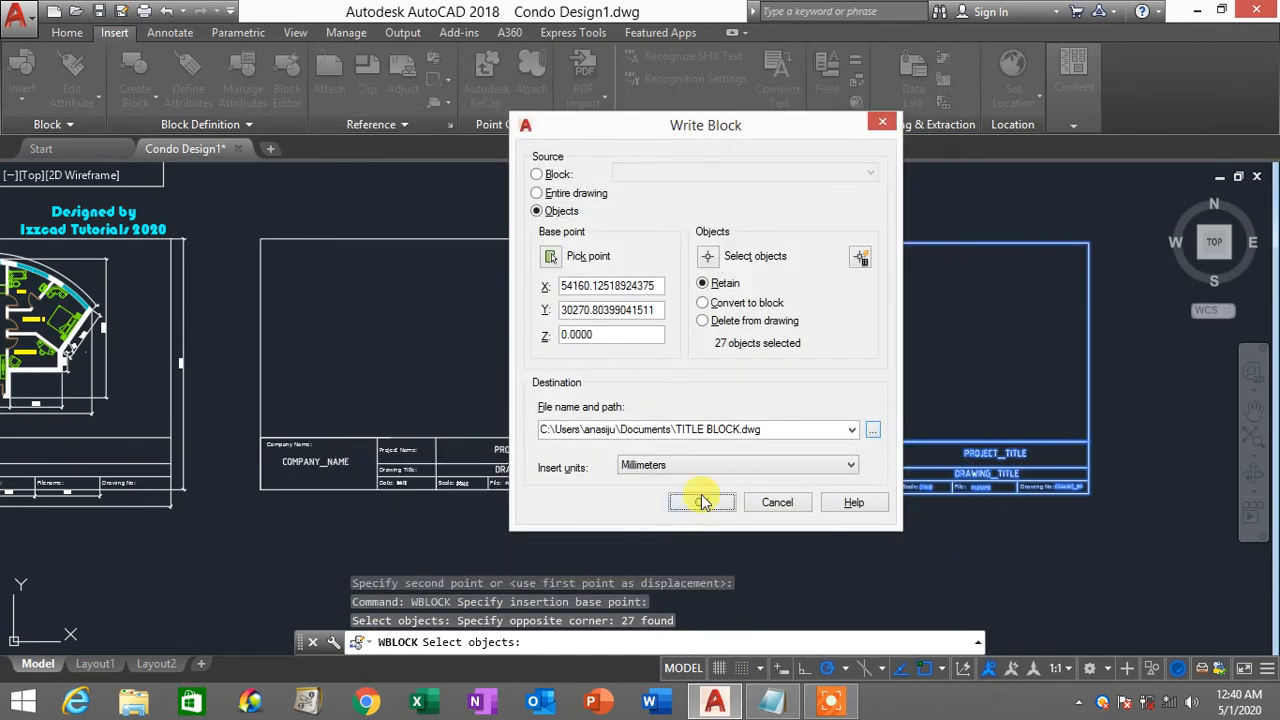
Step: Review the insert units list, keep Millimeters and write the block to the file
click(678, 469)
click(678, 469)
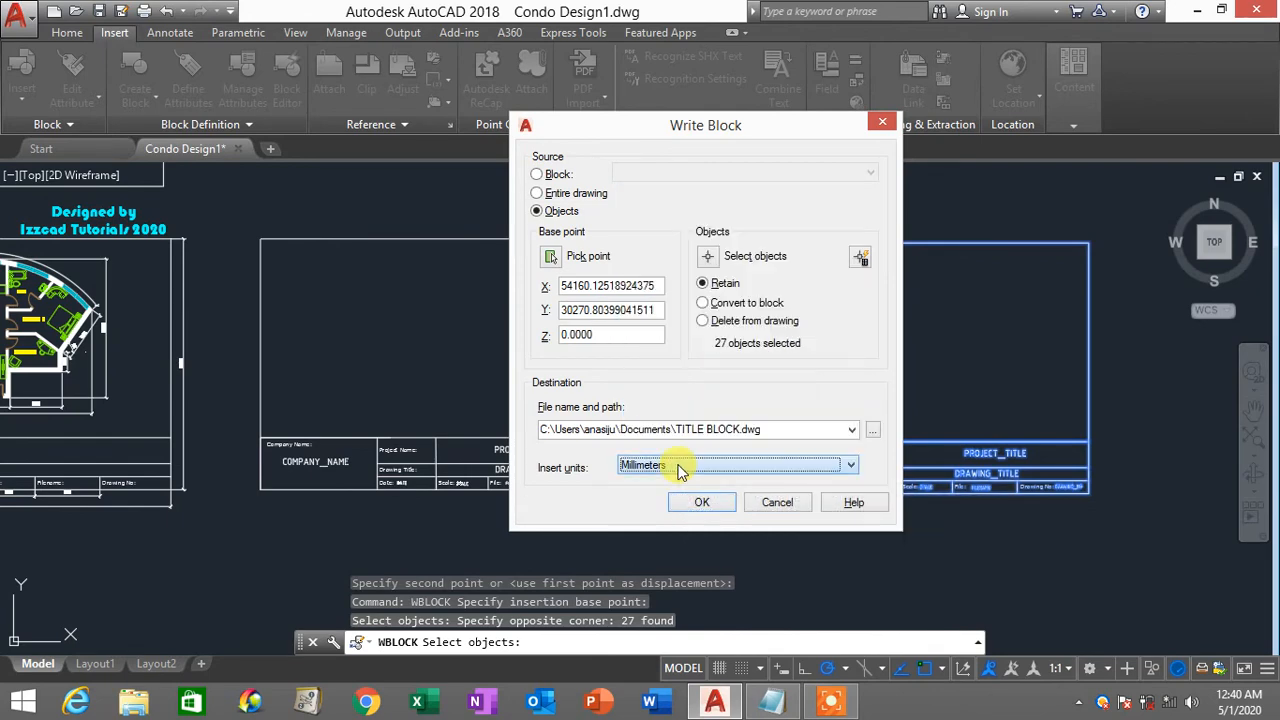
click(679, 470)
click(679, 470)
click(679, 470)
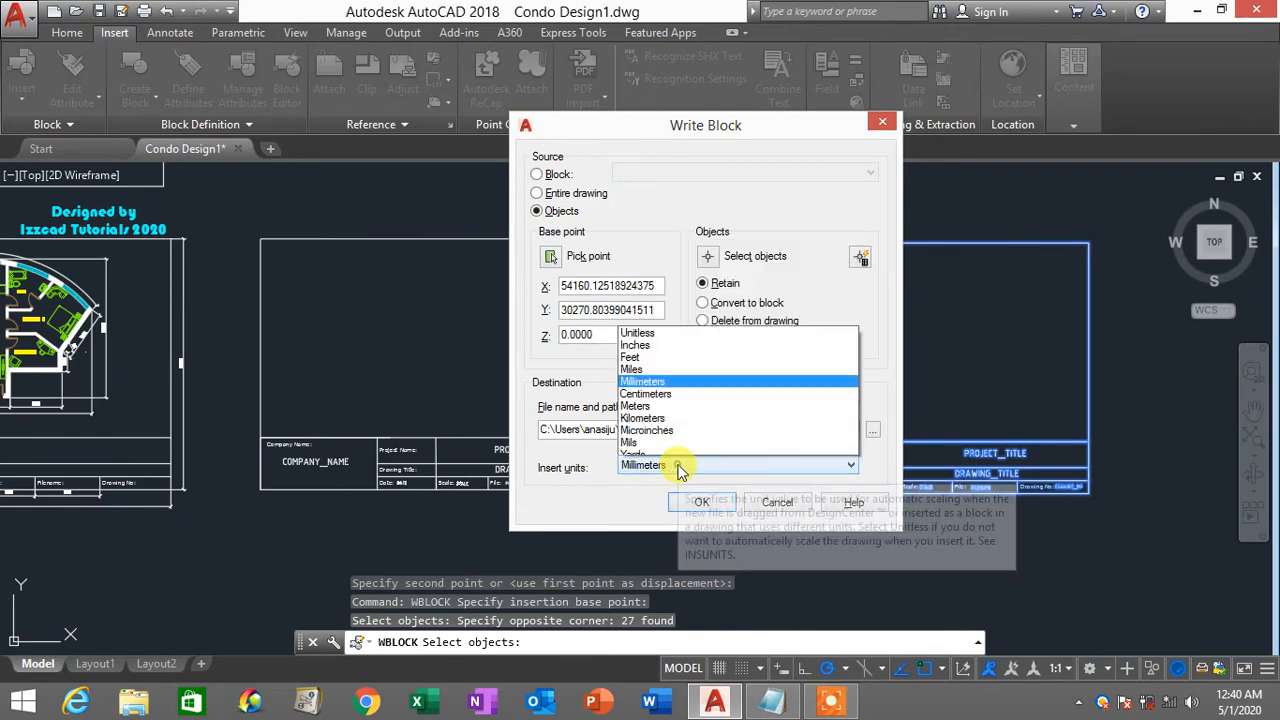
click(679, 470)
click(679, 470)
click(679, 470)
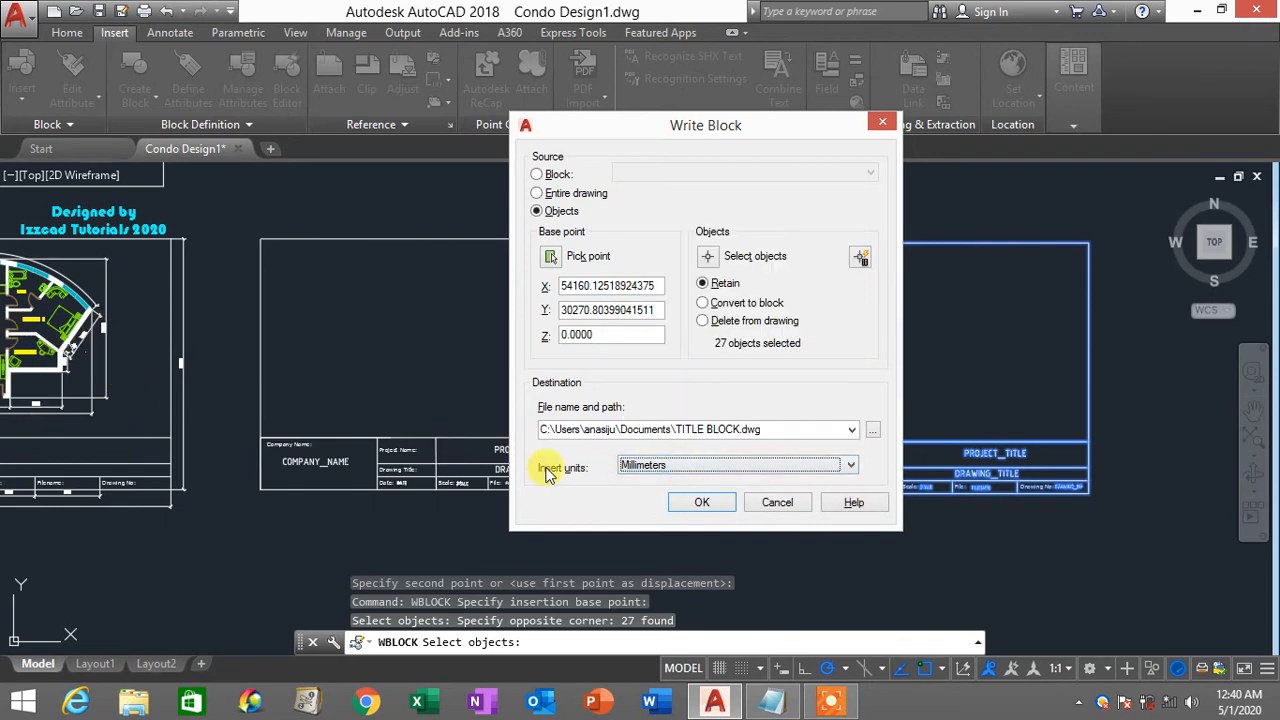
click(657, 472)
click(657, 472)
click(657, 472)
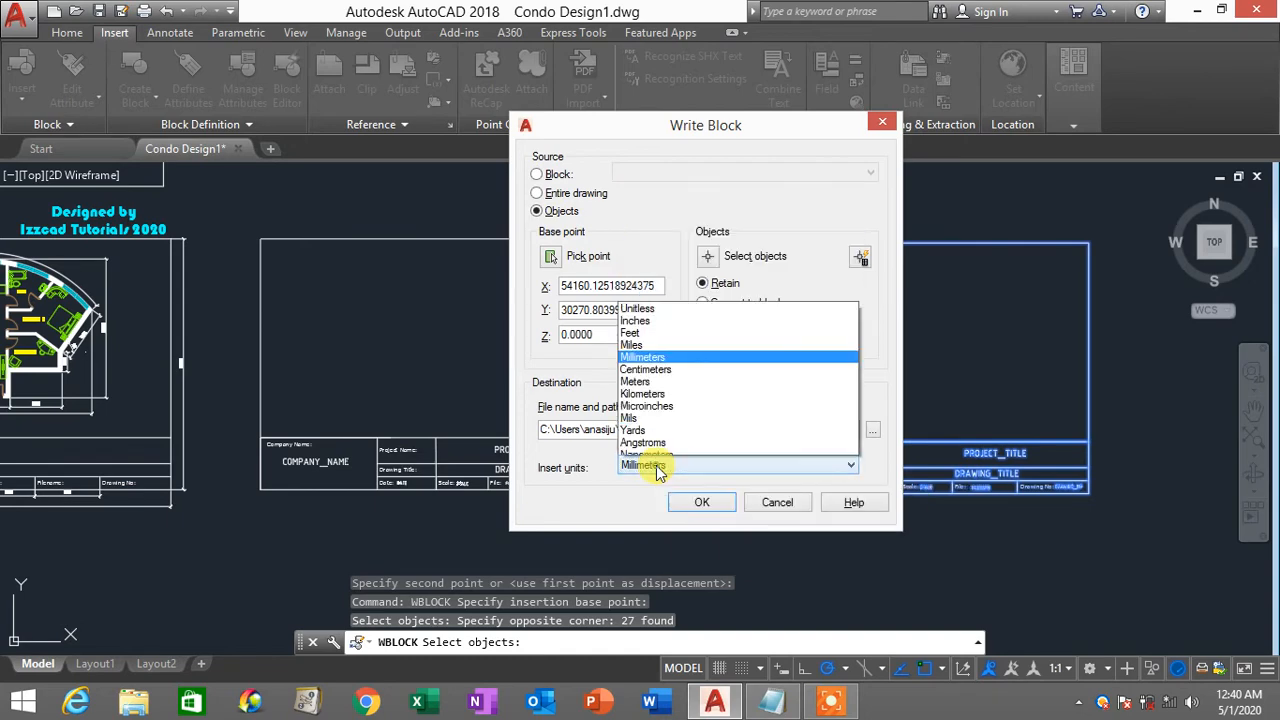
click(658, 473)
click(658, 473)
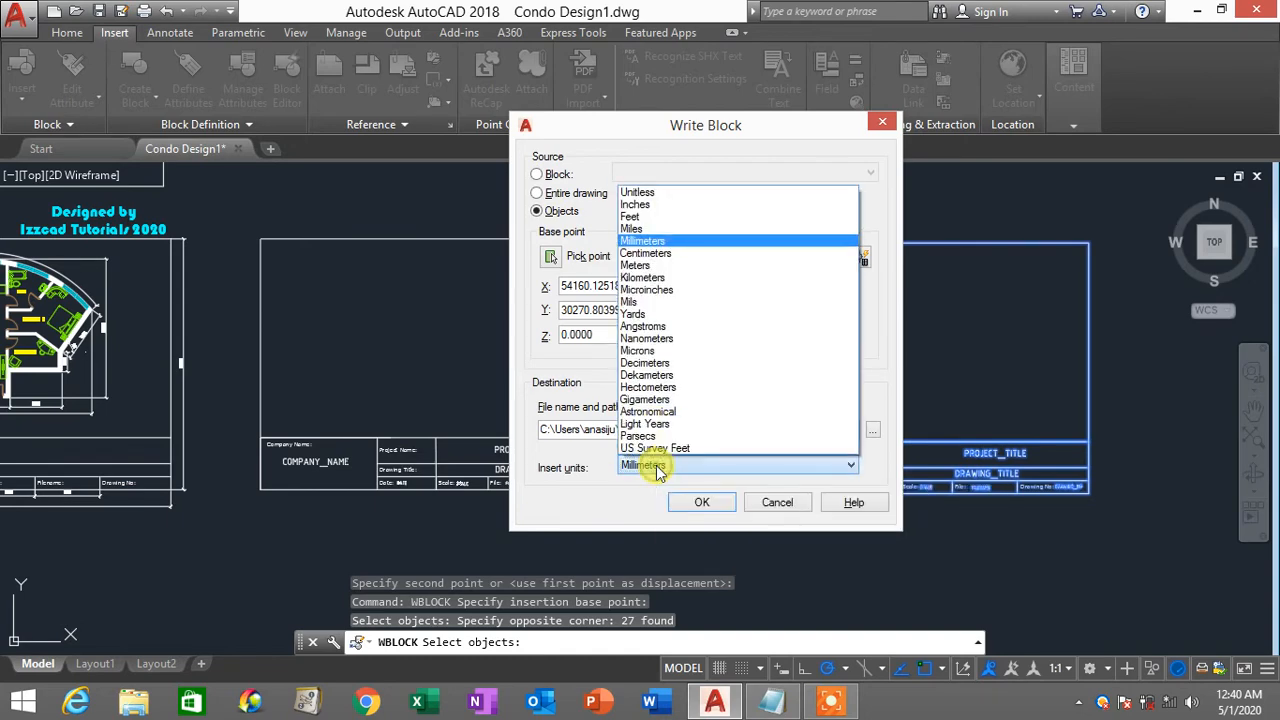
click(658, 472)
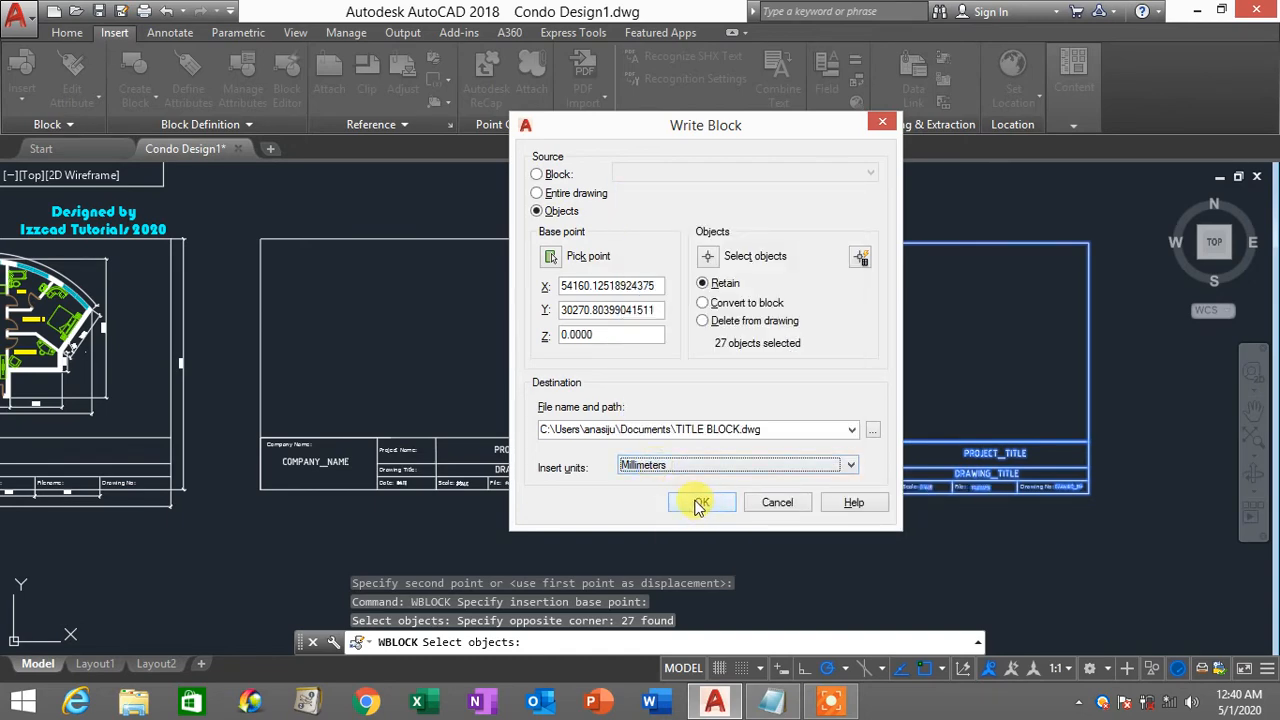
click(698, 505)
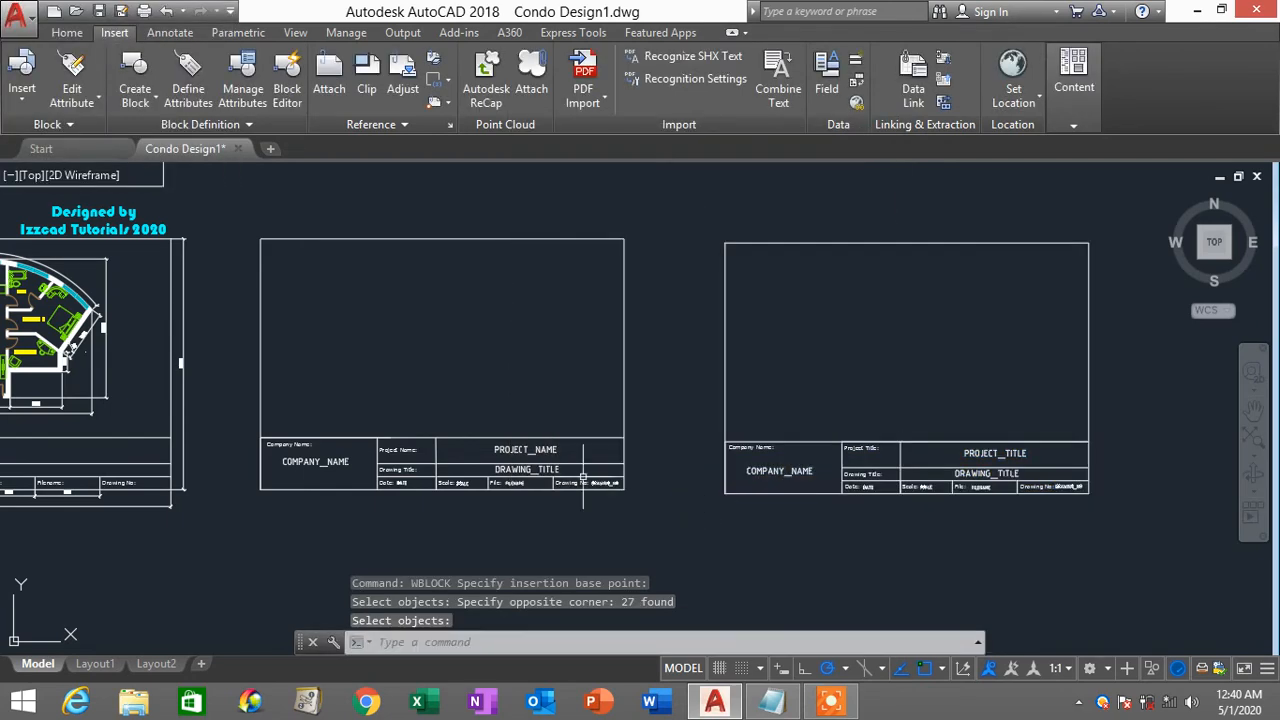
Step: Check the saved TITLE BLOCK drawing in the Documents folder in File Explorer, and return to AutoCAD
scroll(972, 345, down, 2)
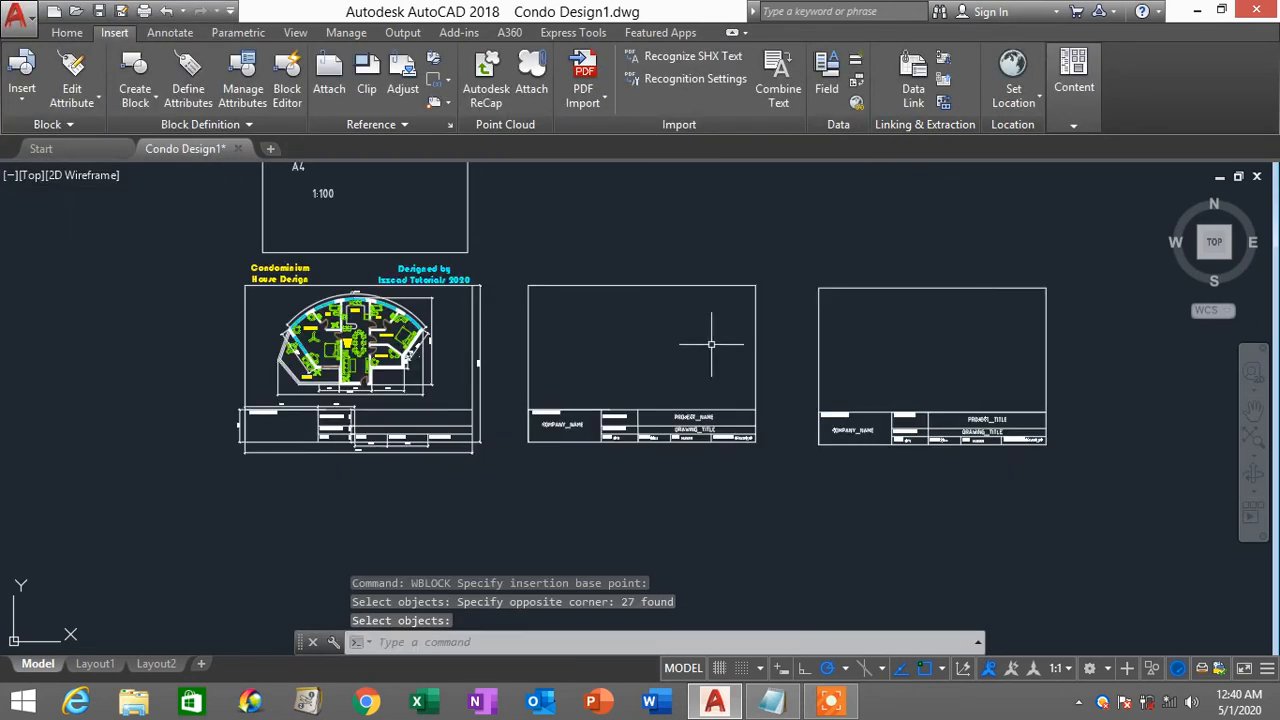
click(1190, 10)
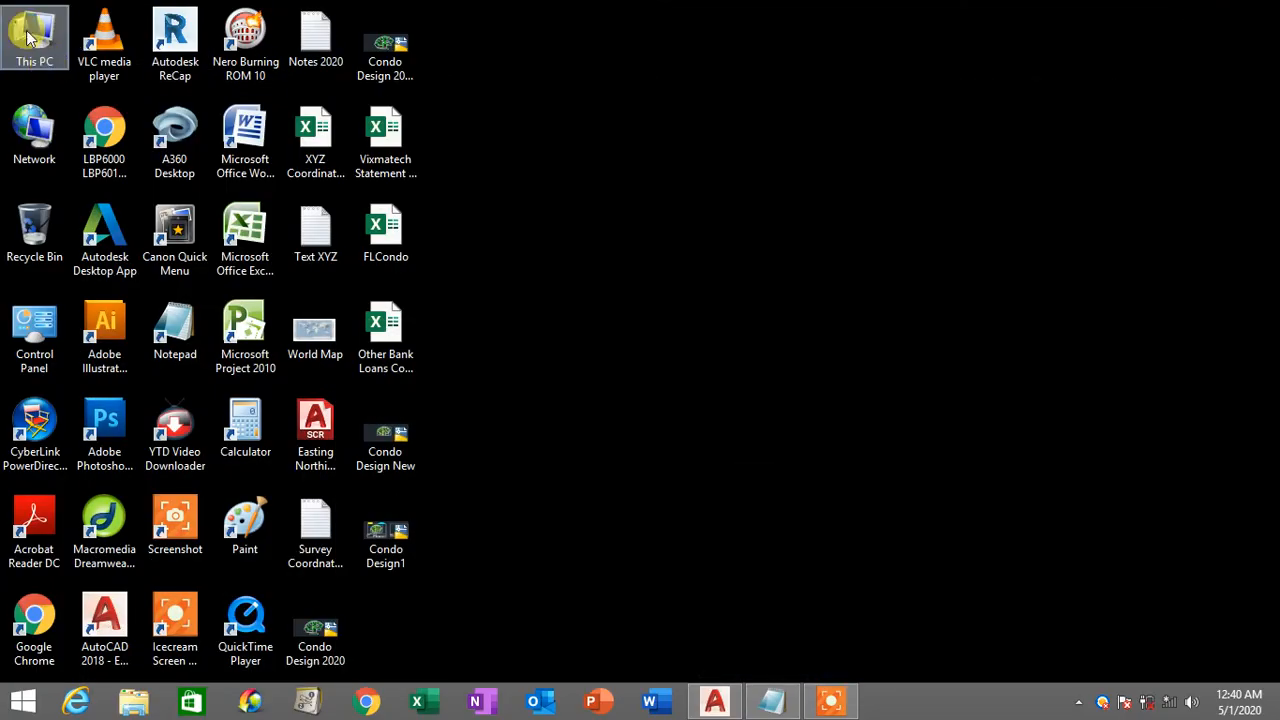
double_click(30, 38)
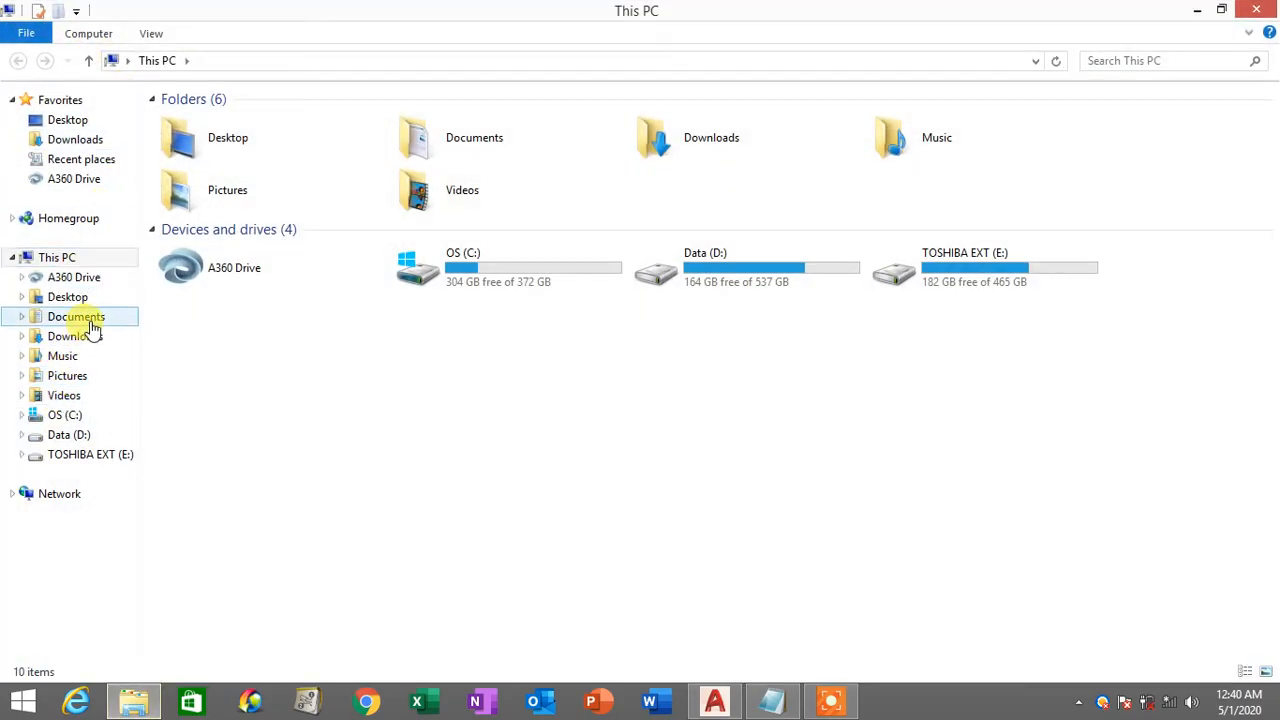
click(88, 320)
click(620, 165)
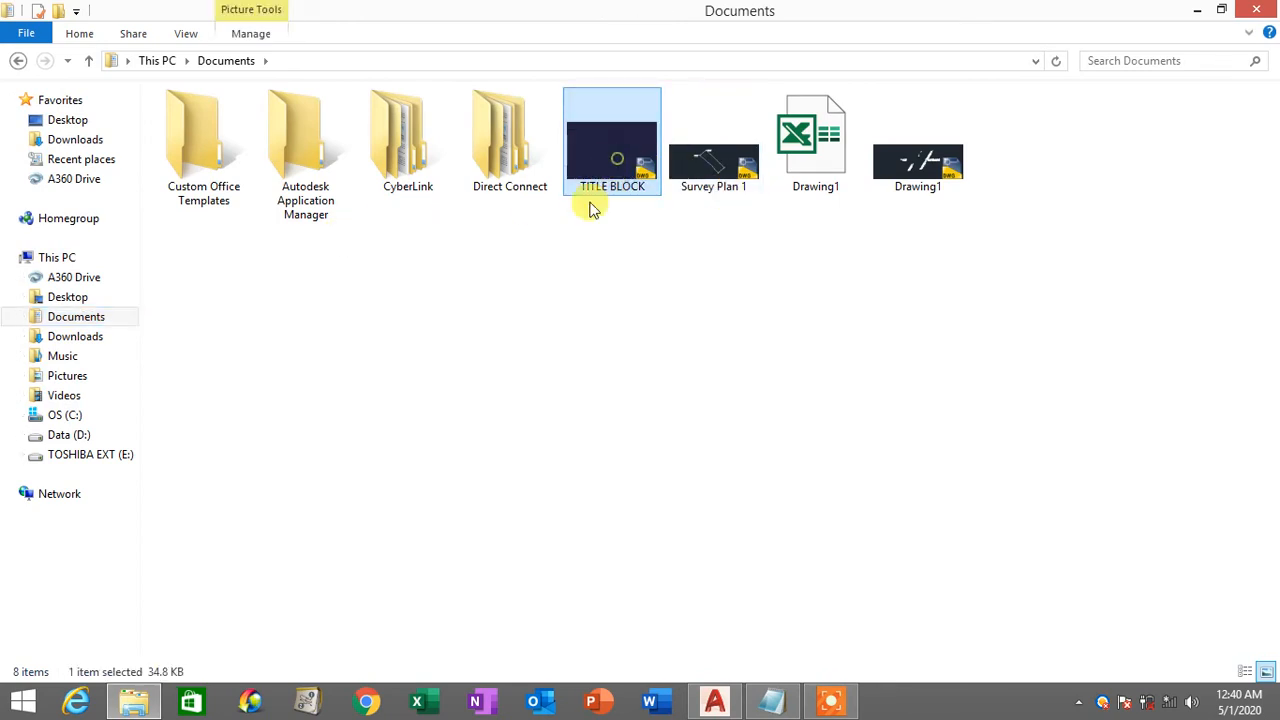
click(716, 700)
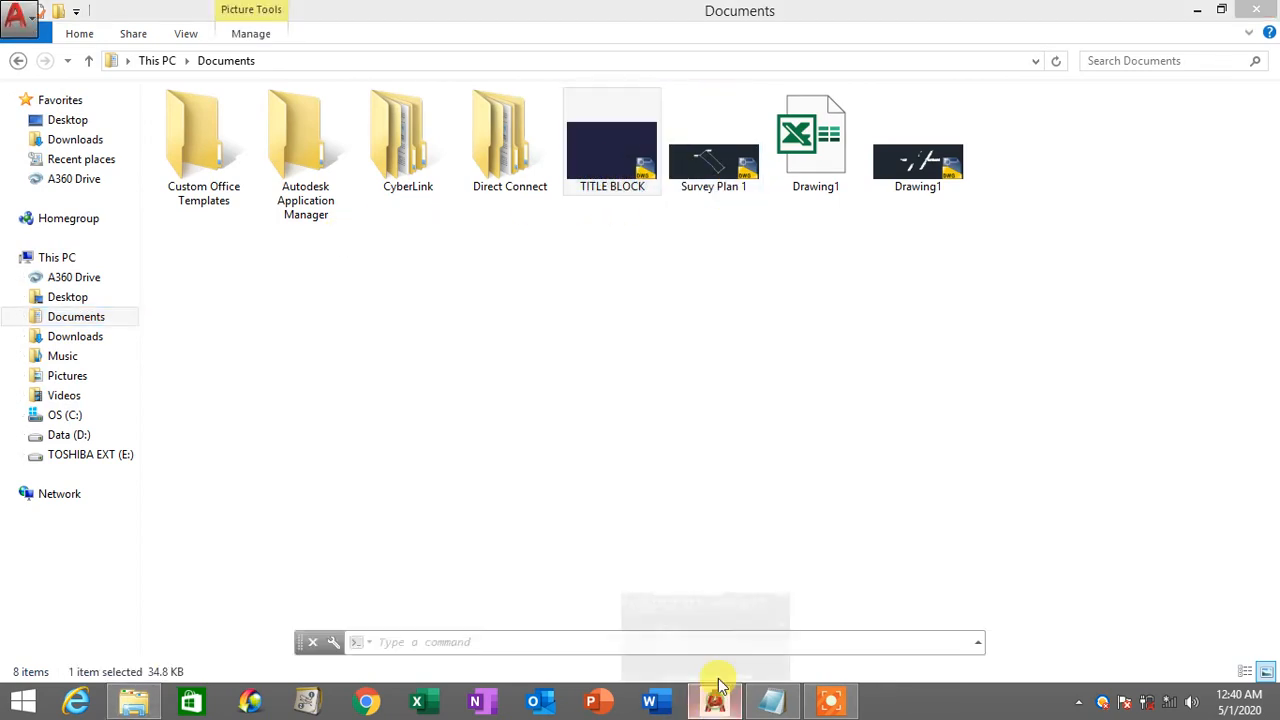
Step: Erase both attribute title block frames beside the condominium floor plan
scroll(826, 449, down, 2)
click(1012, 485)
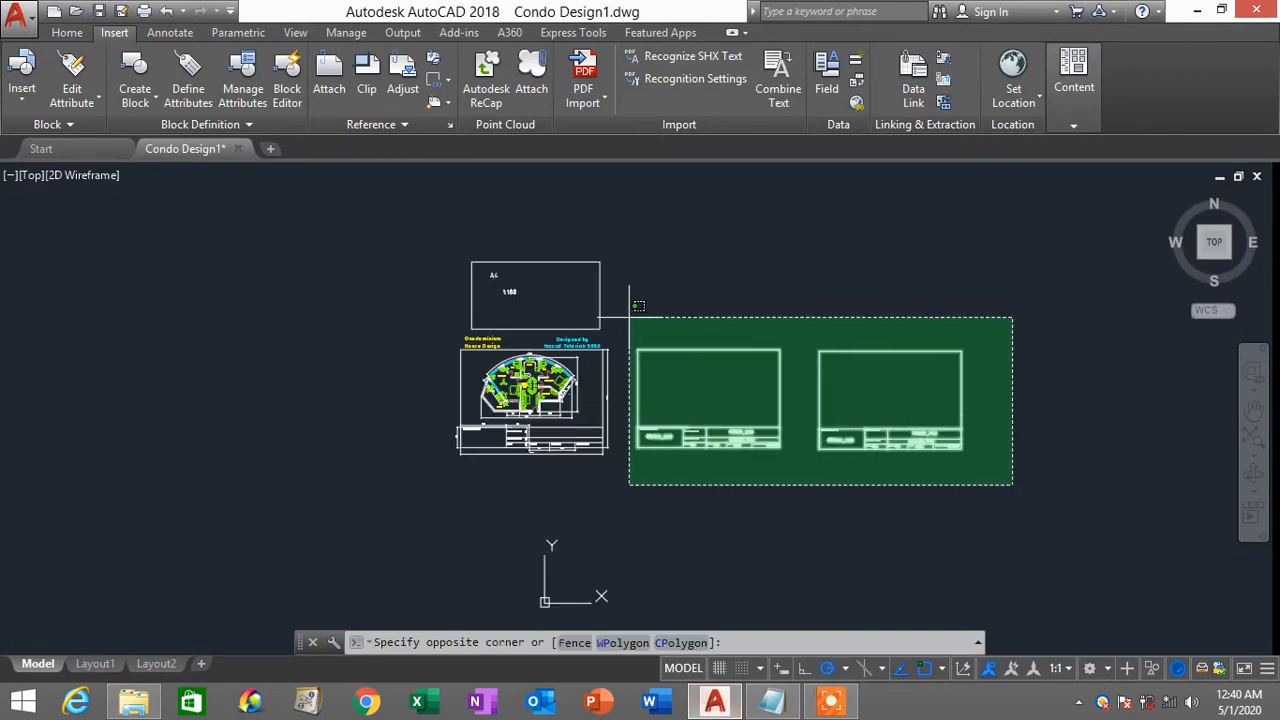
click(631, 316)
key(Delete)
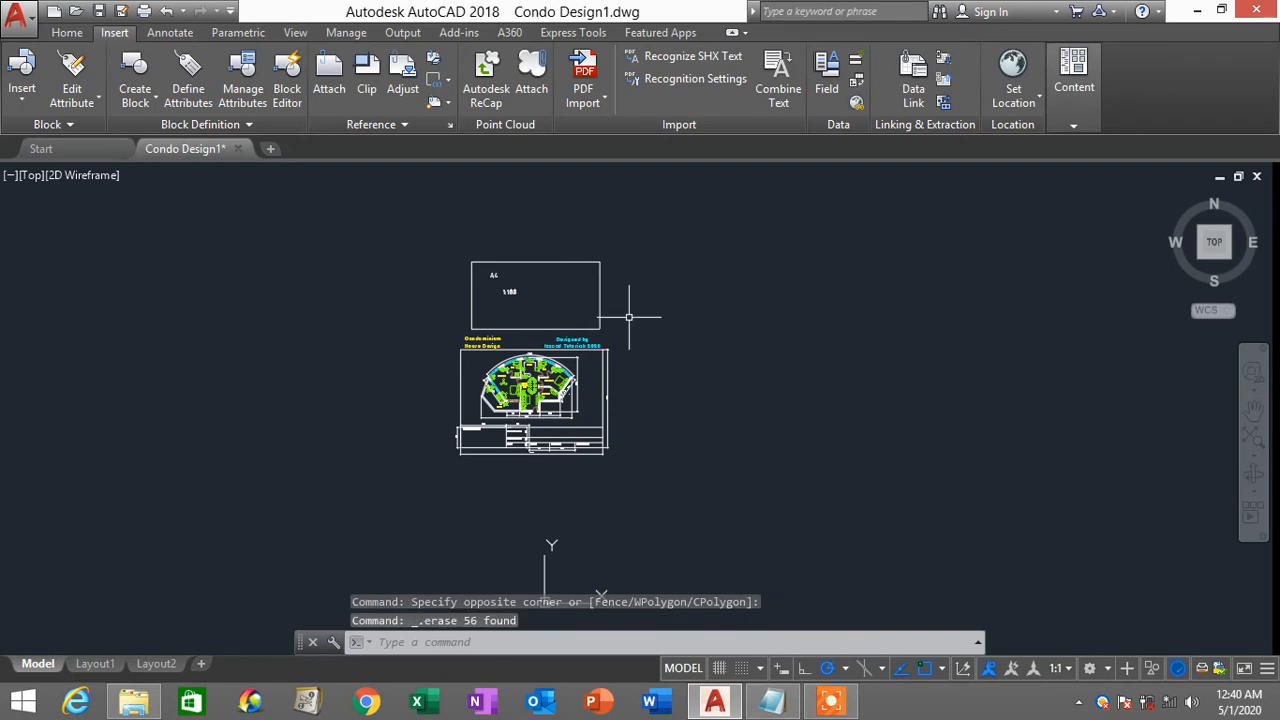
Step: Start the Insert command and choose the TITLE BLOCK drawing from the Documents folder as the block source
scroll(680, 510, up, 2)
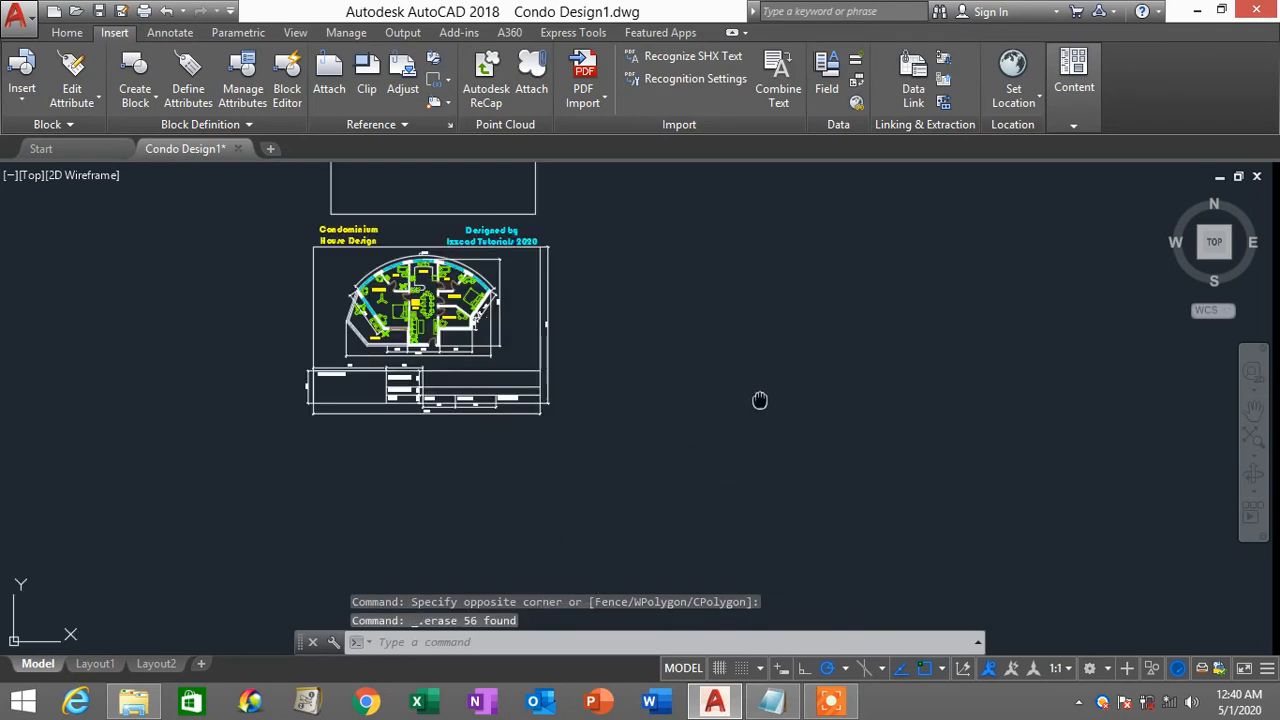
middle_drag(760, 400, 765, 532)
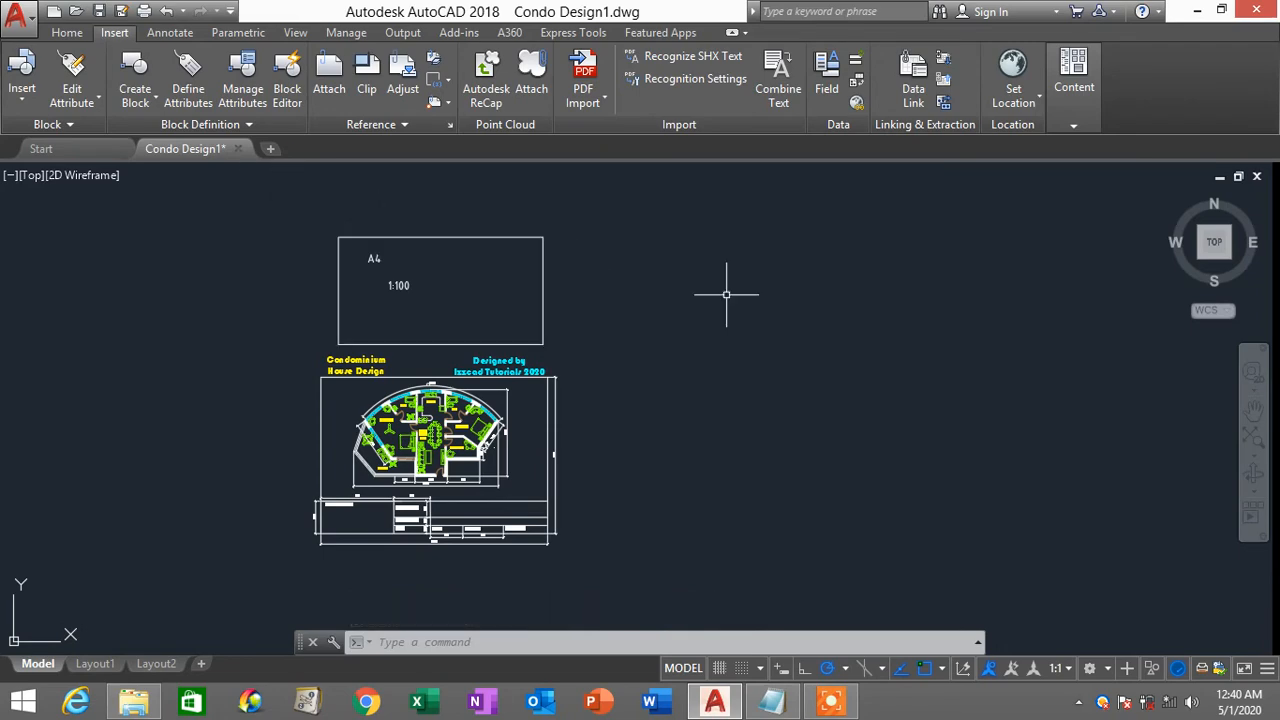
text(I)
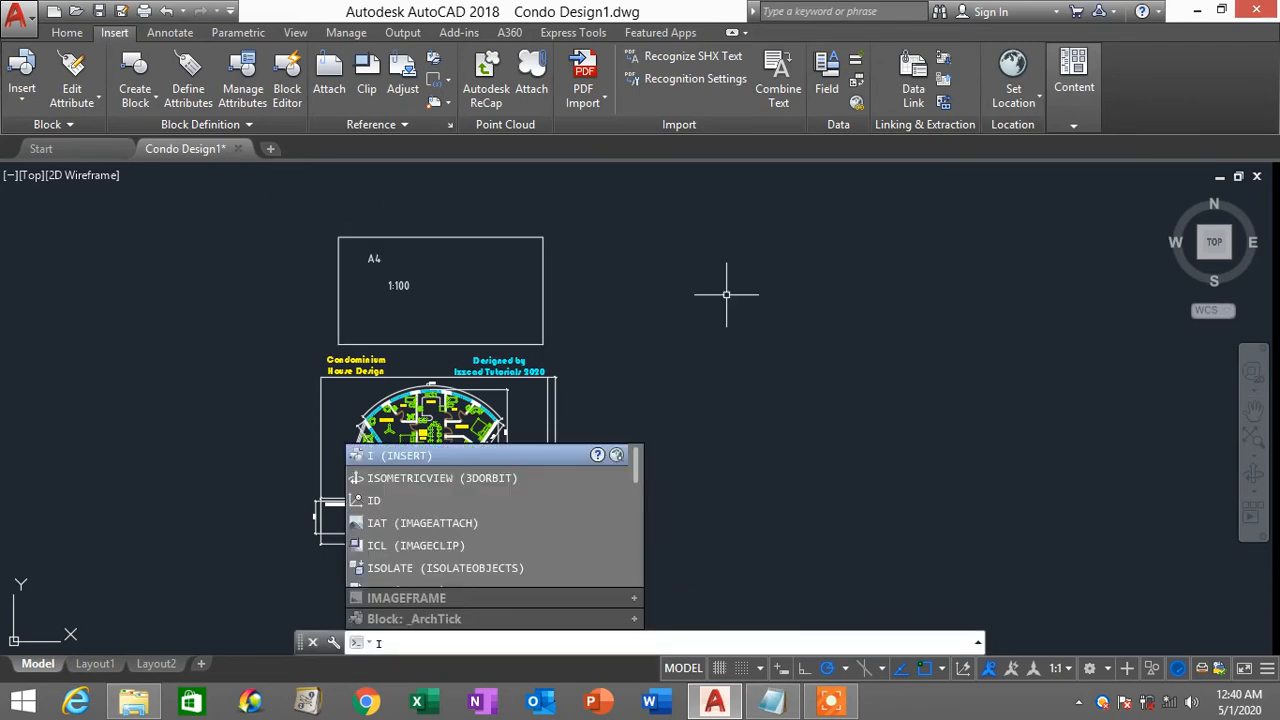
key(Return)
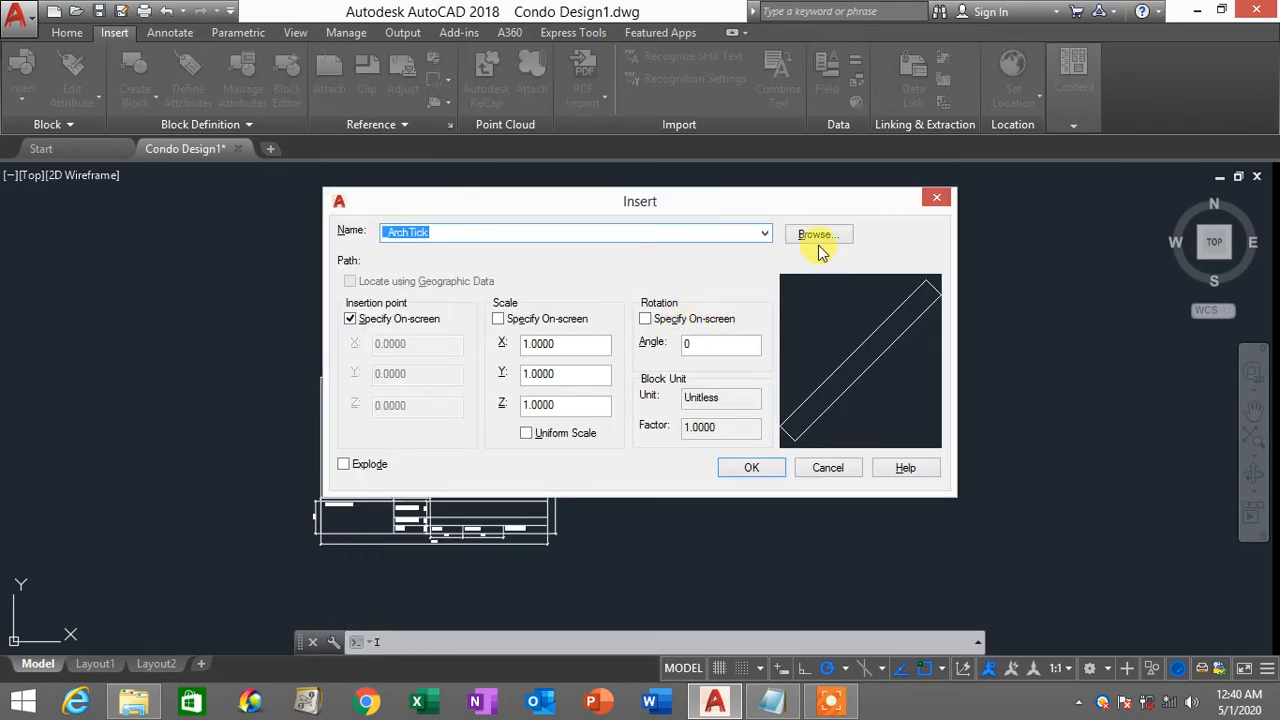
click(824, 238)
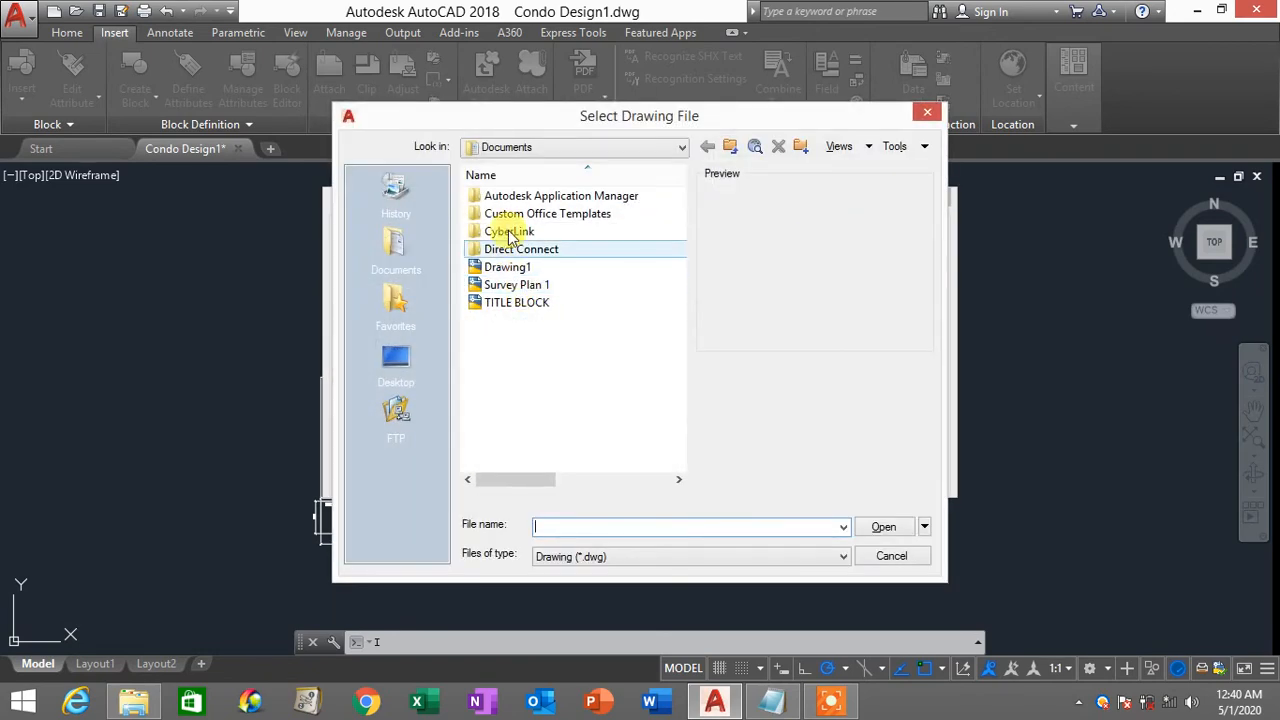
click(517, 305)
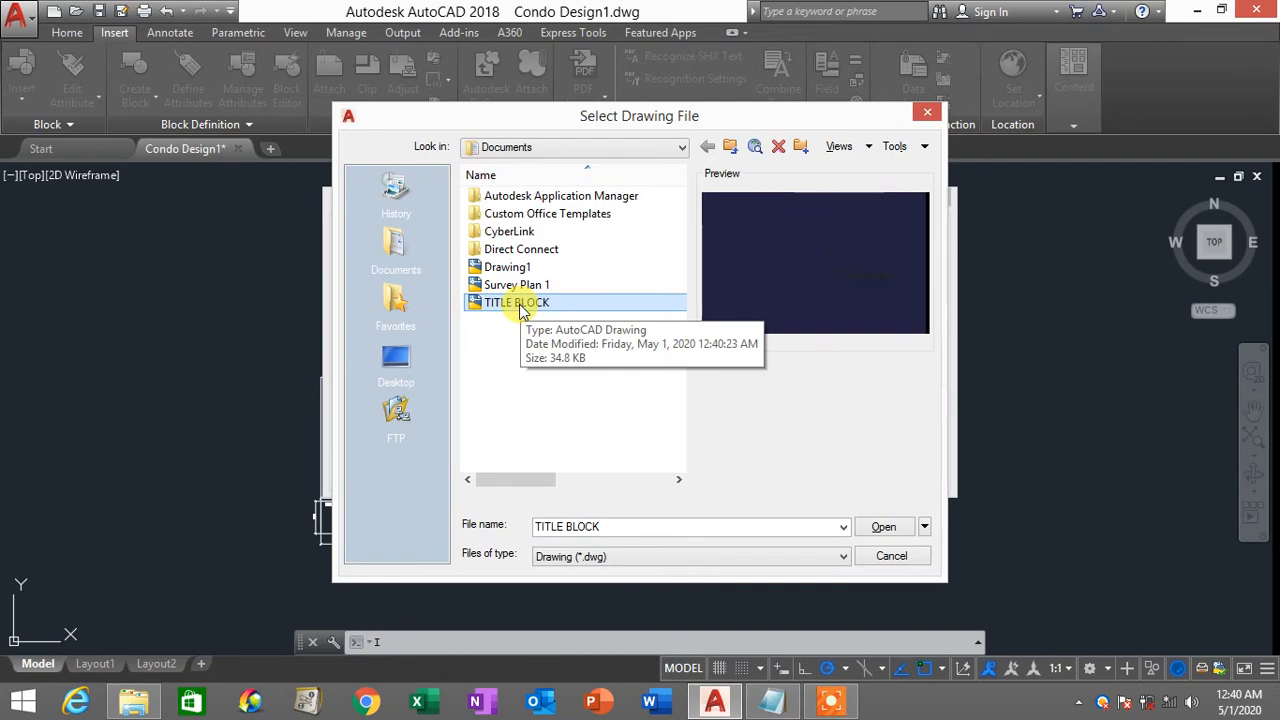
double_click(519, 305)
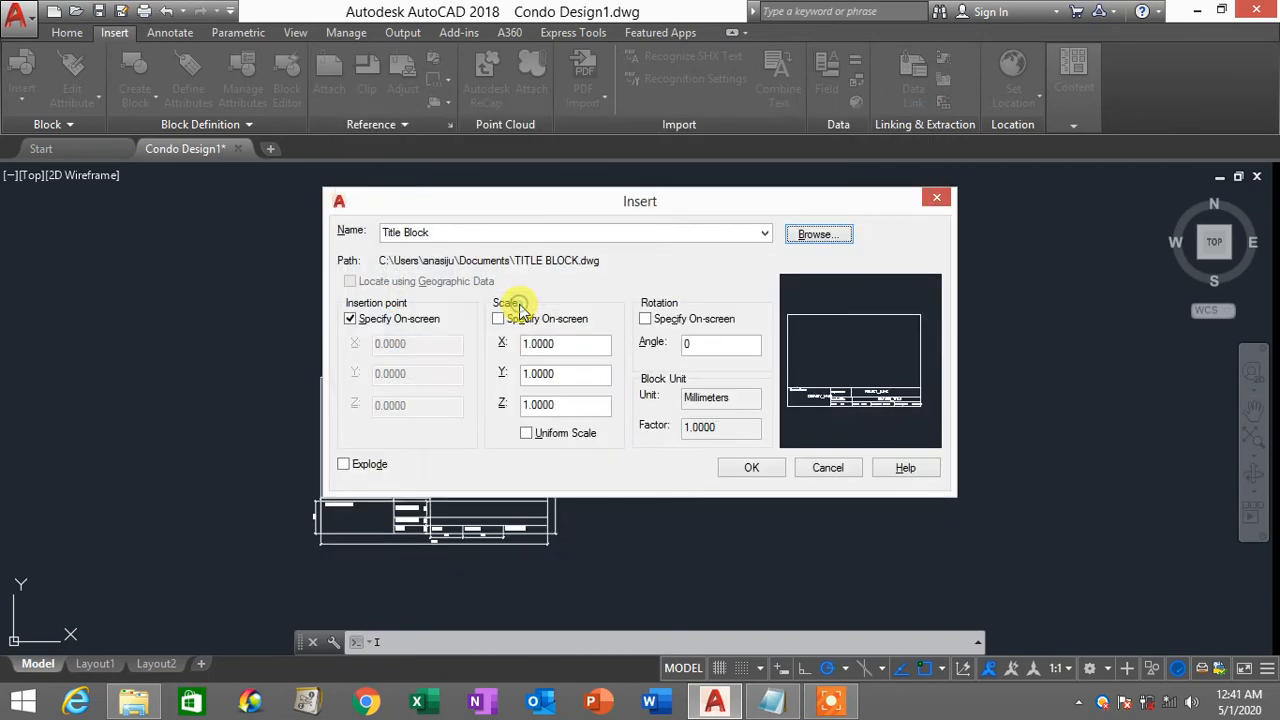
Step: Accept the insertion settings, redefine the existing block definition and place the title block beside the floor plan
click(752, 468)
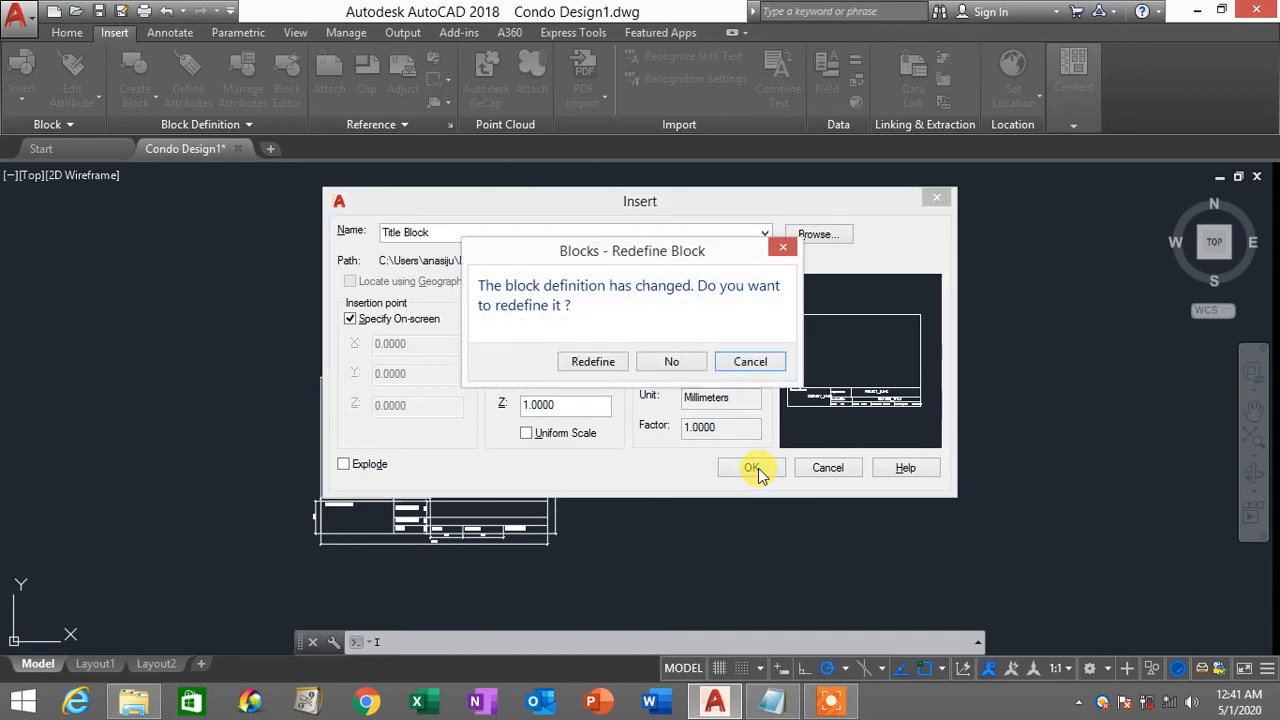
click(596, 362)
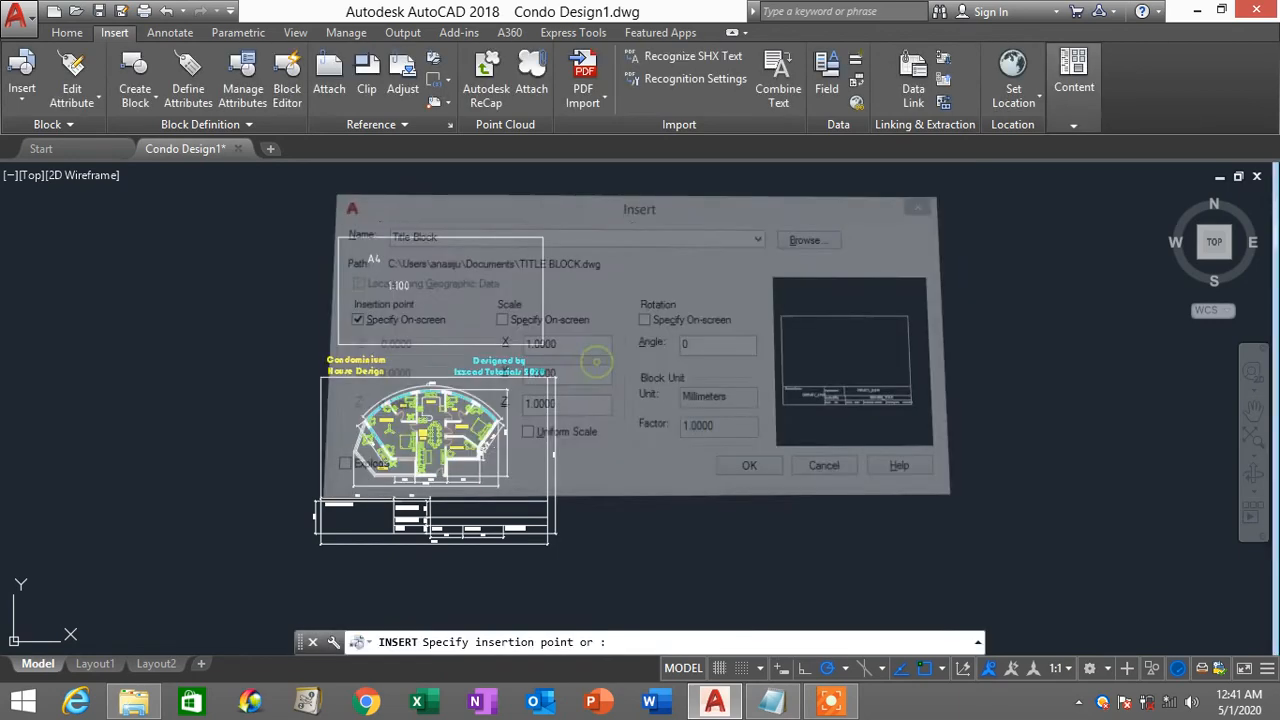
click(668, 446)
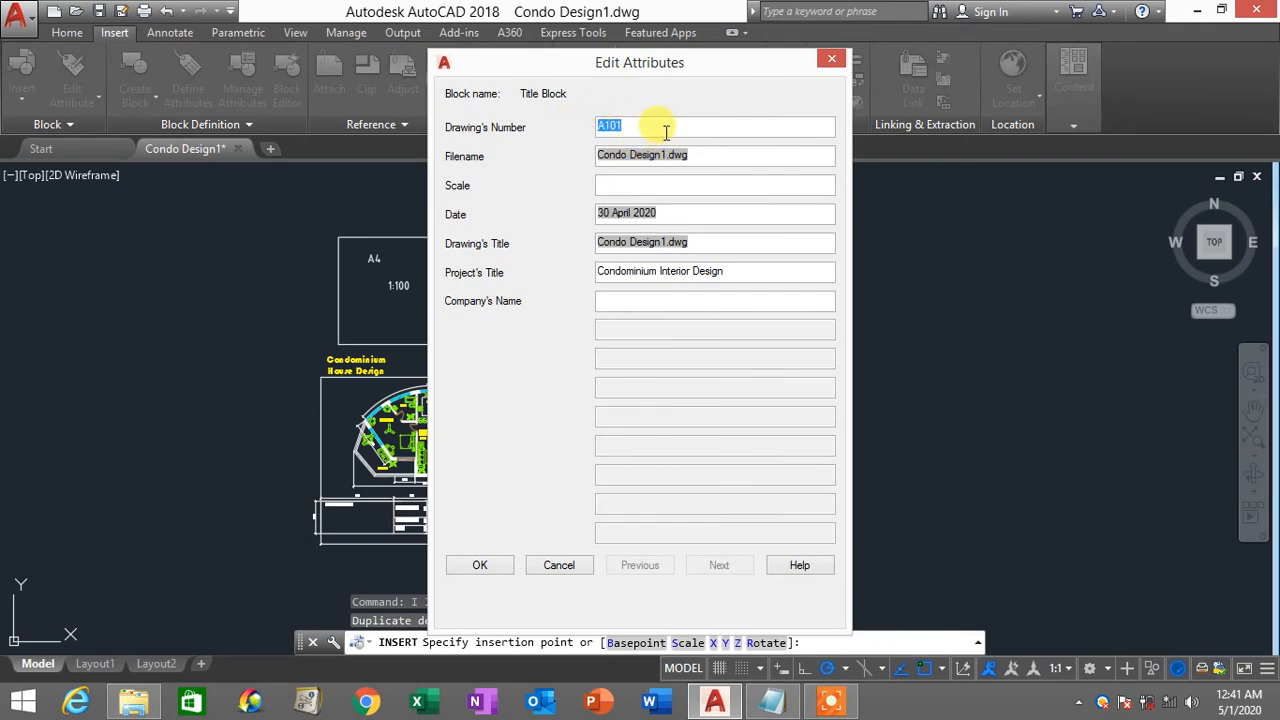
Step: Set the title block's Scale attribute to 1:100 and its Drawing's Number to A566E
click(730, 155)
drag(650, 128, 532, 136)
drag(645, 126, 564, 123)
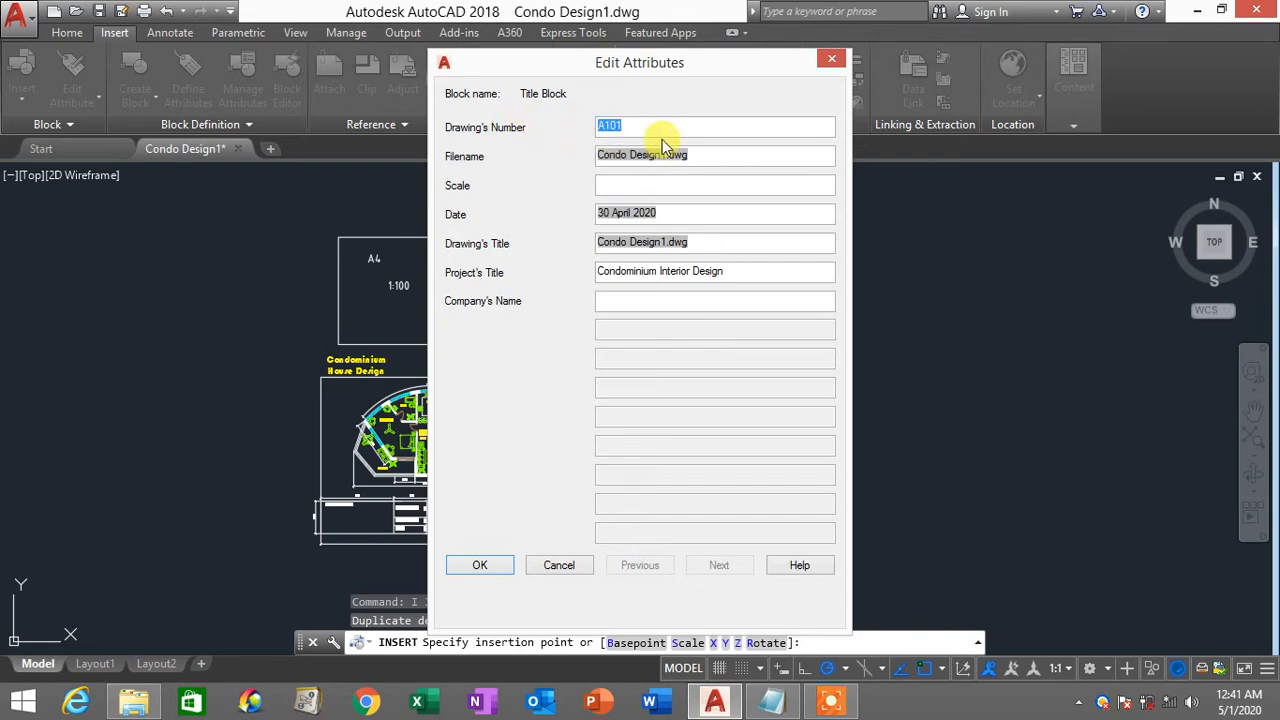
drag(716, 153, 492, 163)
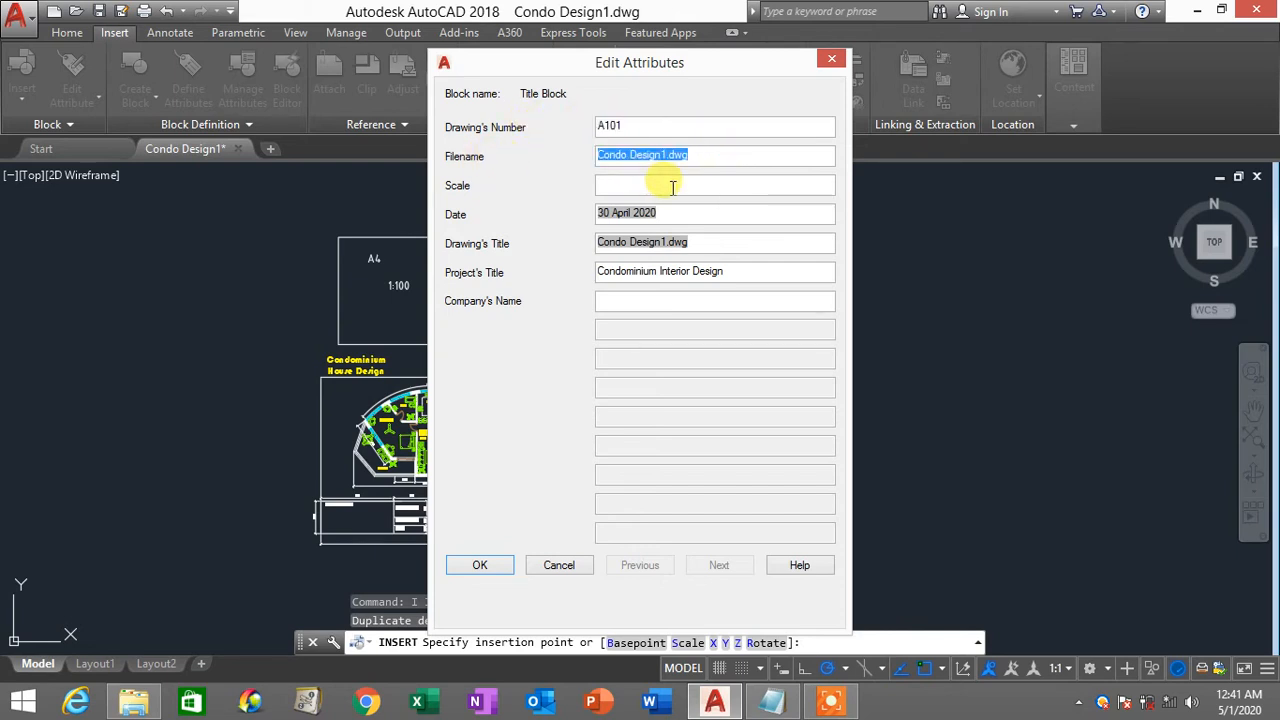
click(640, 188)
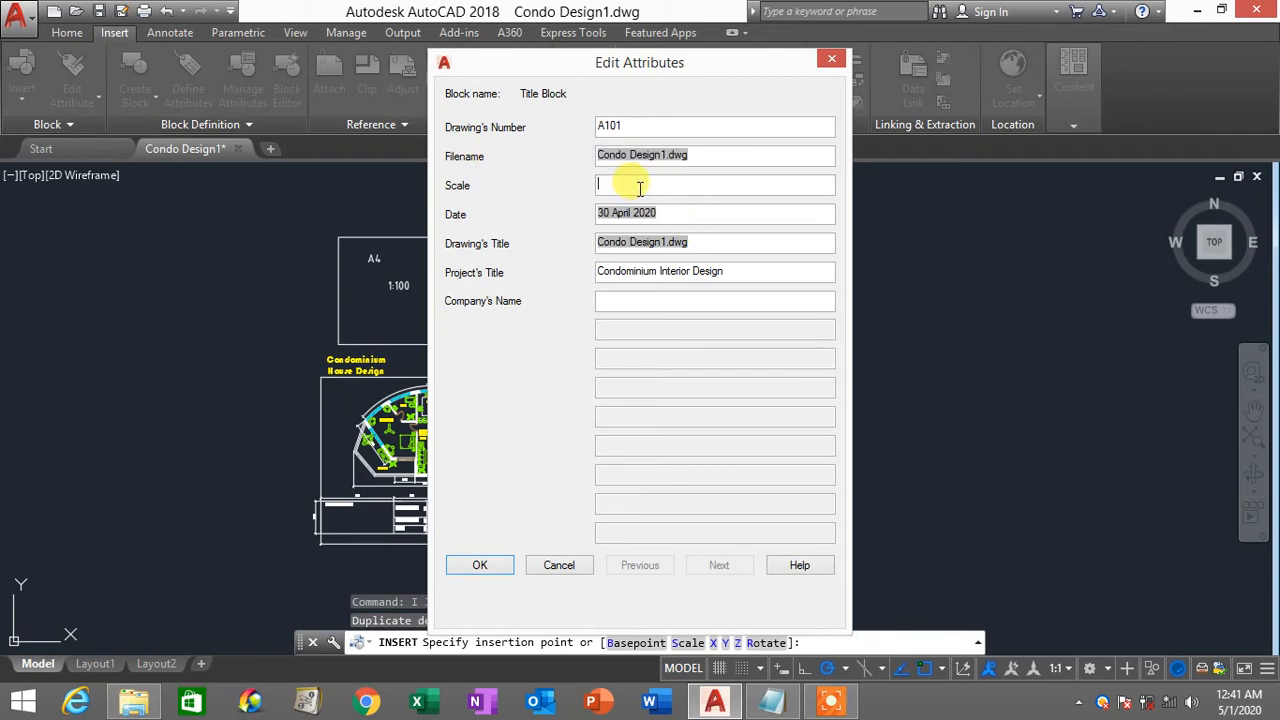
text(1:100)
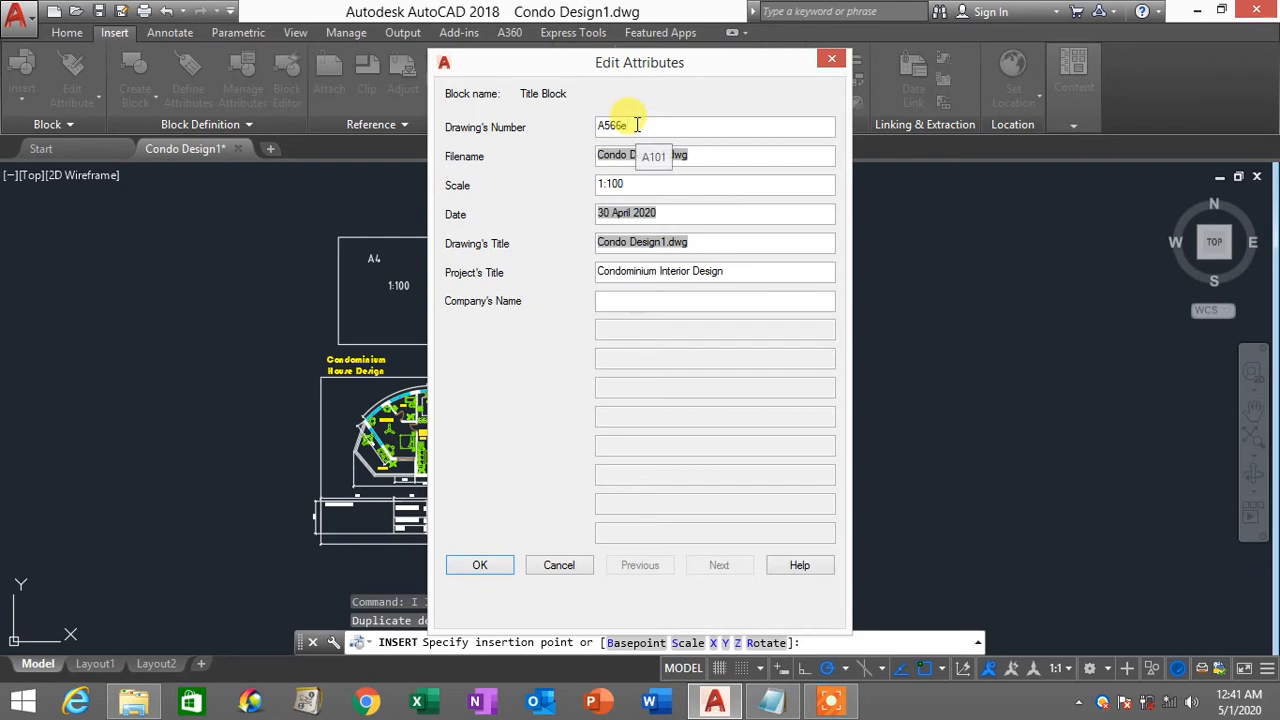
key(BackSpace)
text(E)
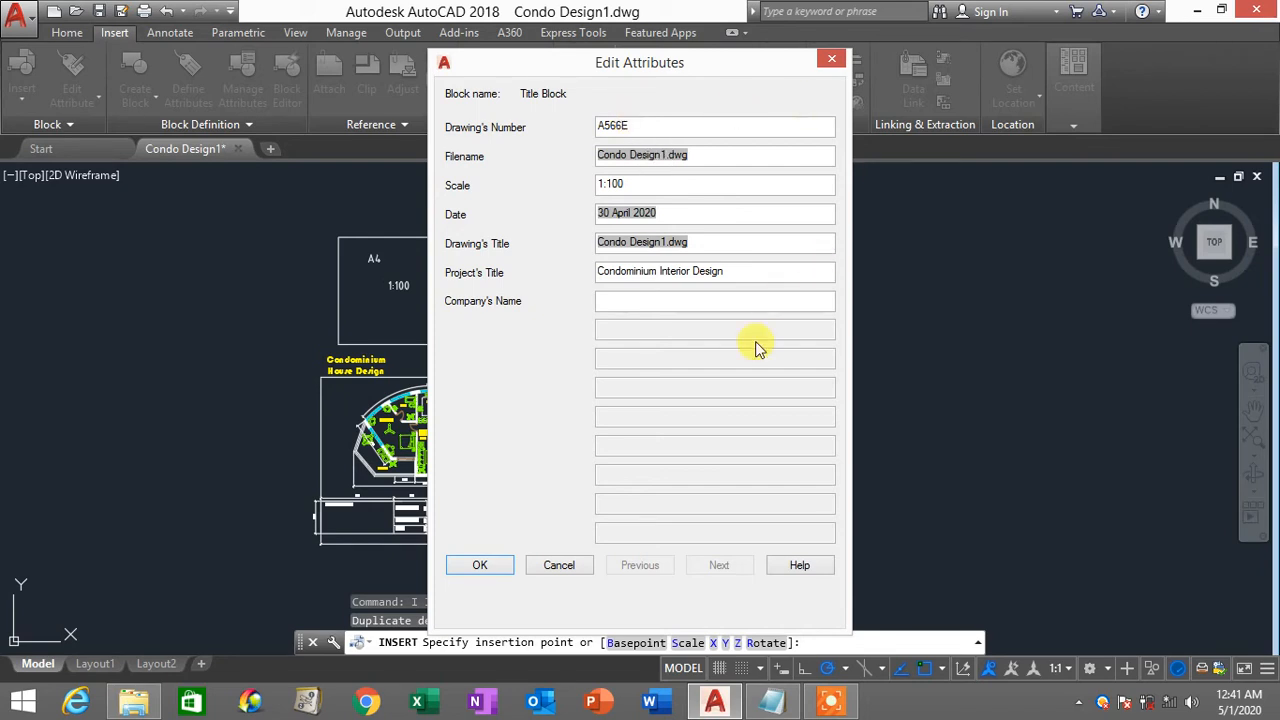
Step: Enter Izzcad Tutorials Design as the Company's Name attribute and accept the attribute values
click(654, 304)
text(Izzcad Tutorials Design)
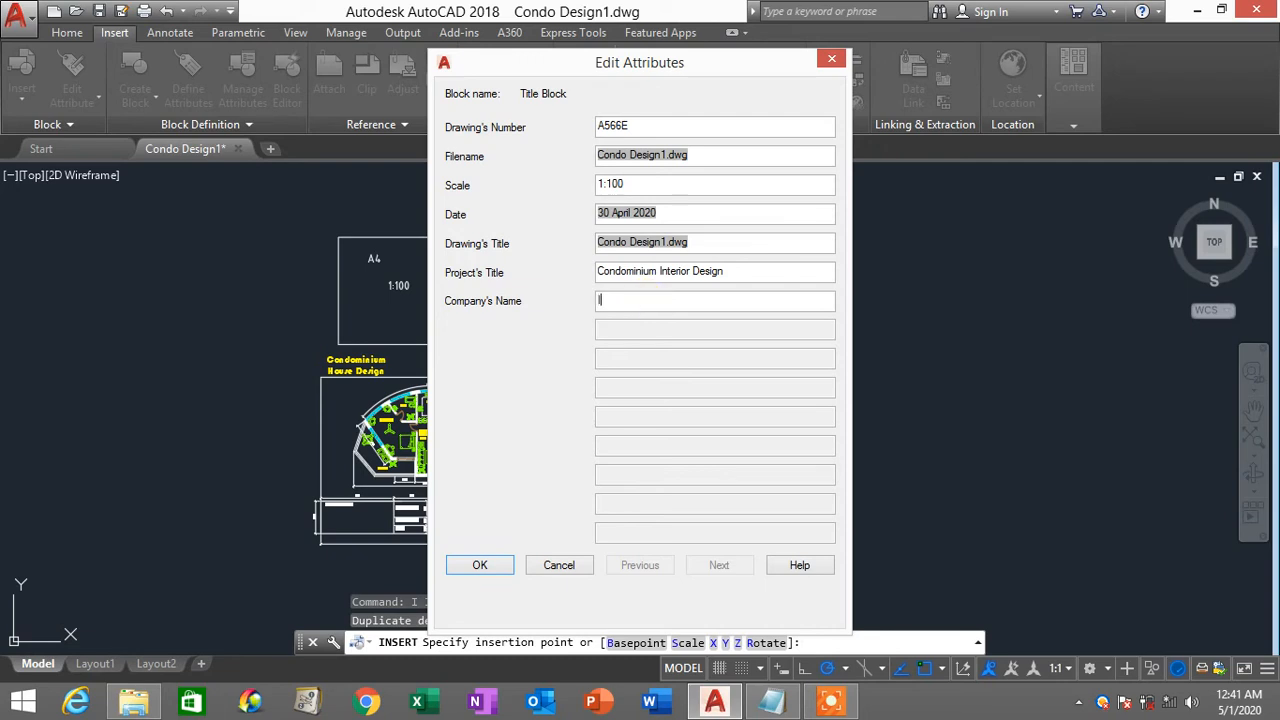
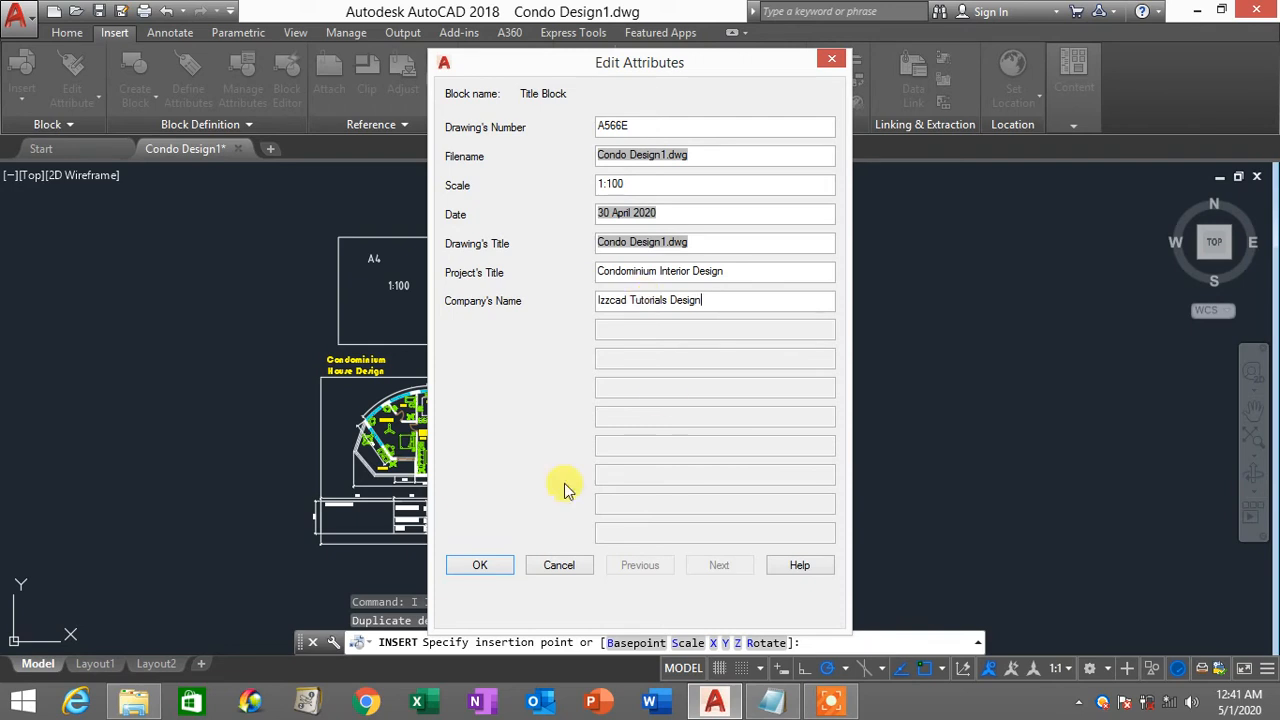
click(479, 567)
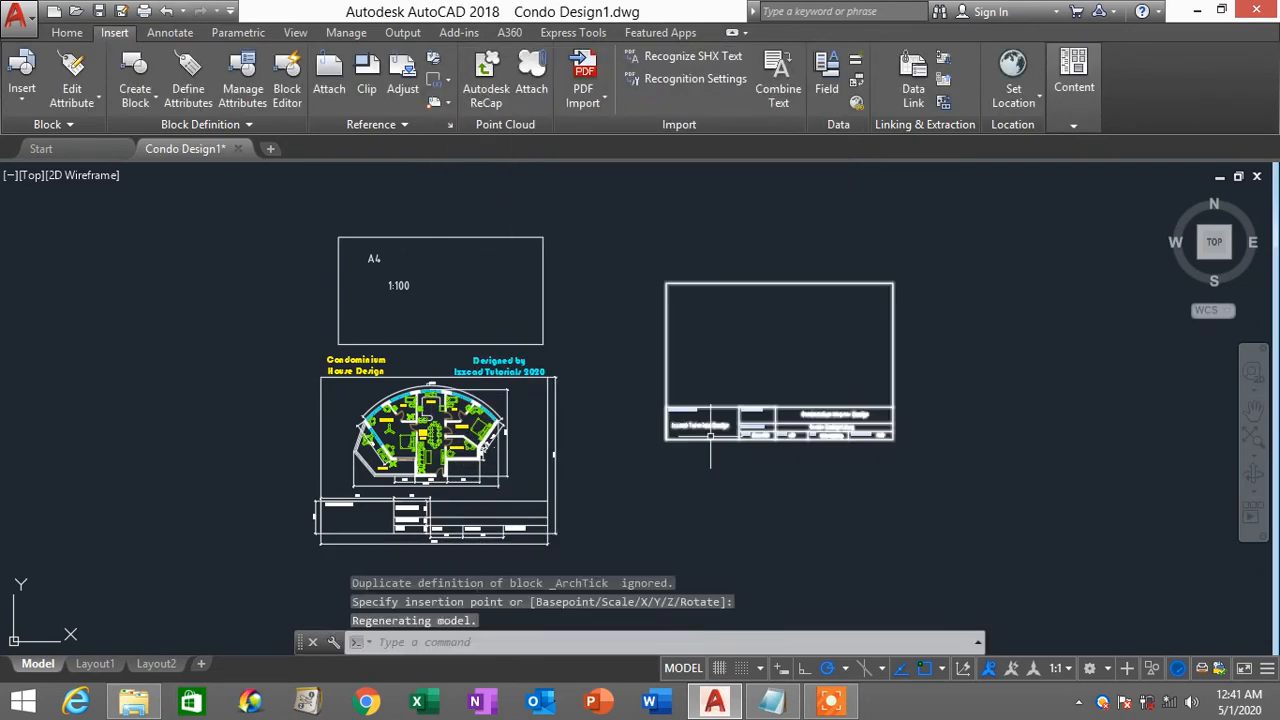
Step: Examine the inserted title block's attribute texts and its frame beside the floor plan
scroll(757, 425, up, 4)
scroll(766, 411, up, 2)
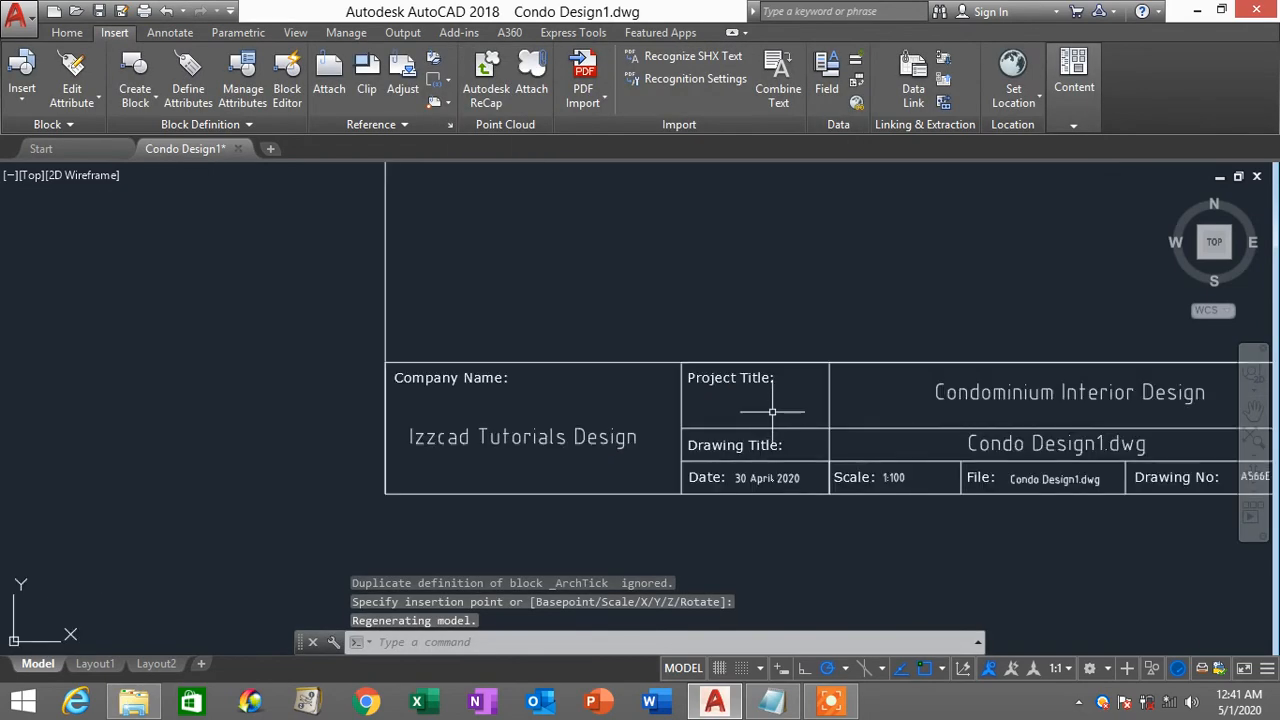
scroll(772, 411, down, 3)
scroll(1100, 470, up, 3)
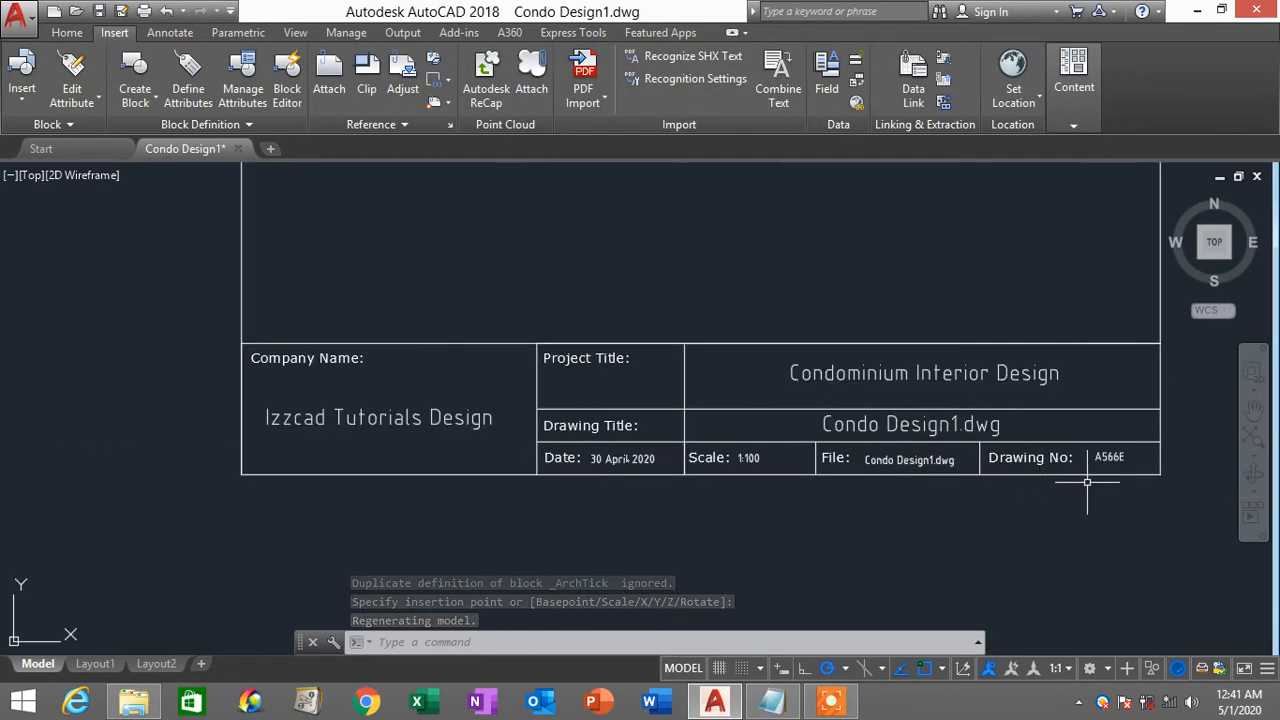
scroll(1046, 522, down, 2)
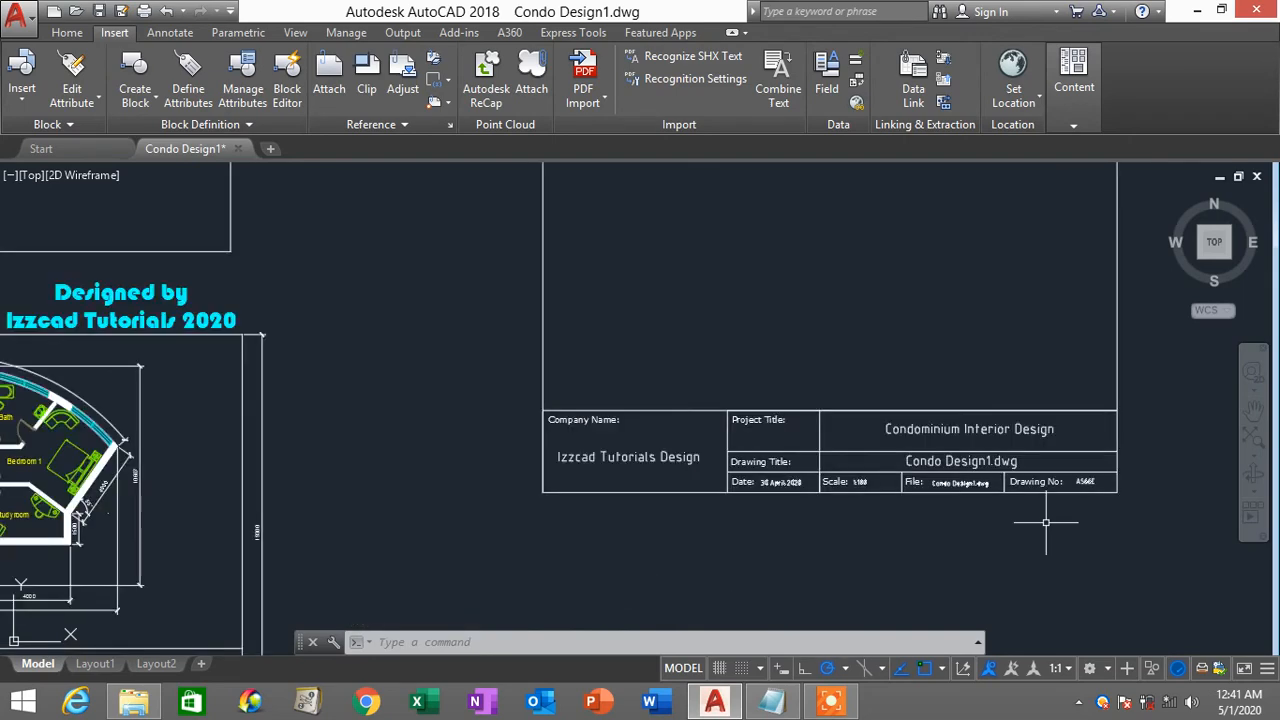
scroll(1046, 522, down, 4)
scroll(1043, 522, up, 2)
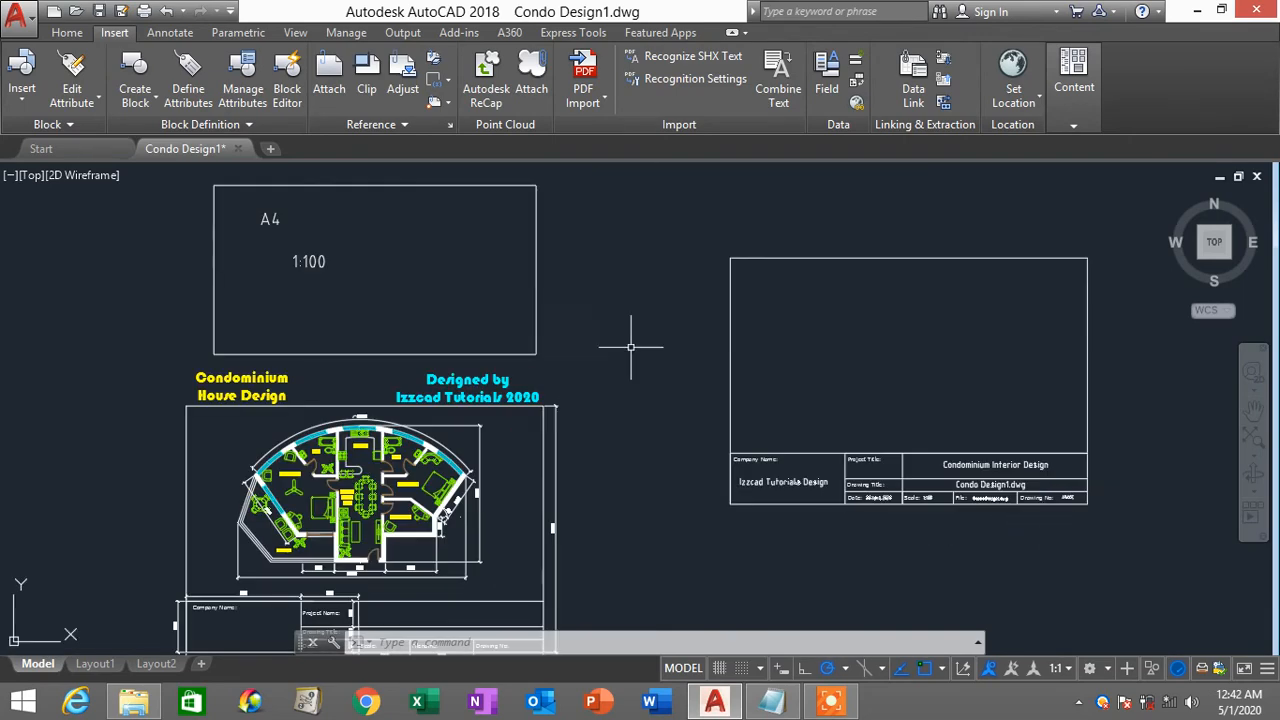
scroll(735, 382, down, 2)
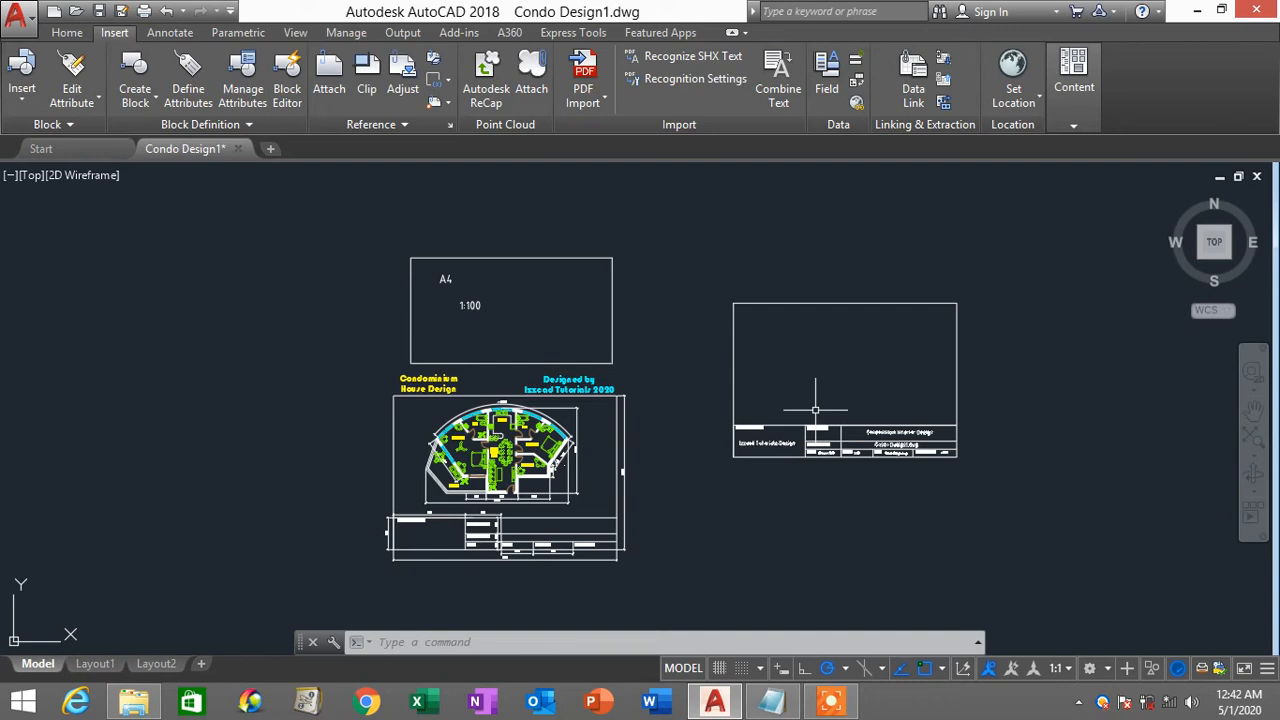
text(i)
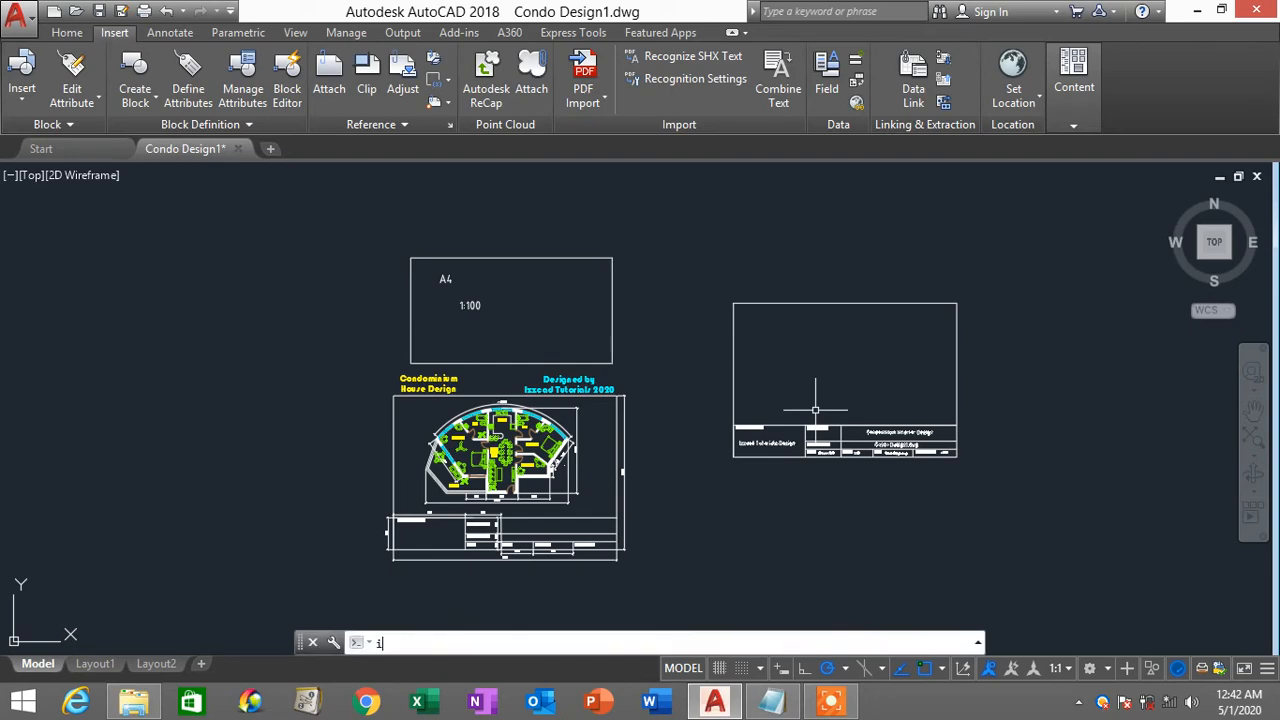
key(Return)
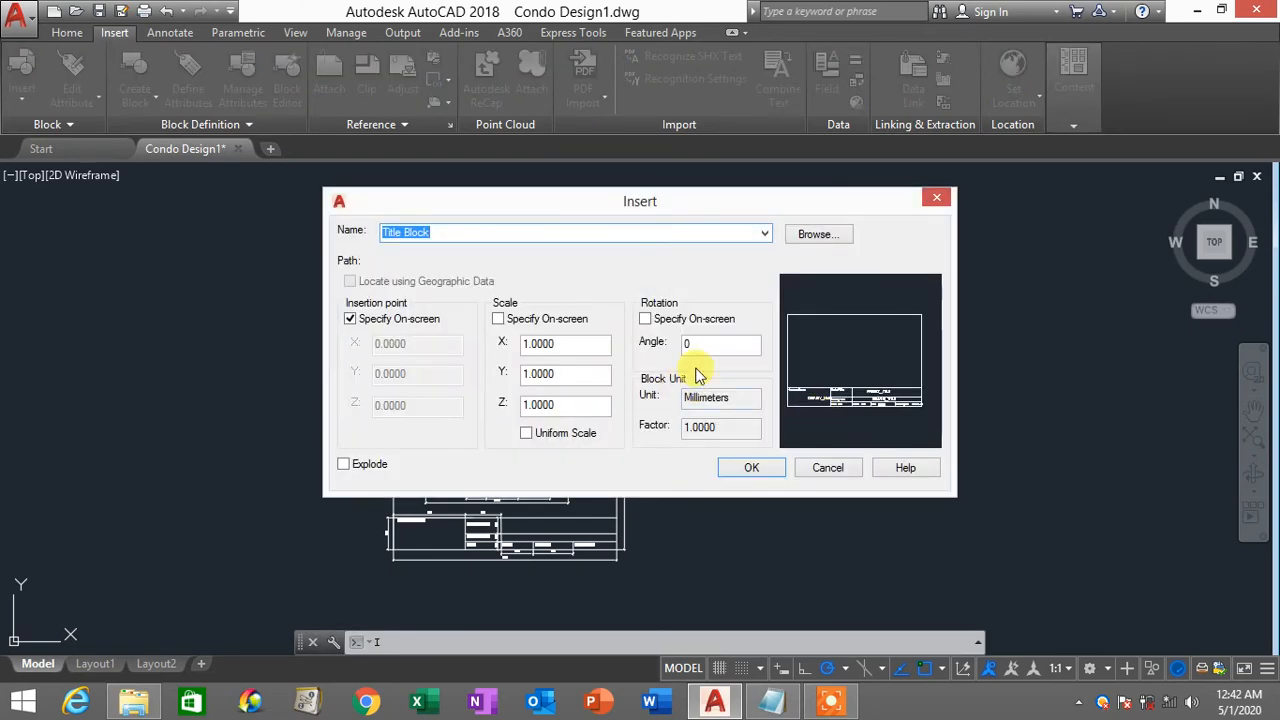
click(823, 234)
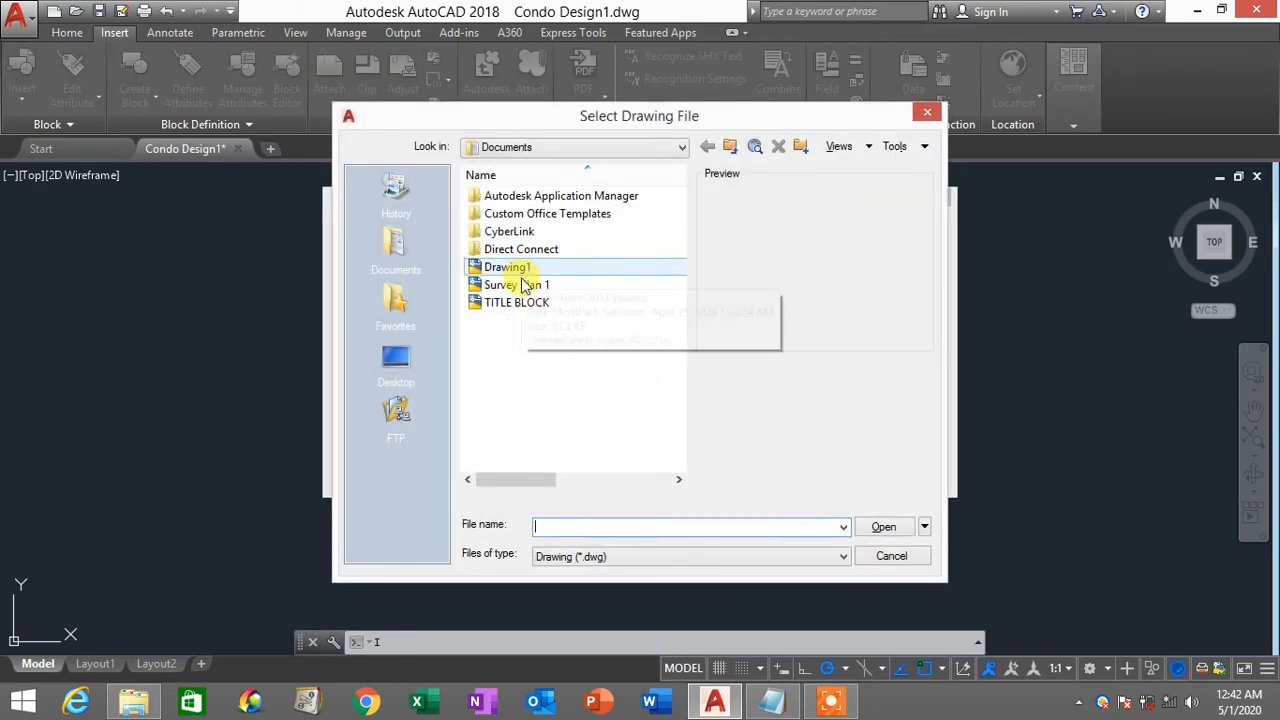
click(516, 285)
click(516, 302)
click(520, 288)
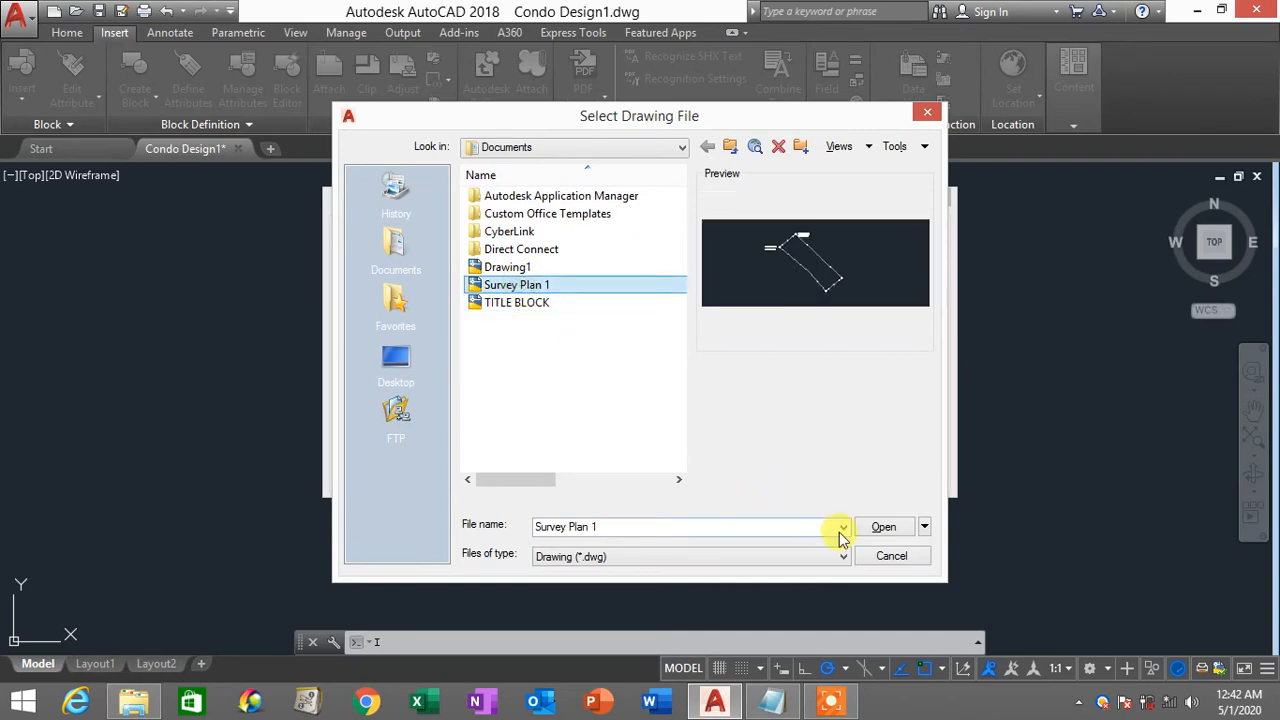
click(890, 556)
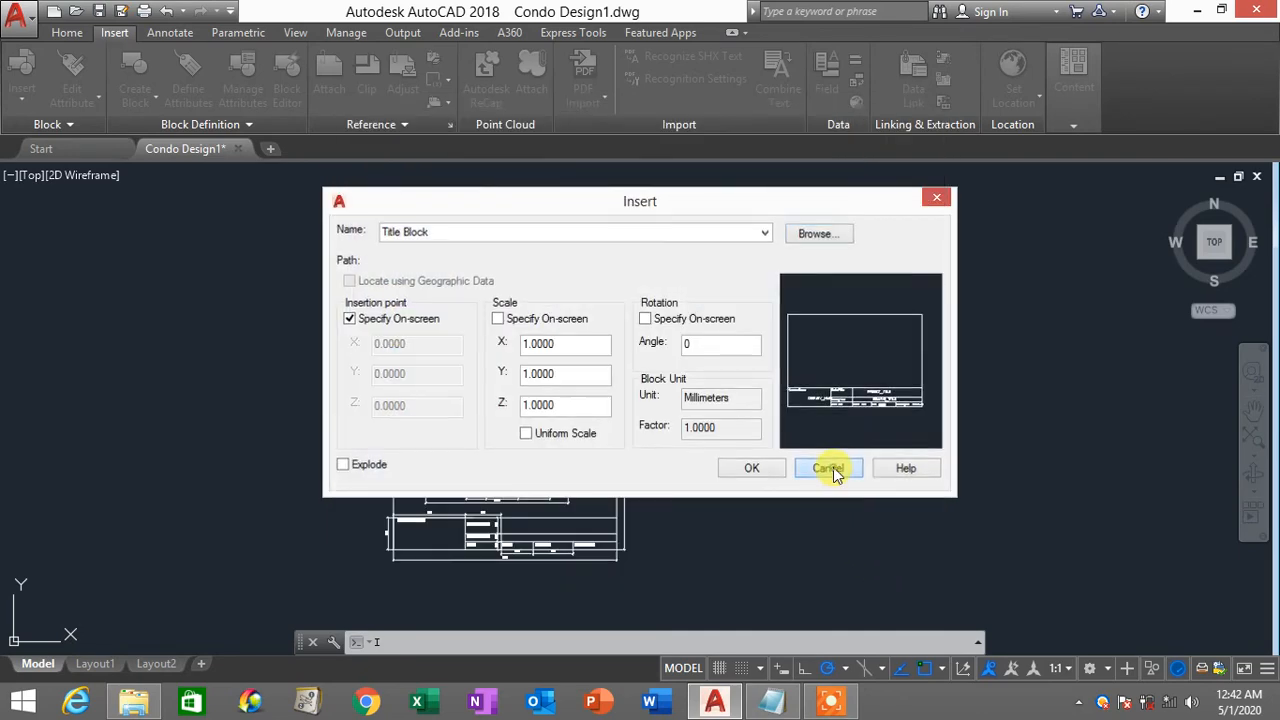
click(829, 468)
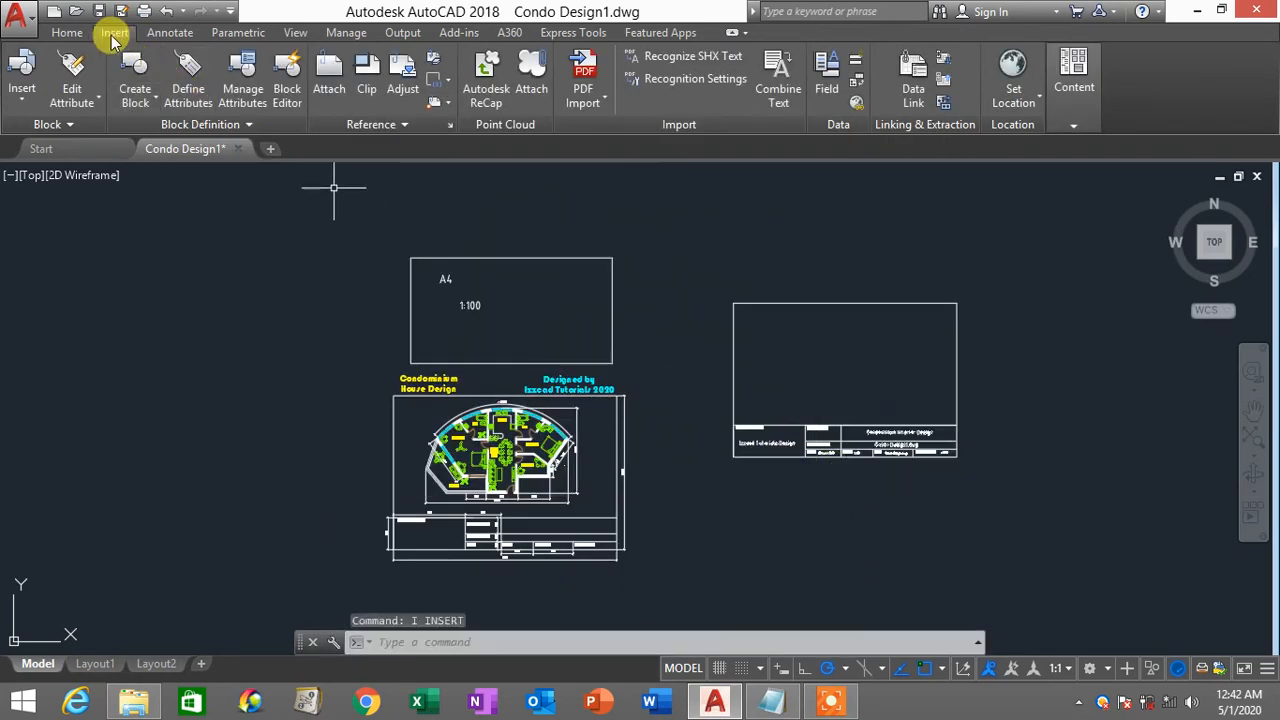
click(28, 100)
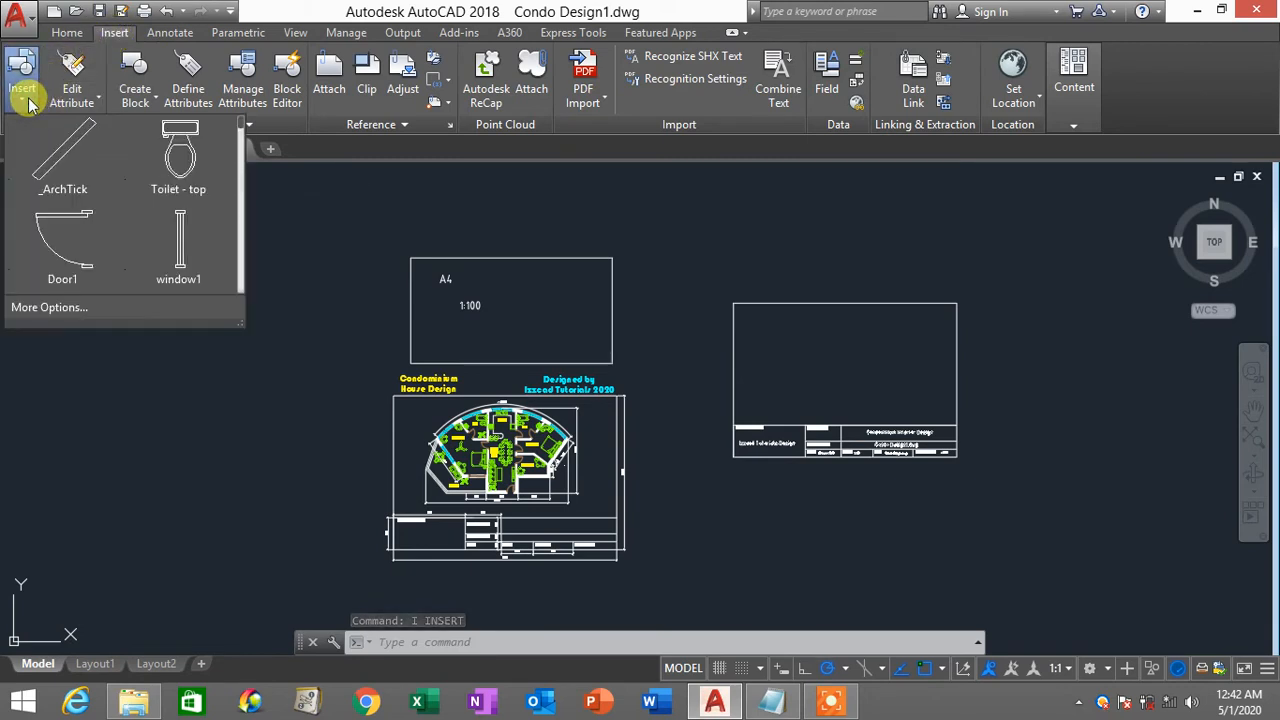
click(49, 310)
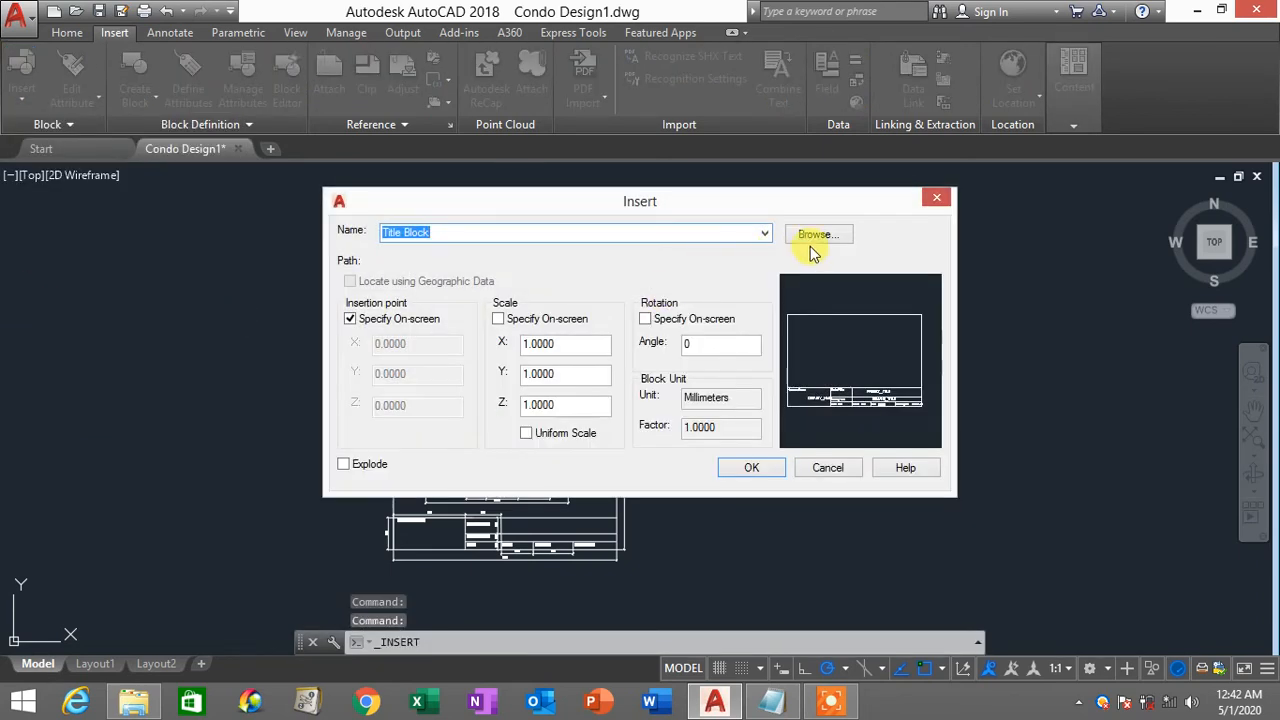
click(817, 235)
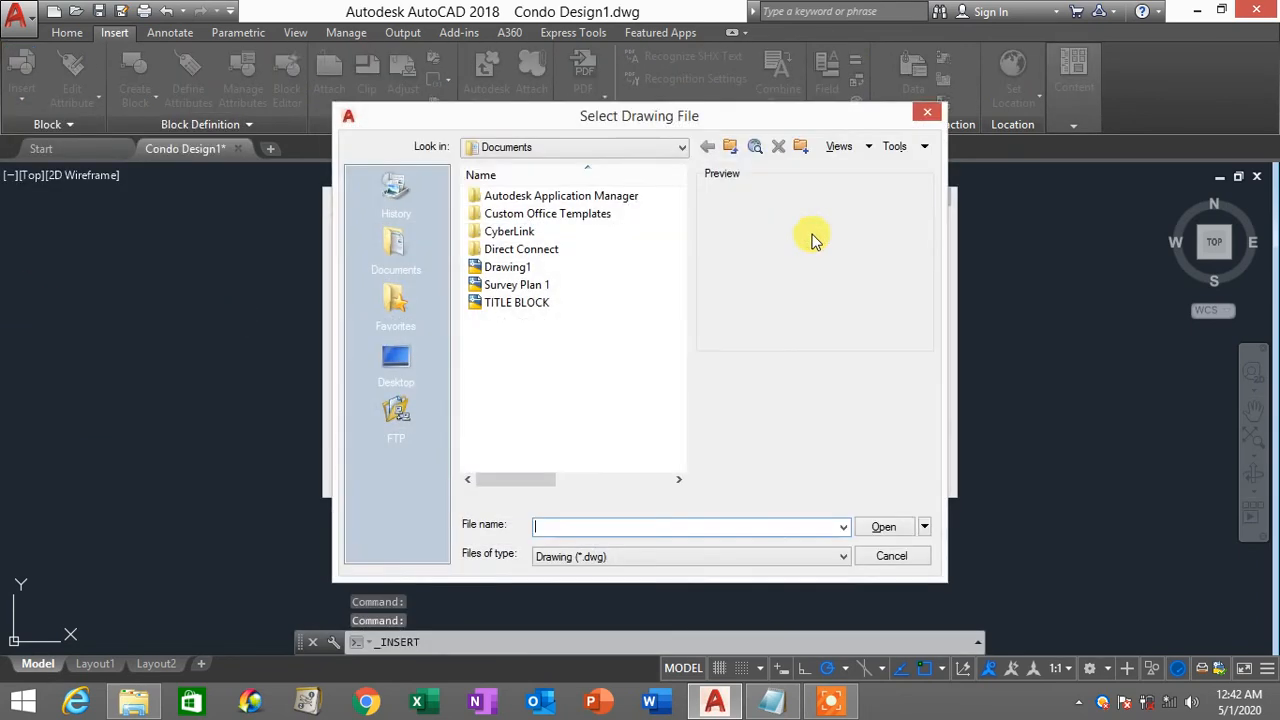
click(530, 306)
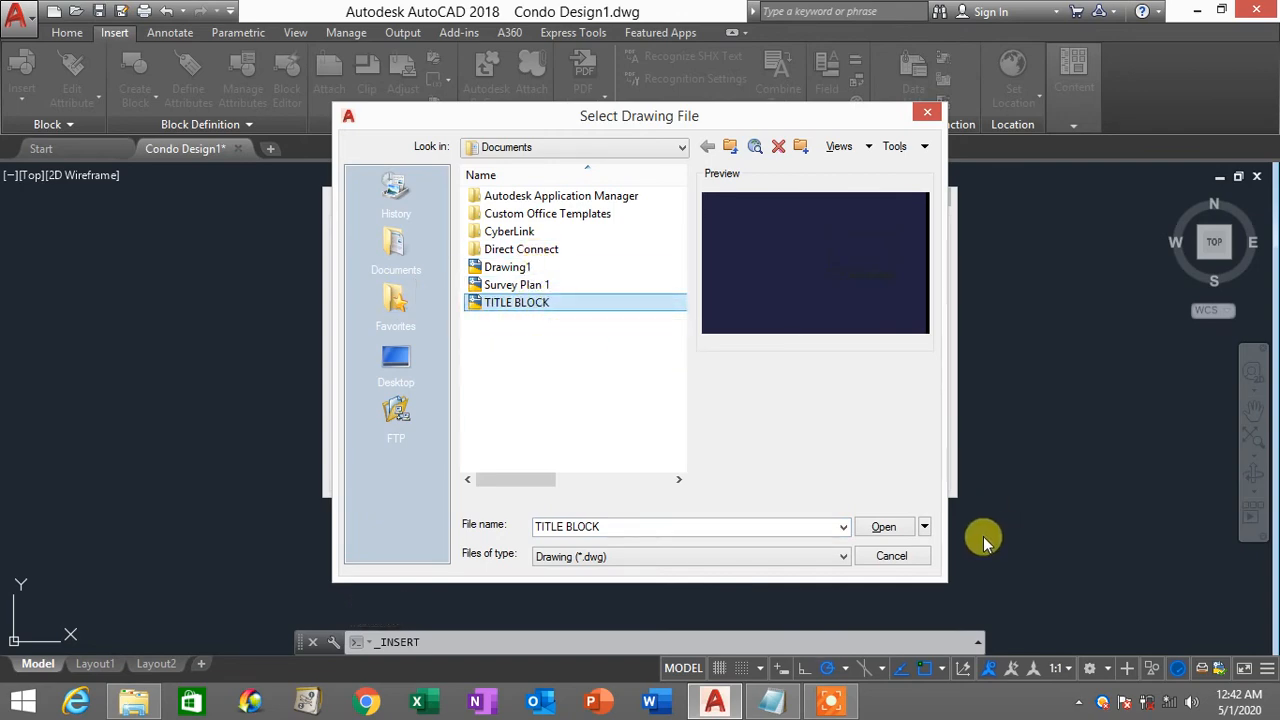
click(893, 556)
click(837, 470)
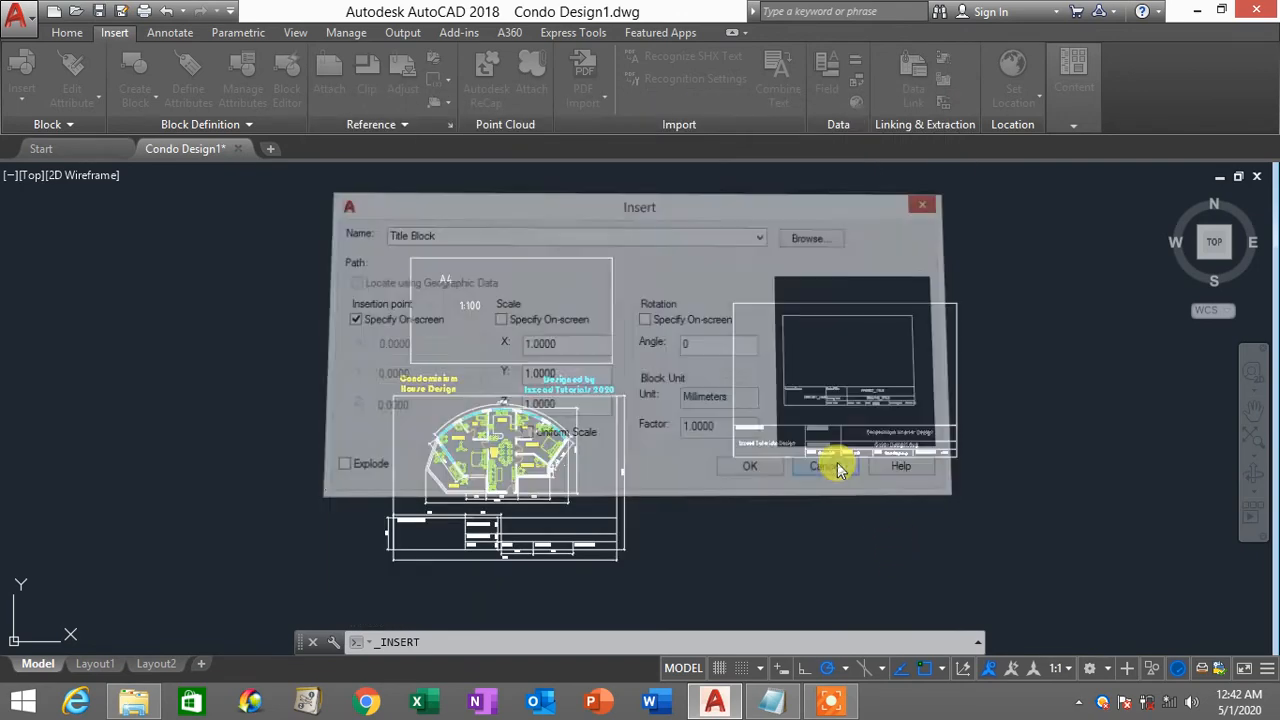
Step: Save the Condo Design1 drawing and close it
click(100, 11)
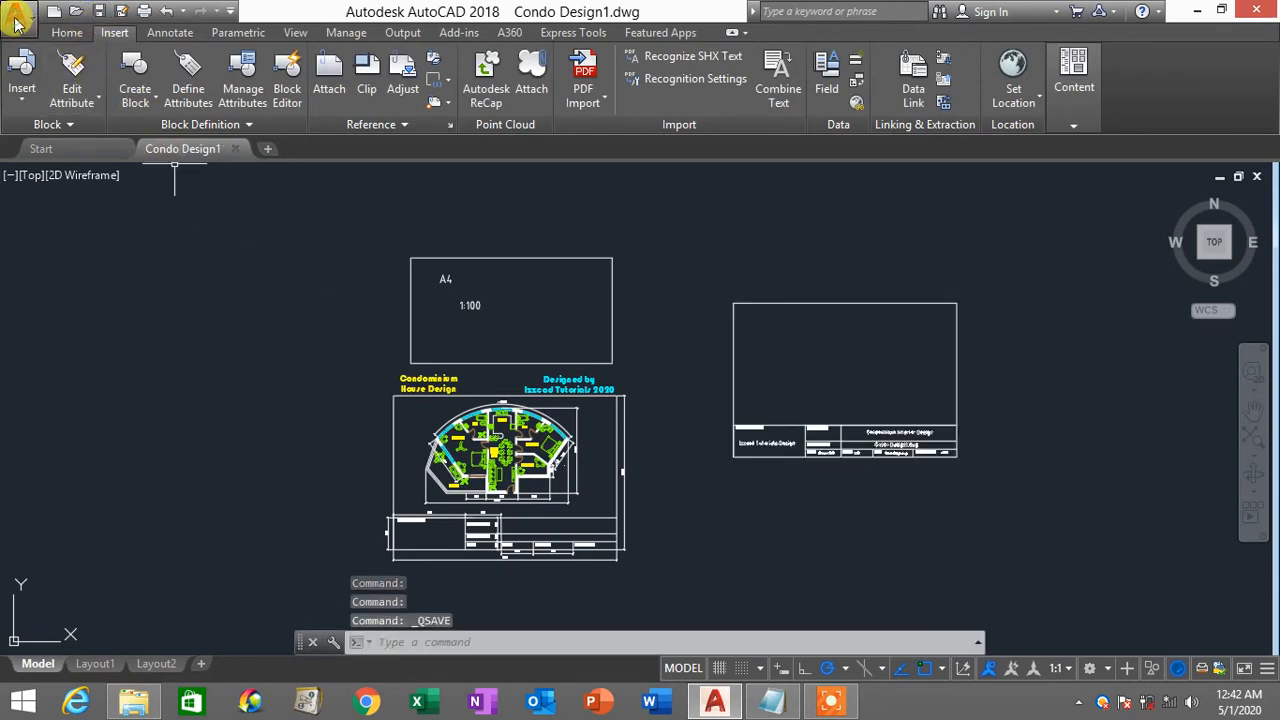
click(17, 17)
click(68, 510)
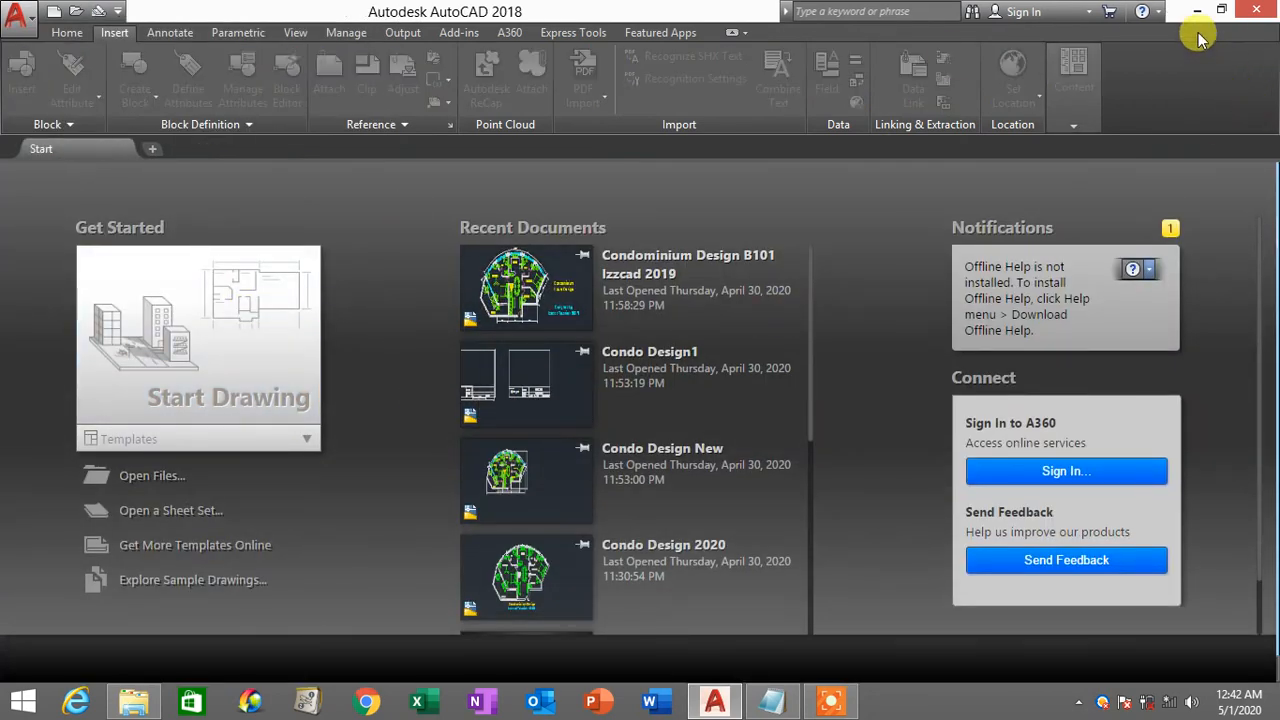
Step: Close the Documents folder window and open the Condo Design New drawing from the desktop
click(1197, 10)
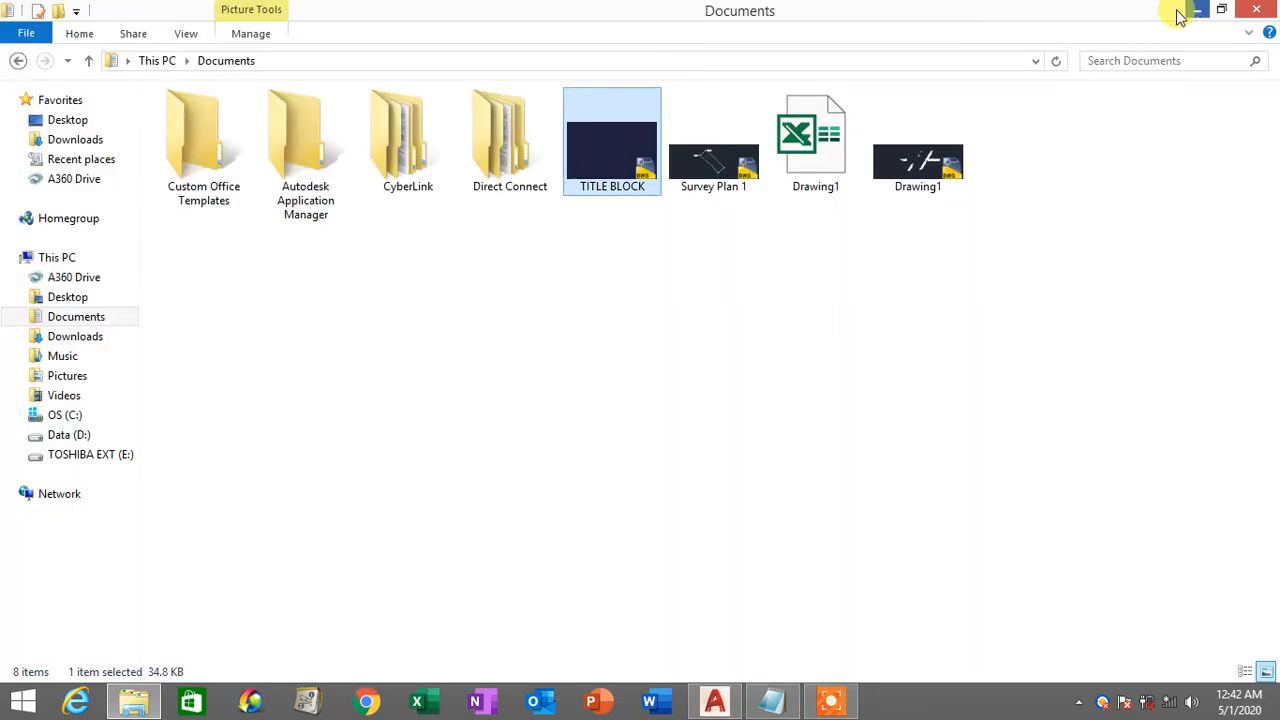
click(1265, 8)
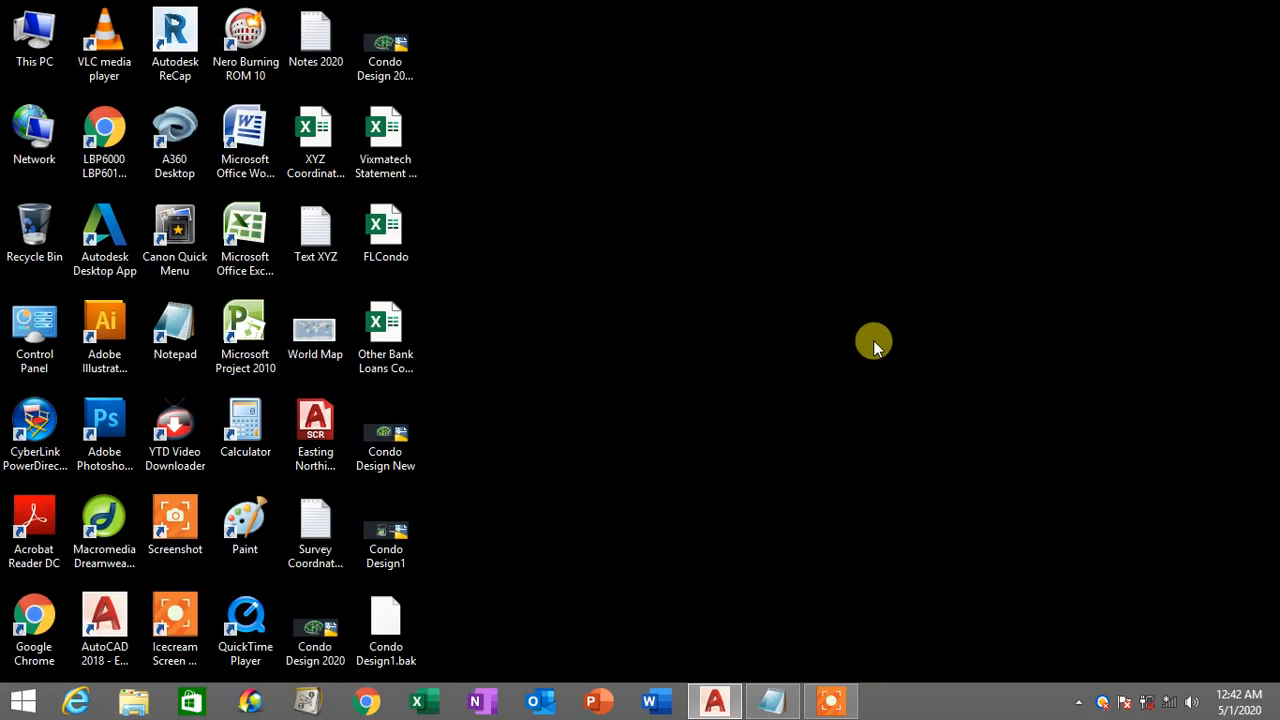
double_click(392, 446)
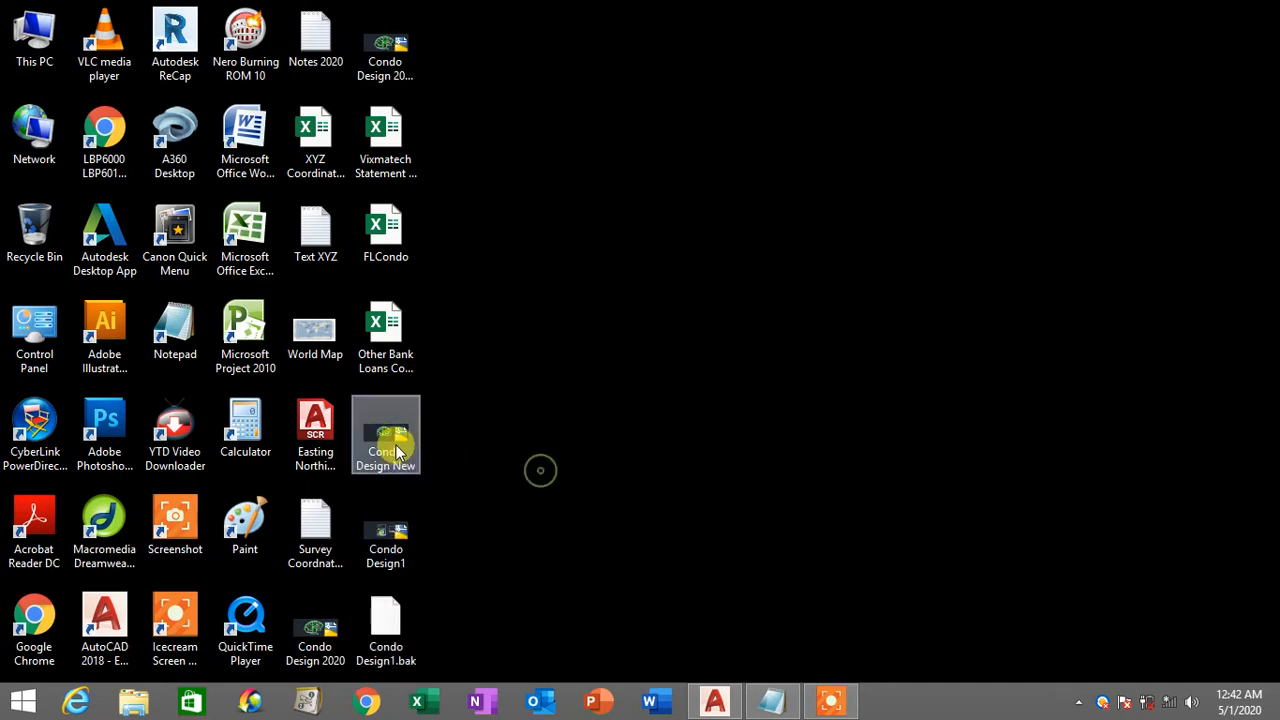
click(396, 443)
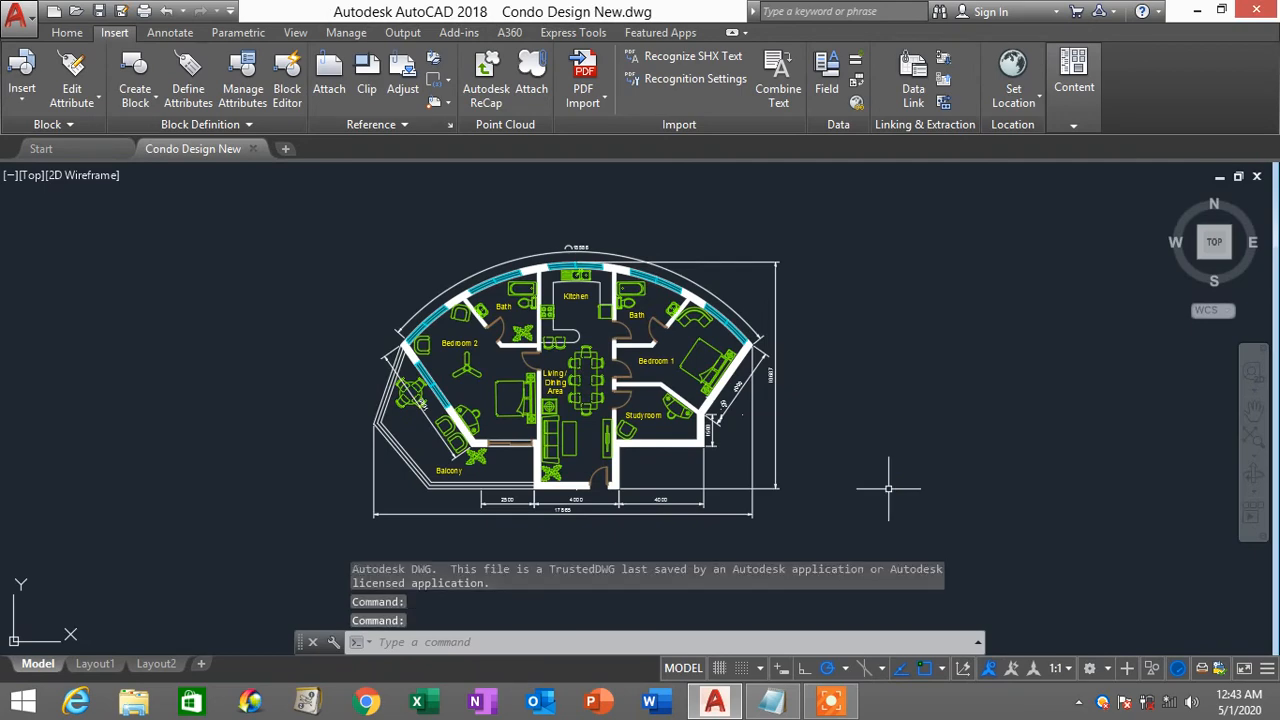
Step: Examine the condominium floor plan and its overall extents in the opened drawing
scroll(888, 488, down, 4)
scroll(775, 466, up, 4)
mouse_move(758, 450)
middle_down()
mouse_move(941, 415)
mouse_move(678, 420)
middle_up()
scroll(945, 414, down, 2)
scroll(489, 385, up, 2)
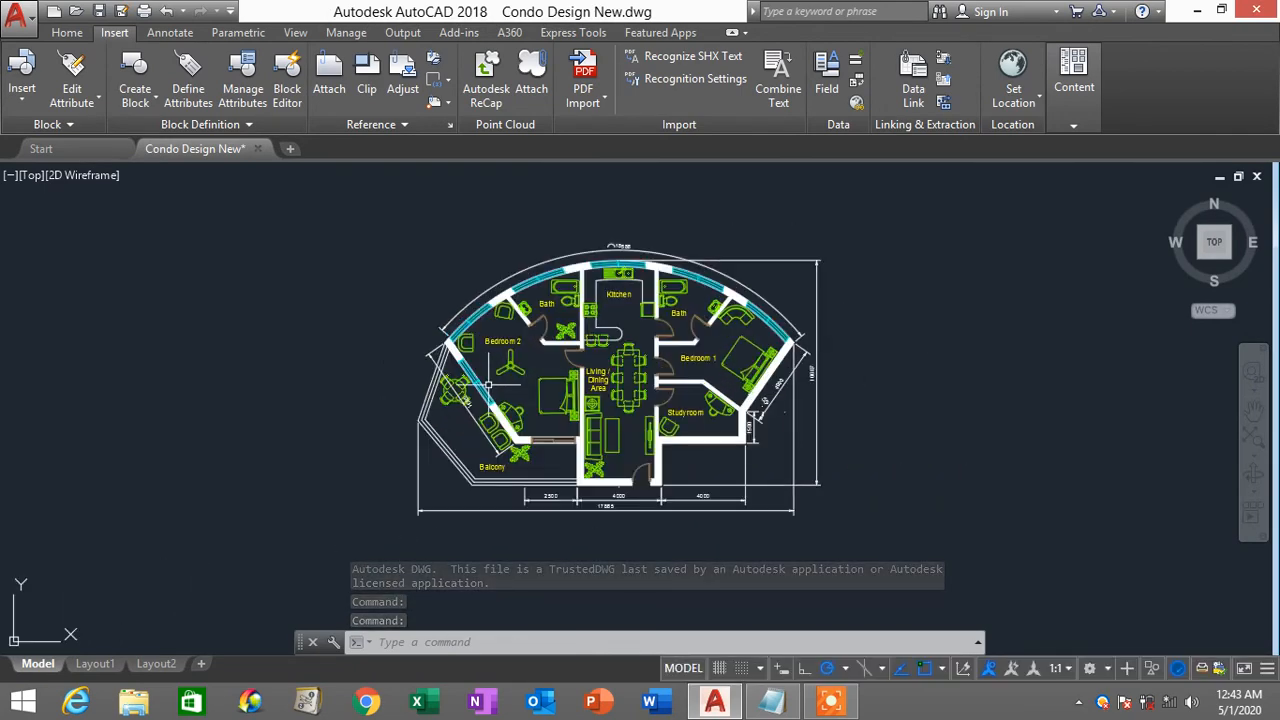
click(909, 537)
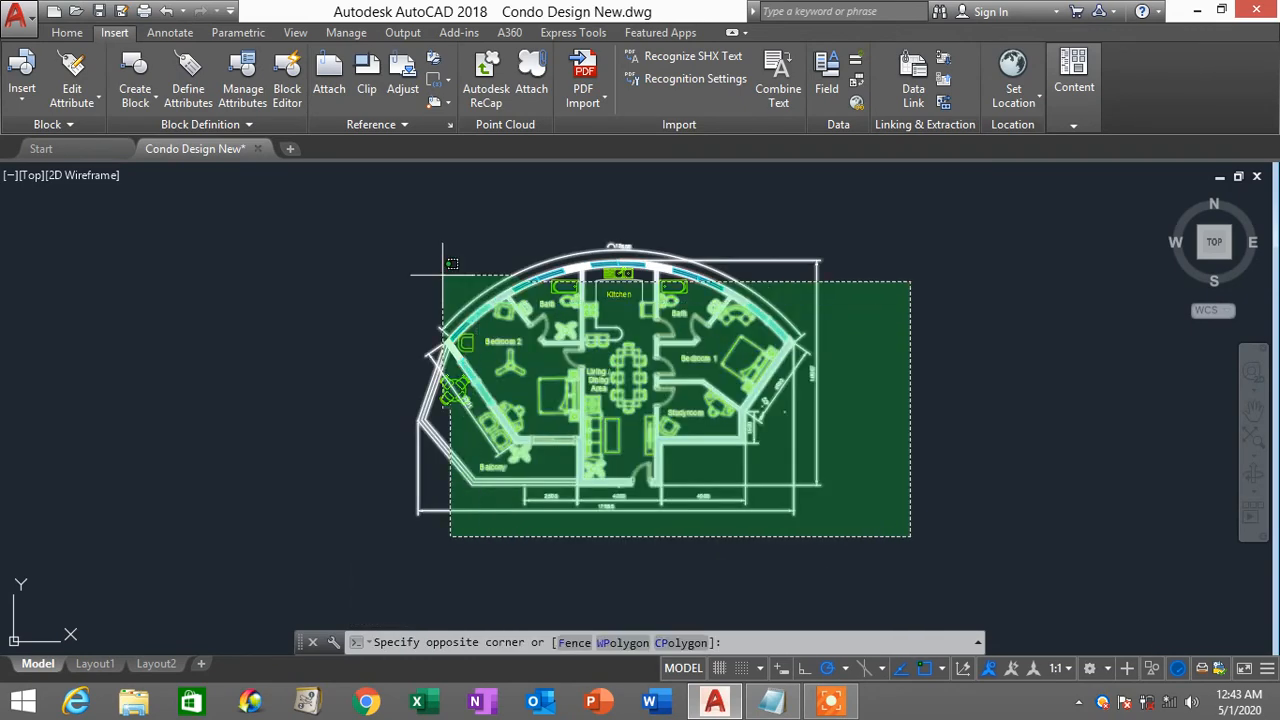
click(337, 205)
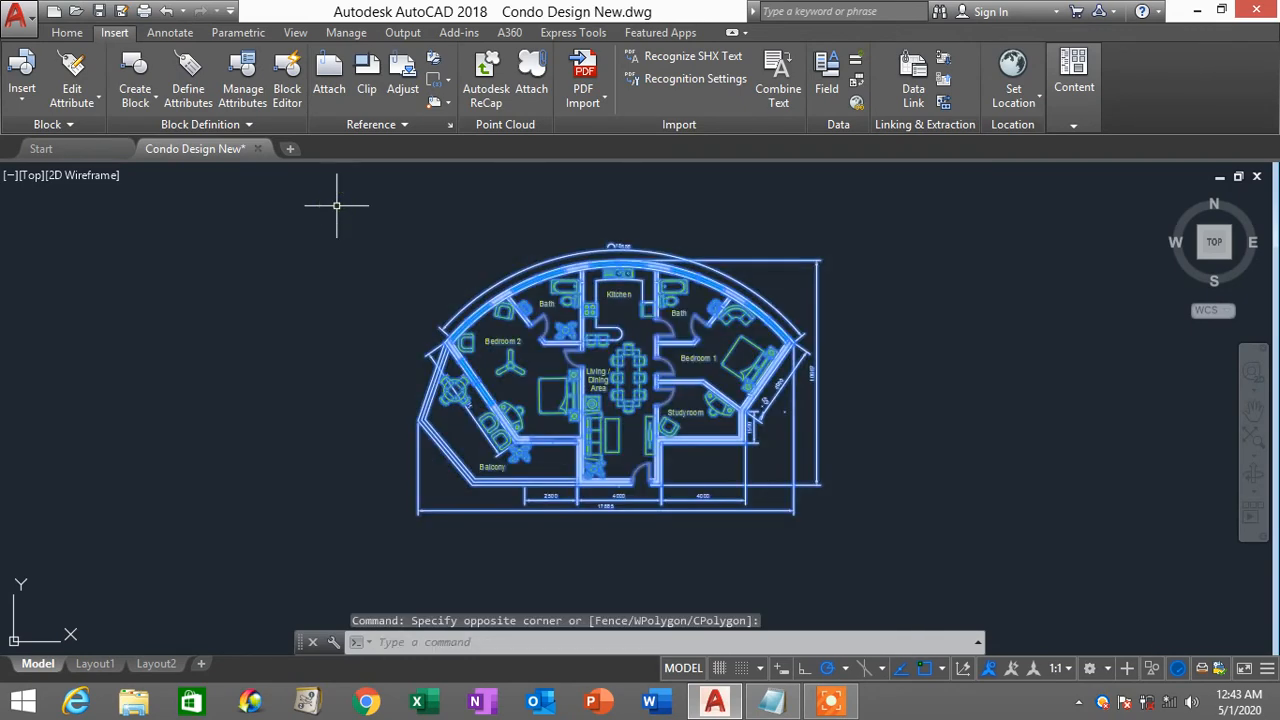
key(Escape)
click(942, 538)
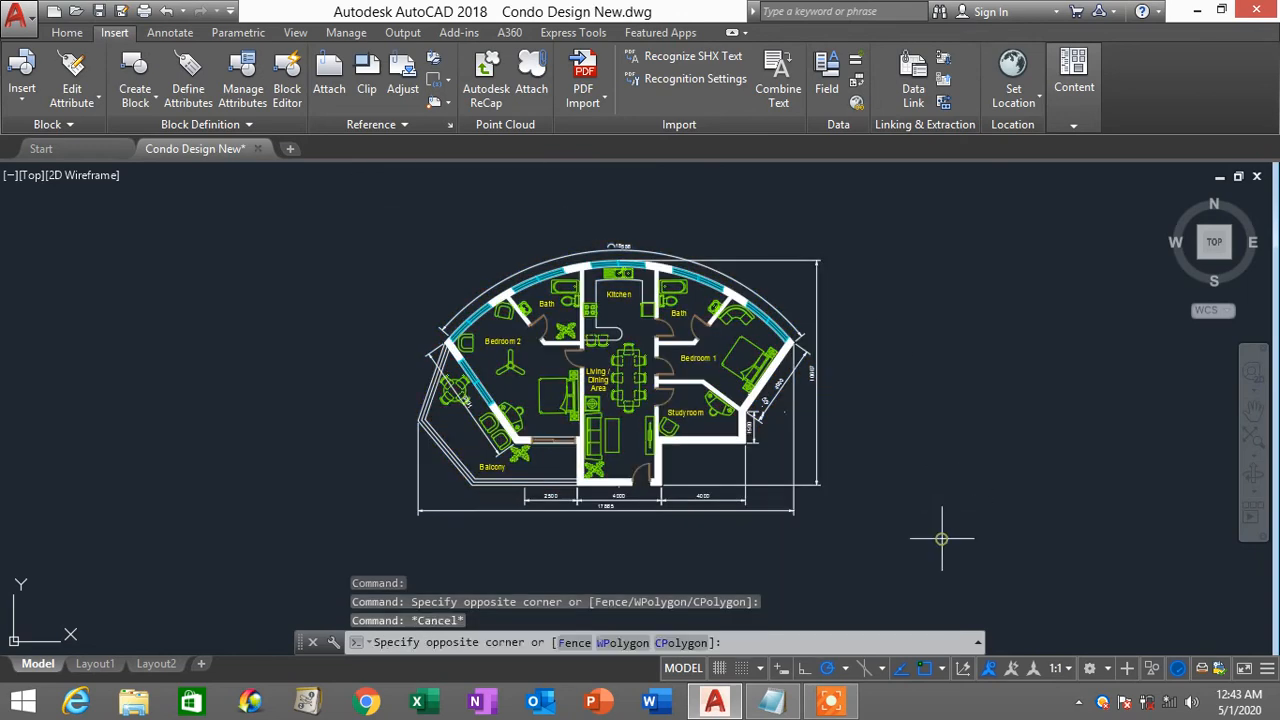
click(319, 222)
key(Escape)
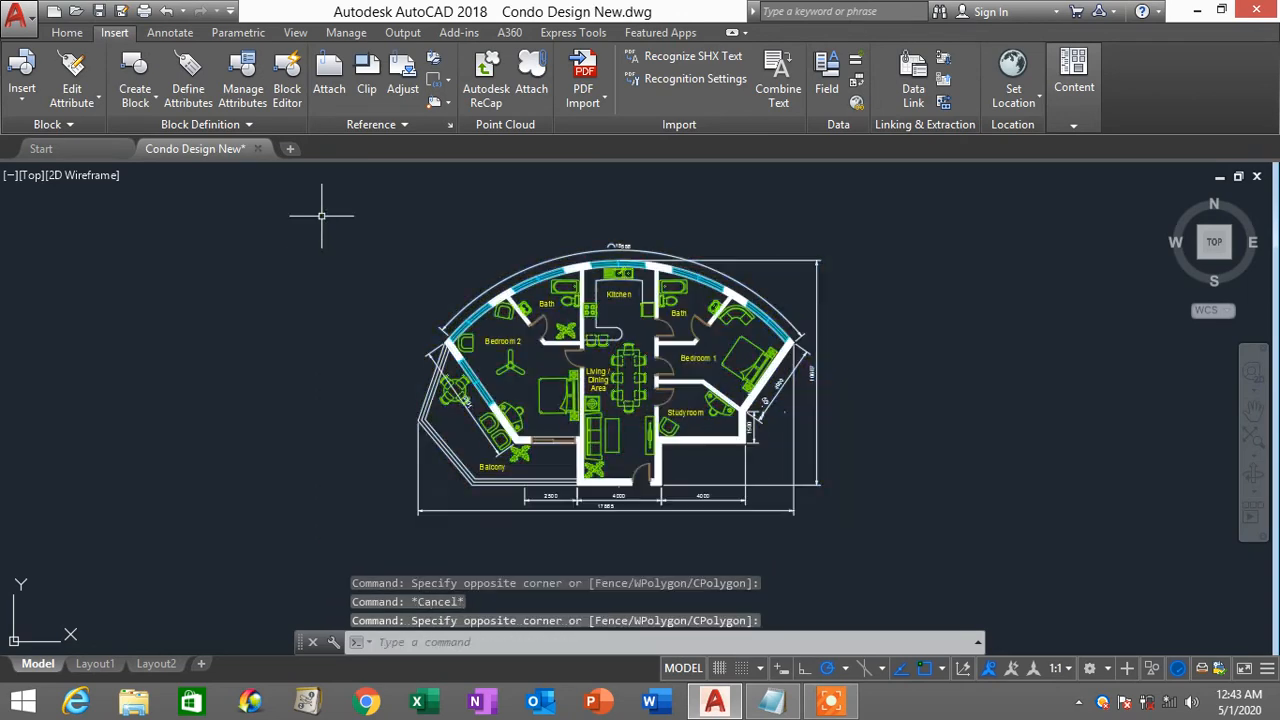
scroll(721, 363, down, 2)
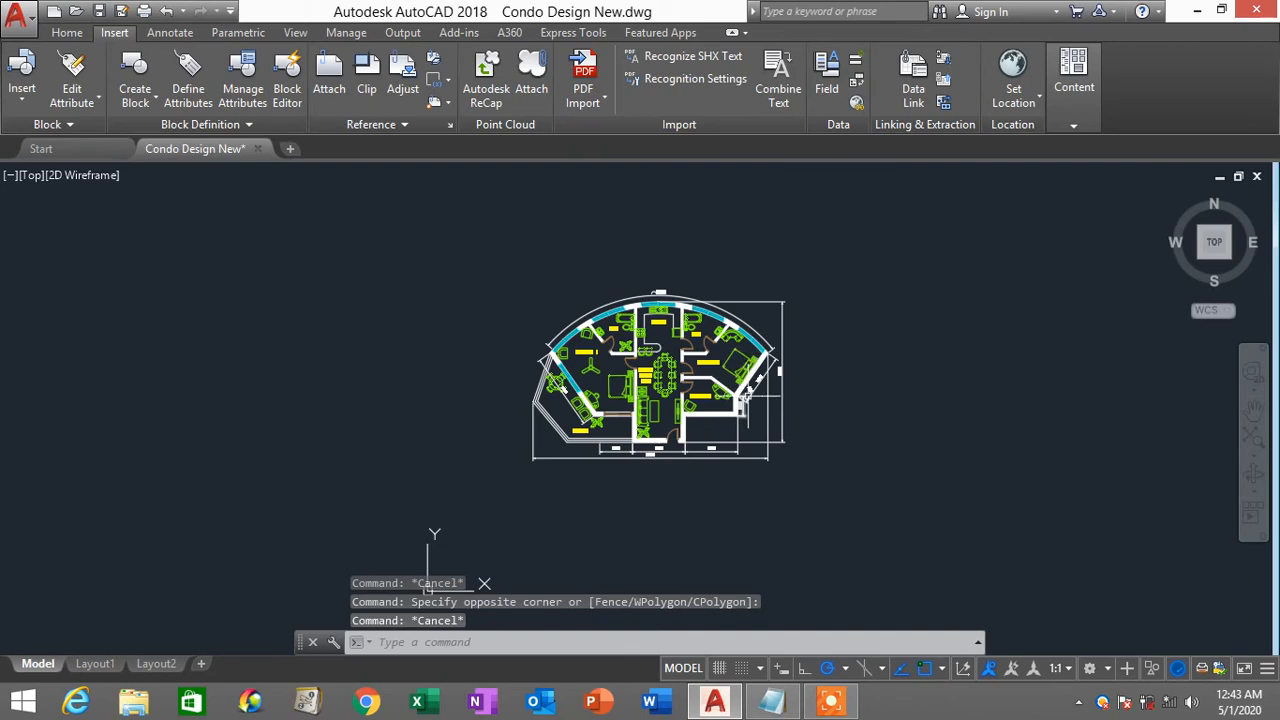
scroll(762, 399, up, 2)
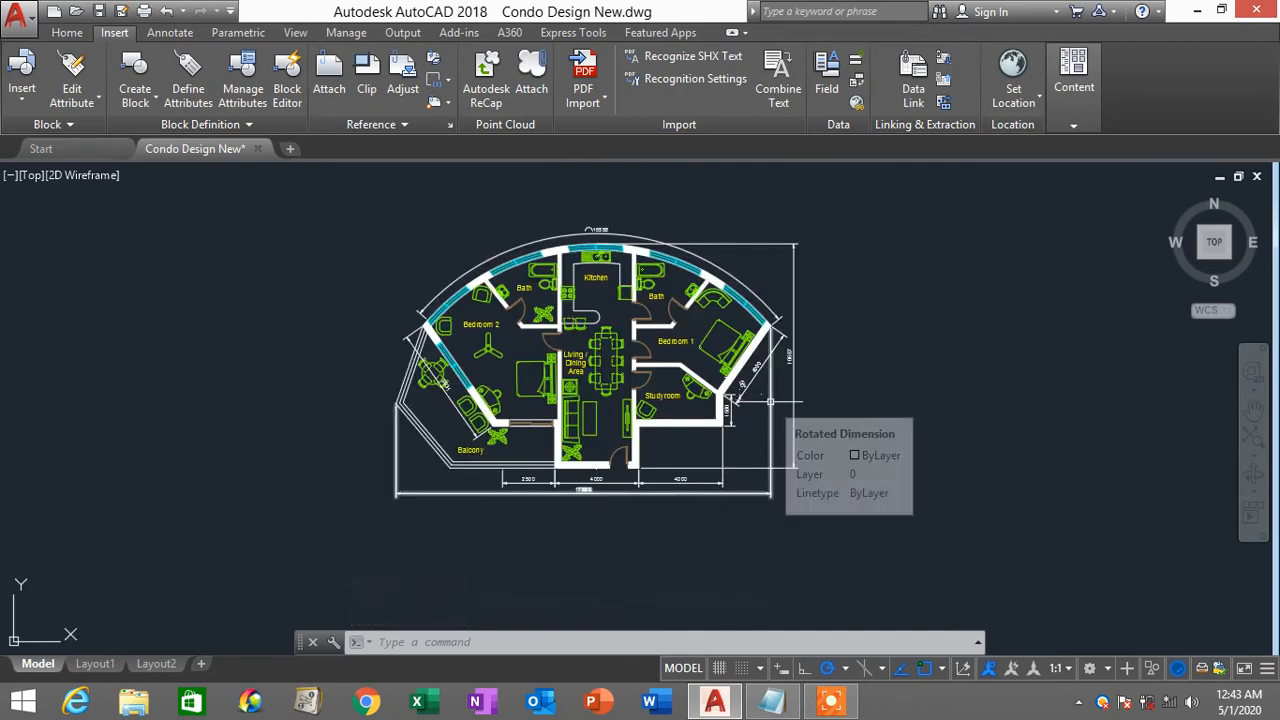
Step: Locate the saved TITLE BLOCK drawing in the Documents folder, close the folder and return to AutoCAD
click(1197, 10)
double_click(34, 40)
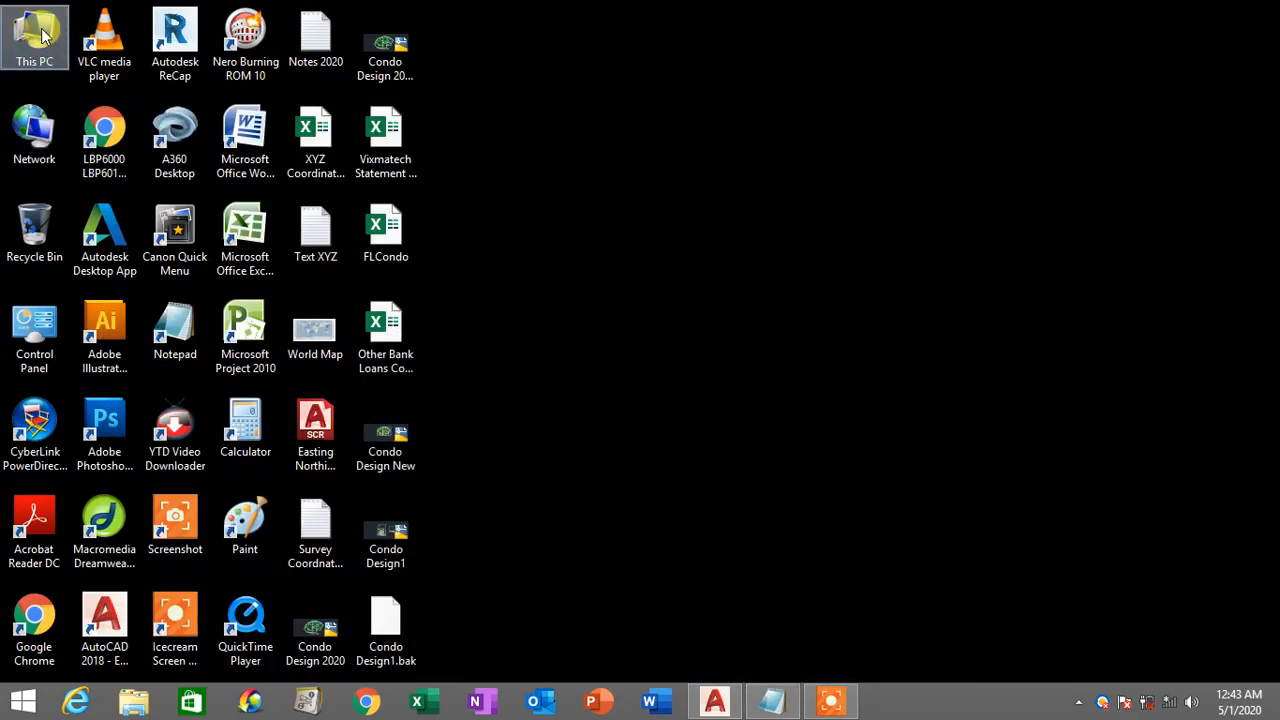
click(90, 322)
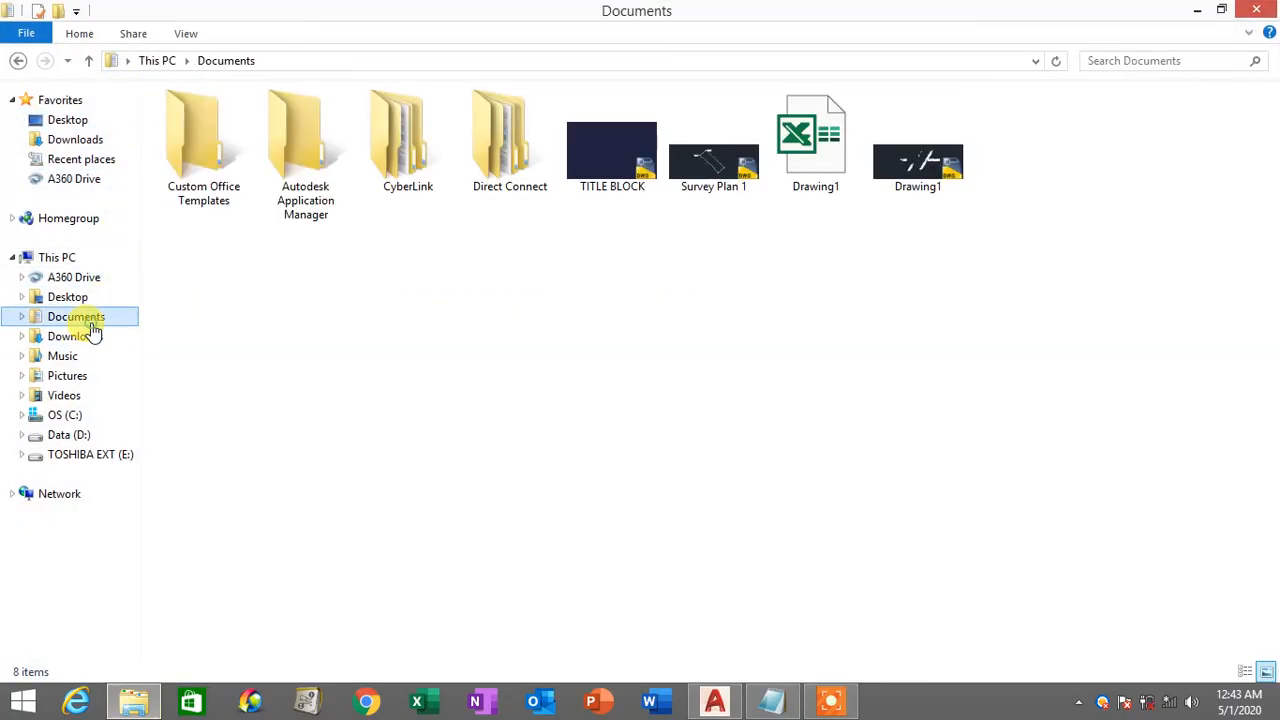
click(588, 186)
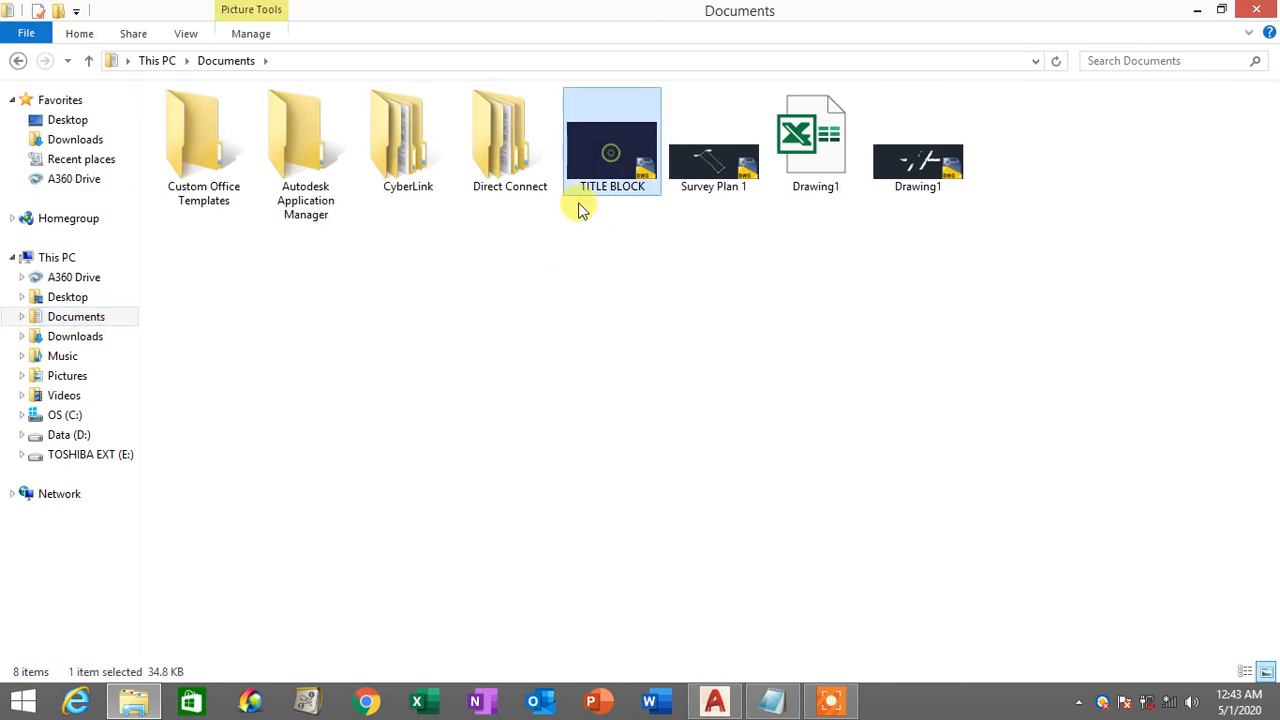
click(1262, 10)
click(715, 700)
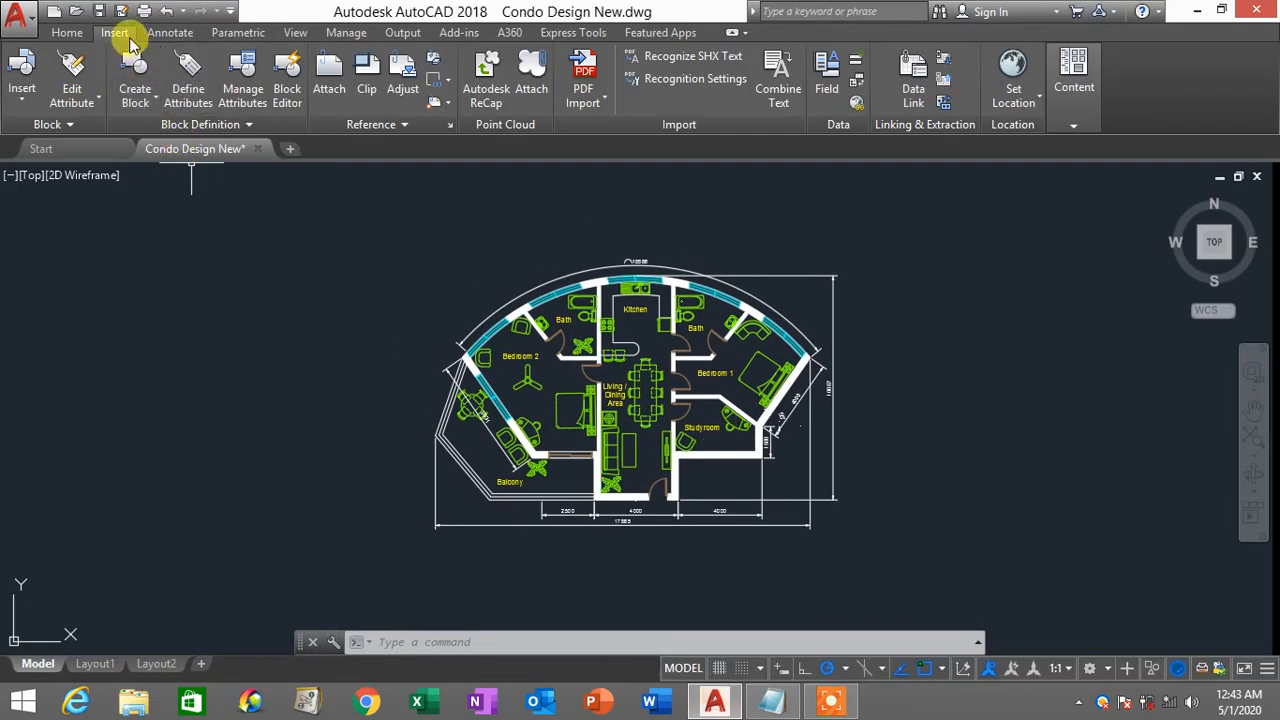
click(24, 105)
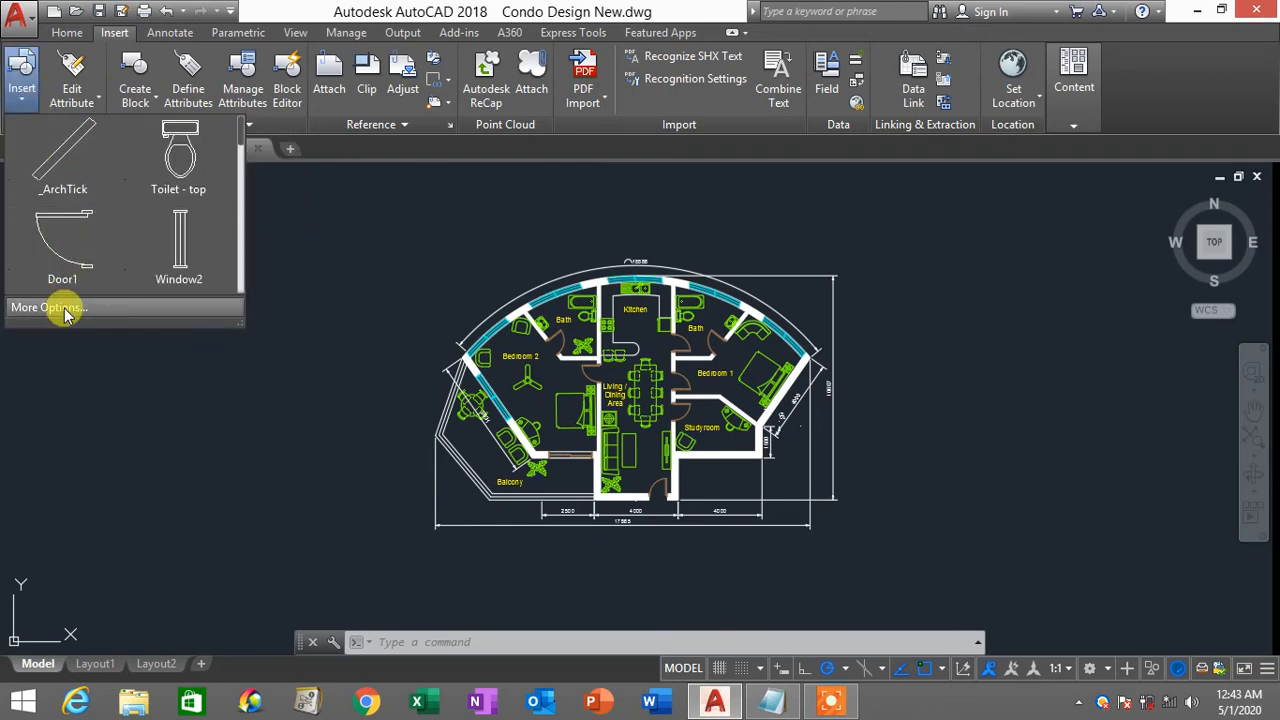
click(64, 310)
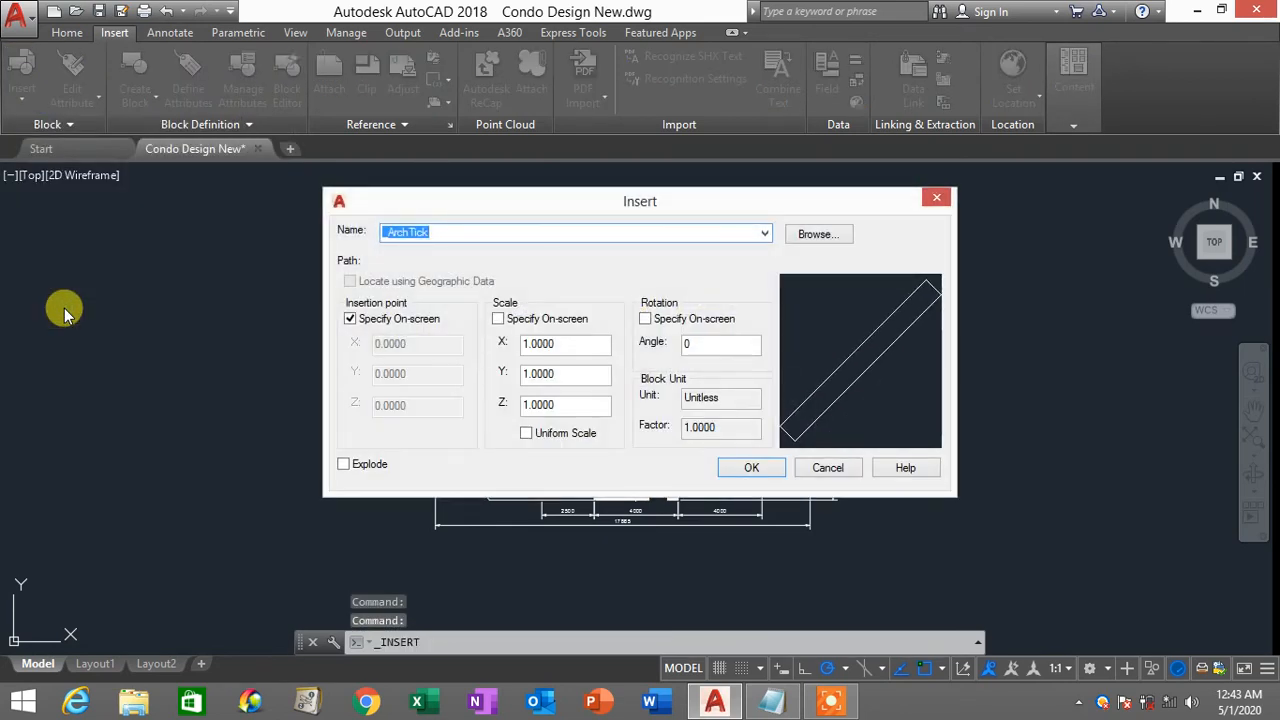
click(815, 478)
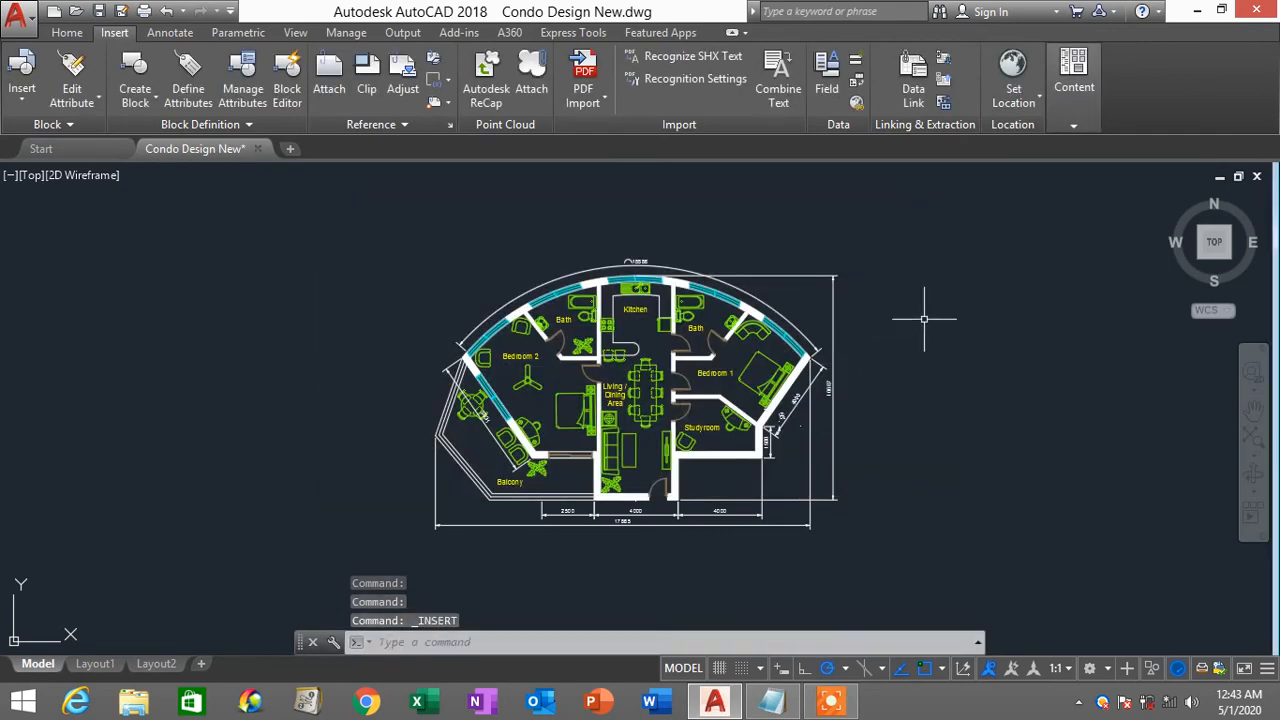
Step: Insert the TITLE BLOCK drawing from the Documents folder as a block, placing its frame around the floor plan
key(Return)
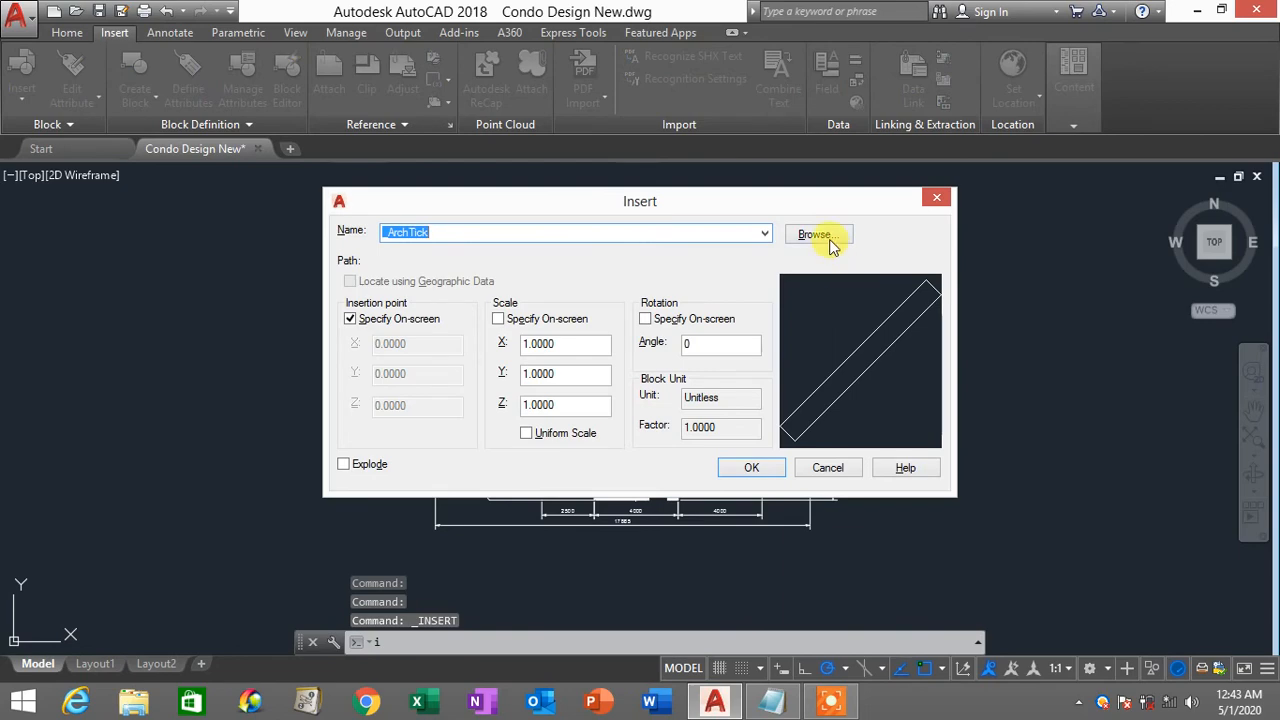
click(826, 238)
click(532, 306)
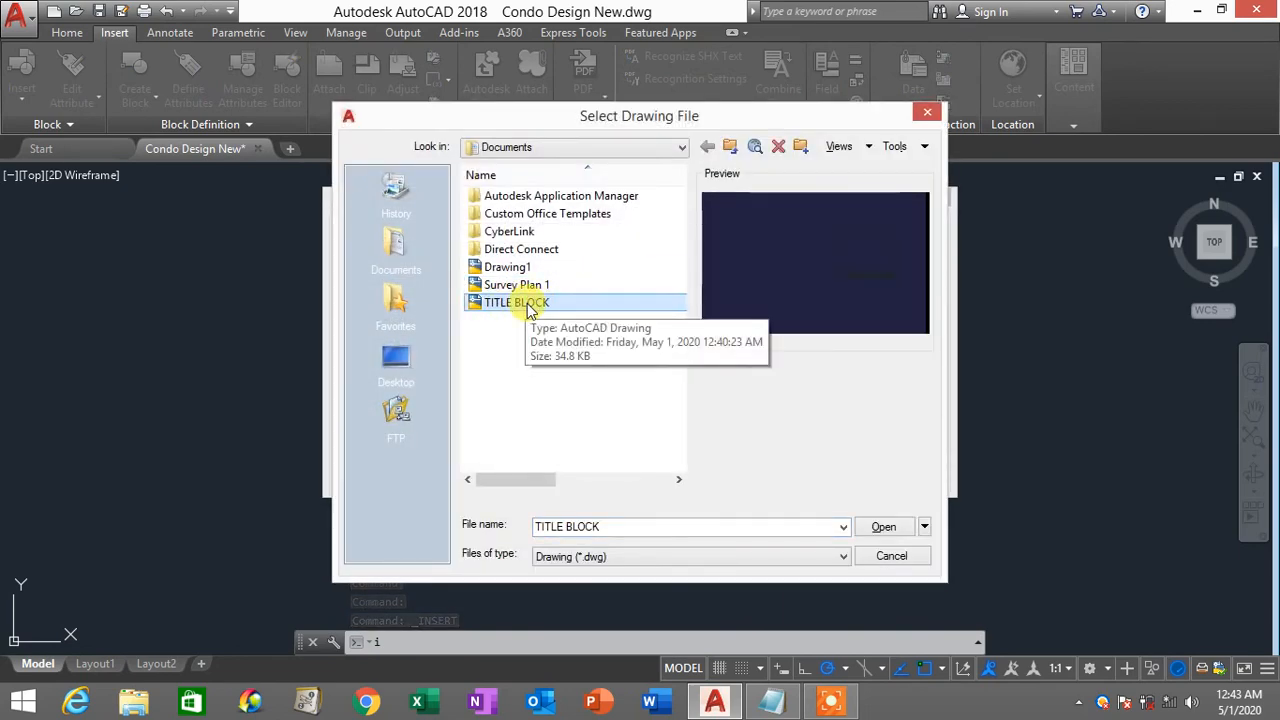
double_click(530, 308)
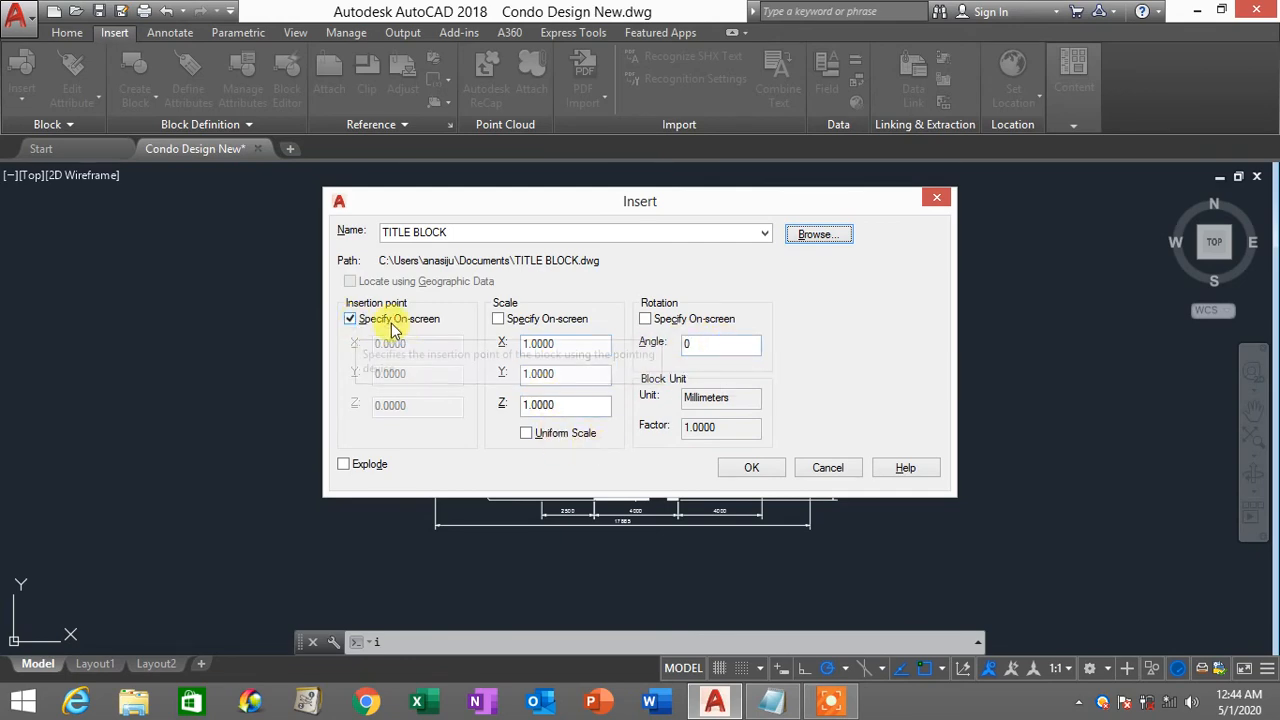
click(752, 468)
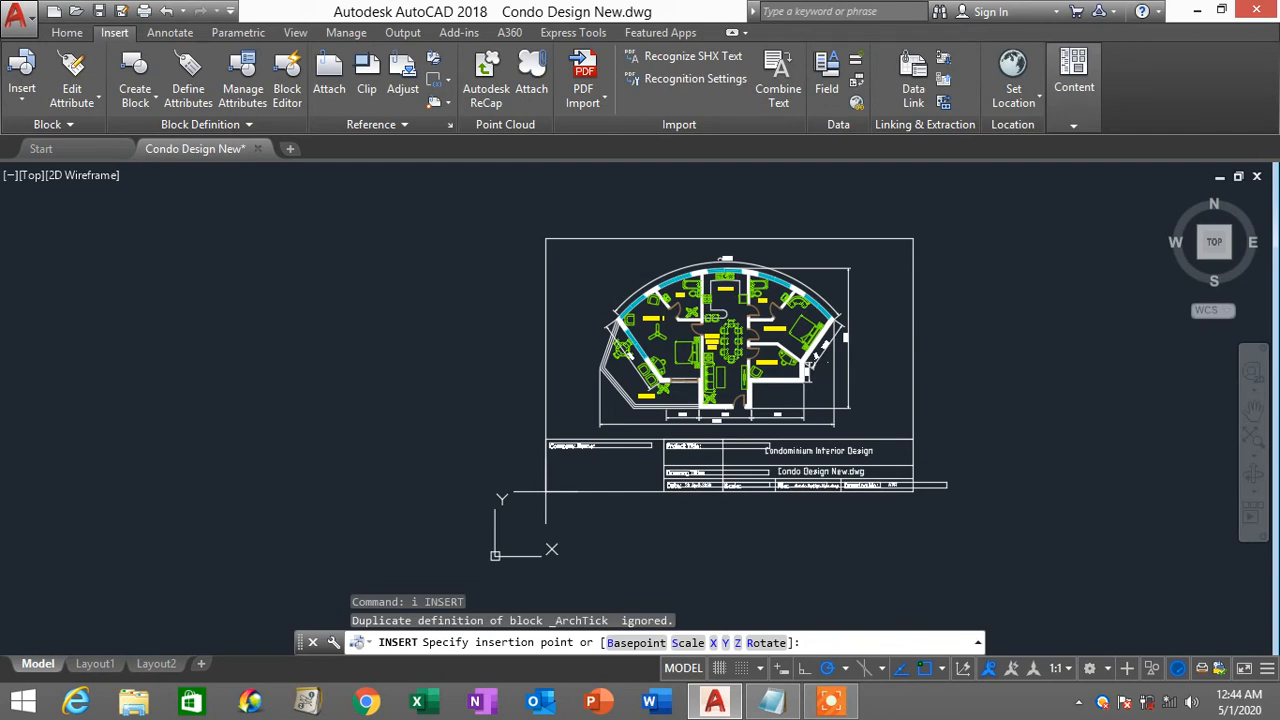
click(545, 490)
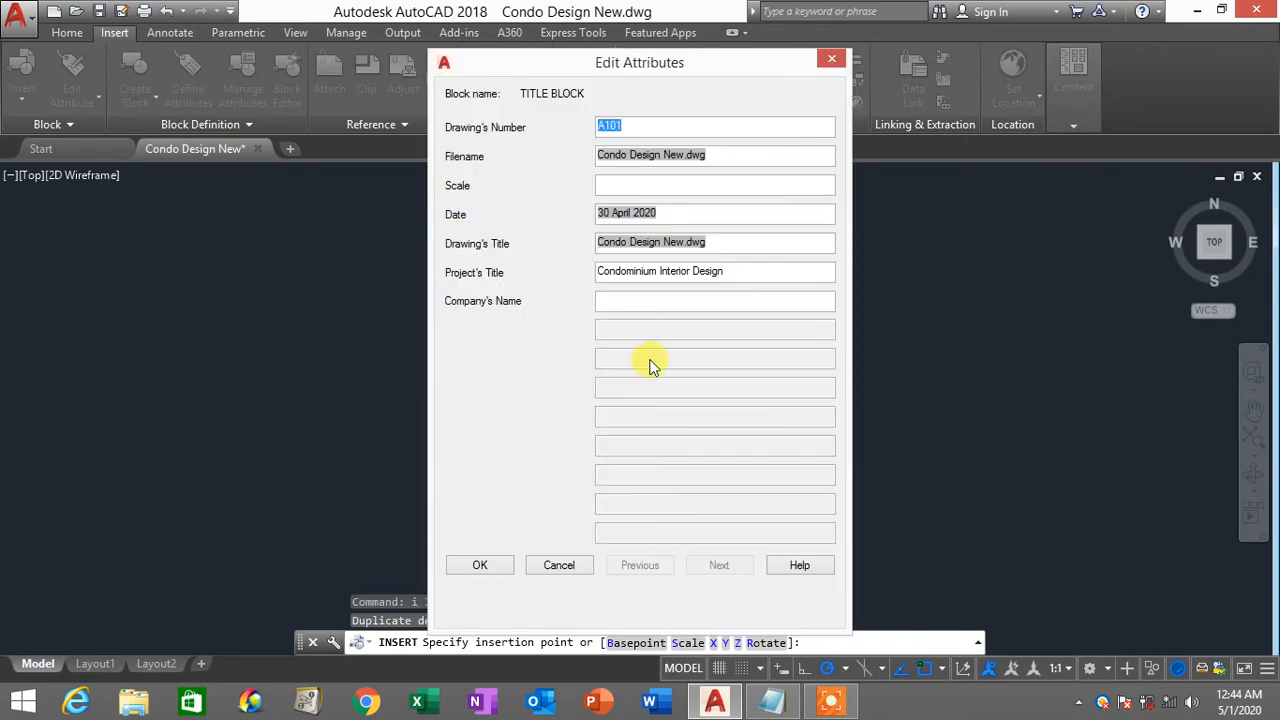
Step: Set the title block's Drawing's Number attribute to FLC5890
mouse_move(655, 64)
mouse_down()
mouse_move(775, 60)
mouse_move(823, 42)
mouse_move(914, 57)
mouse_up()
click(902, 116)
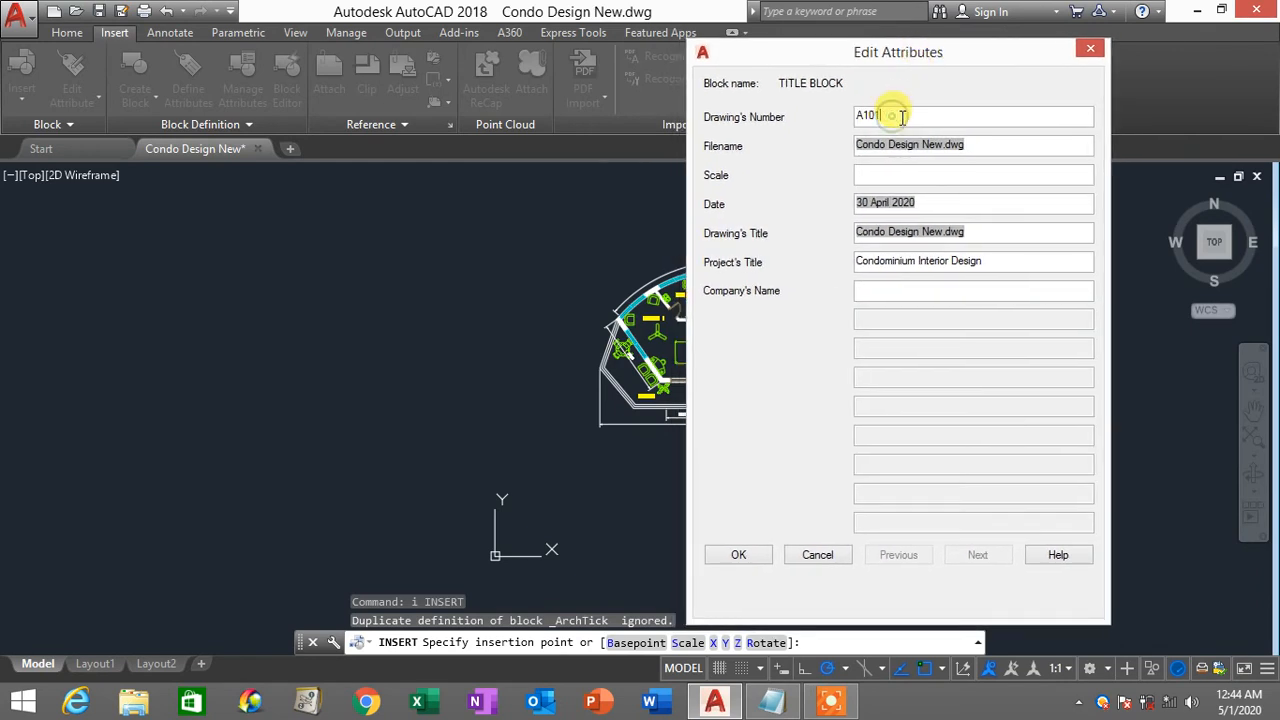
drag(902, 116, 849, 112)
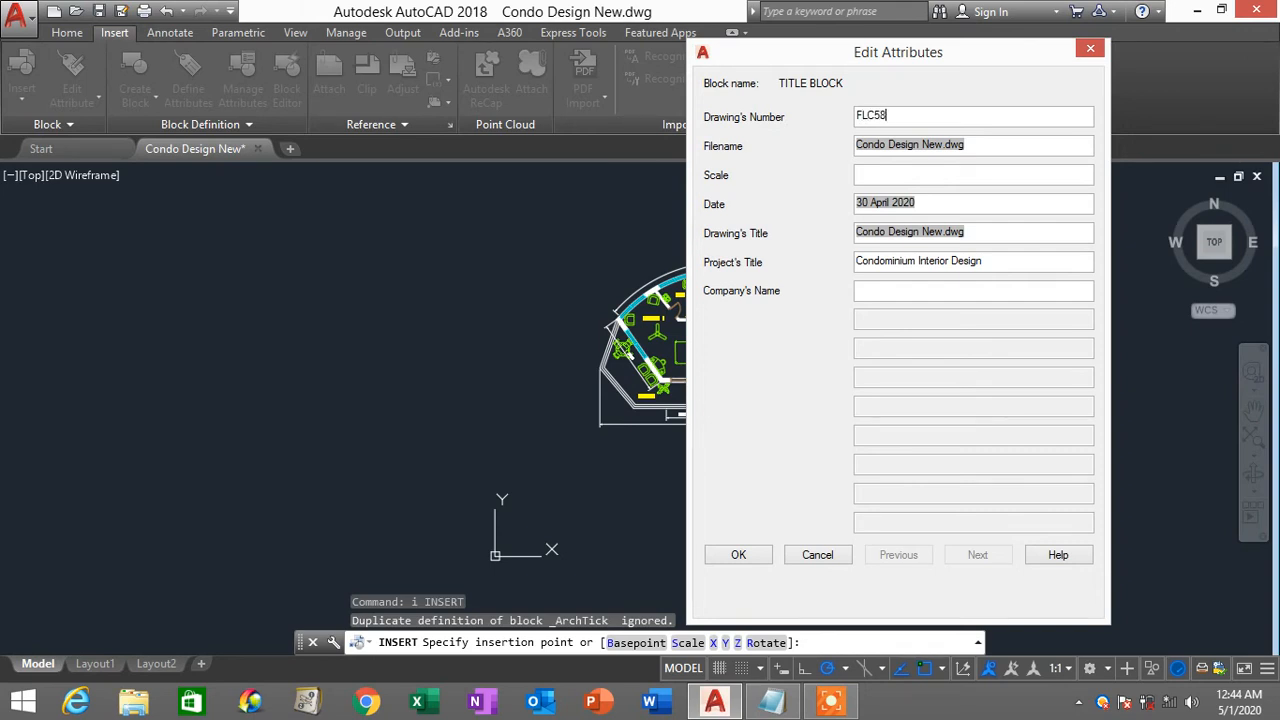
text(FLC5890)
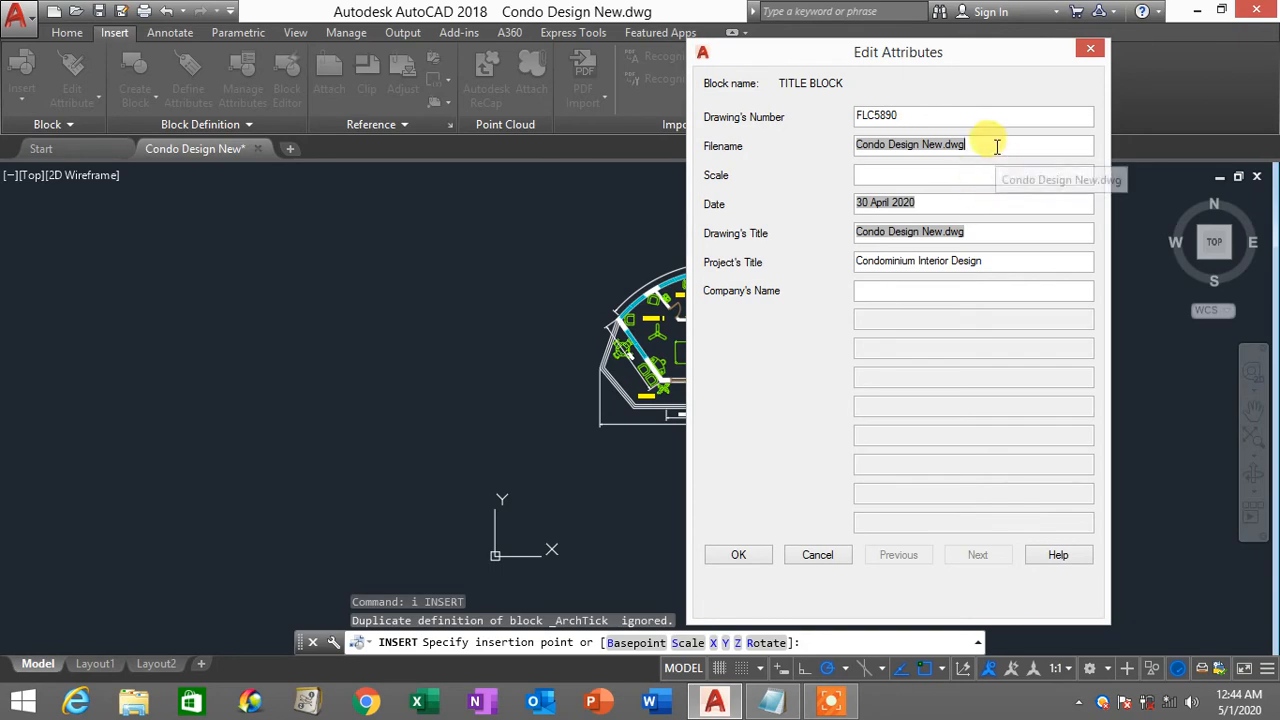
Step: Inspect the field definition behind the Filename attribute and leave it without changes
click(997, 147)
double_click(938, 147)
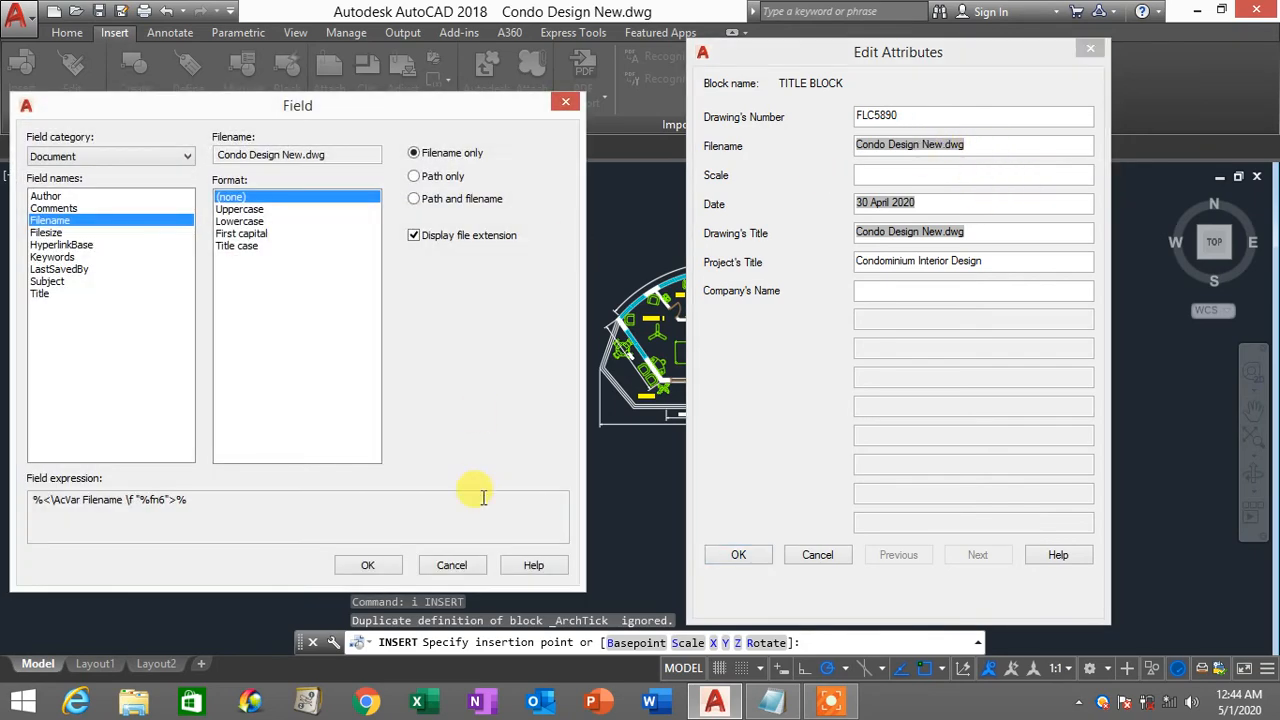
click(451, 565)
click(976, 147)
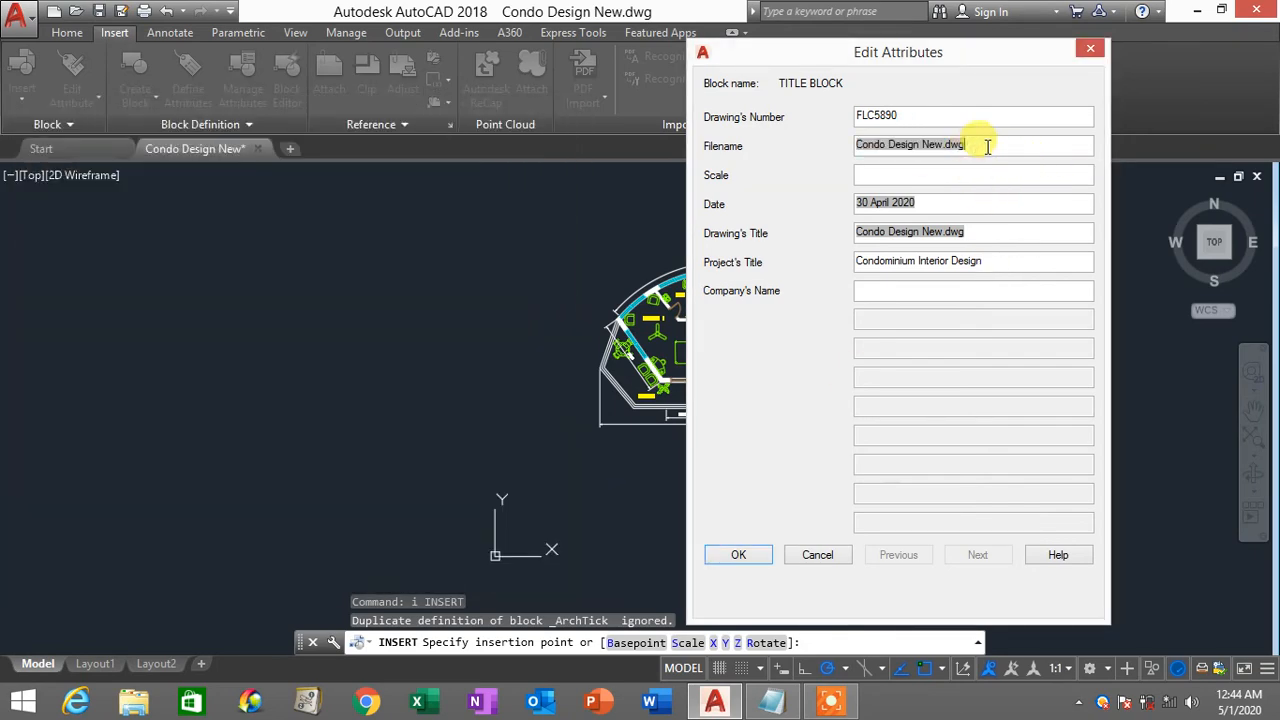
Step: Set the title block's Scale attribute to 1:100
click(884, 175)
text(1)
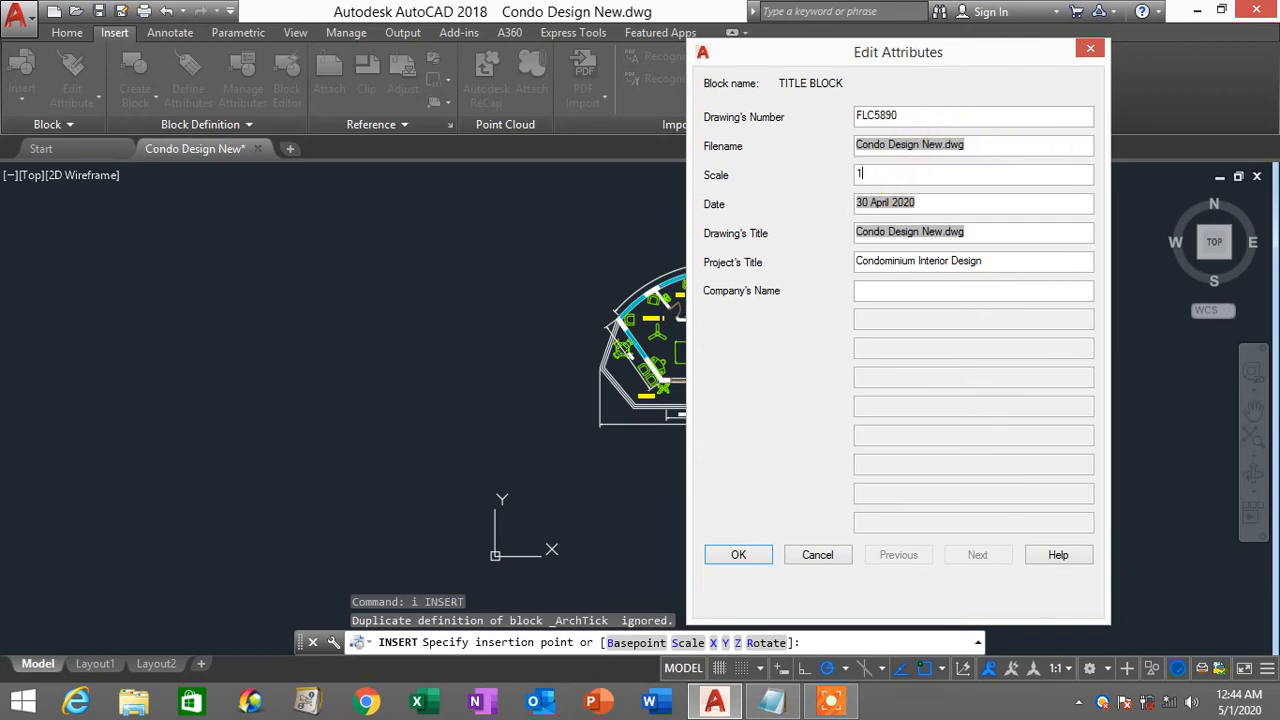
text(:100)
double_click(880, 175)
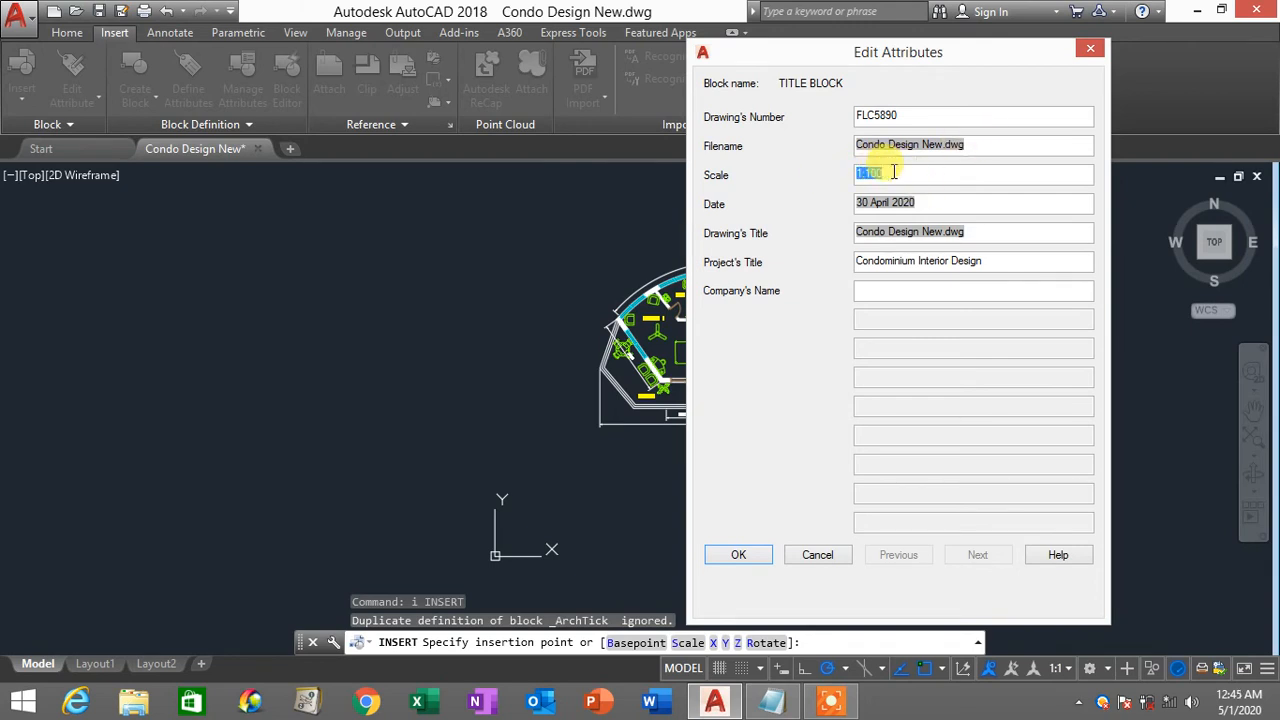
click(900, 174)
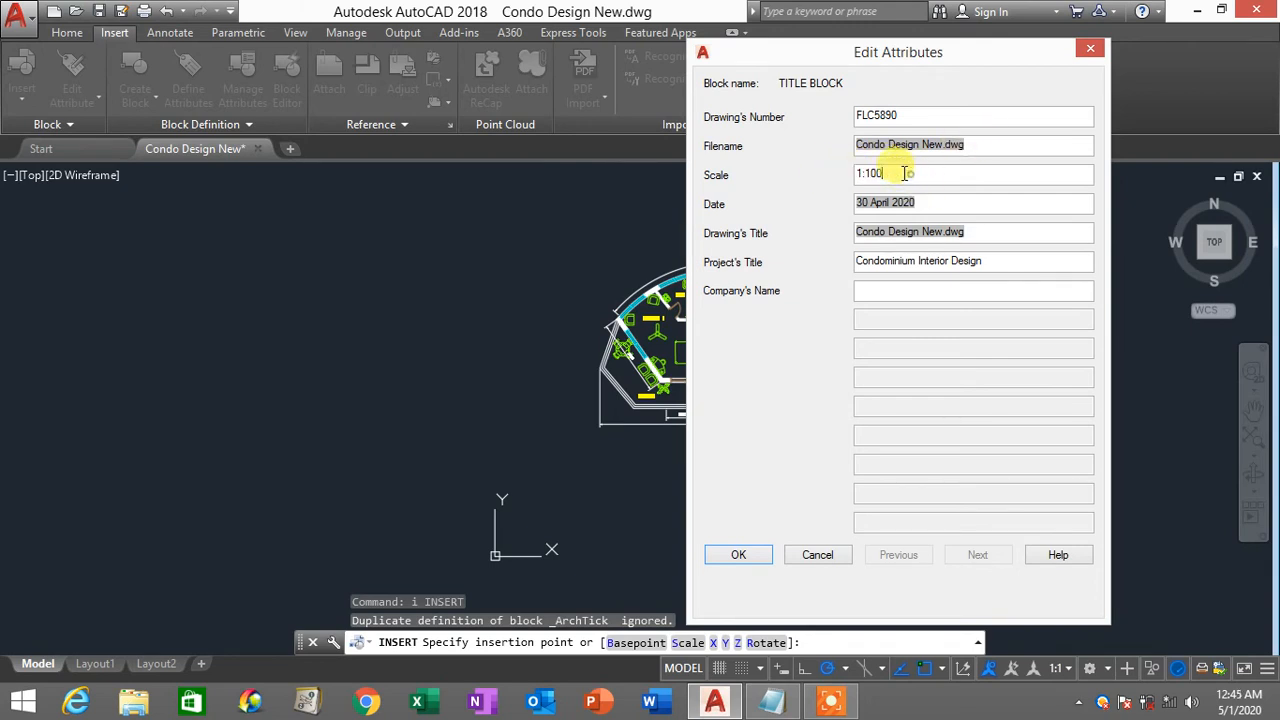
double_click(898, 175)
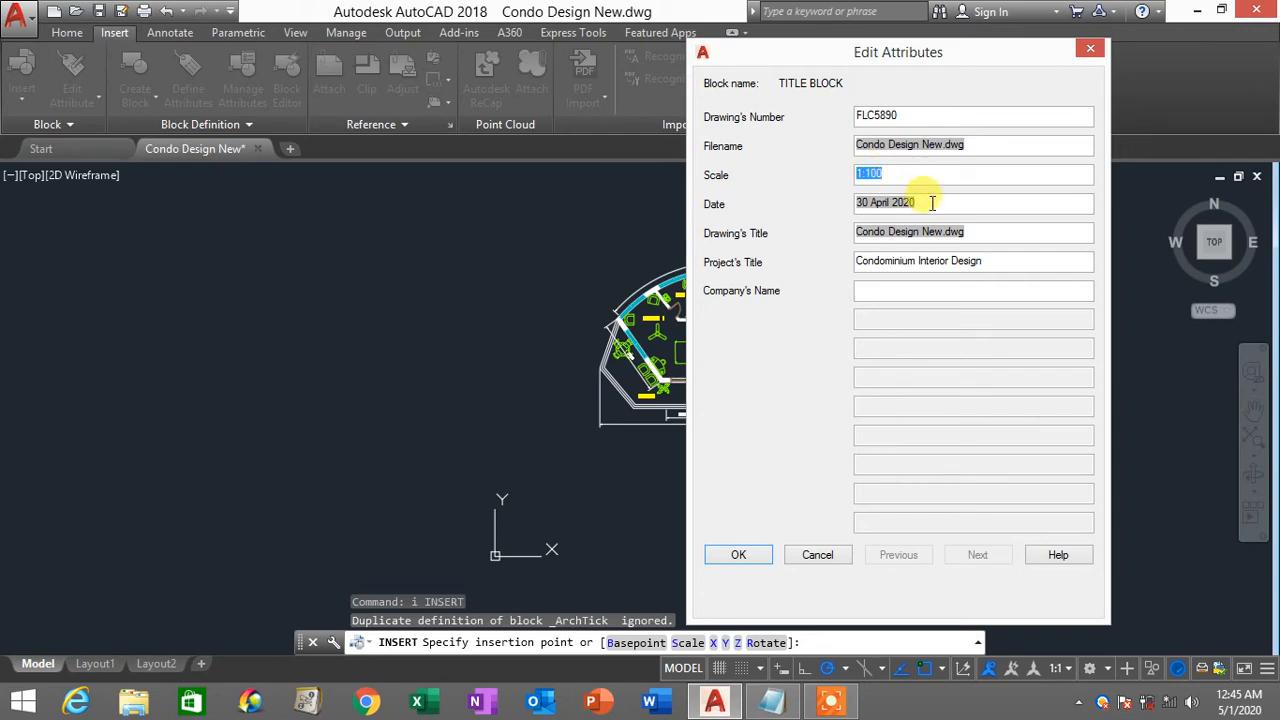
drag(943, 200, 838, 203)
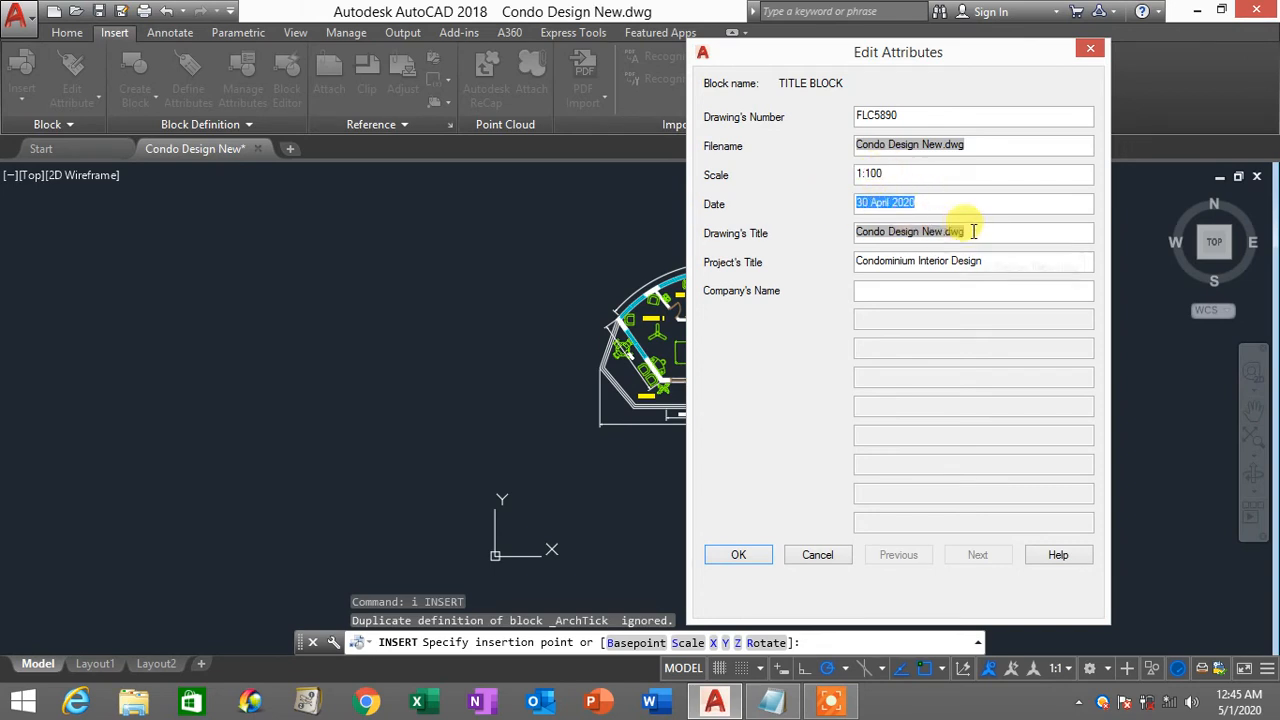
Step: Set the Company's Name attribute to IzzCAD Tutorials Design 2020 and accept the title block's attribute values
click(876, 290)
text(i)
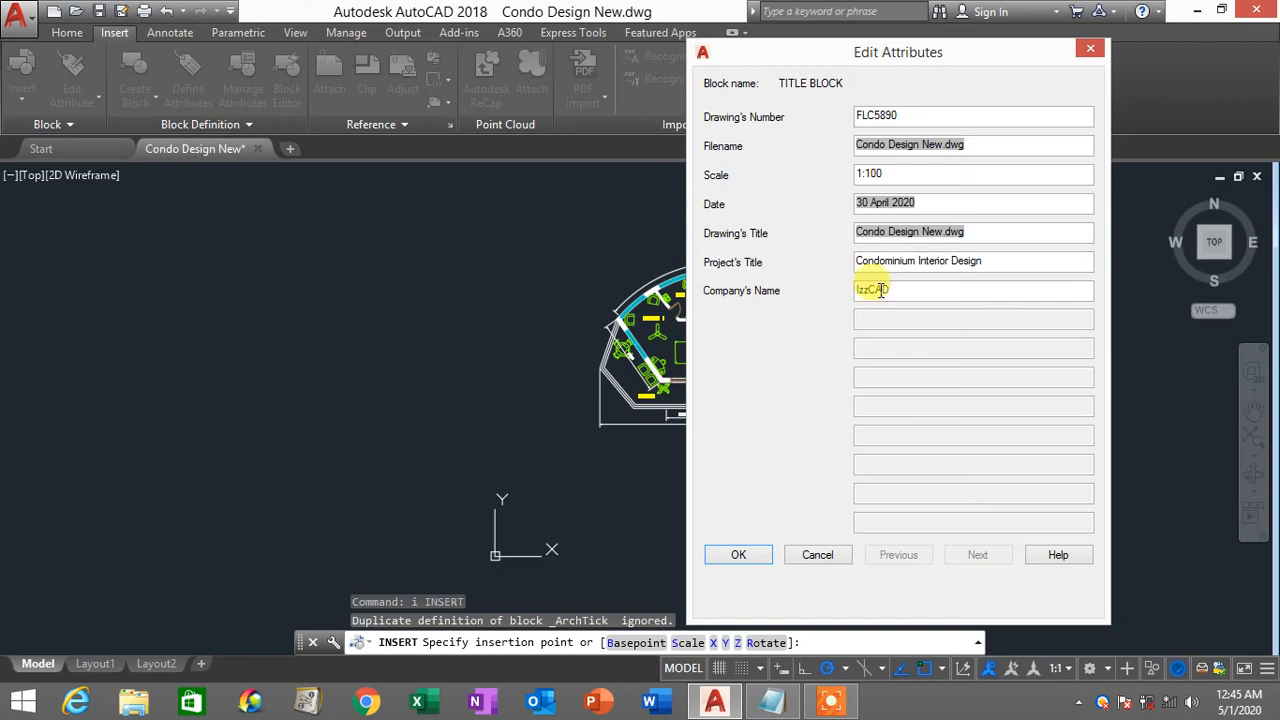
text(zzCAD)
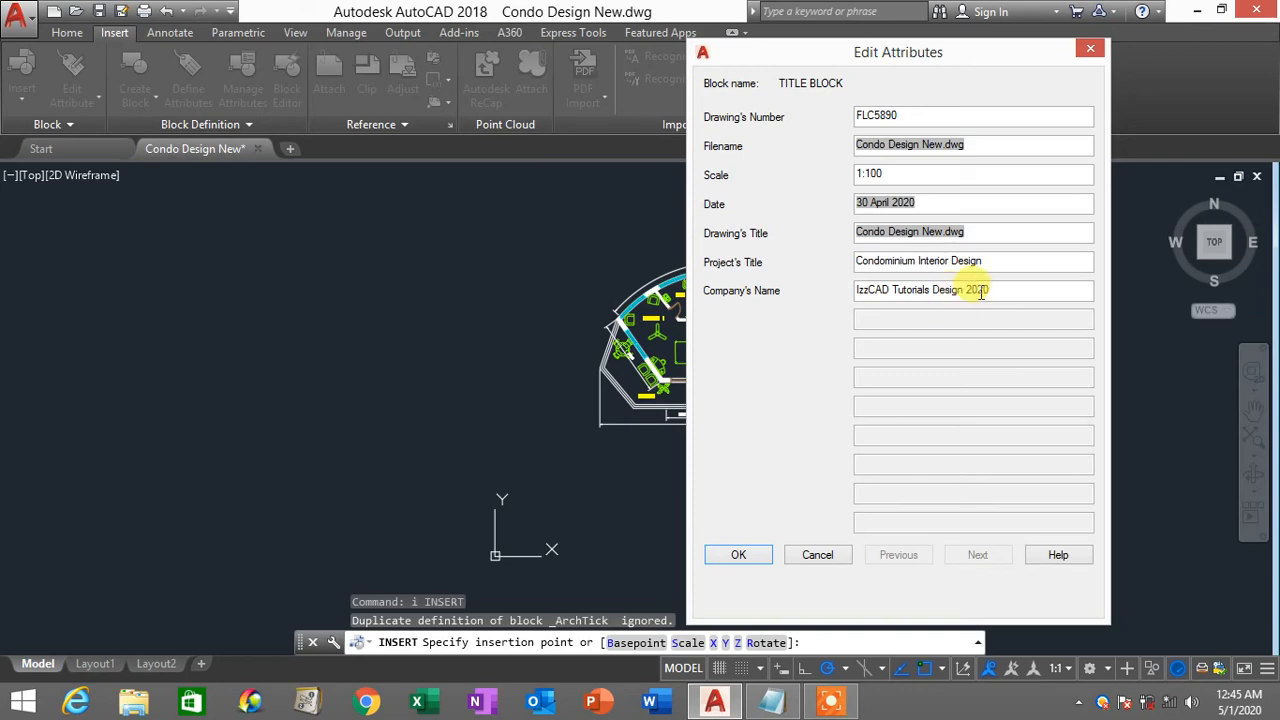
click(750, 557)
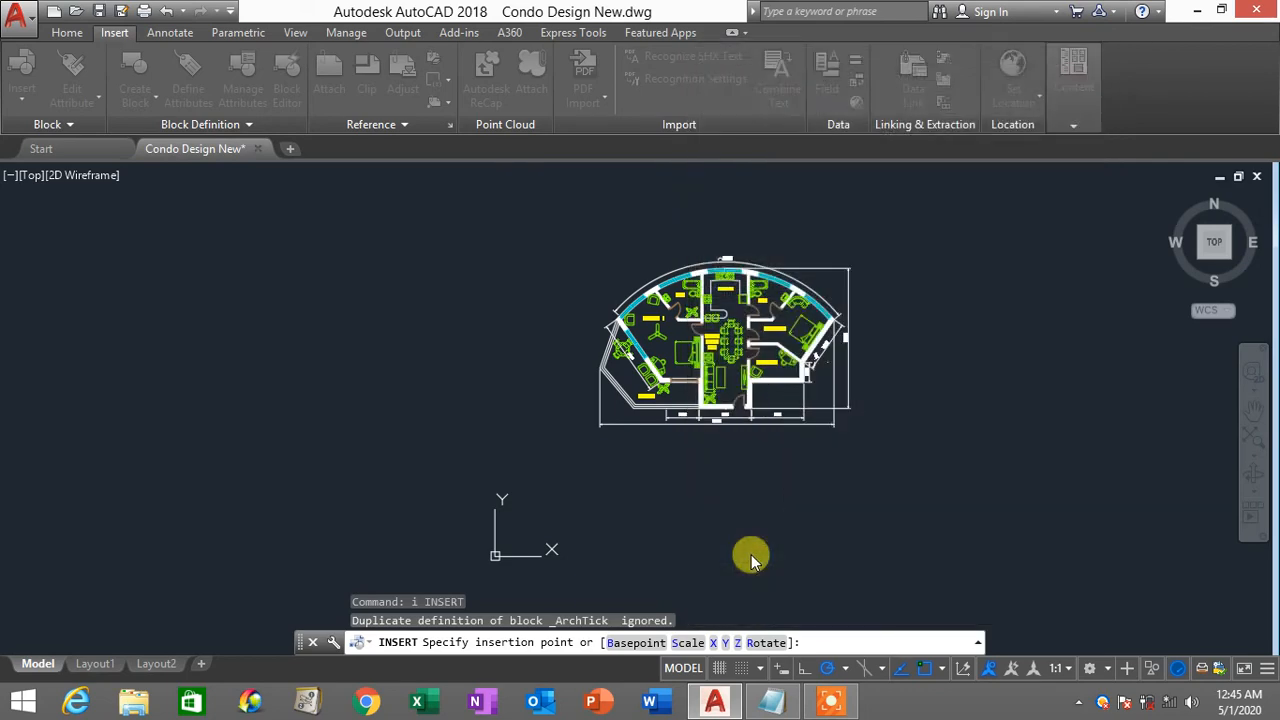
Step: Examine the filled-in title block cells under the floor plan, checking how each attribute text fits its cell
scroll(852, 487, up, 3)
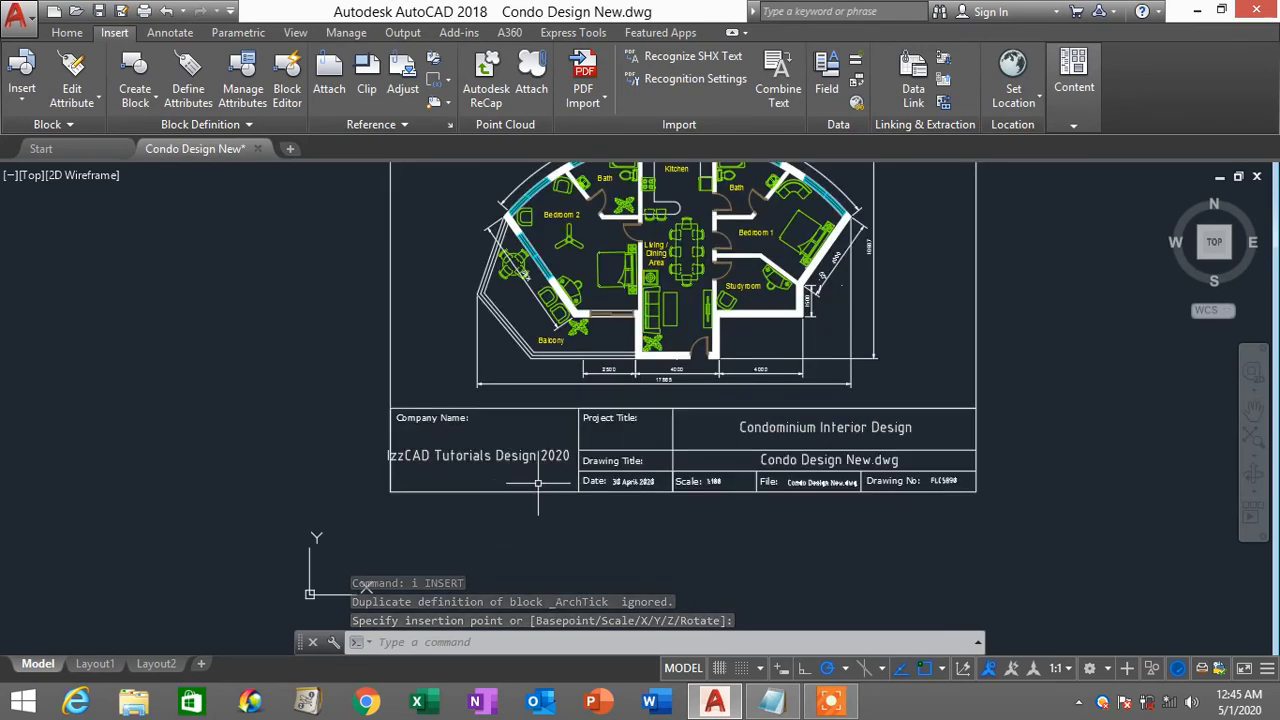
scroll(835, 547, down, 2)
middle_drag(923, 487, 807, 489)
scroll(528, 523, up, 2)
scroll(470, 483, up, 2)
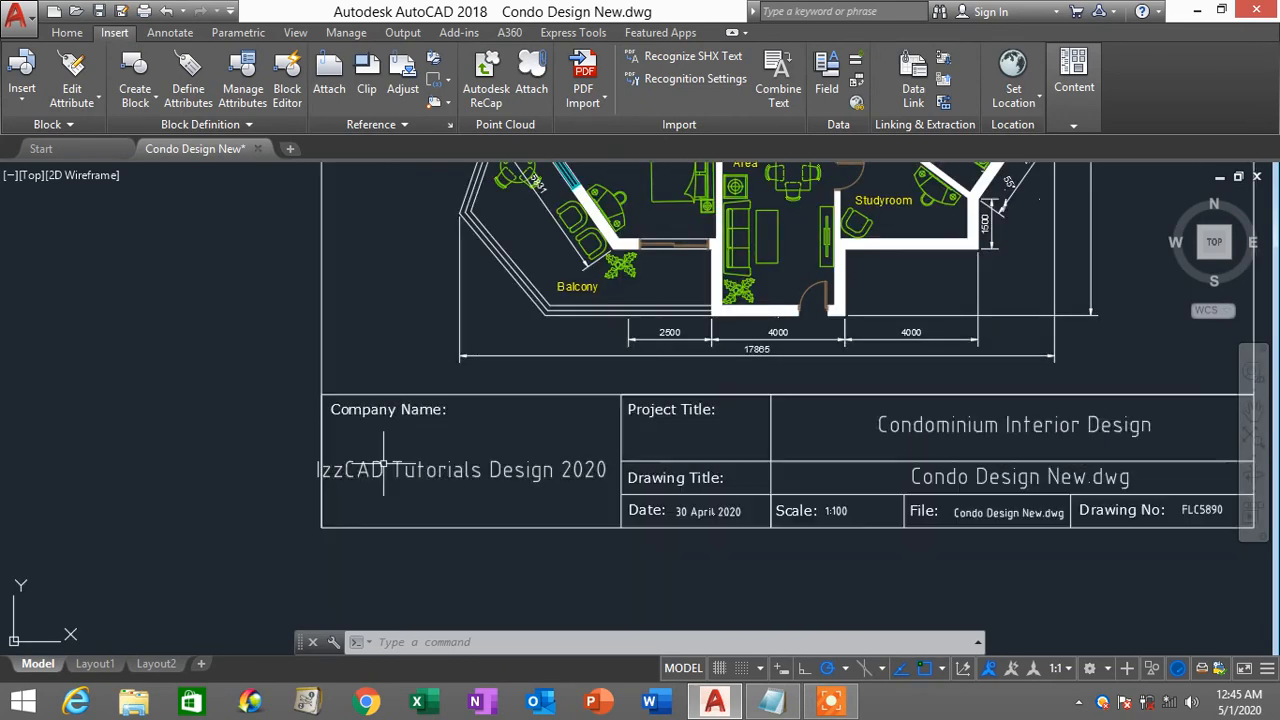
scroll(803, 472, down, 2)
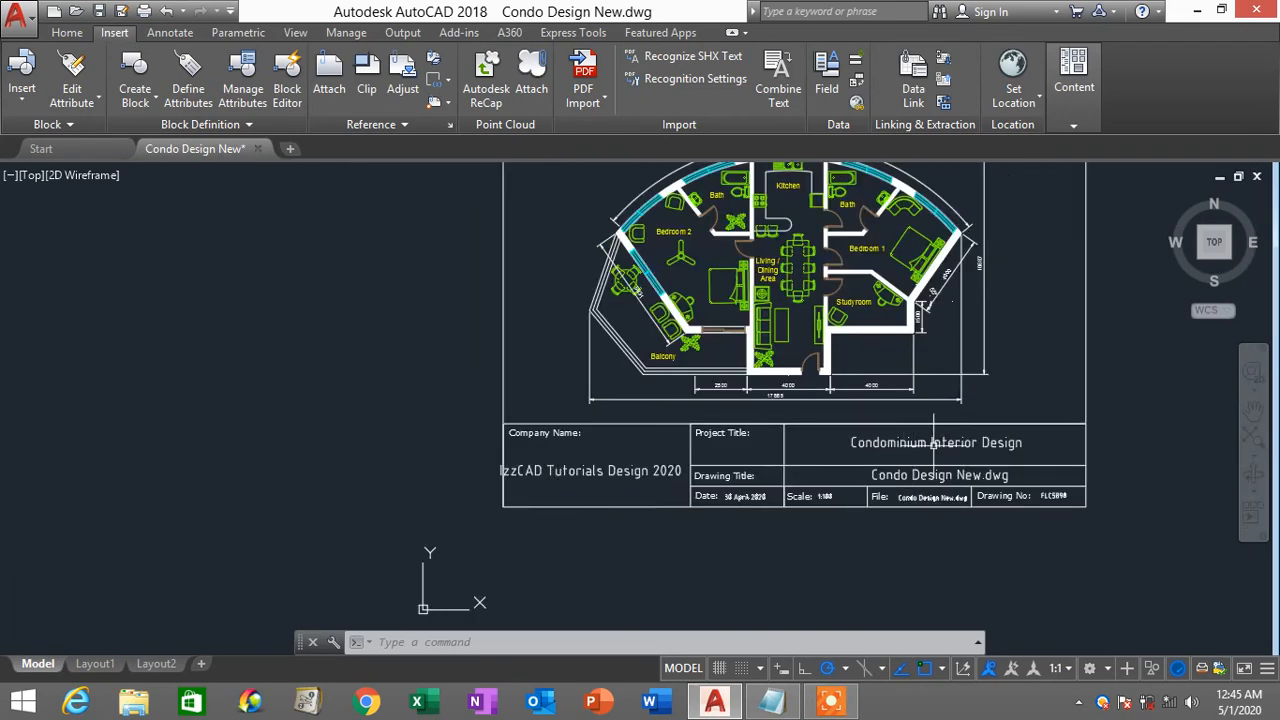
scroll(982, 498, up, 2)
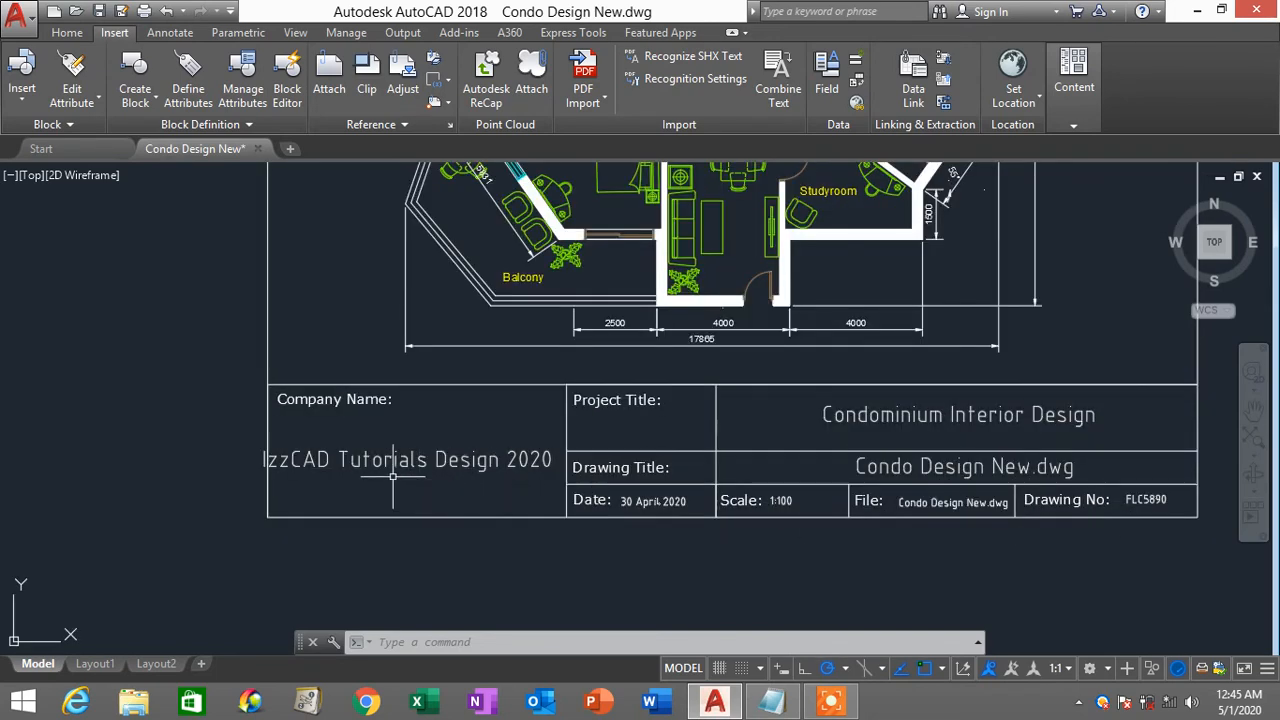
scroll(513, 490, down, 4)
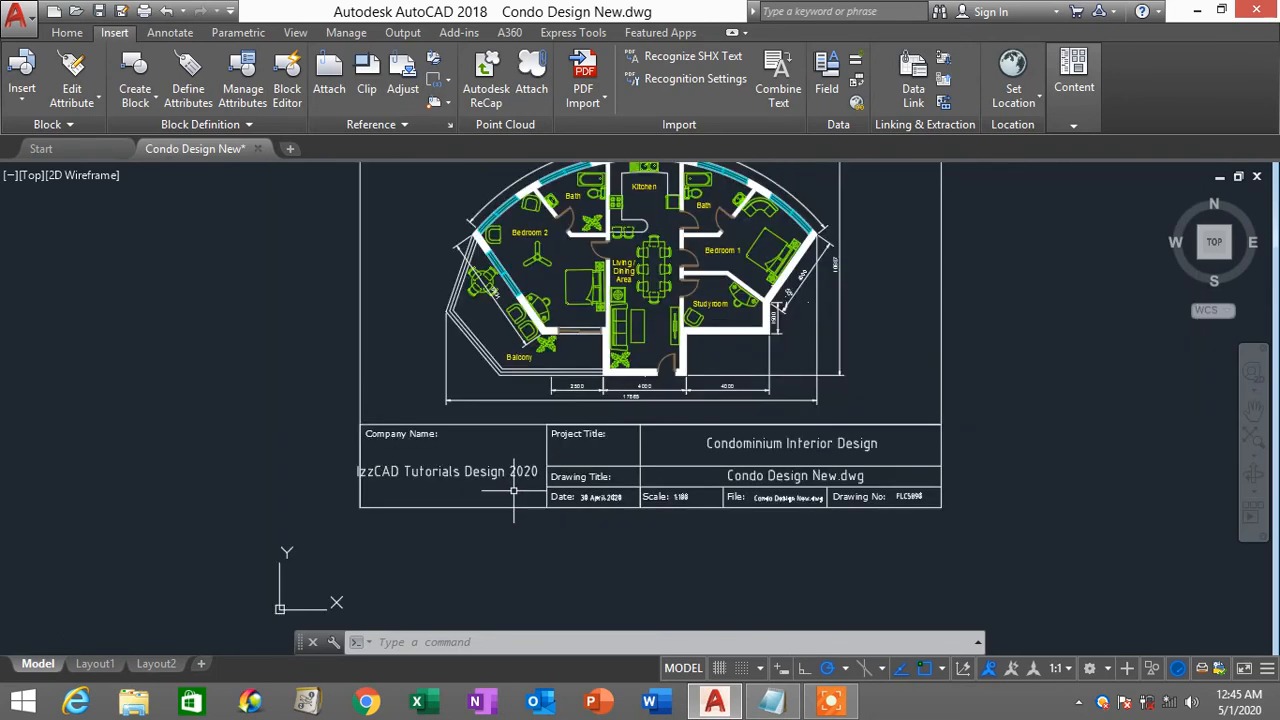
Step: Shorten the inserted title block's company name to IzzCAD Tutorials Design and apply the change
double_click(513, 484)
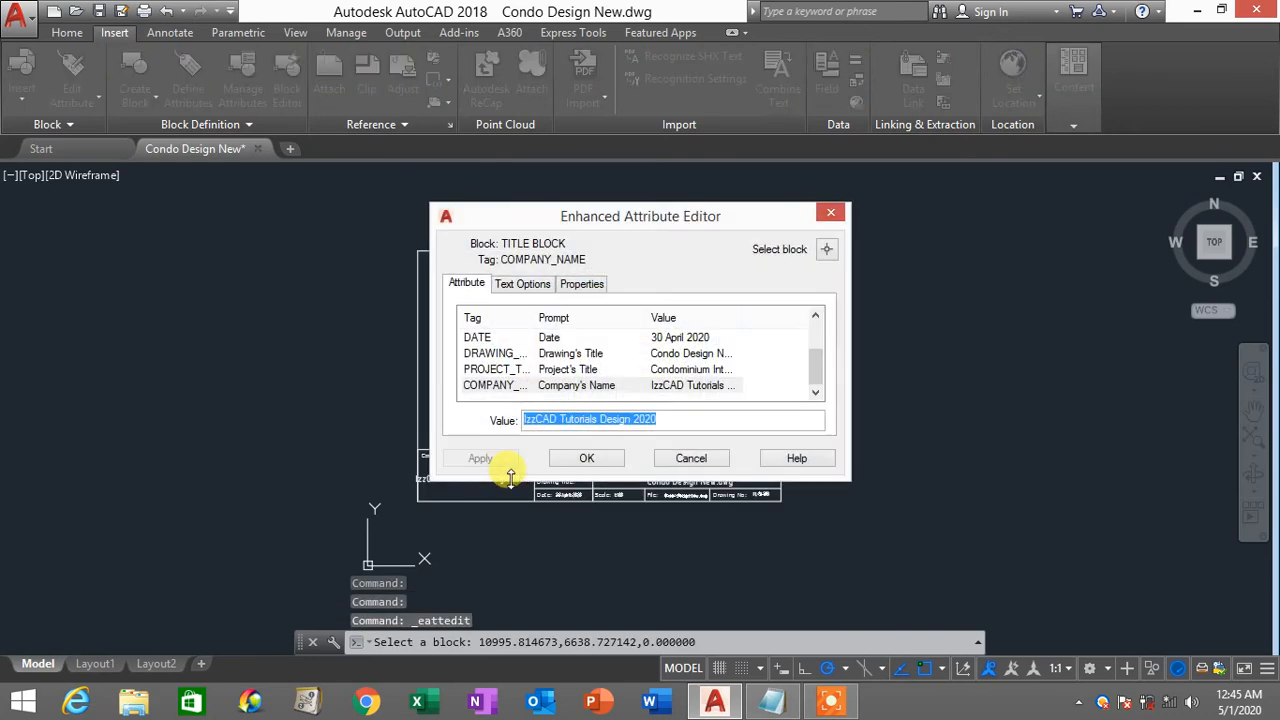
click(668, 419)
key(BackSpace)
key(BackSpace)
key(BackSpace)
key(BackSpace)
key(BackSpace)
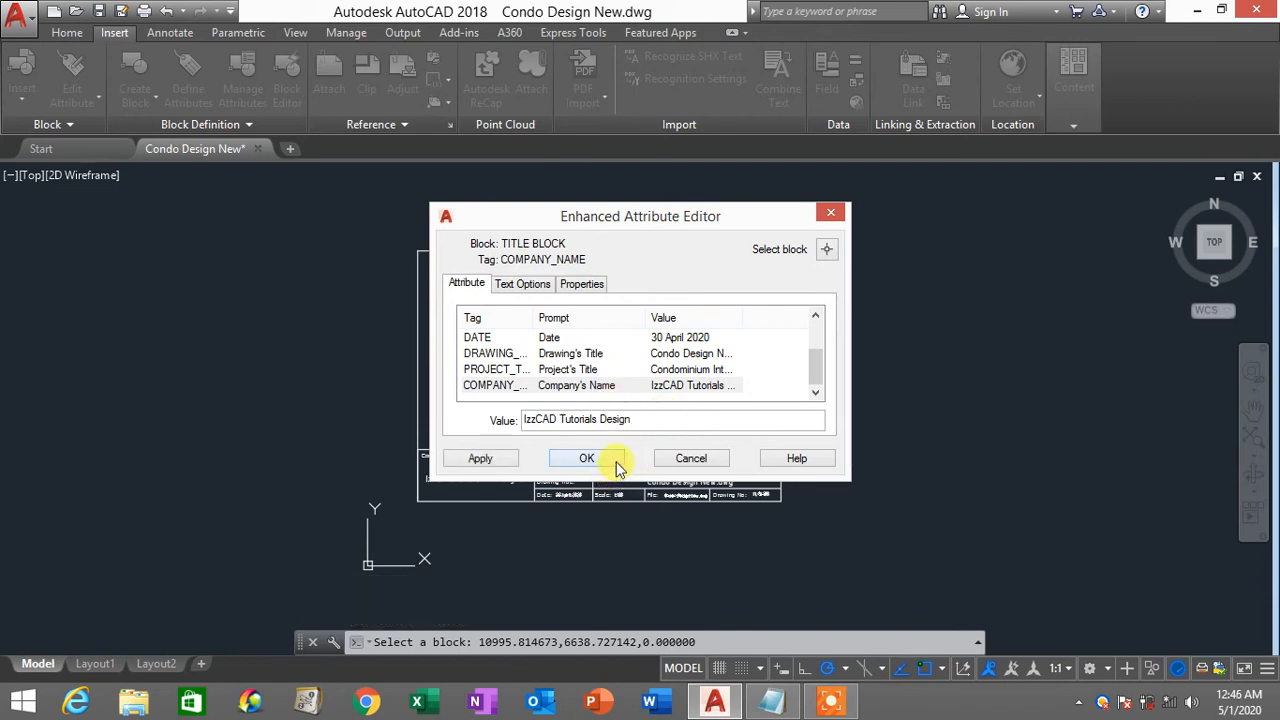
click(480, 458)
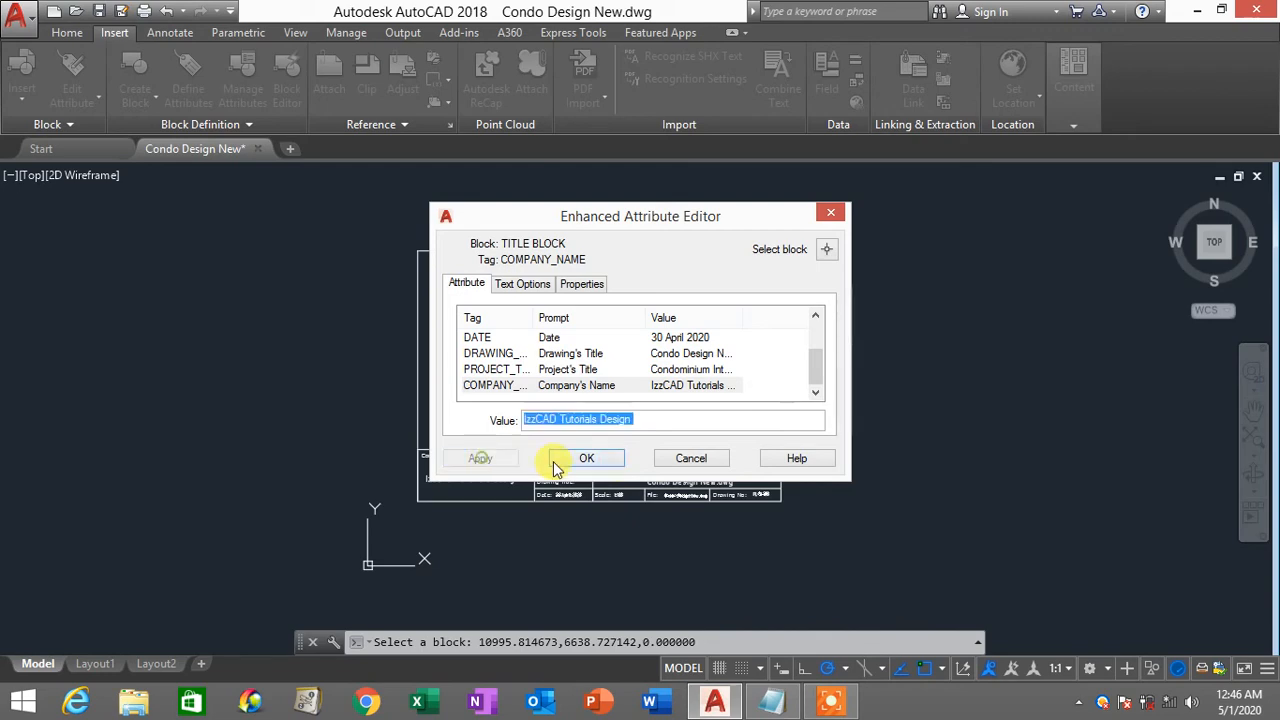
click(587, 460)
scroll(545, 510, up, 2)
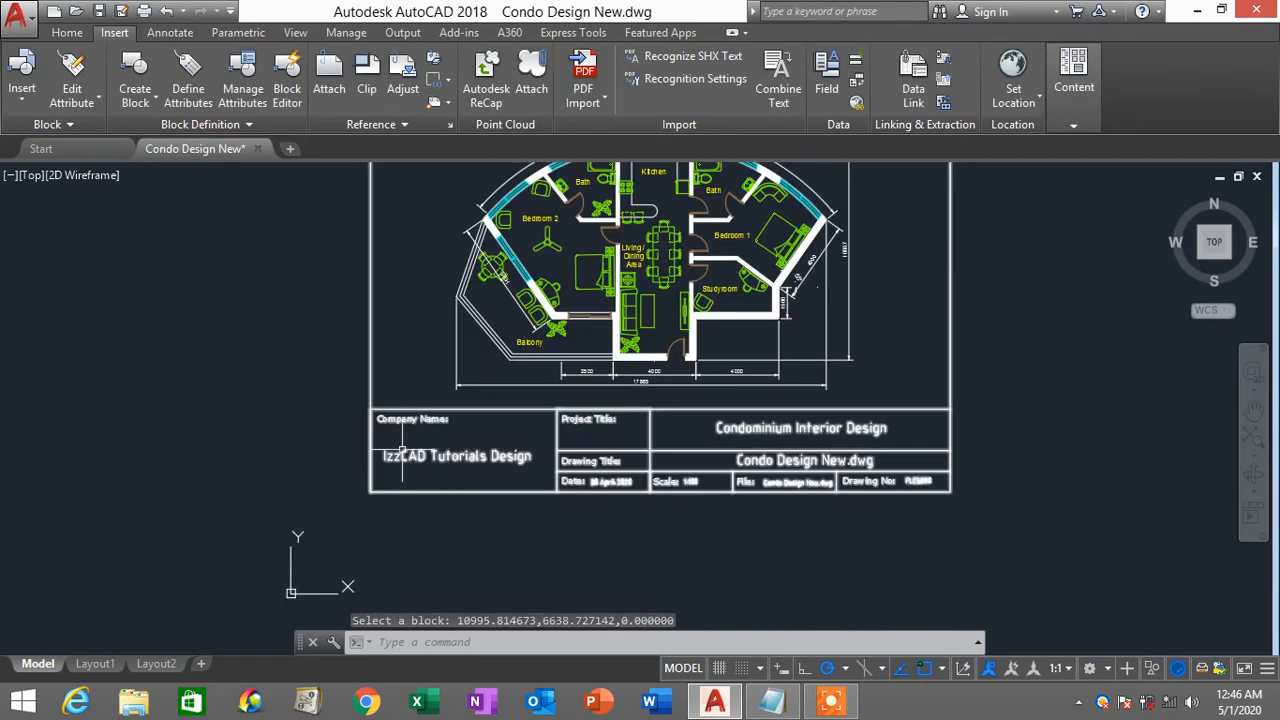
Step: Start plotting the framed floor plan from model space and bring up the Plot settings
scroll(533, 507, down, 3)
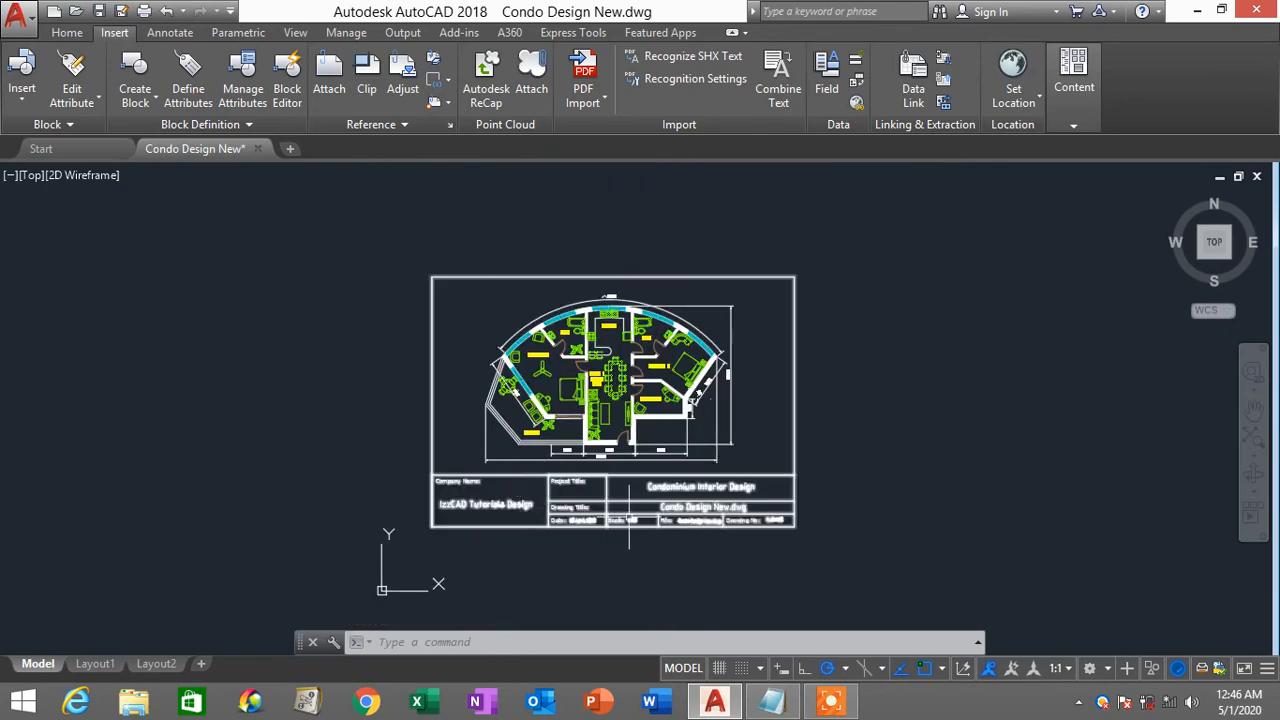
scroll(575, 430, up, 2)
scroll(580, 435, down, 2)
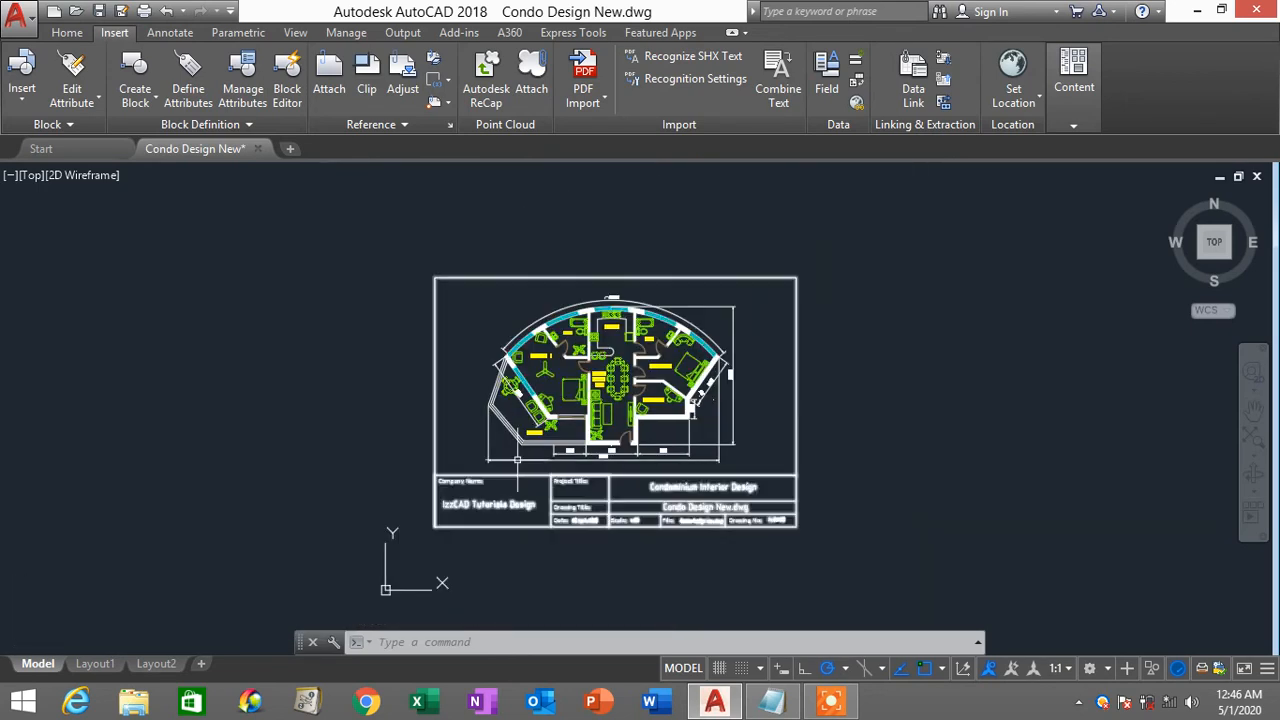
middle_drag(800, 356, 769, 338)
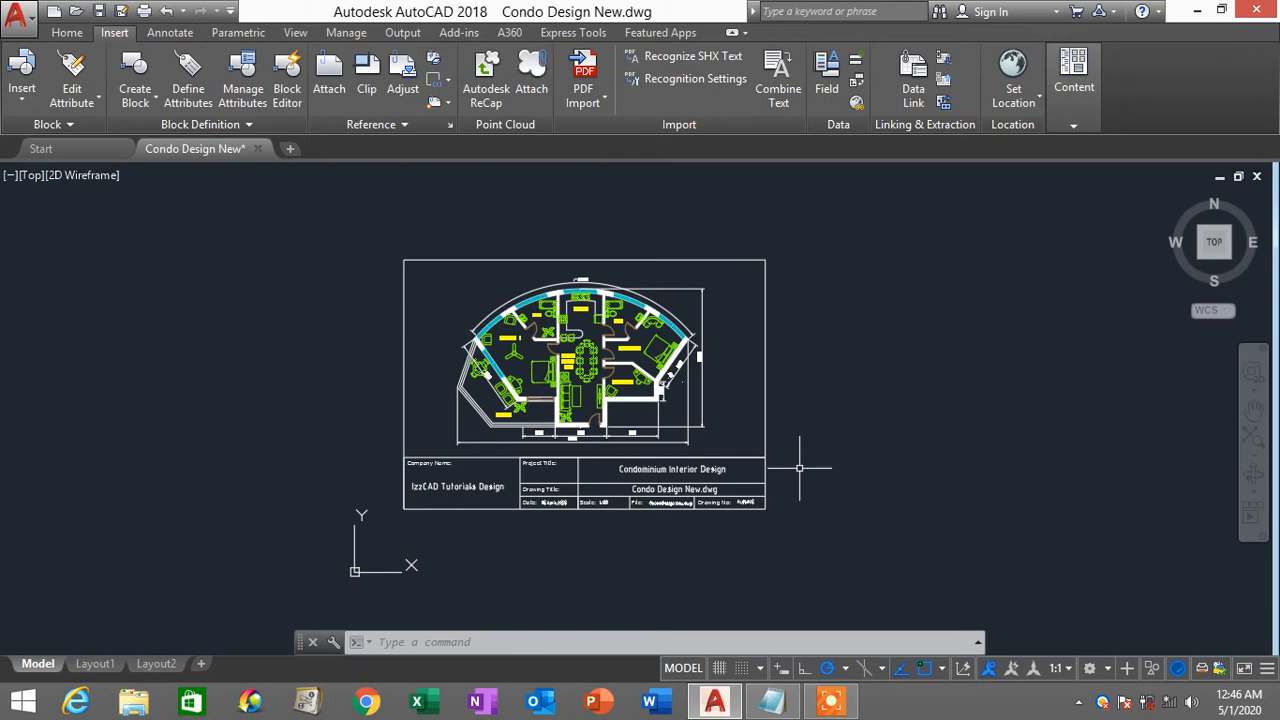
click(22, 30)
click(22, 30)
click(22, 30)
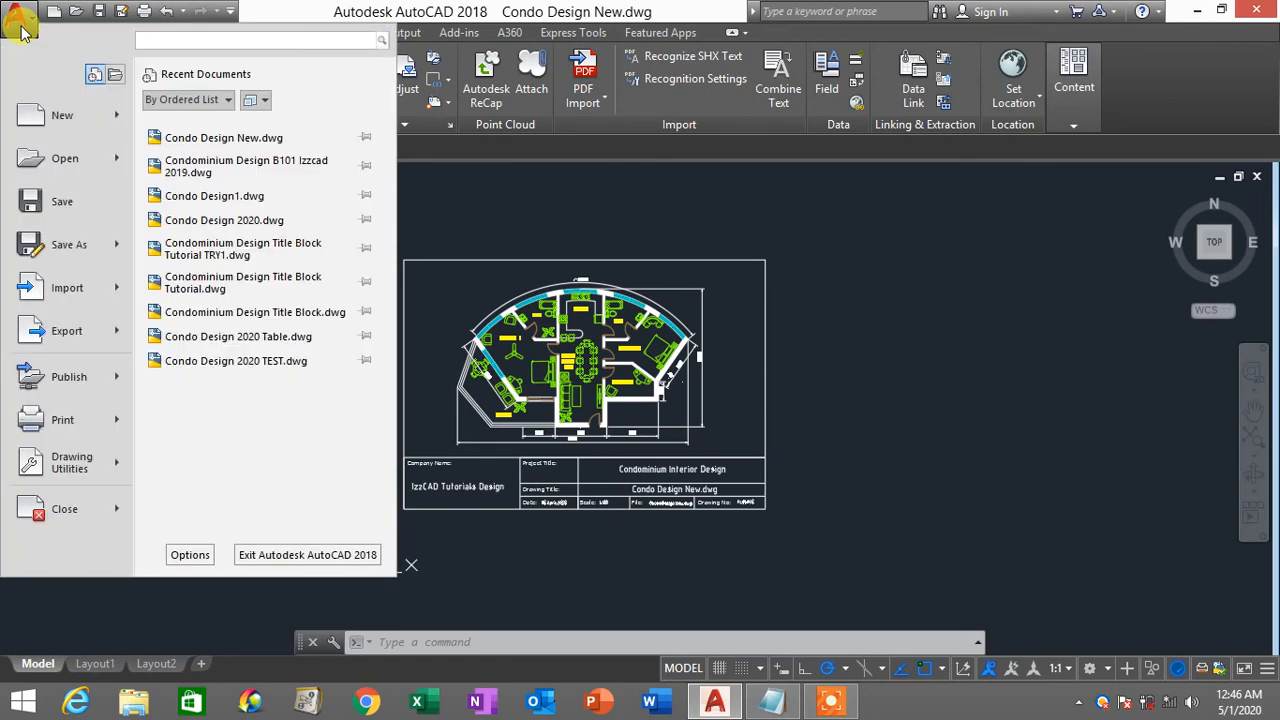
click(22, 30)
click(22, 30)
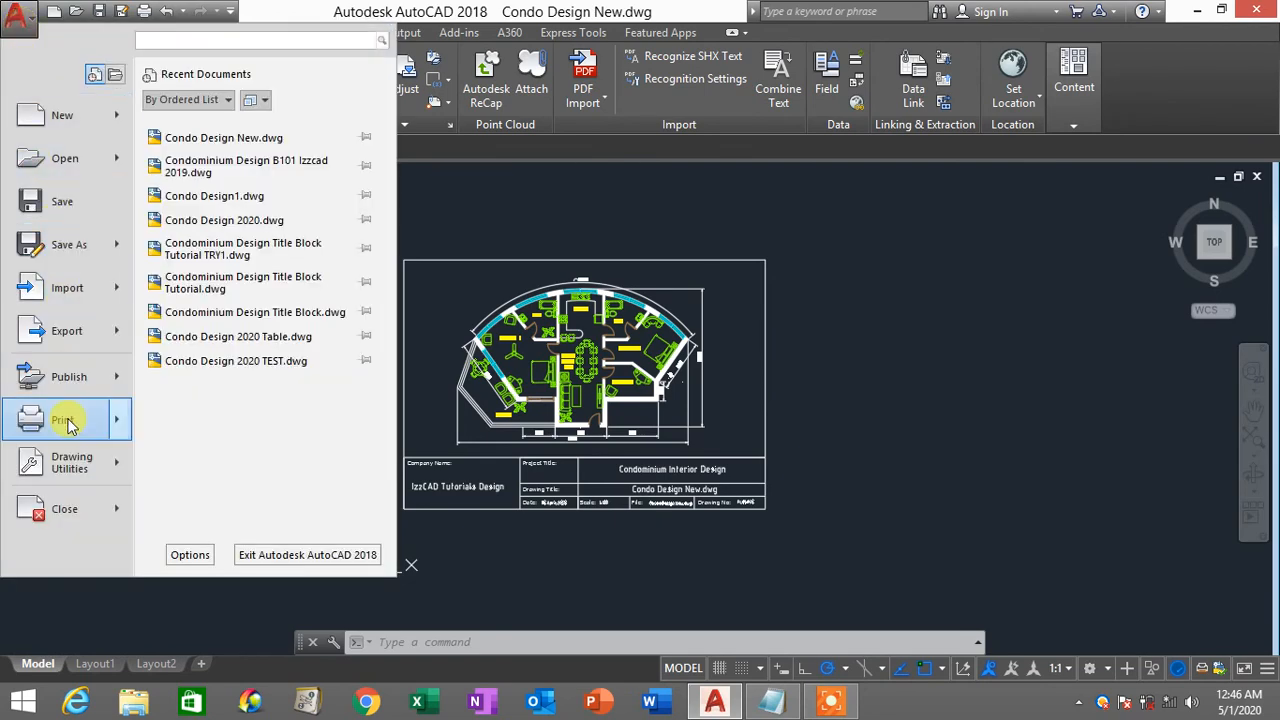
mouse_move(68, 424)
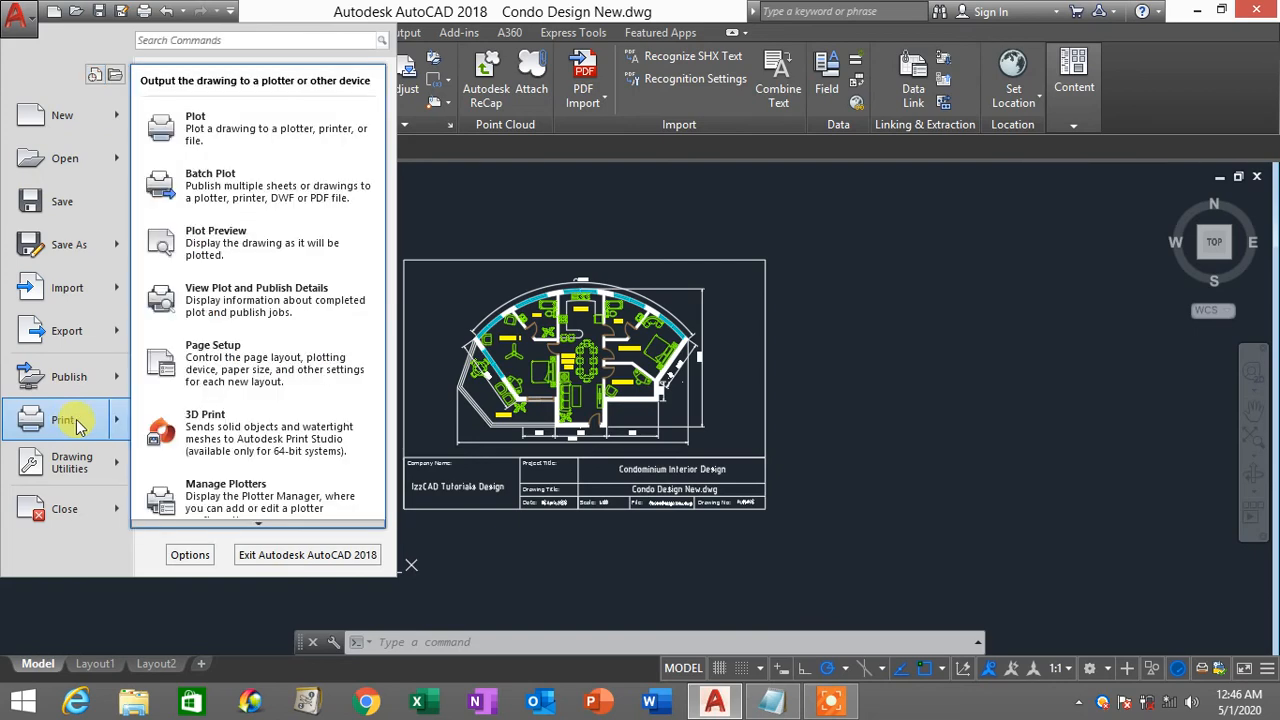
click(214, 130)
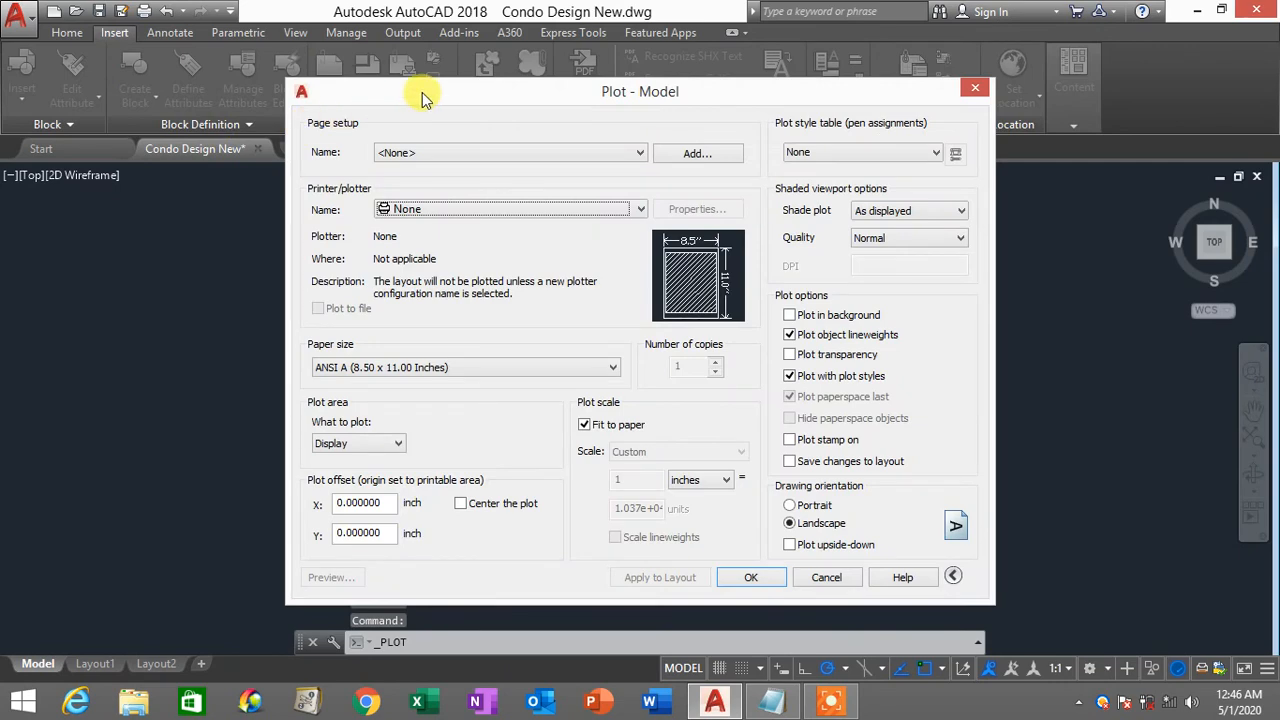
mouse_move(422, 92)
mouse_down()
mouse_move(309, 78)
mouse_move(420, 81)
mouse_up()
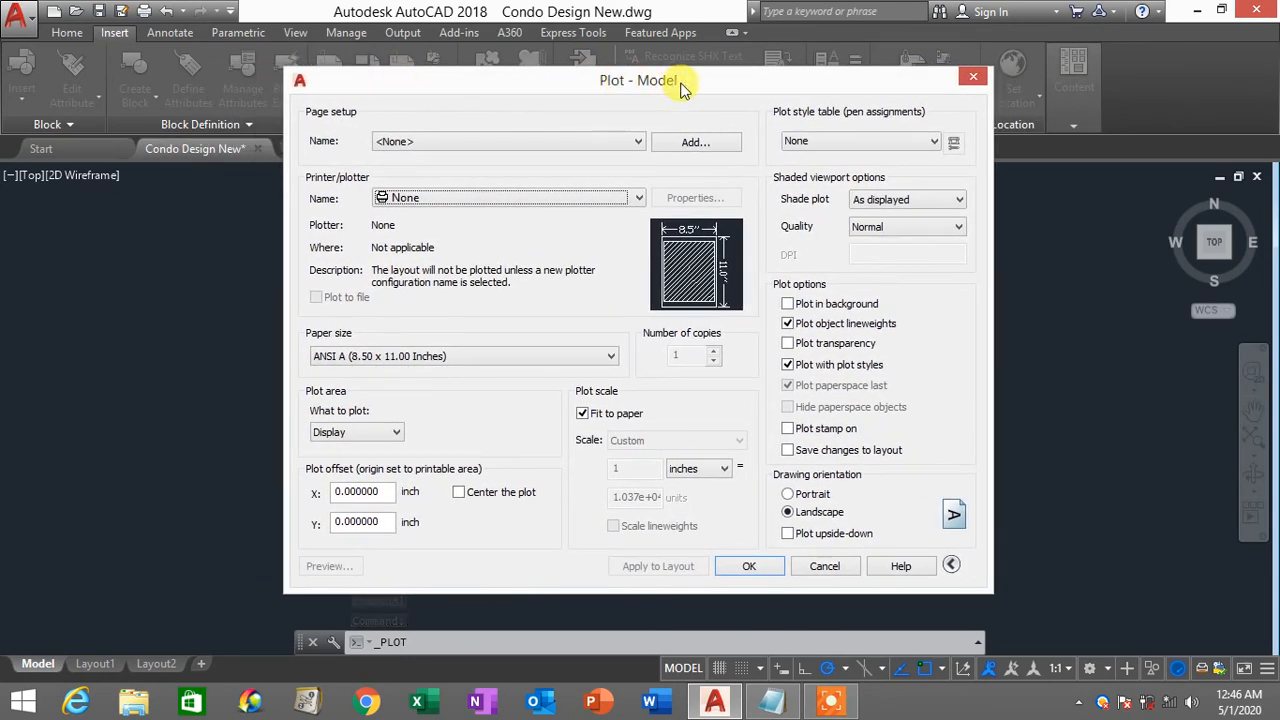
drag(590, 76, 494, 94)
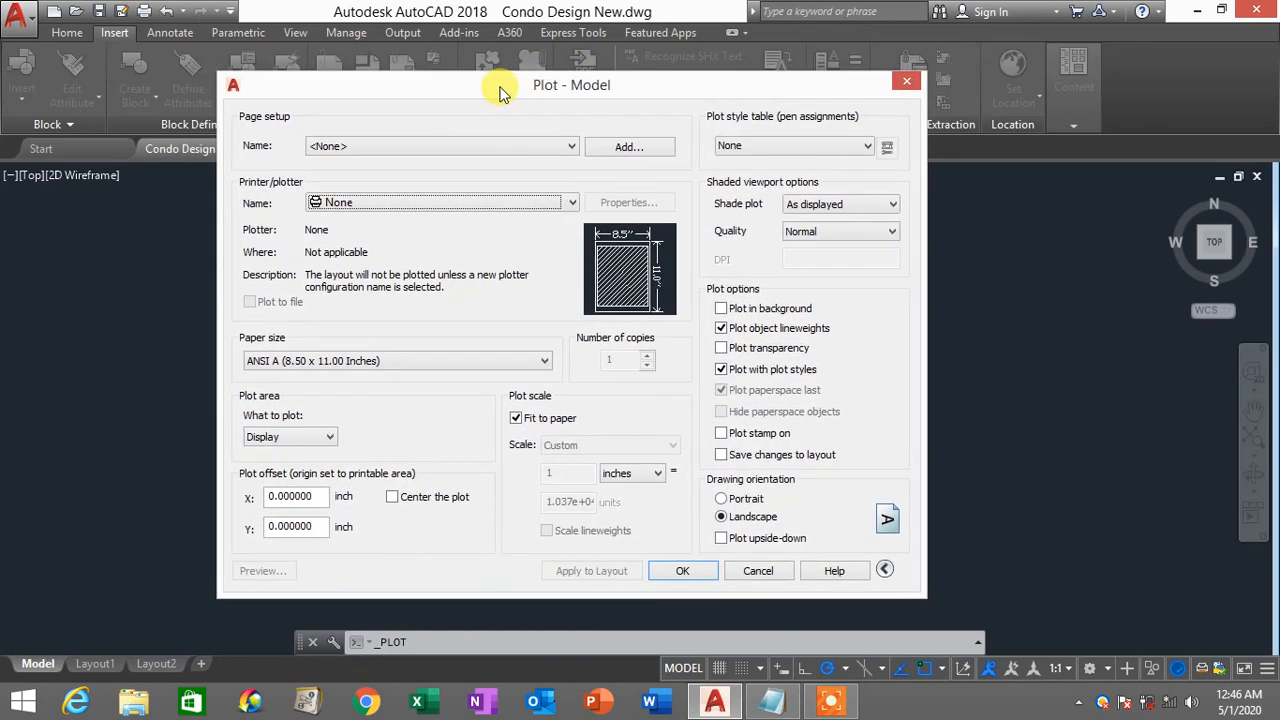
Step: Set the plot's printer to DWG To PDF.pc3
click(400, 203)
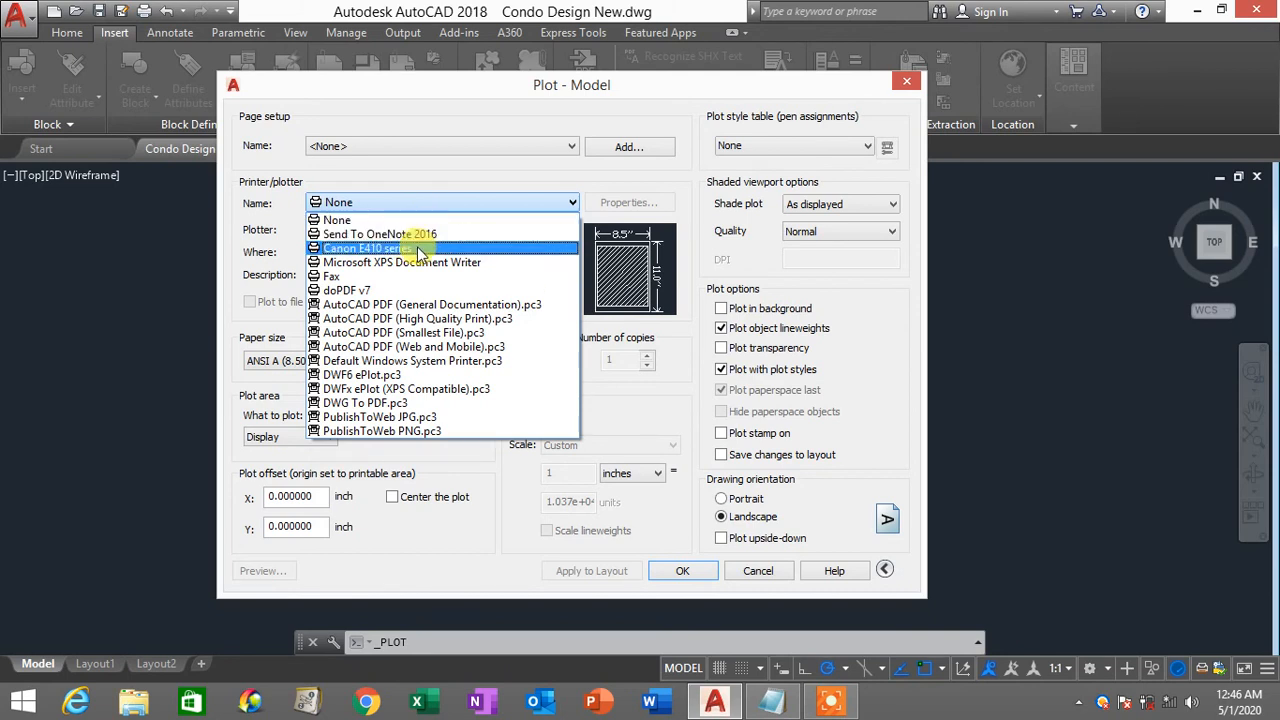
click(420, 250)
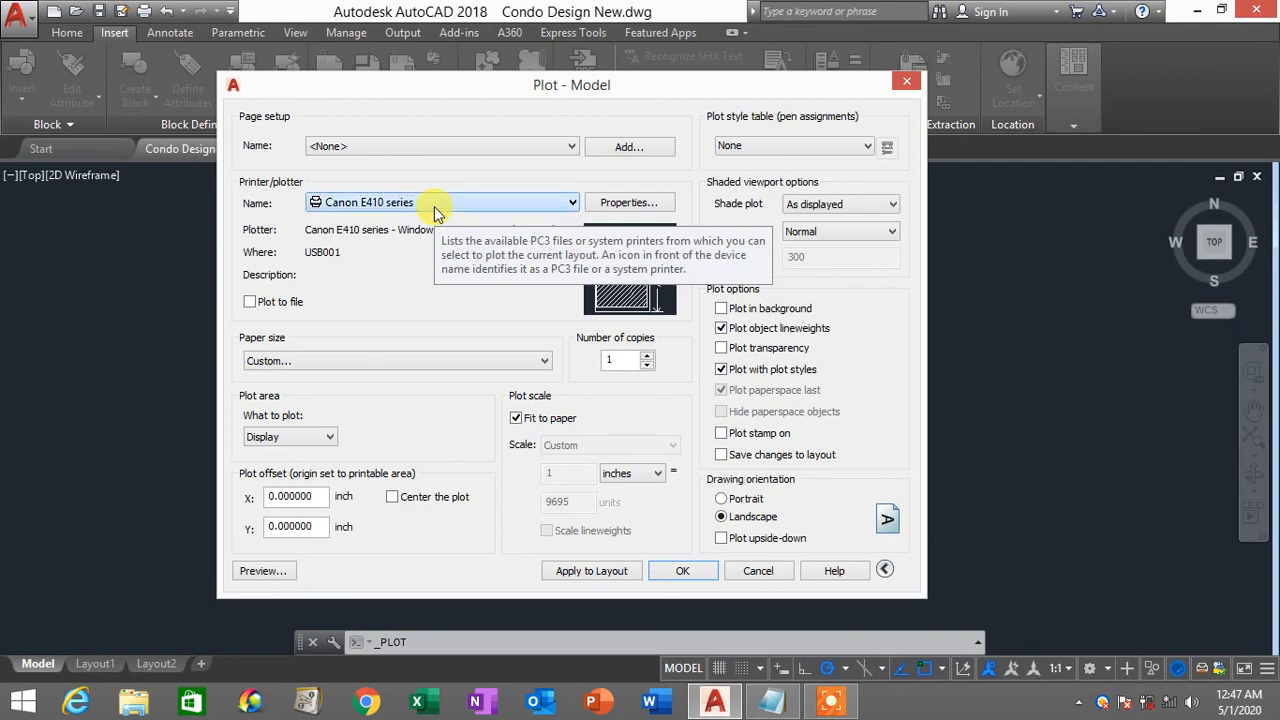
click(434, 203)
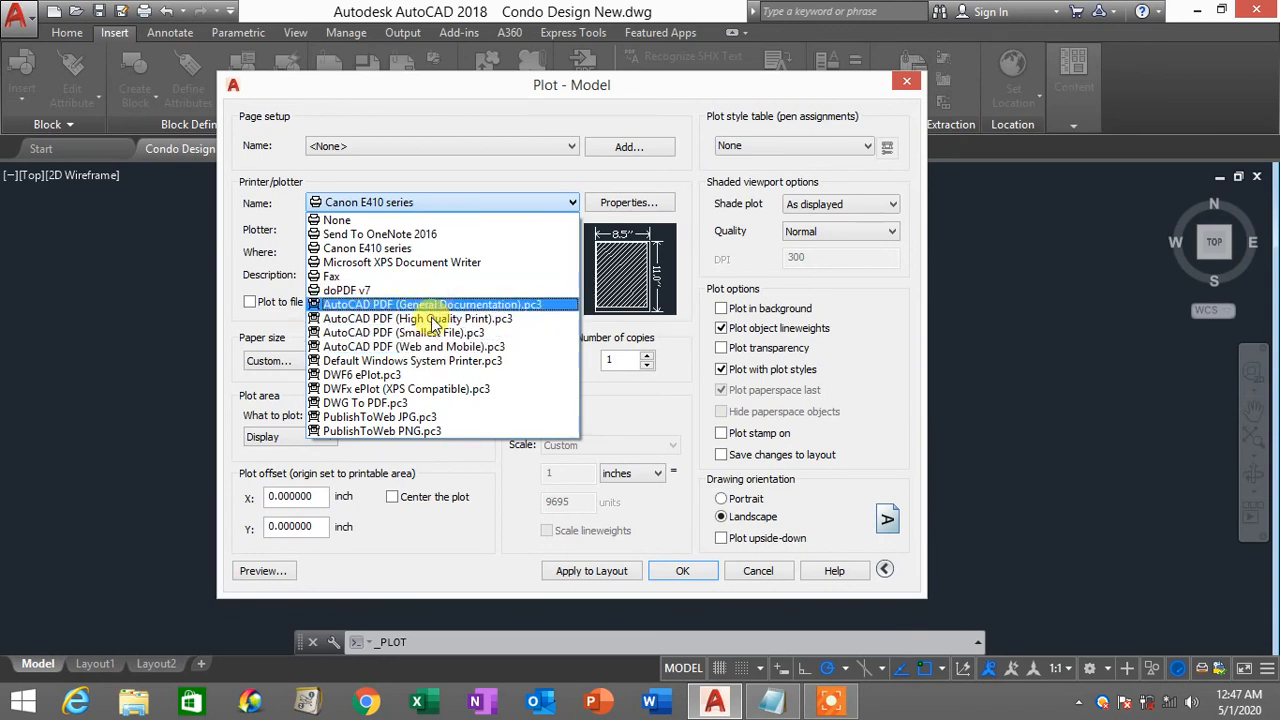
click(377, 404)
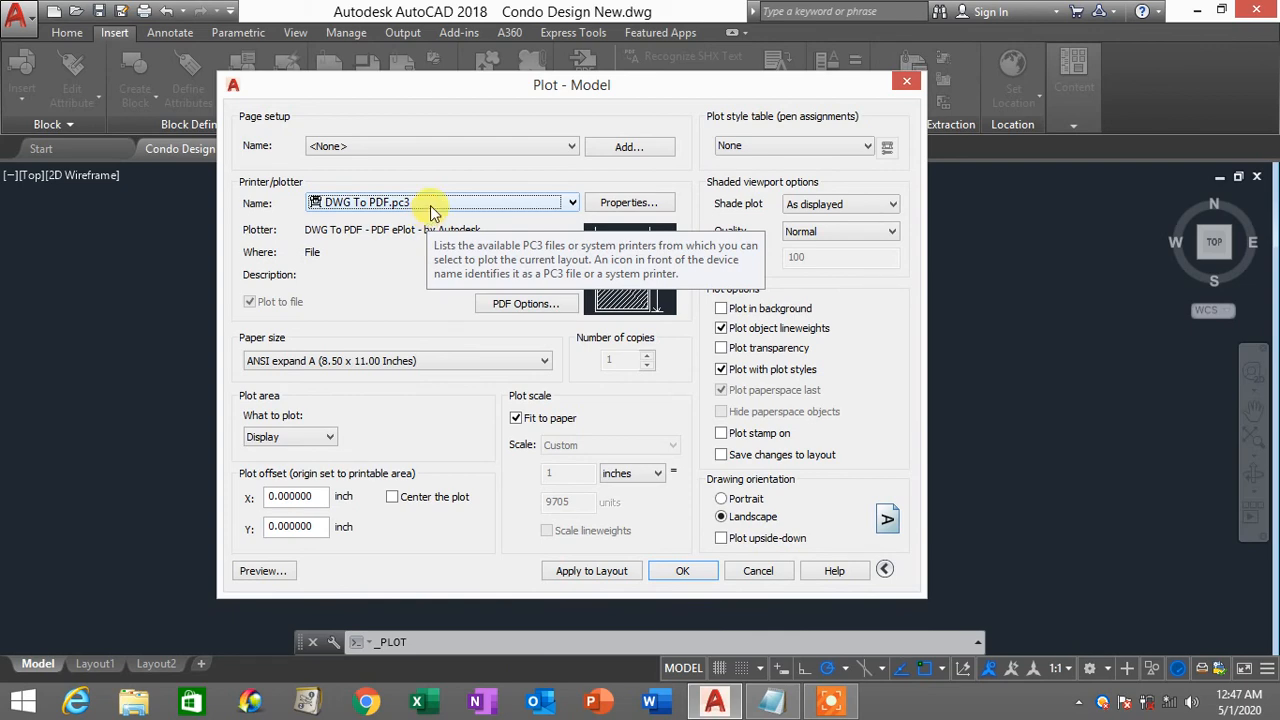
click(427, 206)
click(430, 208)
click(432, 208)
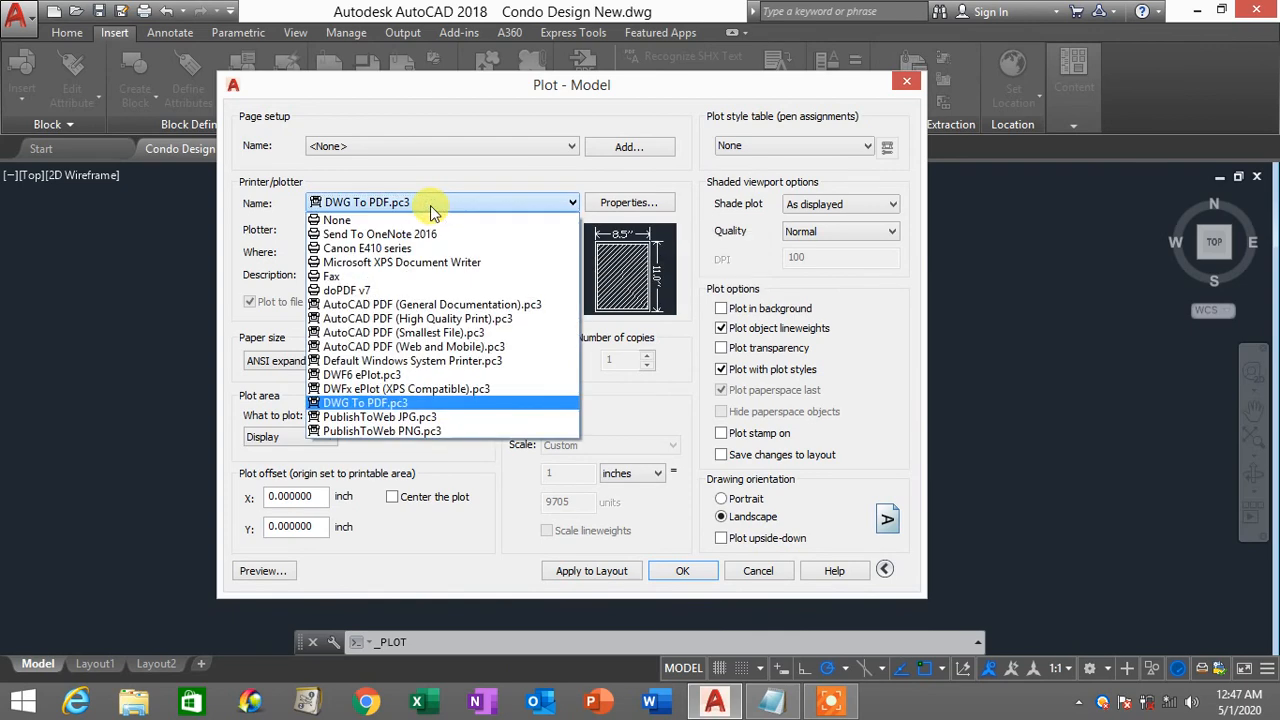
click(405, 404)
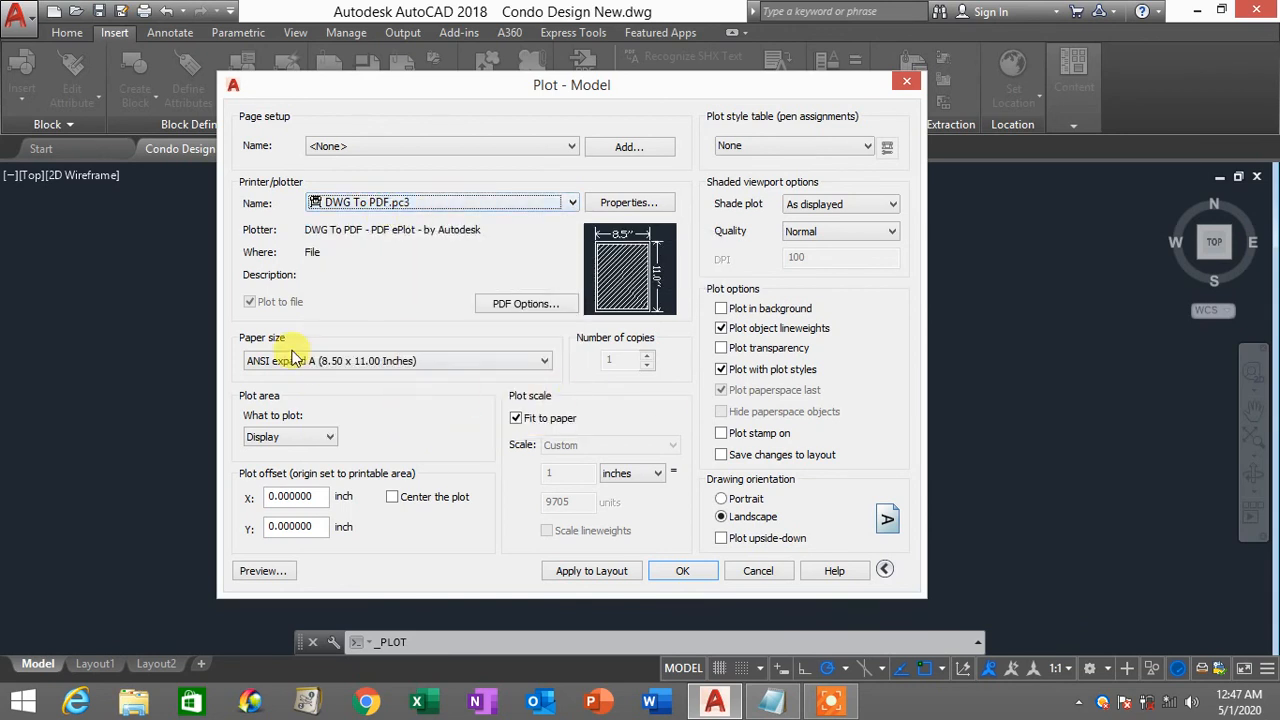
Step: Set the plot's paper size to ISO full bleed A4 (297.00 x 210.00 MM)
click(337, 368)
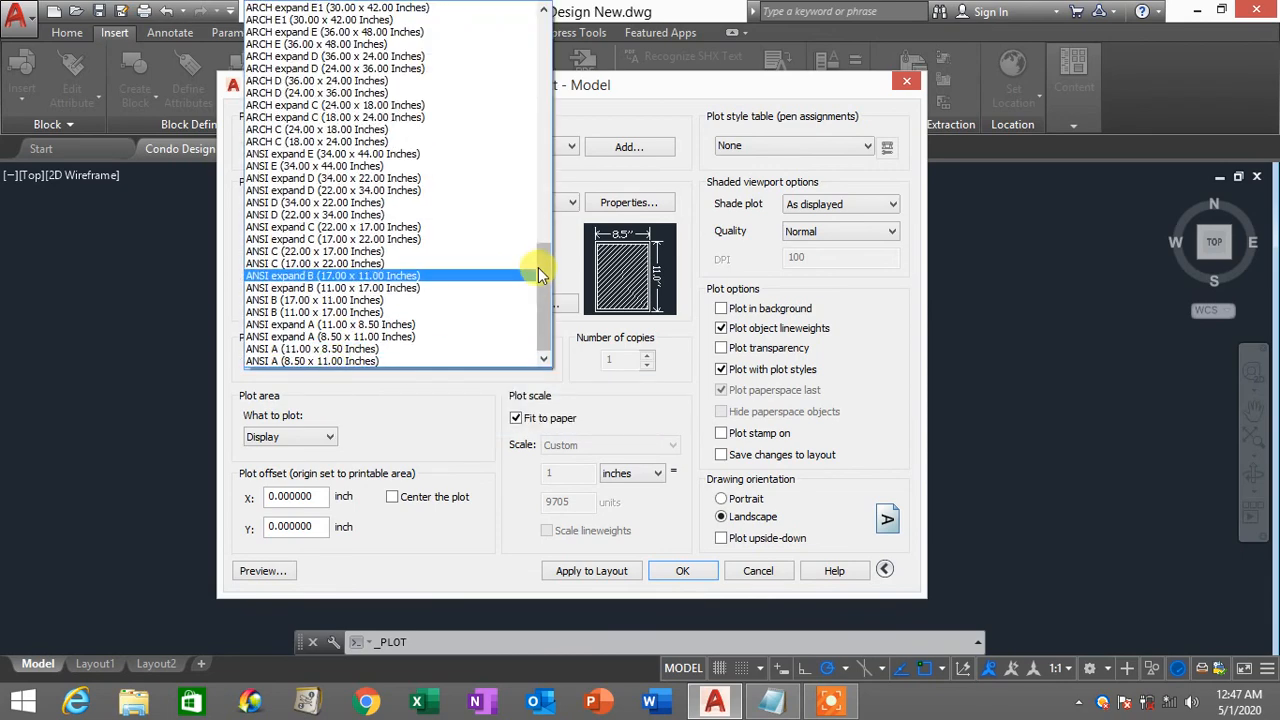
drag(547, 240, 545, 20)
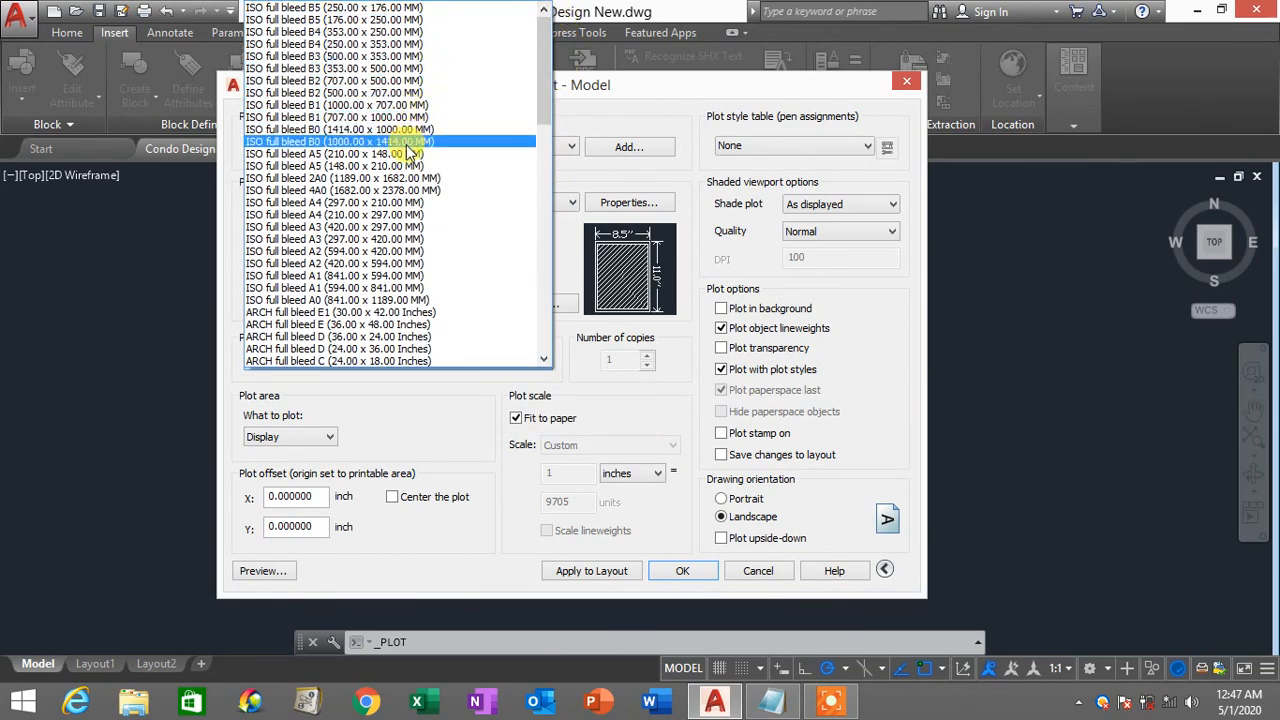
click(377, 204)
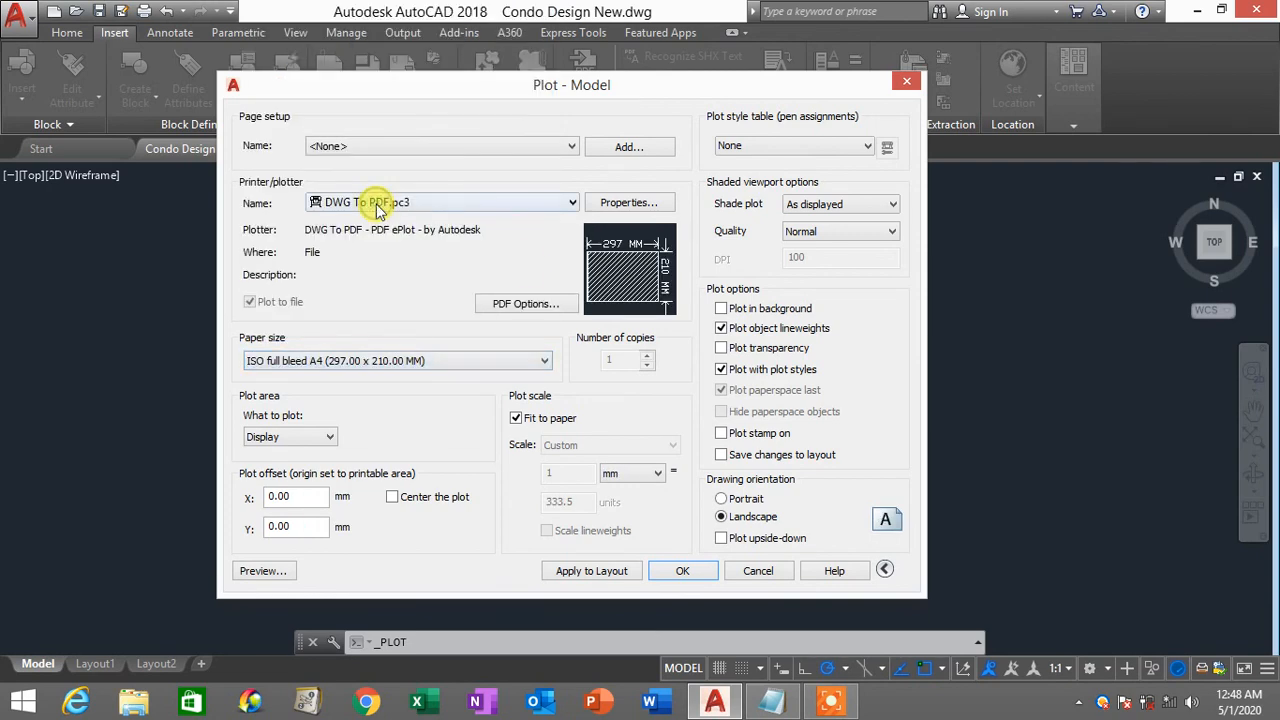
Step: Turn off fitting the plot to the paper and set the plot scale to 1:100
click(539, 424)
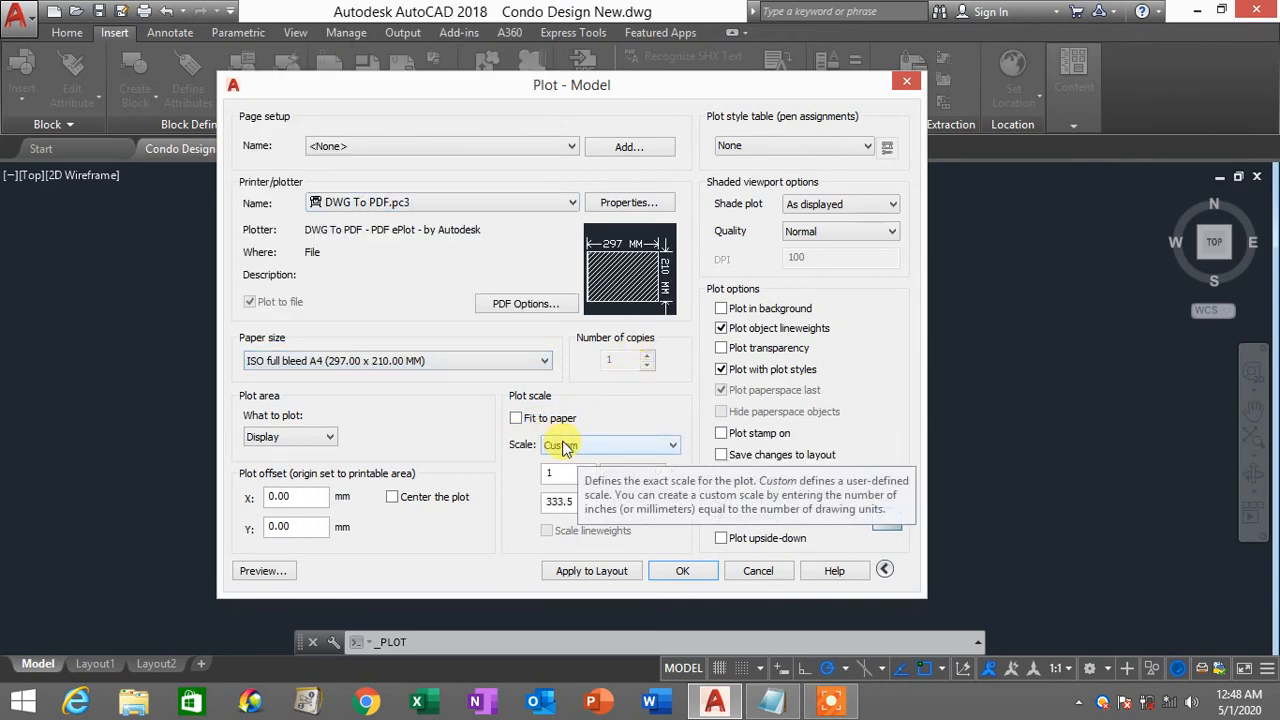
click(563, 447)
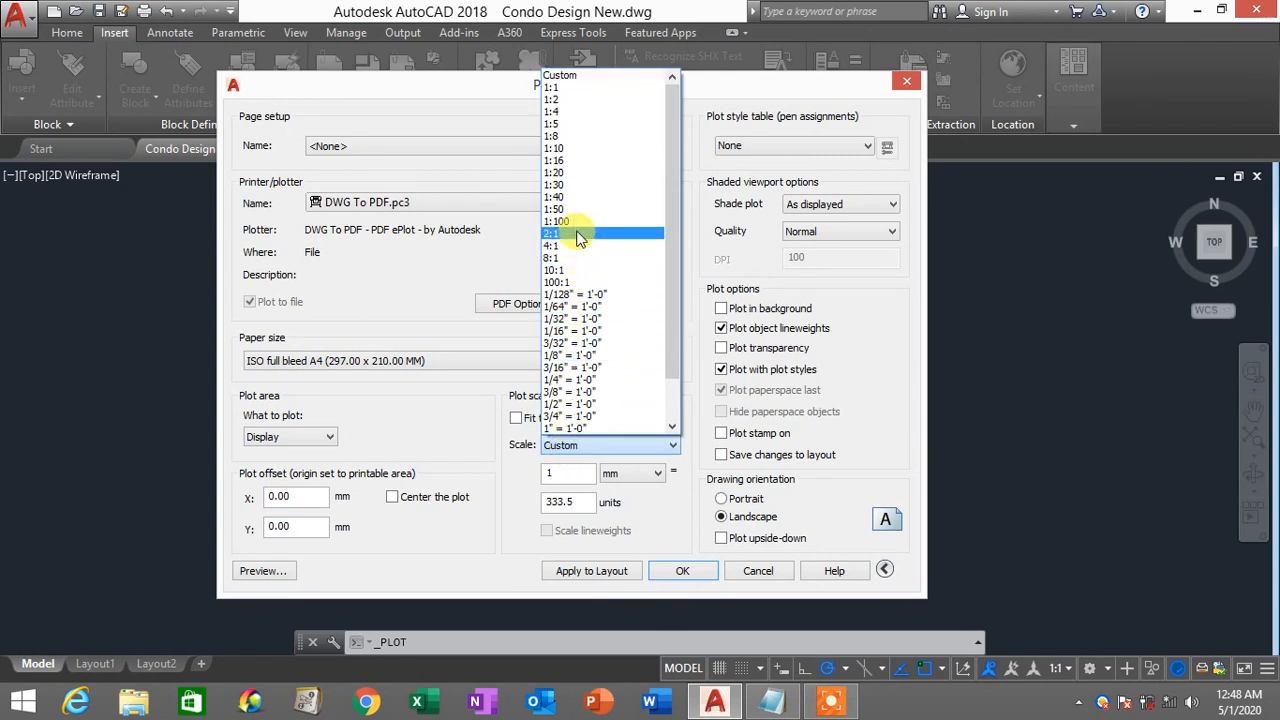
click(568, 221)
click(585, 452)
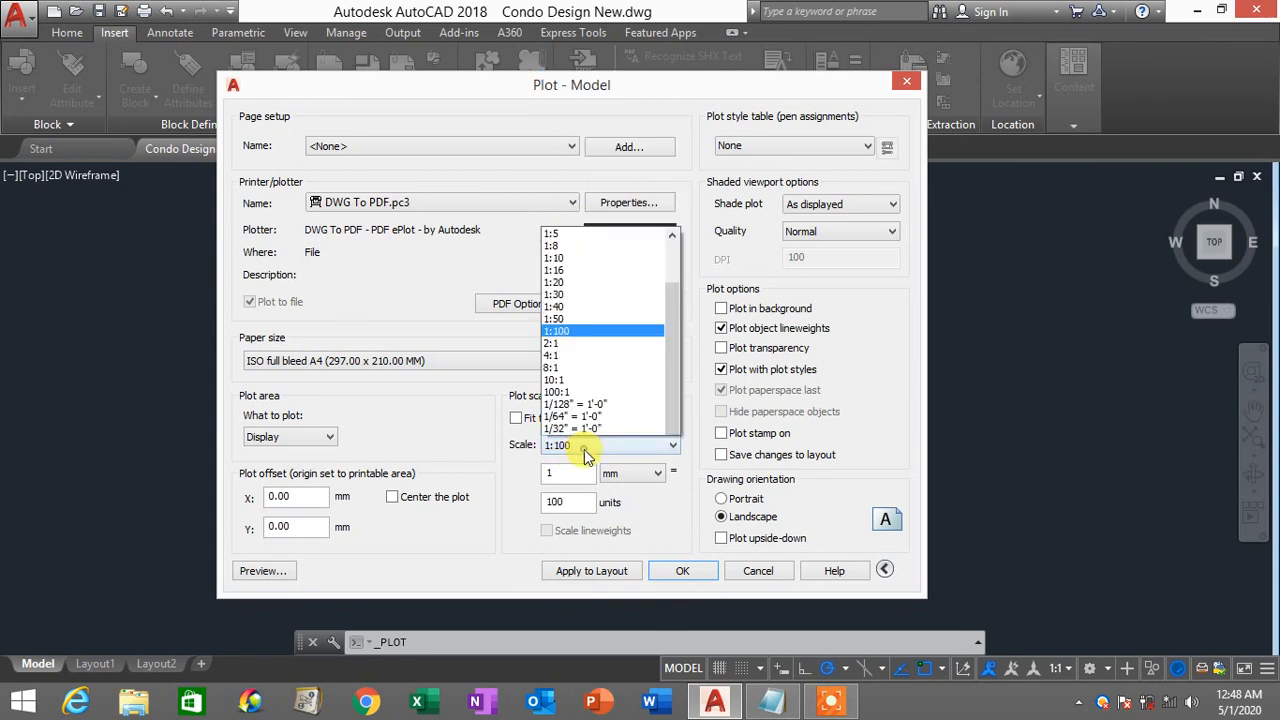
click(589, 172)
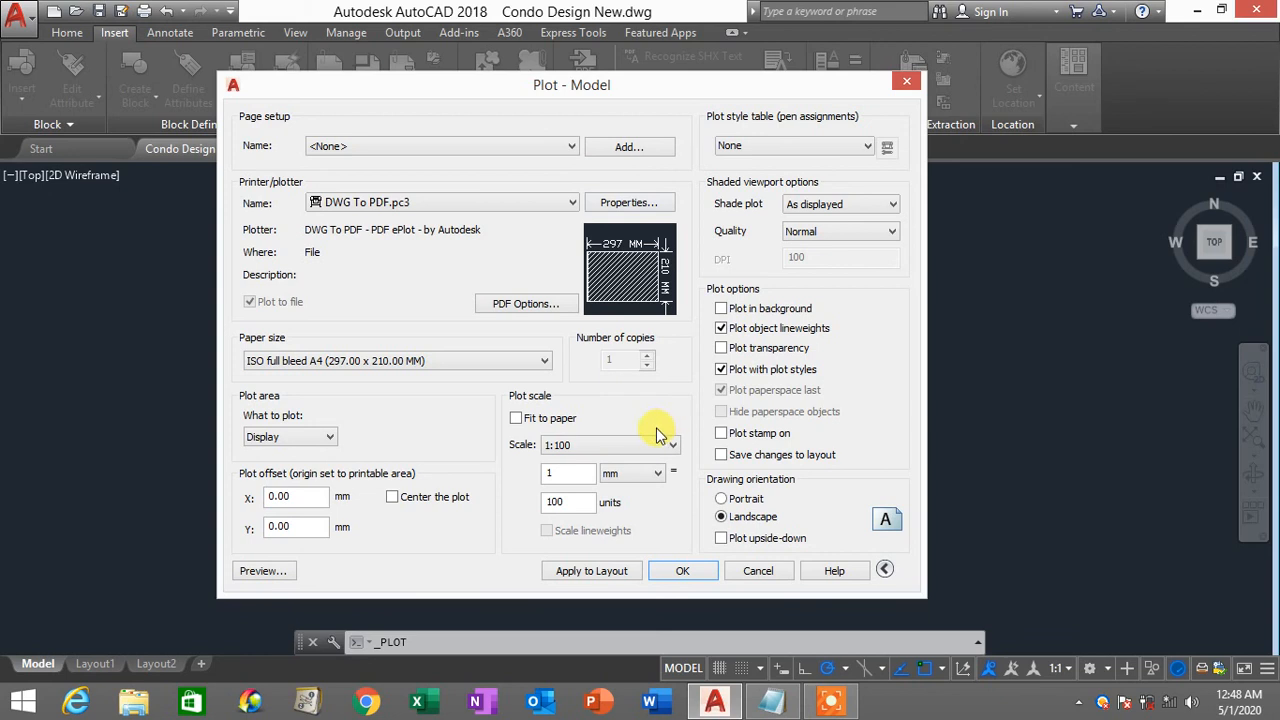
click(599, 448)
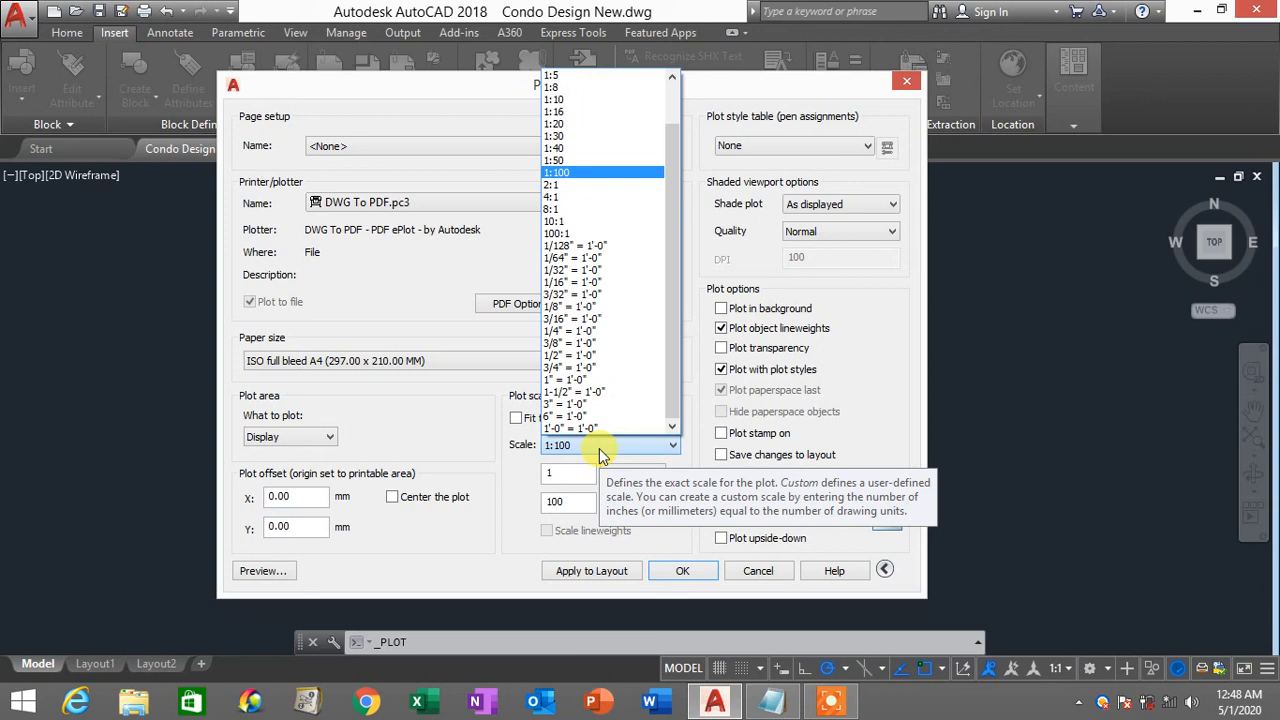
click(601, 452)
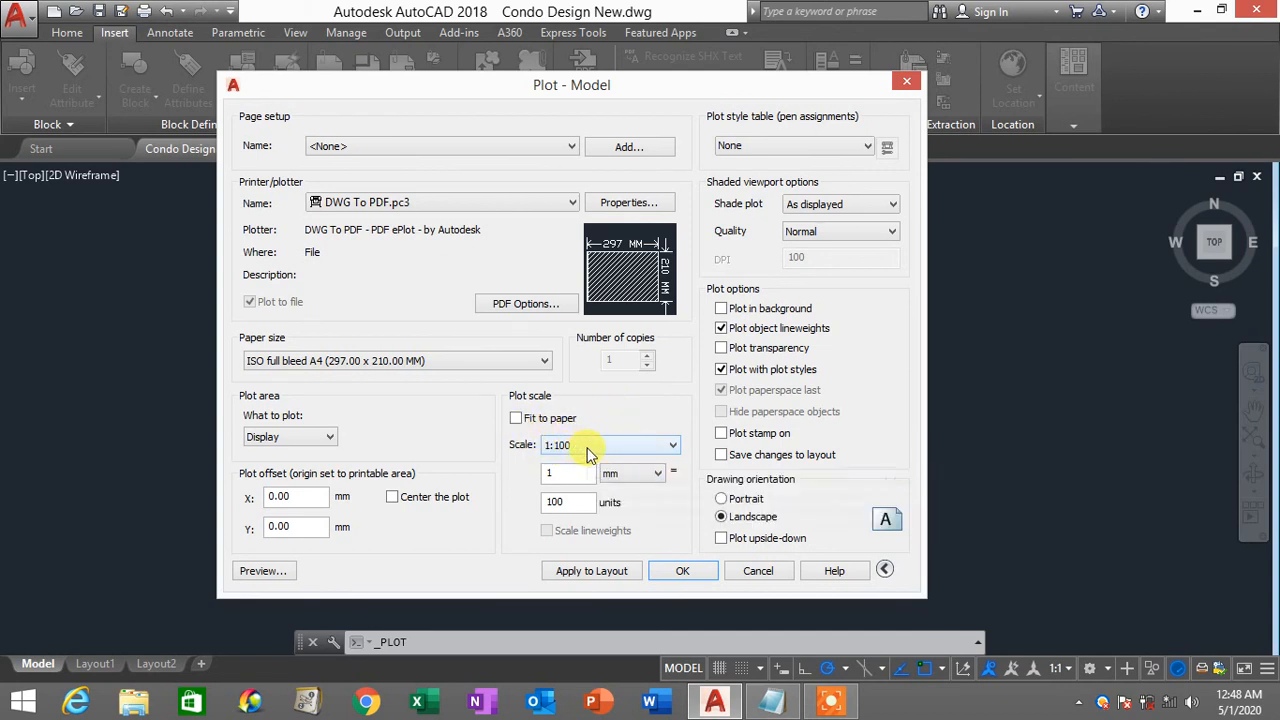
Step: Center the plot and define the plot area as a window just outside the title block frame around the floor plan
click(392, 497)
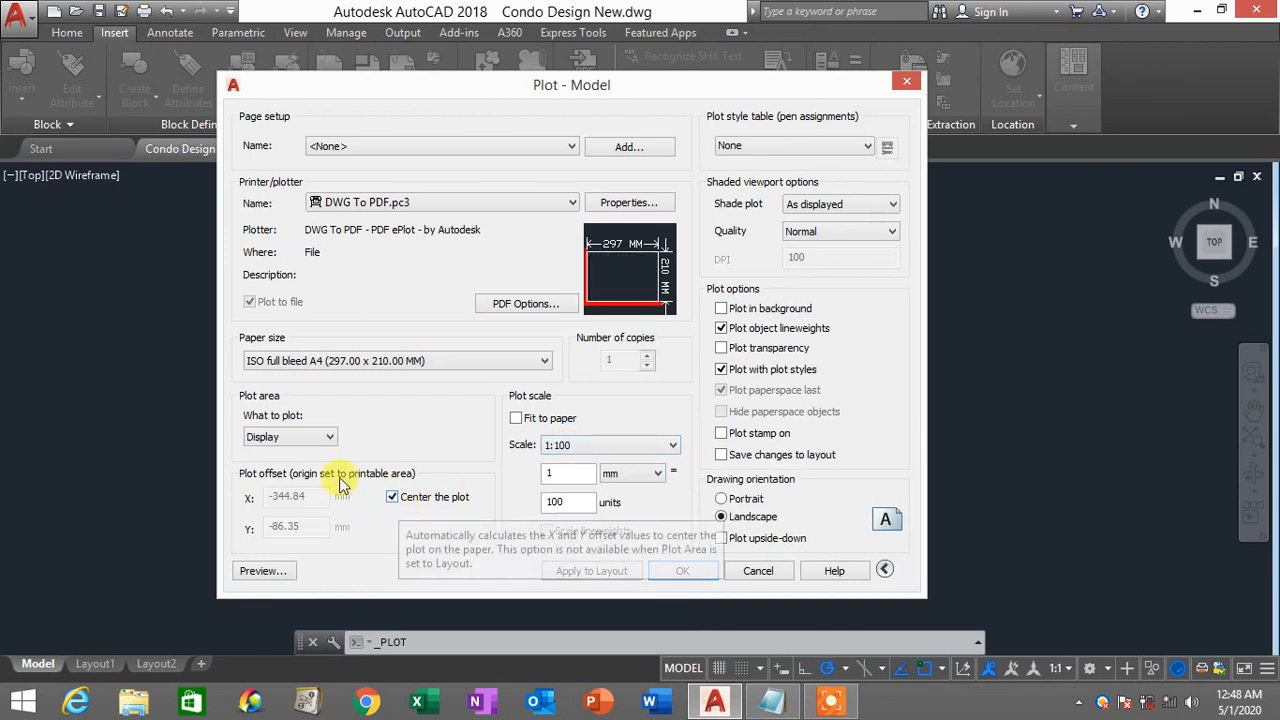
click(303, 439)
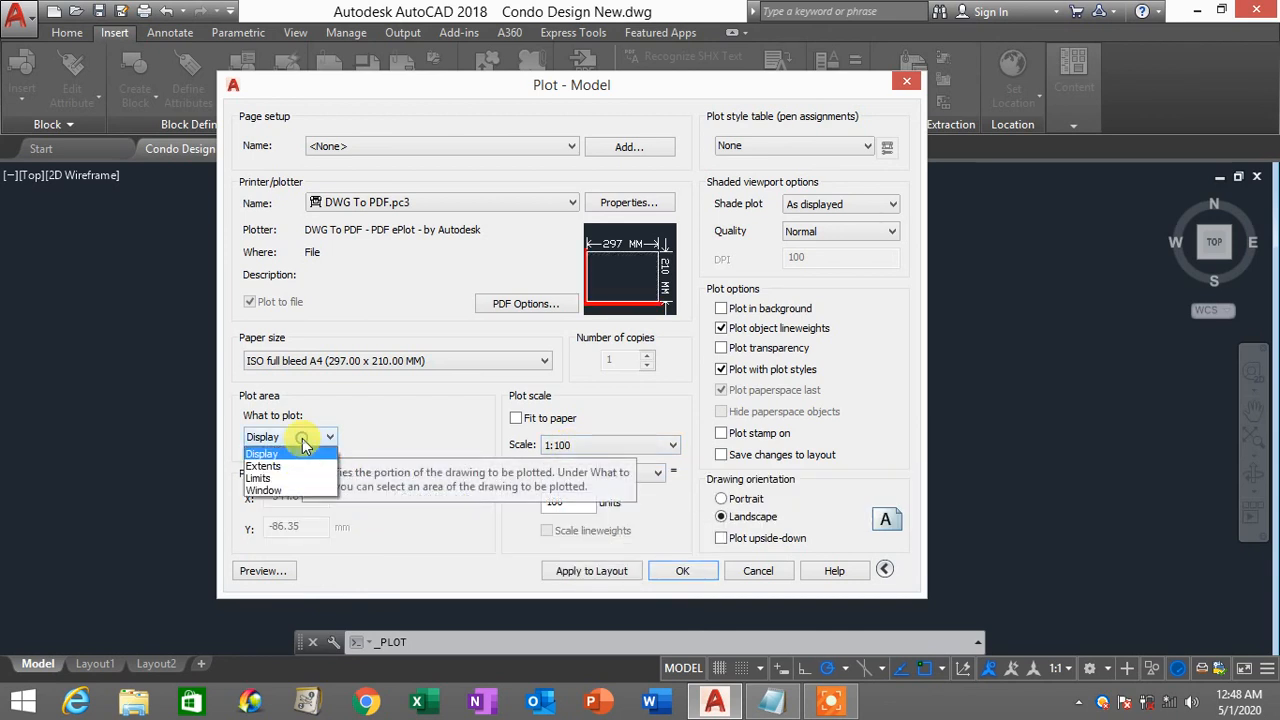
click(298, 491)
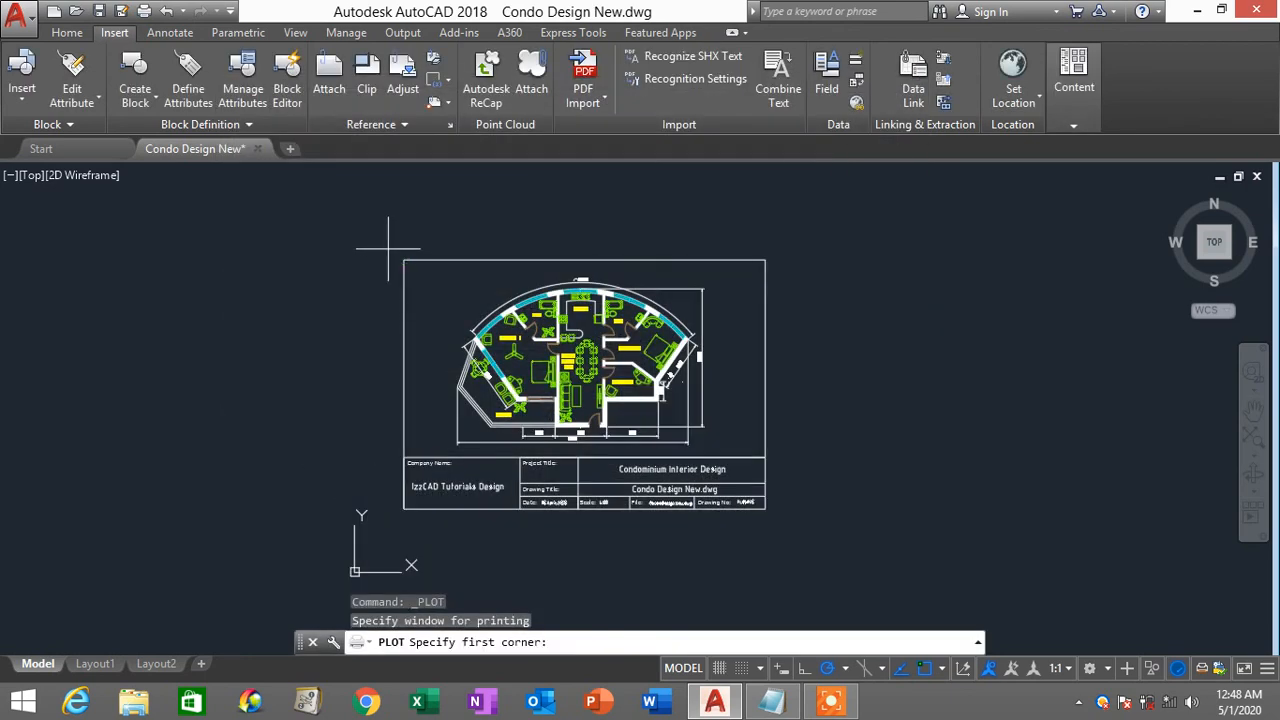
scroll(390, 248, up, 2)
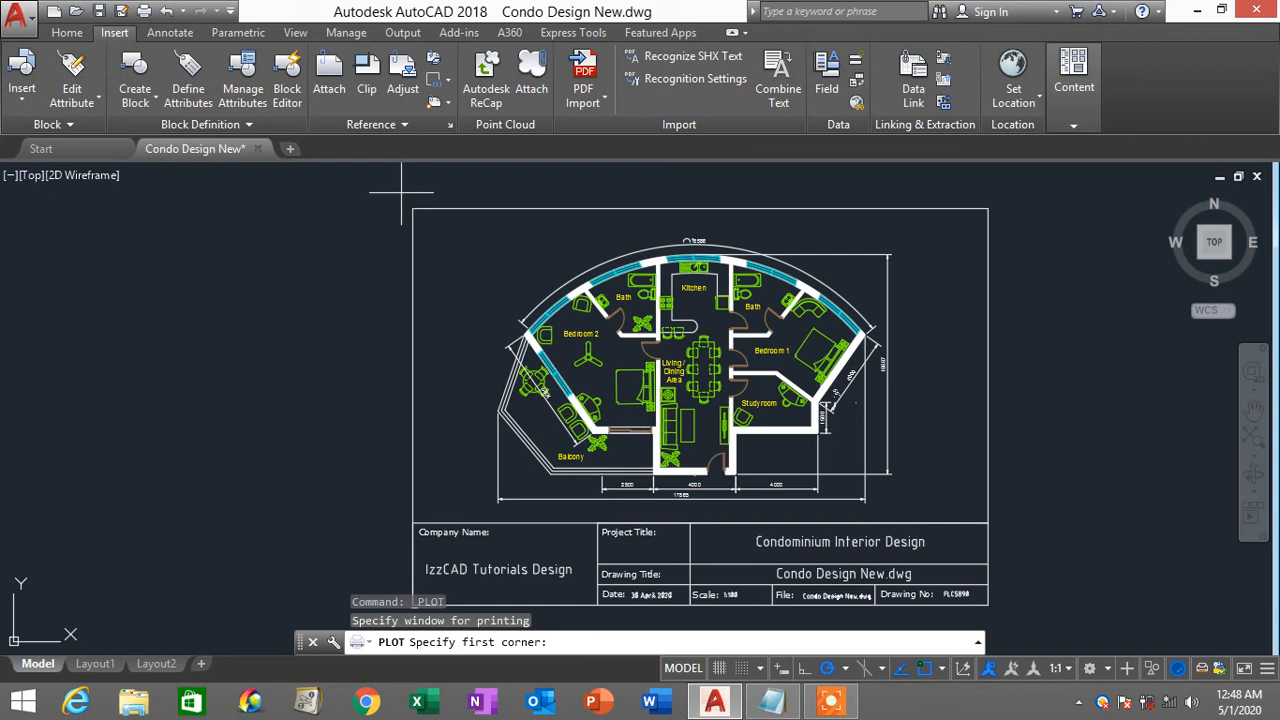
click(400, 196)
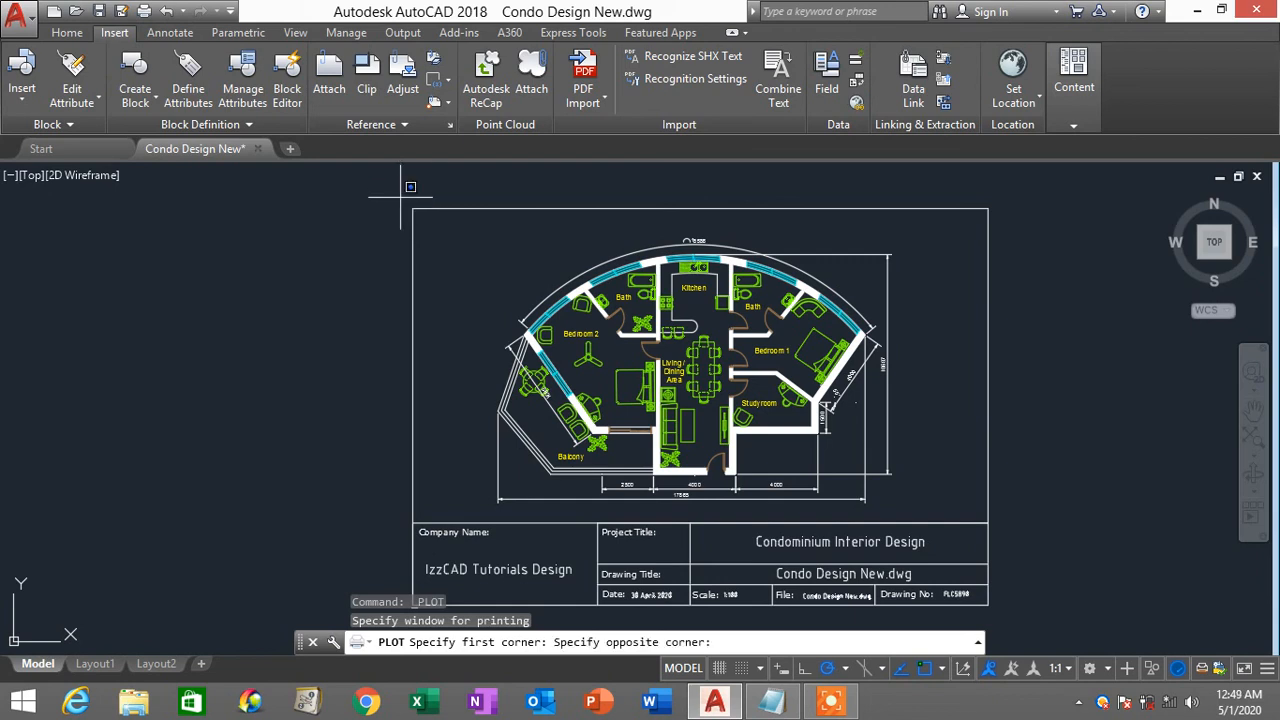
scroll(489, 282, down, 2)
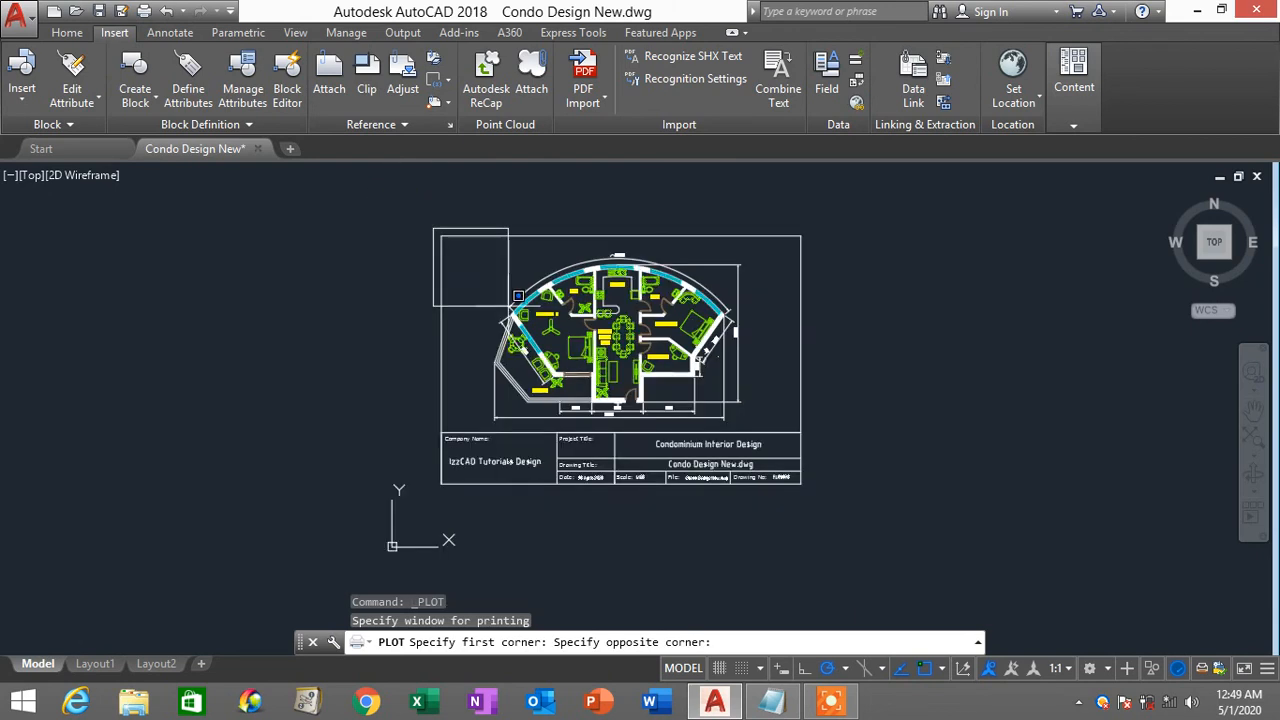
click(812, 491)
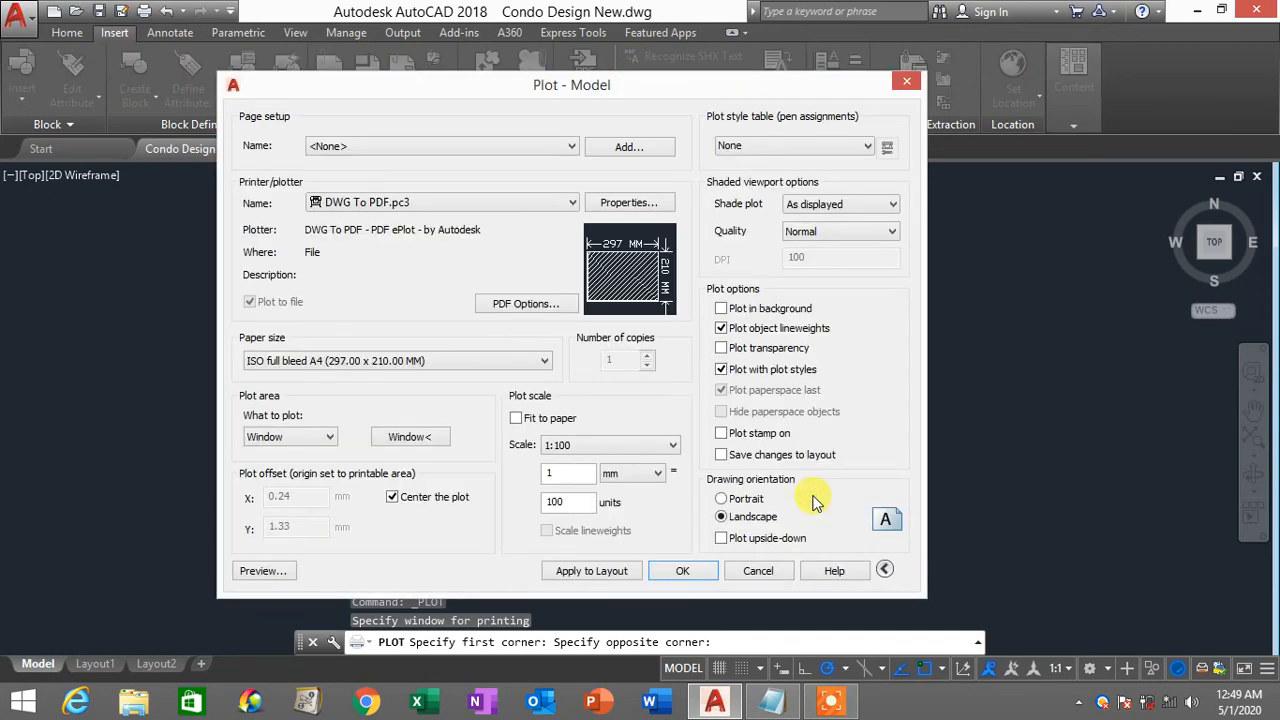
Step: Preview the plot, continuing with the differing annotation scale, and send the previewed sheet to plot
click(274, 578)
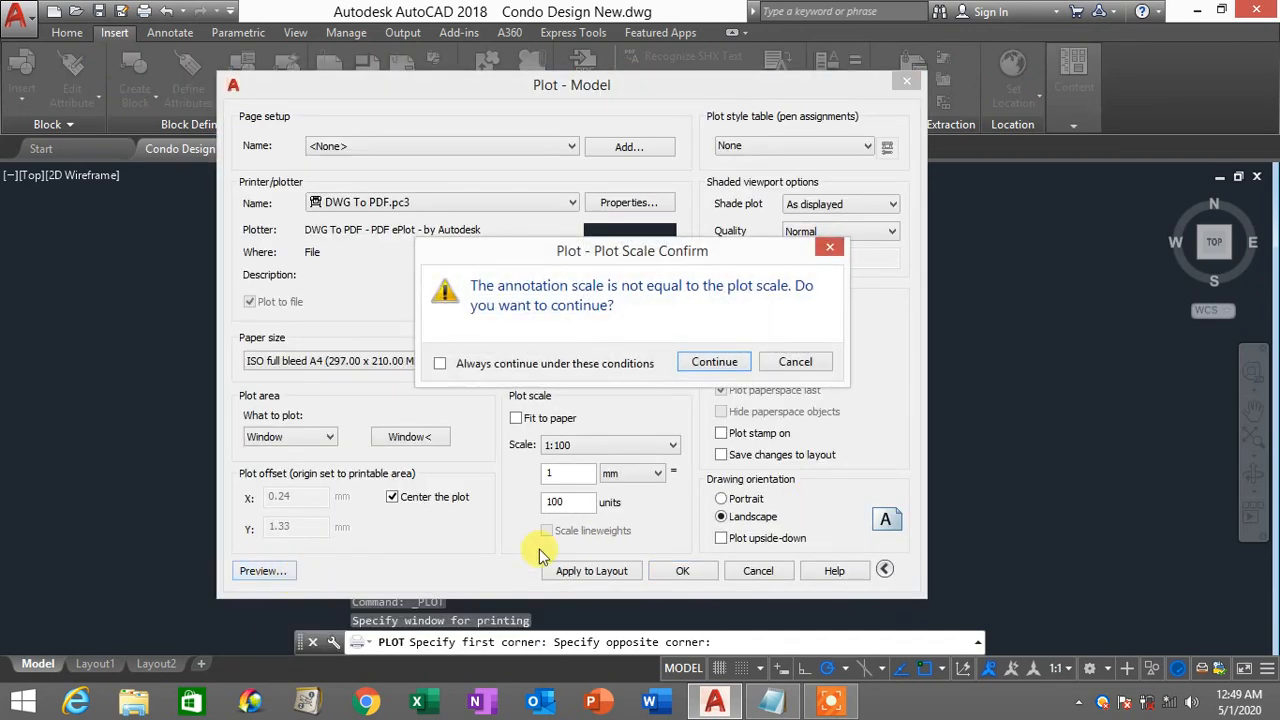
click(716, 364)
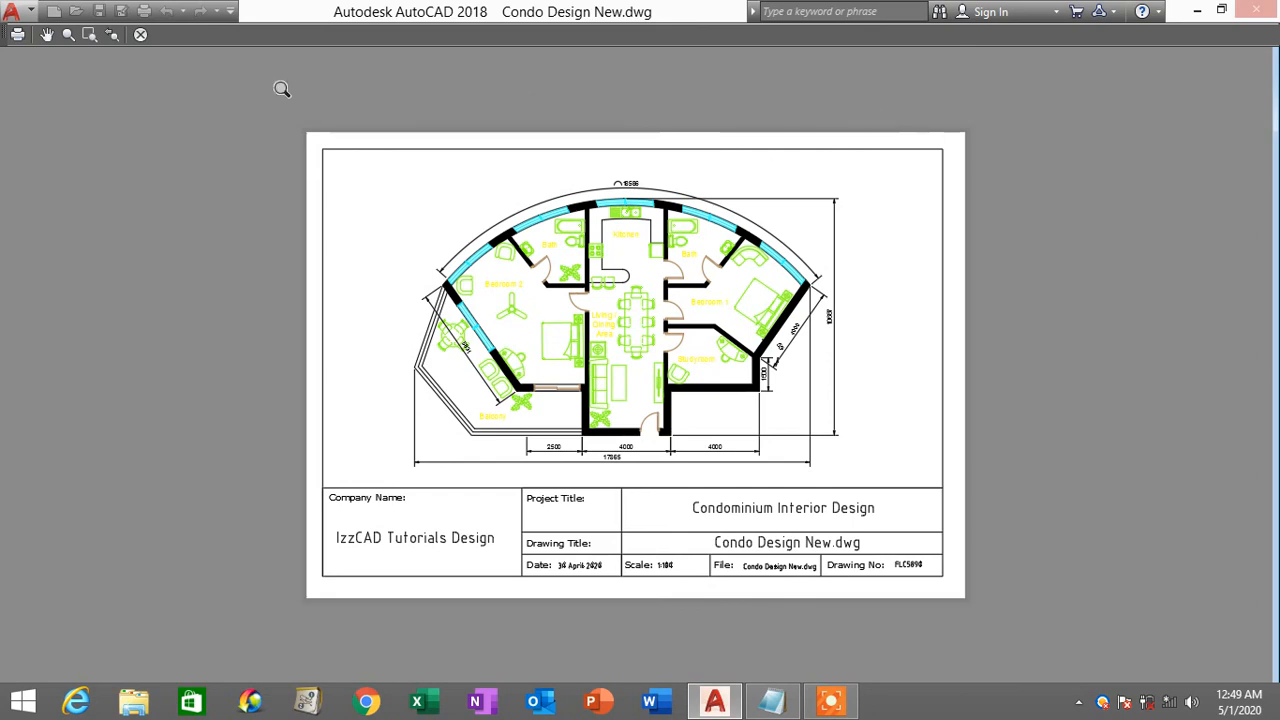
click(18, 35)
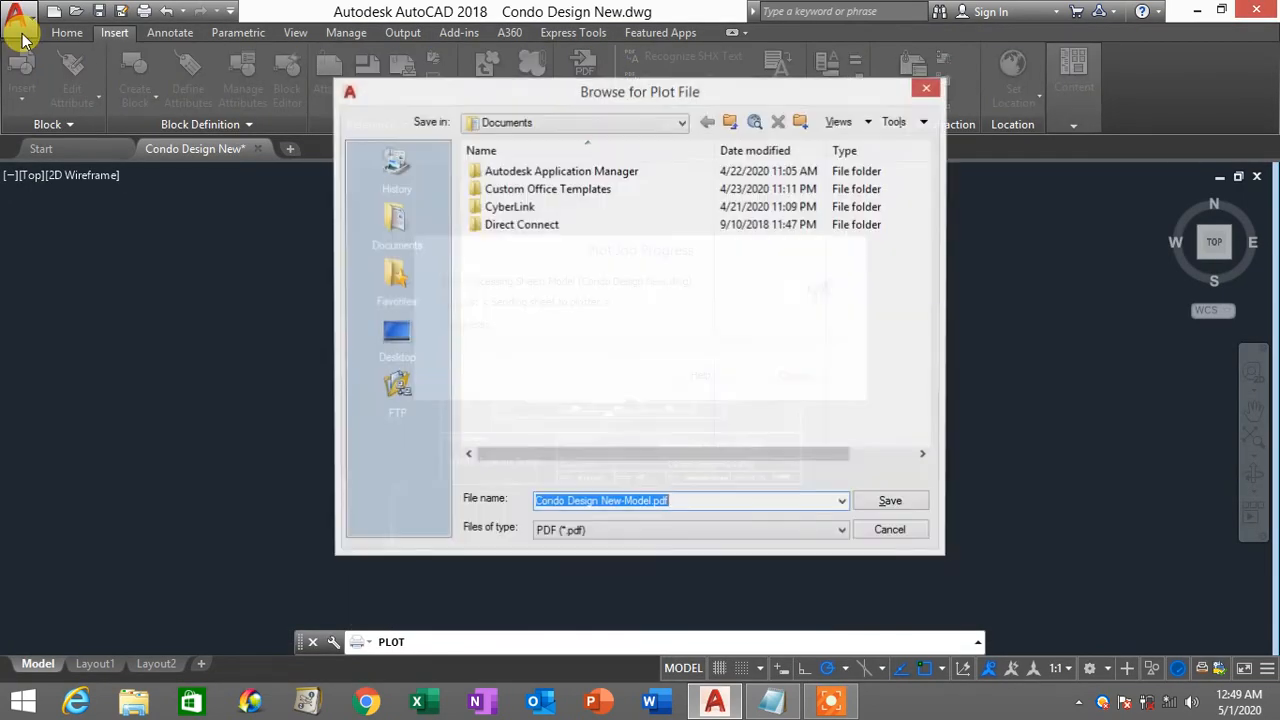
Step: Save the plot file as Condo Design New-Model.pdf in the Documents folder
click(689, 504)
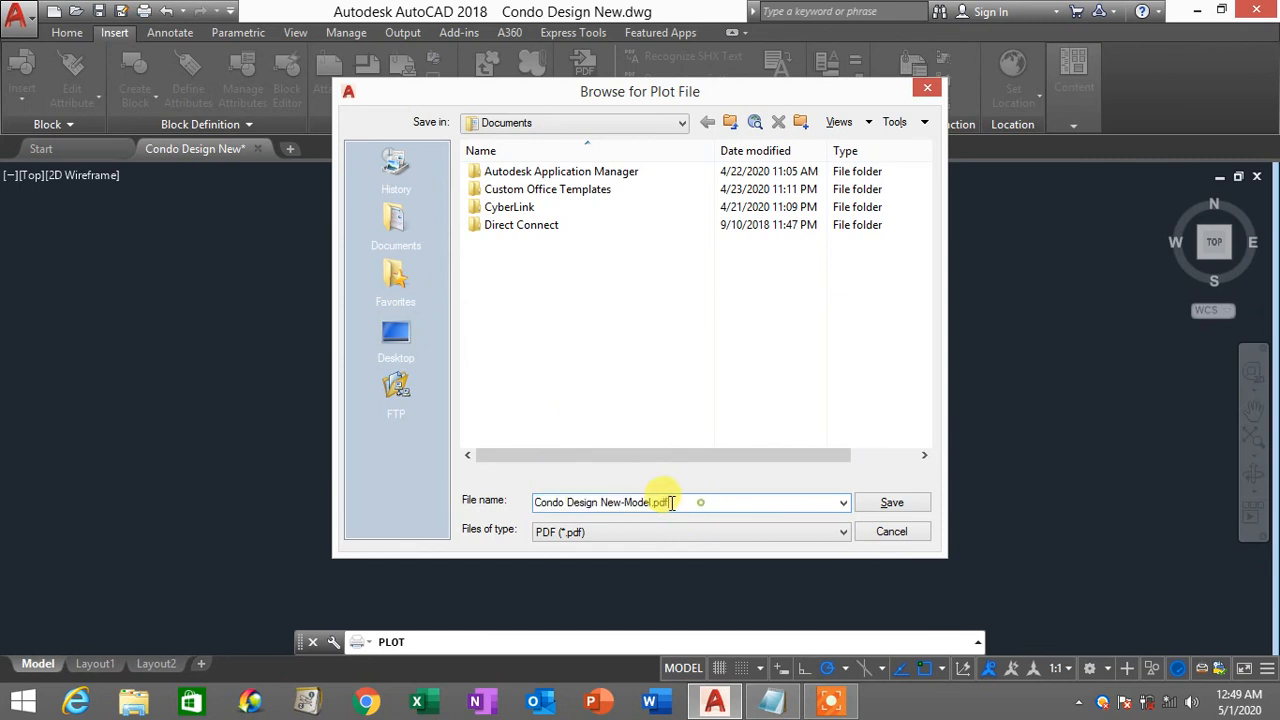
drag(680, 503, 532, 502)
click(695, 501)
drag(695, 501, 534, 502)
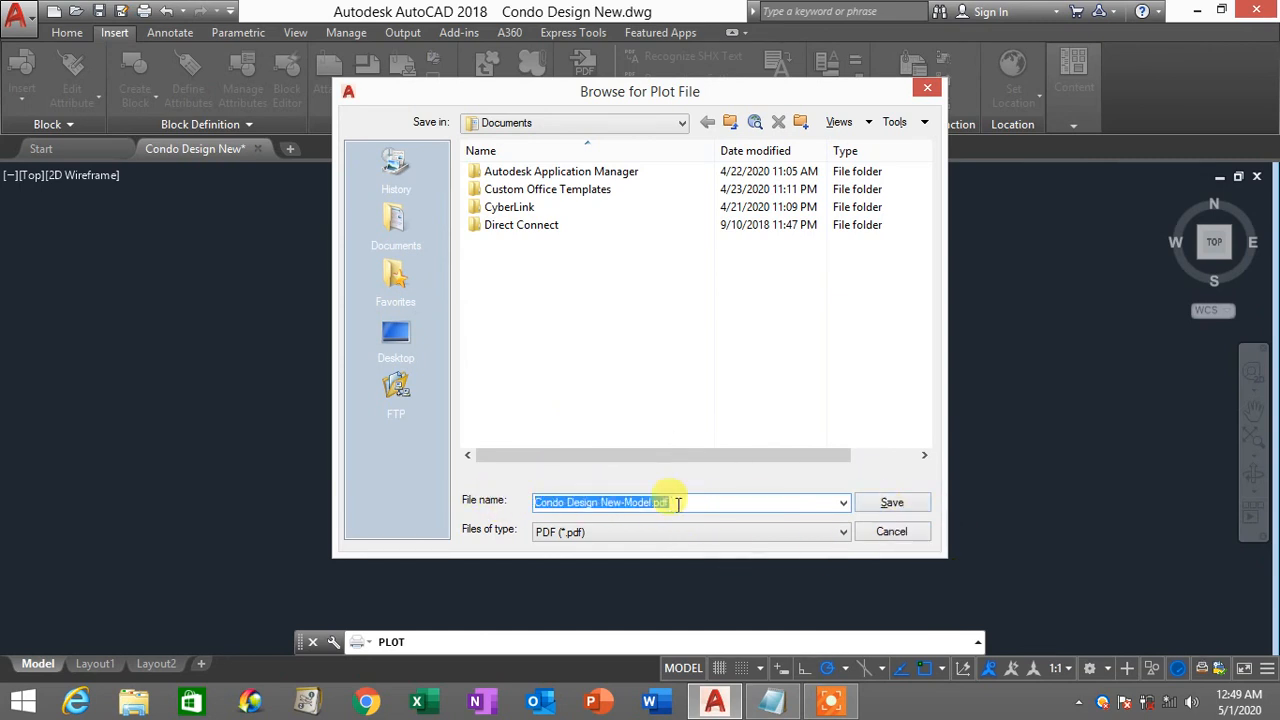
drag(700, 501, 470, 492)
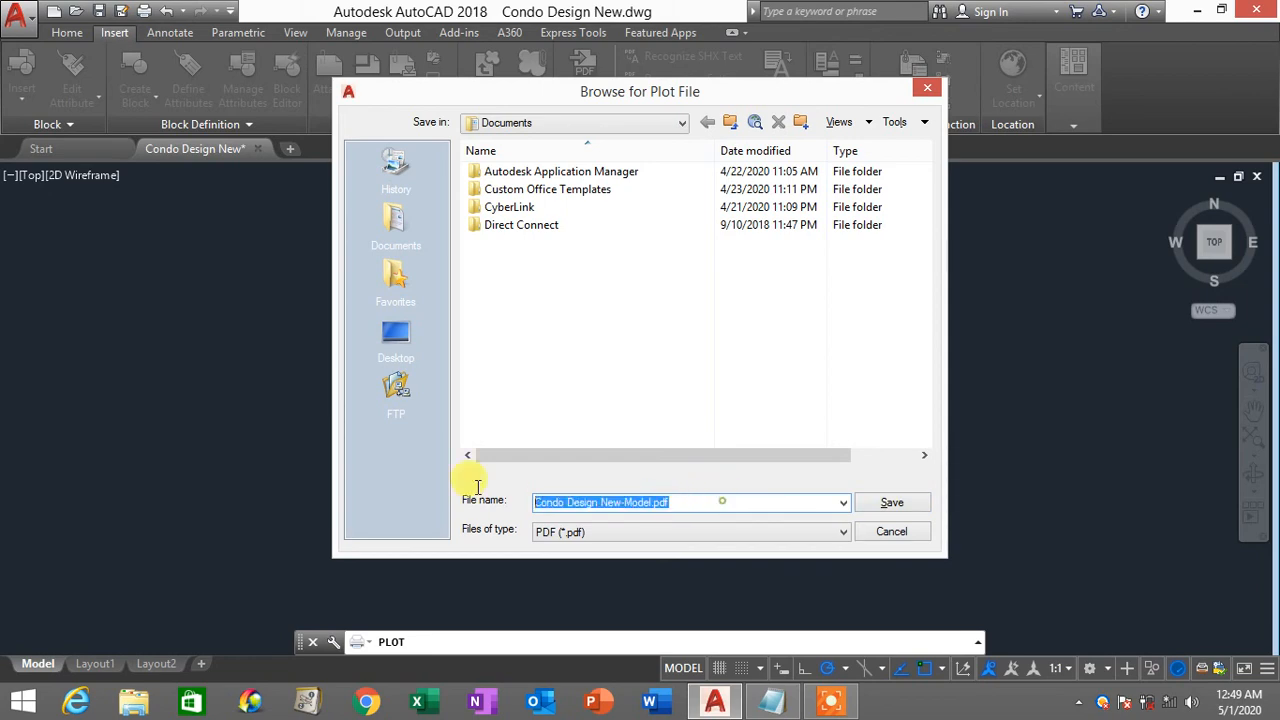
click(891, 505)
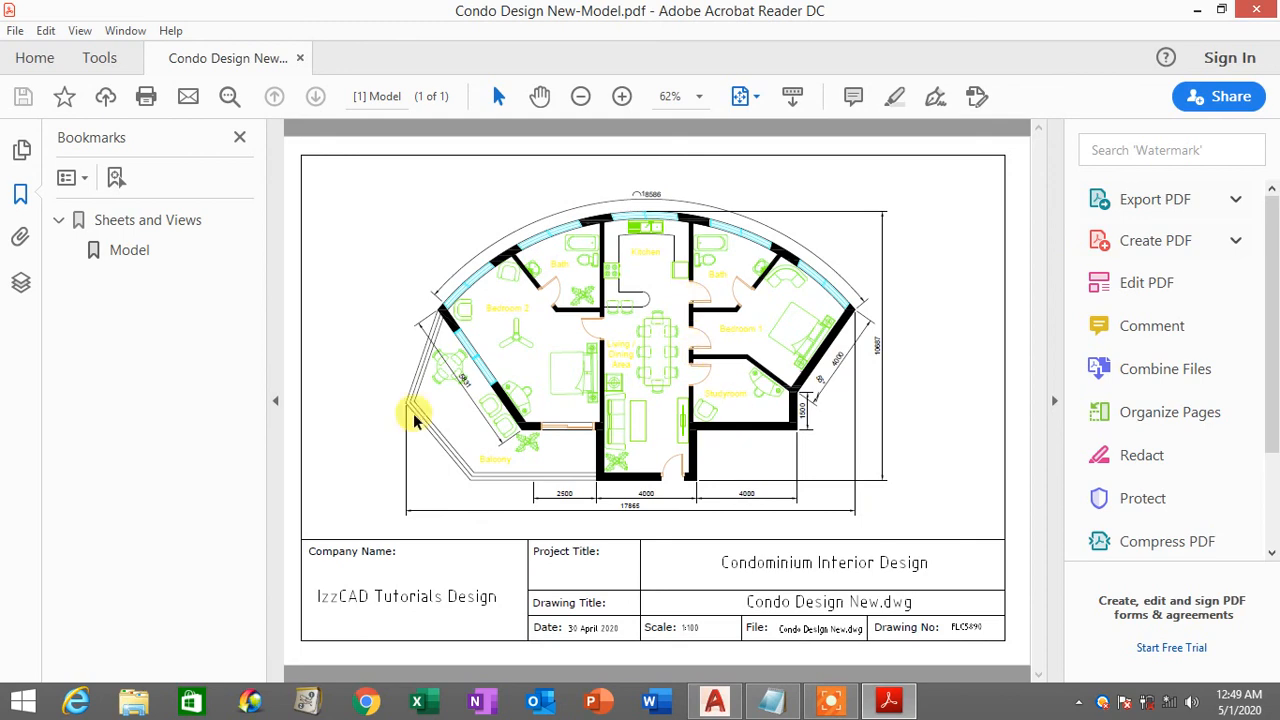
Step: View the plotted sheet in Adobe Acrobat Reader without the bookmarks pane, then close the reader
click(239, 137)
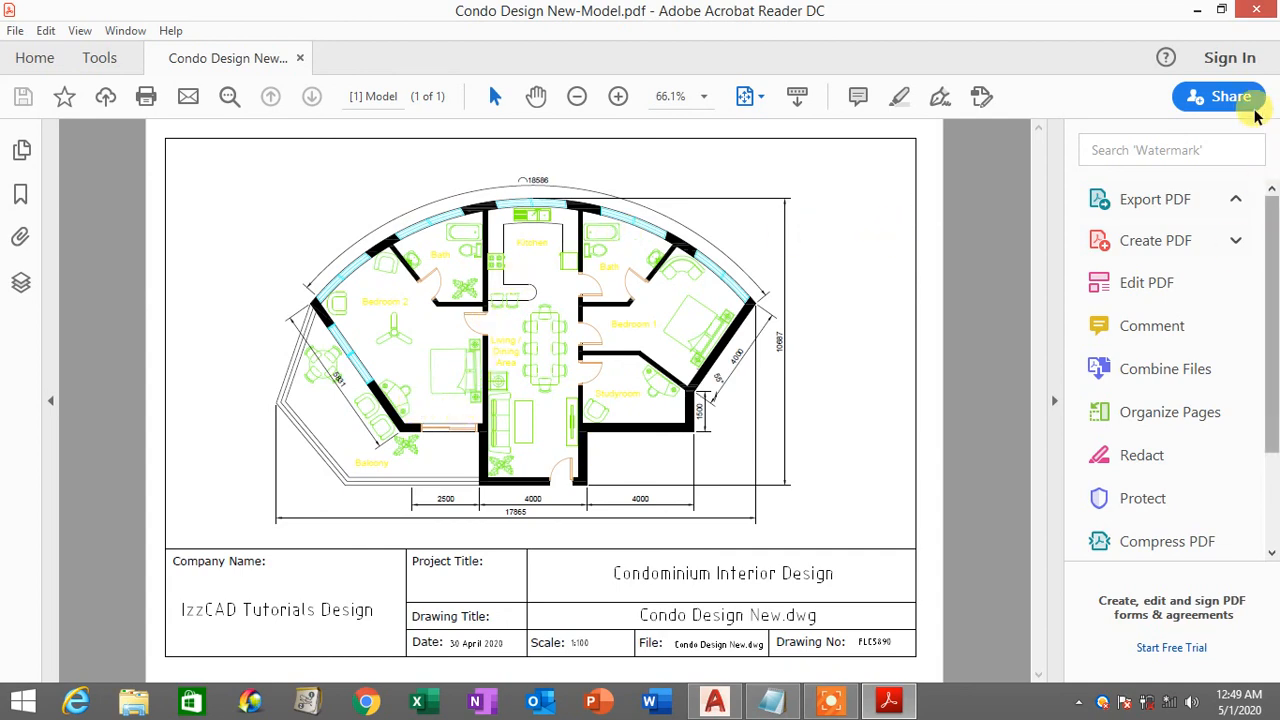
click(1257, 9)
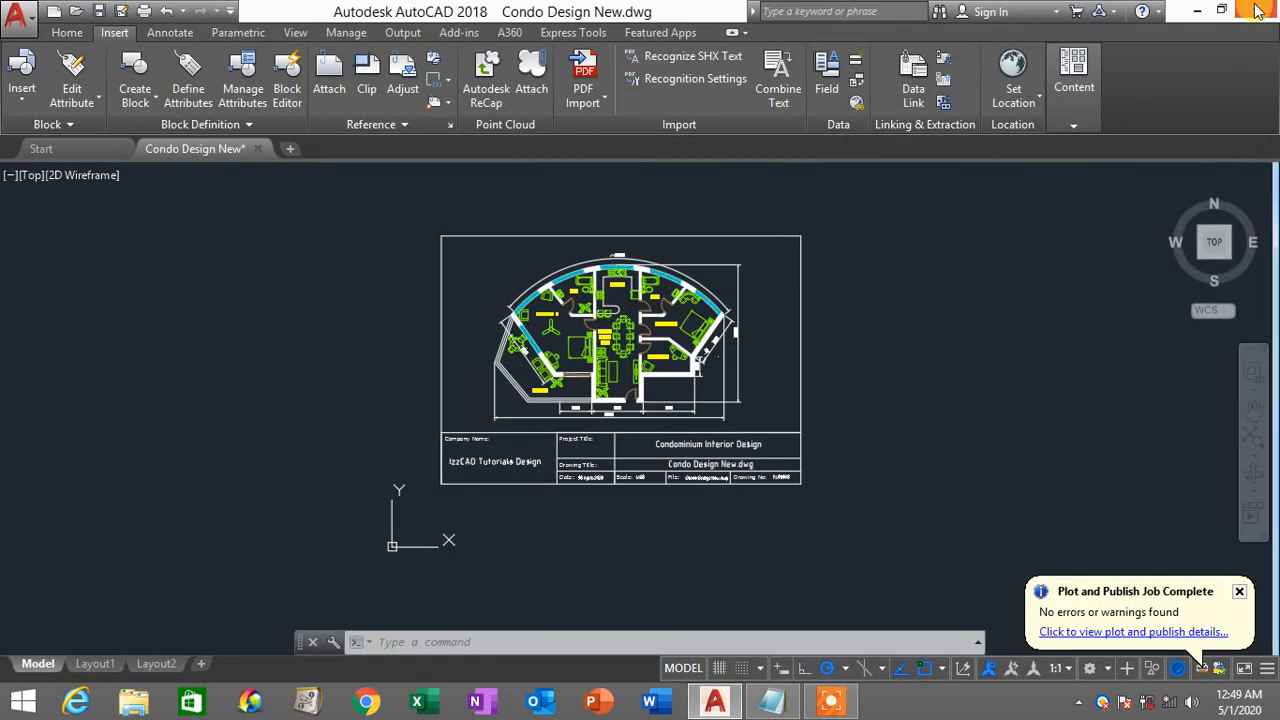
Step: Minimize AutoCAD and use File Explorer to locate the Condo Design New-Model PDF in the Documents folder
click(1197, 10)
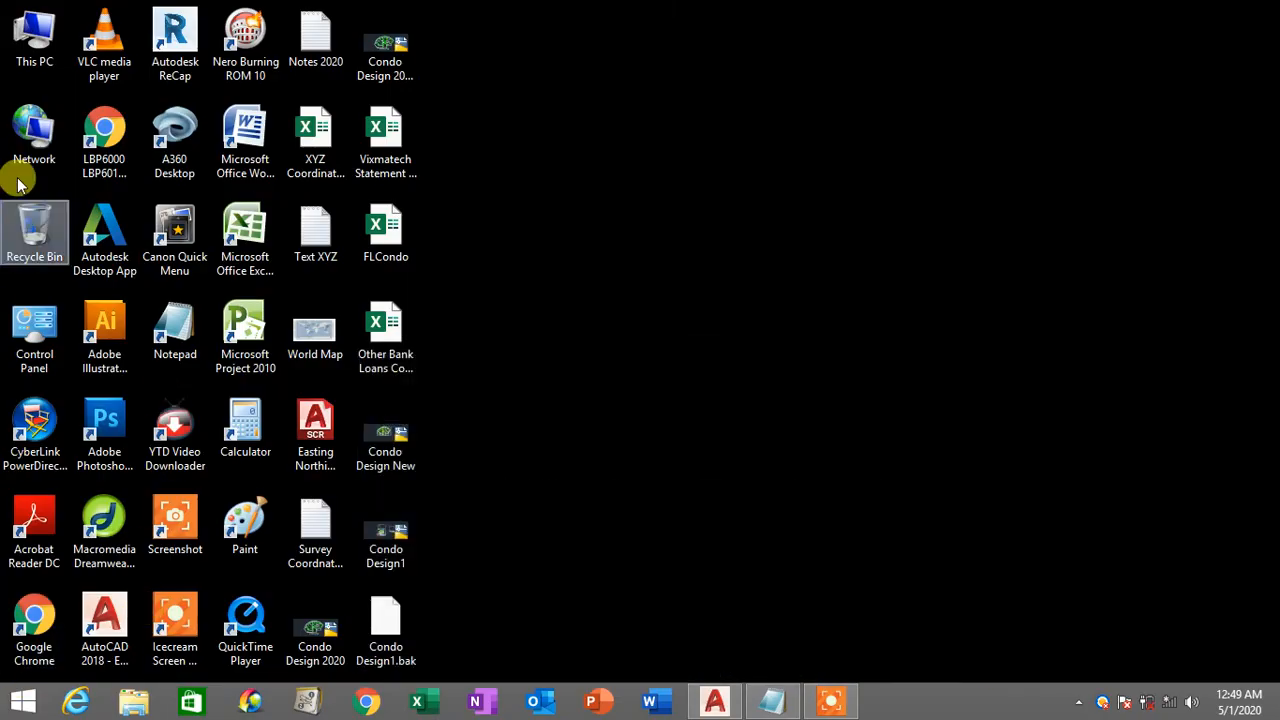
double_click(34, 36)
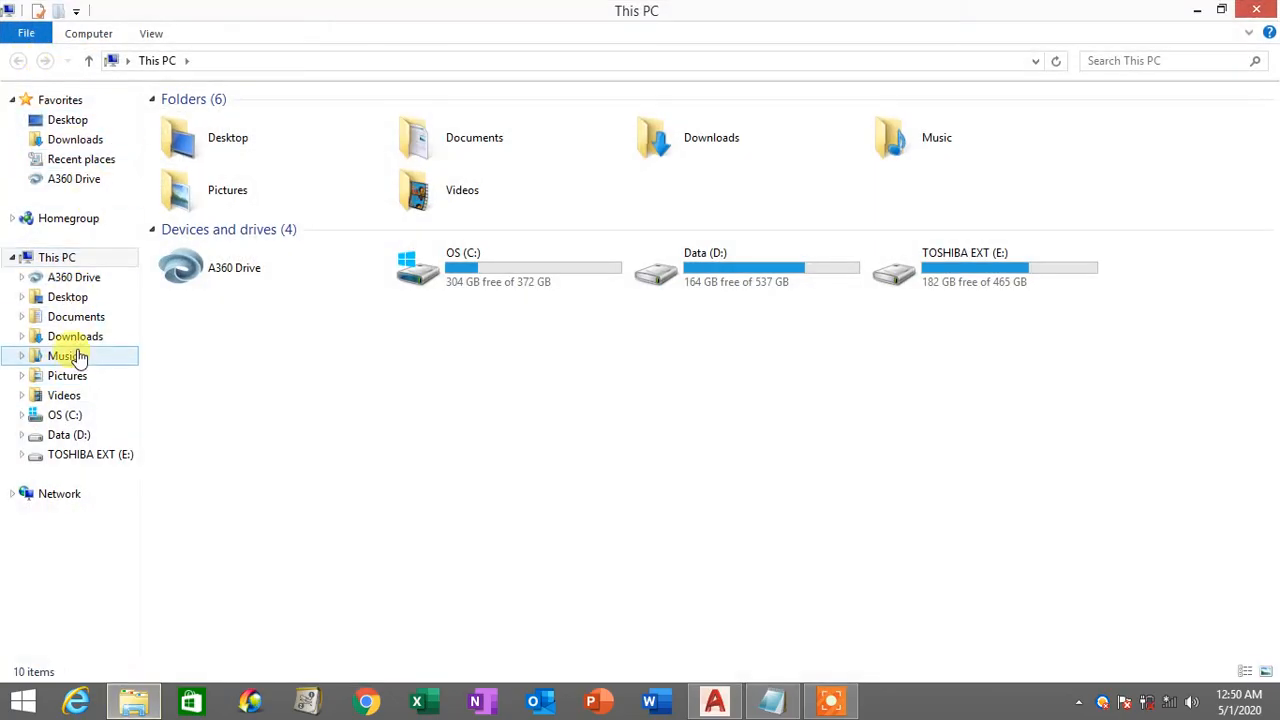
click(76, 316)
click(720, 158)
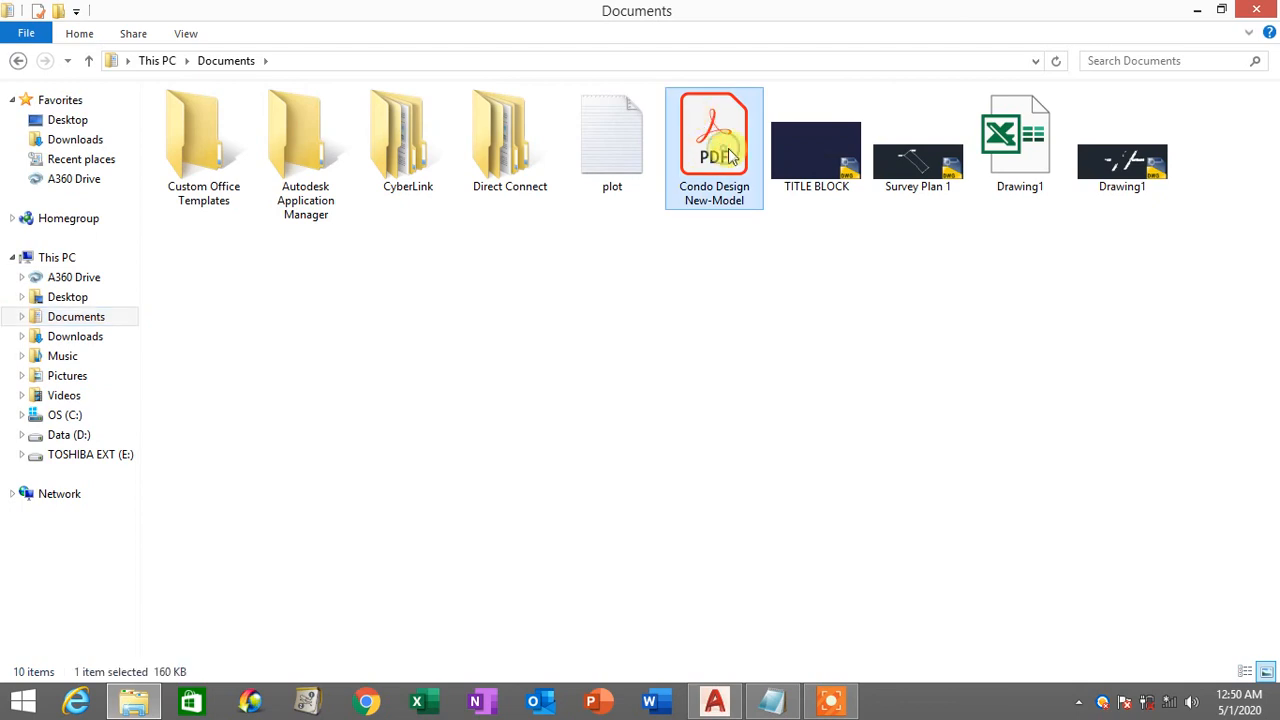
click(731, 391)
click(709, 152)
click(726, 314)
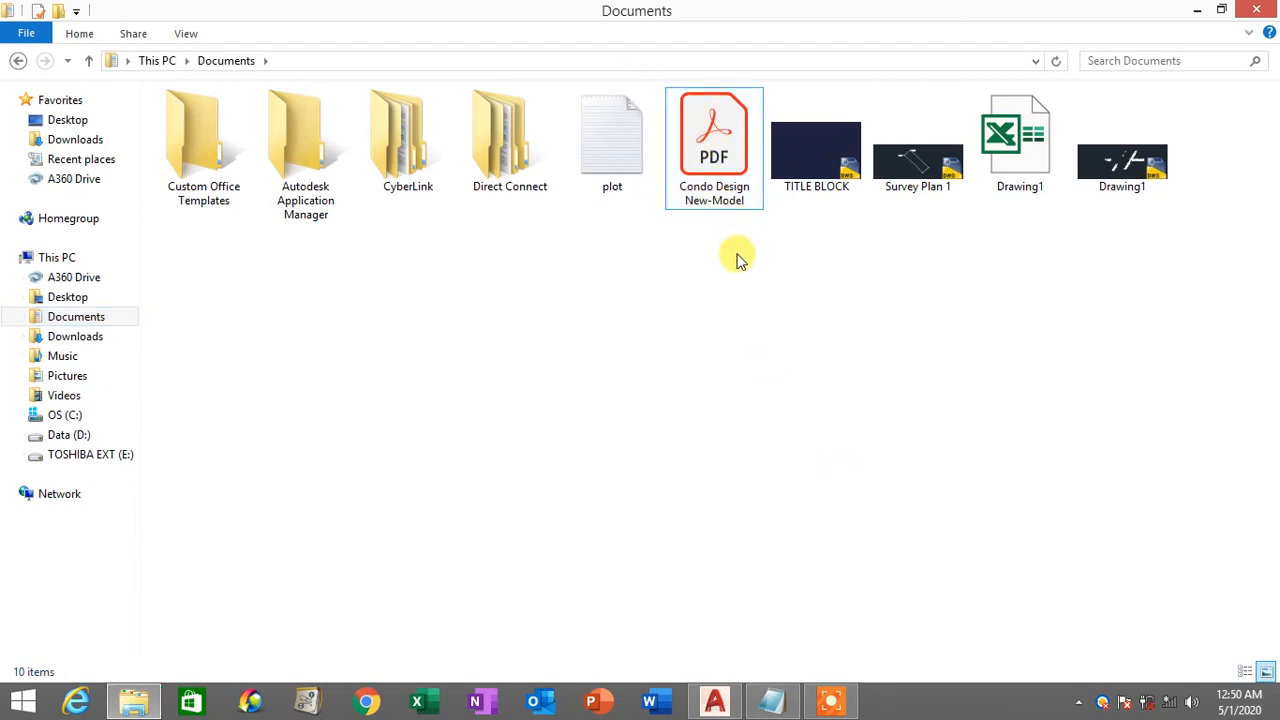
click(714, 148)
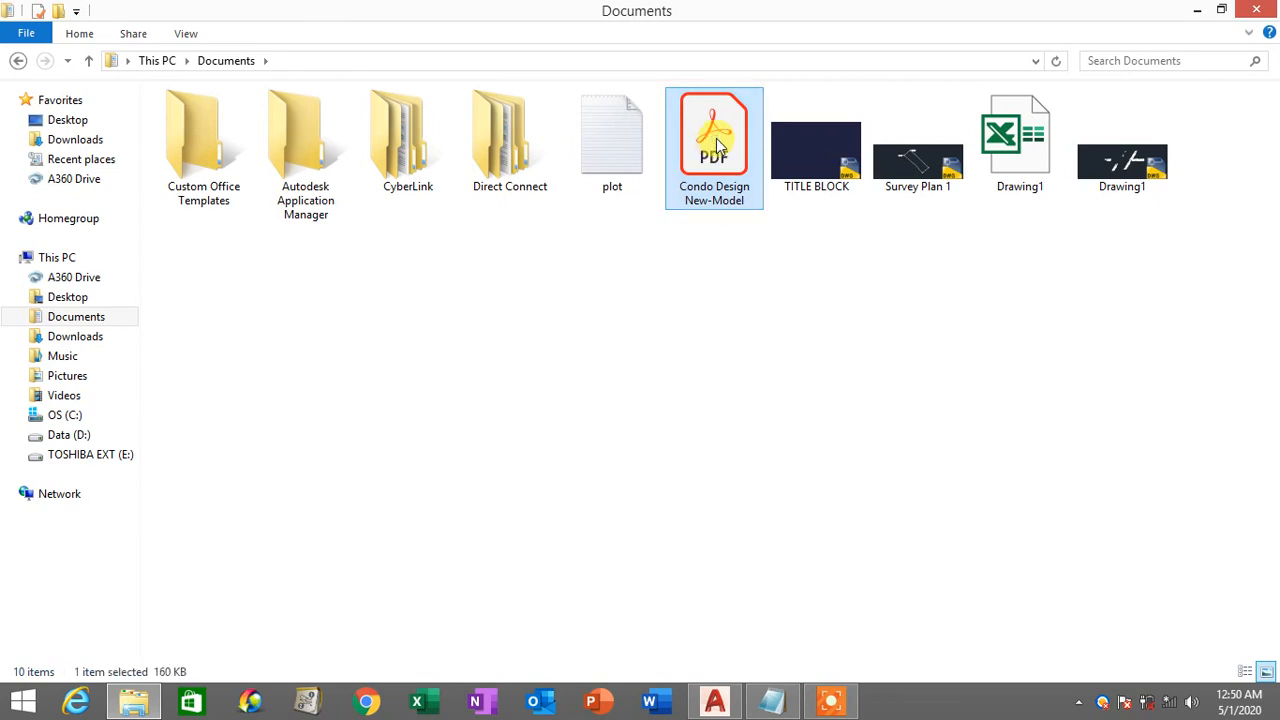
click(782, 303)
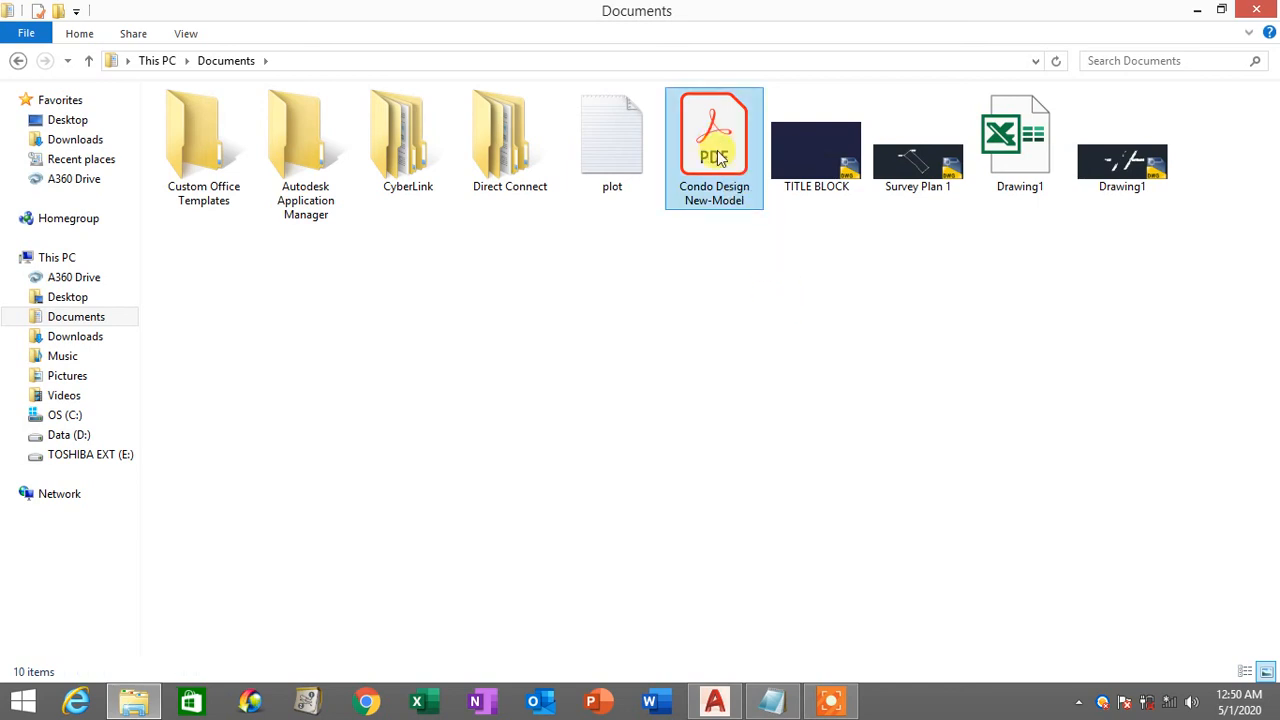
Step: Open the Condo Design New-Model PDF from Documents and hide the reader's bookmarks pane to view the sheet
click(715, 146)
double_click(715, 146)
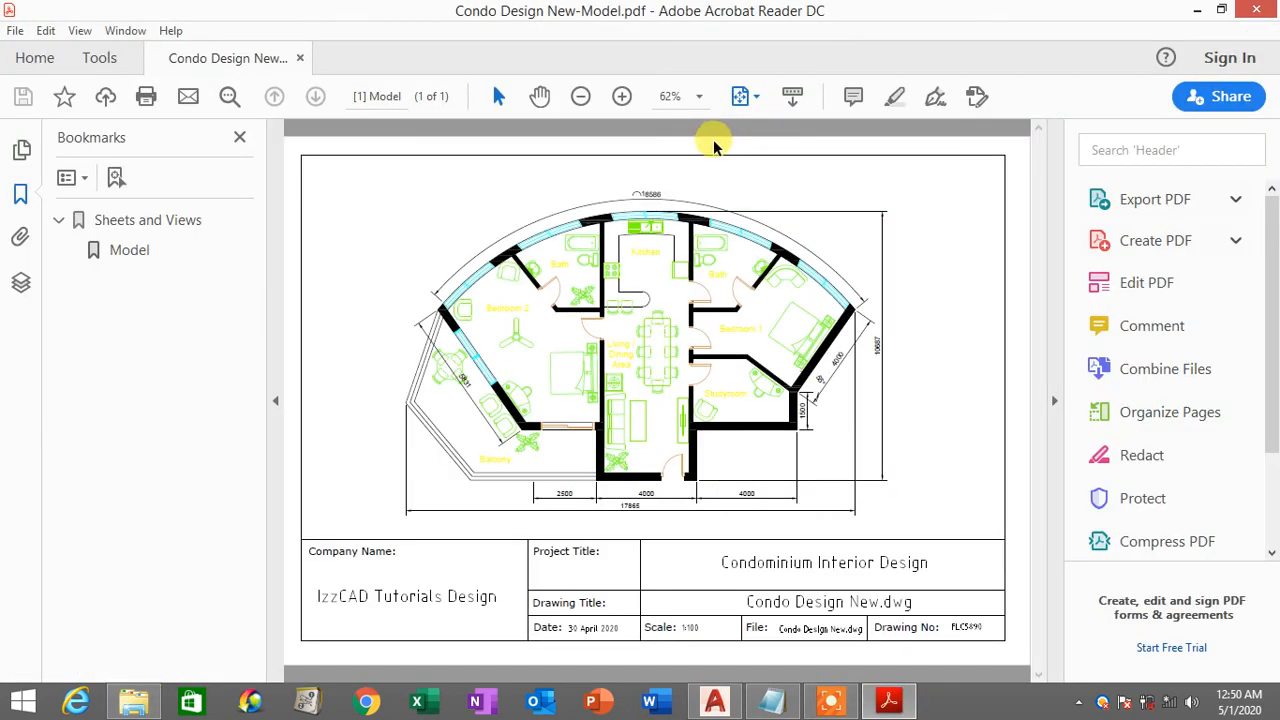
click(239, 137)
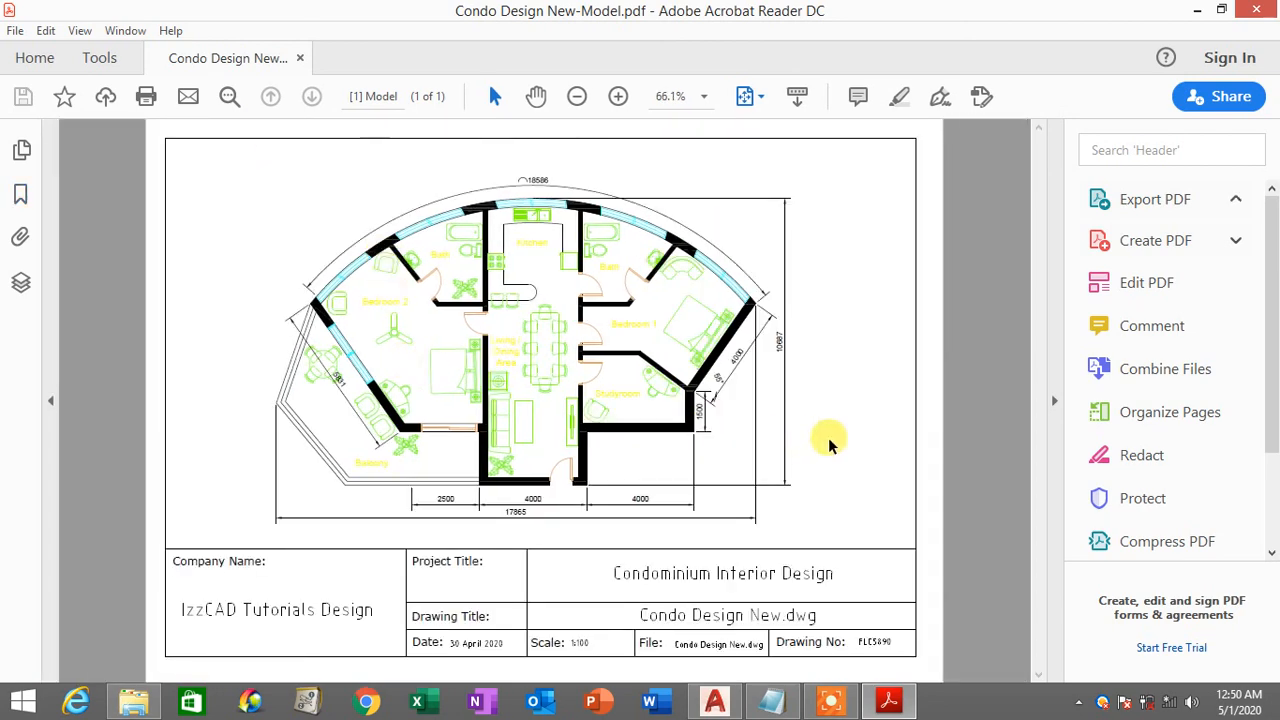
Step: Switch back to AutoCAD to view the framed floor plan larger and dismiss the plot completion notification
click(722, 706)
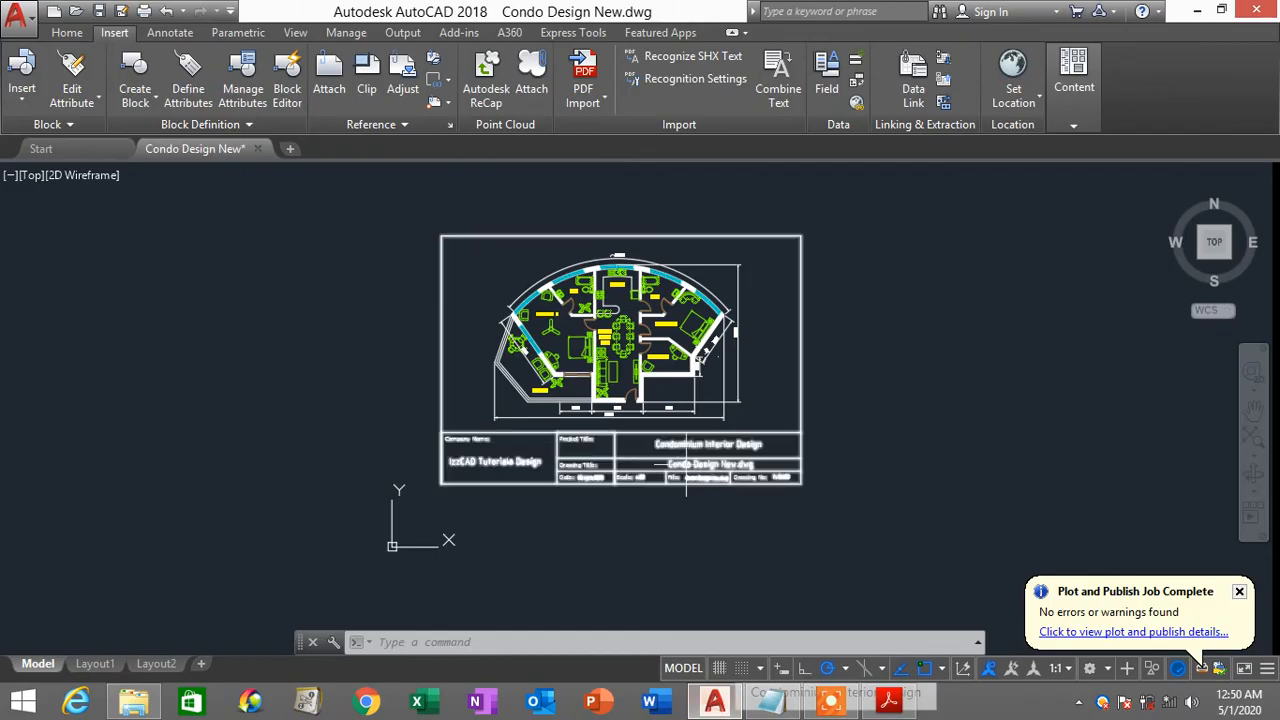
middle_drag(983, 486, 995, 581)
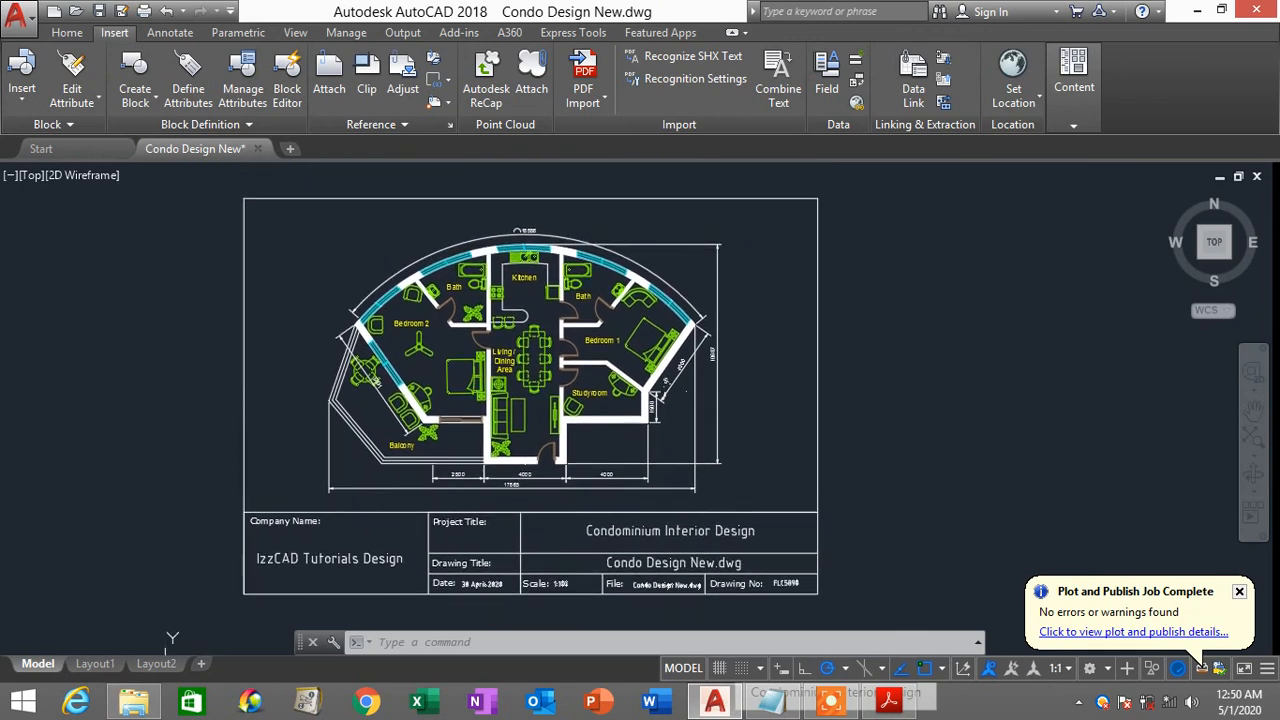
click(1239, 591)
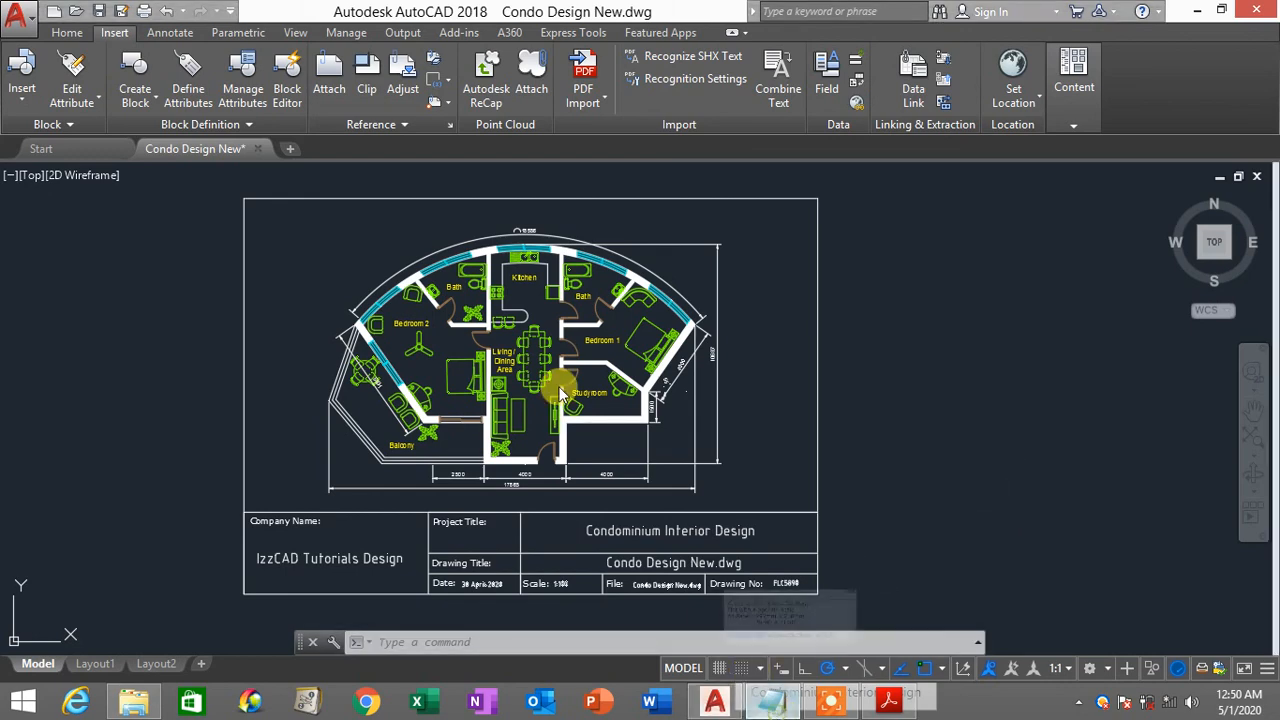
Step: Switch to Notepad and review the topic lines on attribute blocks, title blocks for plans and plotting with a specific scale
key(alt+Tab)
scroll(652, 290, up, 1)
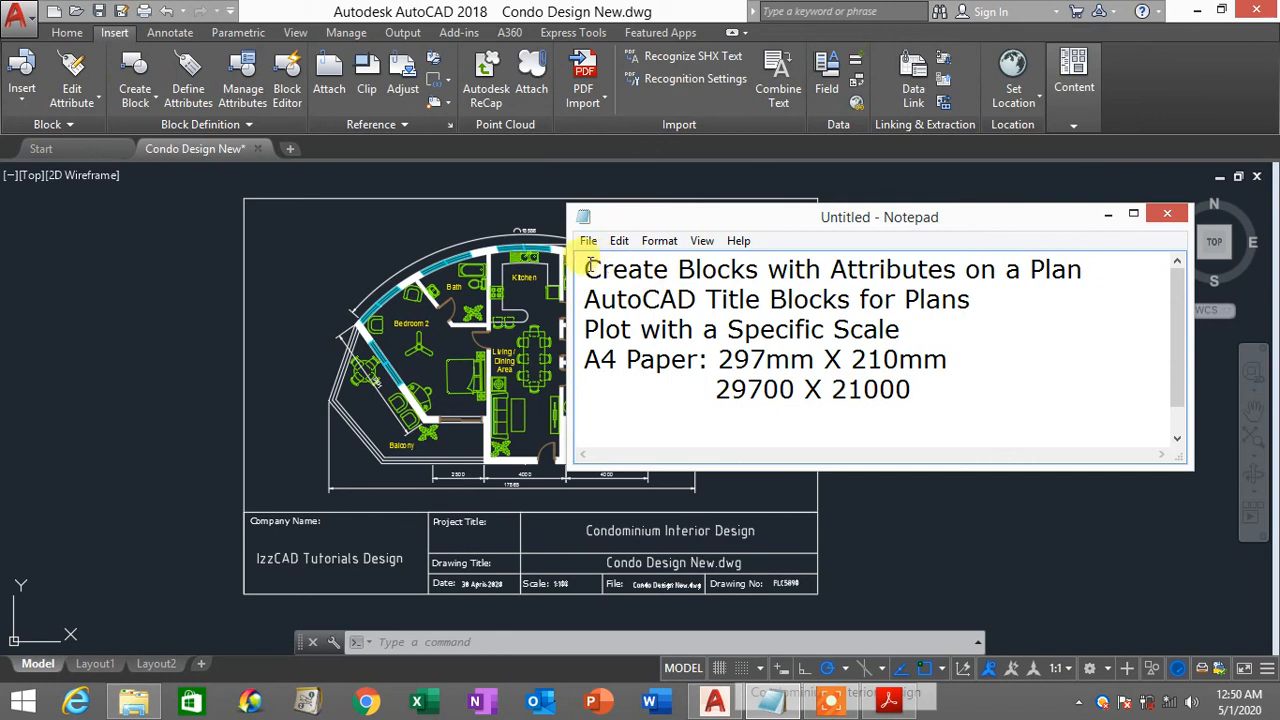
drag(584, 268, 1000, 292)
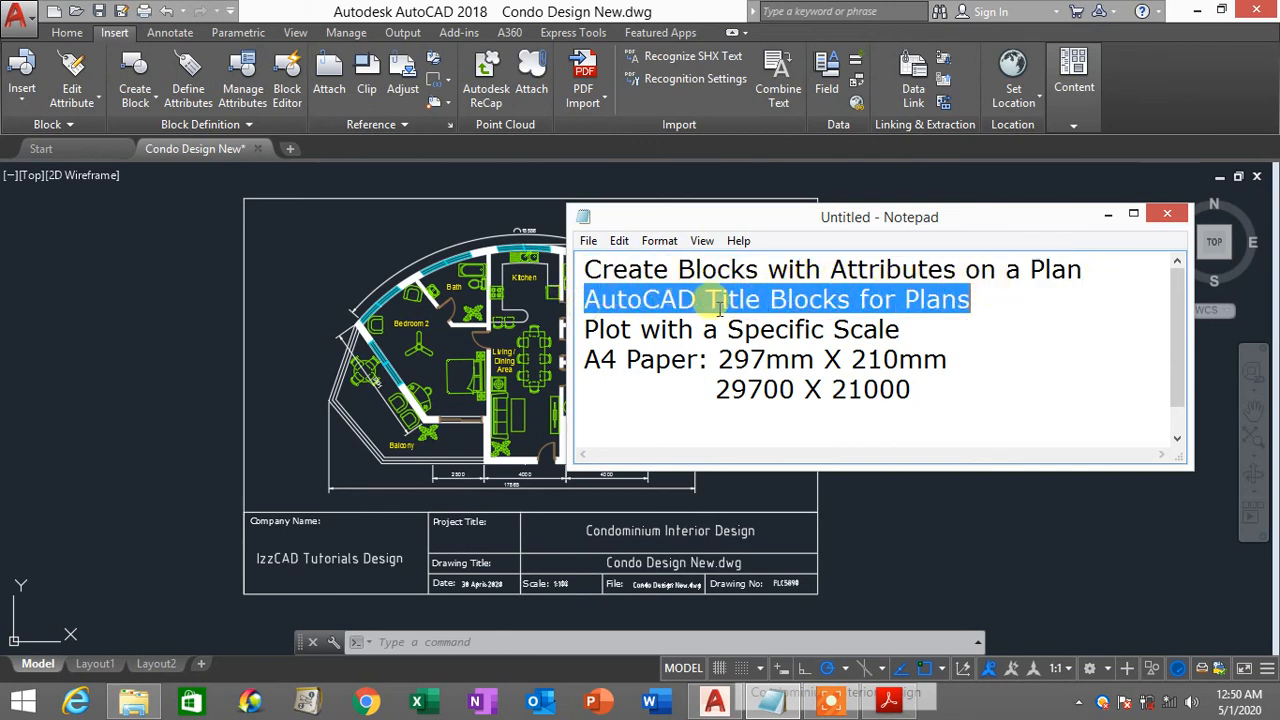
drag(580, 328, 925, 325)
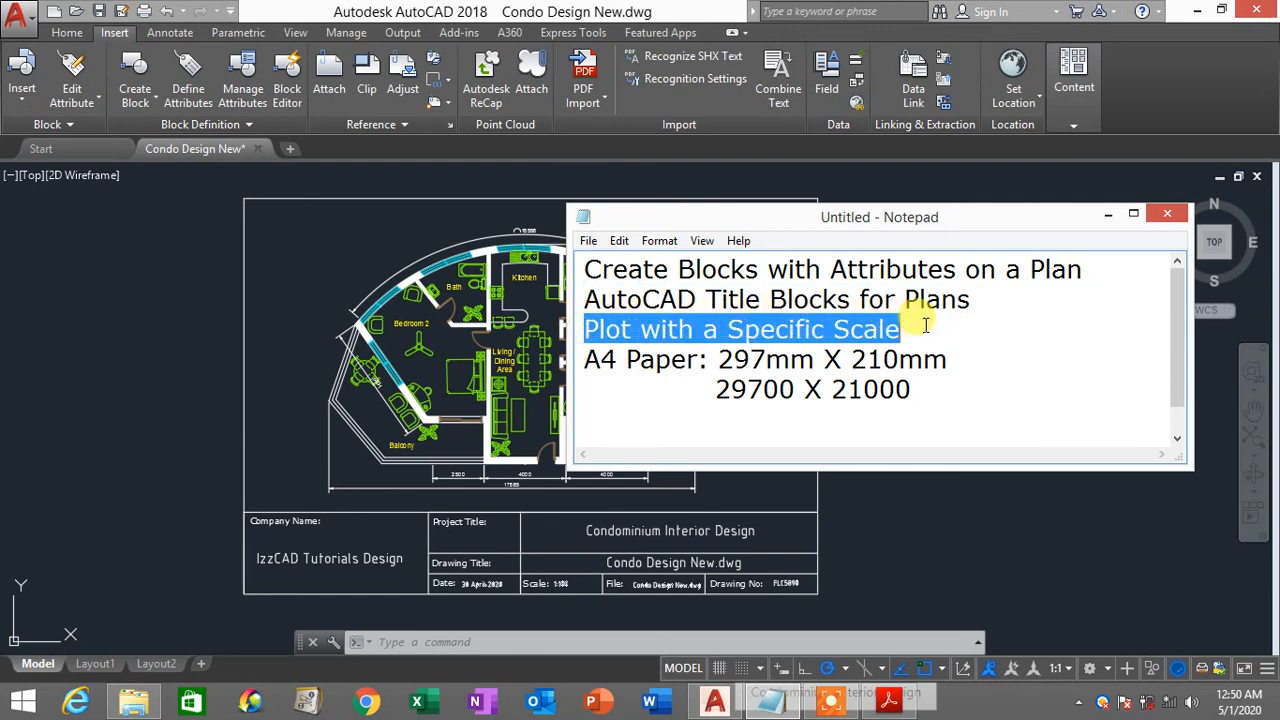